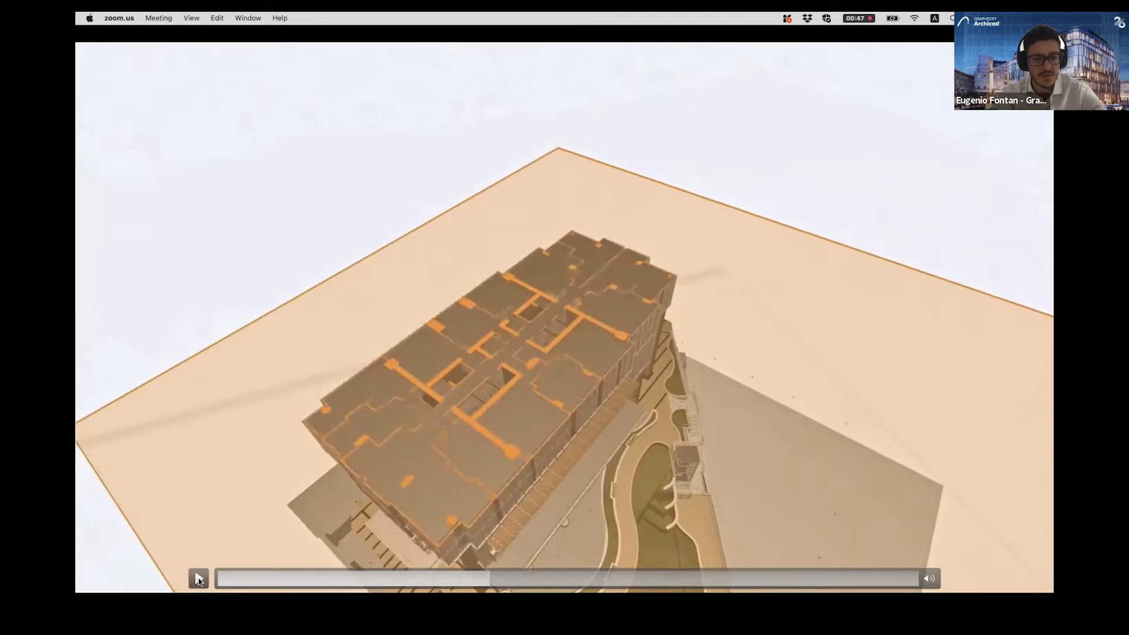
mouse_move(930, 581)
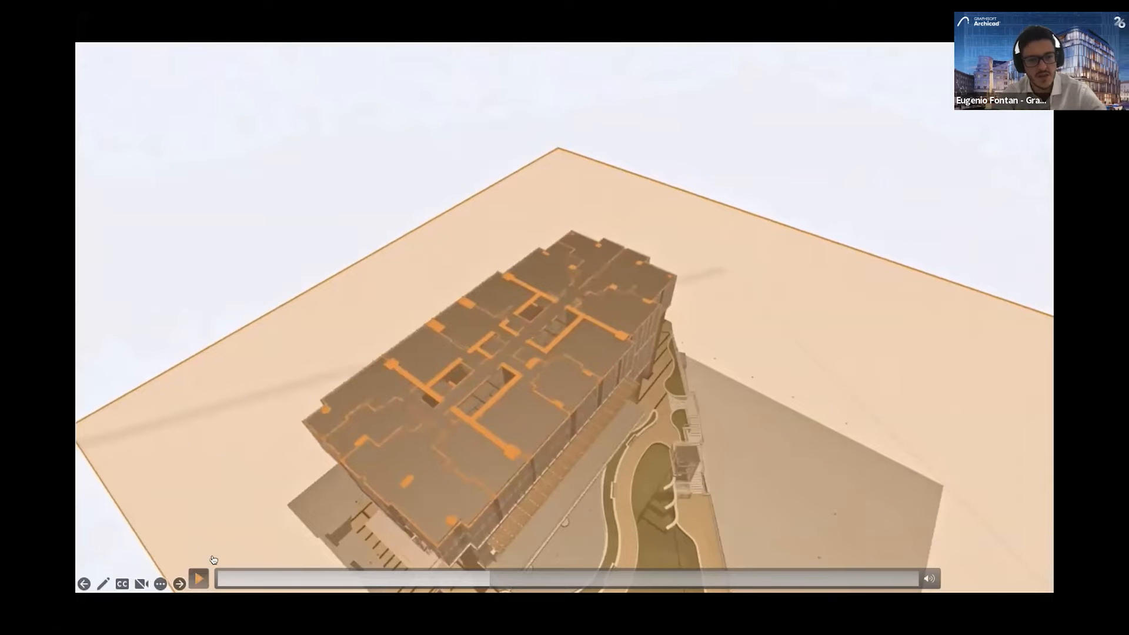
click(200, 578)
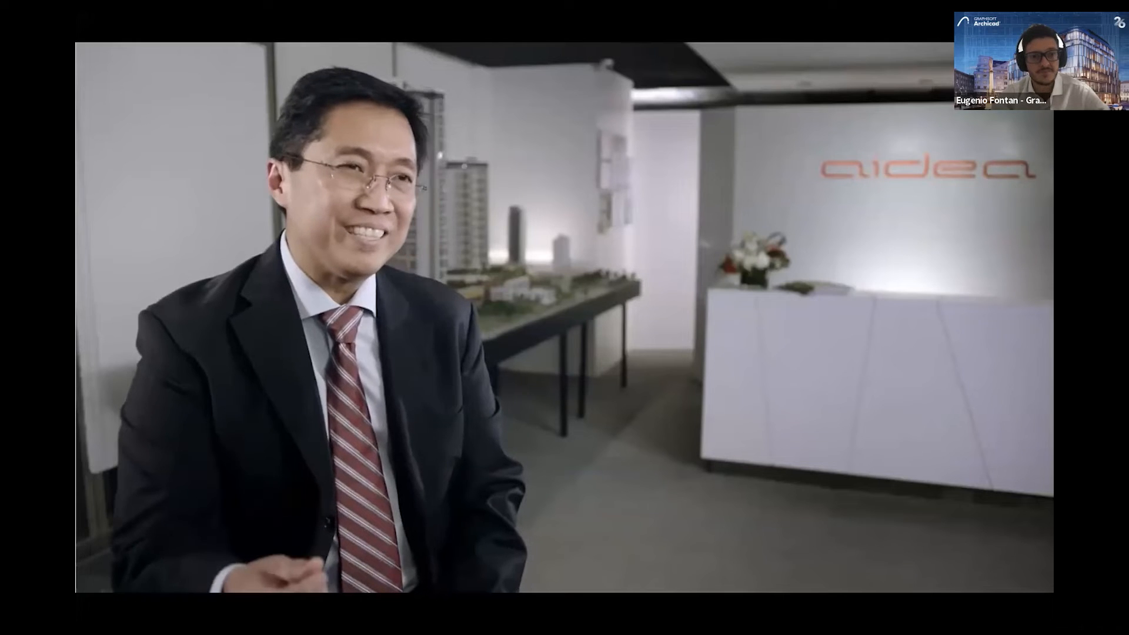
key(Right)
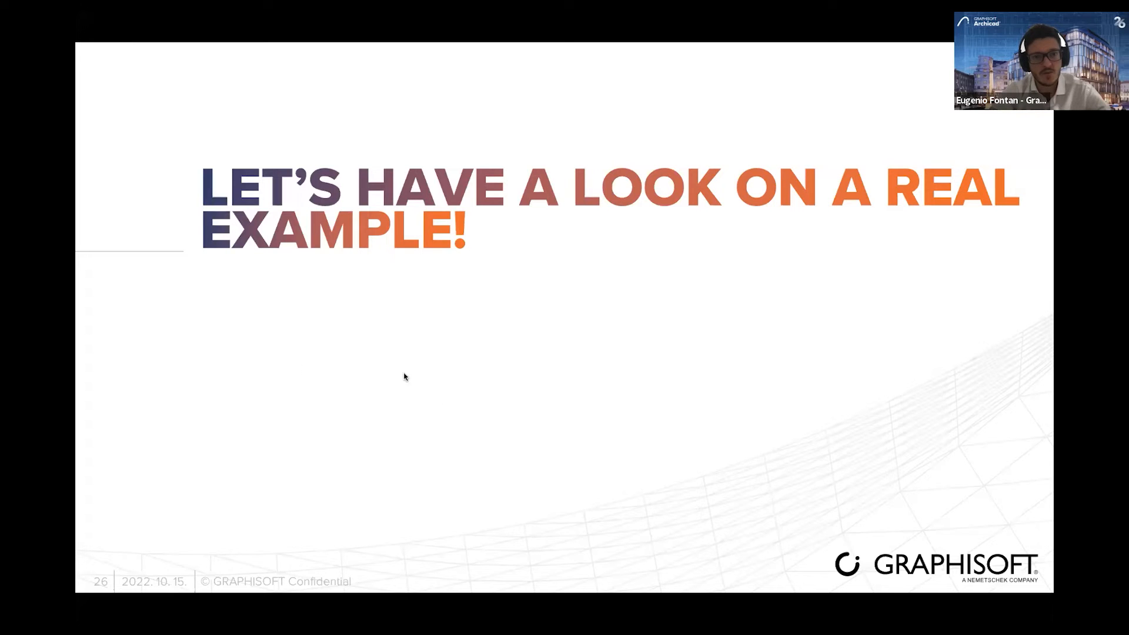
- Switch to the Enzyme_Project-Villa_Patio_v1 project in Archicad and examine the glazed pavilion from several angles in 3D
key(super+Tab)
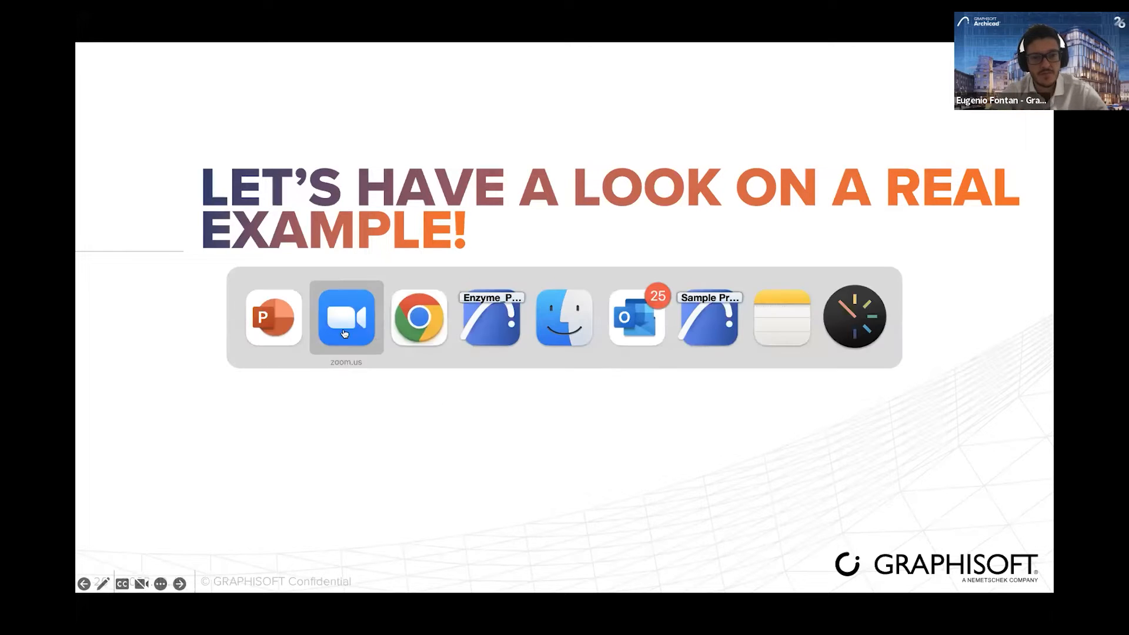
click(480, 323)
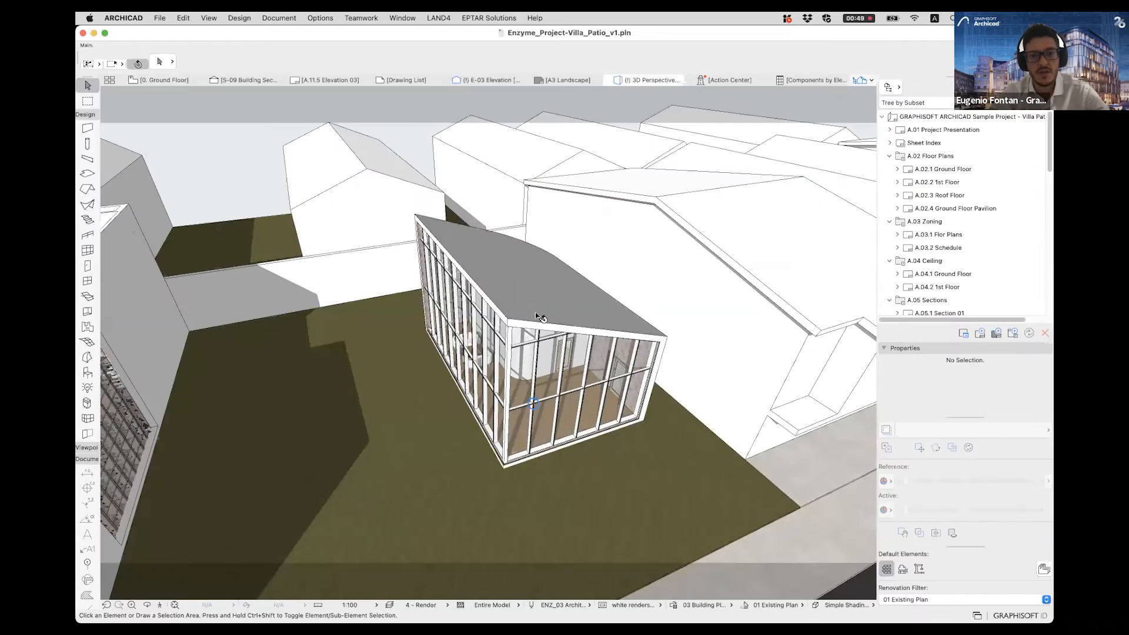
mouse_move(535, 269)
shift+middle_down()
mouse_move(524, 235)
mouse_move(478, 341)
shift+middle_up()
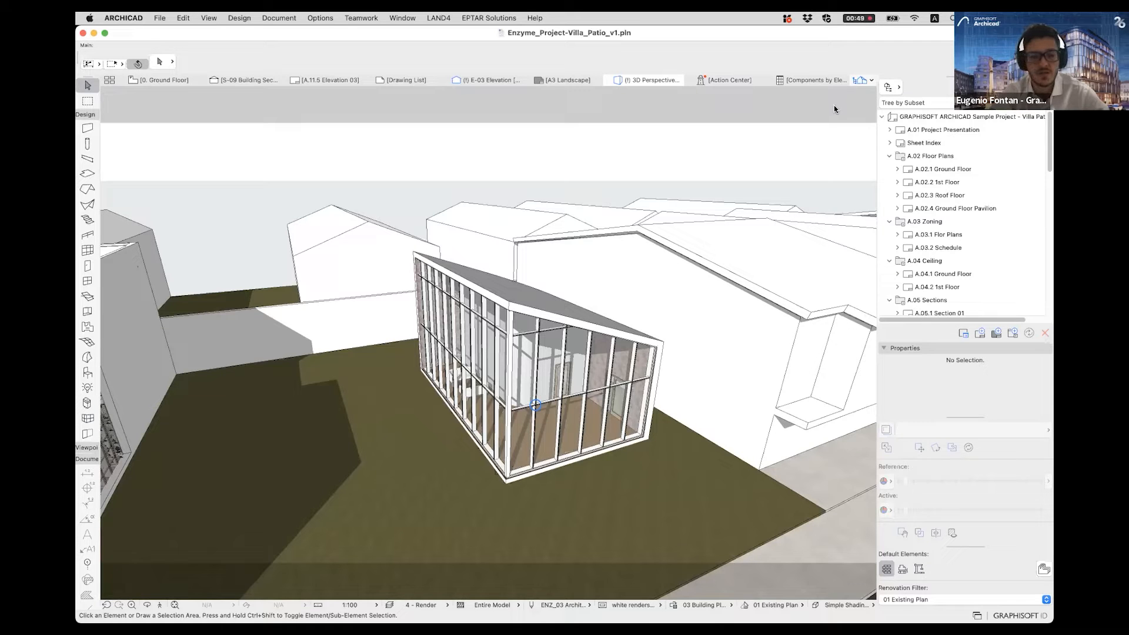
middle_drag(525, 204, 548, 215)
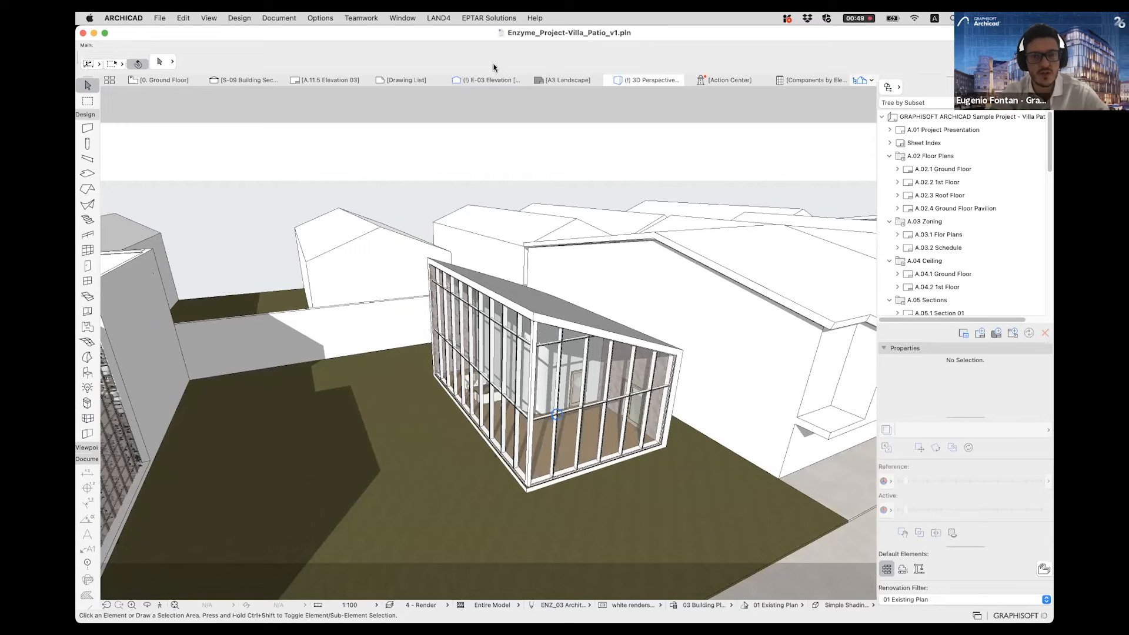
shift+middle_drag(528, 325, 580, 67)
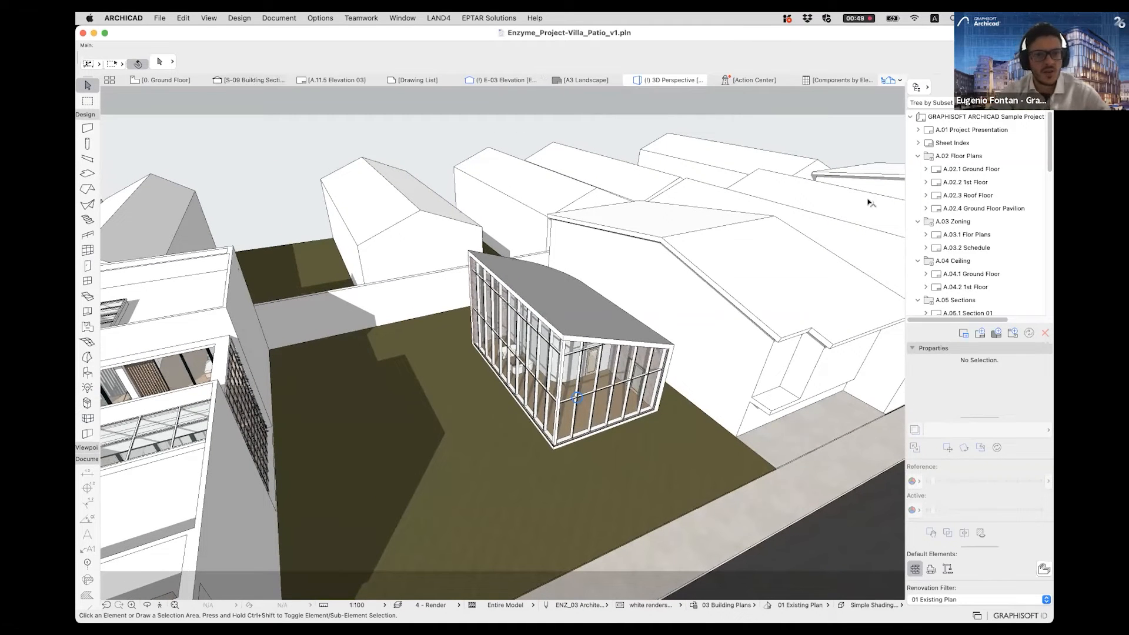
shift+middle_drag(411, 361, 246, 82)
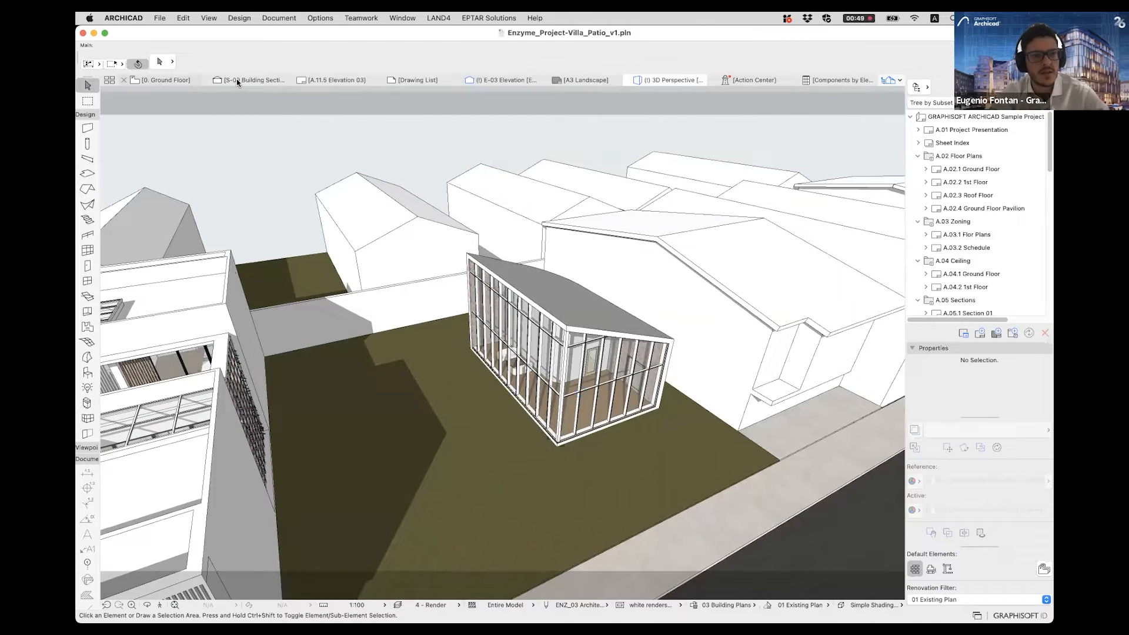
- Open the S-09 building section through the pavilion
click(239, 79)
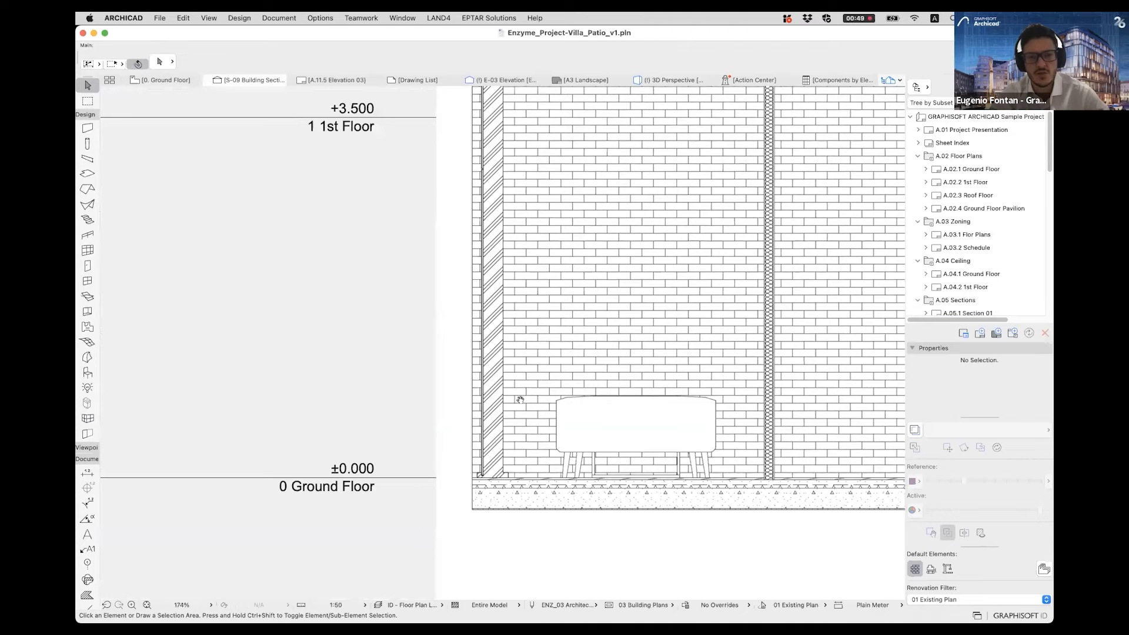
scroll(529, 315, down, 4)
middle_drag(801, 200, 705, 255)
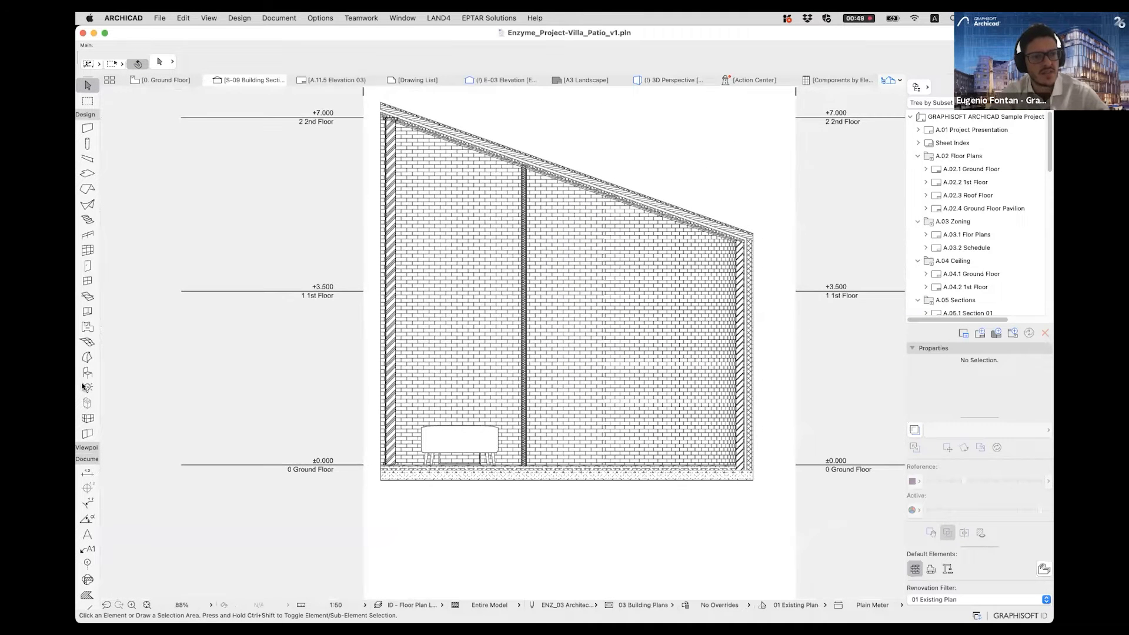
- Collapse and re-expand the Design tool group, and expand the Viewpoint tool group
click(85, 116)
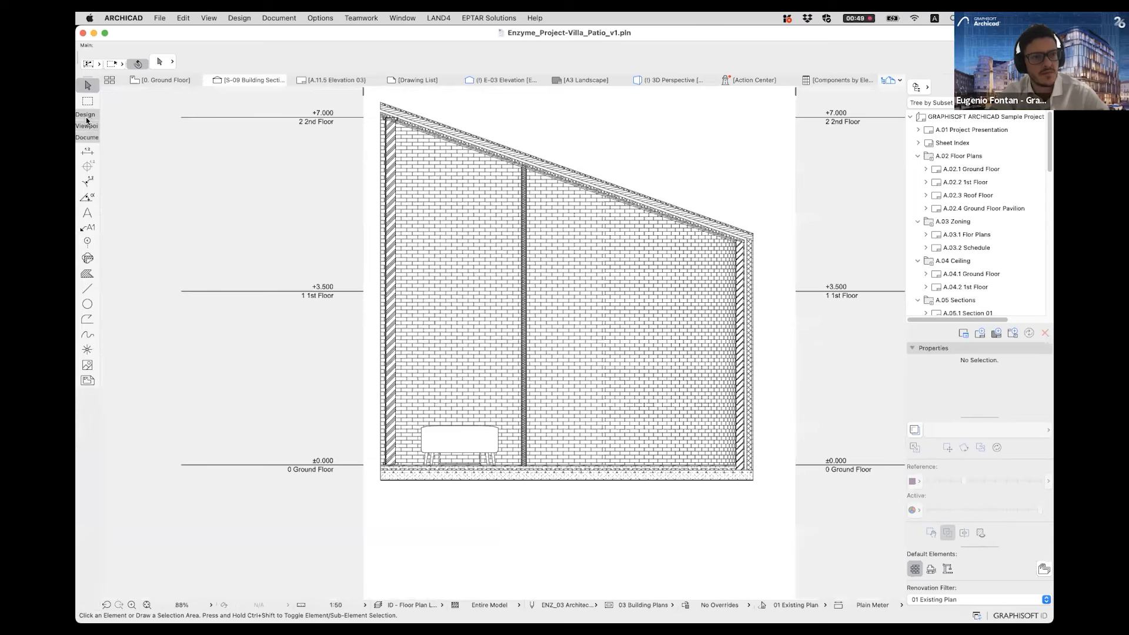
click(86, 116)
click(85, 448)
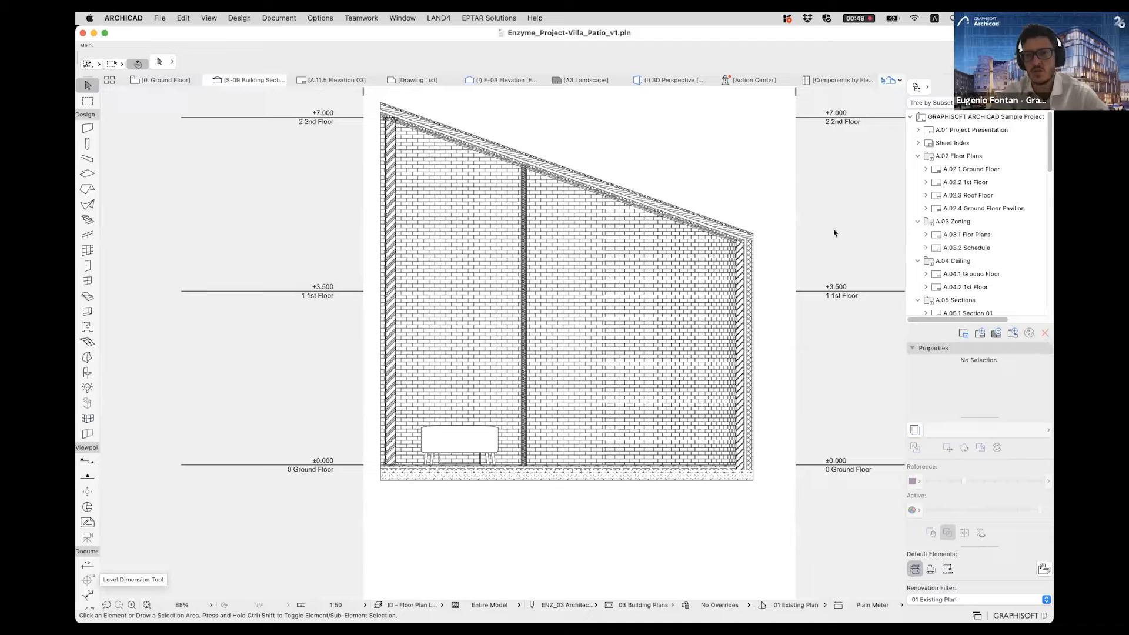
- Review the stories, sections, elevations and 3D documents in the Project Map and compare them with the View Map
click(981, 87)
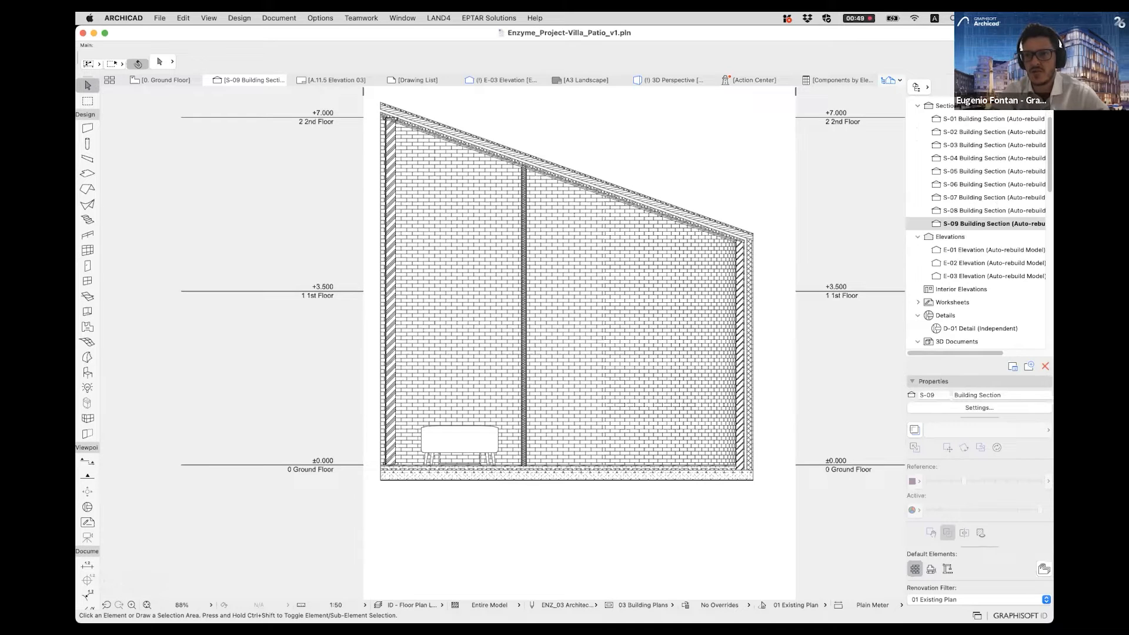
scroll(995, 198, up, 5)
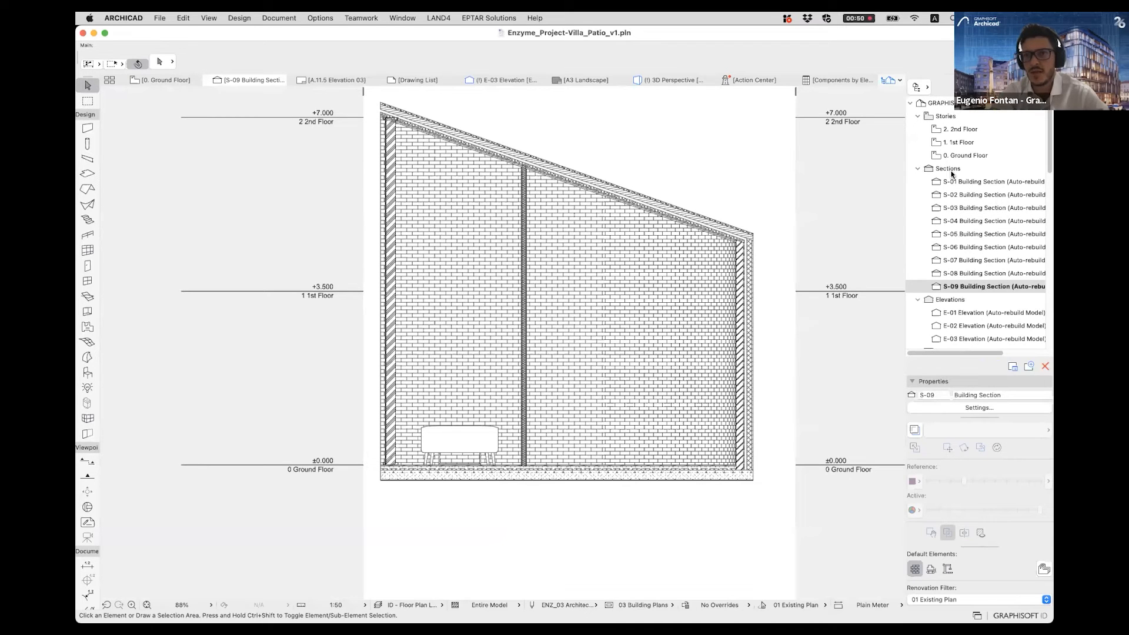
scroll(965, 251, down, 5)
scroll(969, 300, down, 5)
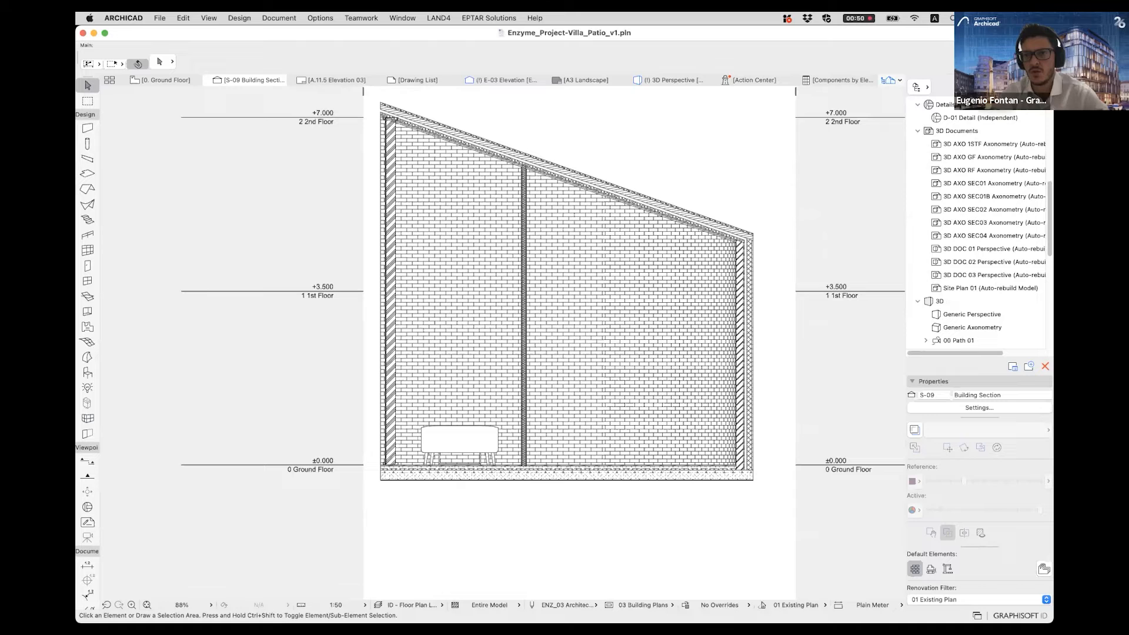
click(998, 87)
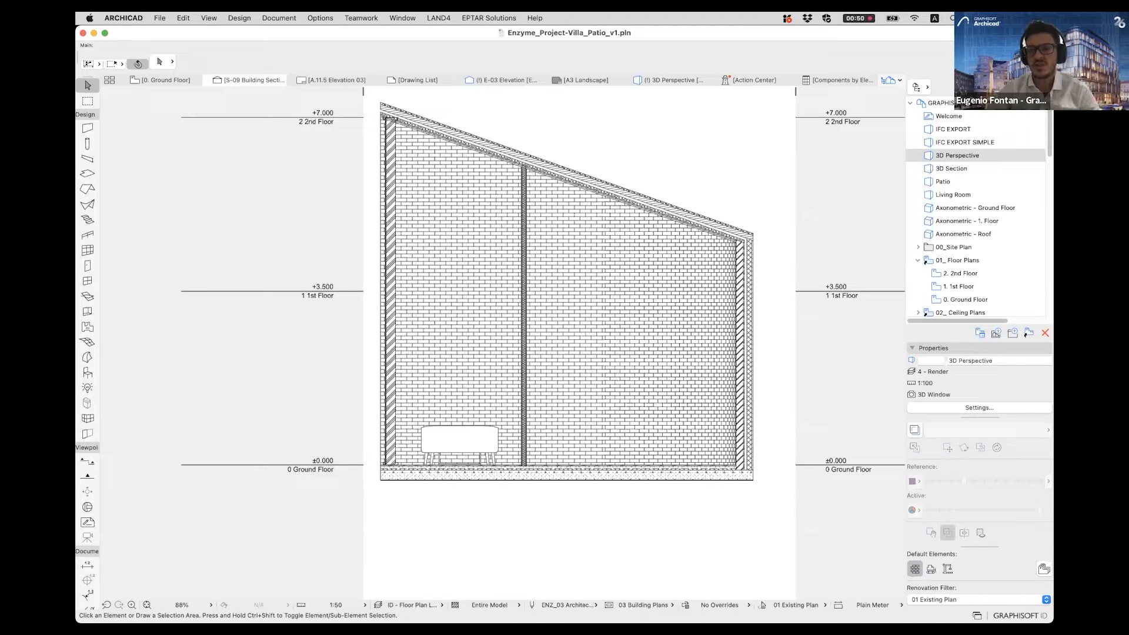
click(984, 87)
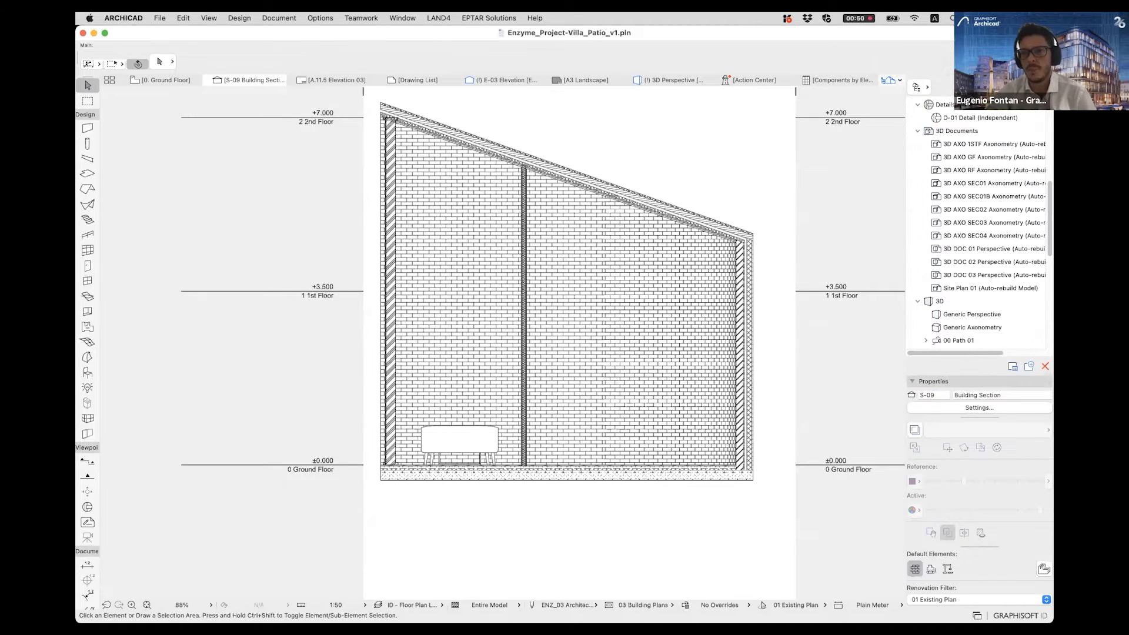
click(998, 87)
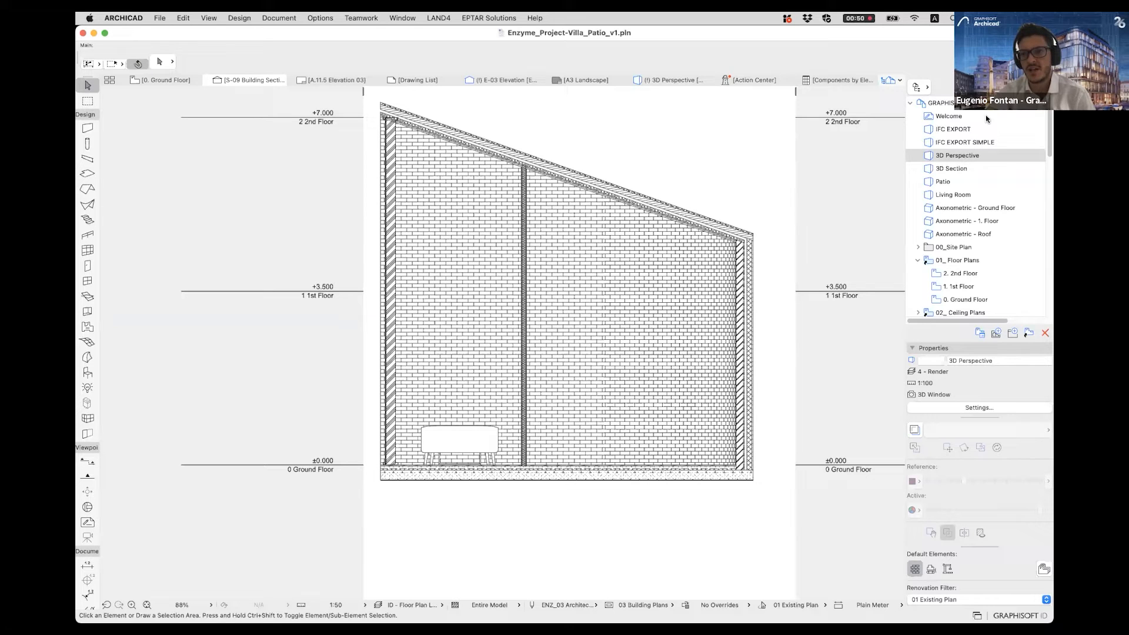
click(984, 87)
- Collapse the 3D Documents and 3D groups in the Project Map and look over the saved views in the View Map
click(918, 131)
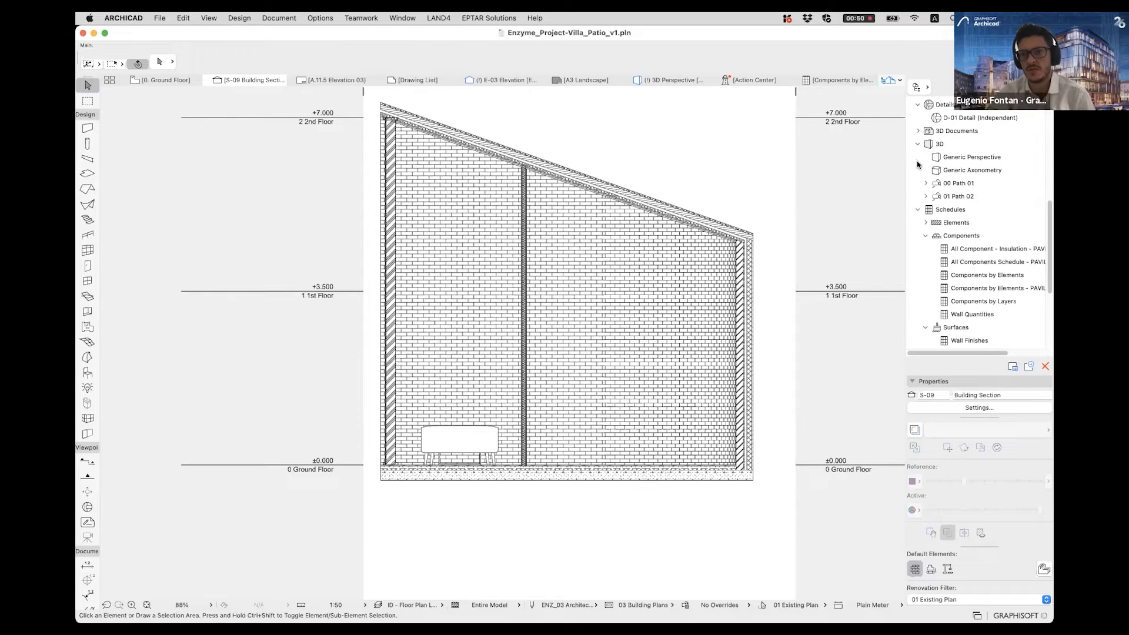
click(918, 145)
click(998, 87)
scroll(961, 178, down, 10)
scroll(965, 217, up, 10)
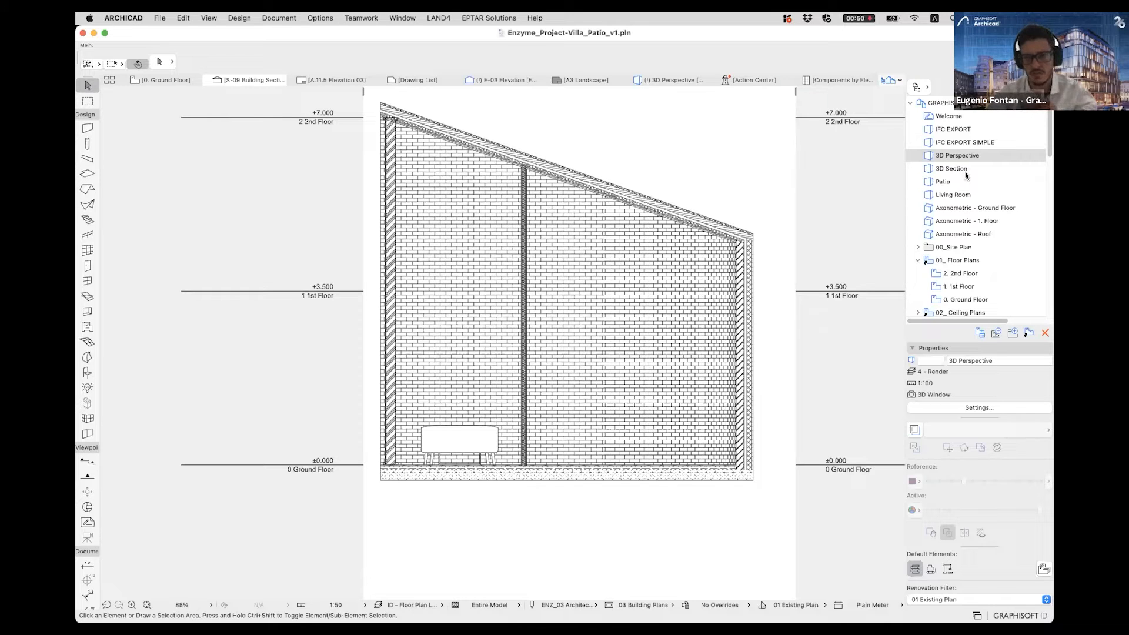
- Open the A.11.1 Ground Floor layout from the A.11 Pavilion subset of the Layout Book and show the whole sheet
click(1020, 87)
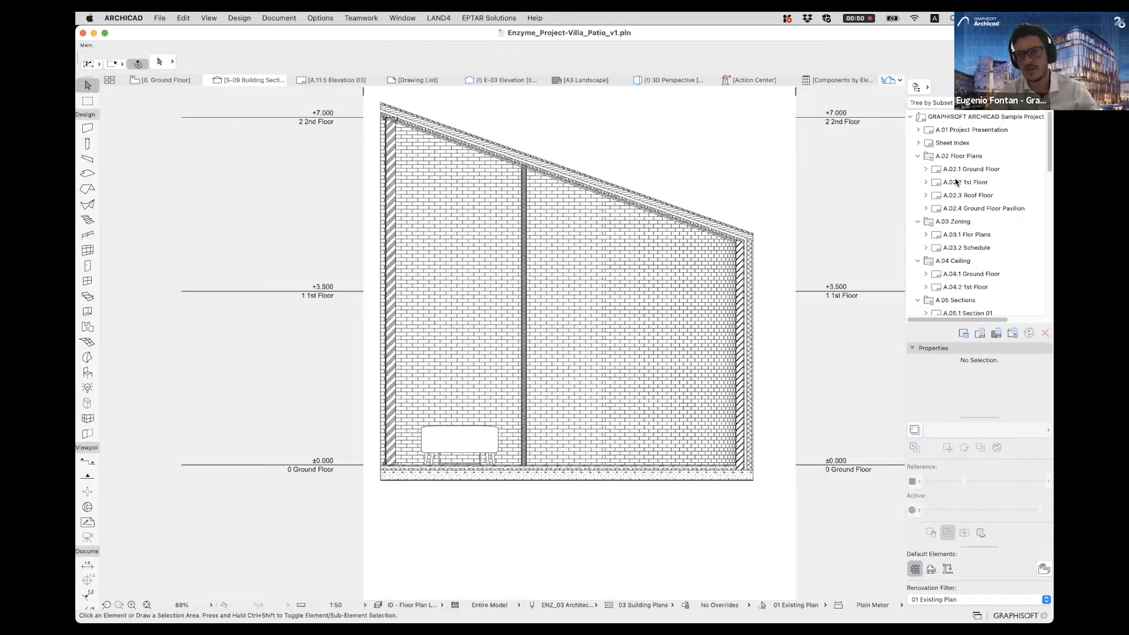
scroll(978, 218, down, 10)
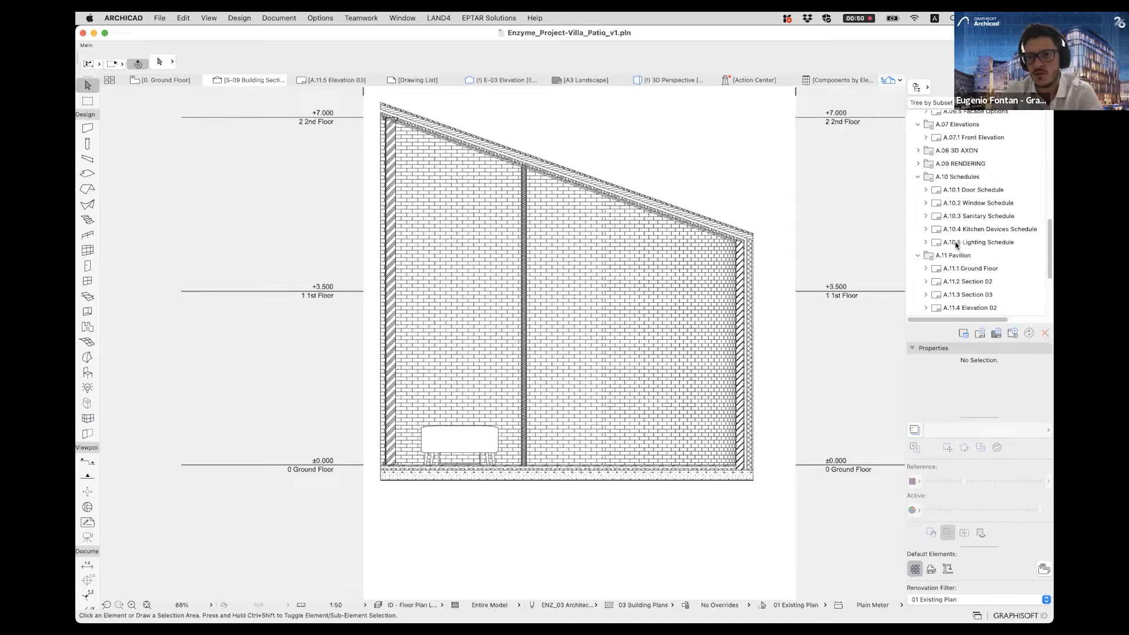
scroll(955, 242, down, 3)
click(944, 151)
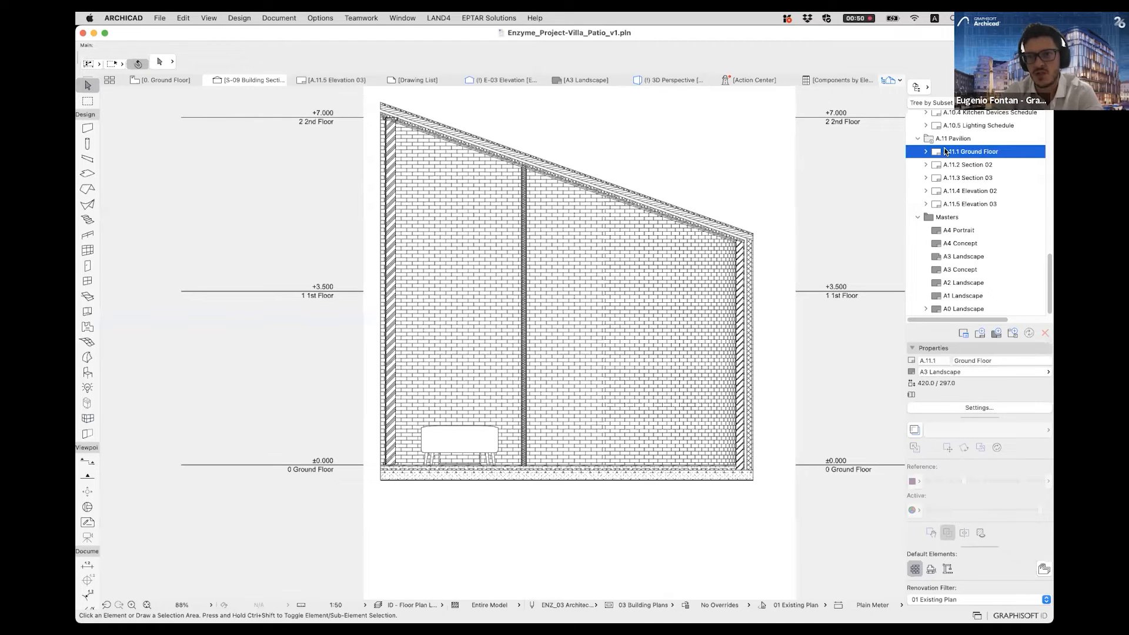
double_click(944, 151)
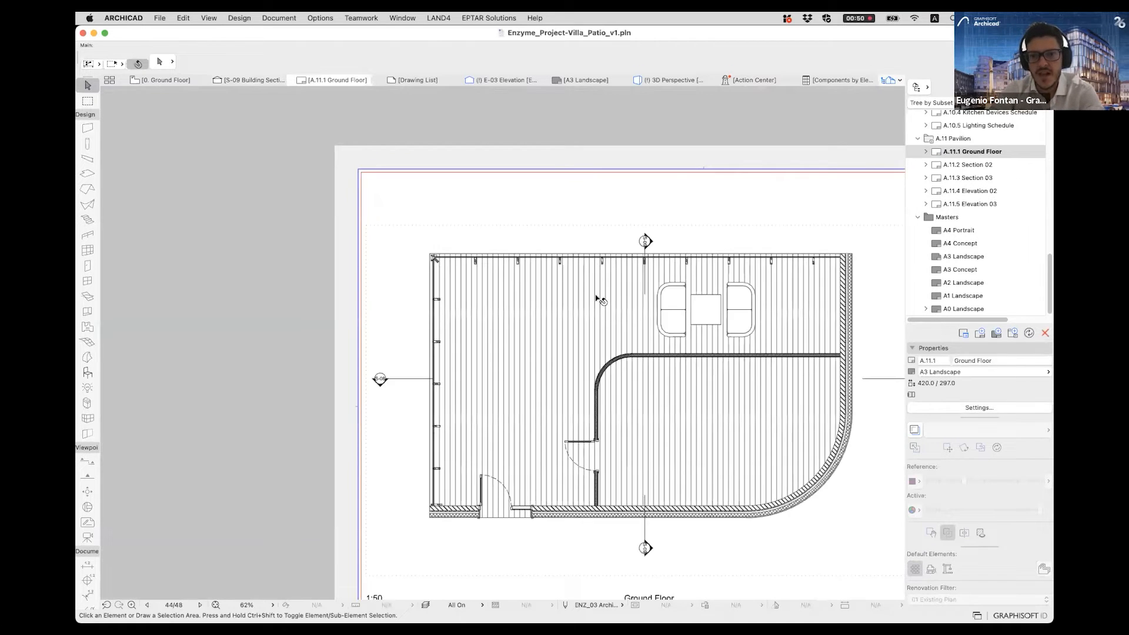
scroll(596, 296, down, 2)
middle_drag(716, 320, 663, 317)
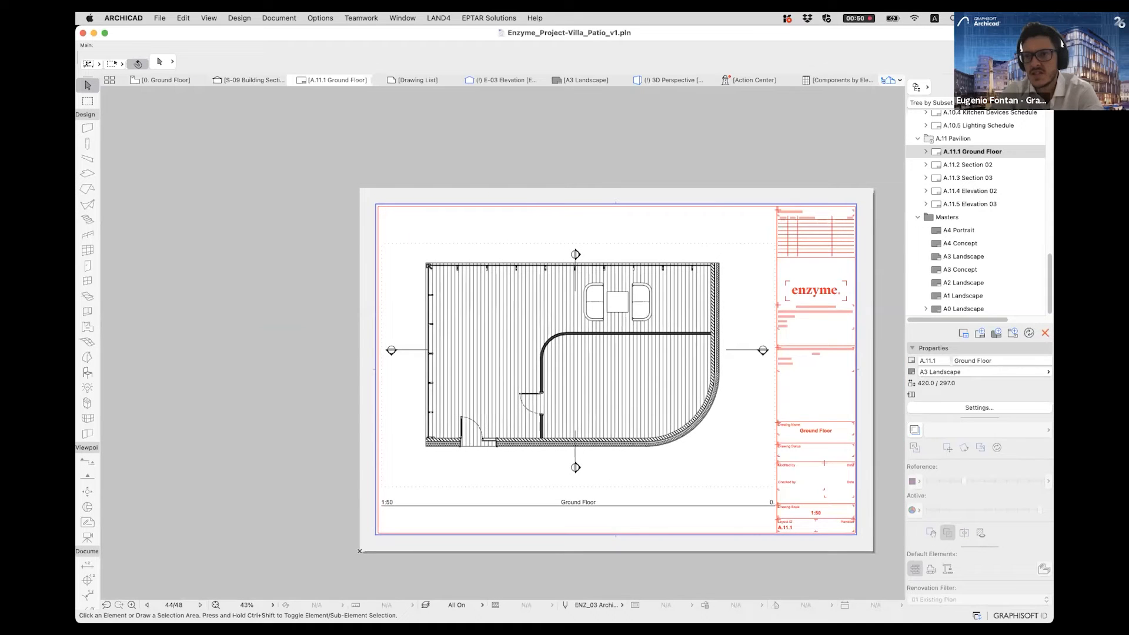
- Display the publisher set with its layouts and switch the Navigator back to the View Map
click(1038, 87)
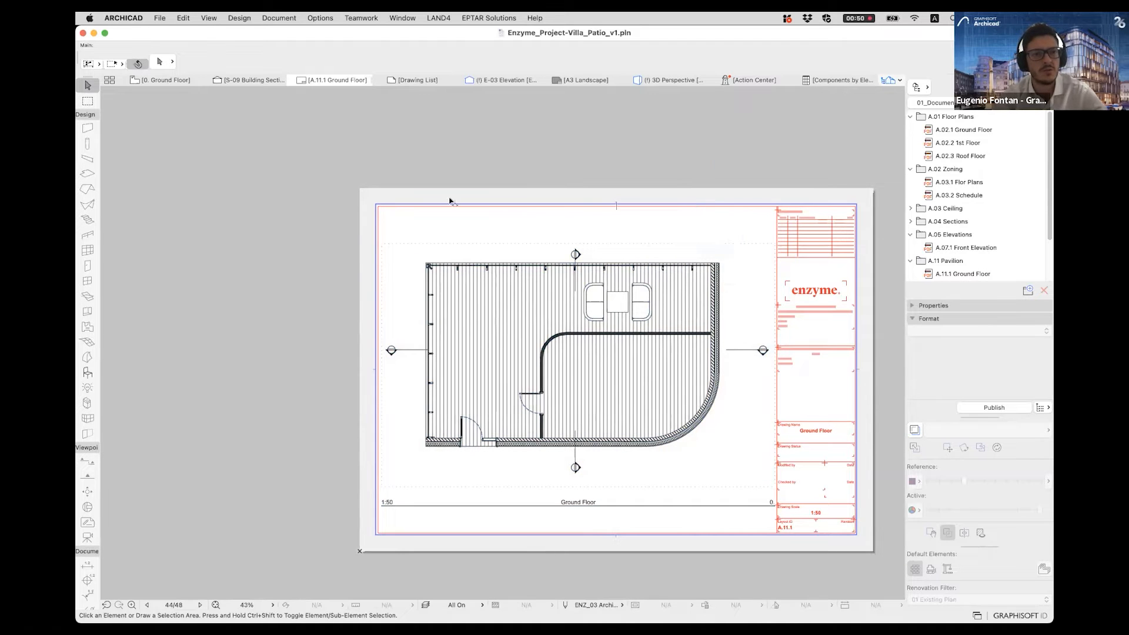
click(992, 87)
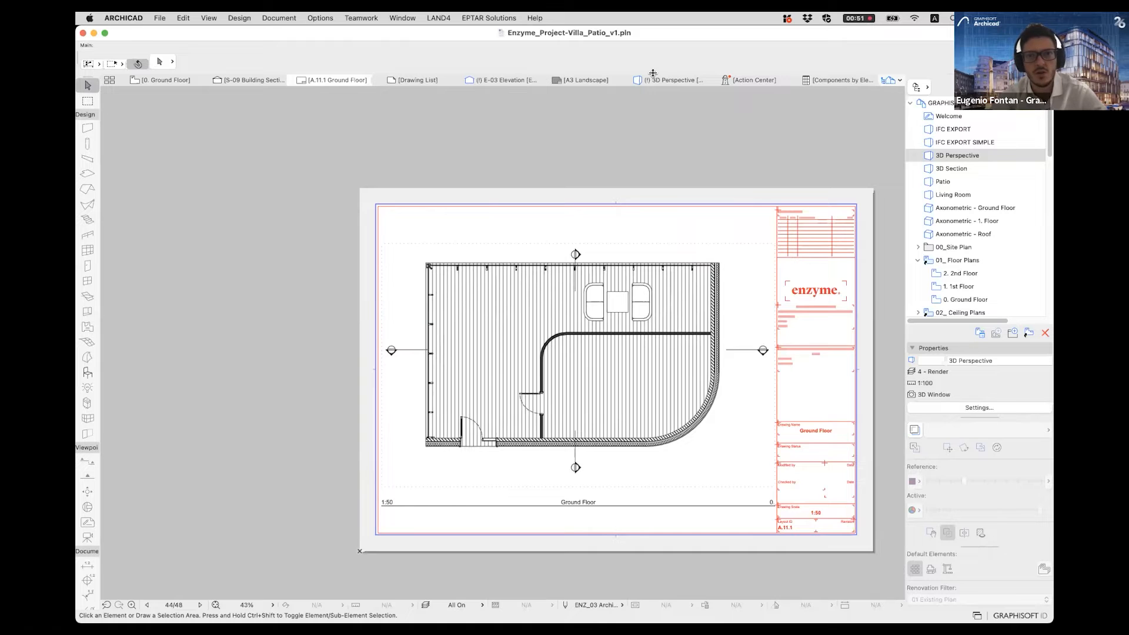
- Return to the 3D Perspective and examine the pavilion's glazed facade and interior up close
click(633, 86)
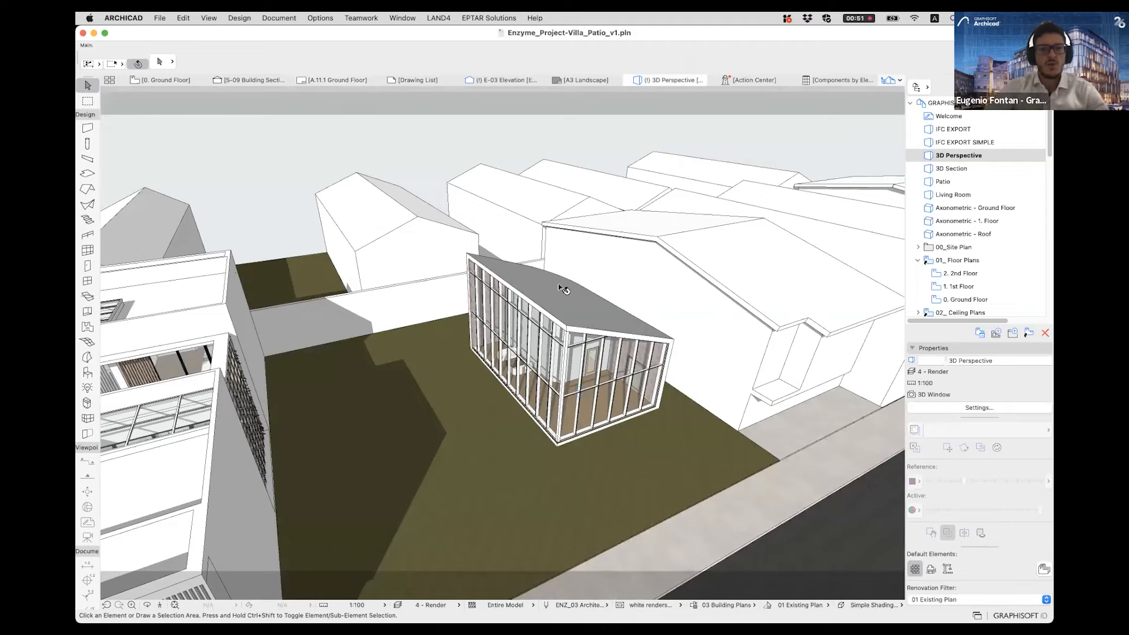
scroll(558, 286, up, 6)
shift+middle_drag(537, 255, 806, 244)
scroll(806, 245, up, 3)
shift+middle_drag(659, 418, 656, 469)
shift+middle_drag(937, 496, 904, 484)
drag(934, 482, 946, 483)
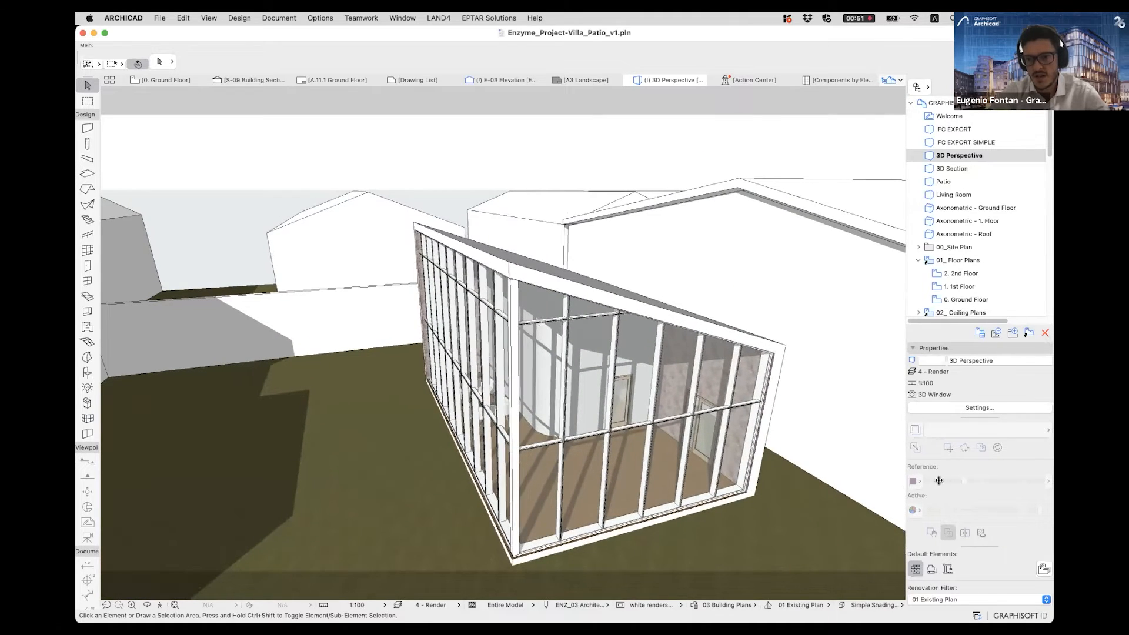
- Select all elements of the pavilion together in the 3D view and clear the selection
scroll(467, 320, down, 2)
shift+middle_drag(557, 314, 387, 166)
drag(386, 163, 740, 517)
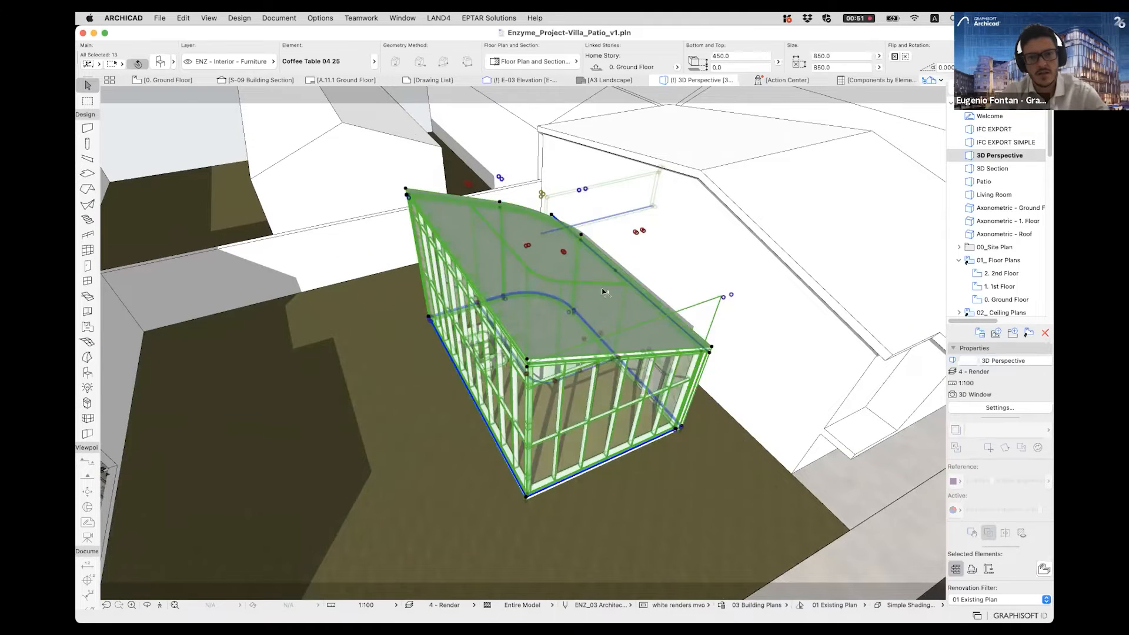
key(Escape)
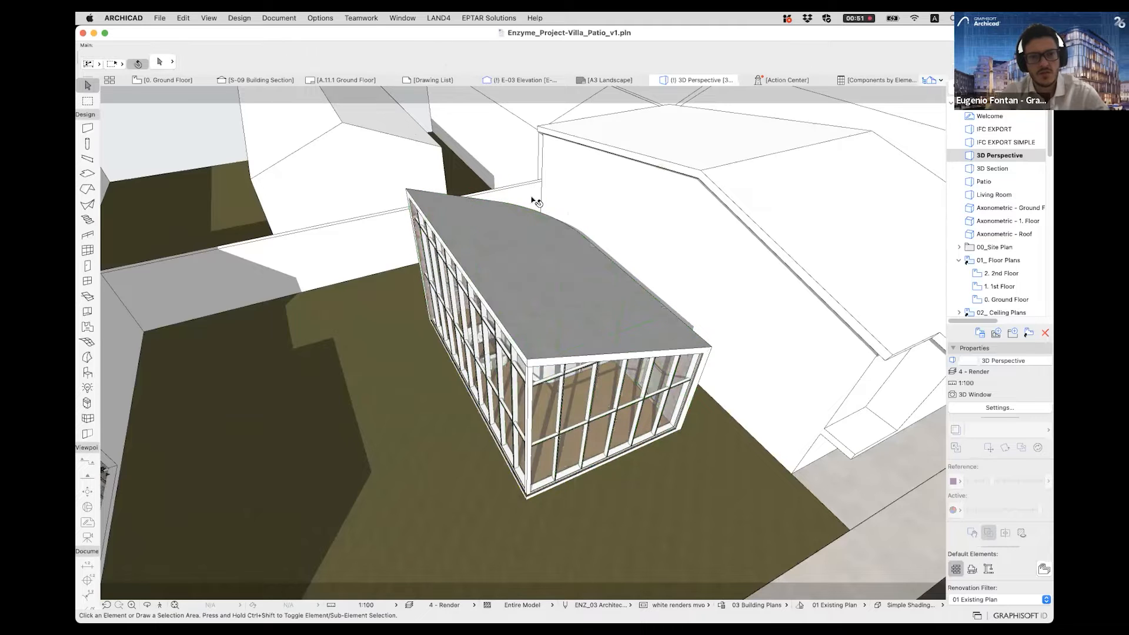
- Delete the pavilion's sloped roof to expose the interior walls
shift+middle_drag(499, 265, 529, 268)
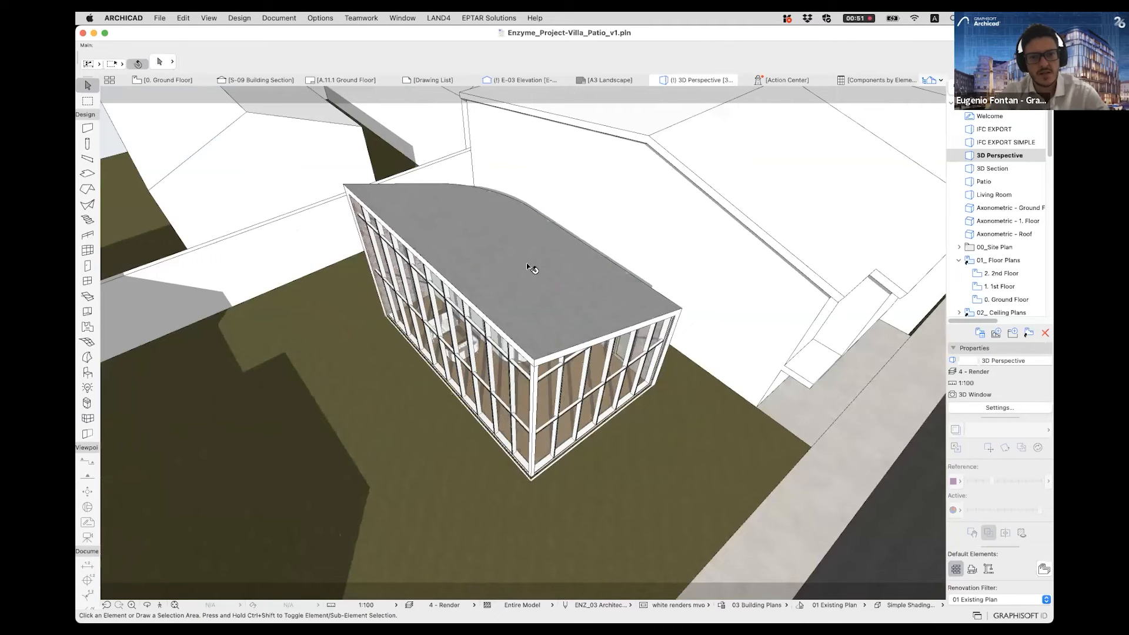
click(529, 266)
key(Delete)
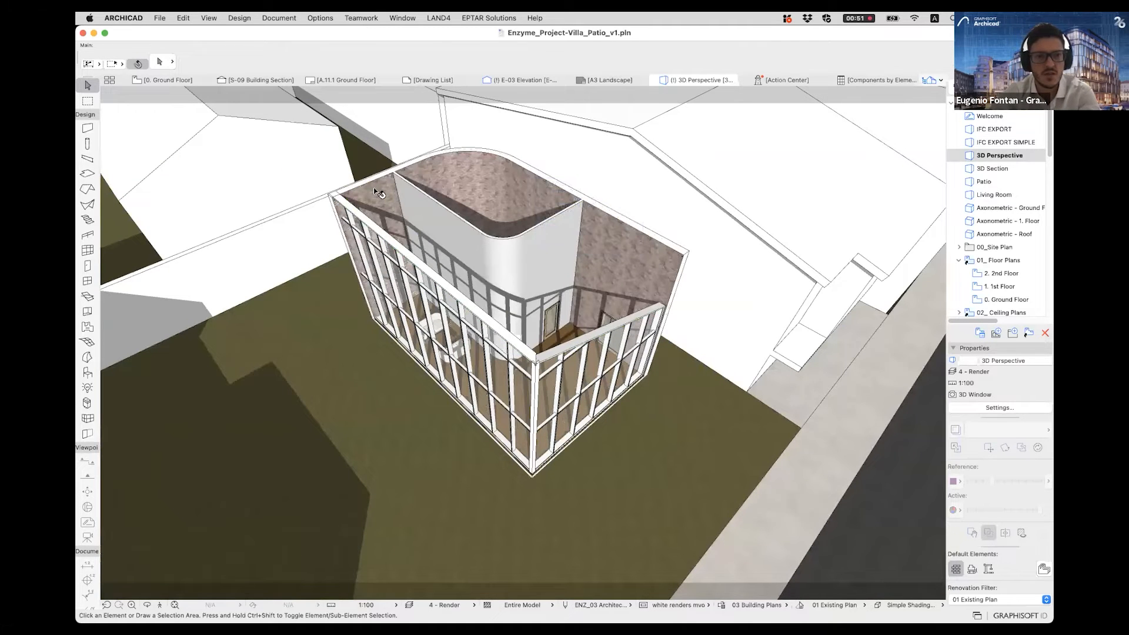
- Delete the pavilion's remaining walls, glazed facades, floor and furniture from the 3D model, leaving the lawn empty
click(417, 194)
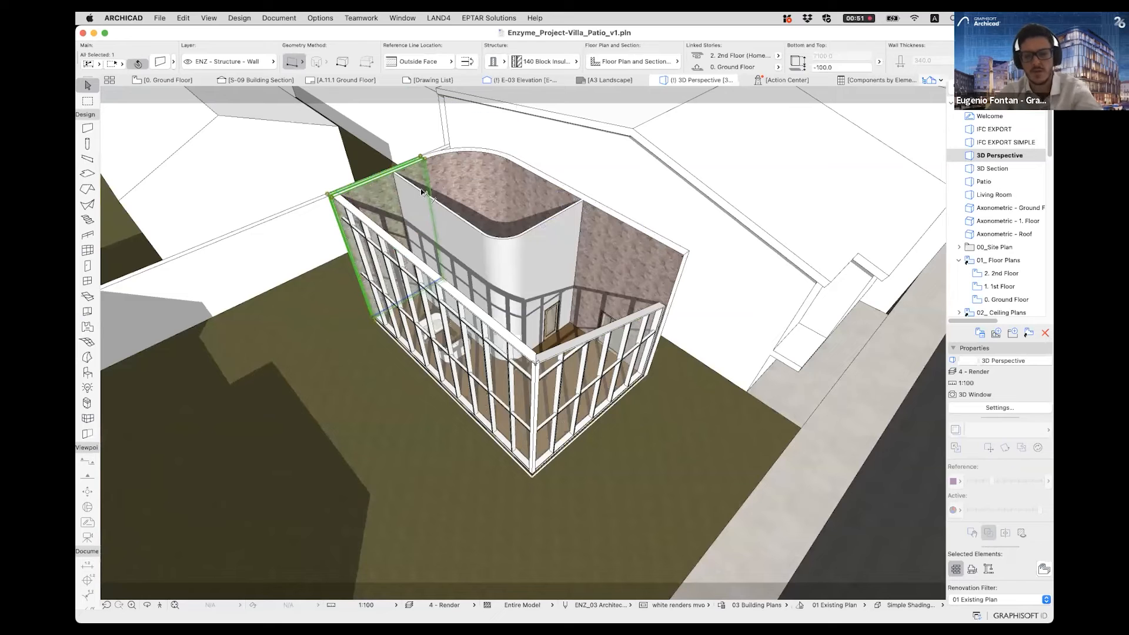
key(Escape)
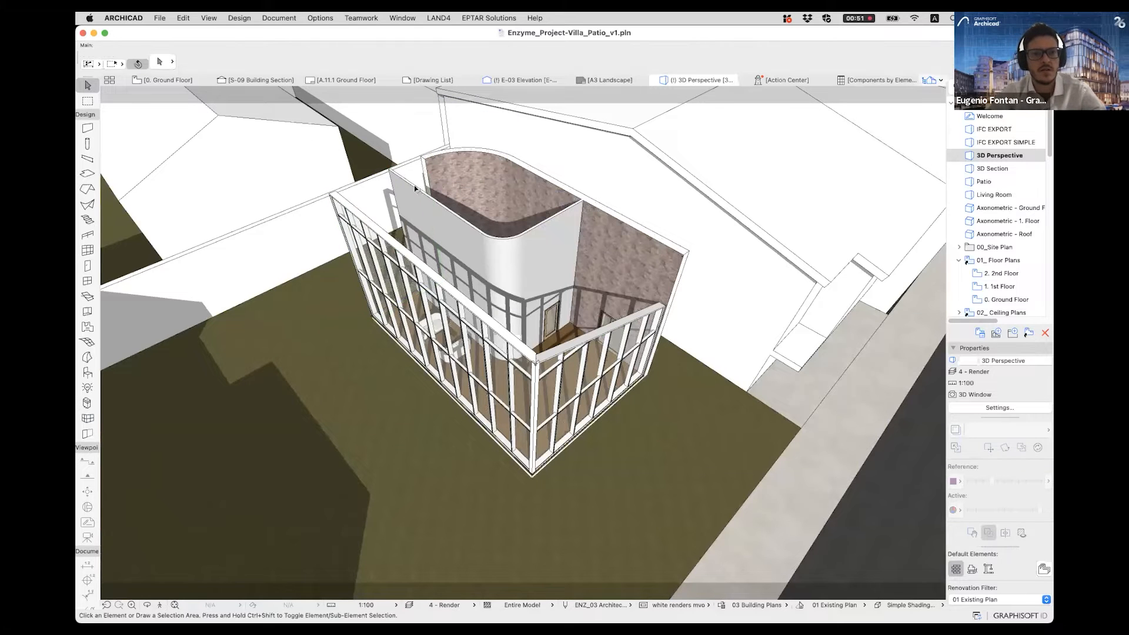
scroll(426, 203, down, 3)
middle_drag(426, 203, 427, 292)
mouse_move(284, 134)
mouse_down()
mouse_move(580, 498)
mouse_move(626, 518)
mouse_up()
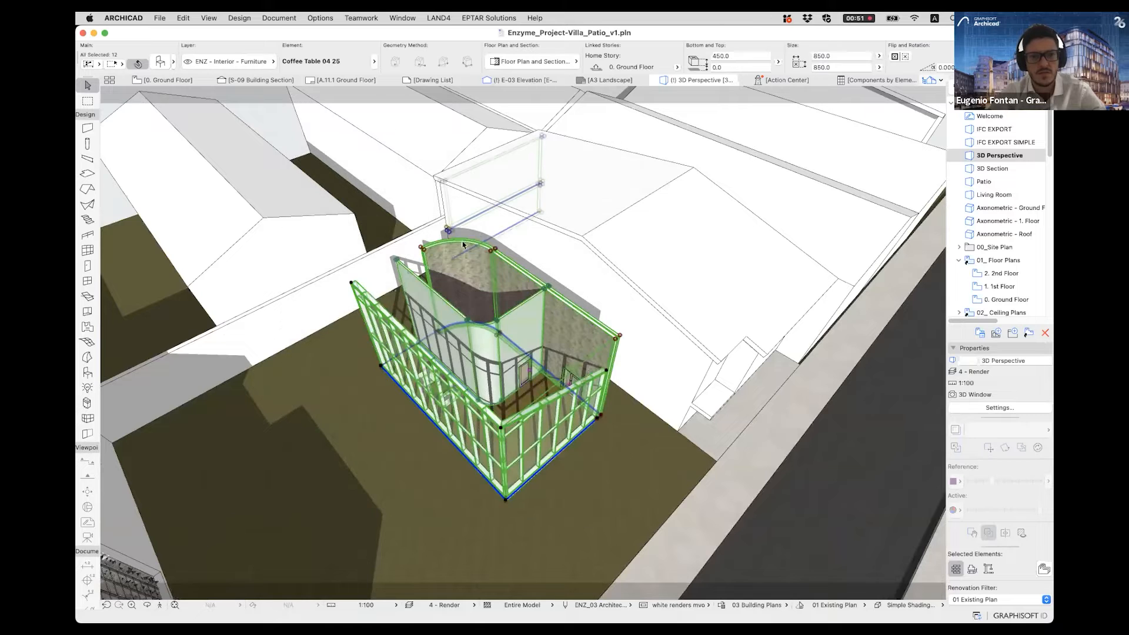
shift+middle_drag(645, 218, 383, 258)
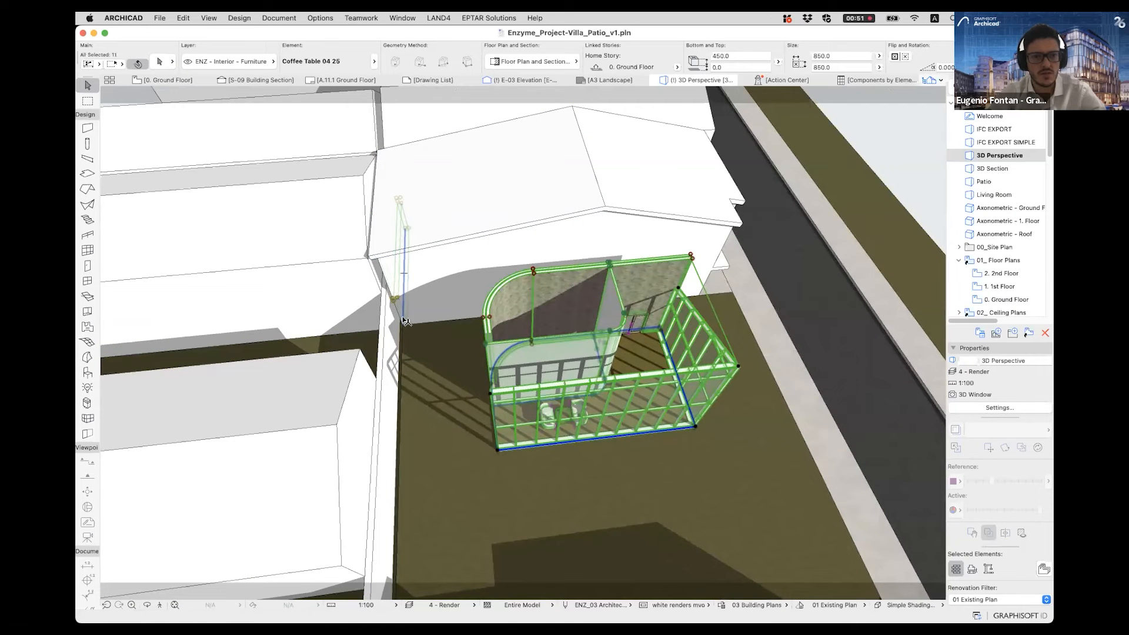
shift+middle_drag(707, 273, 452, 205)
middle_drag(573, 306, 529, 294)
key(Delete)
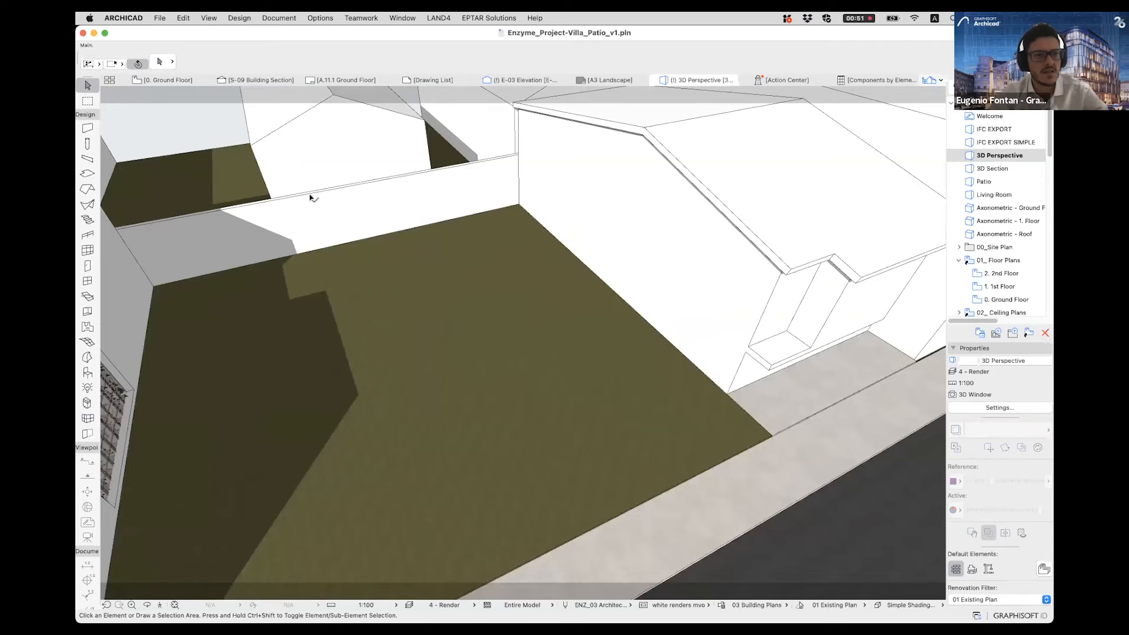
- Draw a rectangular slab measuring 7500 by 12000 on the empty lawn with the Slab tool
click(87, 173)
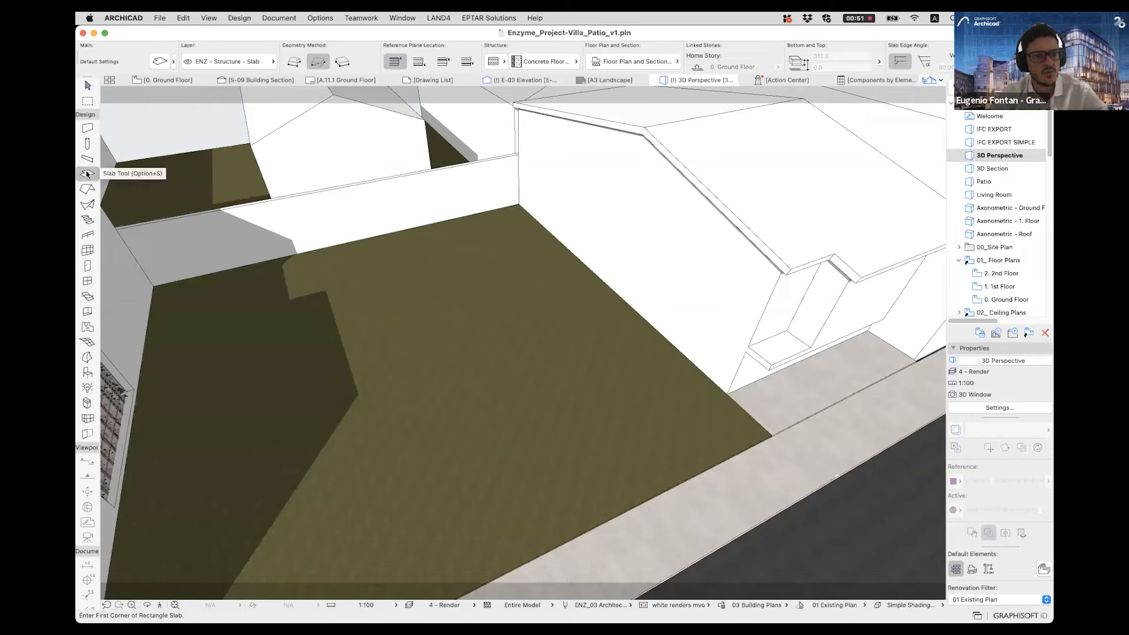
click(173, 61)
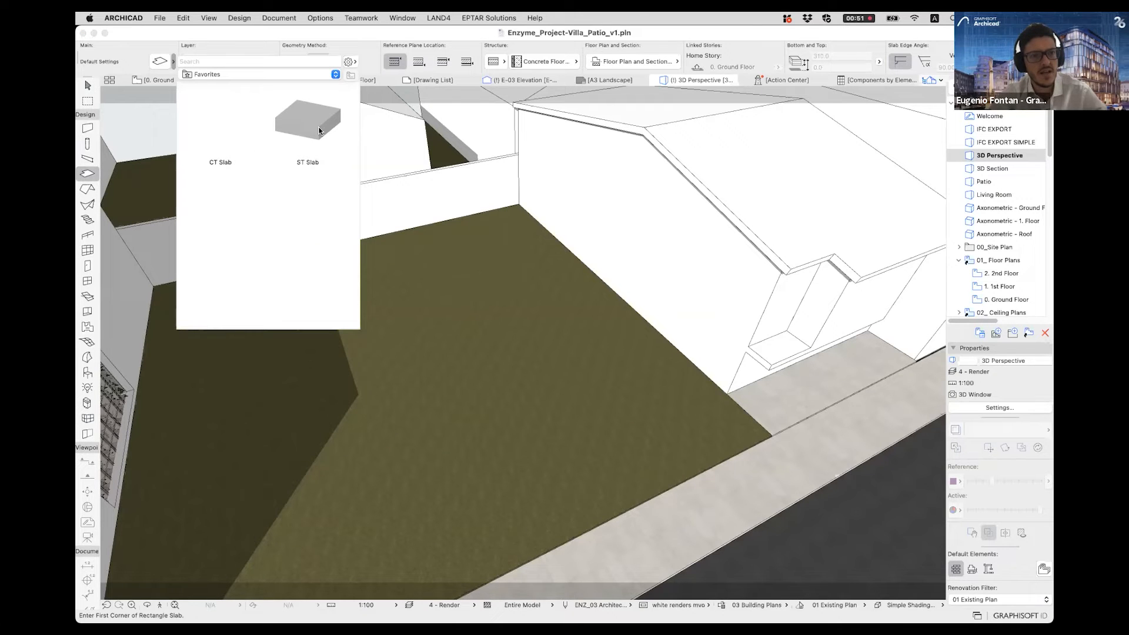
click(174, 61)
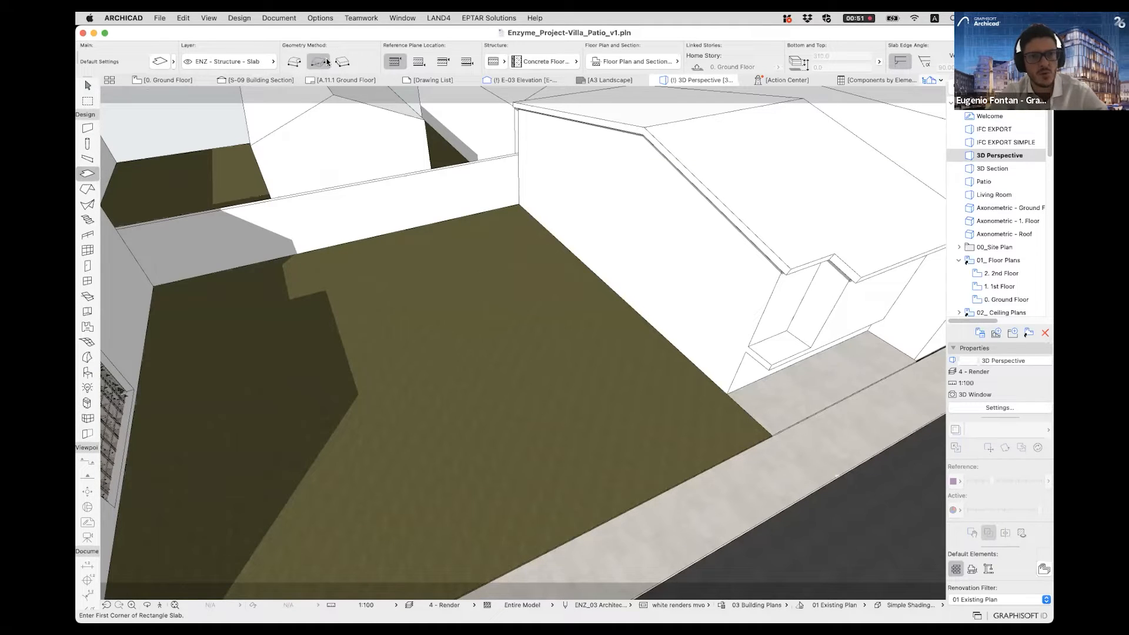
click(422, 296)
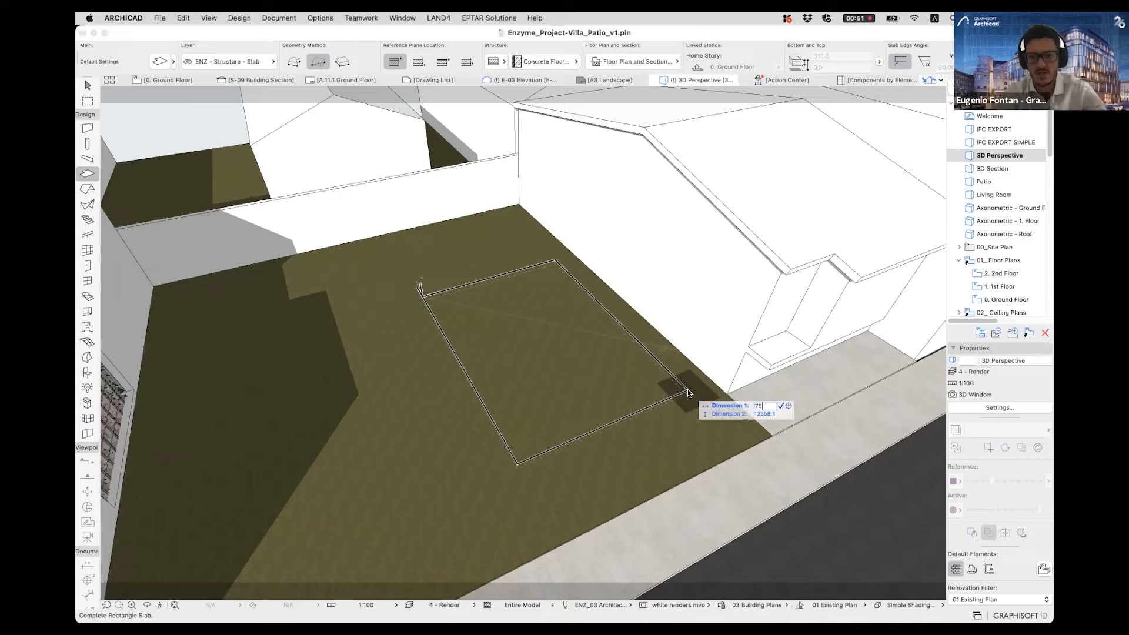
key(Tab)
text(1)
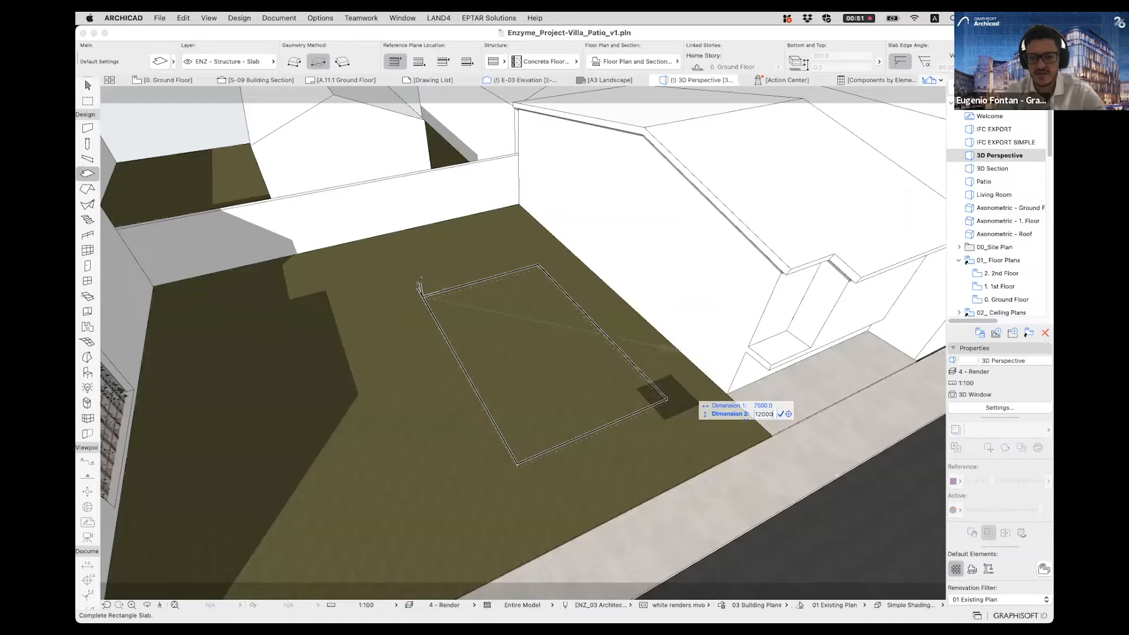
key(Return)
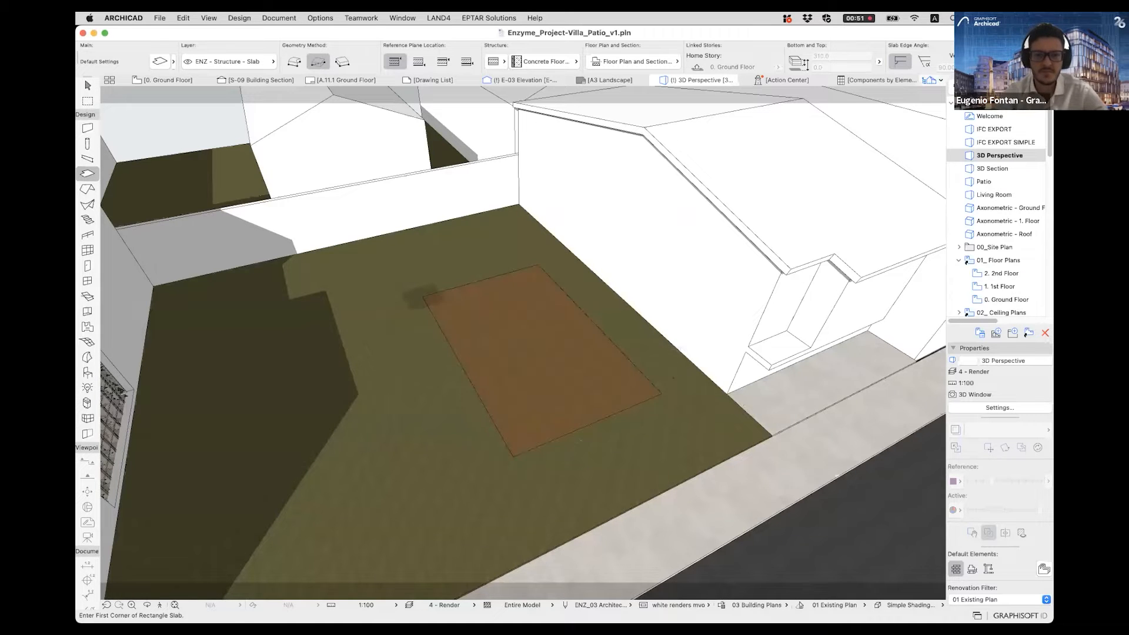
key(Escape)
scroll(620, 393, up, 5)
scroll(523, 335, up, 3)
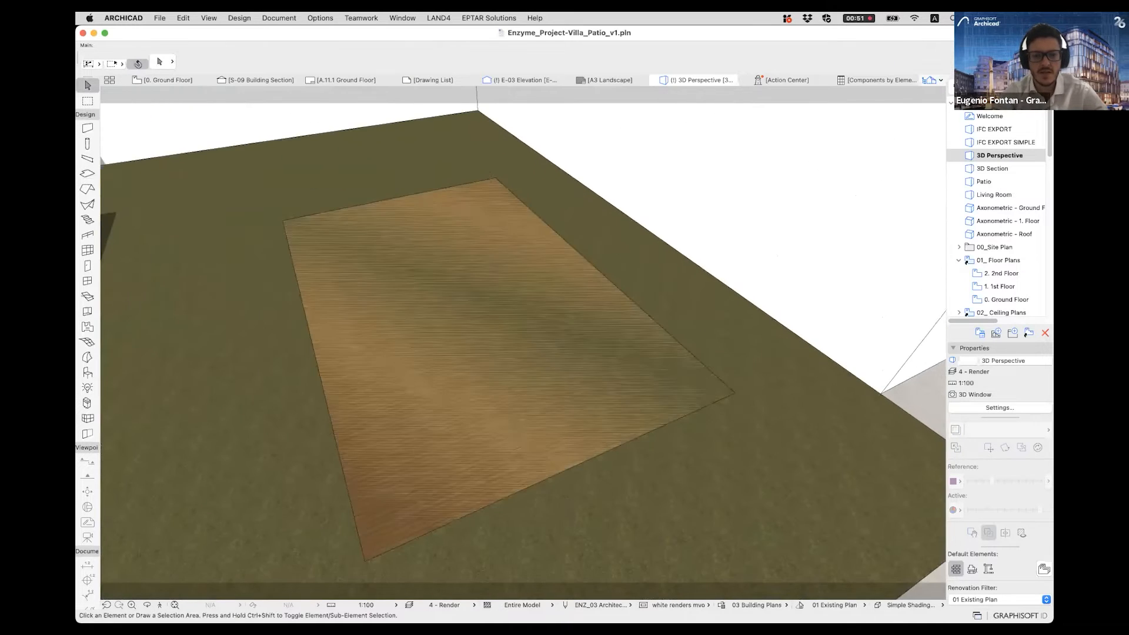
shift+middle_drag(524, 335, 521, 288)
click(587, 426)
shift+middle_drag(587, 426, 503, 451)
scroll(733, 393, up, 3)
key(super+d)
scroll(732, 404, up, 3)
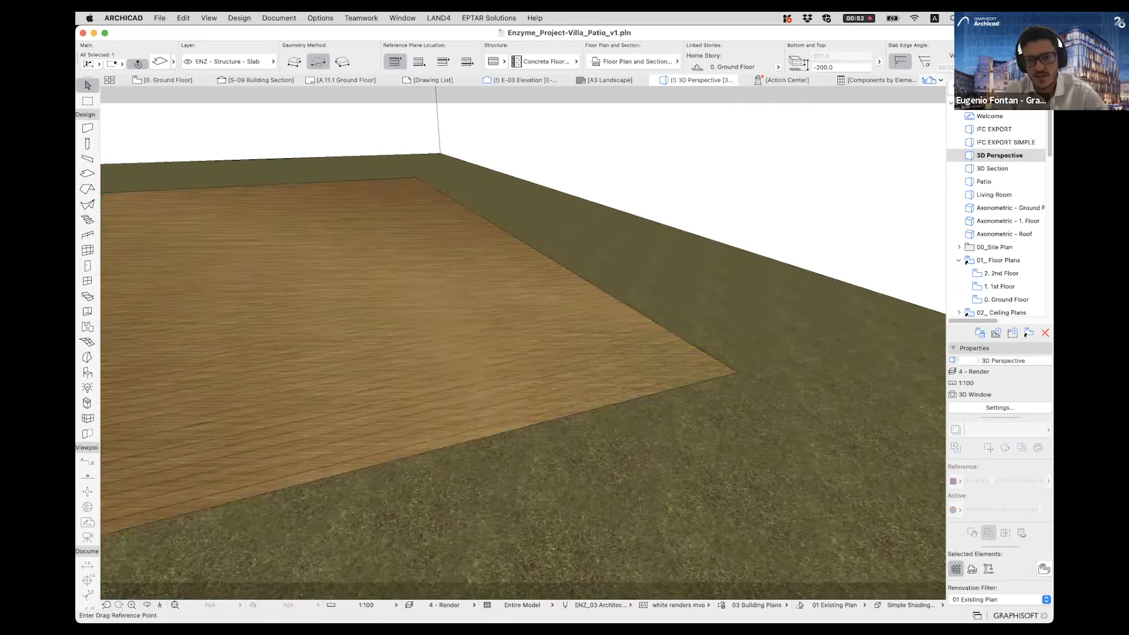
key(Escape)
key(Escape)
- Raise the slab vertically by 200 to the Ground Floor level, dragging it from its corner, and clear the selection
click(728, 373)
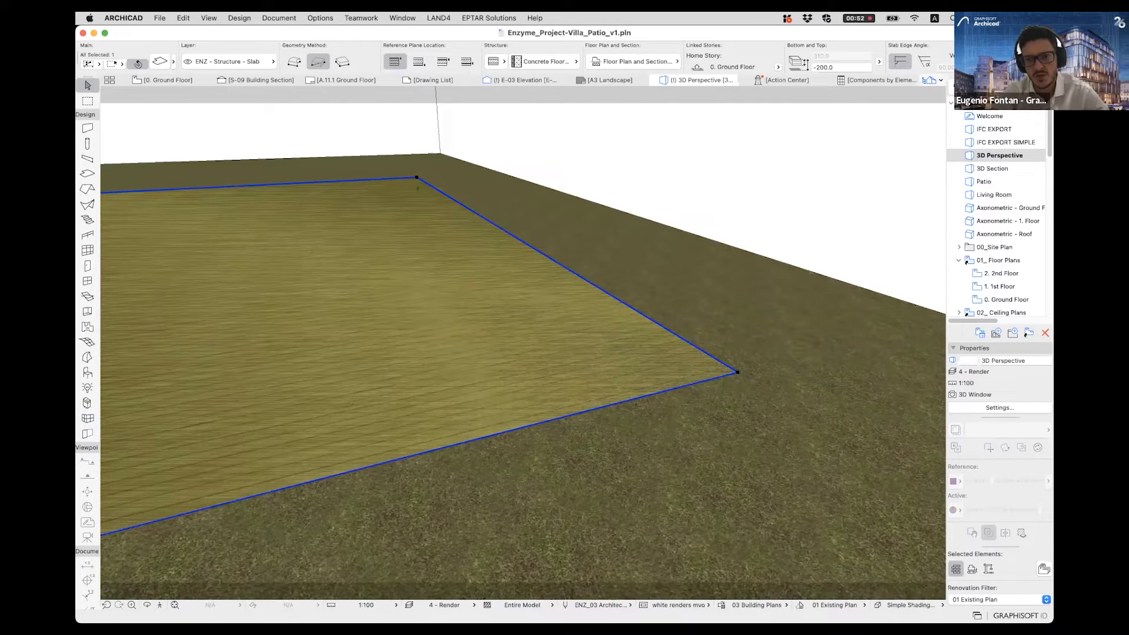
click(737, 371)
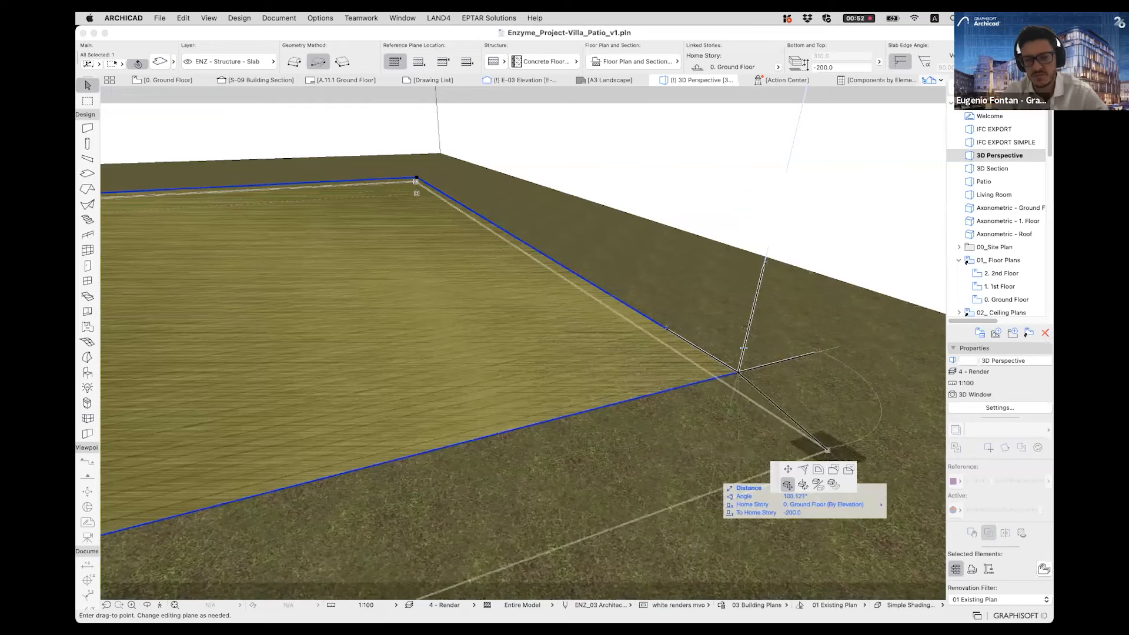
scroll(738, 372, down, 2)
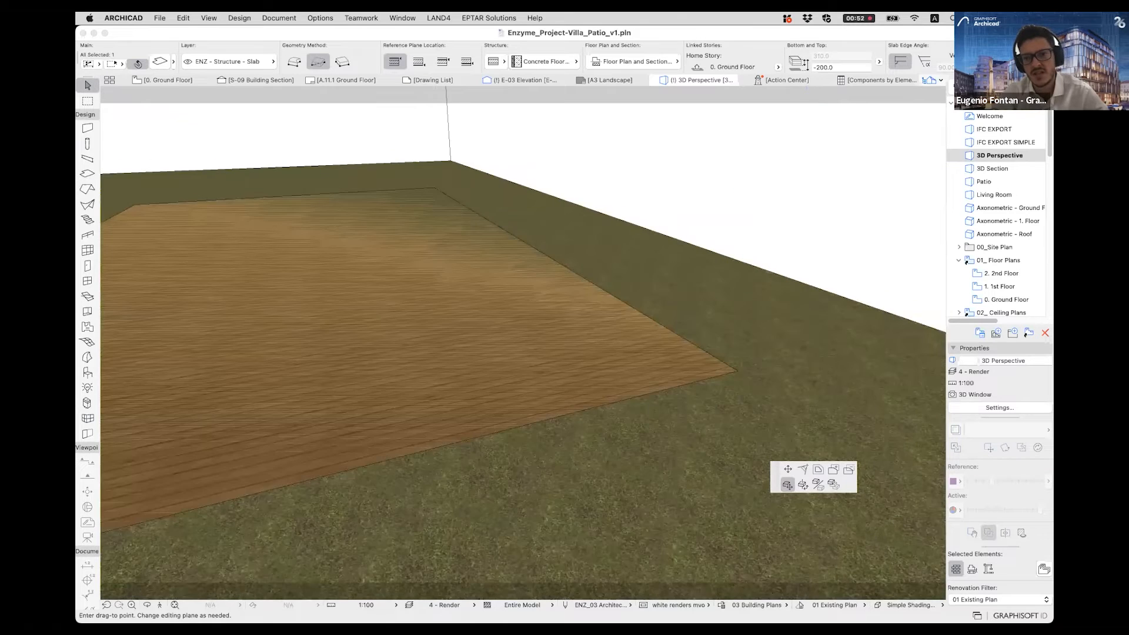
scroll(737, 372, down, 2)
middle_drag(736, 371, 689, 449)
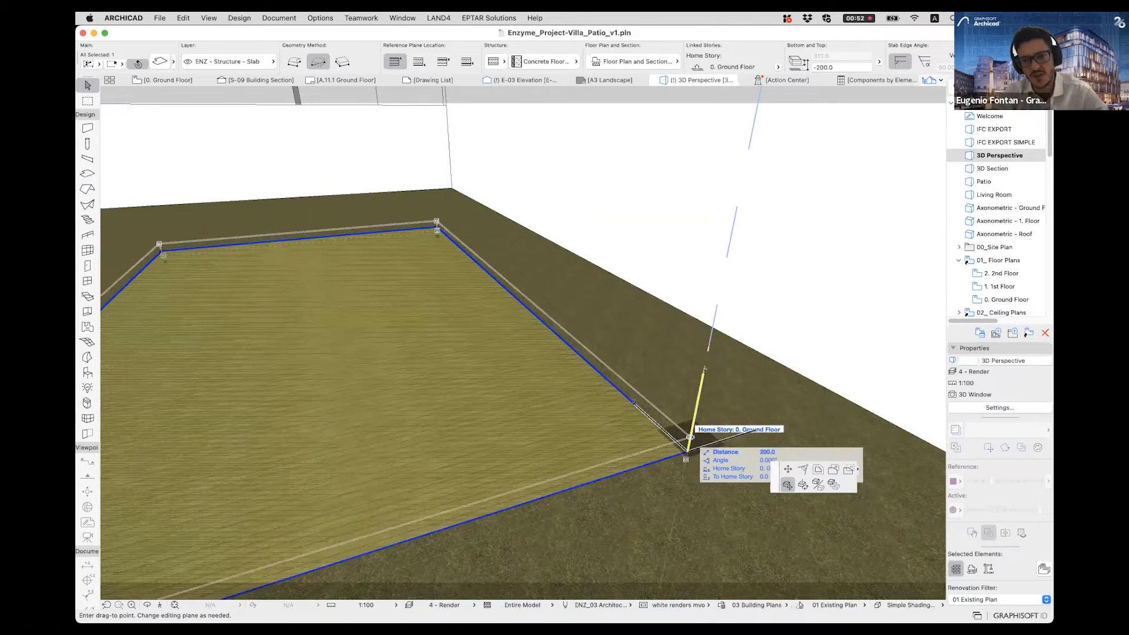
click(689, 437)
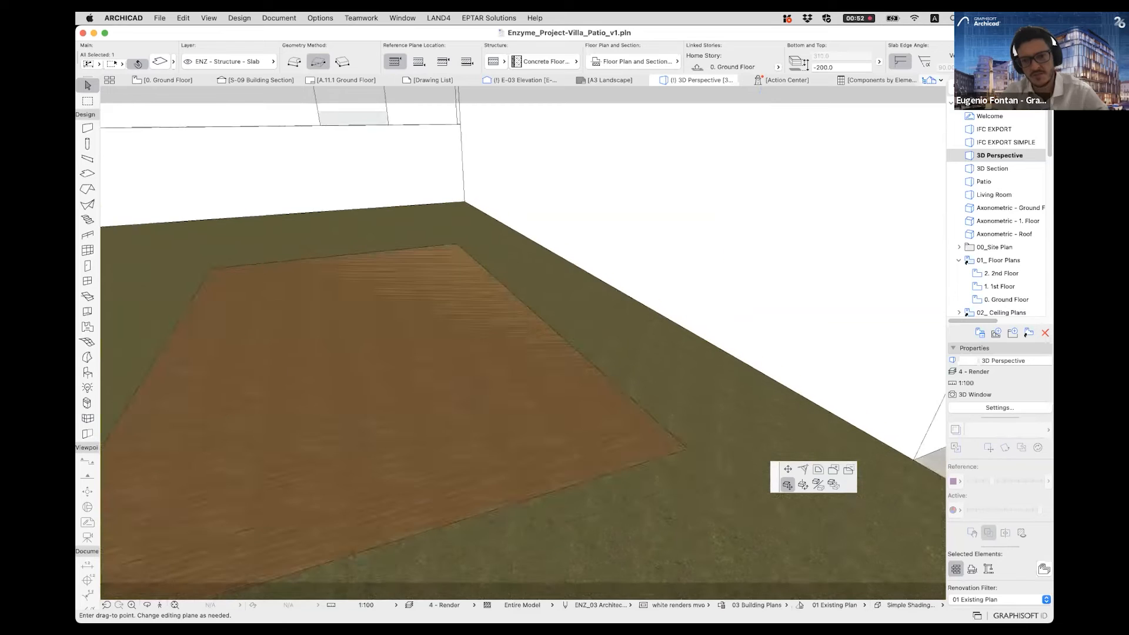
scroll(685, 447, down, 3)
middle_drag(686, 447, 676, 499)
scroll(677, 498, down, 2)
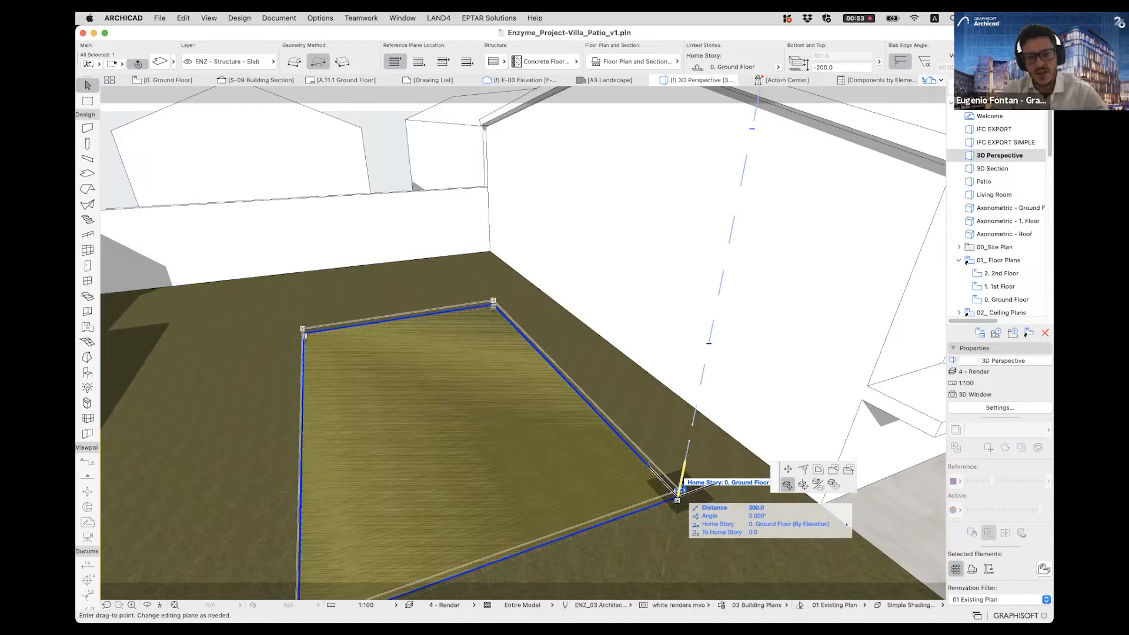
click(679, 490)
shift+middle_drag(679, 490, 710, 534)
key(Escape)
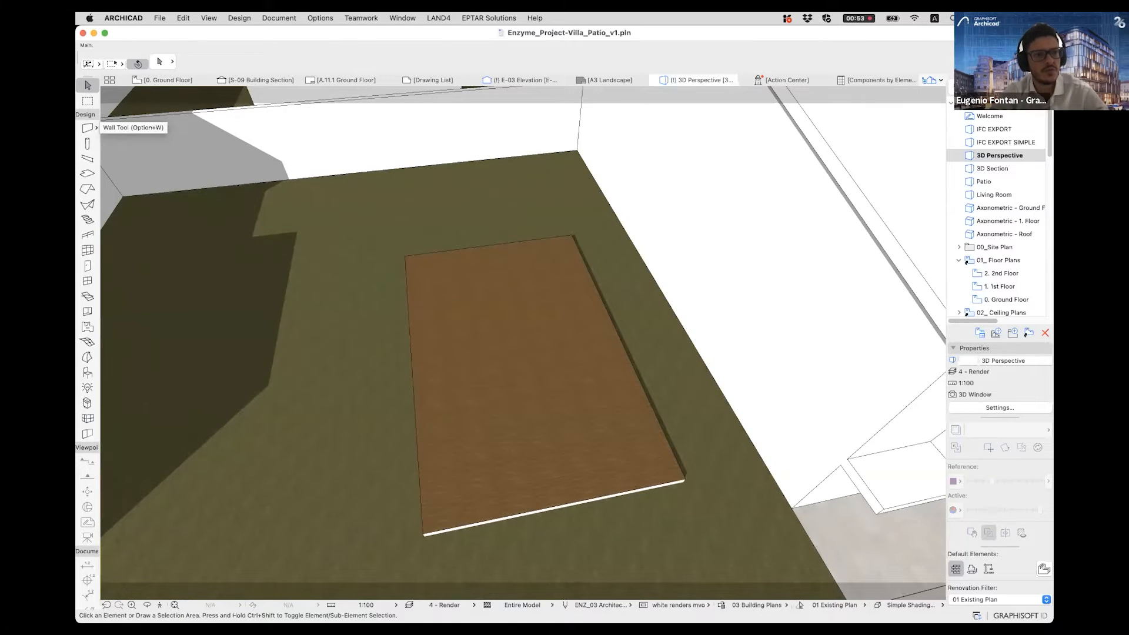
- Draw a continuous two-segment wall along the slab's 7500 rear edge and the adjoining 12000 edge facing the neighbouring building
click(87, 127)
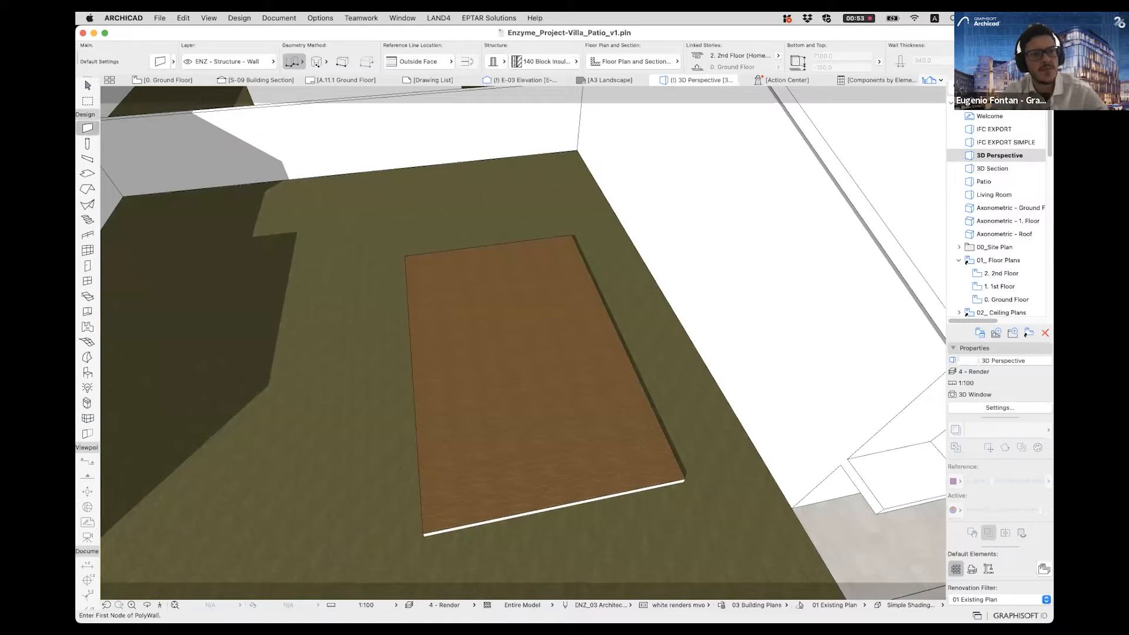
shift+middle_drag(433, 329, 526, 333)
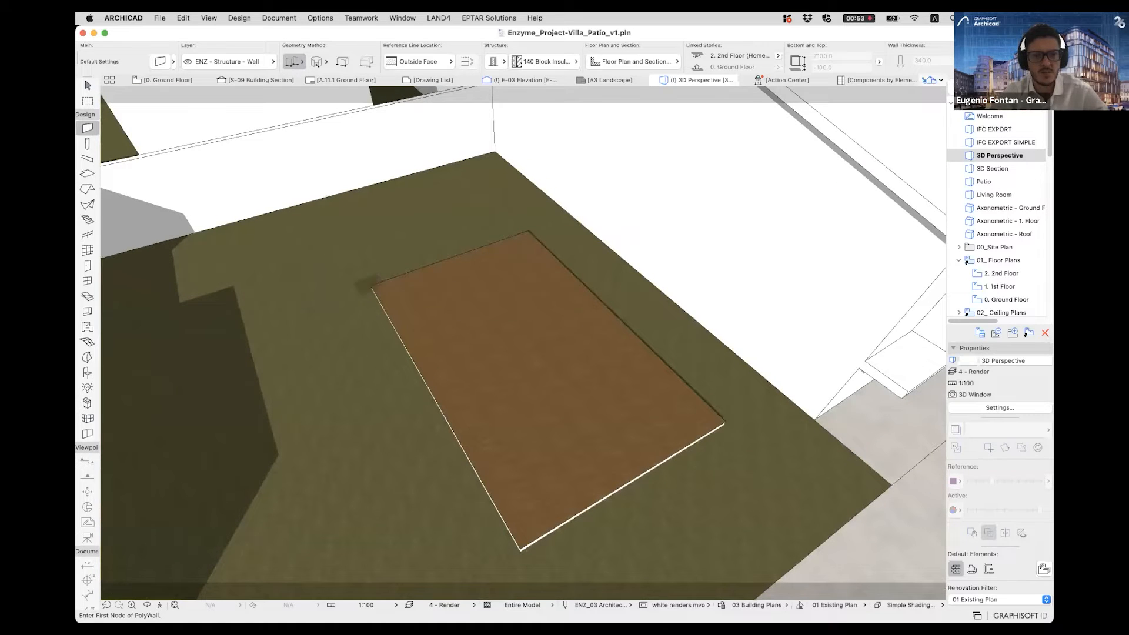
click(373, 287)
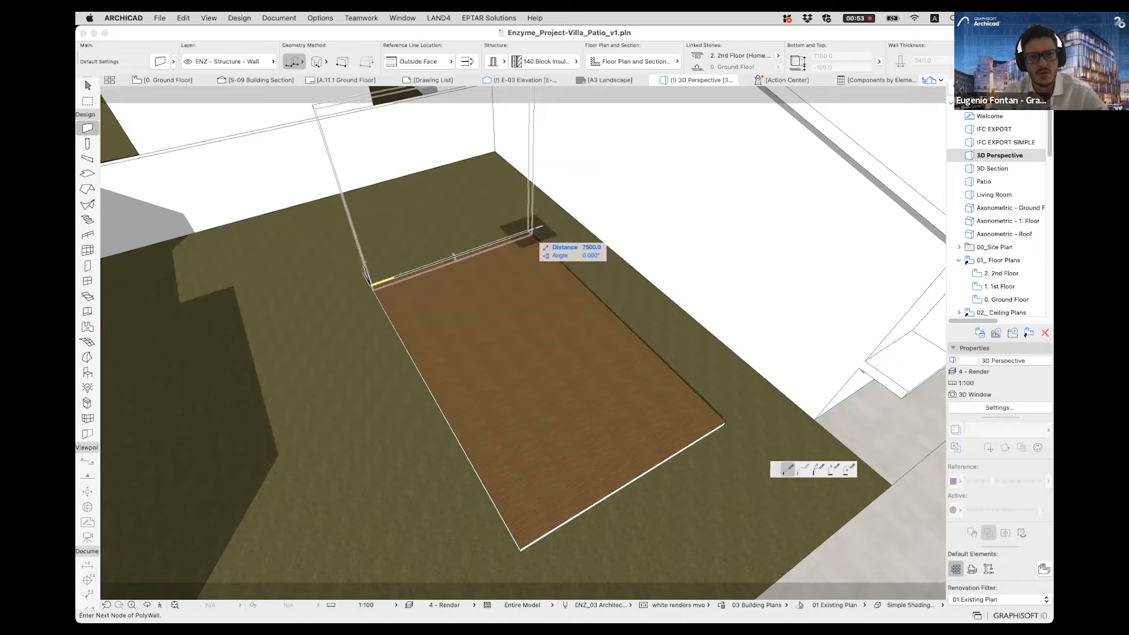
click(529, 231)
click(725, 422)
middle_drag(661, 423, 621, 410)
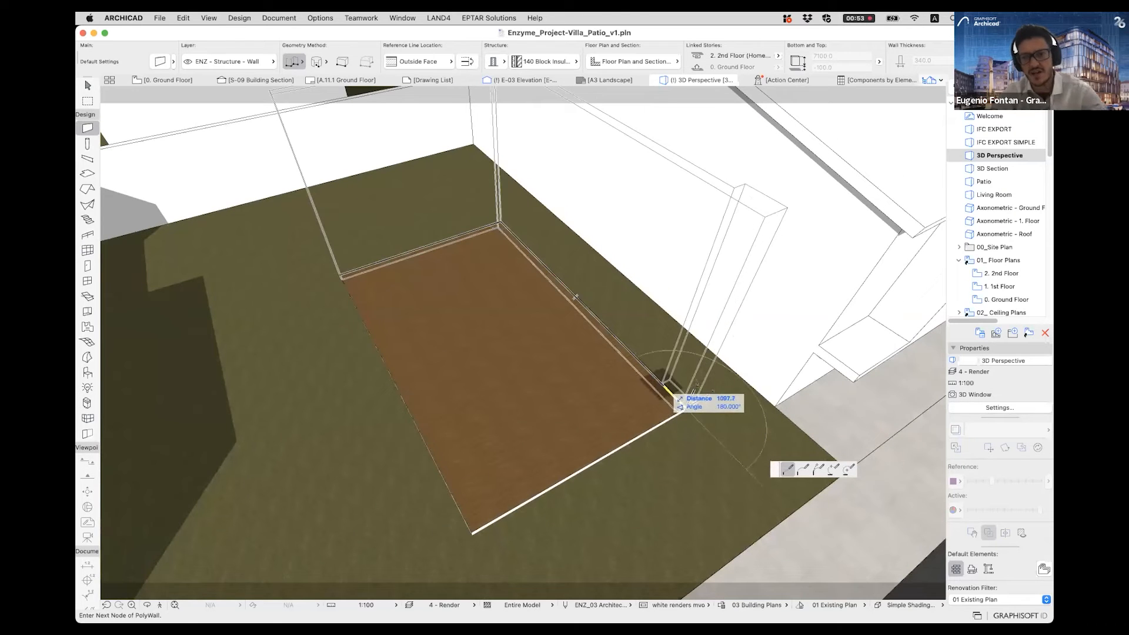
key(BackSpace)
key(BackSpace)
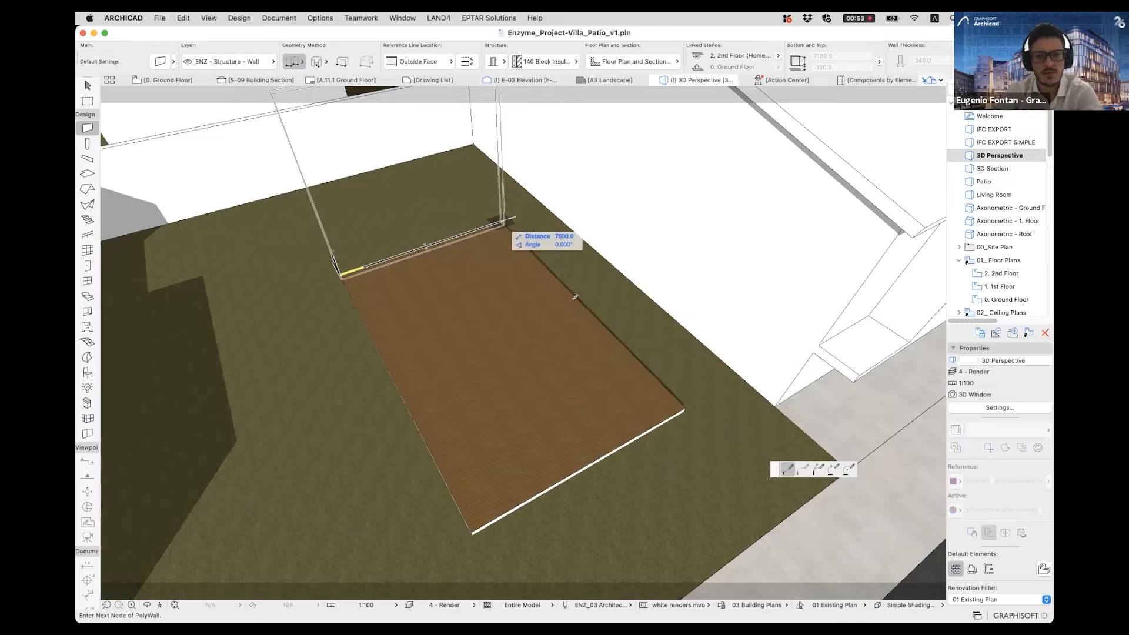
click(506, 221)
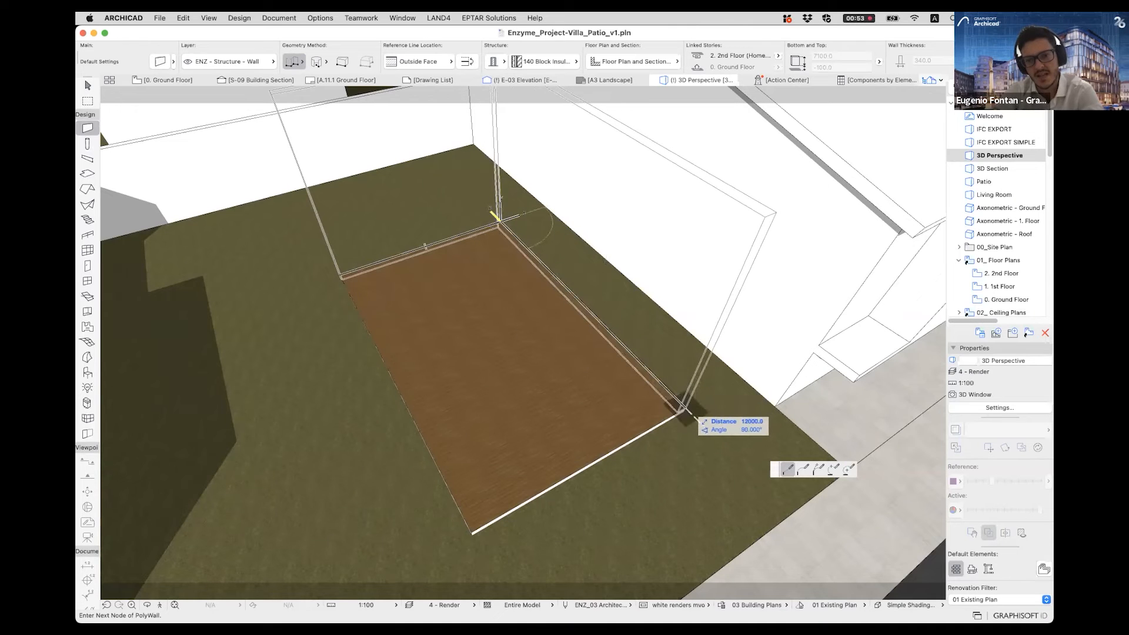
click(682, 410)
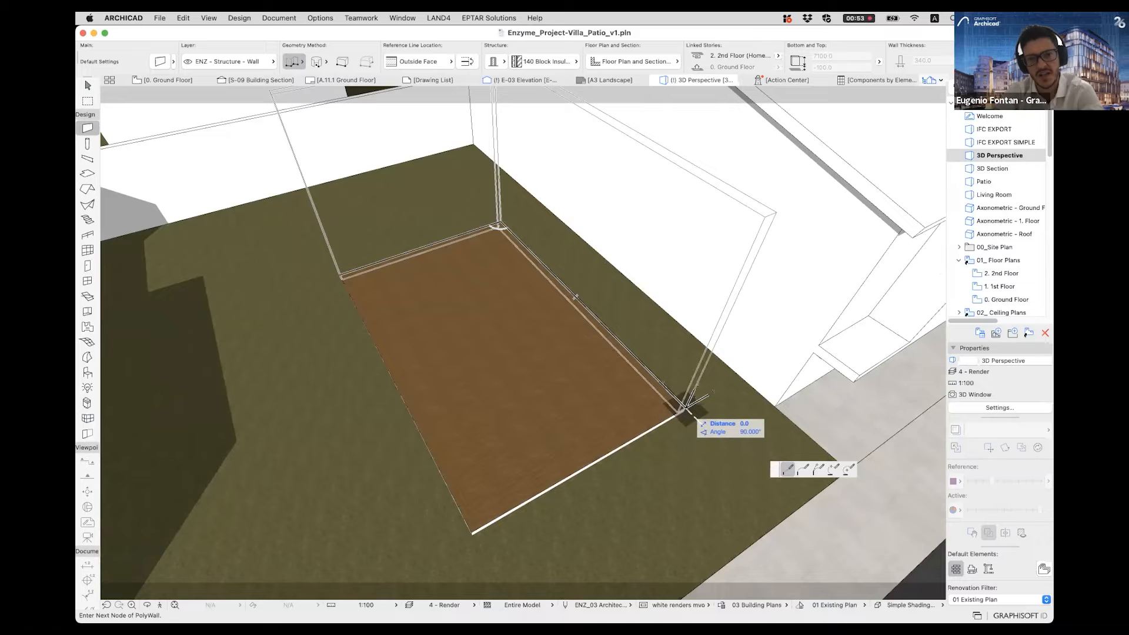
click(685, 408)
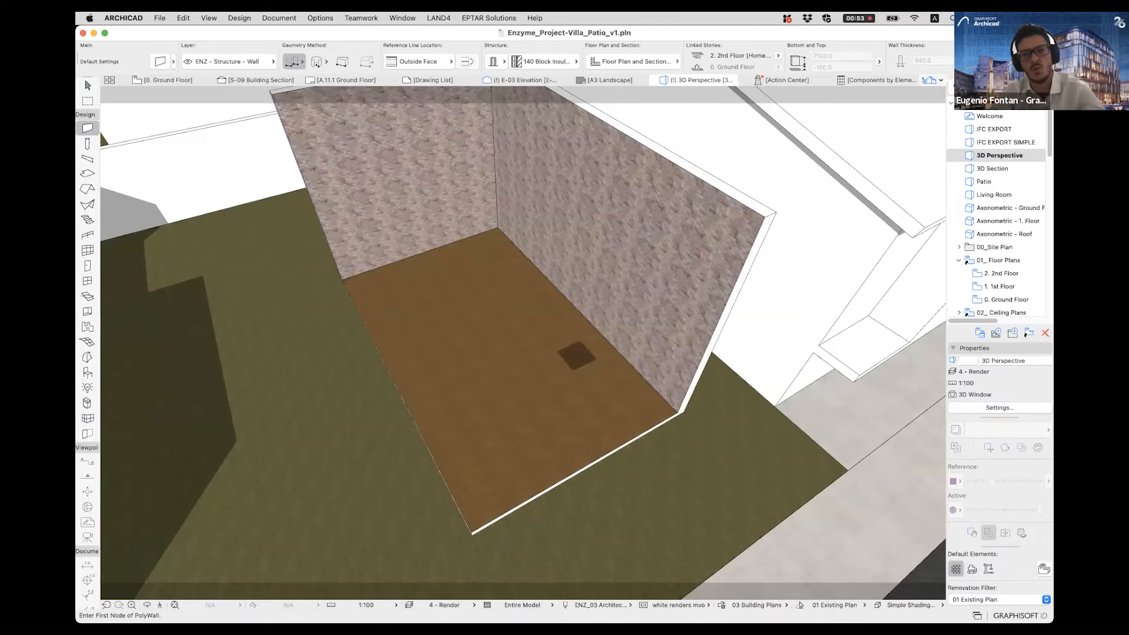
- Switch to the Ground Floor plan and inspect the new walls' corner, selecting the long wall and clearing the selection
scroll(575, 358, down, 2)
middle_drag(575, 357, 526, 420)
key(Escape)
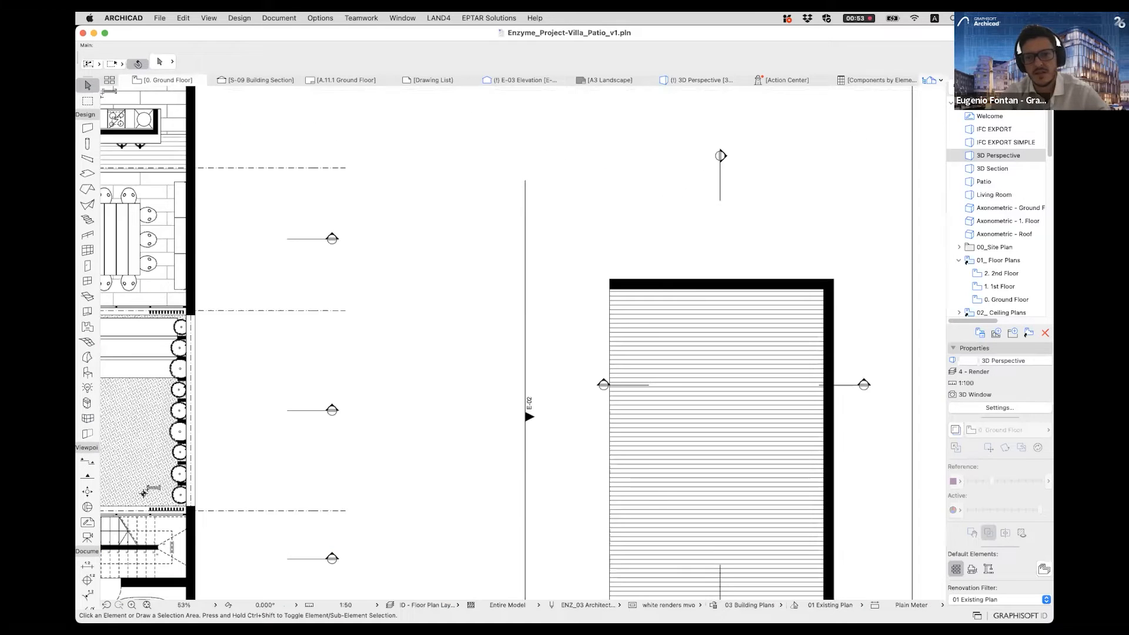
middle_drag(588, 382, 462, 294)
middle_drag(686, 189, 669, 216)
scroll(669, 216, up, 8)
click(664, 230)
click(716, 271)
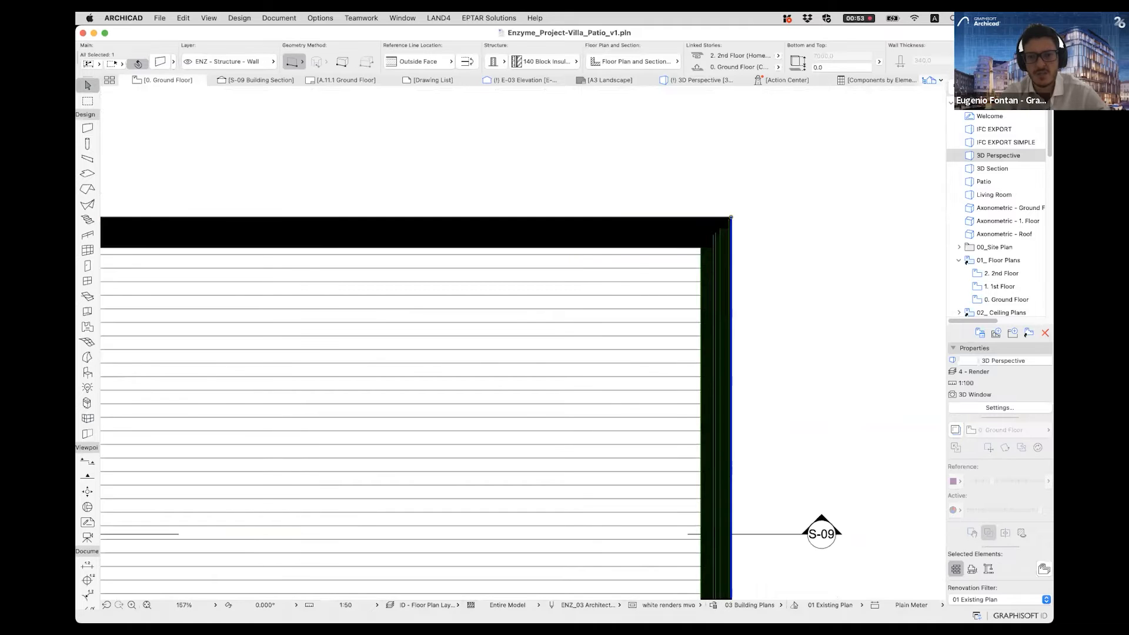
scroll(560, 223, down, 10)
scroll(565, 224, down, 1)
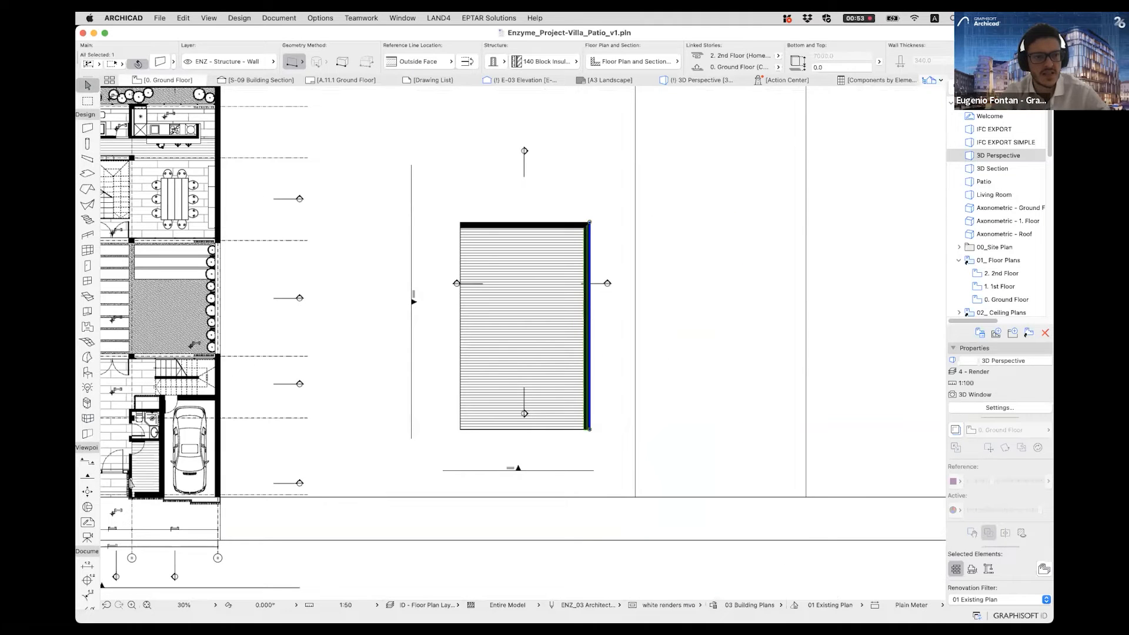
key(Escape)
- Set the plan's graphic override to No Overrides and inspect the composite layers at the new walls' corner
scroll(155, 229, up, 7)
scroll(155, 229, up, 1)
middle_drag(155, 229, 429, 283)
middle_drag(674, 332, 281, 323)
scroll(342, 336, down, 7)
scroll(569, 524, up, 4)
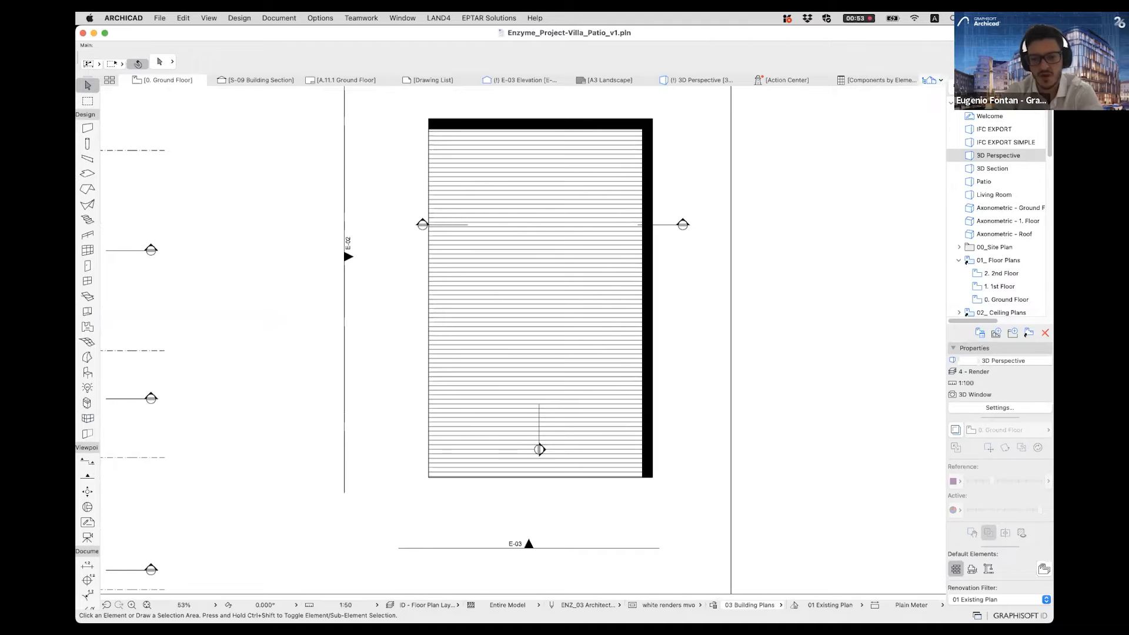
click(748, 606)
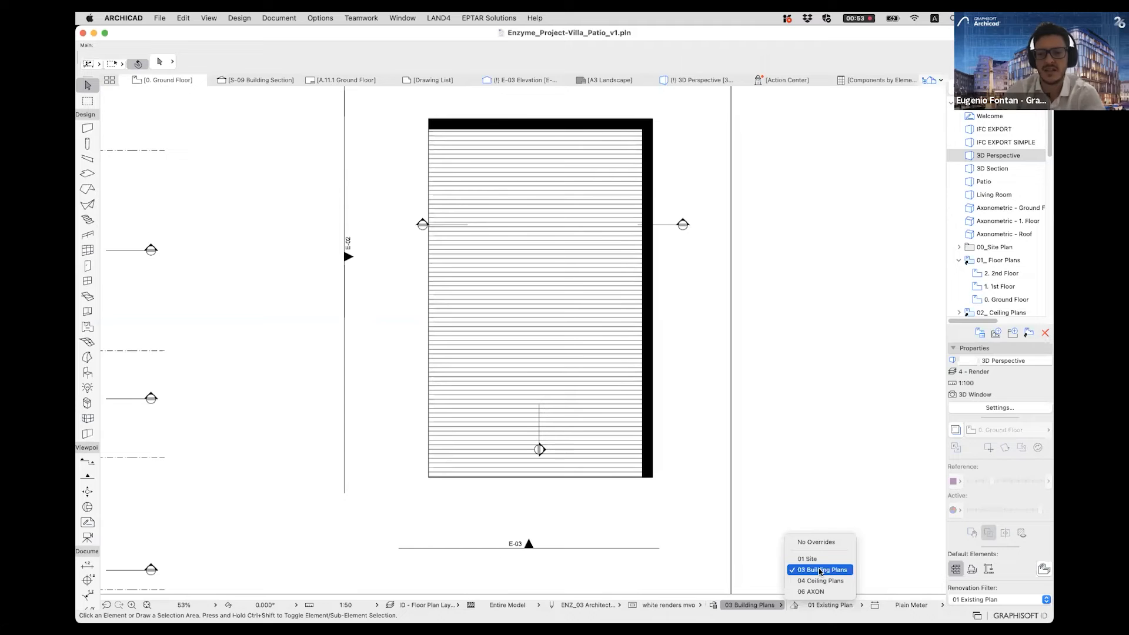
click(817, 547)
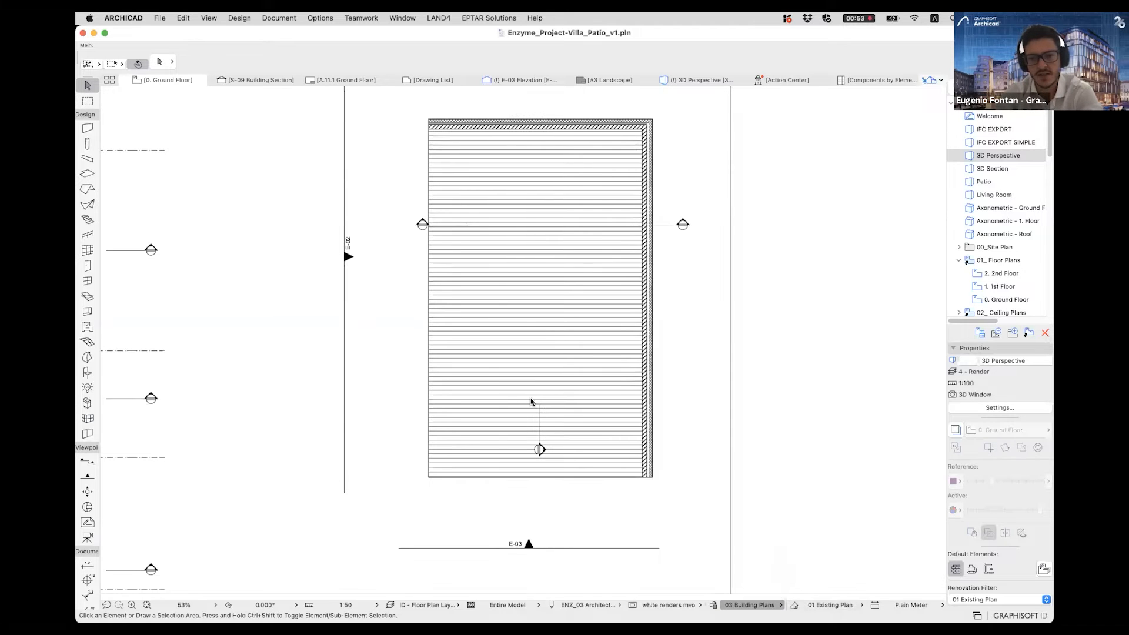
scroll(600, 247, up, 5)
scroll(634, 297, up, 5)
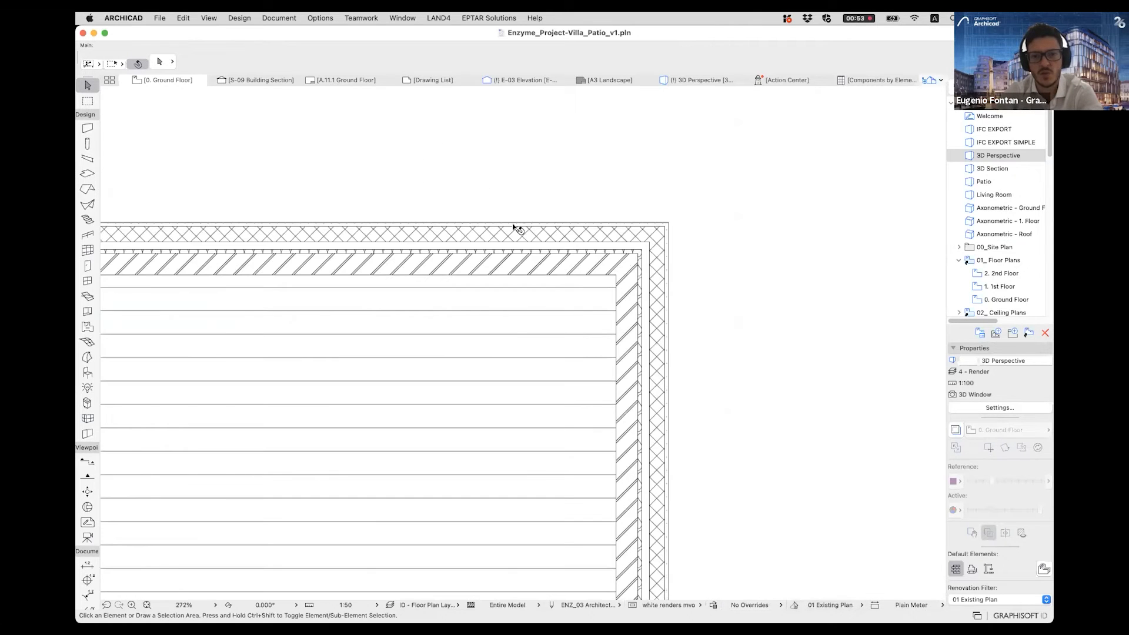
- Select the pavilion's rear wall in the plan to examine its extent, and clear the selection
scroll(628, 252, down, 3)
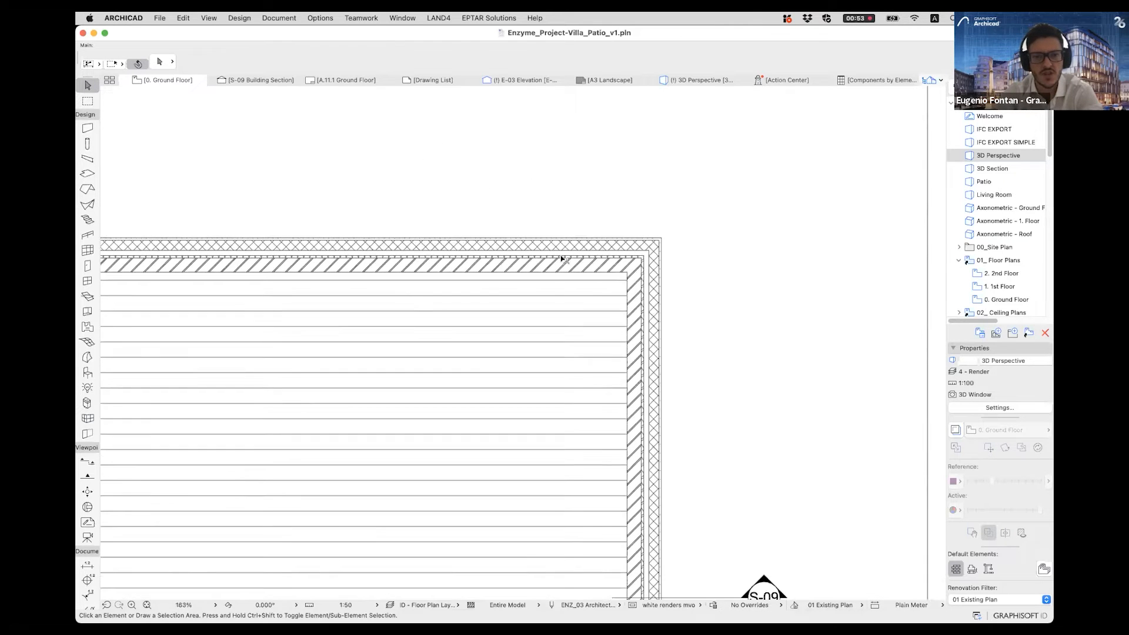
click(559, 256)
scroll(582, 288, down, 3)
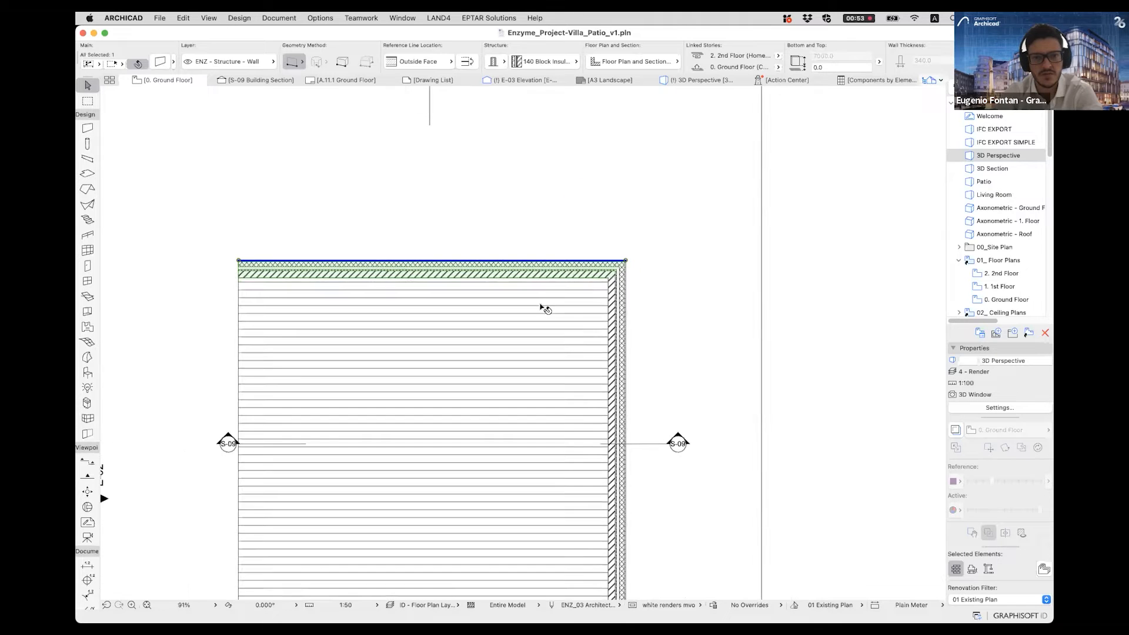
scroll(615, 300, down, 4)
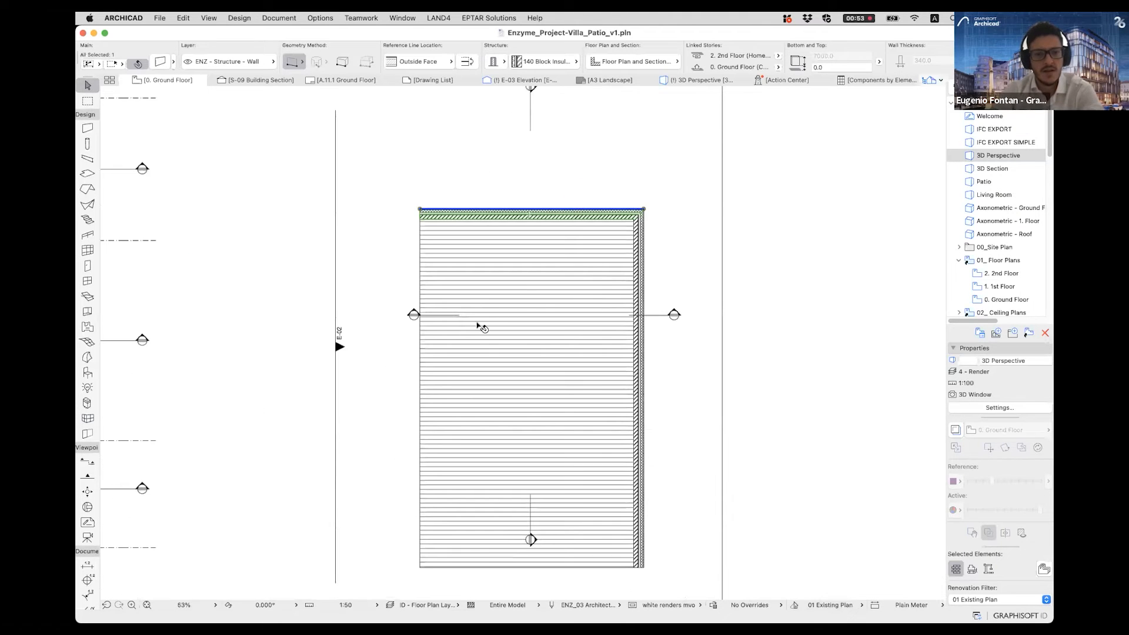
click(520, 168)
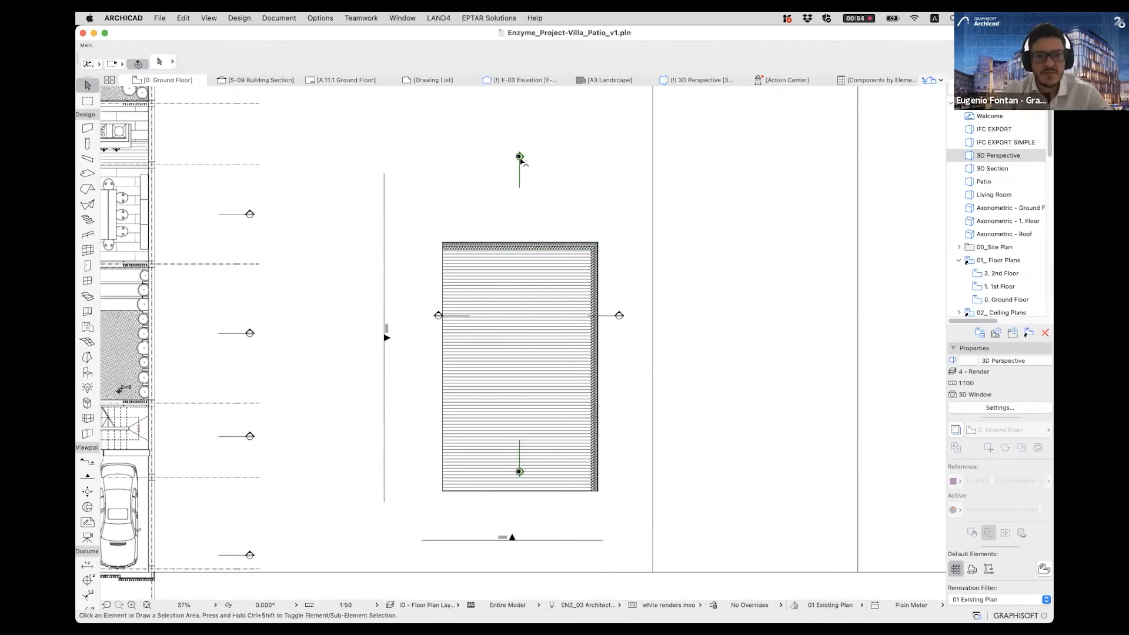
- Select the slab with both walls, move them together toward the rear between the two S-08 section markers, and clear the selection
mouse_move(436, 223)
mouse_down()
mouse_move(457, 312)
mouse_move(603, 500)
mouse_up()
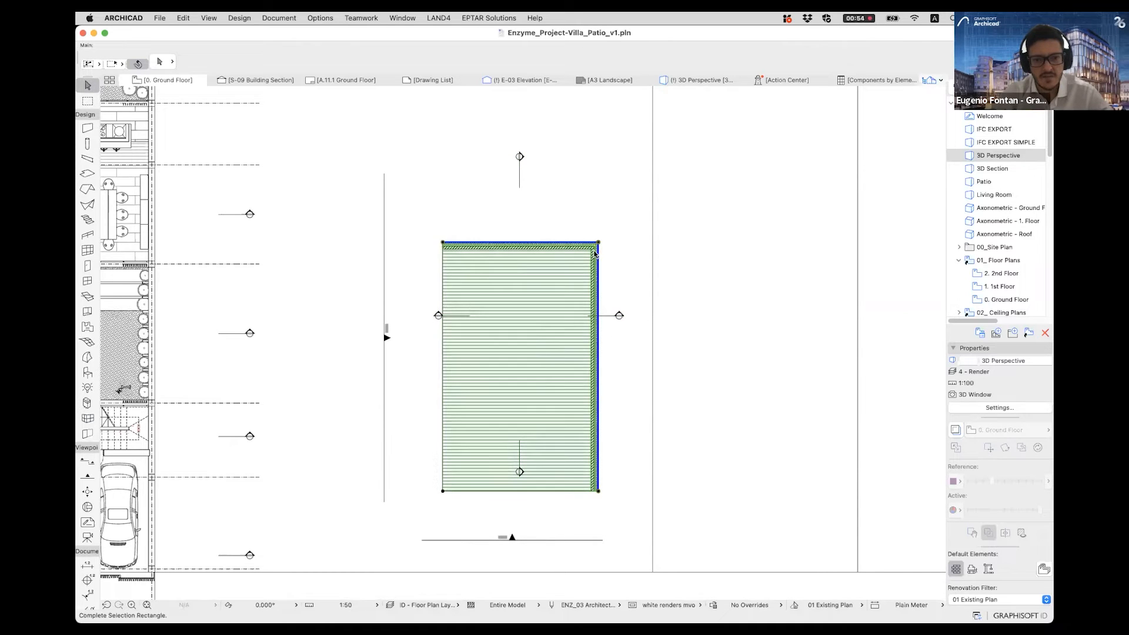
click(444, 243)
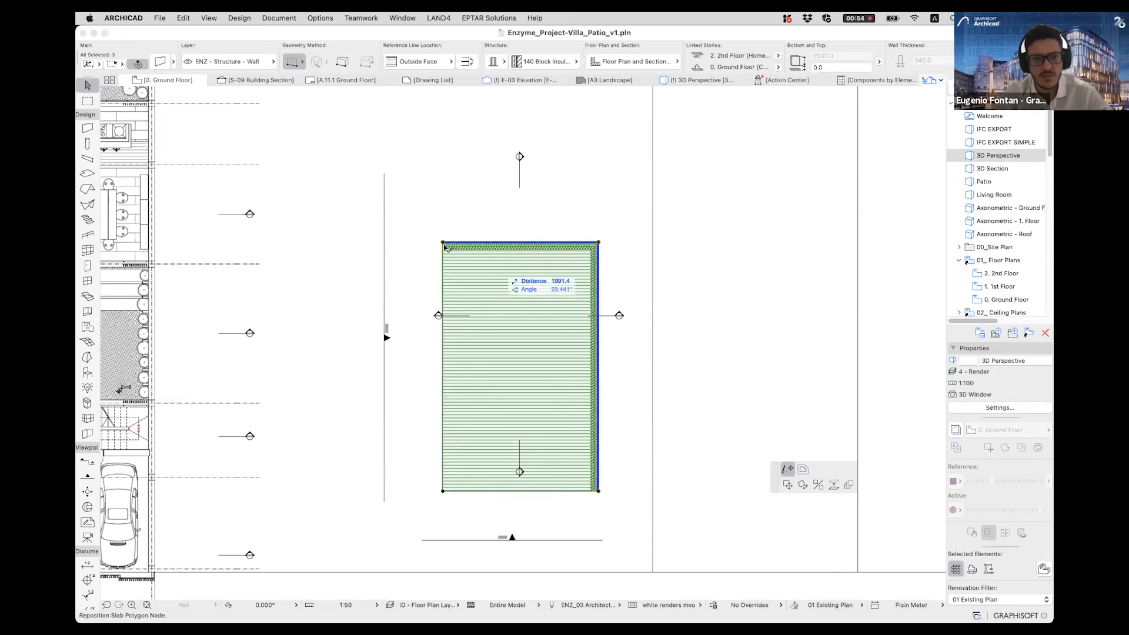
click(445, 246)
click(598, 243)
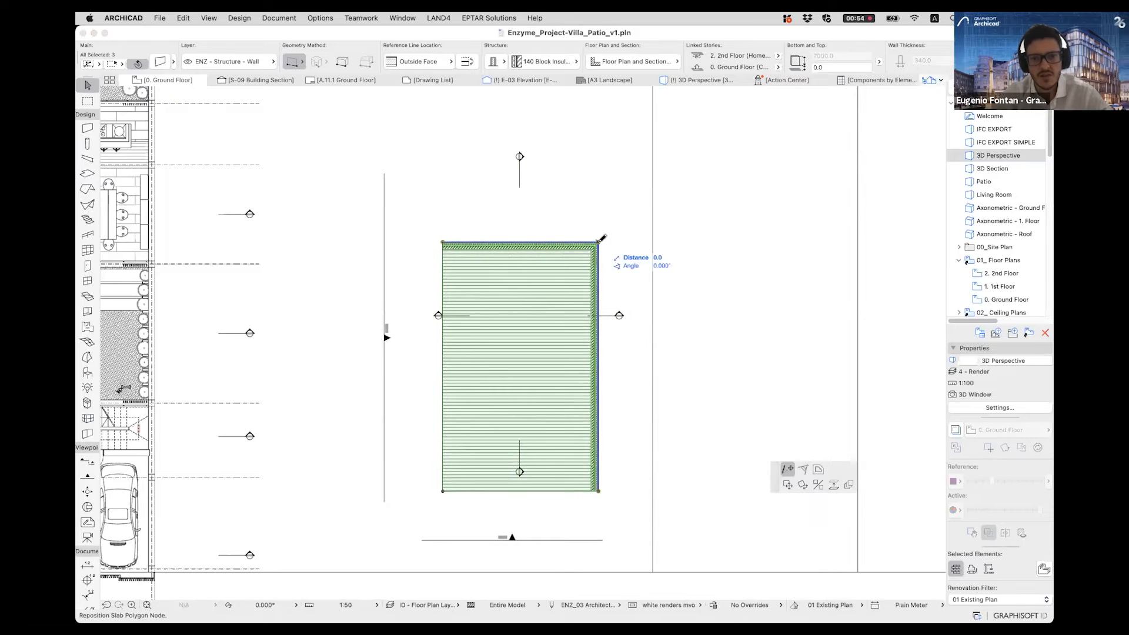
click(787, 485)
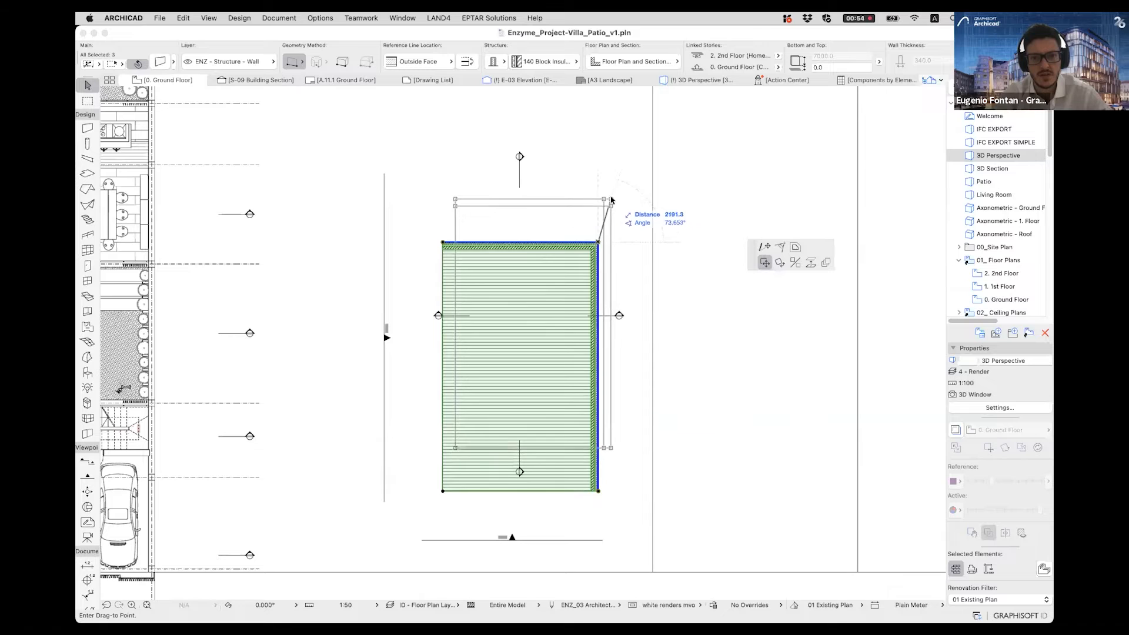
click(606, 193)
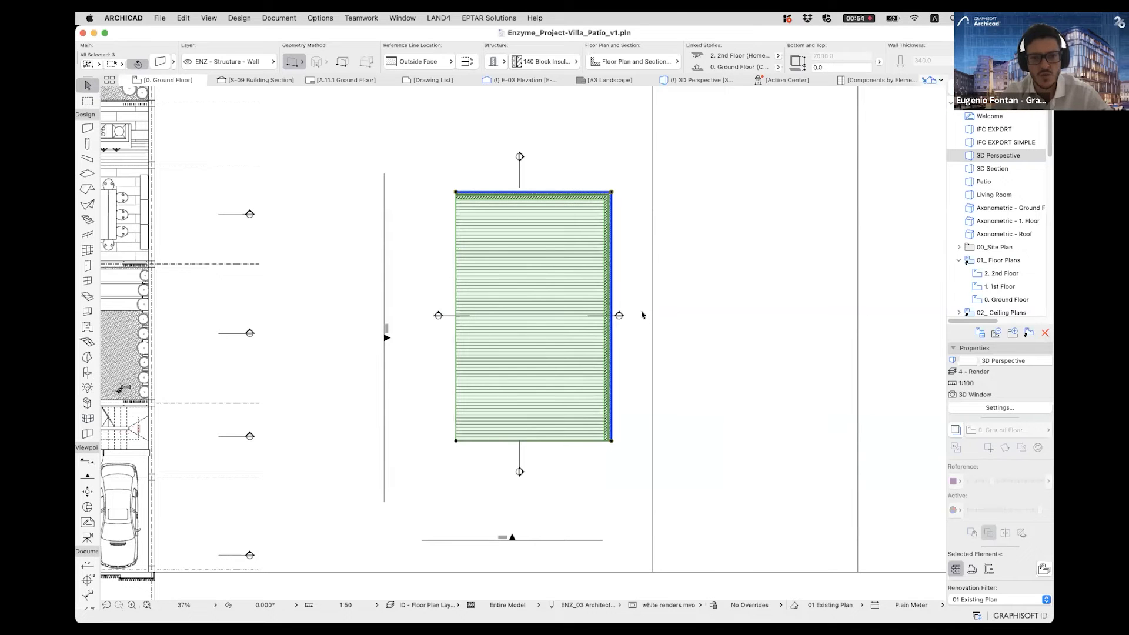
click(405, 287)
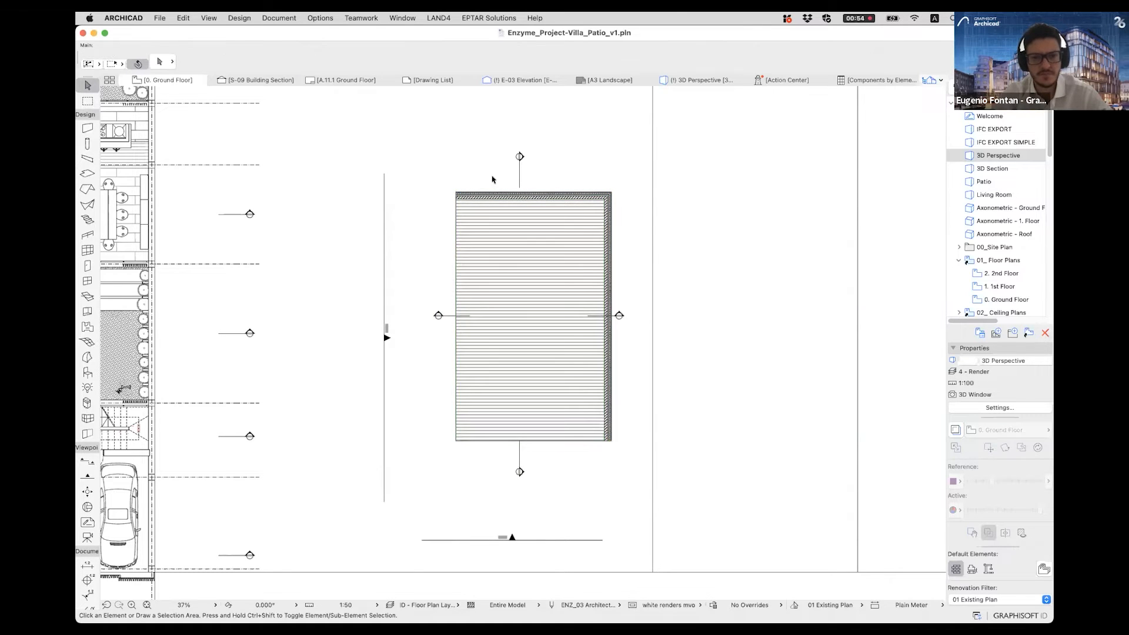
- Open the S-08 Building Section from its marker on the plan, using the current view settings
click(520, 157)
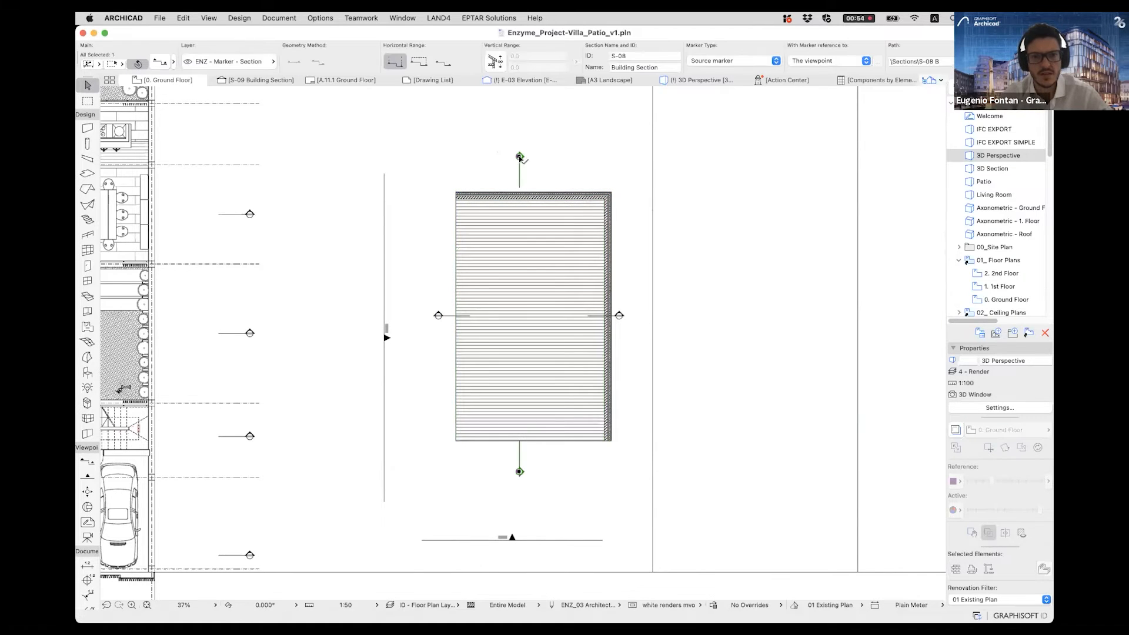
right_click(520, 157)
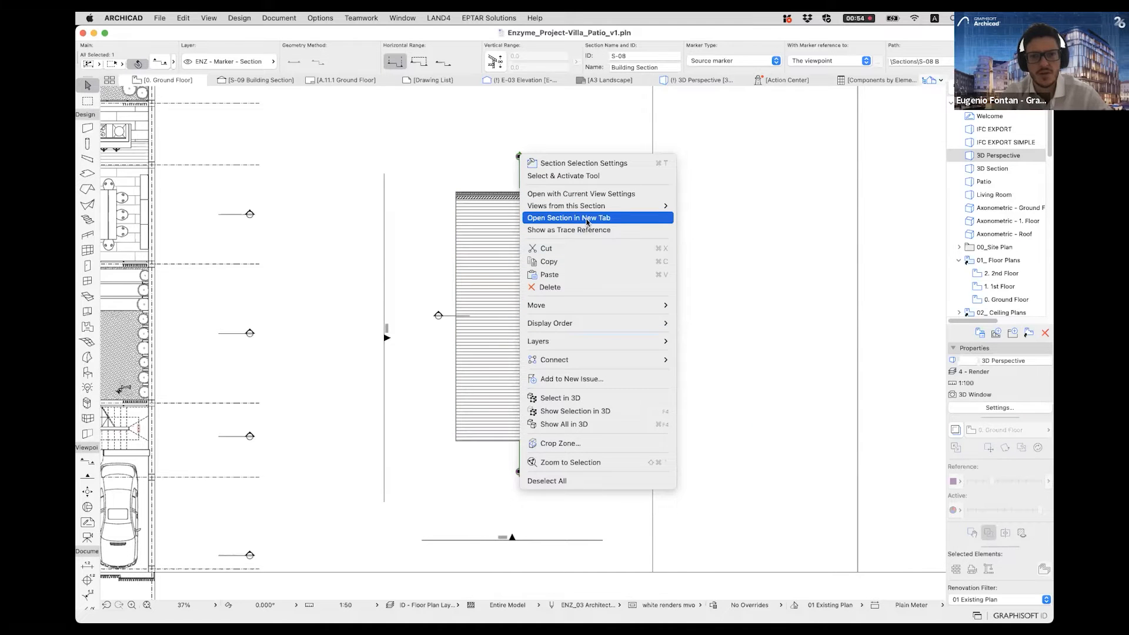
click(581, 199)
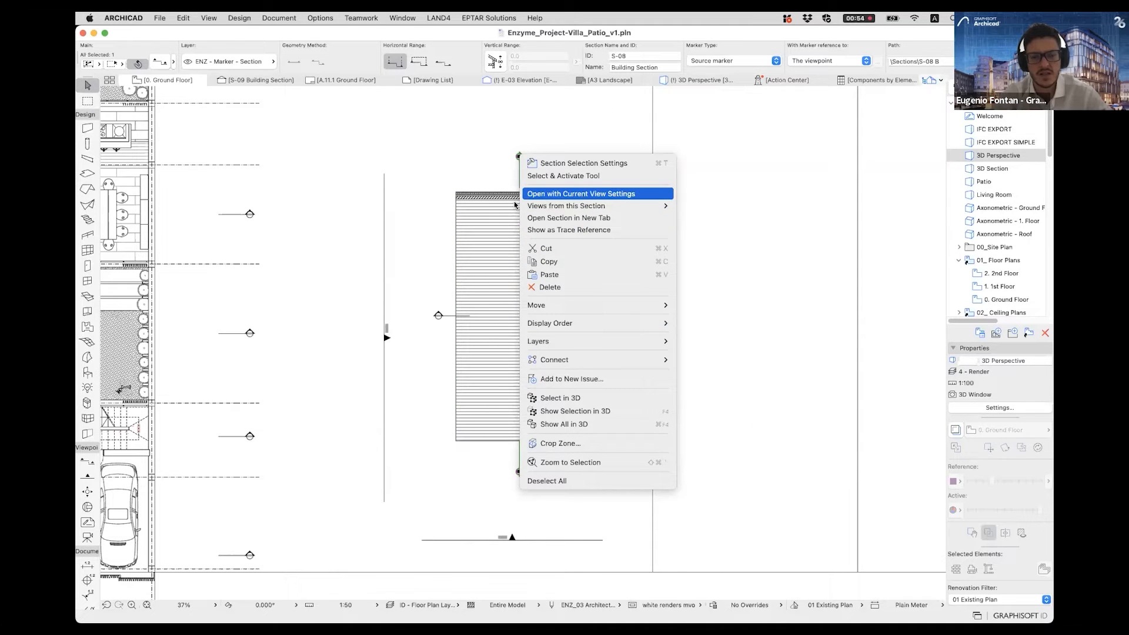
middle_drag(361, 424, 416, 469)
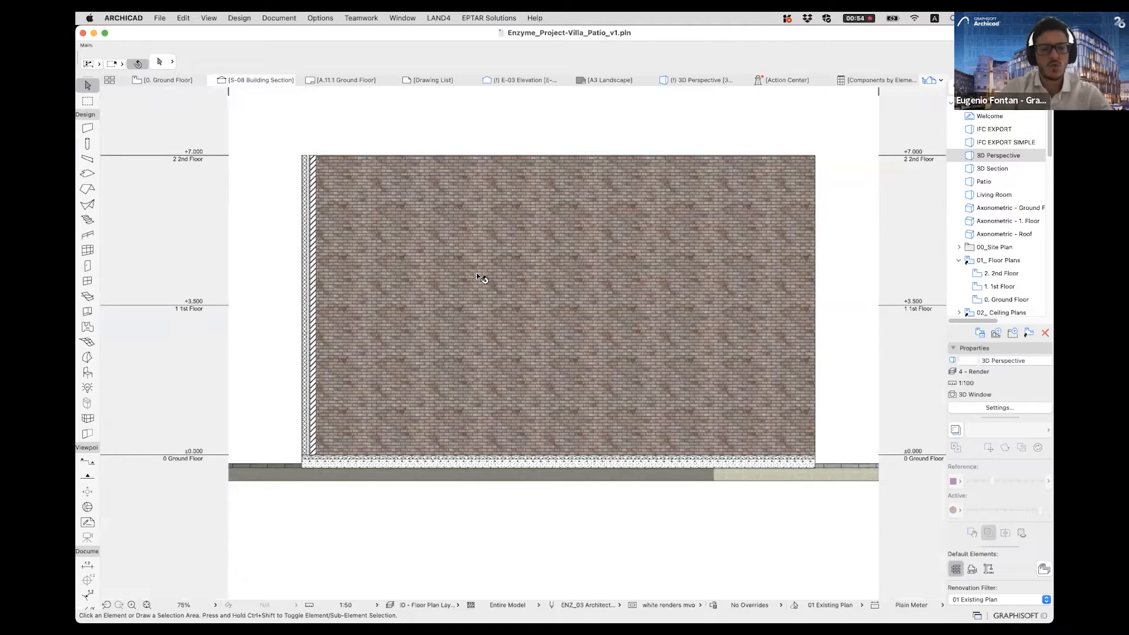
- Examine the slab-to-wall junction and the long wall in section S-08, selecting the slab and the wall in turn and clearing the selection
scroll(451, 466, up, 4)
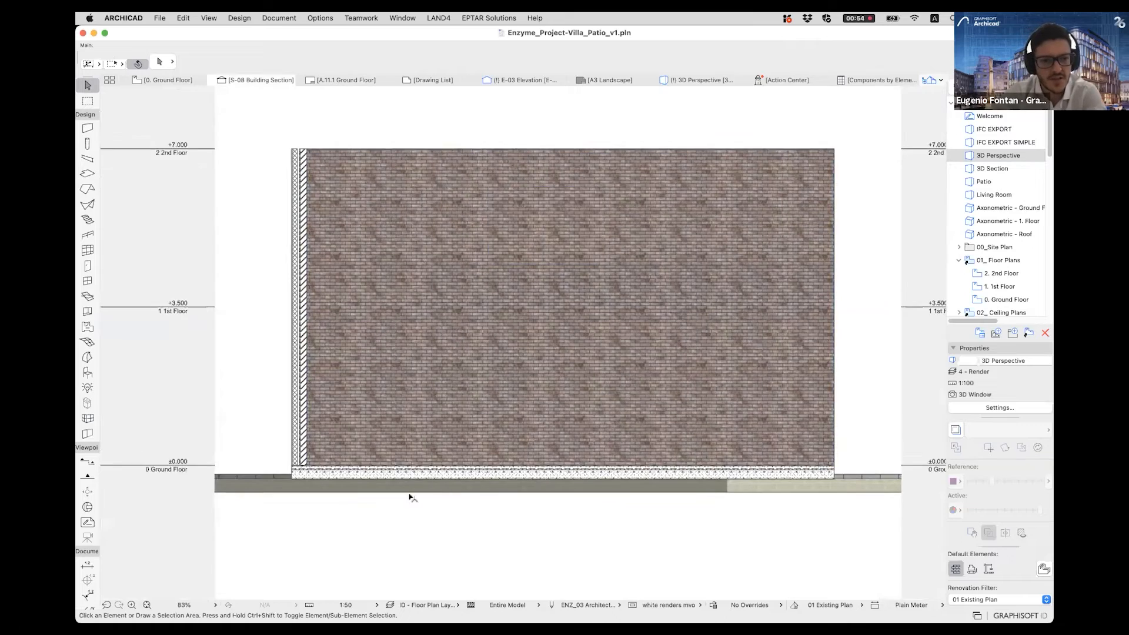
scroll(290, 382, up, 6)
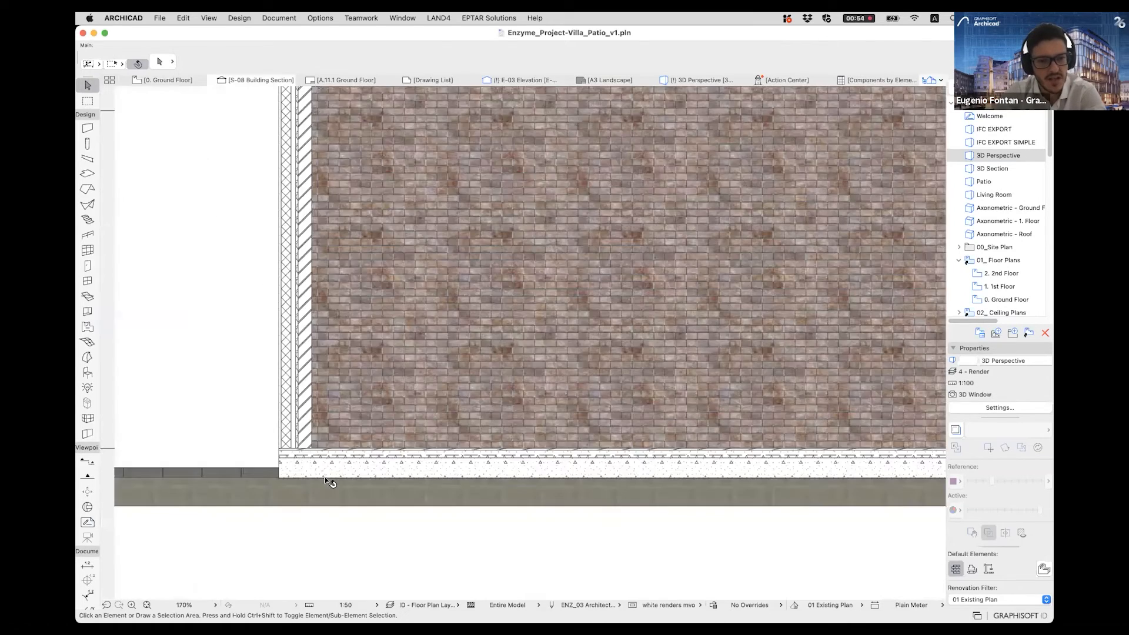
click(282, 468)
click(283, 469)
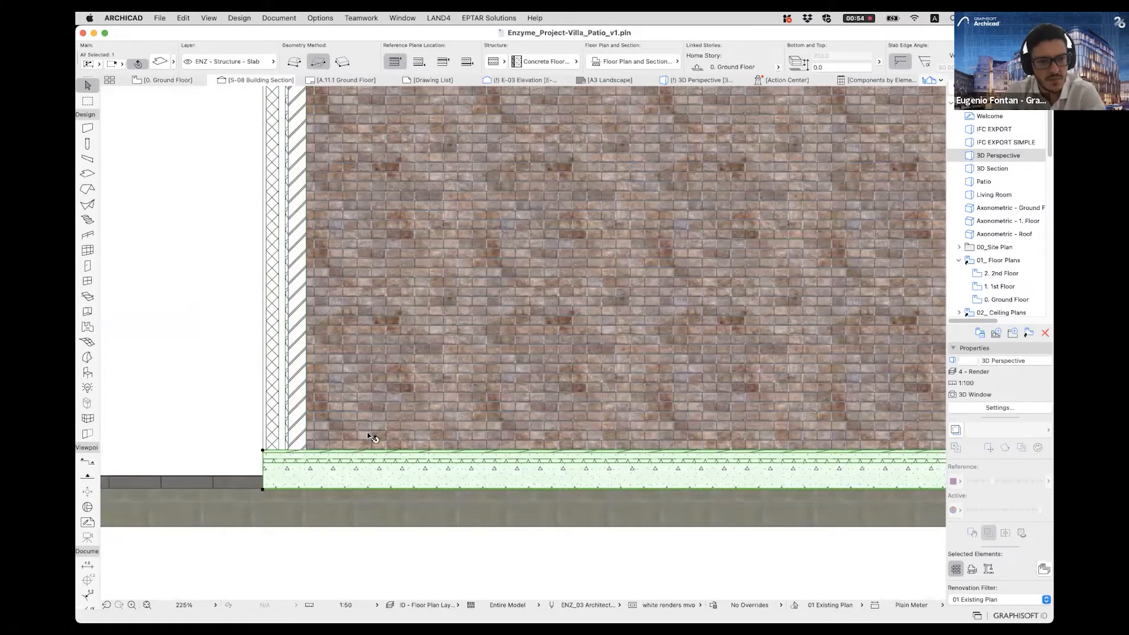
click(380, 408)
scroll(597, 330, down, 8)
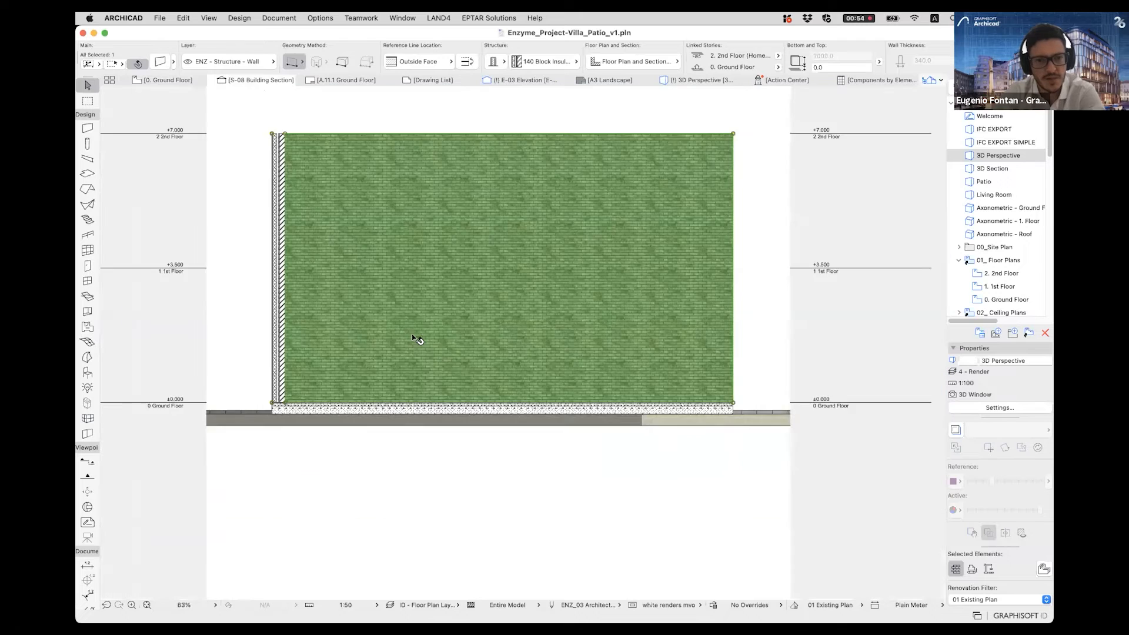
click(735, 288)
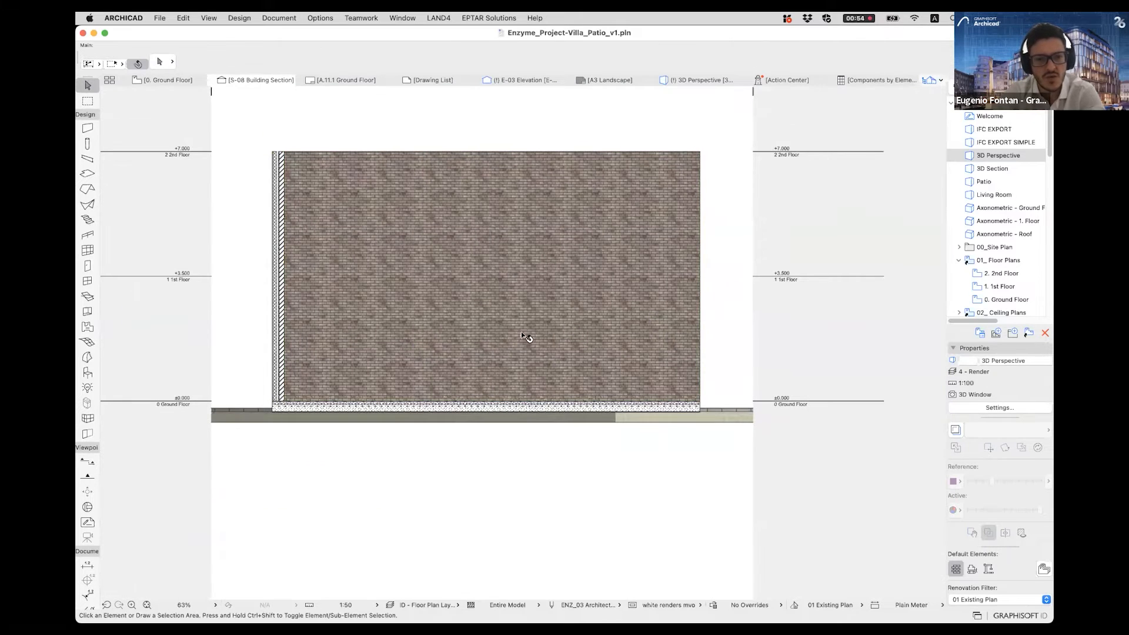
scroll(527, 337, up, 2)
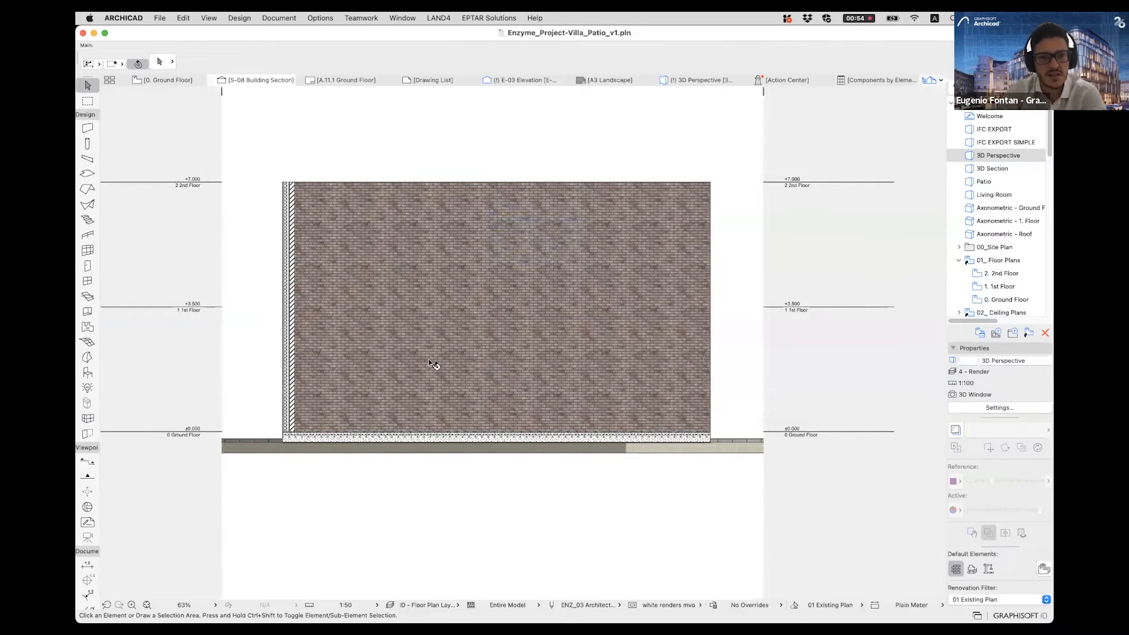
scroll(434, 365, up, 2)
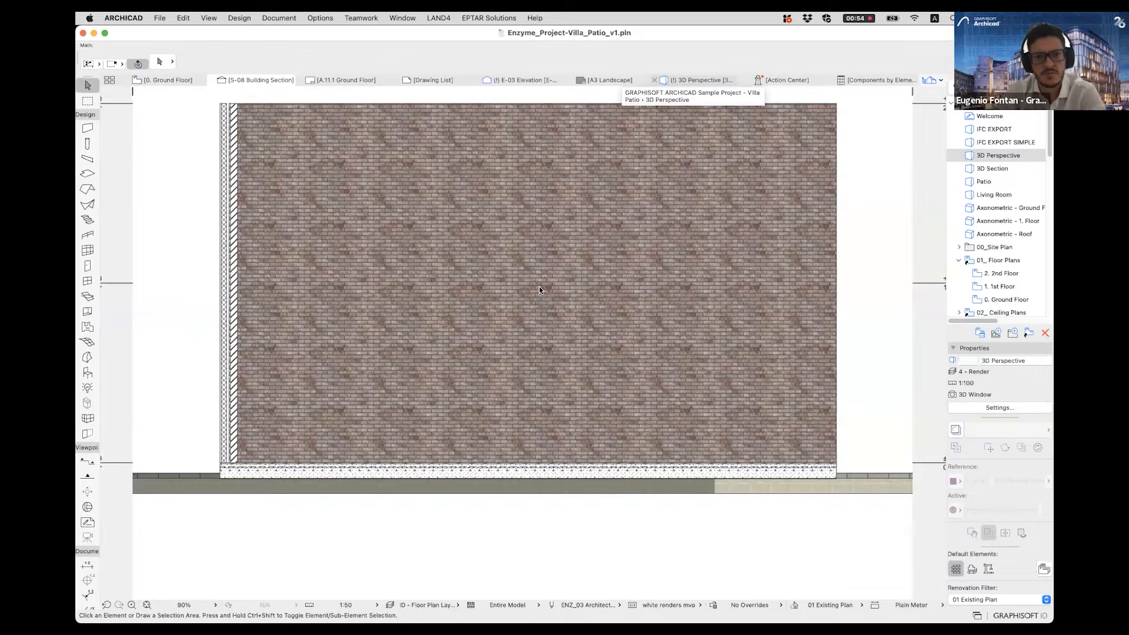
- Return to the Ground Floor plan, open the S-09 Building Section from its marker with current view settings, and select the wall seen in elevation
click(689, 80)
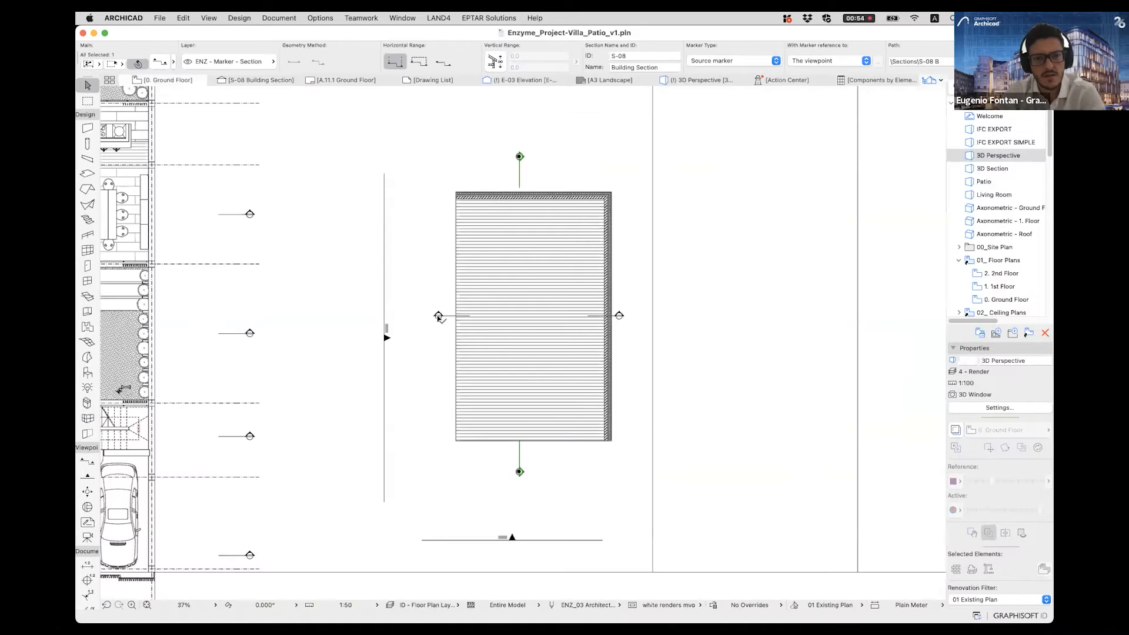
right_click(438, 317)
click(490, 354)
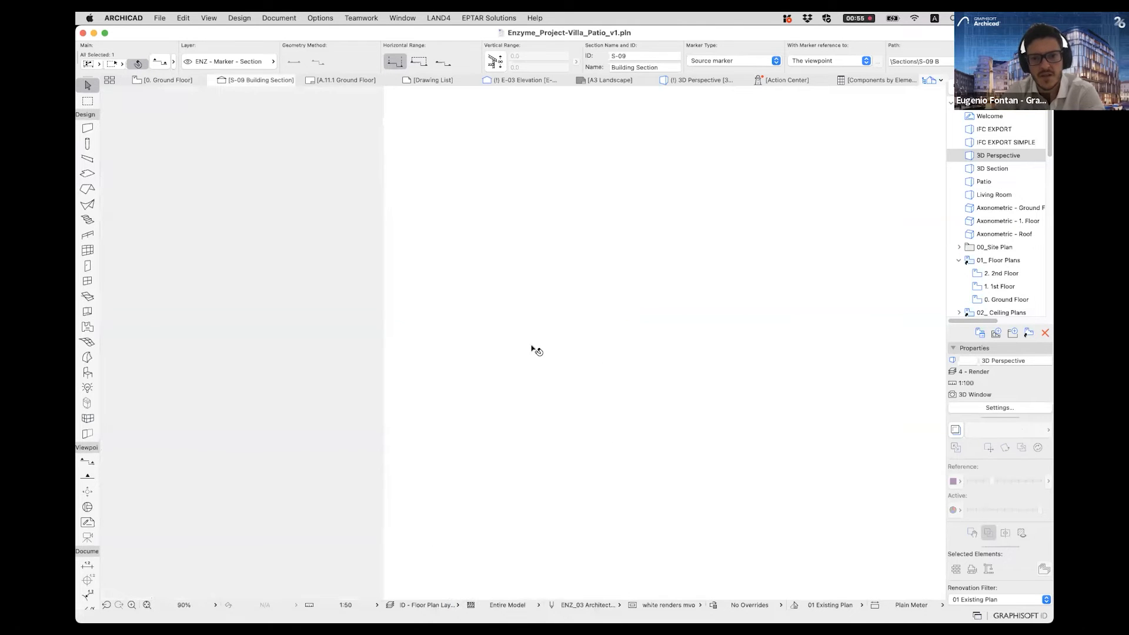
scroll(547, 352, down, 4)
middle_drag(693, 249, 654, 265)
click(654, 264)
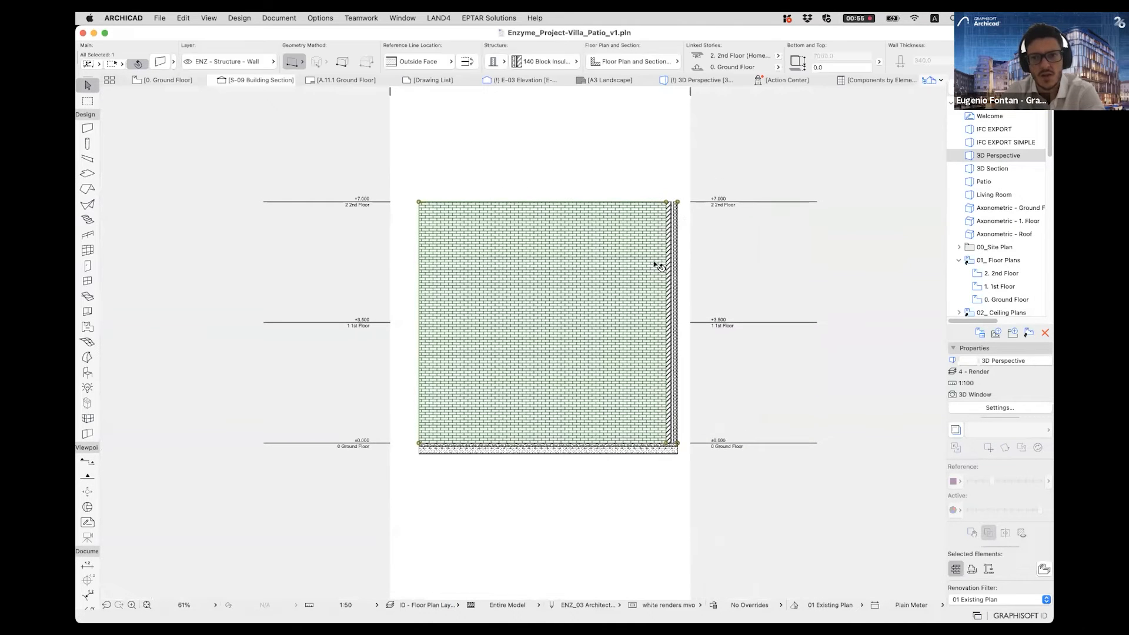
- Open the settings of section S-09 and set its uncut fill to Surface - Texture Fill, Shaded
scroll(1017, 177, down, 10)
scroll(1017, 178, up, 10)
scroll(1008, 209, down, 10)
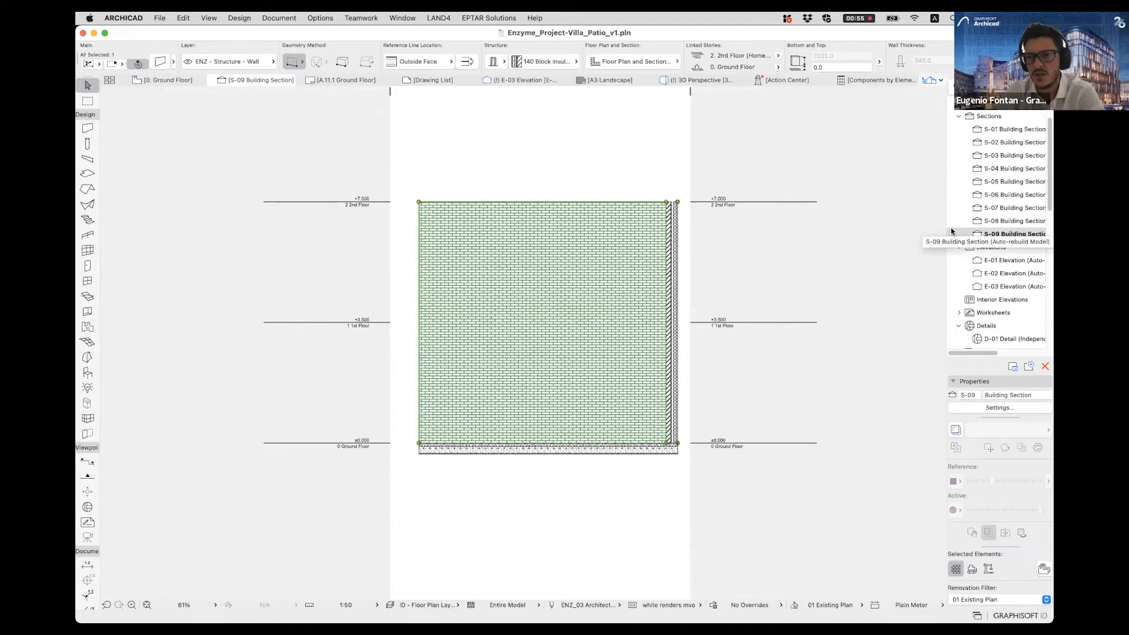
drag(948, 230, 928, 231)
right_click(995, 236)
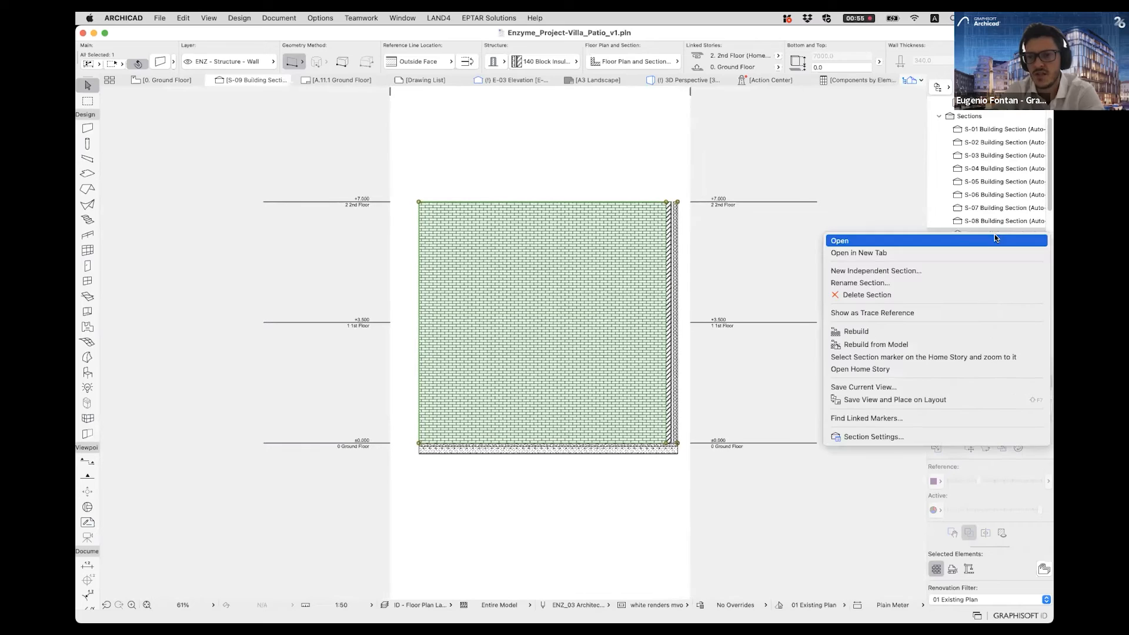
click(913, 439)
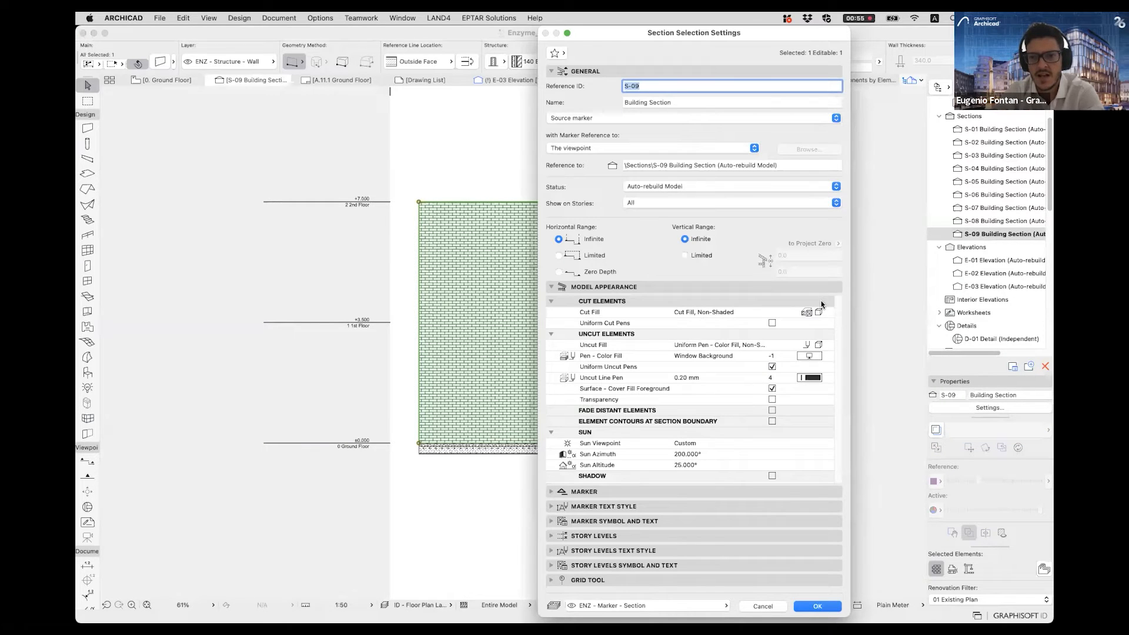
click(827, 345)
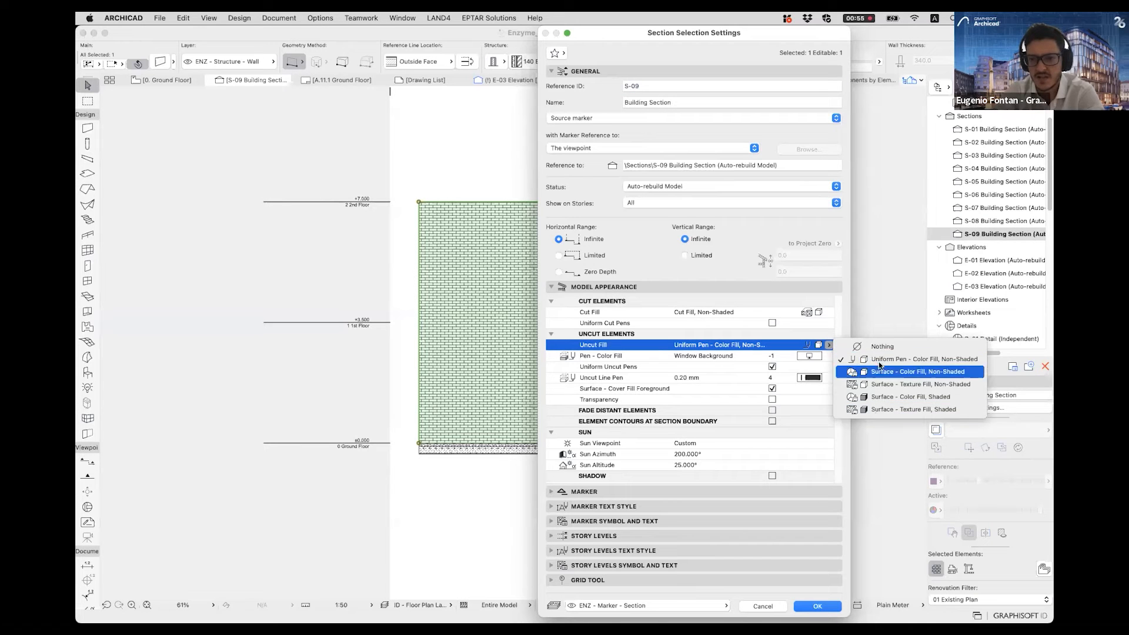
click(877, 409)
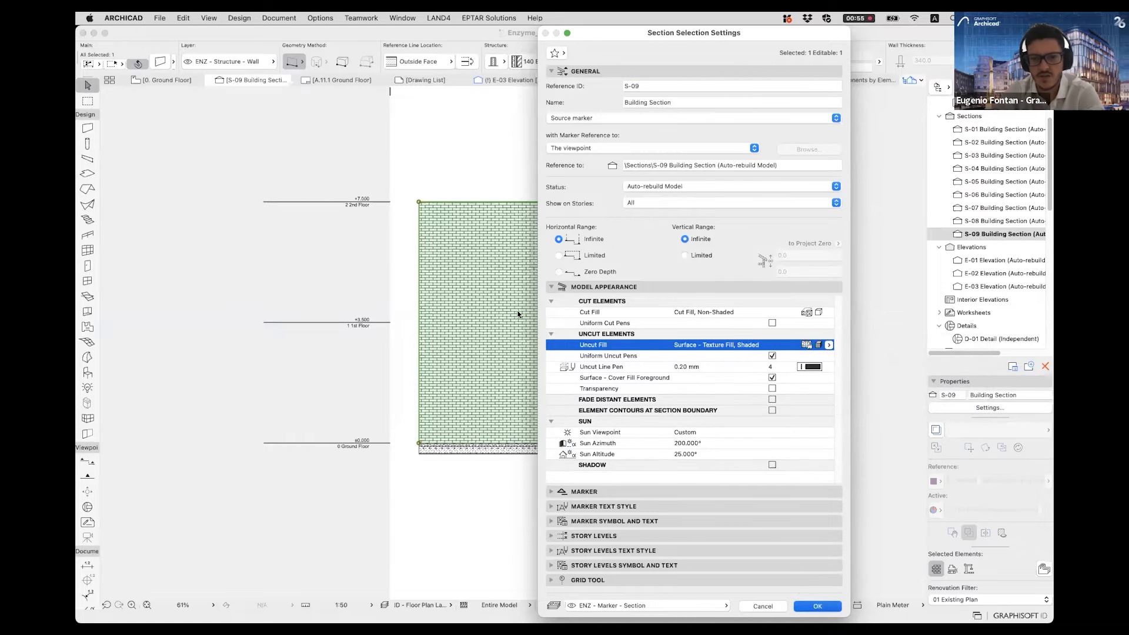
key(Return)
scroll(573, 332, up, 5)
scroll(626, 333, down, 2)
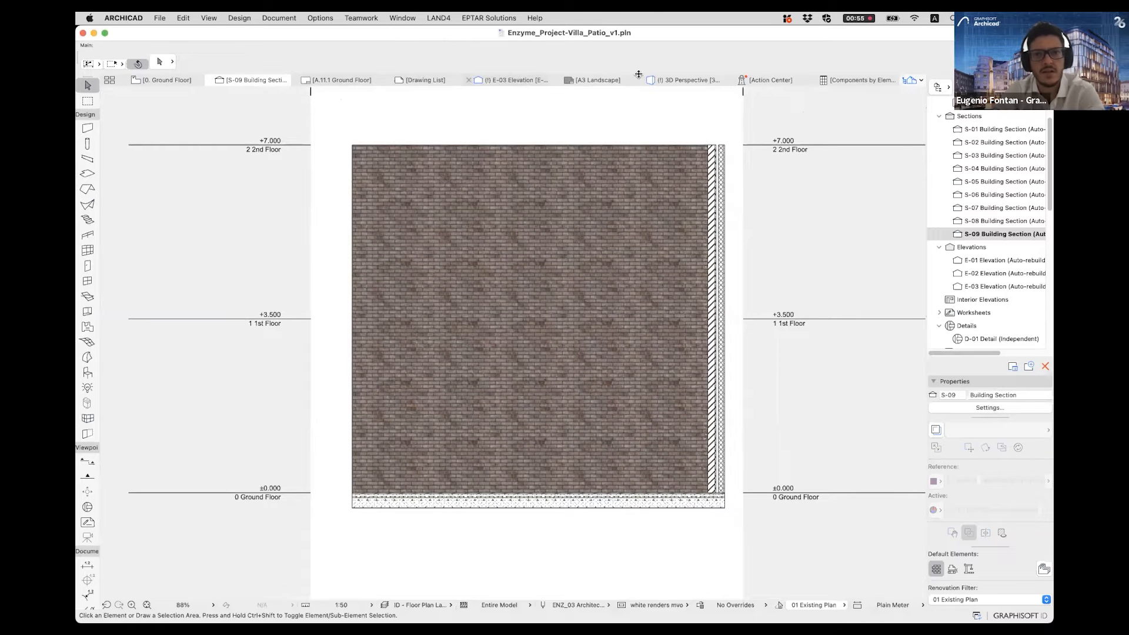
- Switch to the 3D perspective and activate the Curtain Wall tool with the chained polyline geometry method
click(668, 81)
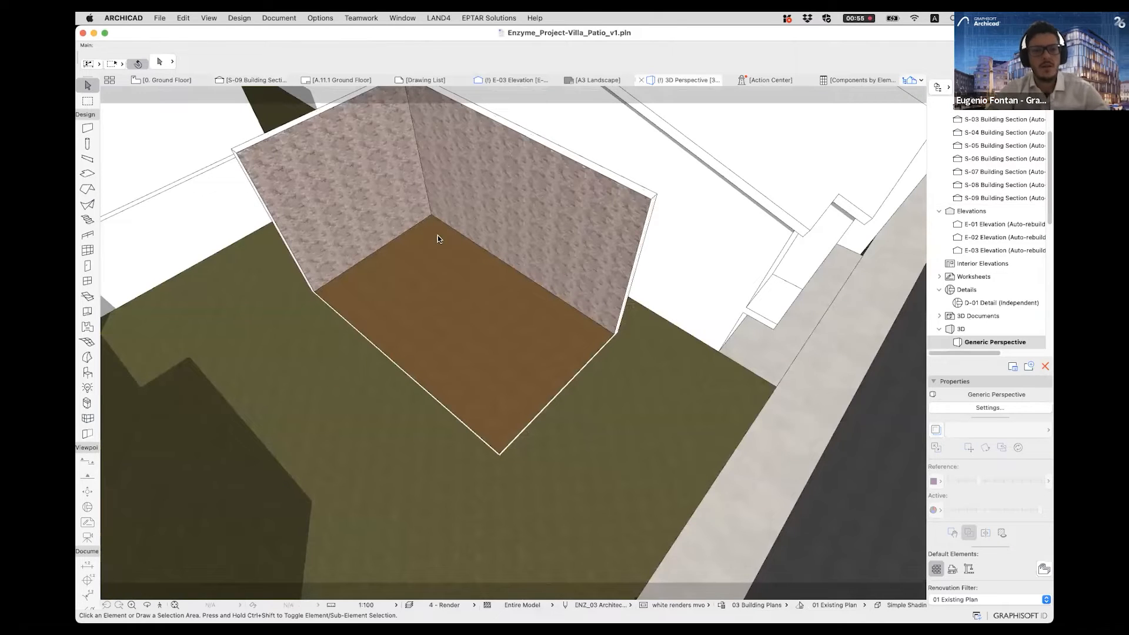
scroll(476, 303, up, 3)
scroll(507, 375, down, 1)
middle_drag(506, 375, 478, 361)
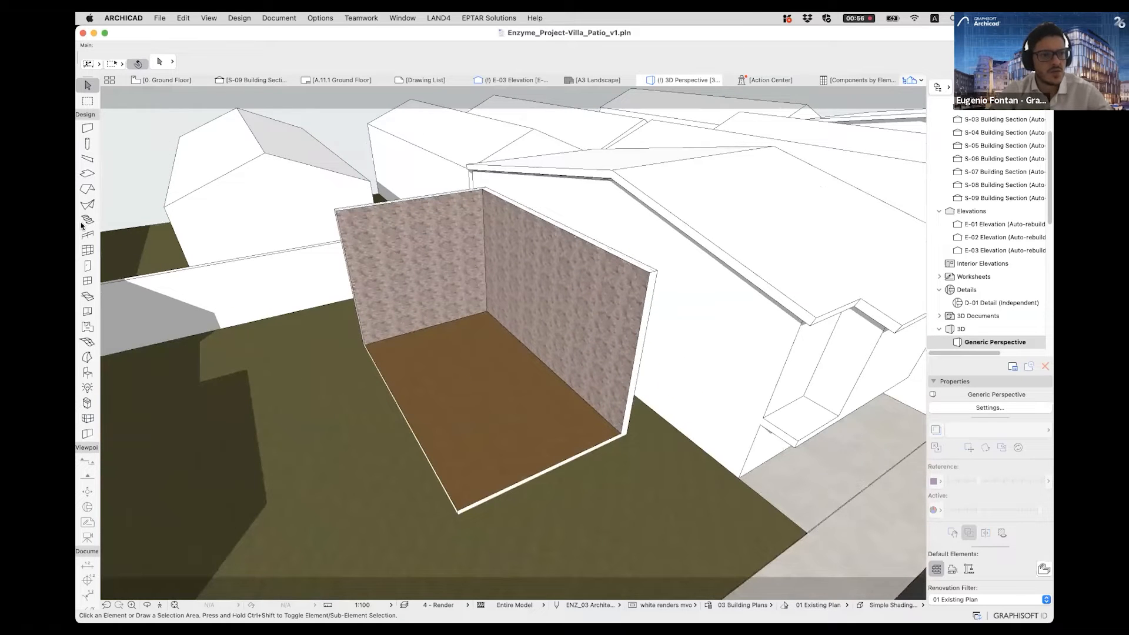
click(87, 250)
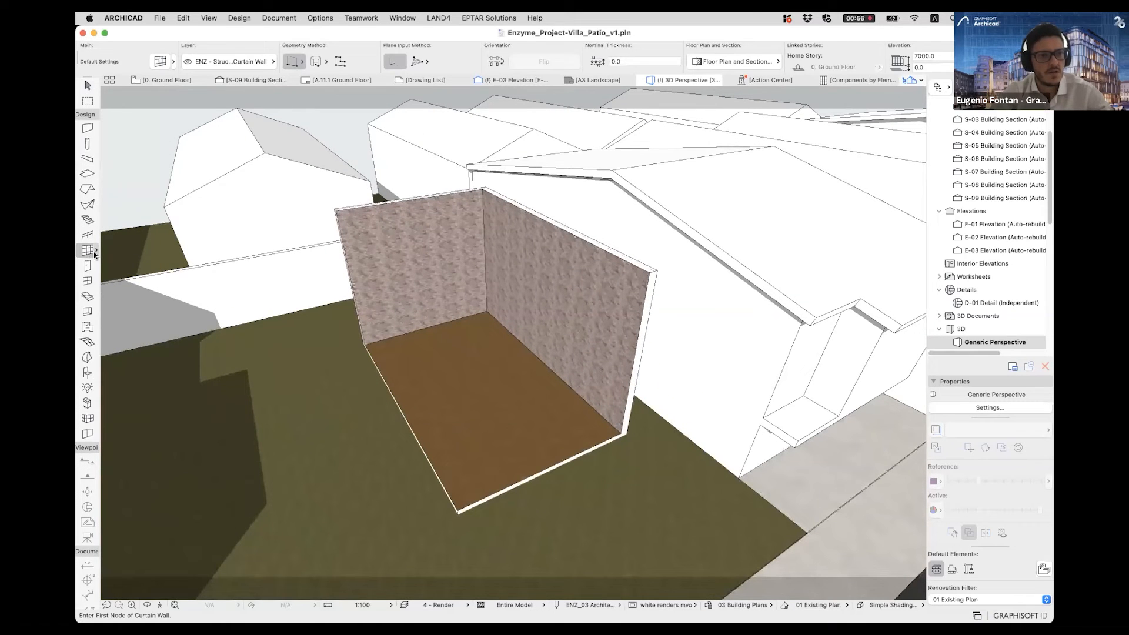
click(295, 62)
click(293, 64)
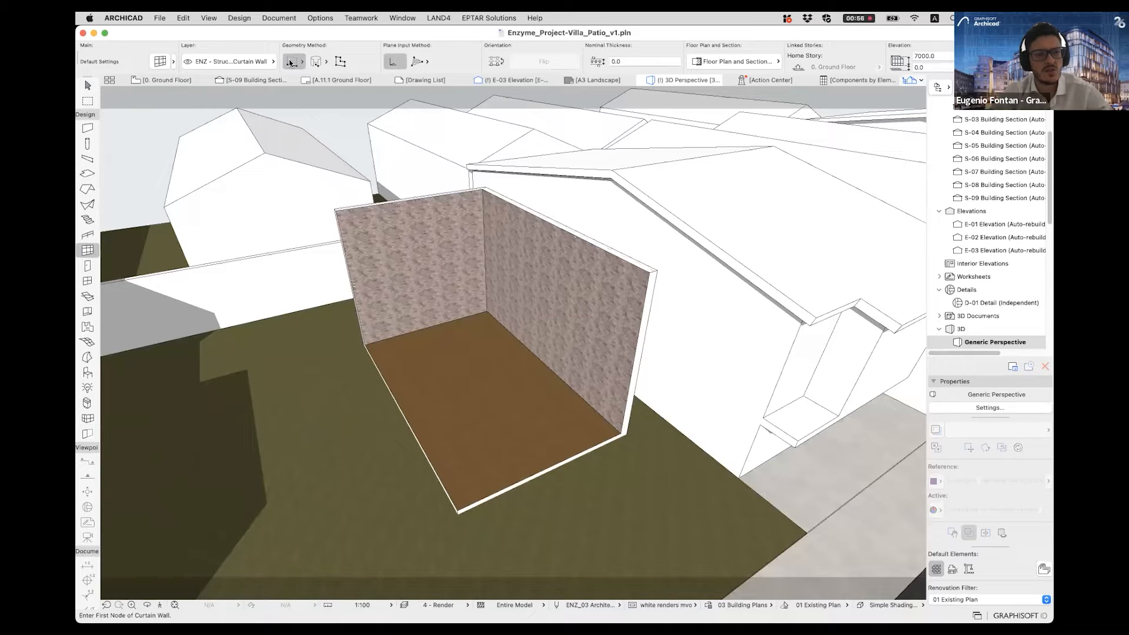
click(292, 63)
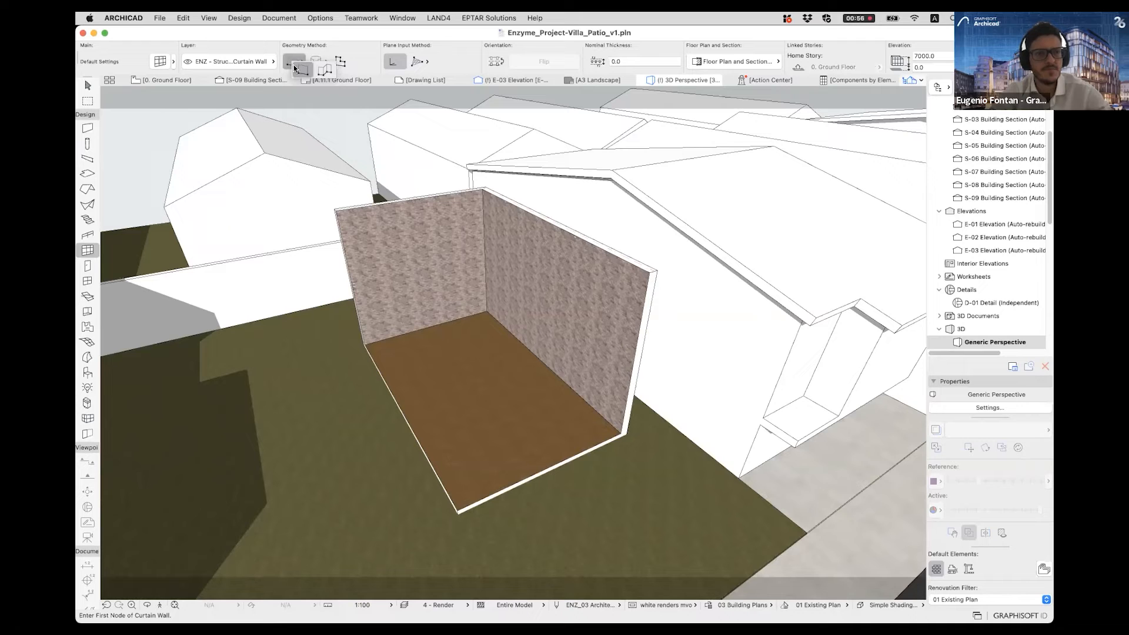
click(304, 75)
click(291, 63)
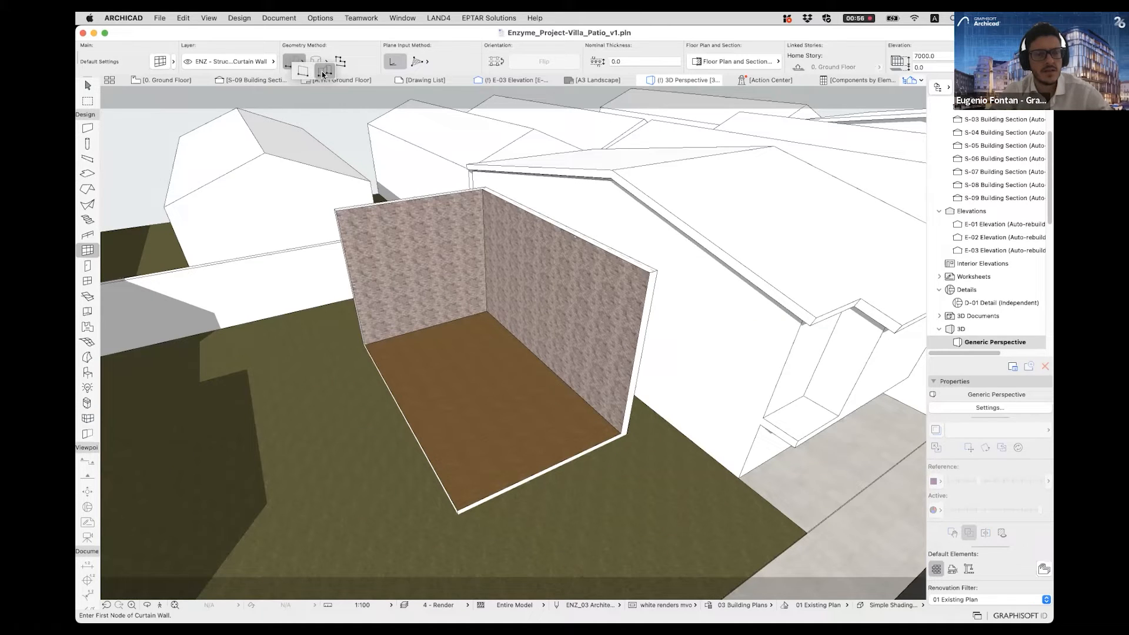
click(318, 72)
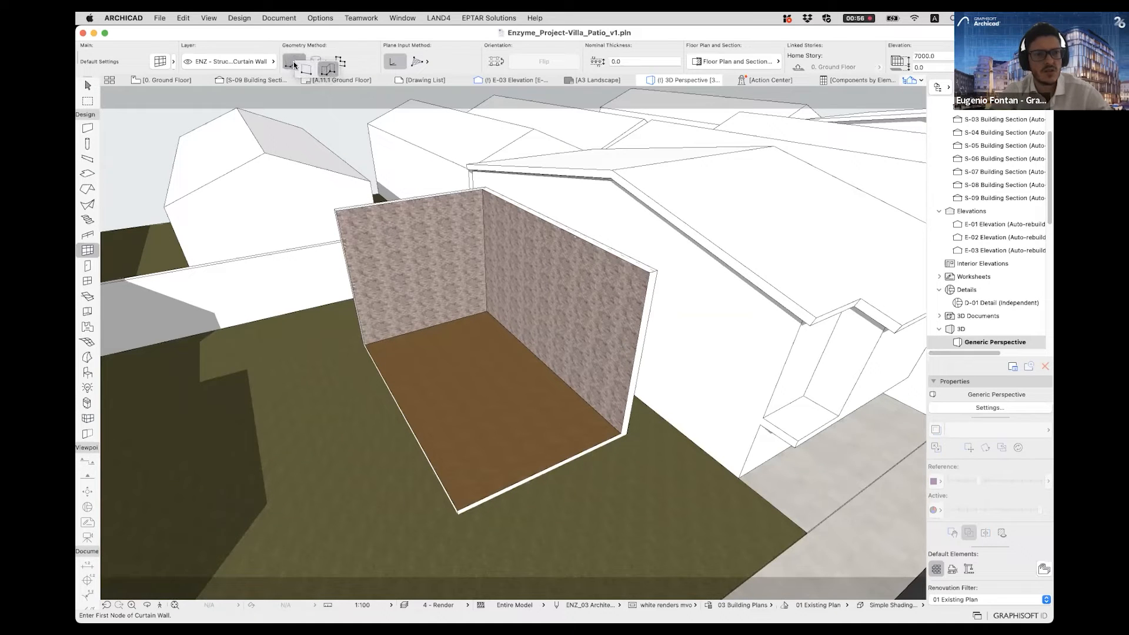
click(295, 63)
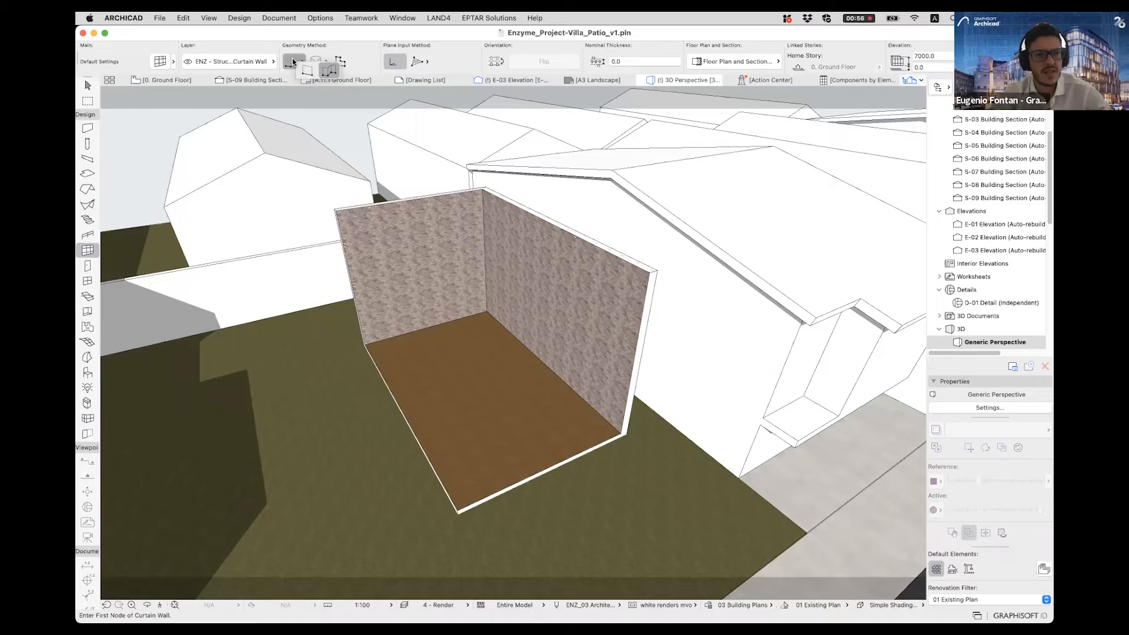
click(315, 70)
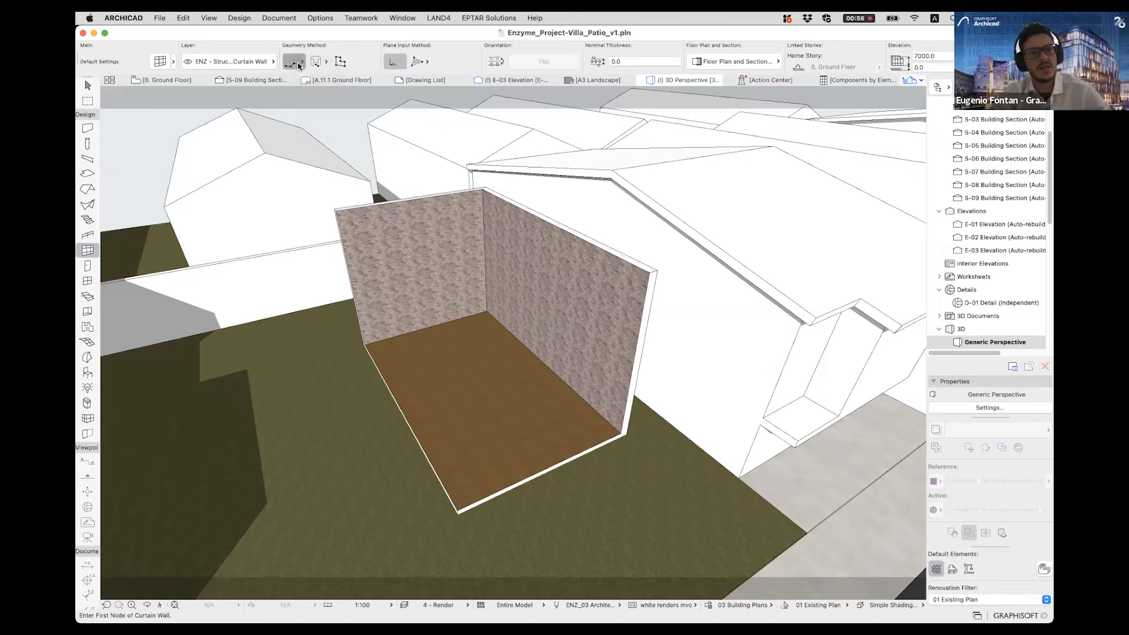
- Draw a chained curtain wall along the slab's two open edges, from the short wall's end around the free corner to the long wall's end
scroll(486, 327, up, 3)
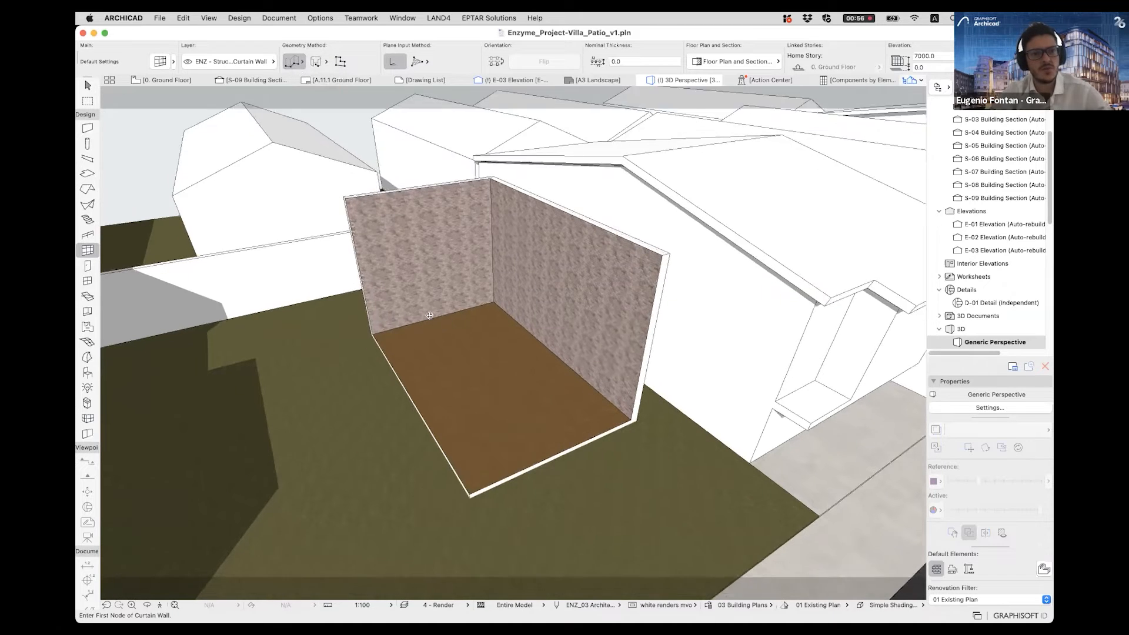
shift+middle_drag(486, 327, 511, 328)
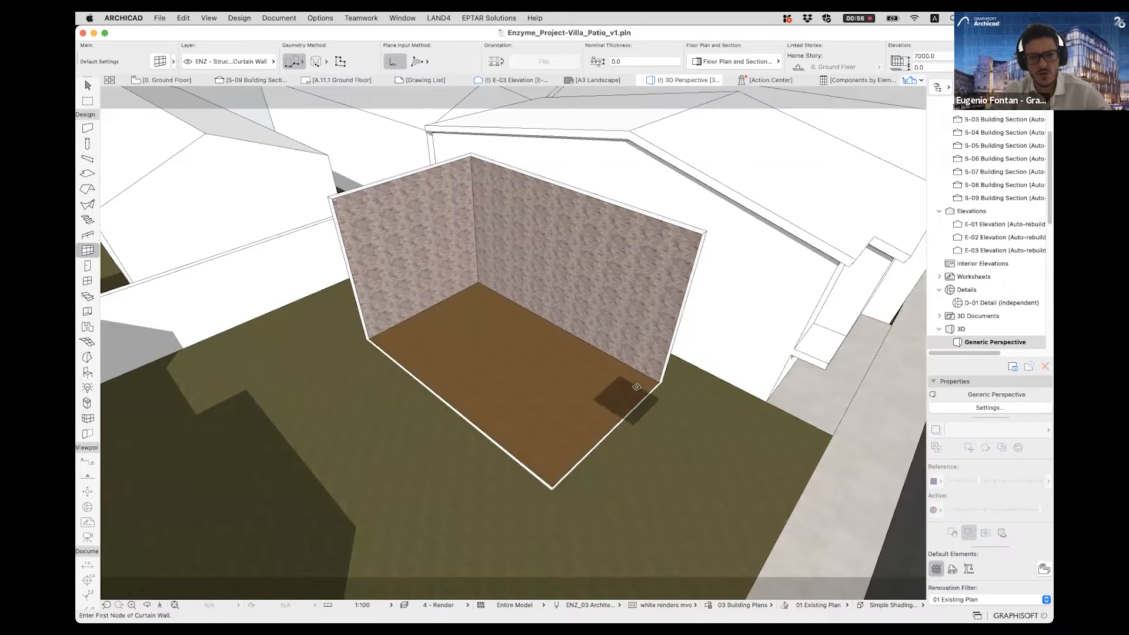
scroll(568, 440, up, 4)
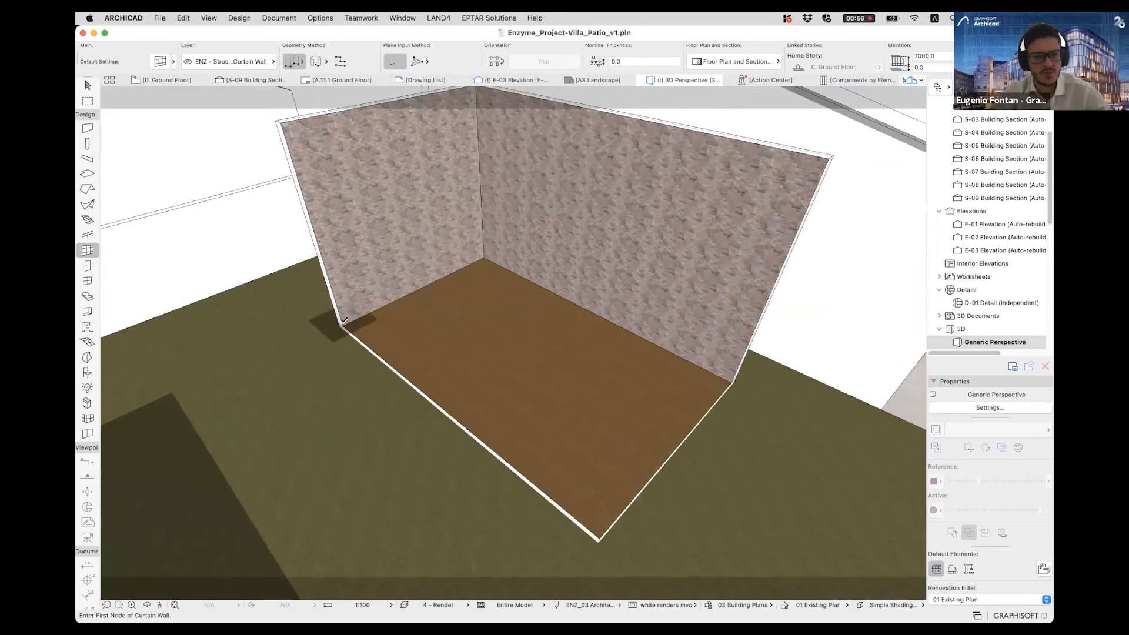
click(341, 324)
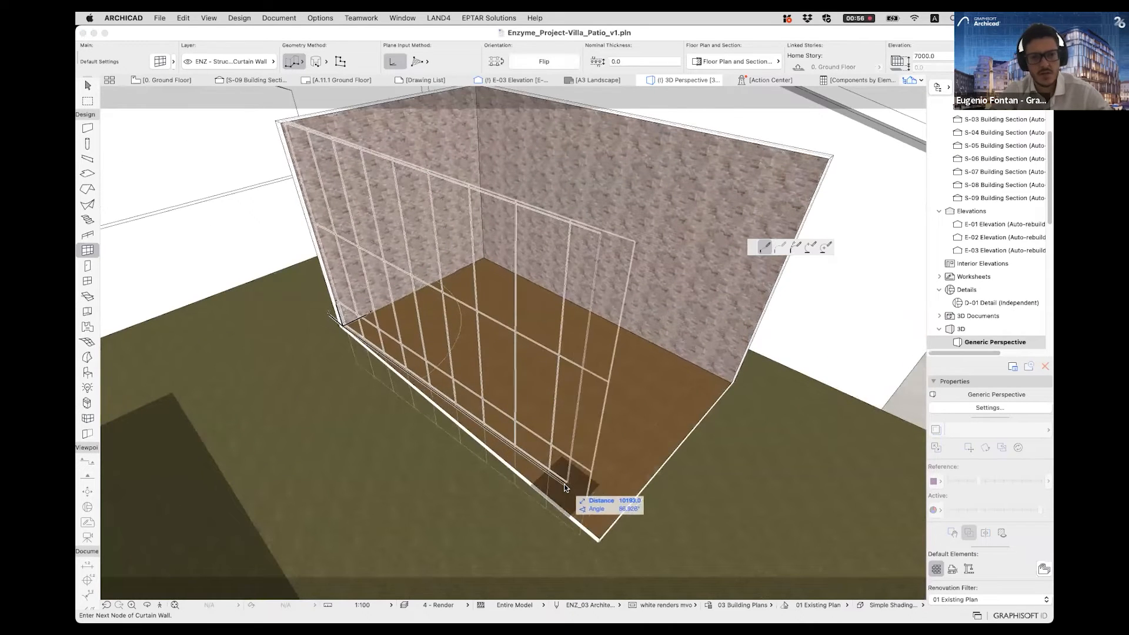
click(599, 537)
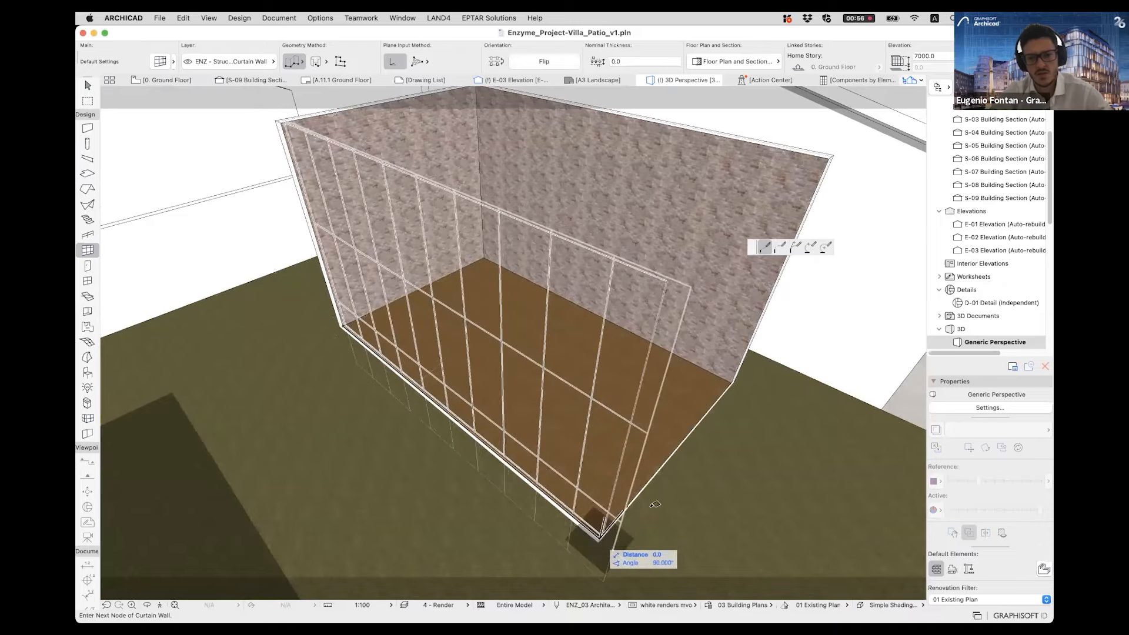
click(734, 376)
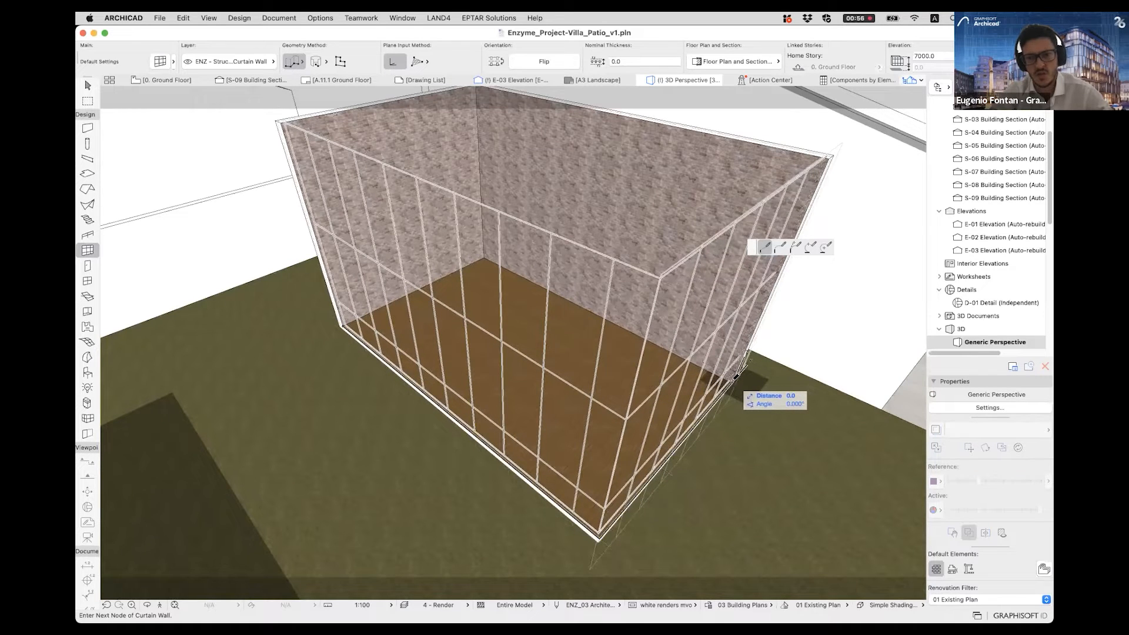
click(531, 437)
scroll(625, 384, down, 5)
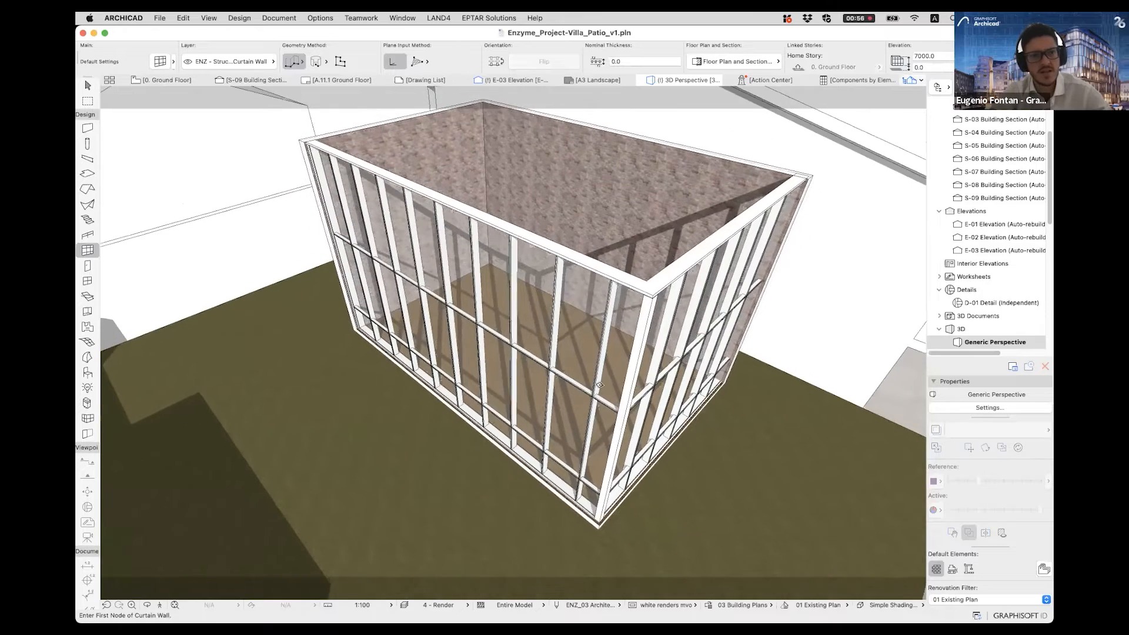
- Select the curtain wall and move its reference line end node 215 mm inward to the long wall's inner face, then clear the selection
key(Escape)
click(677, 390)
middle_drag(659, 465, 634, 454)
scroll(633, 452, up, 8)
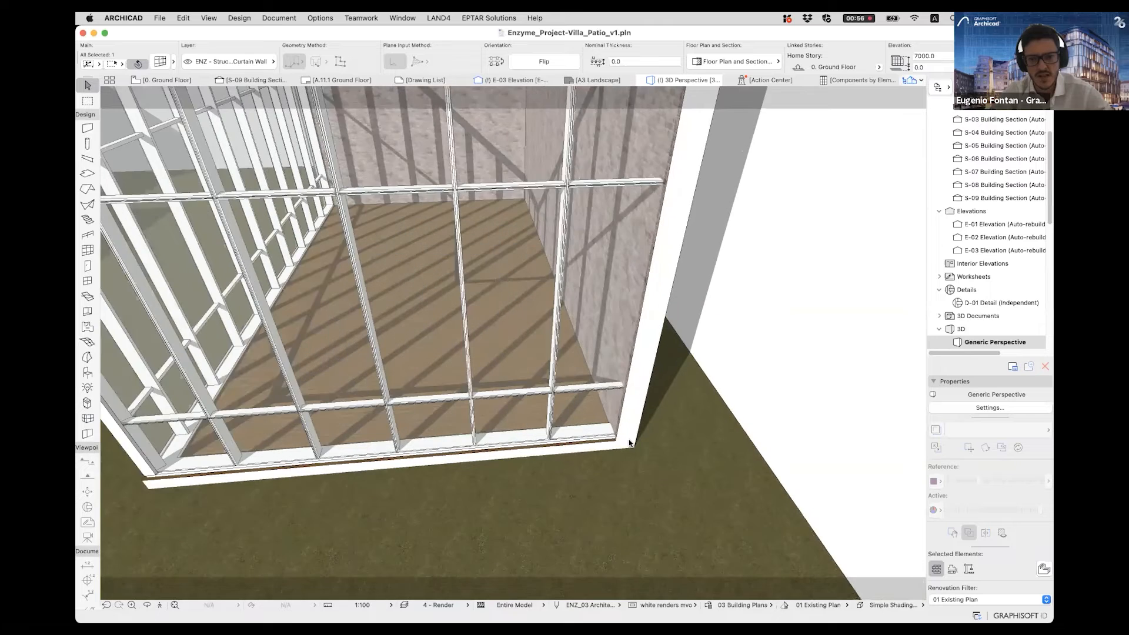
scroll(630, 444, up, 5)
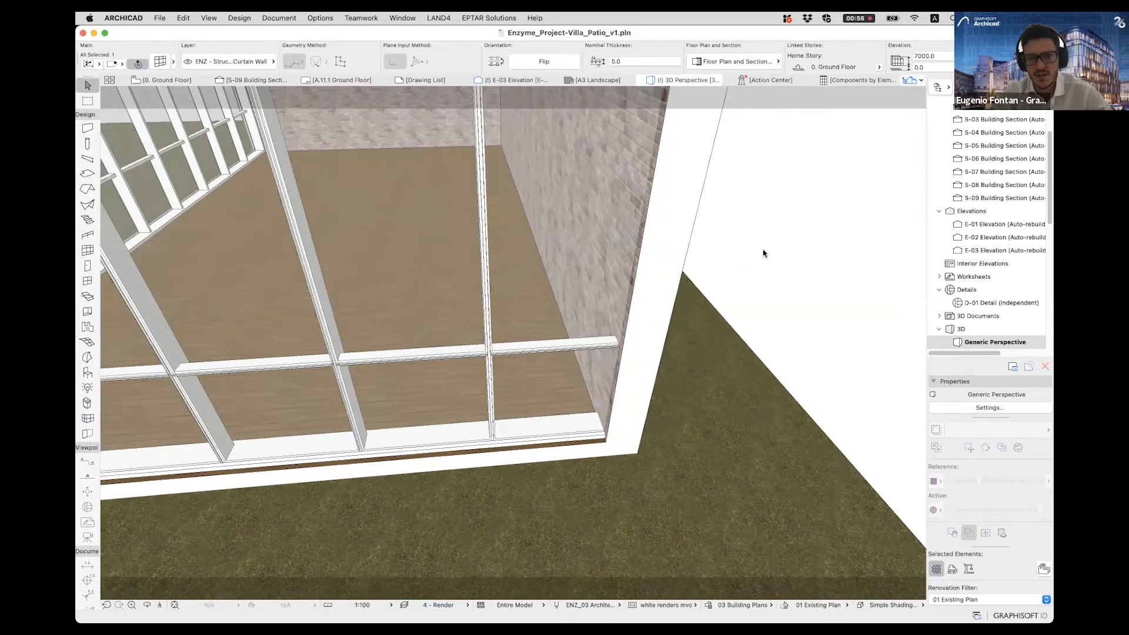
click(628, 439)
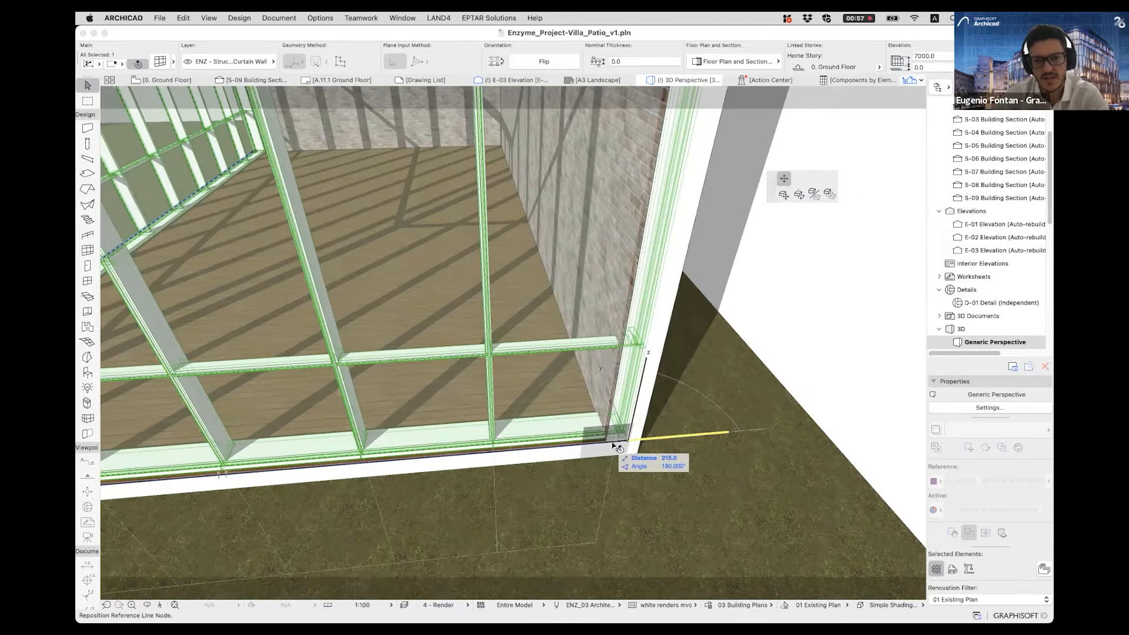
click(615, 445)
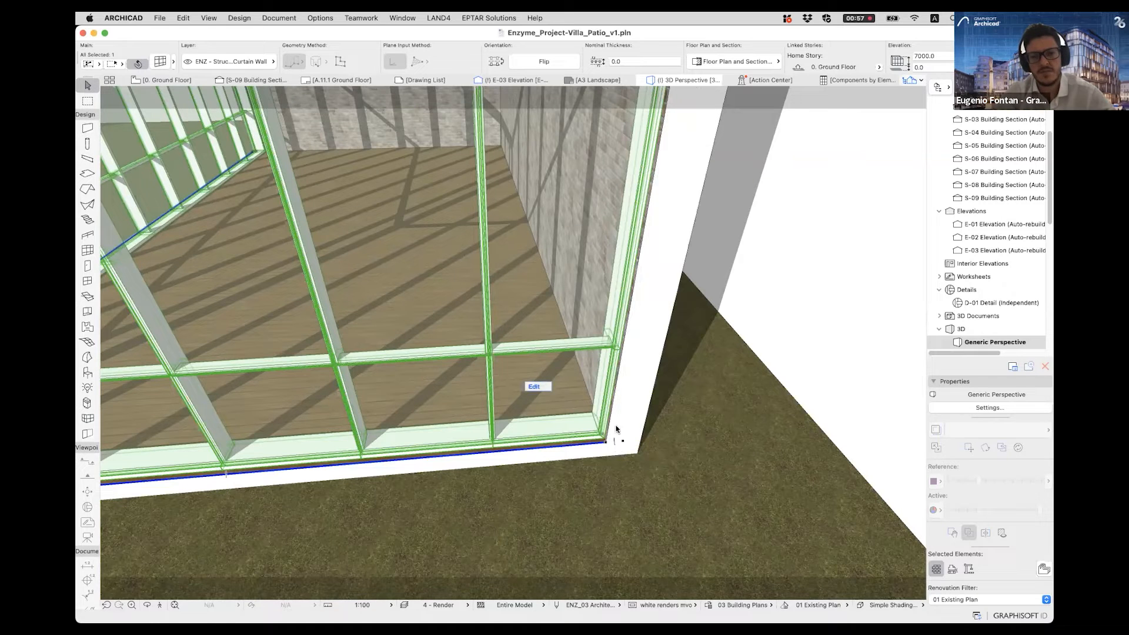
key(Escape)
scroll(590, 405, down, 8)
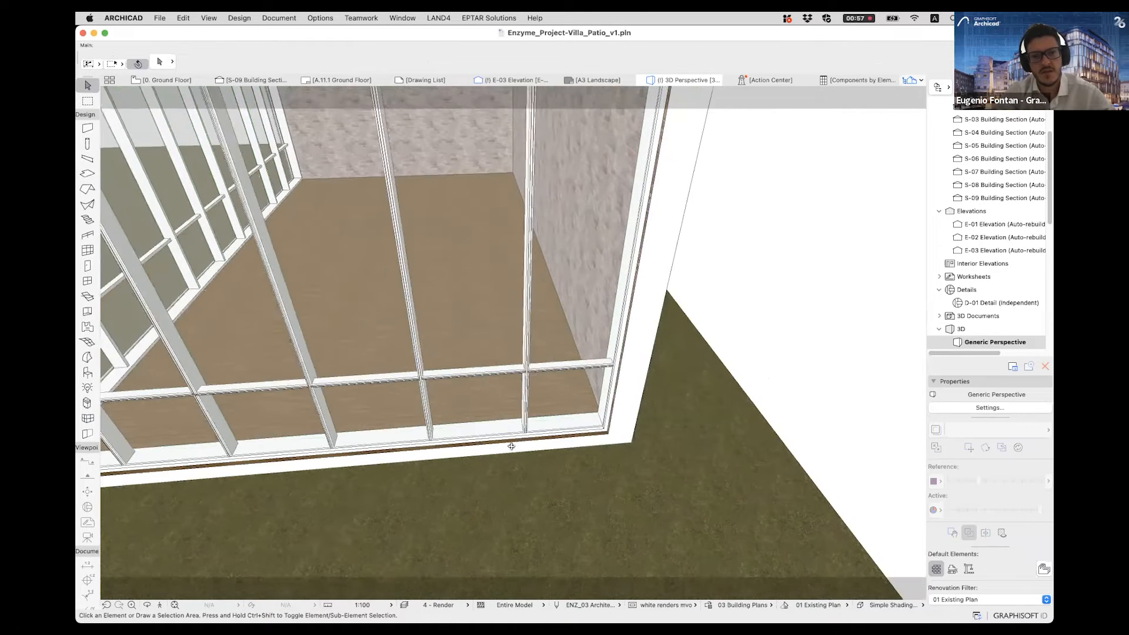
- Select the curtain wall and enter its edit mode, with both glazed sides in view
shift+middle_drag(555, 318, 707, 430)
mouse_move(704, 428)
shift+middle_down()
mouse_move(694, 396)
mouse_move(700, 428)
shift+middle_up()
click(699, 428)
click(706, 430)
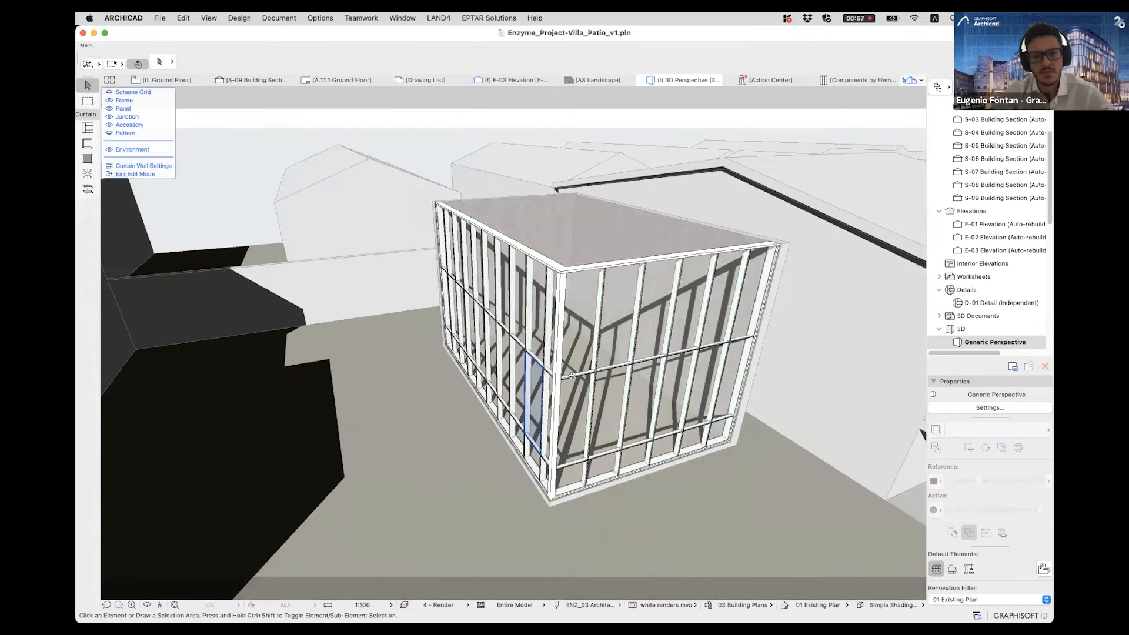
shift+middle_drag(527, 391, 587, 383)
shift+middle_drag(610, 333, 547, 339)
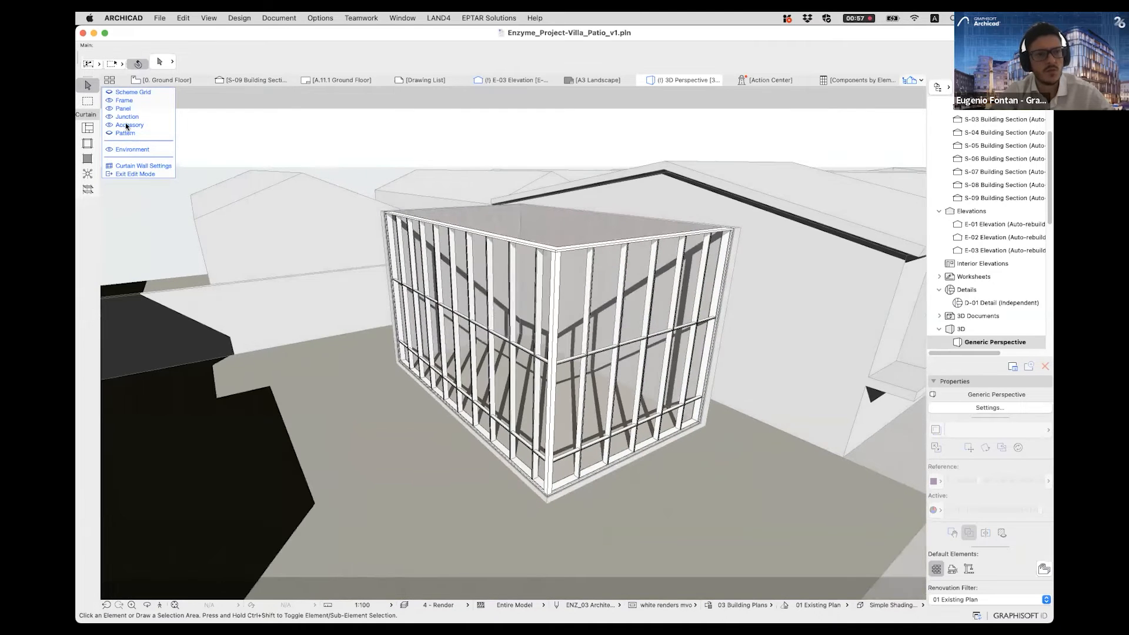
- Hide the curtain wall's frames, panels and junctions, leaving the scheme grid displayed
click(108, 98)
click(108, 108)
click(108, 117)
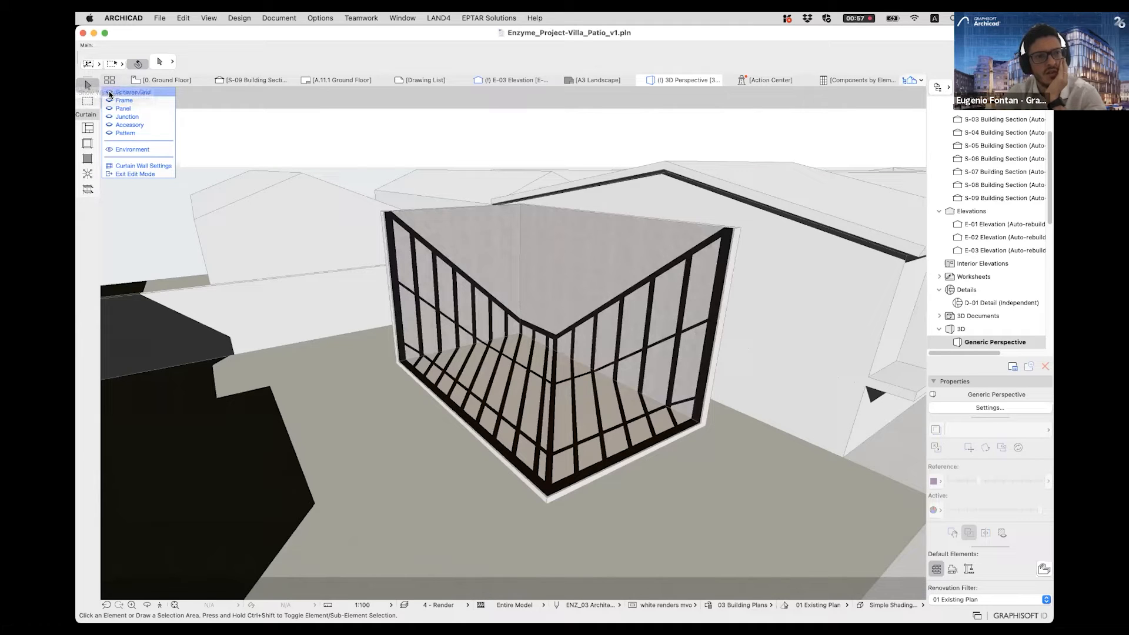
click(108, 93)
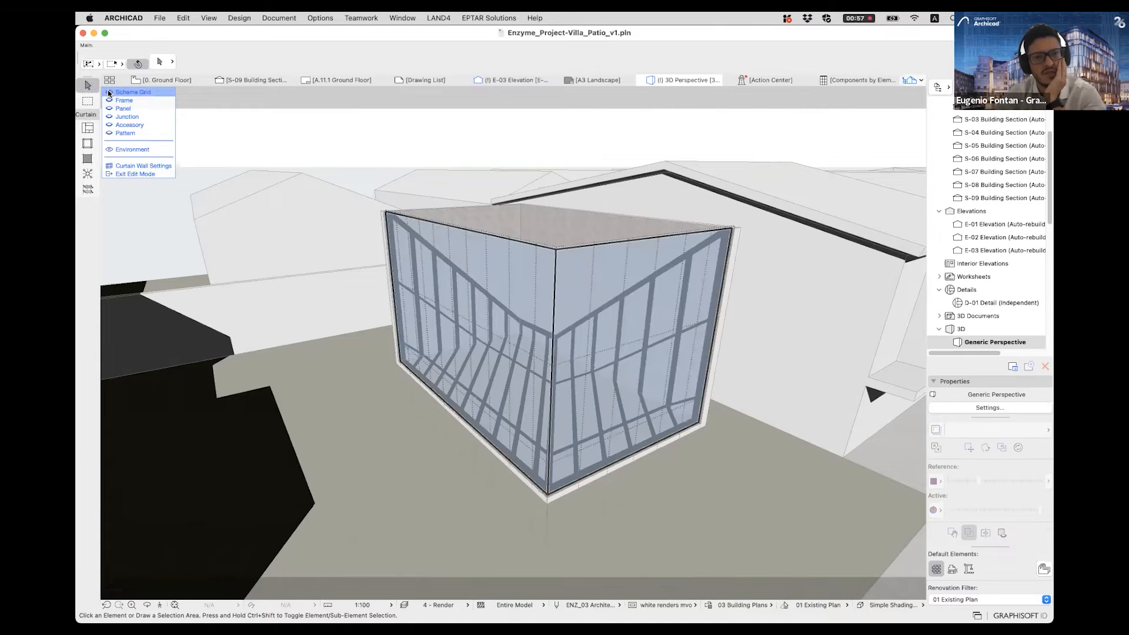
- Select both curtain wall segments, set their grid origin vertical position to 0, and exit edit mode
shift+middle_drag(563, 396, 601, 420)
scroll(604, 365, up, 2)
shift+middle_drag(581, 474, 584, 449)
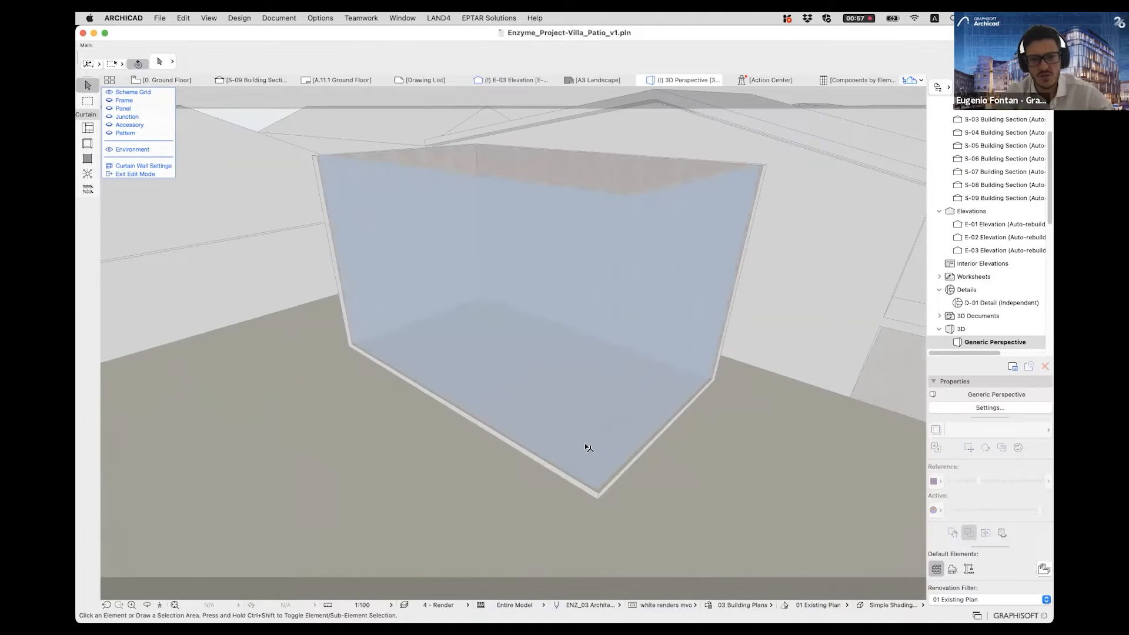
click(574, 375)
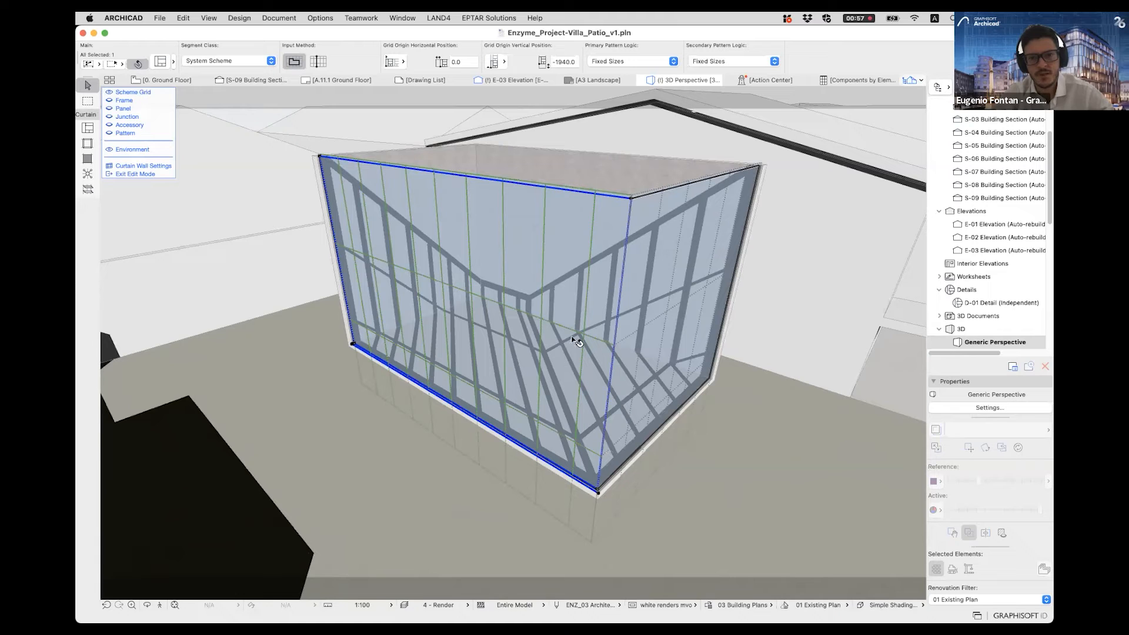
shift+click(668, 303)
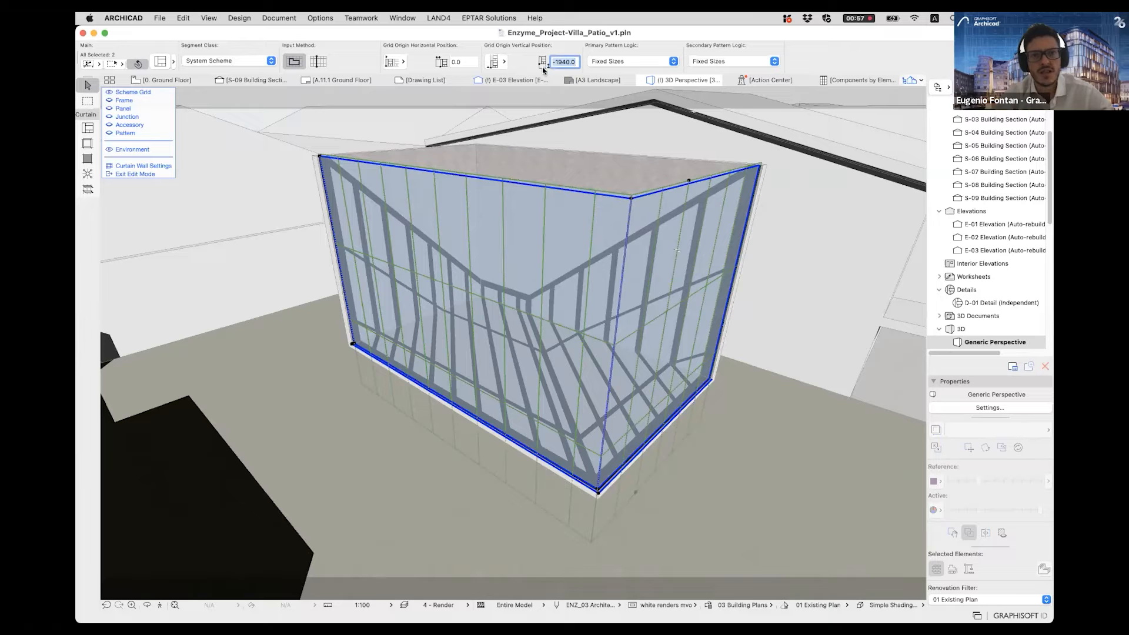
key(Return)
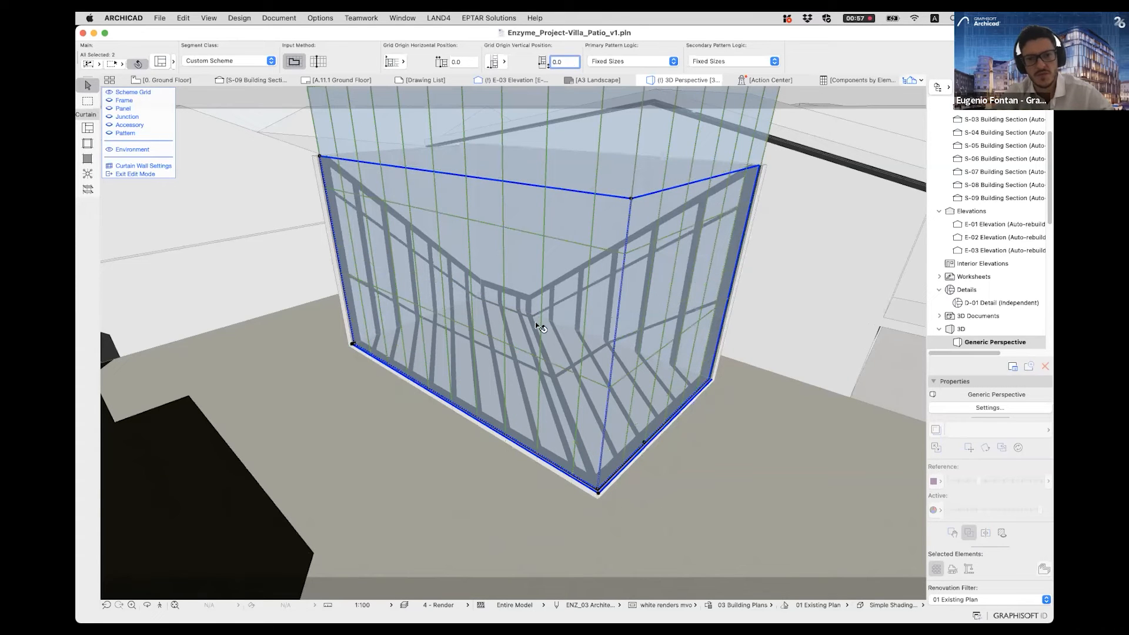
key(Escape)
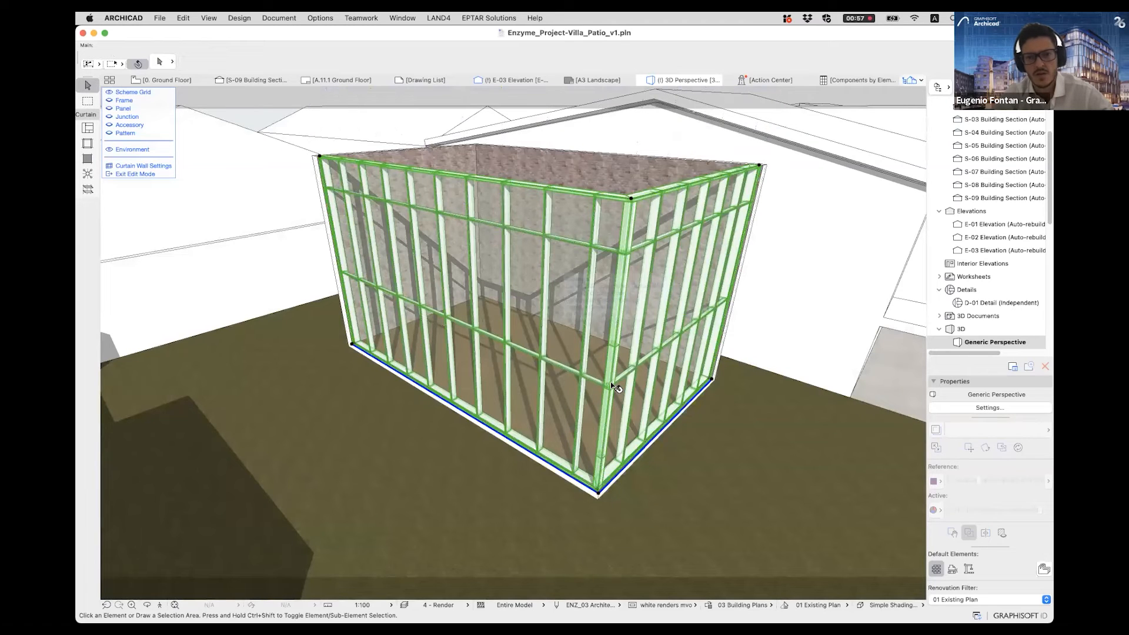
key(Escape)
key(Escape)
- Re-enter the curtain wall's edit mode and display only the scheme grid, with frames and panels hidden
click(609, 385)
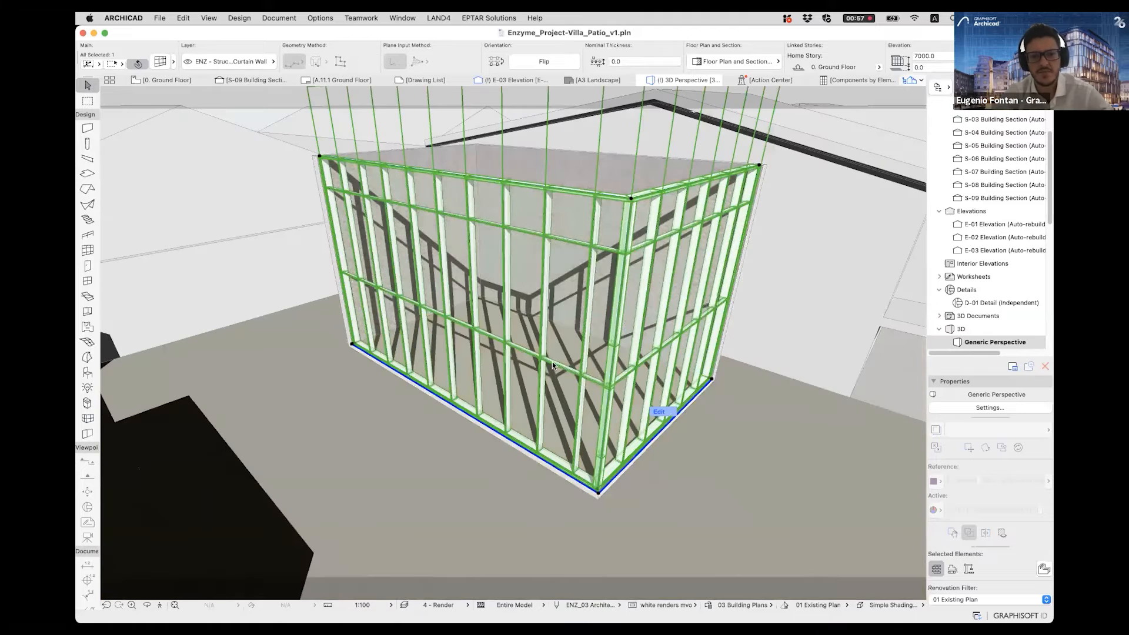
click(108, 99)
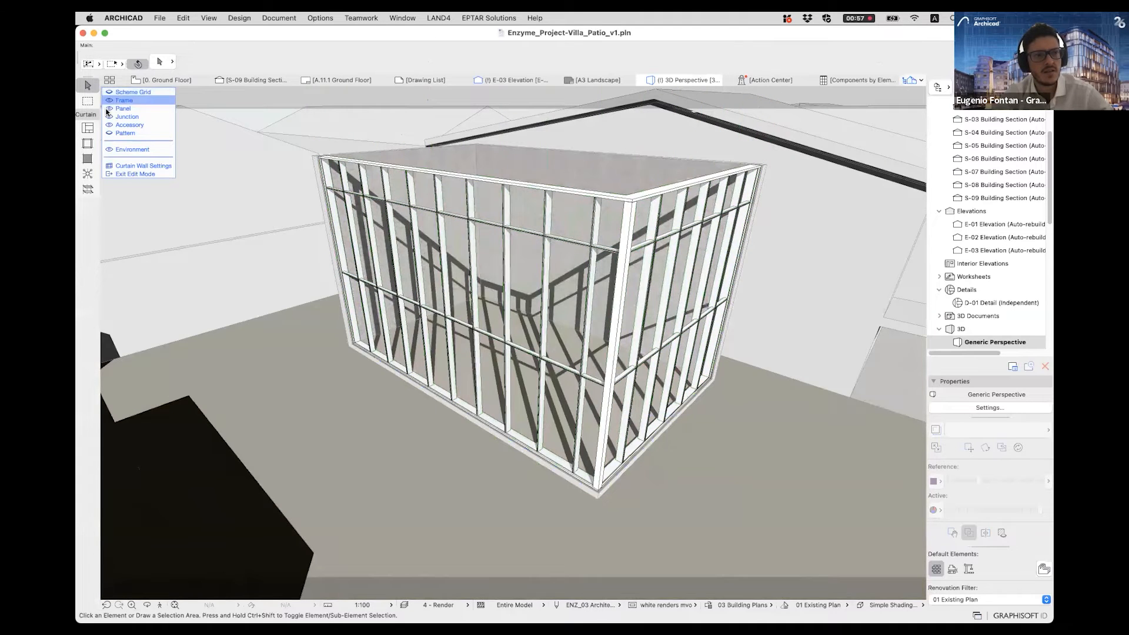
click(107, 109)
click(109, 92)
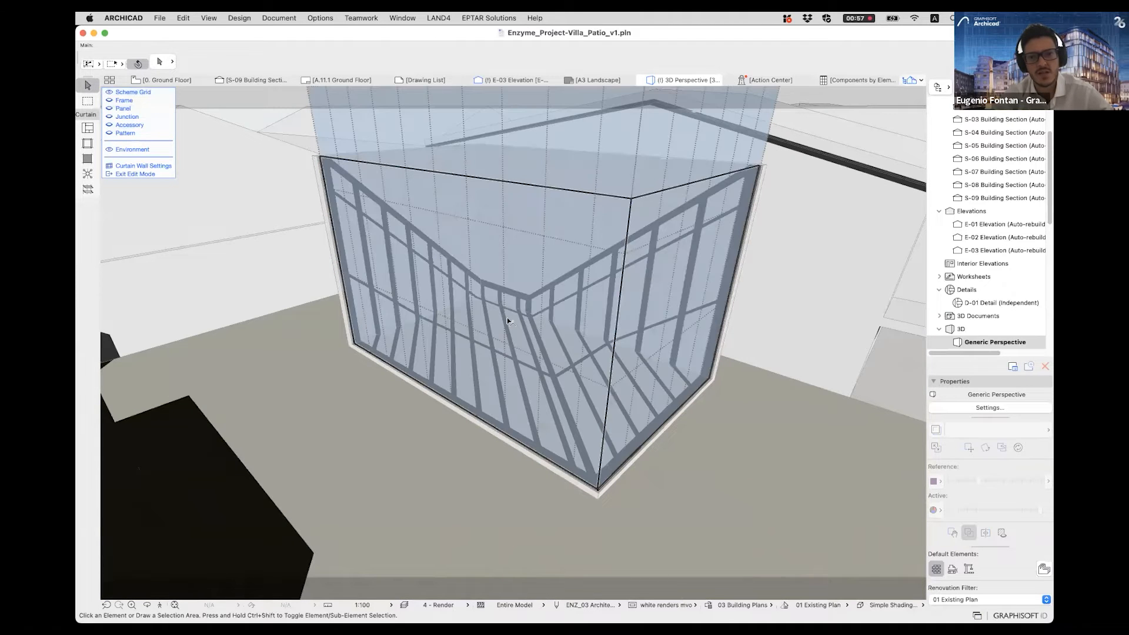
- Change the longer curtain wall segment's grid origin horizontal position to the last alignment option and exit edit mode
click(554, 361)
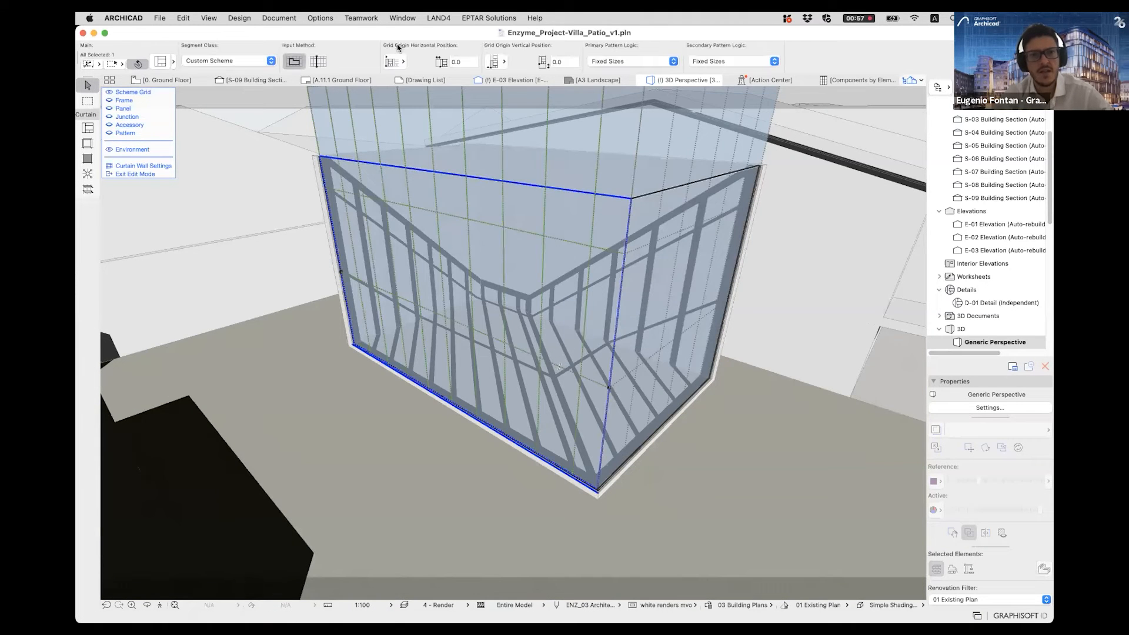
click(399, 61)
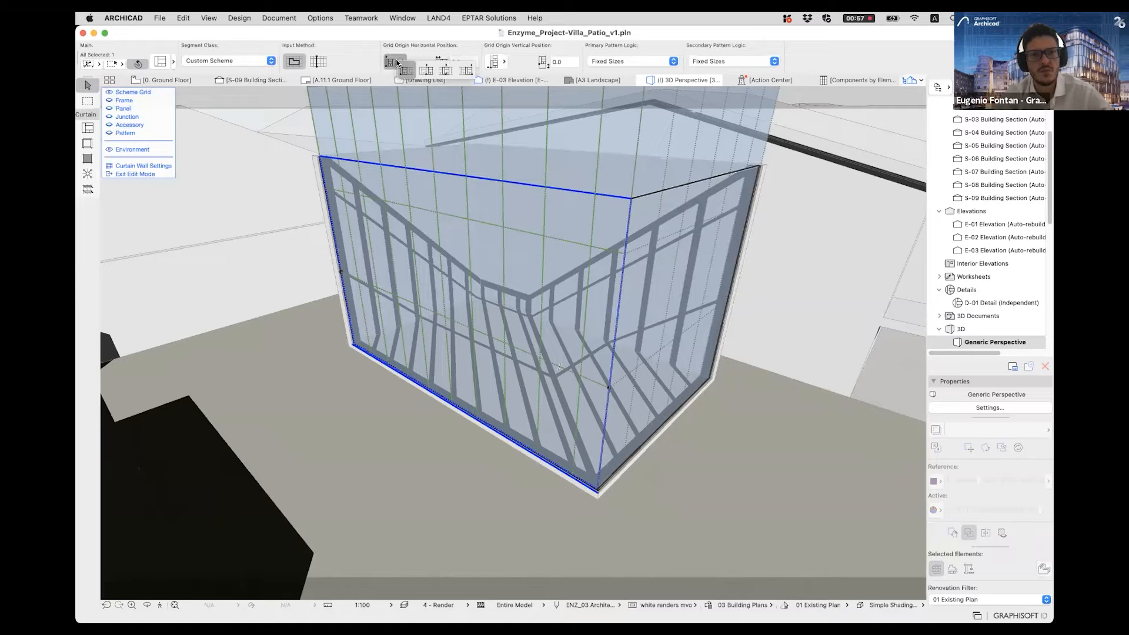
click(466, 70)
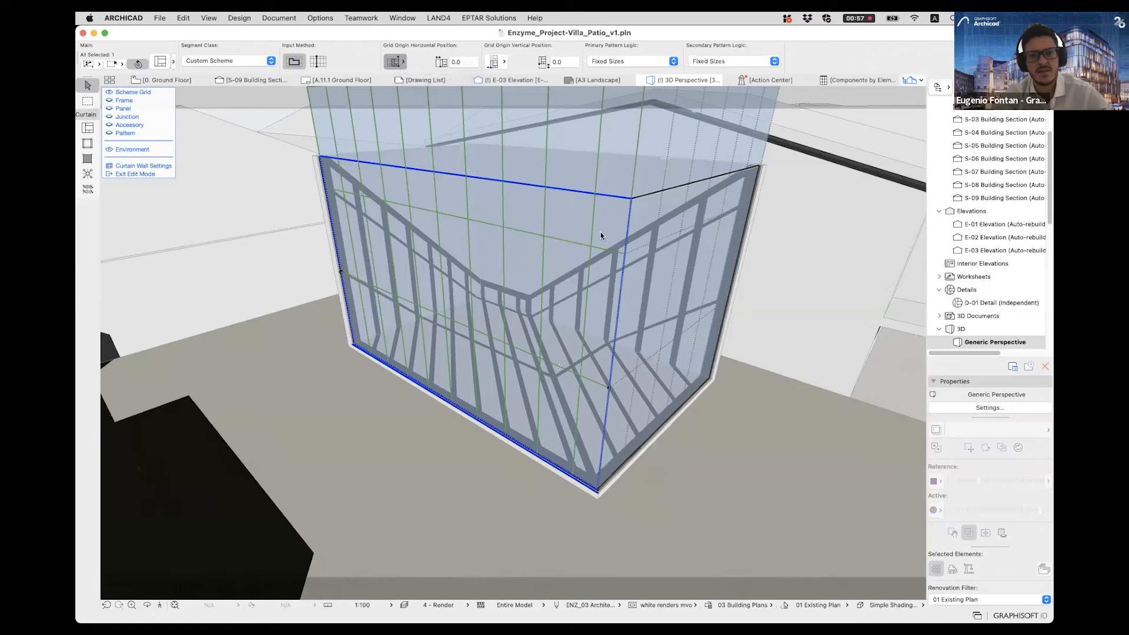
click(632, 202)
shift+middle_drag(544, 402, 552, 341)
shift+middle_drag(494, 314, 529, 275)
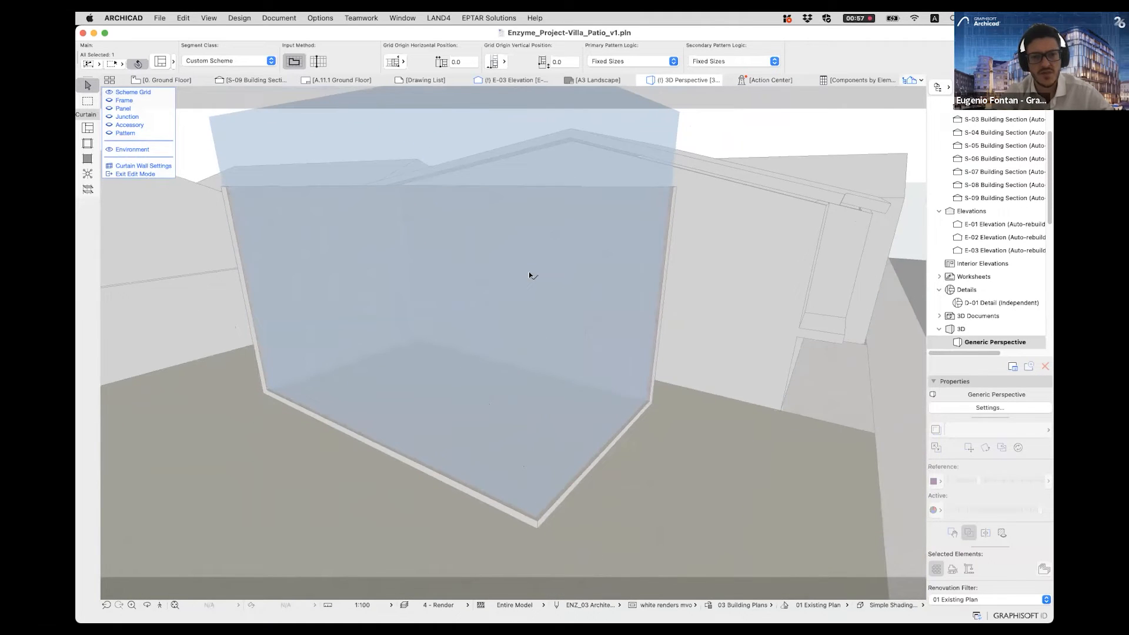
shift+middle_drag(597, 264, 496, 297)
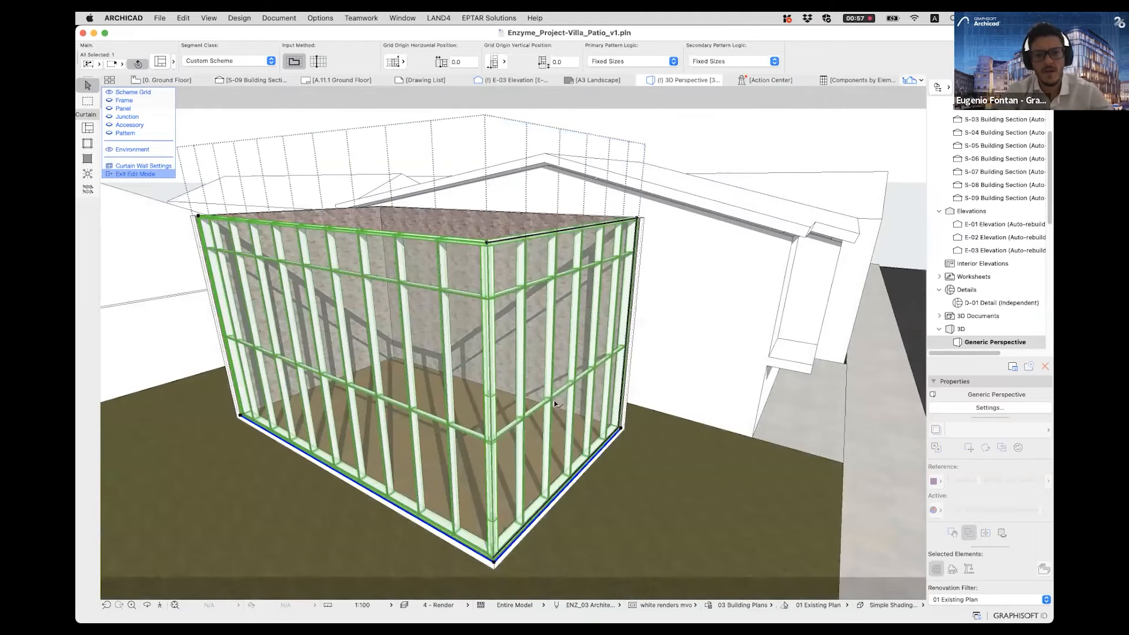
key(Escape)
shift+middle_drag(504, 388, 447, 418)
shift+middle_drag(519, 427, 147, 79)
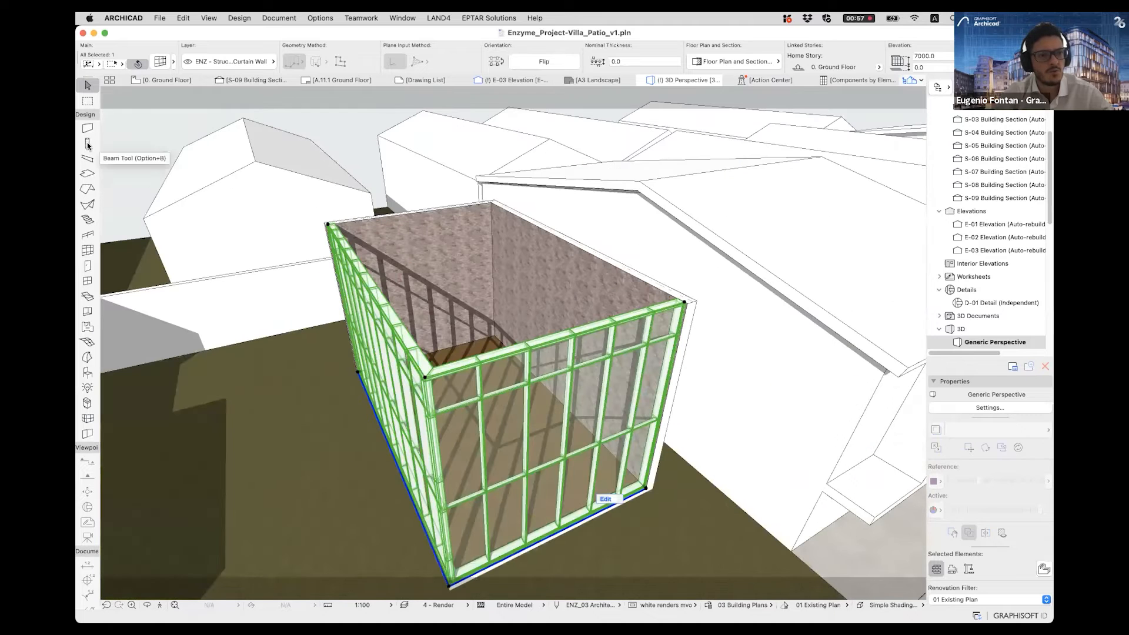
- Start the Roof tool with the curtain wall deselected and the pavilion's open top in view
click(87, 189)
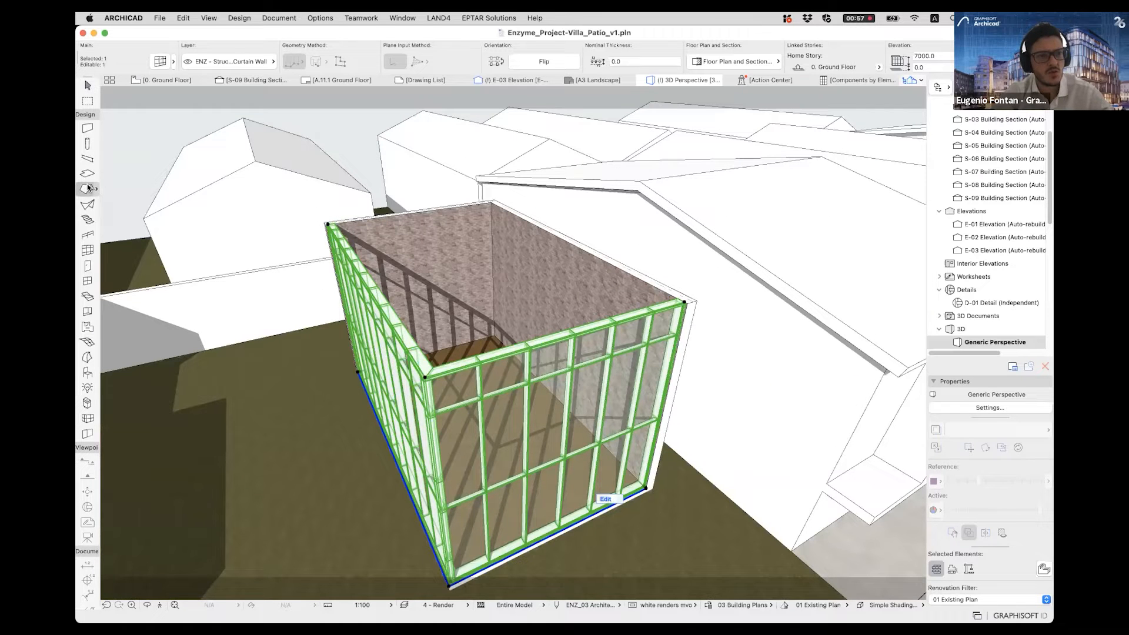
shift+middle_drag(584, 357, 750, 376)
key(Escape)
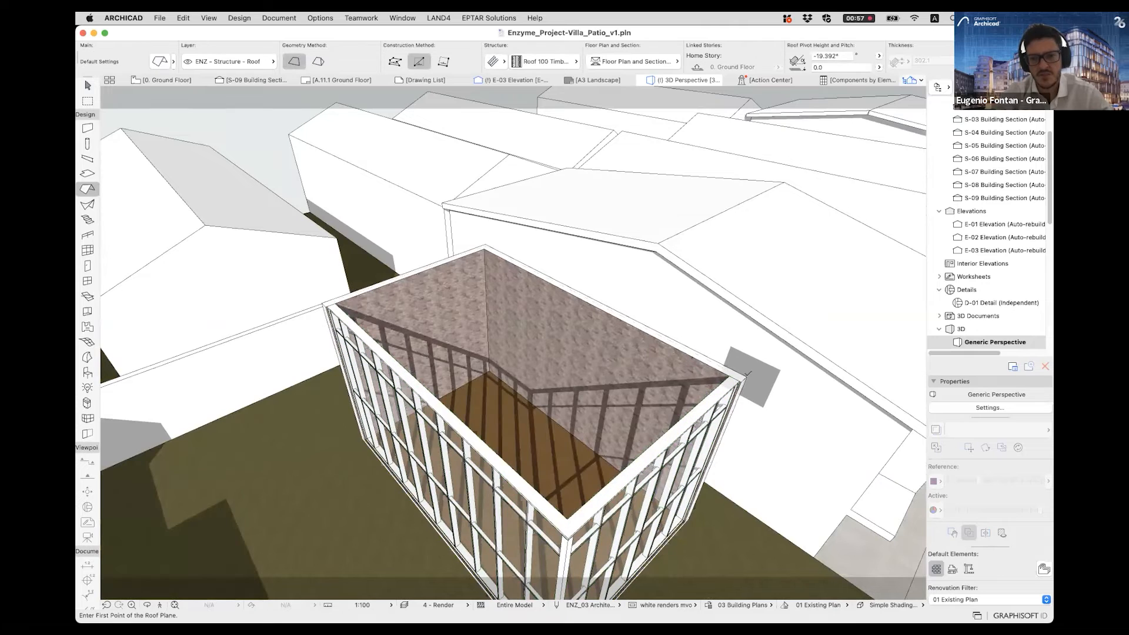
click(747, 377)
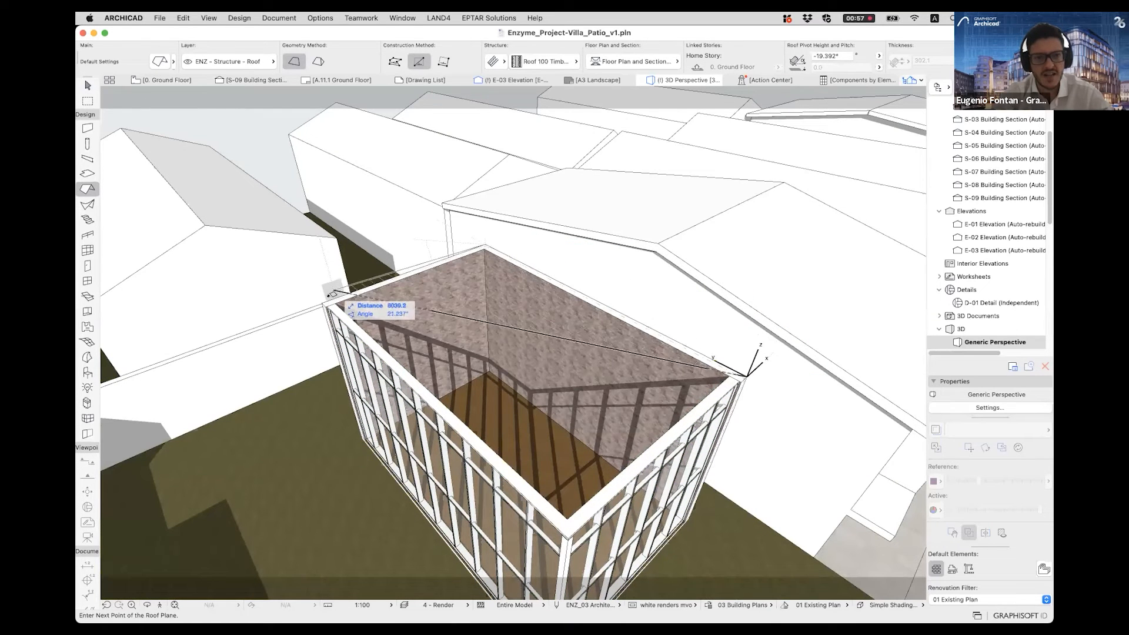
scroll(345, 299, up, 2)
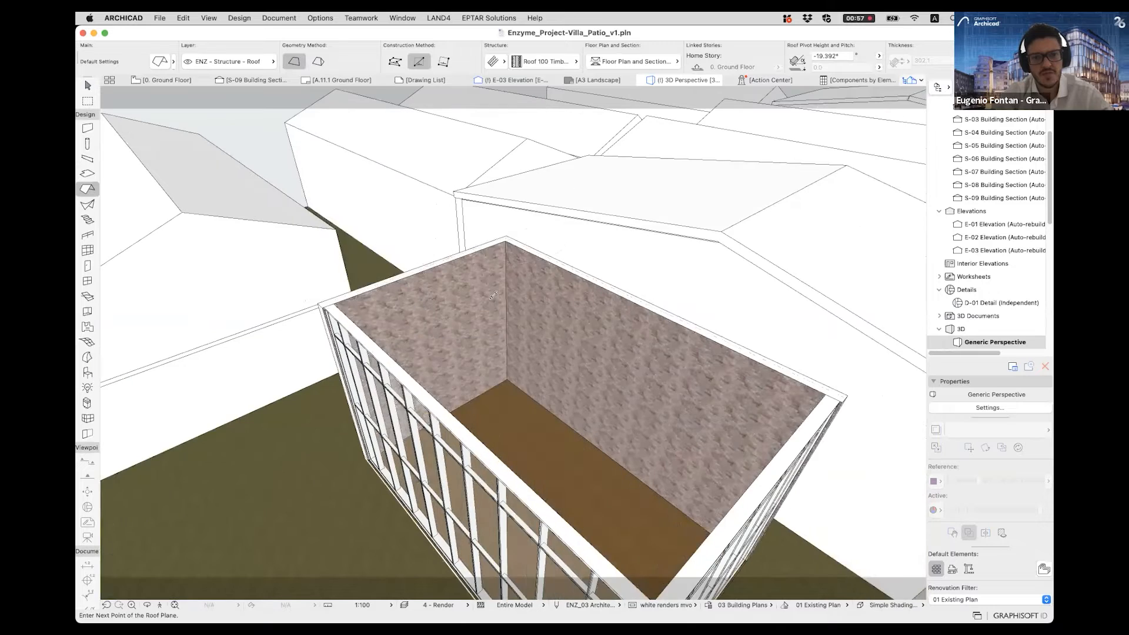
middle_drag(345, 300, 242, 297)
key(Escape)
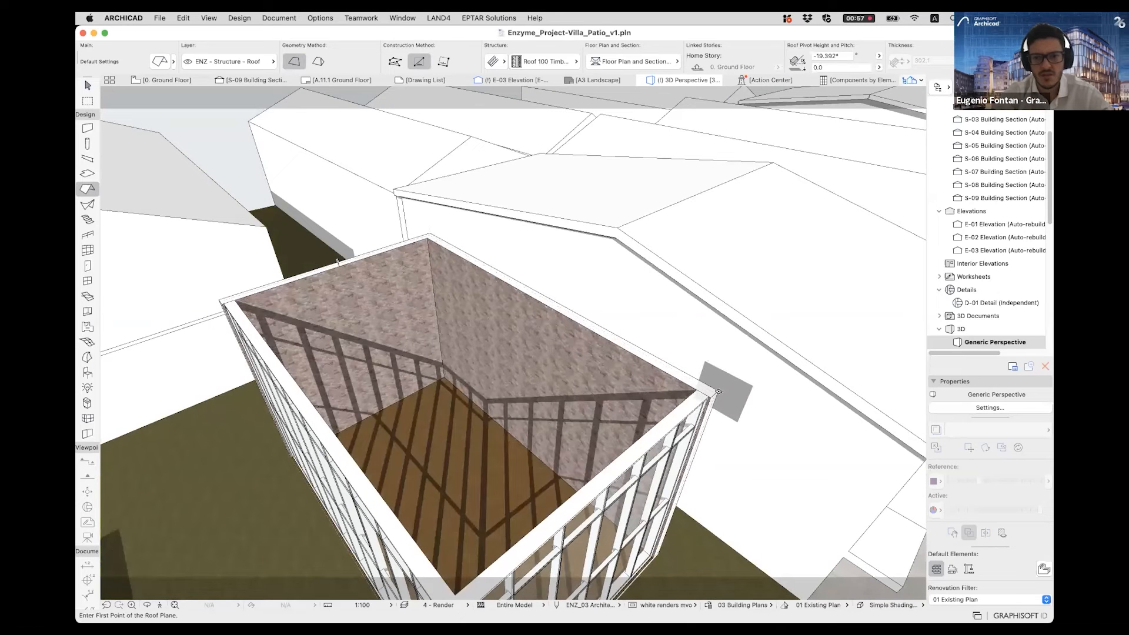
- Draw a rectangular roof with 0° pitch over the pavilion's outer corners, with its pivot line along the long solid wall
click(717, 391)
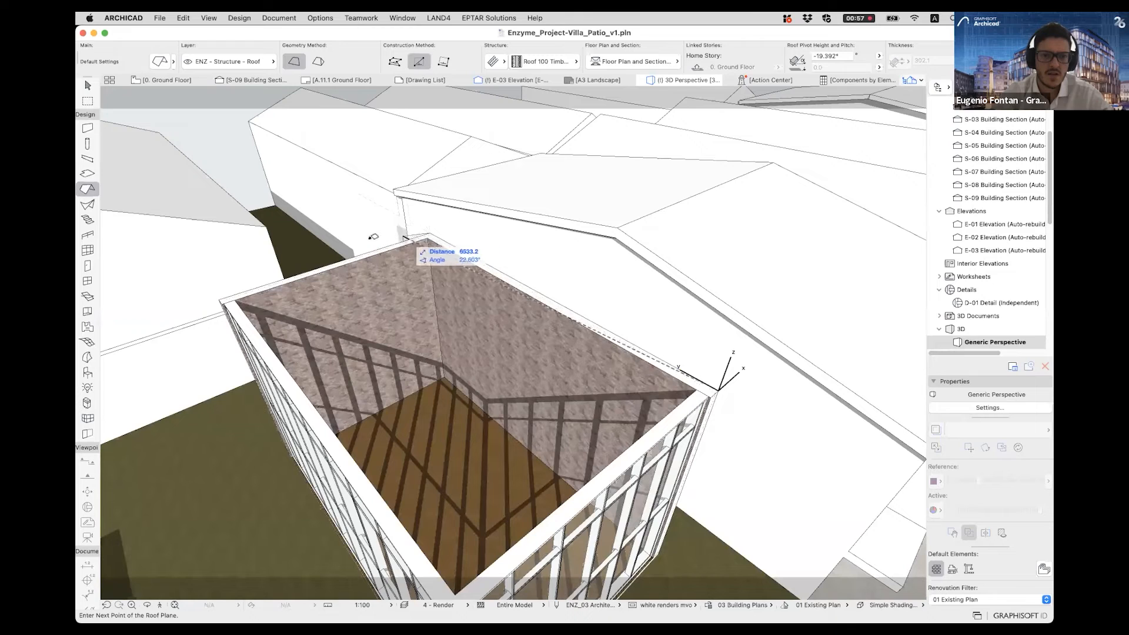
click(219, 302)
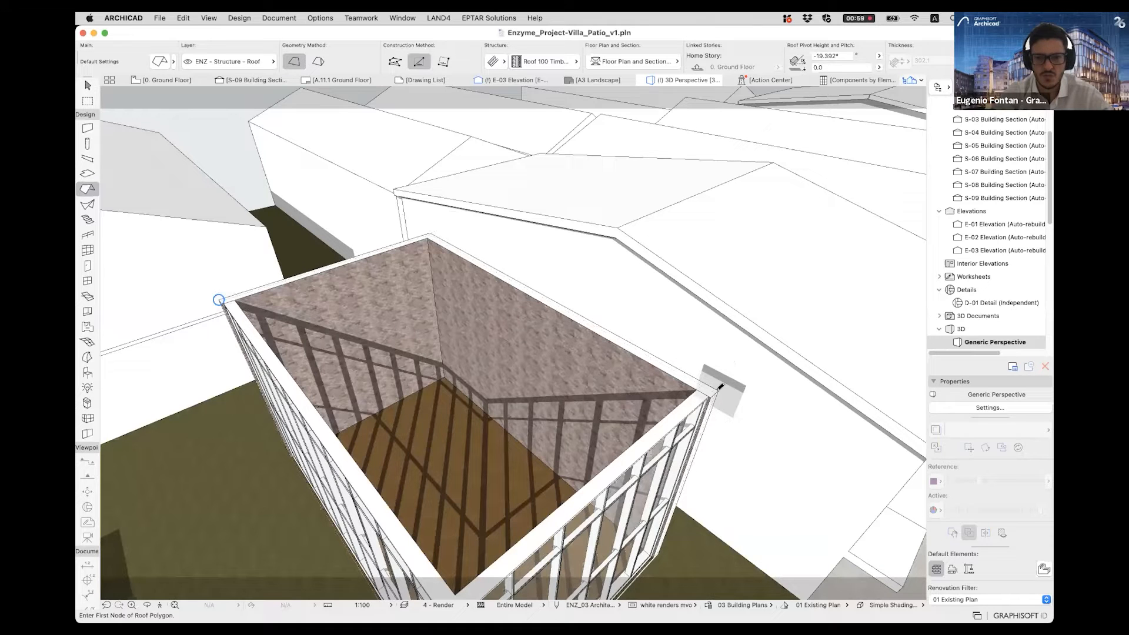
click(719, 390)
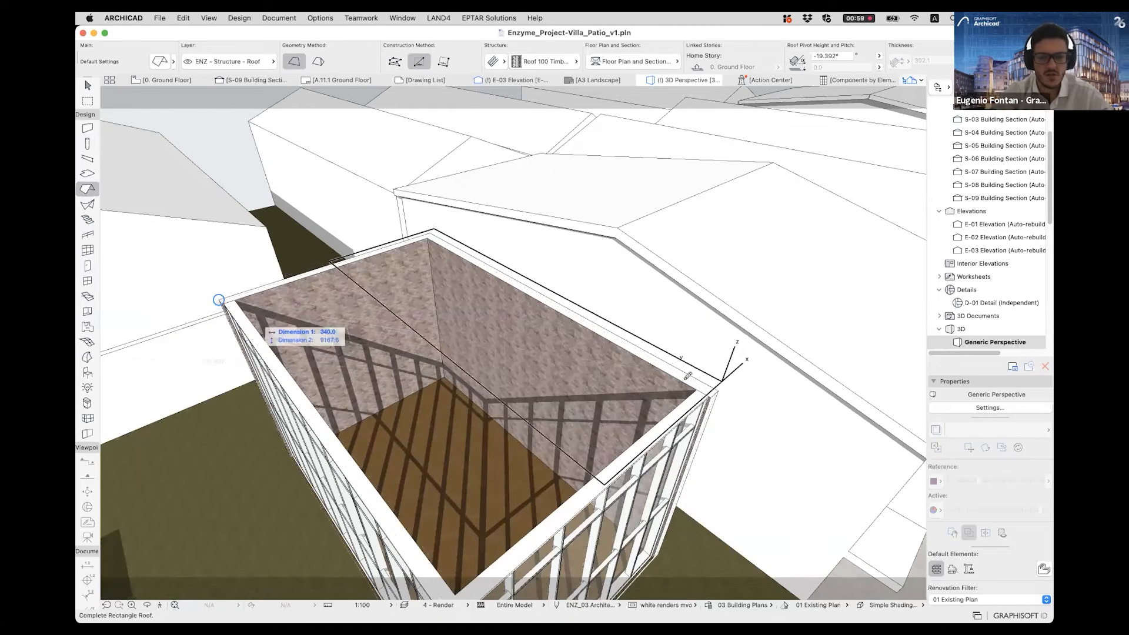
shift+middle_drag(490, 393, 580, 396)
click(403, 269)
key(Escape)
shift+middle_drag(583, 310, 609, 376)
shift+middle_drag(713, 347, 725, 327)
click(722, 305)
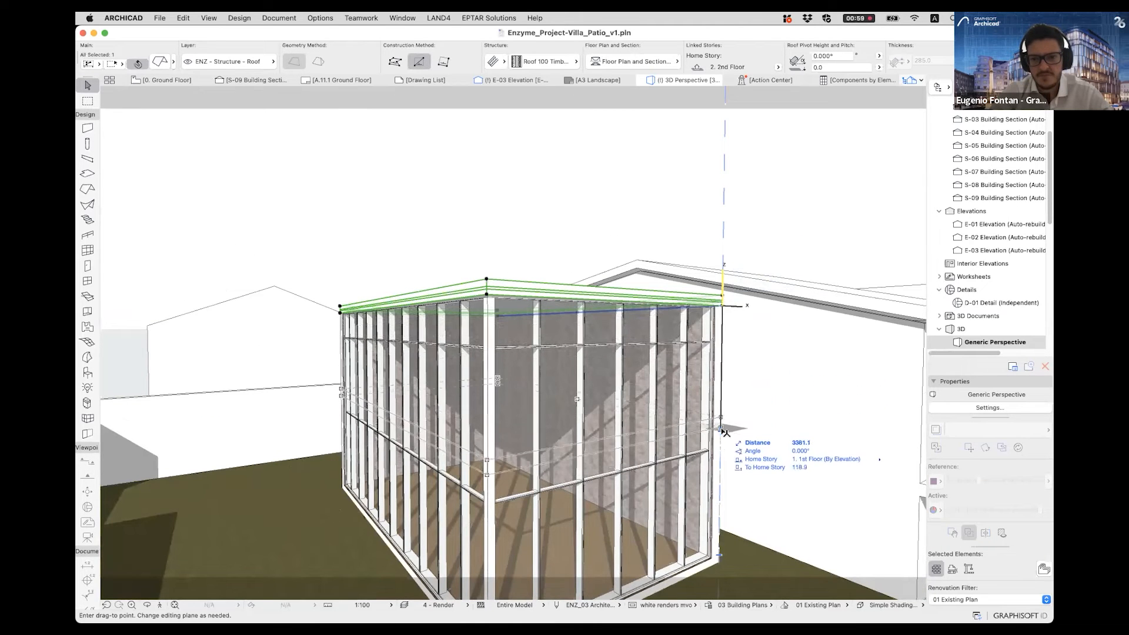
key(Escape)
key(Escape)
- Try repositioning the roof polygon's corner node at the end of the pivot line and undo the edit
click(689, 301)
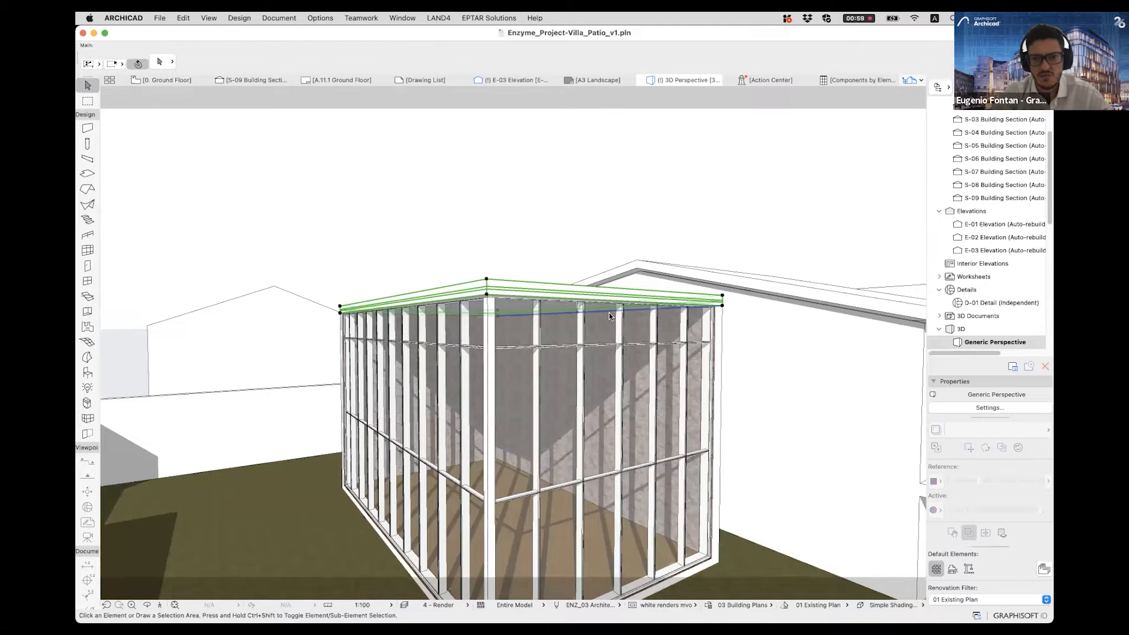
click(724, 305)
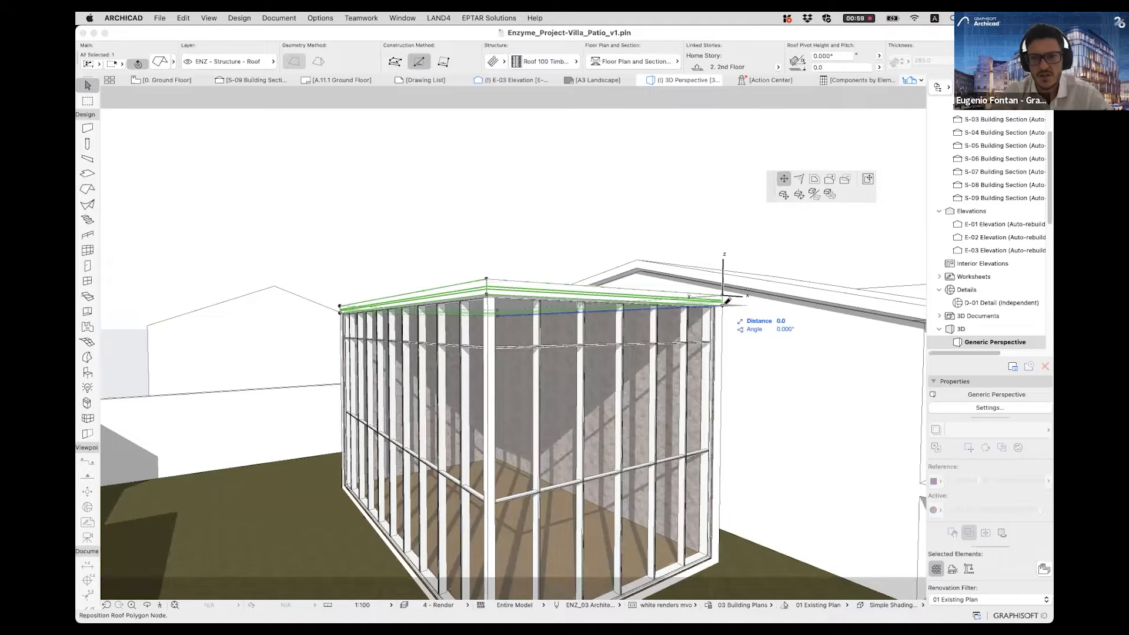
shift+middle_drag(703, 318, 792, 188)
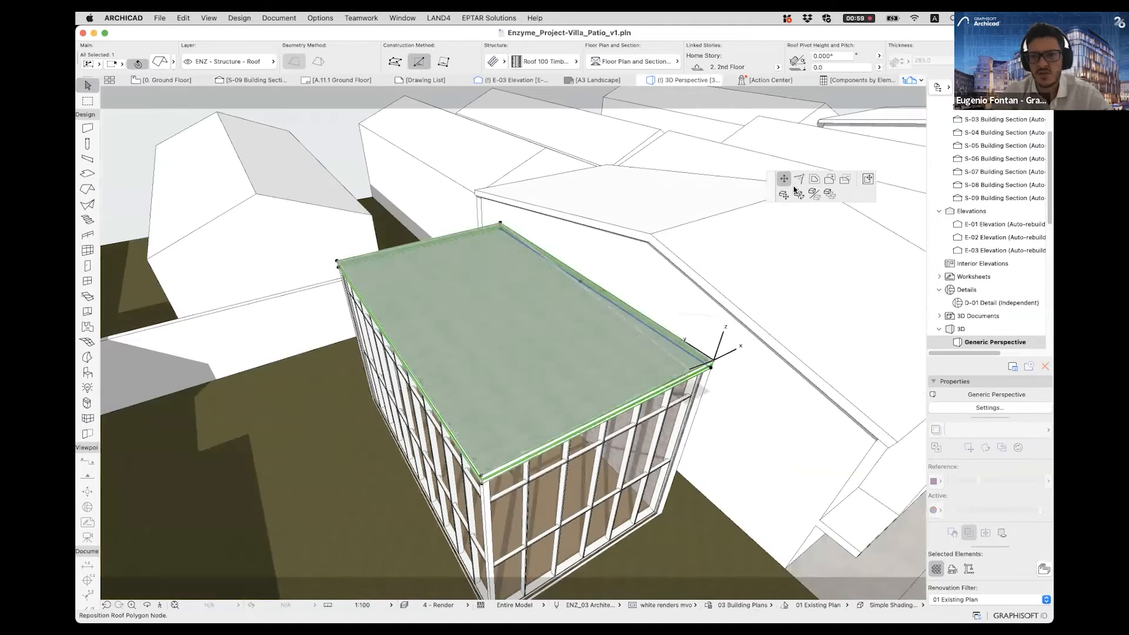
click(565, 341)
key(super+z)
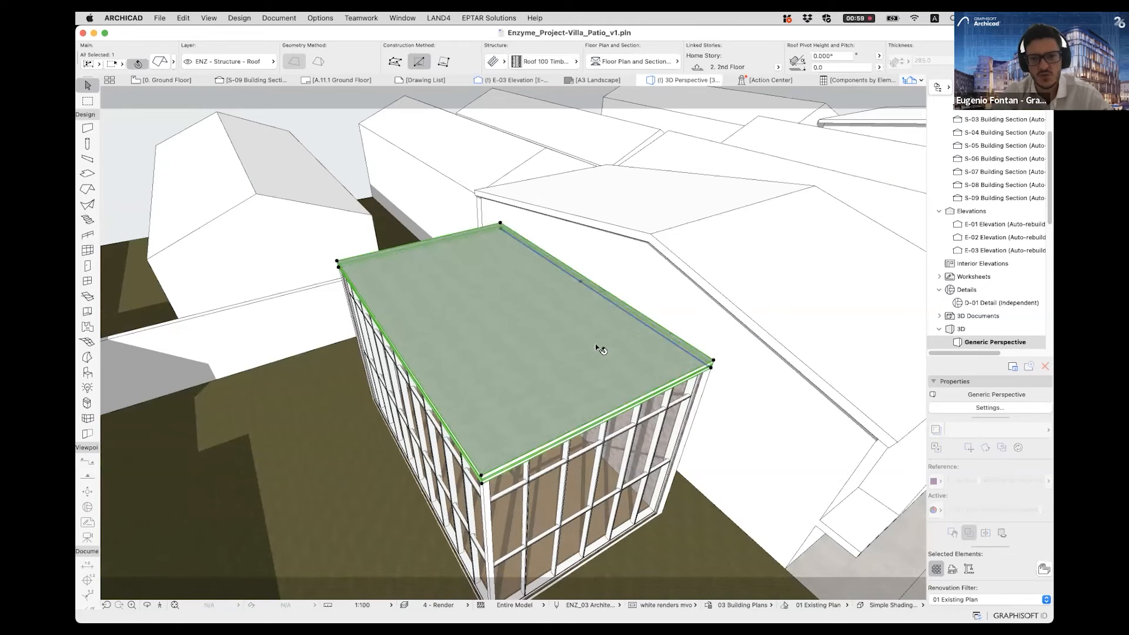
- Move the whole roof vertically down by 2400 from its corner at the end of the pivot line
click(712, 367)
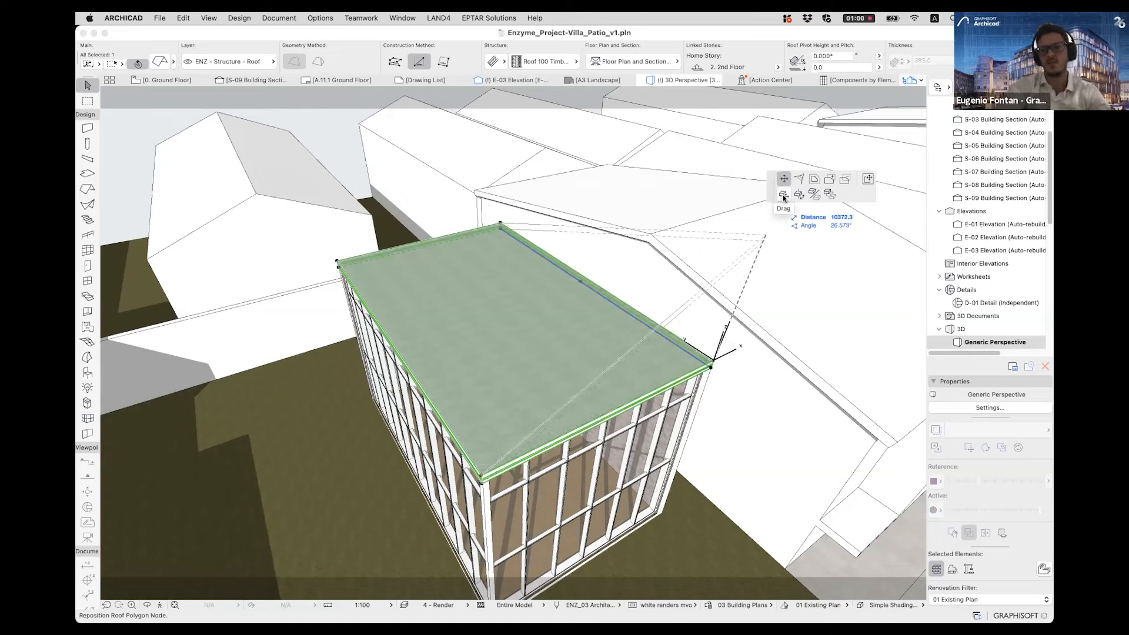
mouse_move(771, 189)
mouse_down()
mouse_move(724, 224)
mouse_move(716, 208)
mouse_move(432, 182)
mouse_move(758, 193)
mouse_up()
drag(677, 177, 759, 194)
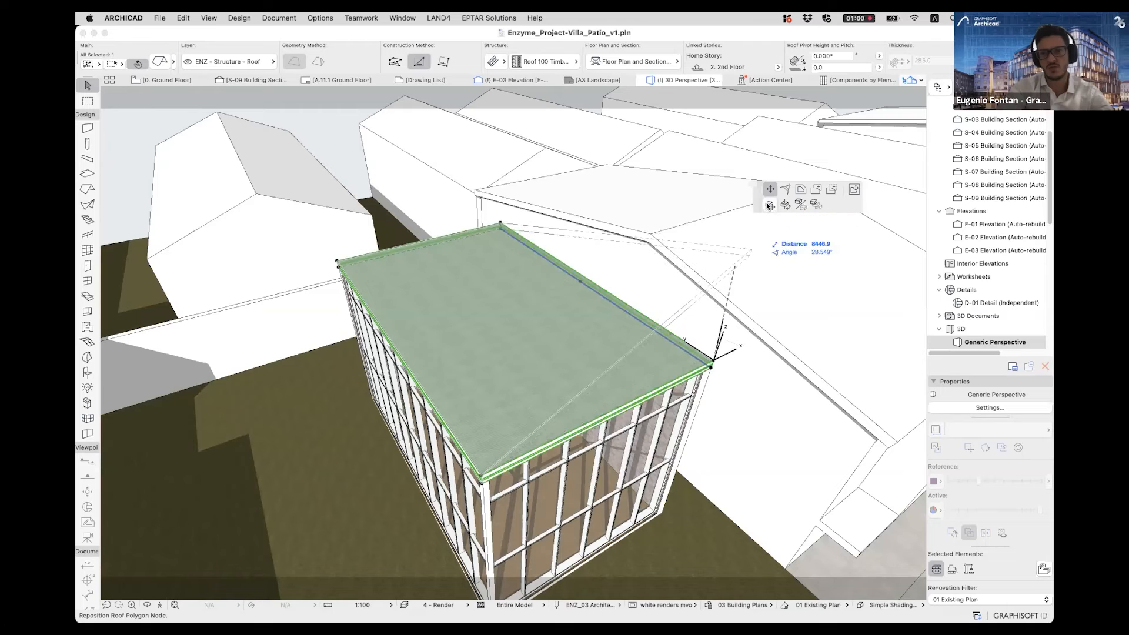
click(768, 205)
shift+middle_drag(710, 376, 720, 356)
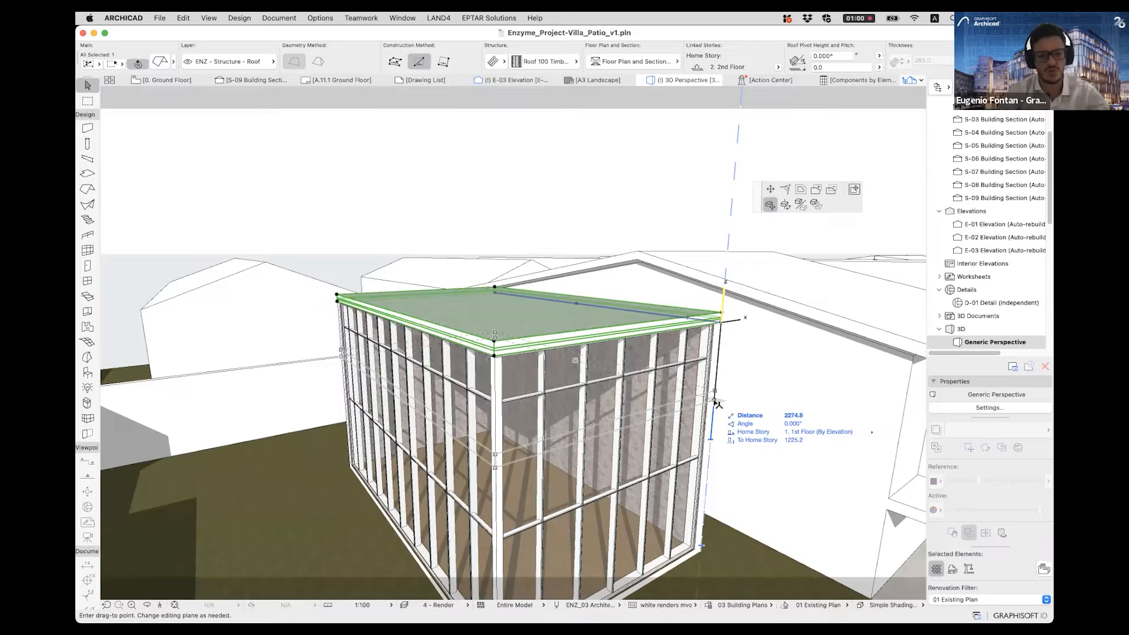
text(2400)
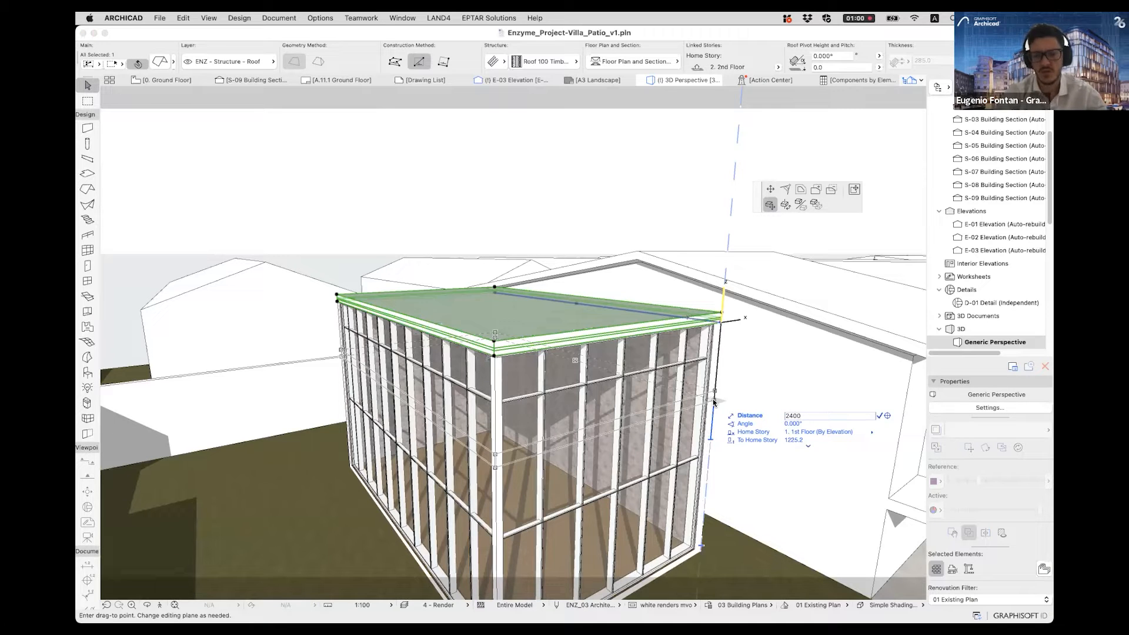
key(Return)
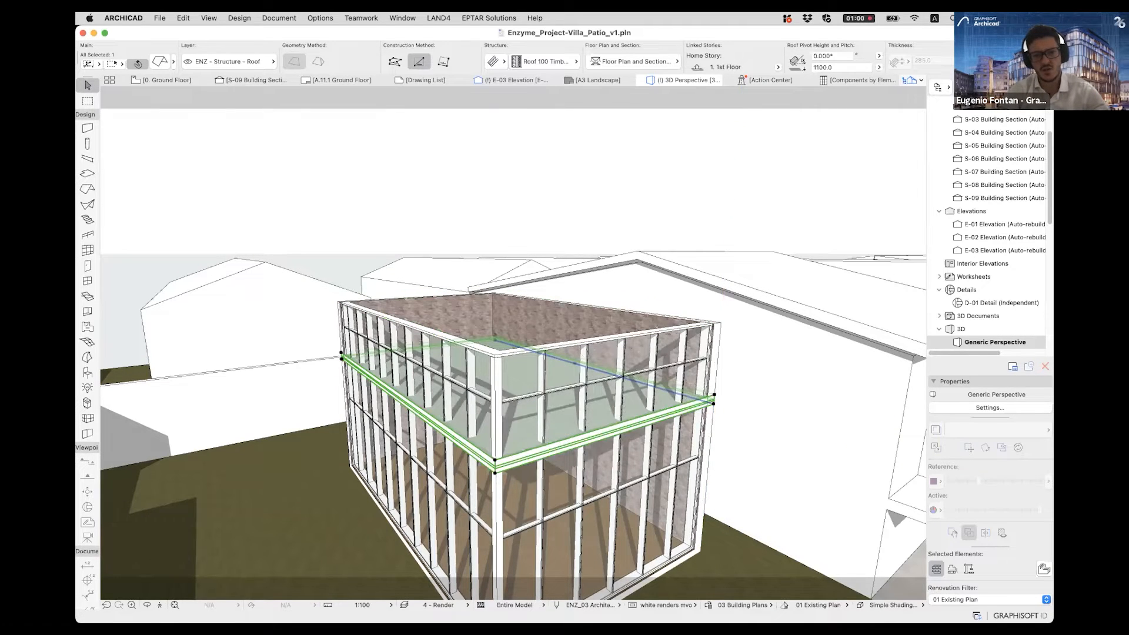
- Change the roof pitch from its front glazed corner up to the curtain wall's top, giving a 17.745° slant
scroll(496, 465, up, 4)
click(496, 474)
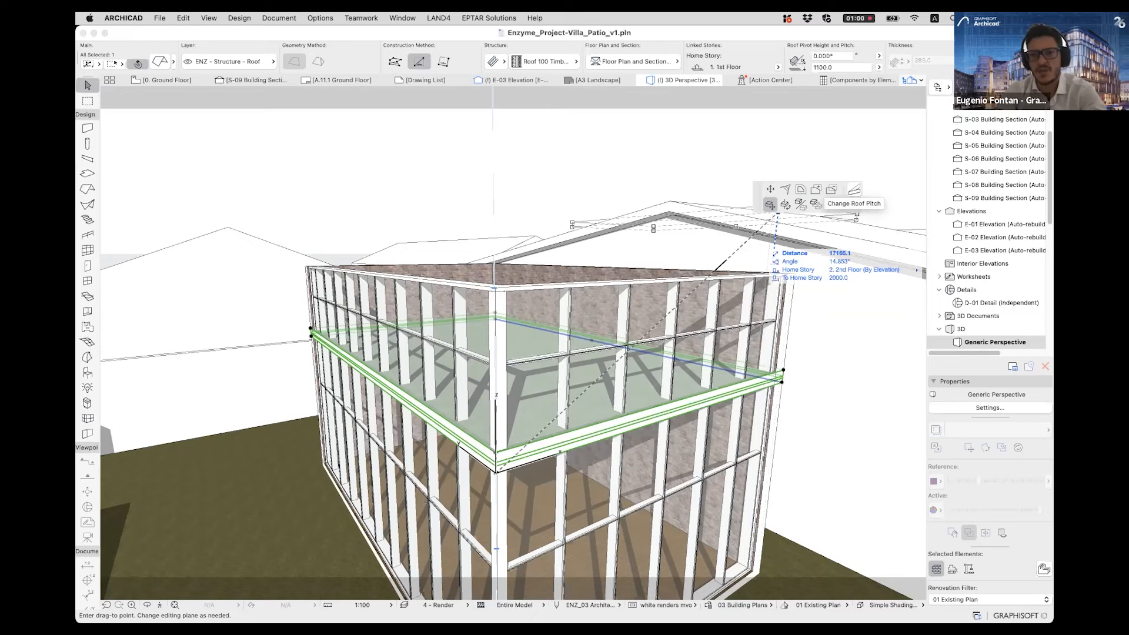
click(770, 205)
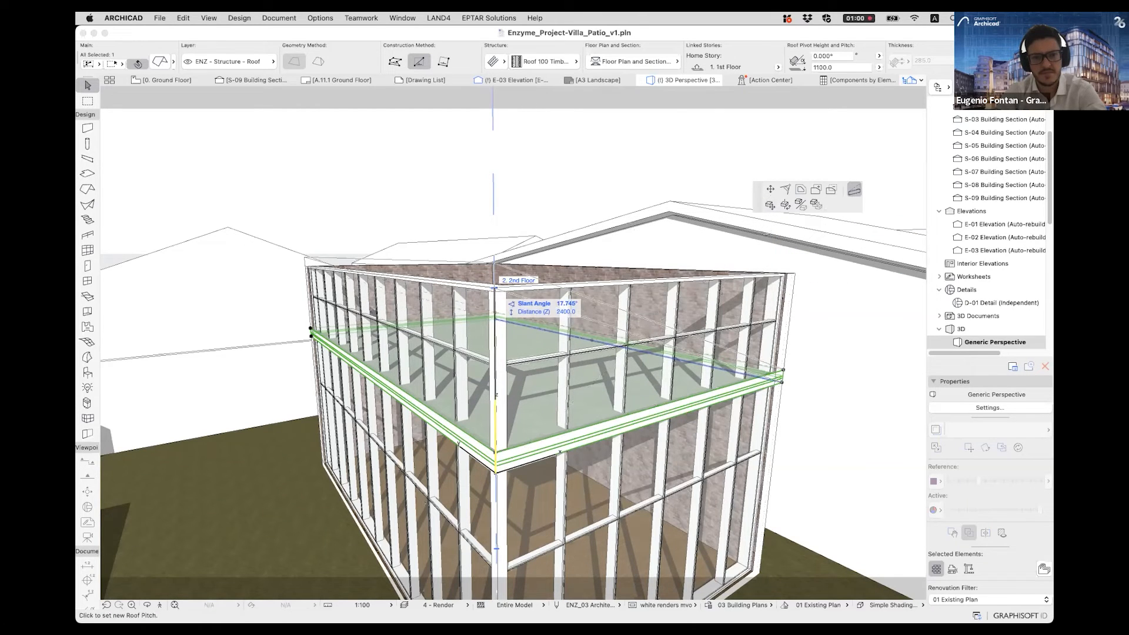
click(494, 288)
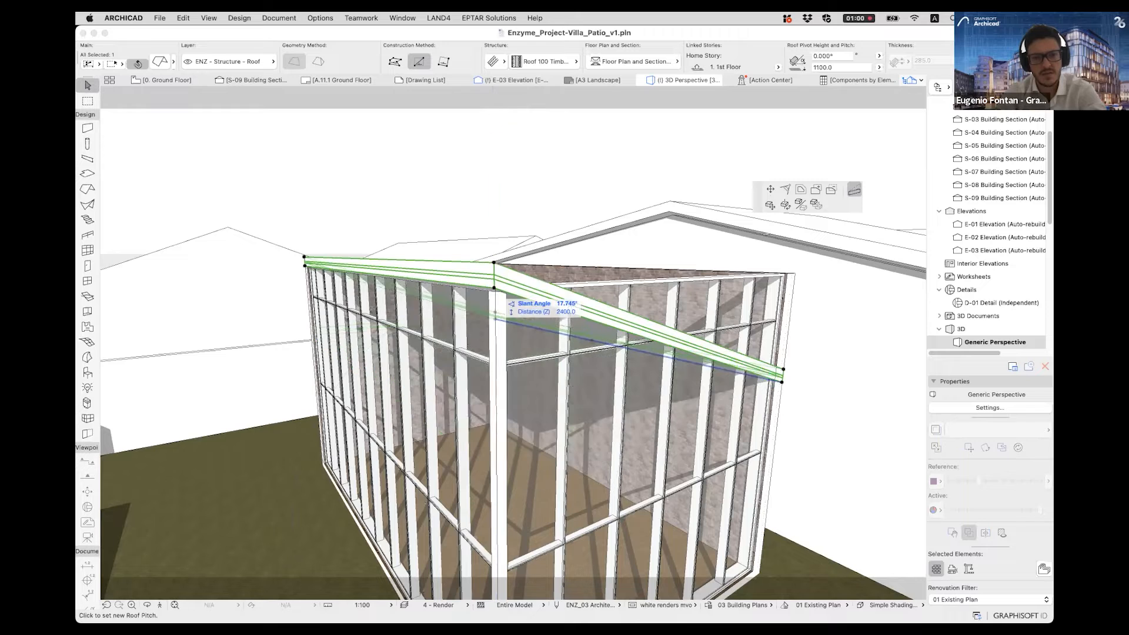
click(494, 288)
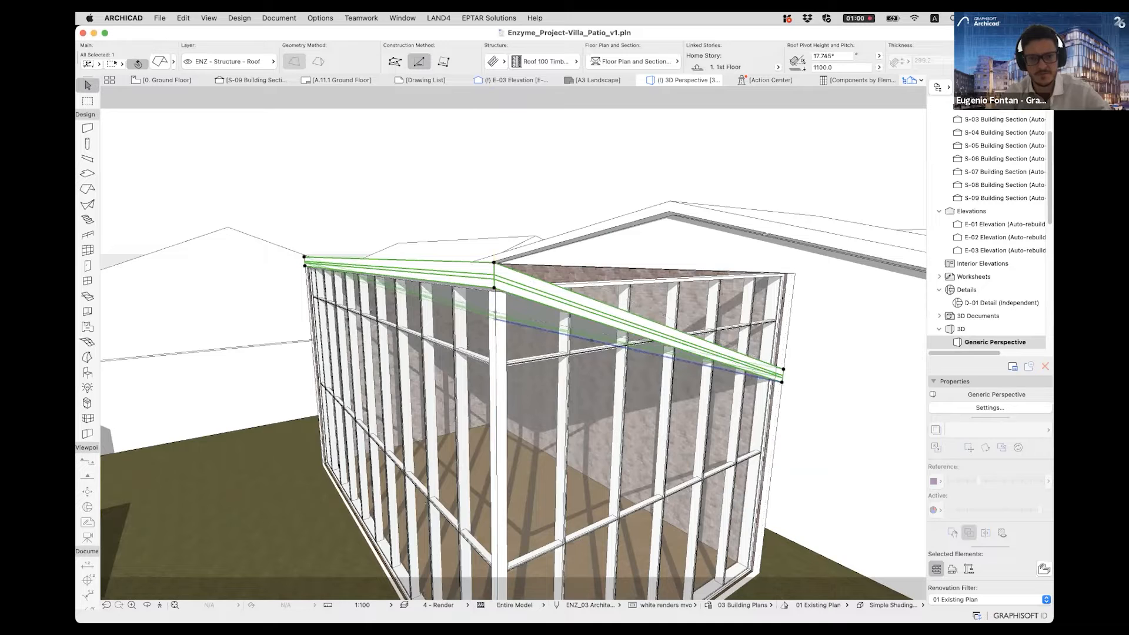
key(Escape)
- Examine from above how the sloped roof meets the pavilion's walls on the solid-wall side
scroll(592, 340, down, 6)
shift+middle_drag(592, 341, 500, 411)
shift+middle_drag(341, 406, 556, 459)
click(450, 368)
key(Escape)
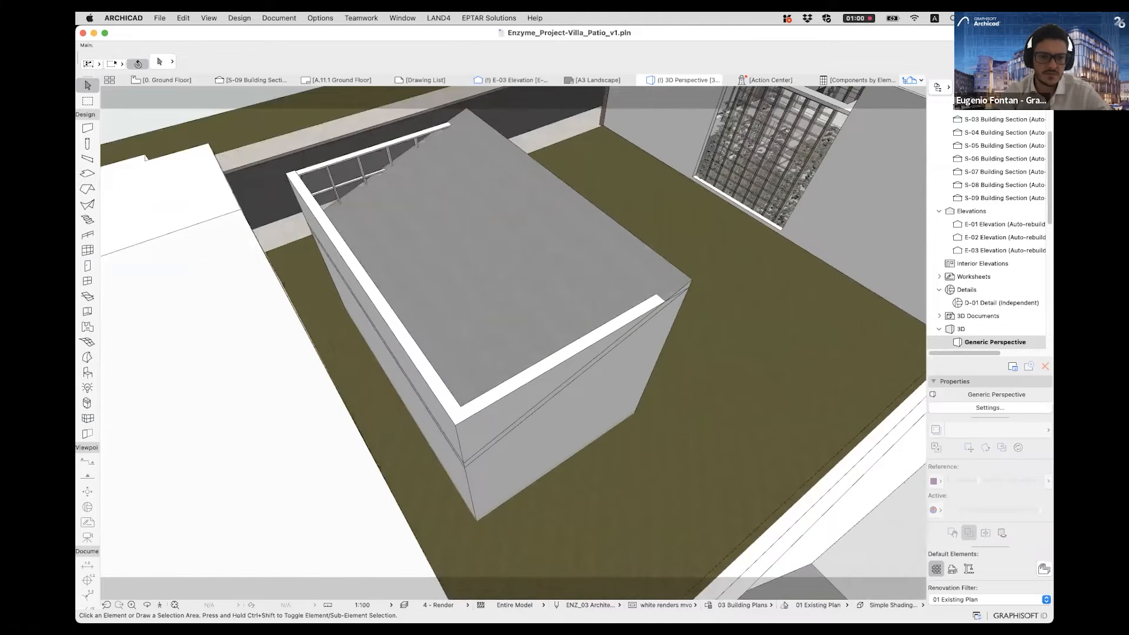
scroll(470, 353, up, 5)
scroll(471, 353, down, 3)
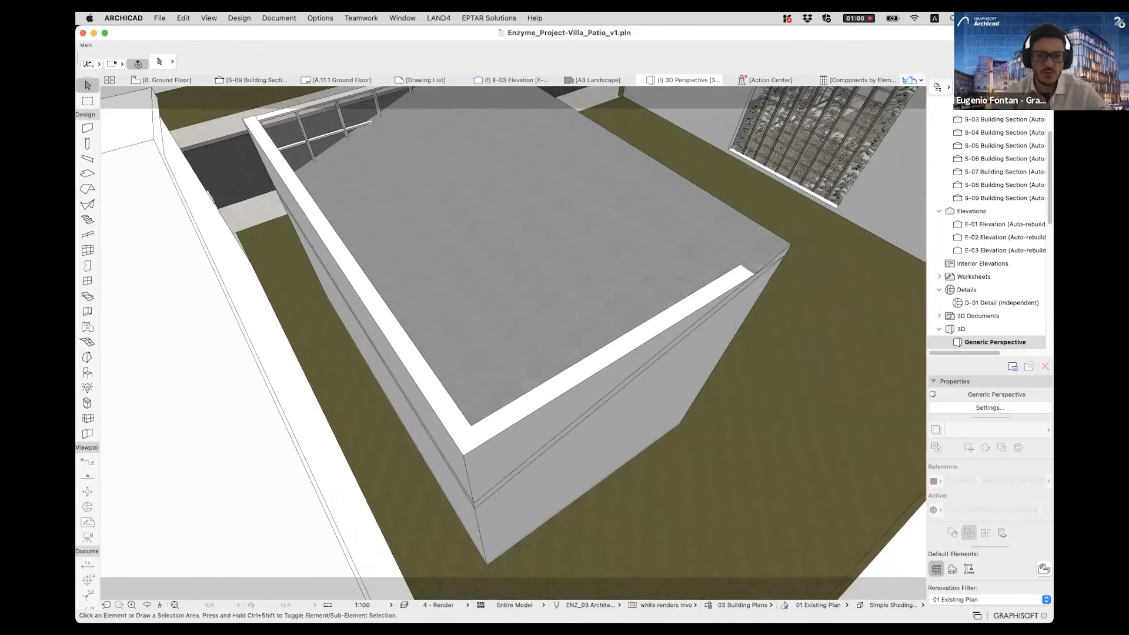
scroll(470, 356, down, 2)
shift+middle_drag(609, 306, 672, 341)
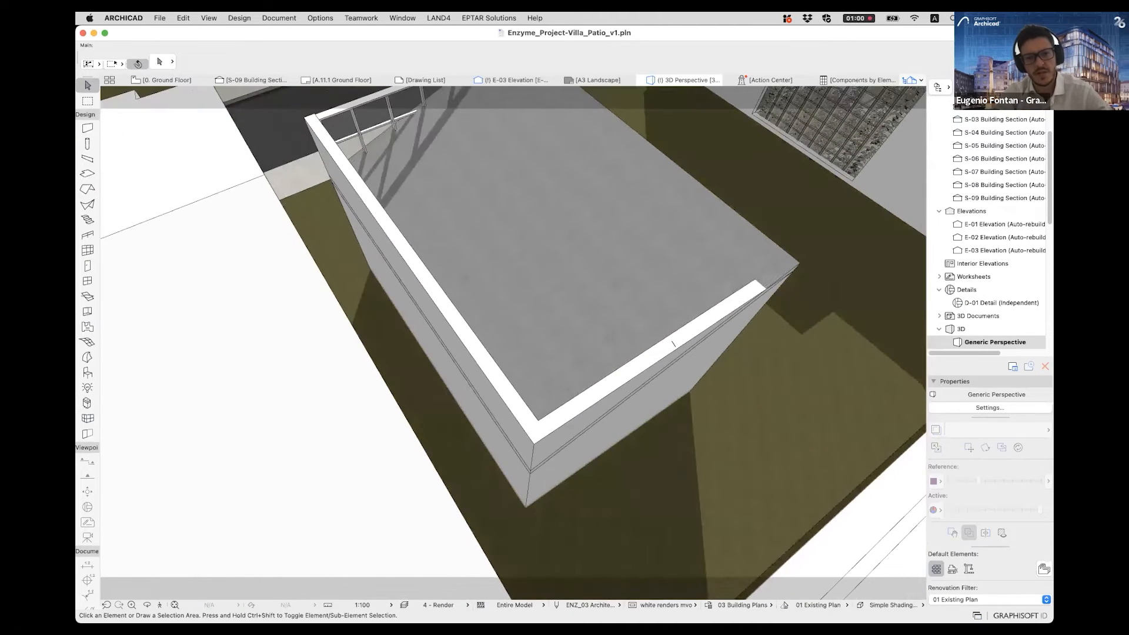
middle_drag(532, 412, 511, 376)
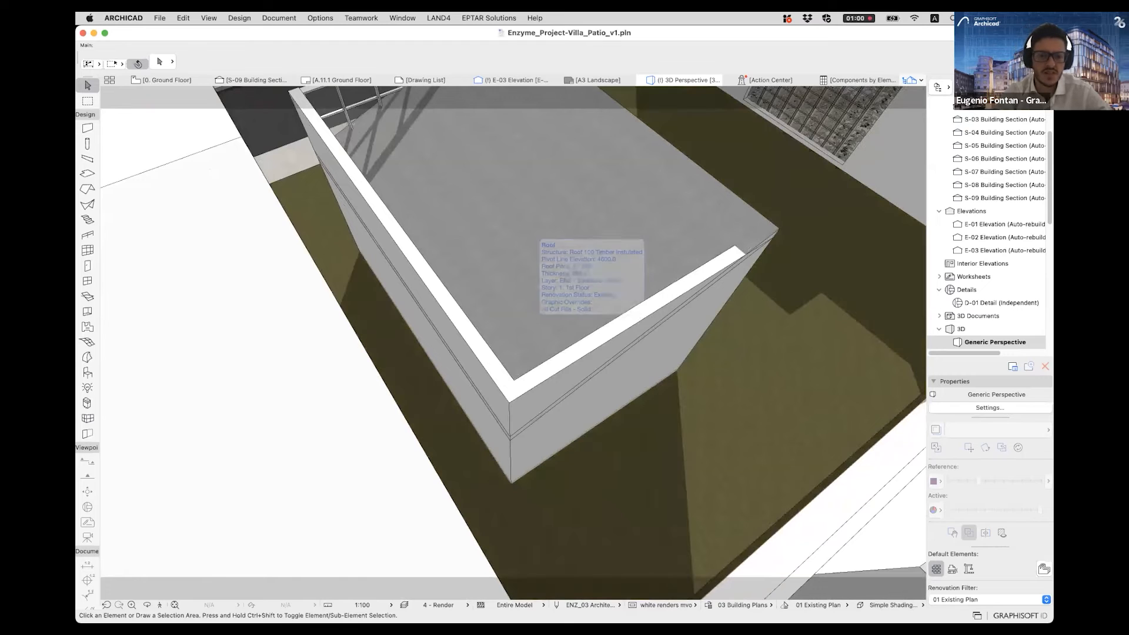
- Select the pavilion's pitched roof, floor slab and the two solid walls meeting at the corner together
click(535, 235)
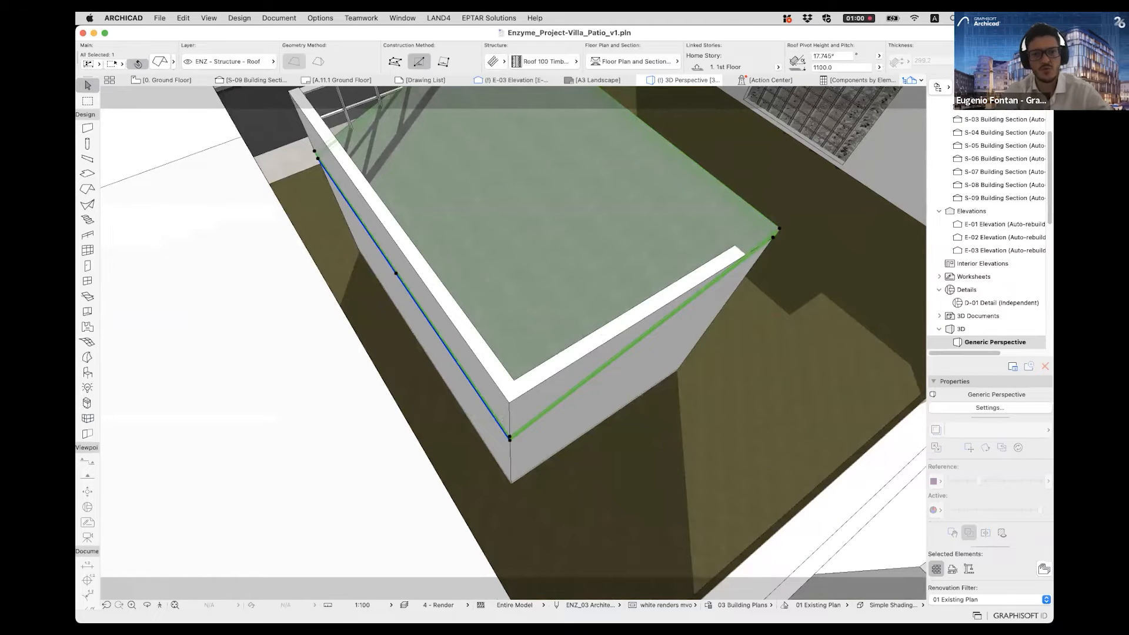
key(Escape)
click(533, 208)
shift+middle_drag(533, 208, 494, 160)
scroll(464, 528, up, 5)
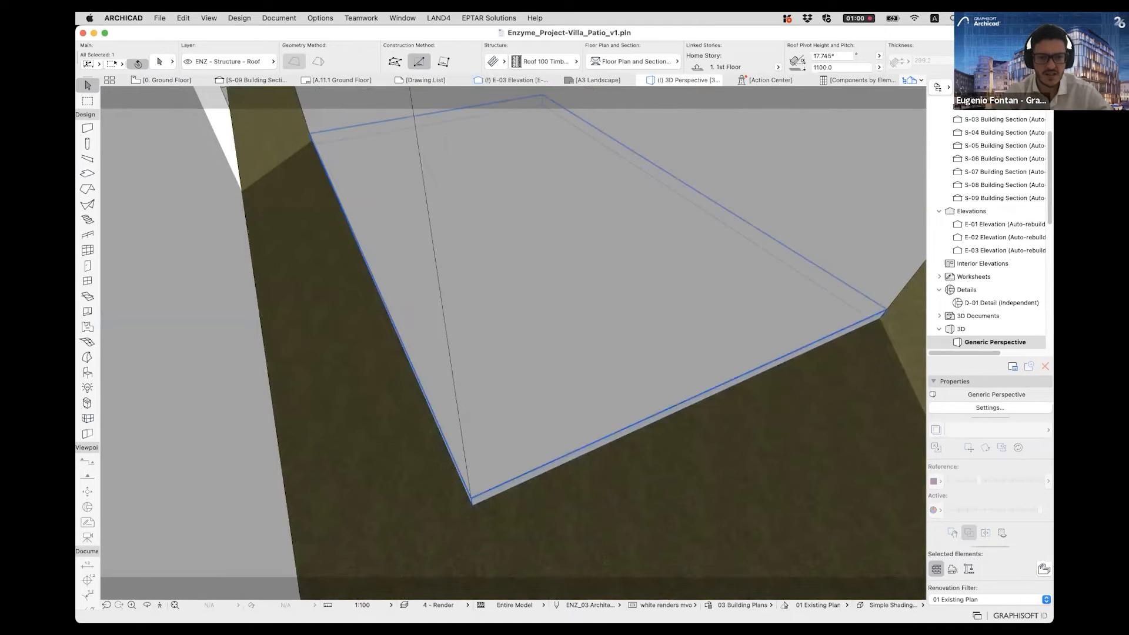
shift+click(474, 500)
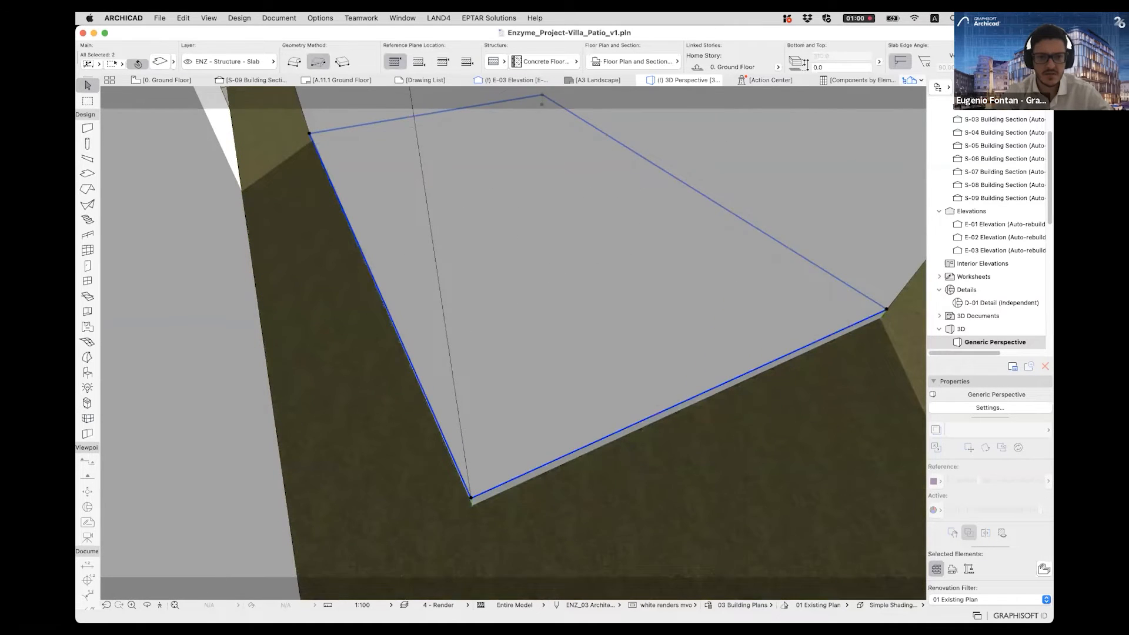
scroll(476, 501, down, 4)
middle_drag(489, 411, 513, 497)
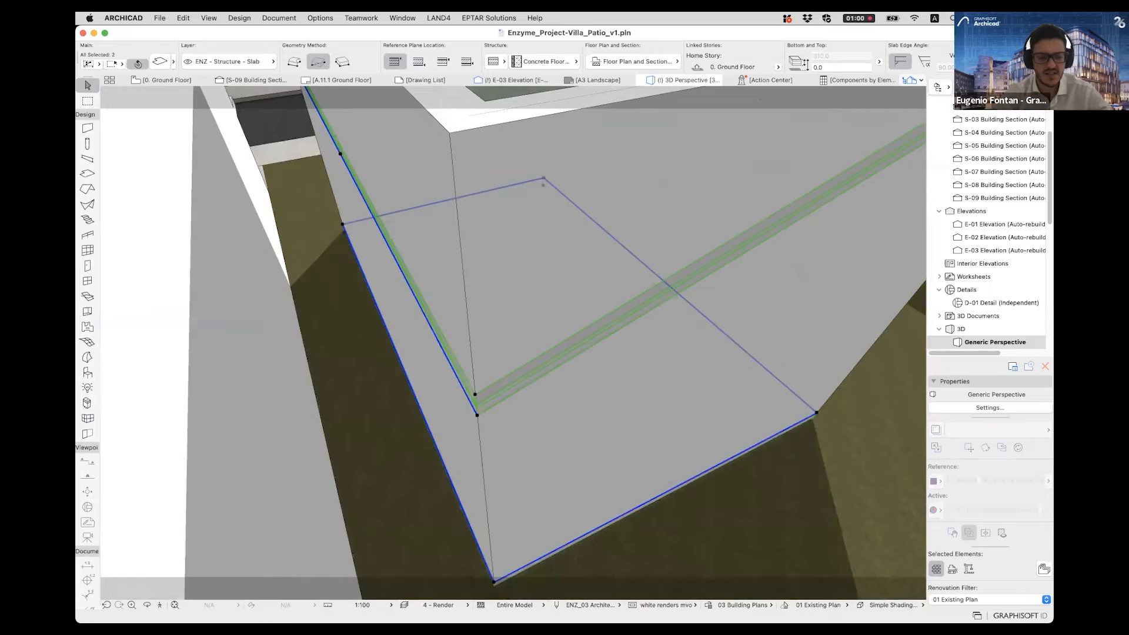
scroll(521, 465, down, 3)
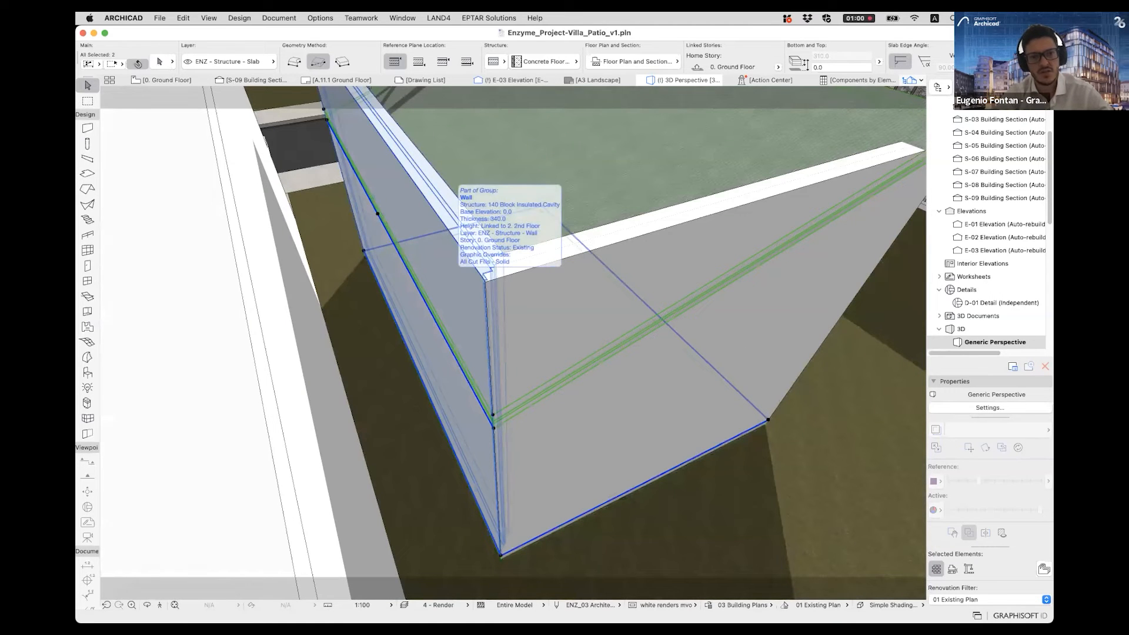
shift+click(444, 183)
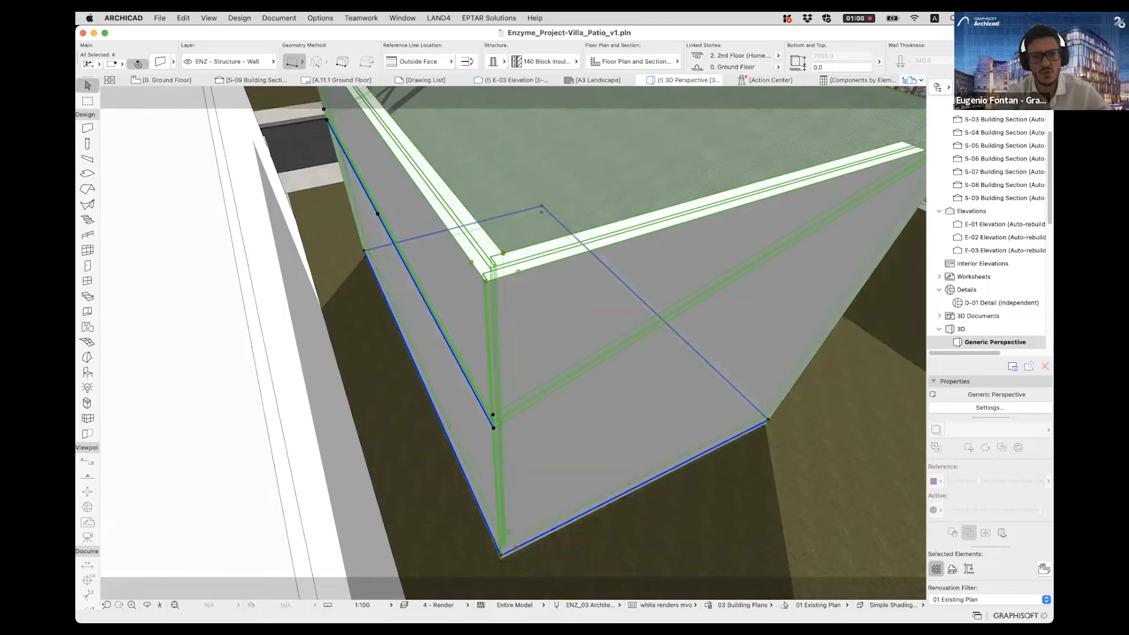
- Fillet the shared corner of the selected roof, slab and walls at the slab's corner node with a 3000 radius
scroll(594, 378, down, 2)
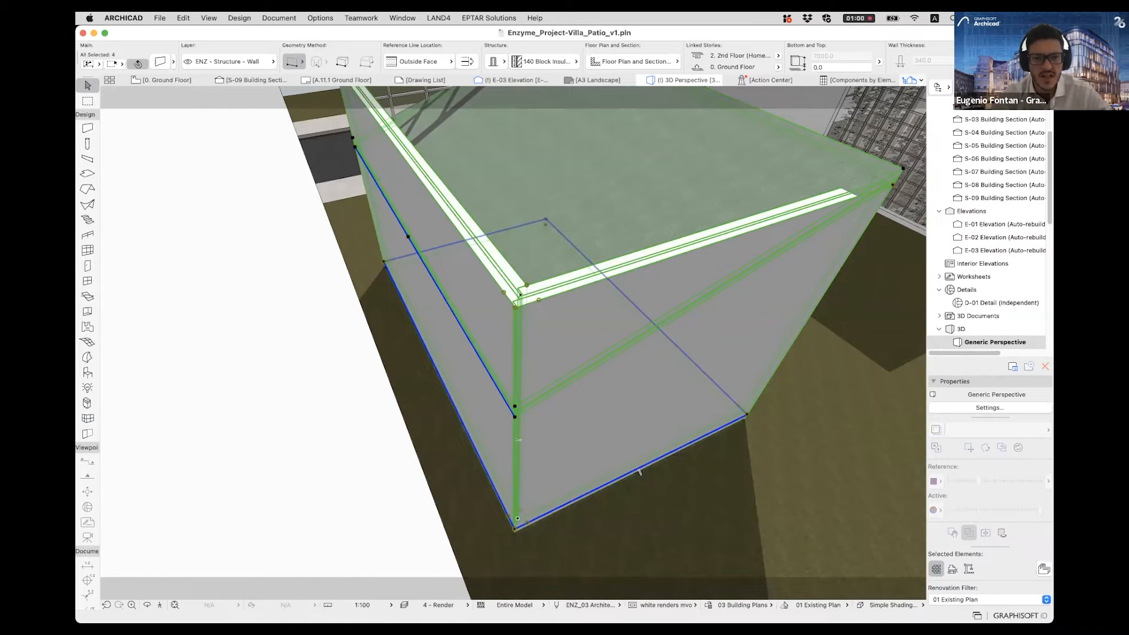
scroll(639, 470, up, 2)
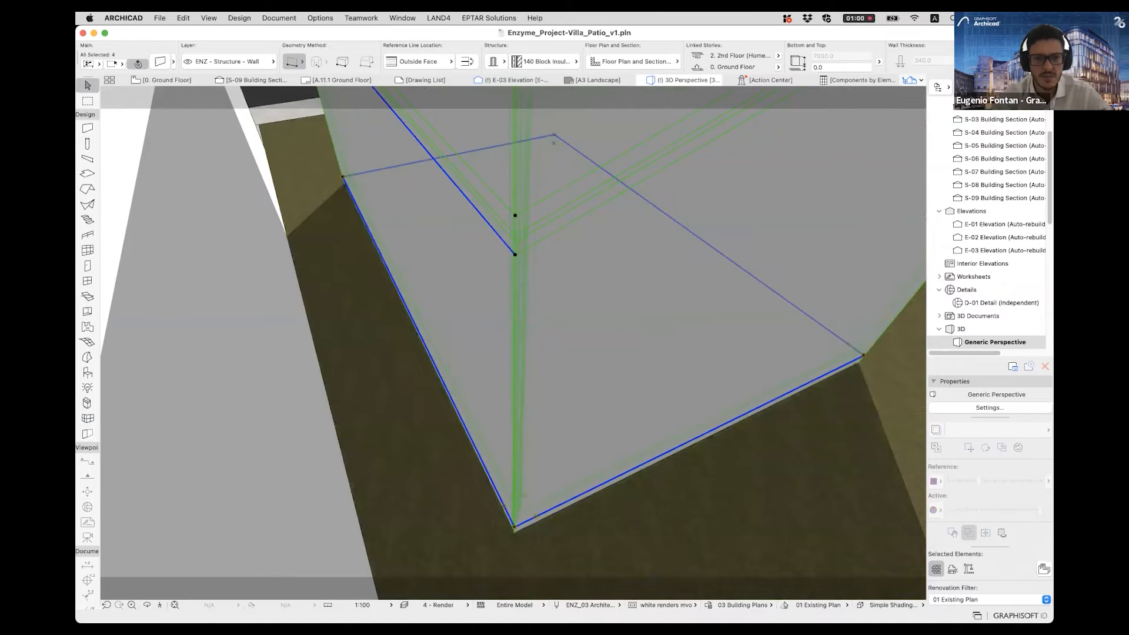
scroll(515, 497, up, 2)
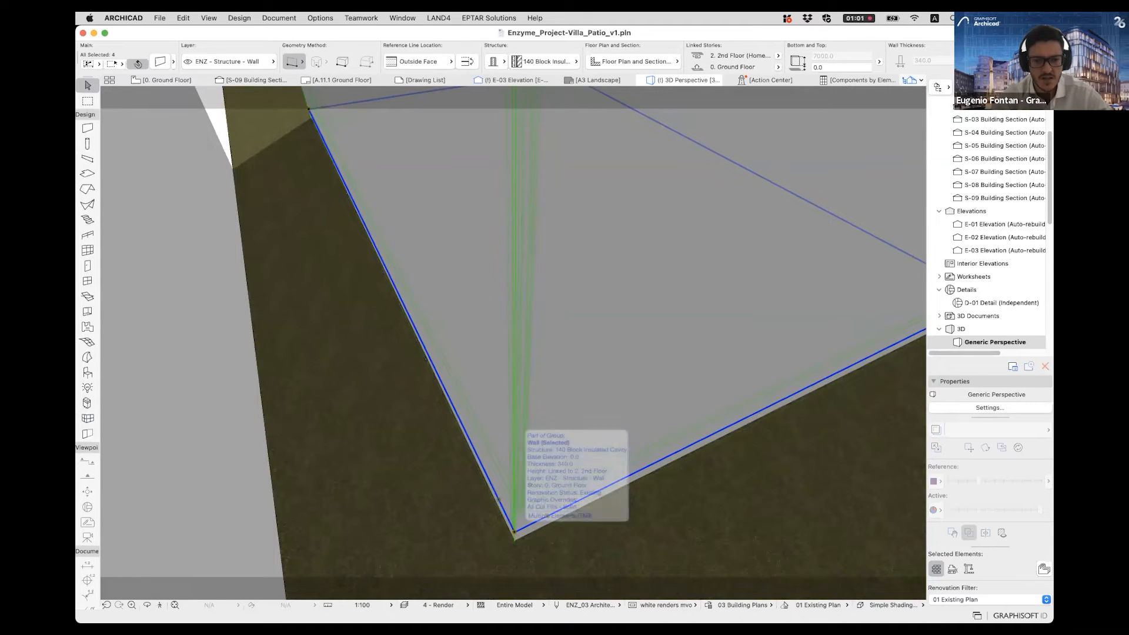
scroll(514, 531, up, 2)
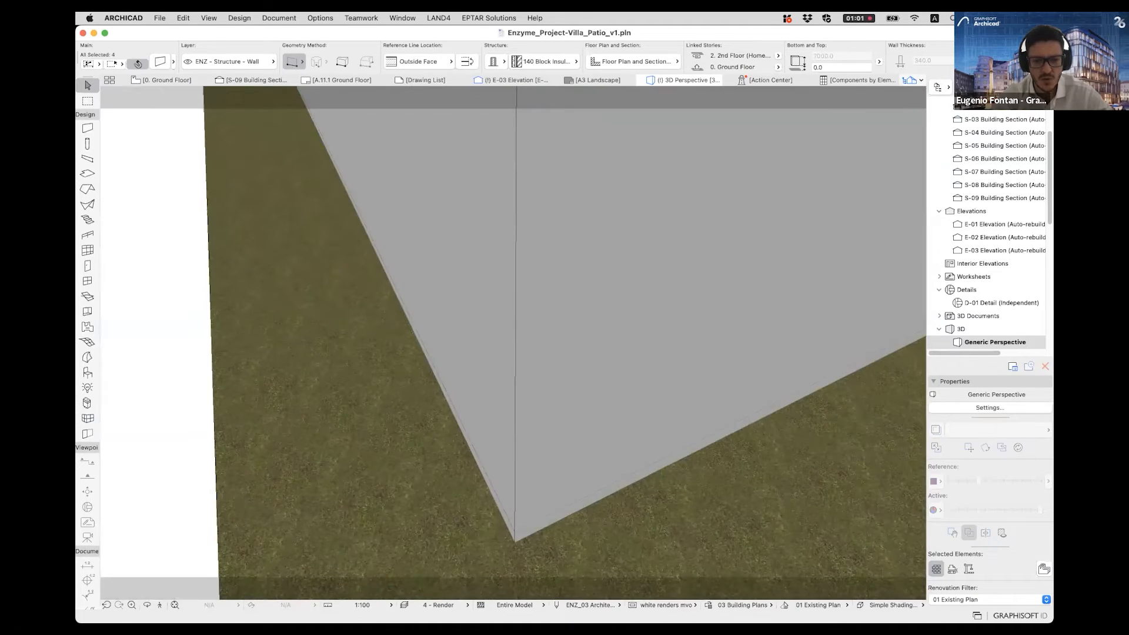
click(515, 531)
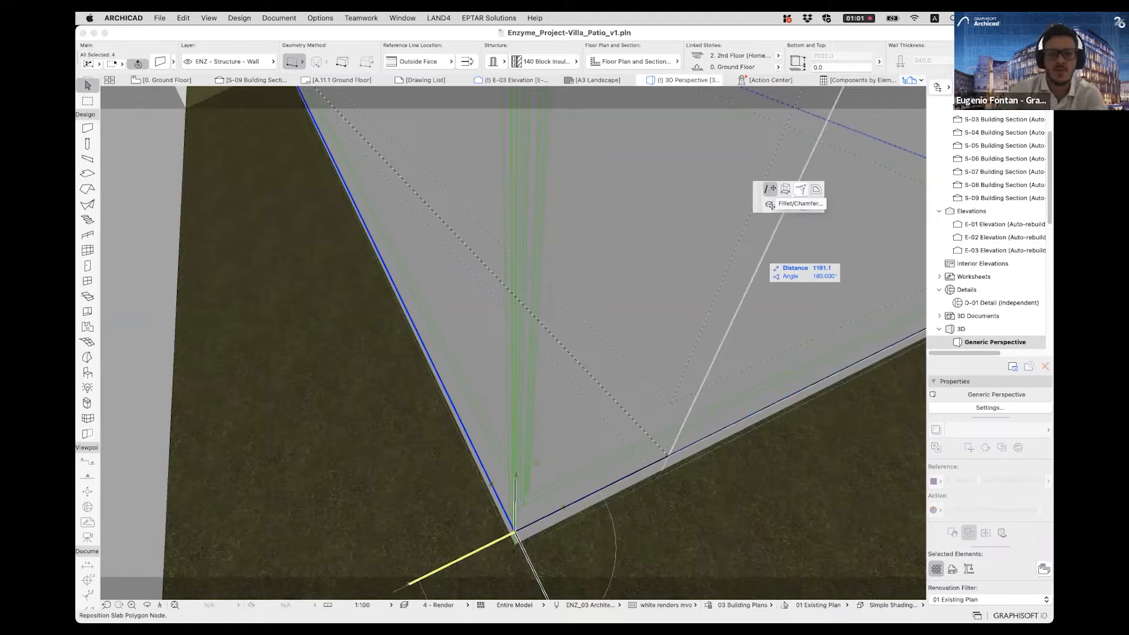
click(800, 189)
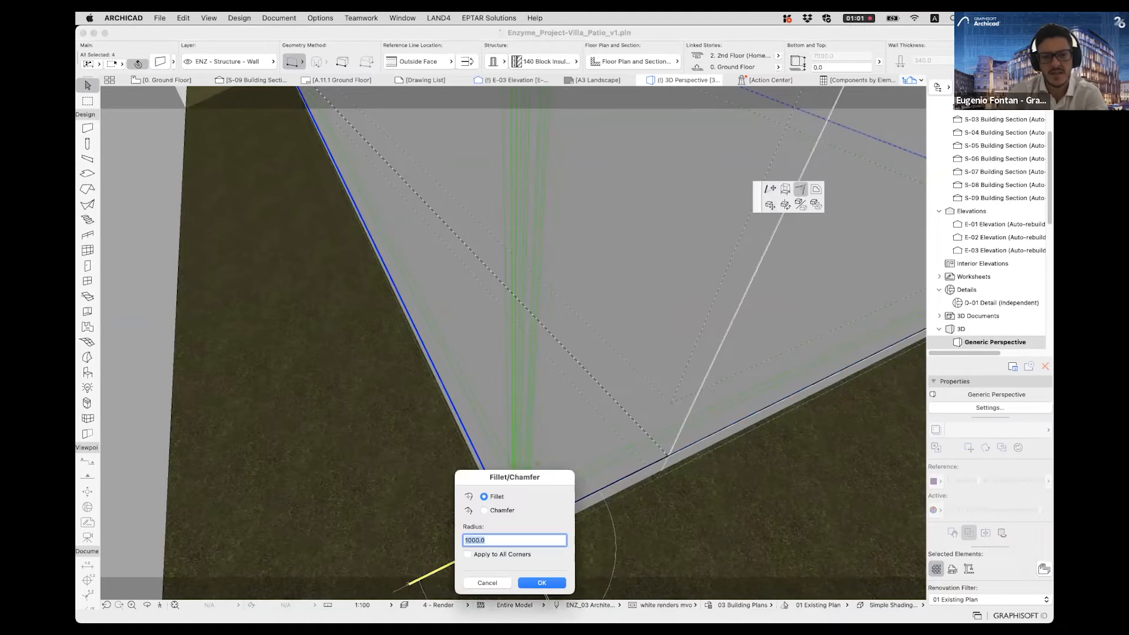
drag(514, 477, 826, 336)
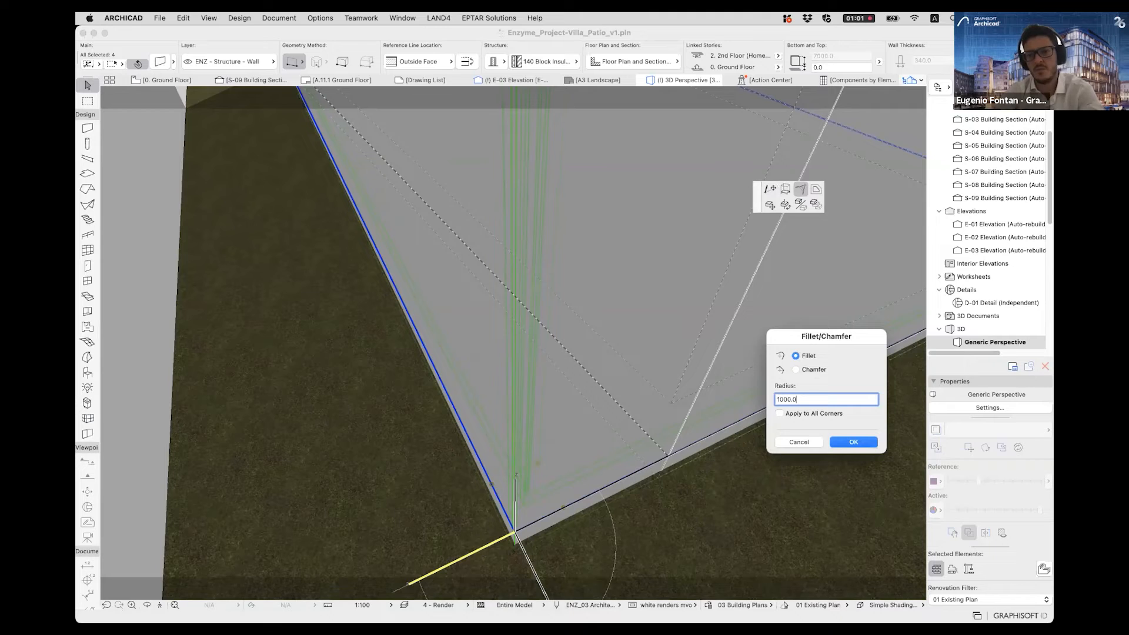
text(30)
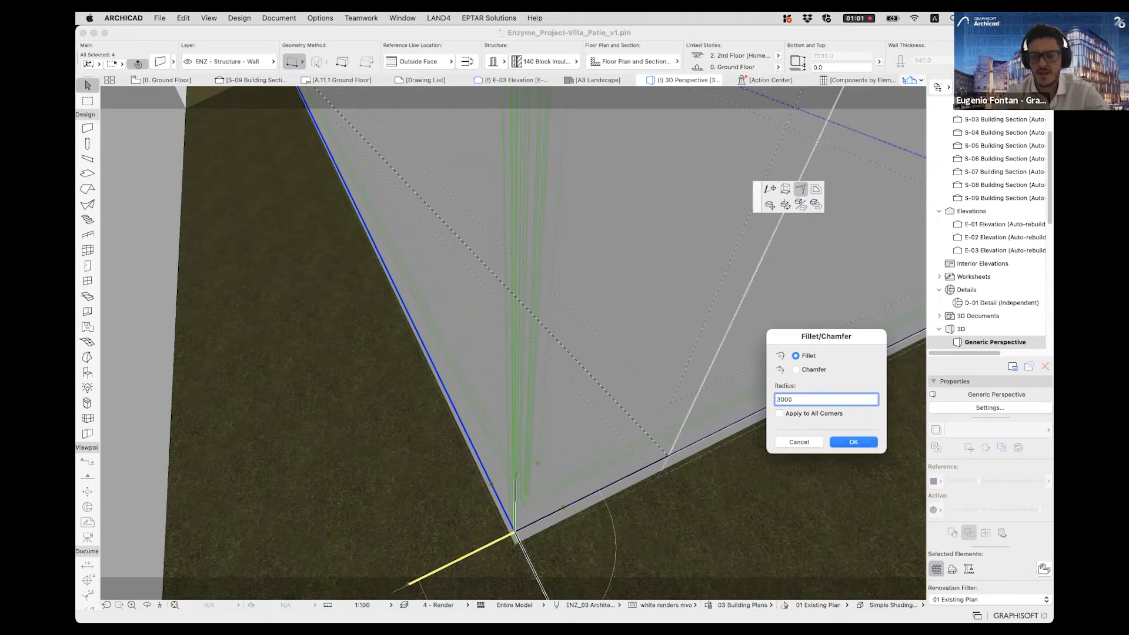
key(Return)
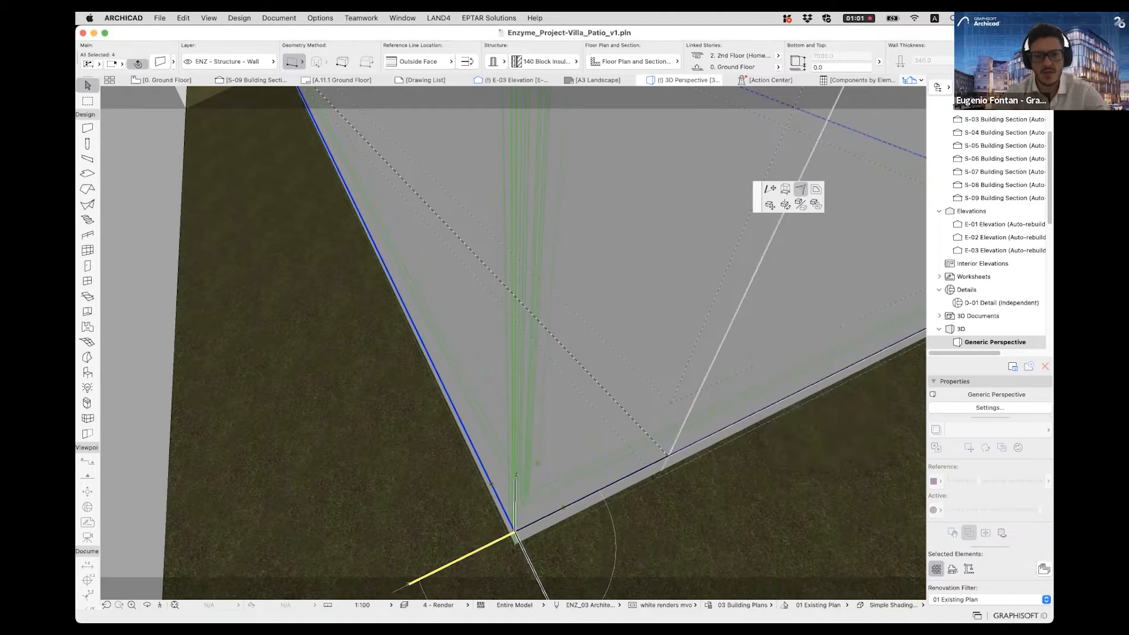
key(Escape)
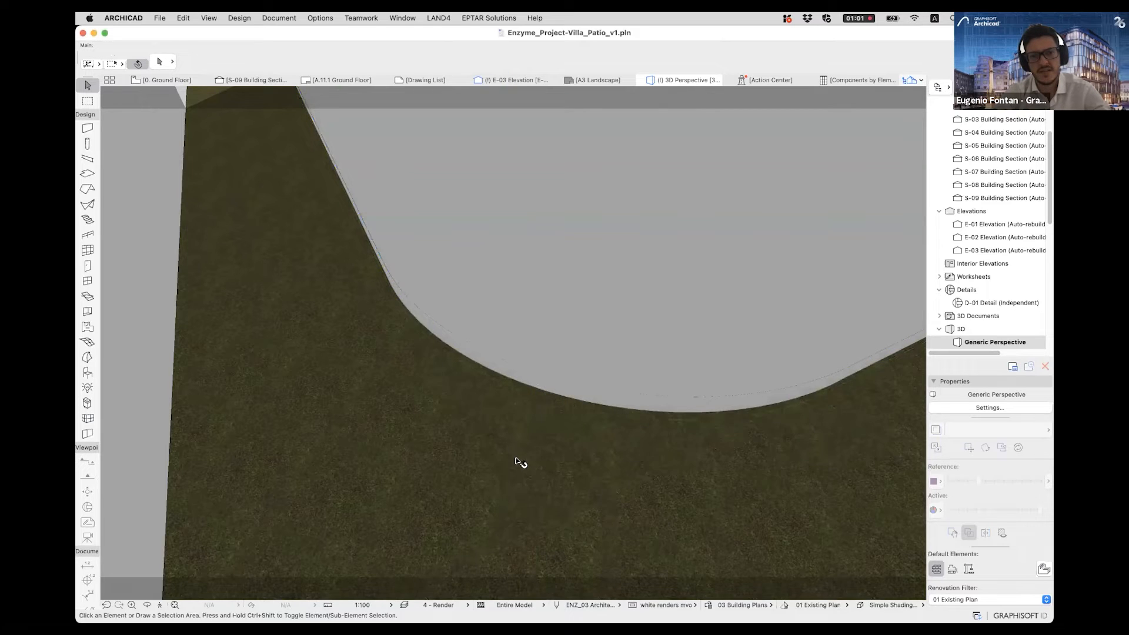
- Examine the rounded corner of the roof, slab and walls from above and from ground level
scroll(516, 463, down, 5)
scroll(518, 463, down, 5)
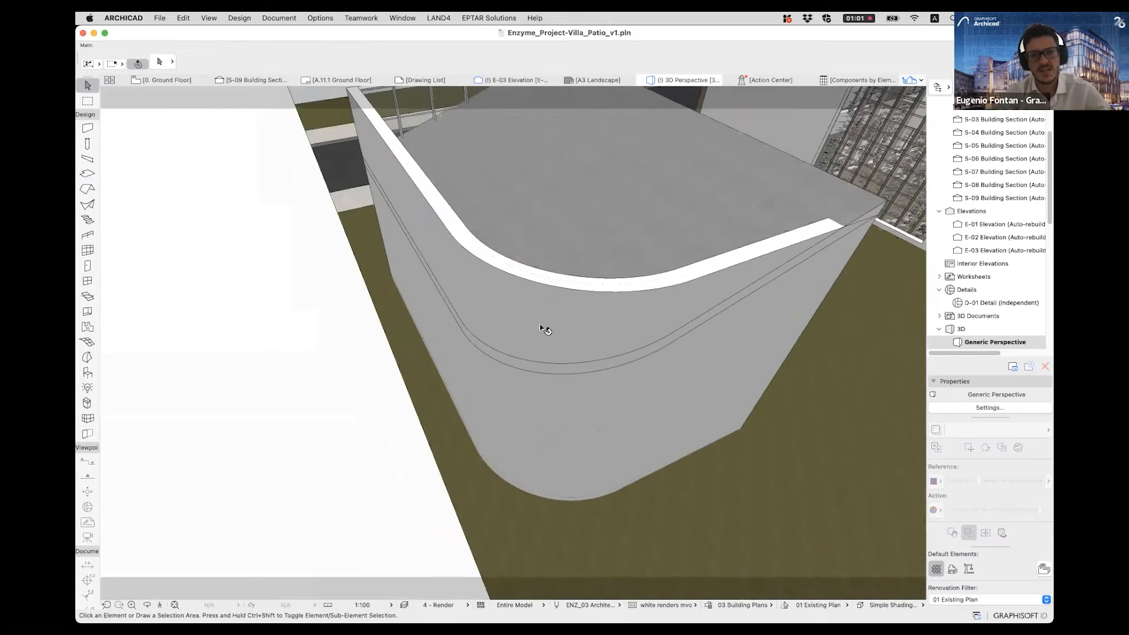
click(542, 327)
click(568, 243)
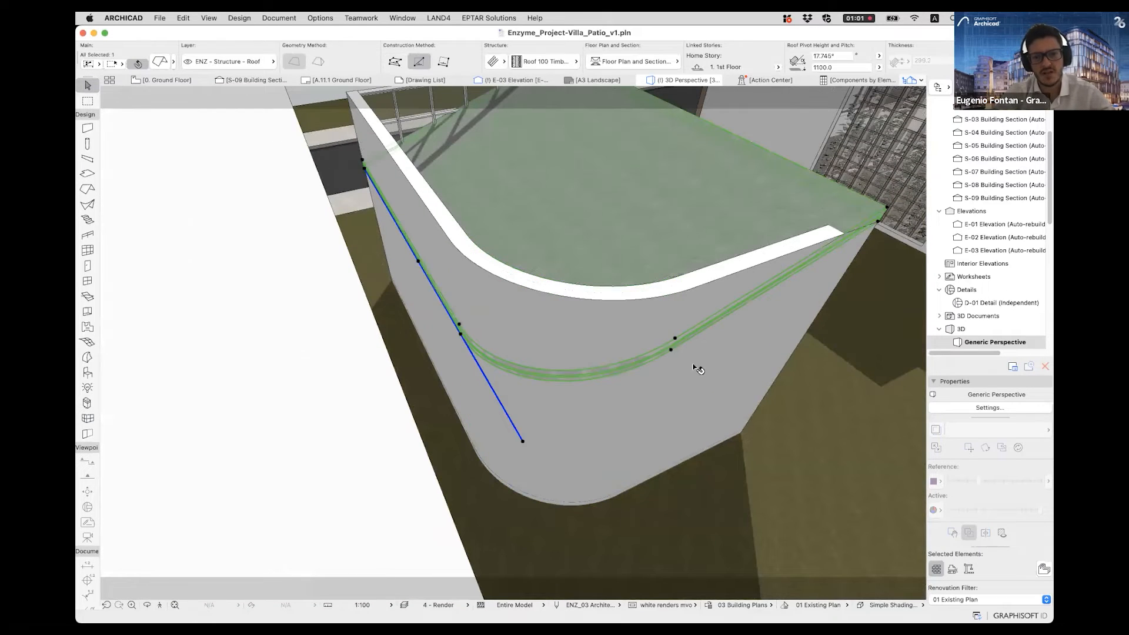
key(Escape)
shift+middle_drag(632, 416, 362, 363)
click(475, 368)
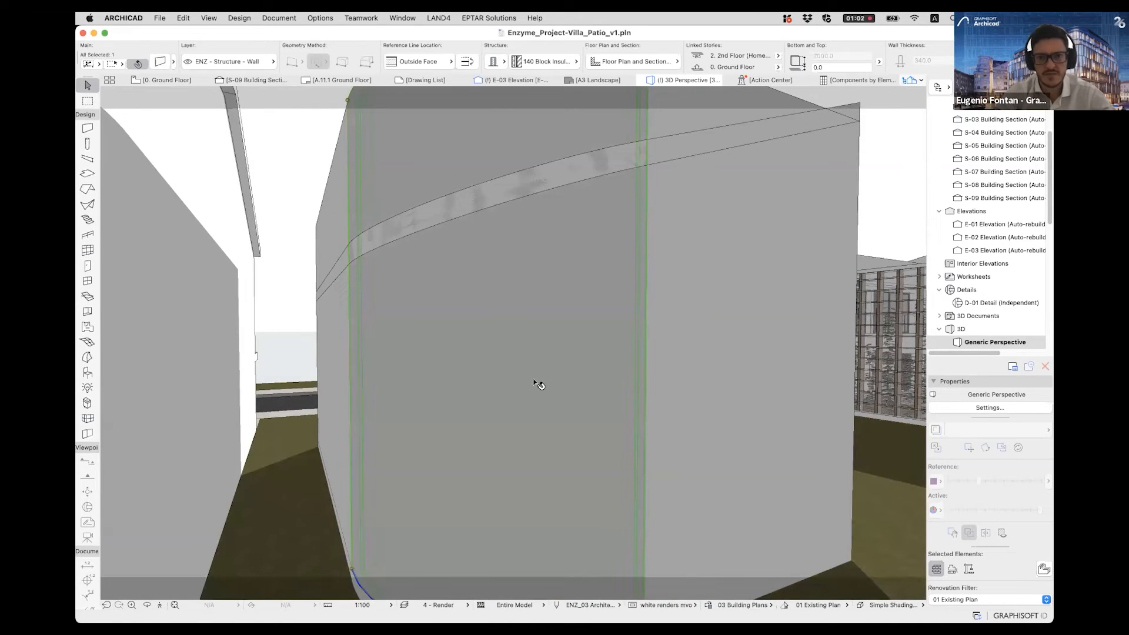
key(Escape)
mouse_move(505, 362)
shift+middle_down()
mouse_move(486, 255)
mouse_move(474, 284)
mouse_move(519, 303)
mouse_move(487, 353)
shift+middle_up()
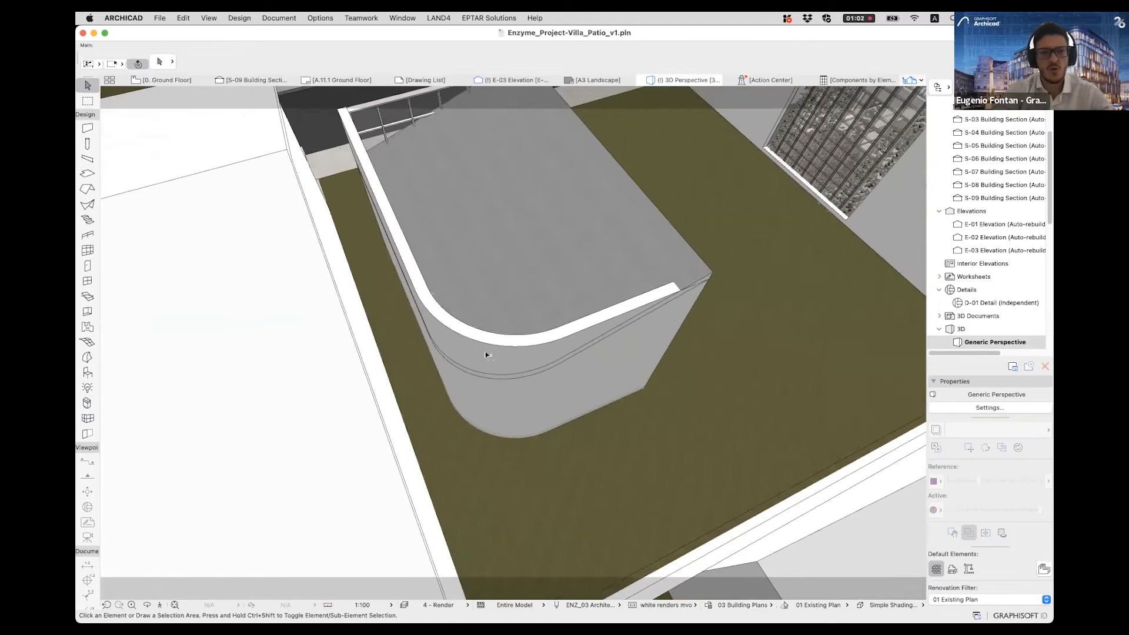
- Change the curved wall and its two adjoining straight walls to slanted with an 85° slant angle
click(486, 354)
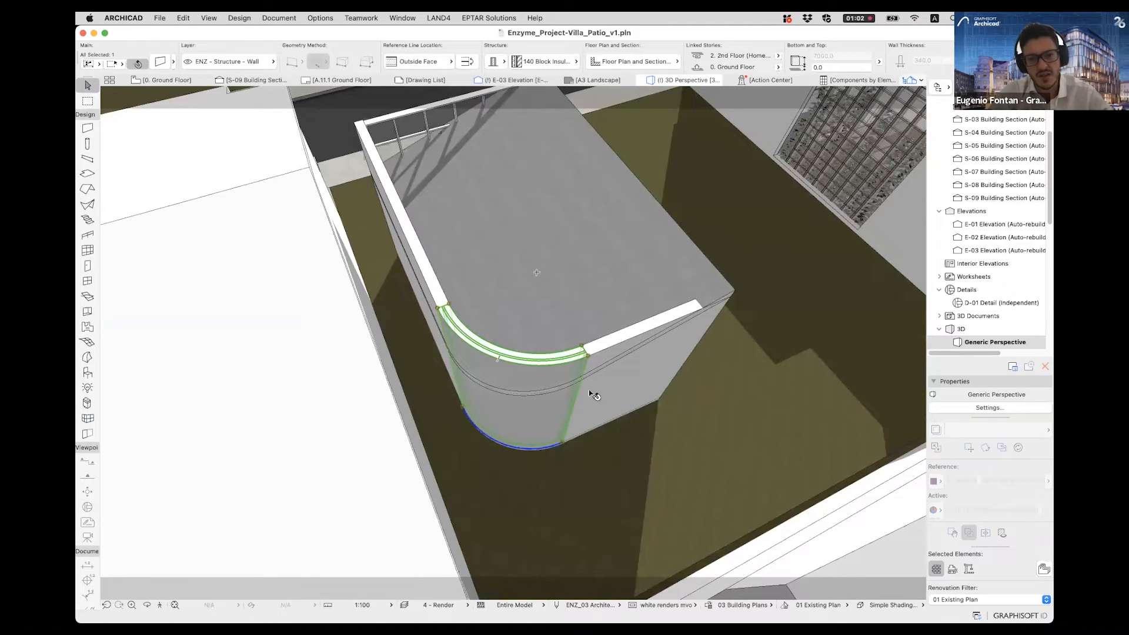
shift+middle_drag(476, 340, 573, 320)
shift+click(580, 352)
shift+click(468, 248)
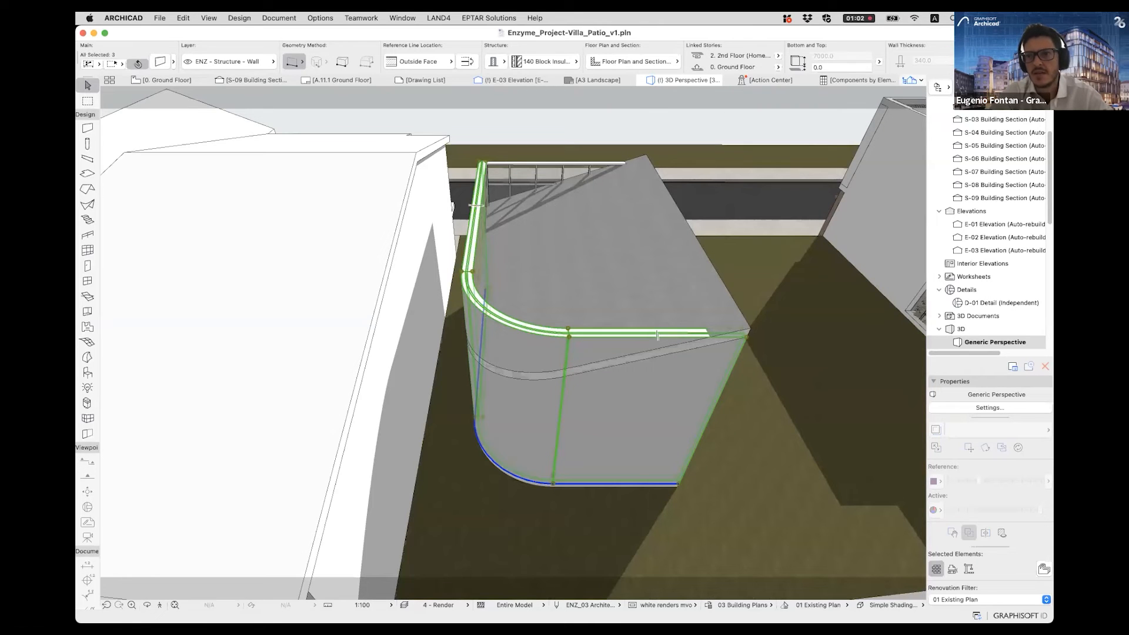
scroll(506, 61, right, 3)
click(884, 64)
click(909, 63)
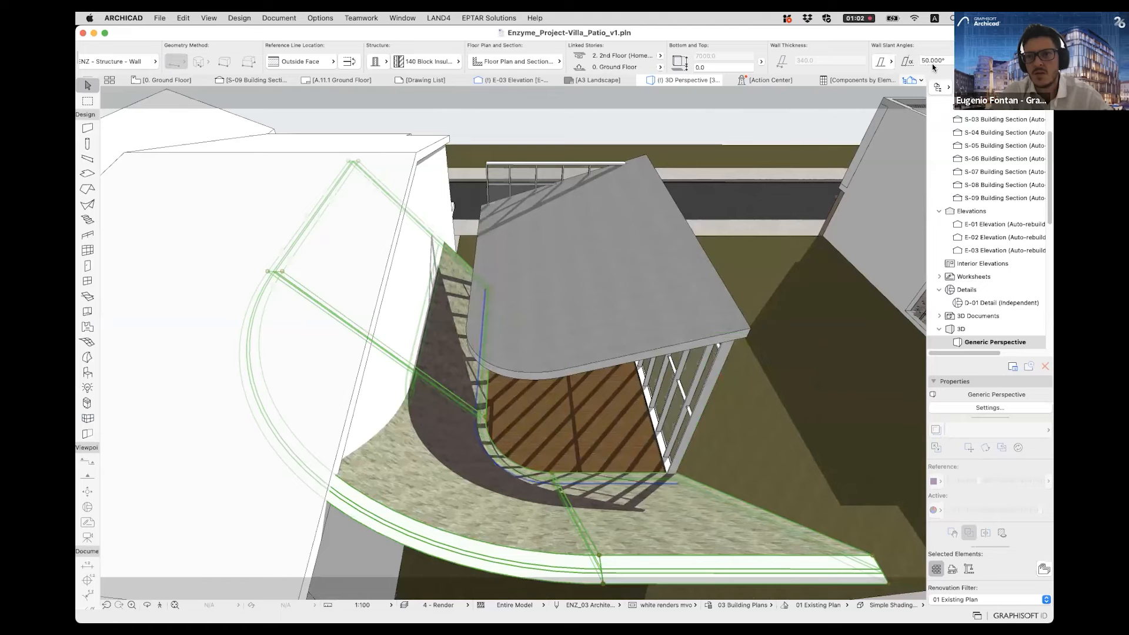
click(947, 60)
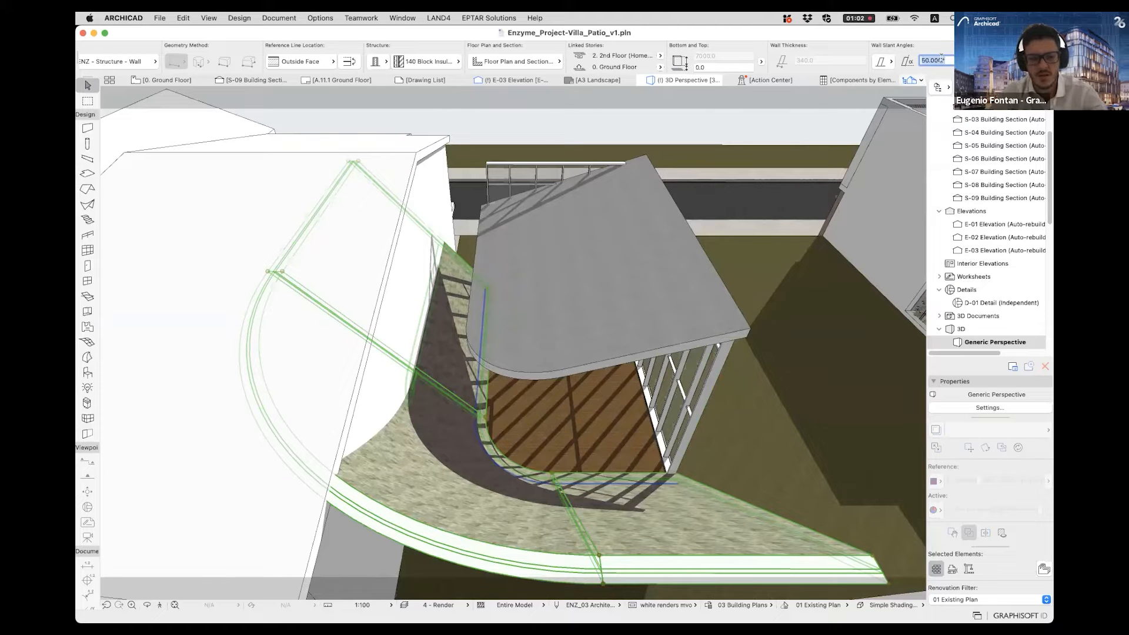
text(85)
key(Return)
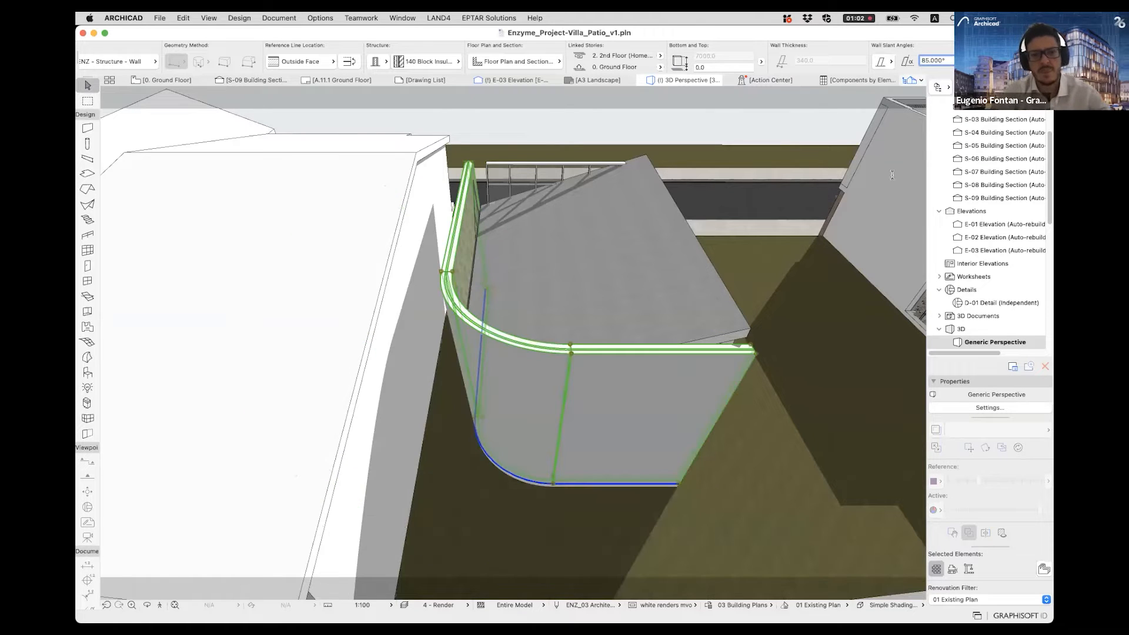
- Inspect the slanted walls and undo their slant changes
shift+middle_drag(582, 382, 519, 331)
shift+middle_drag(568, 370, 552, 336)
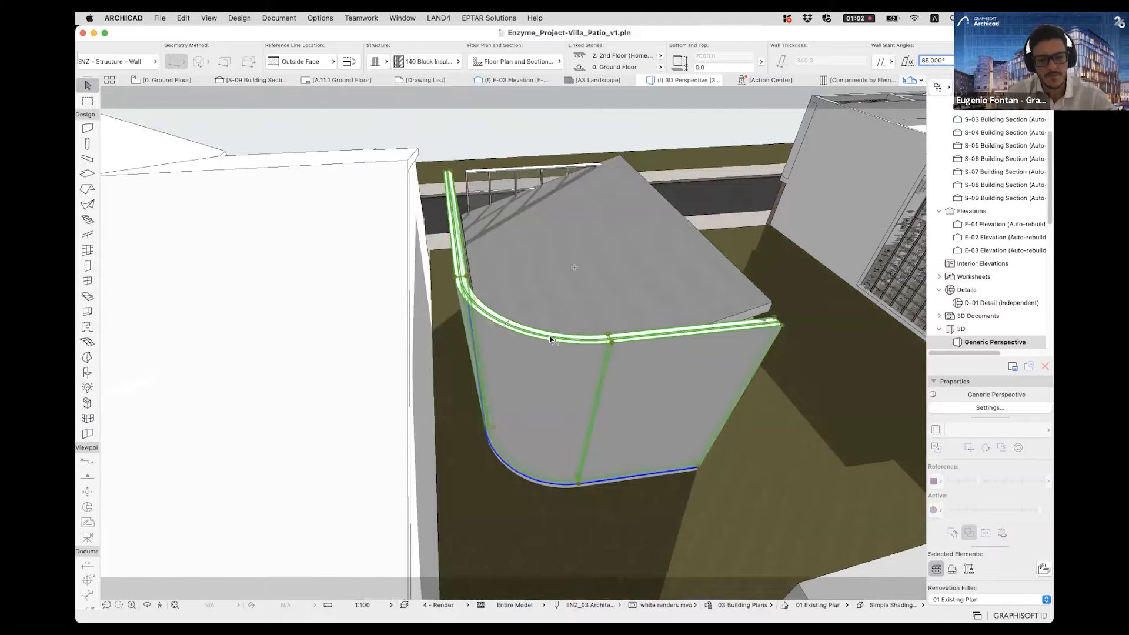
key(super+z)
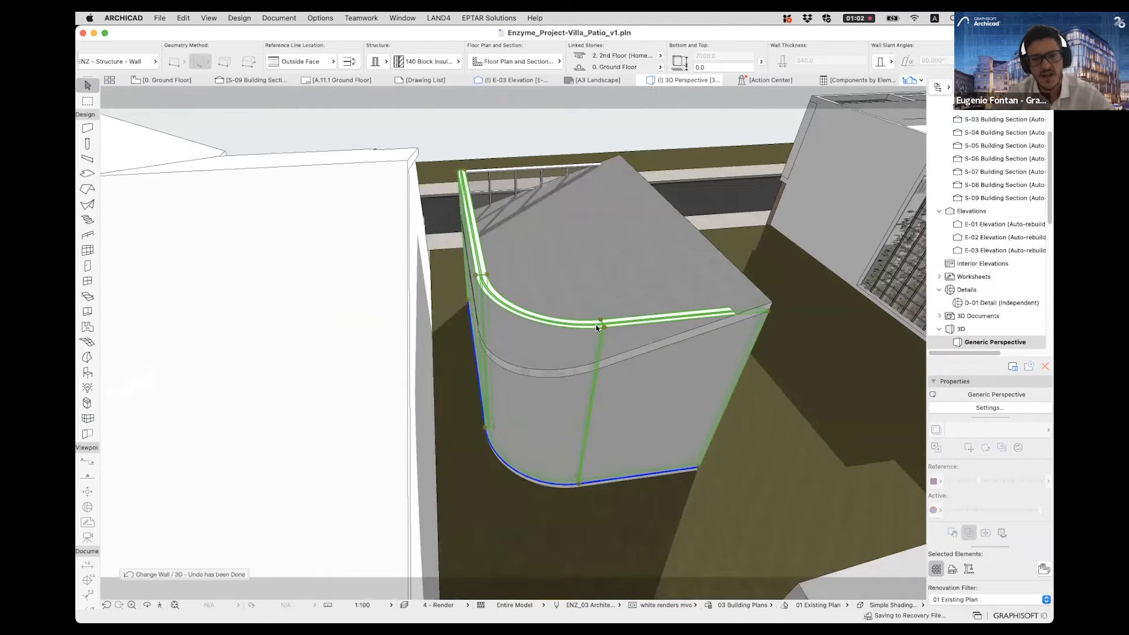
- Trim the curved wall and its two adjoining straight walls to the pitched roof, keeping the wall parts below it
click(478, 263)
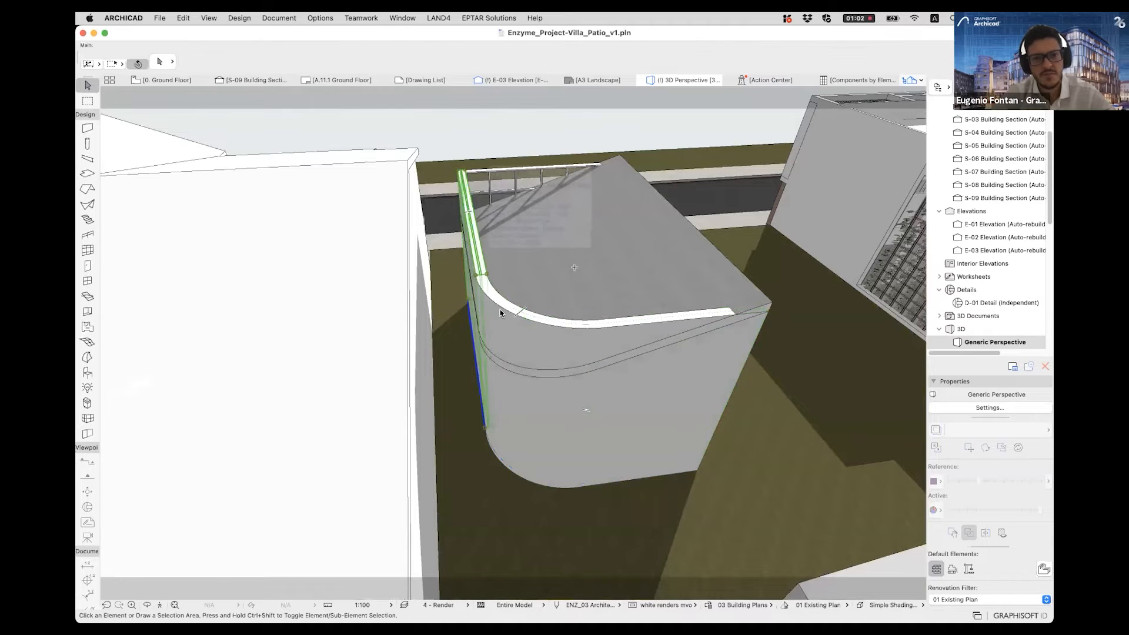
shift+click(566, 361)
shift+click(634, 330)
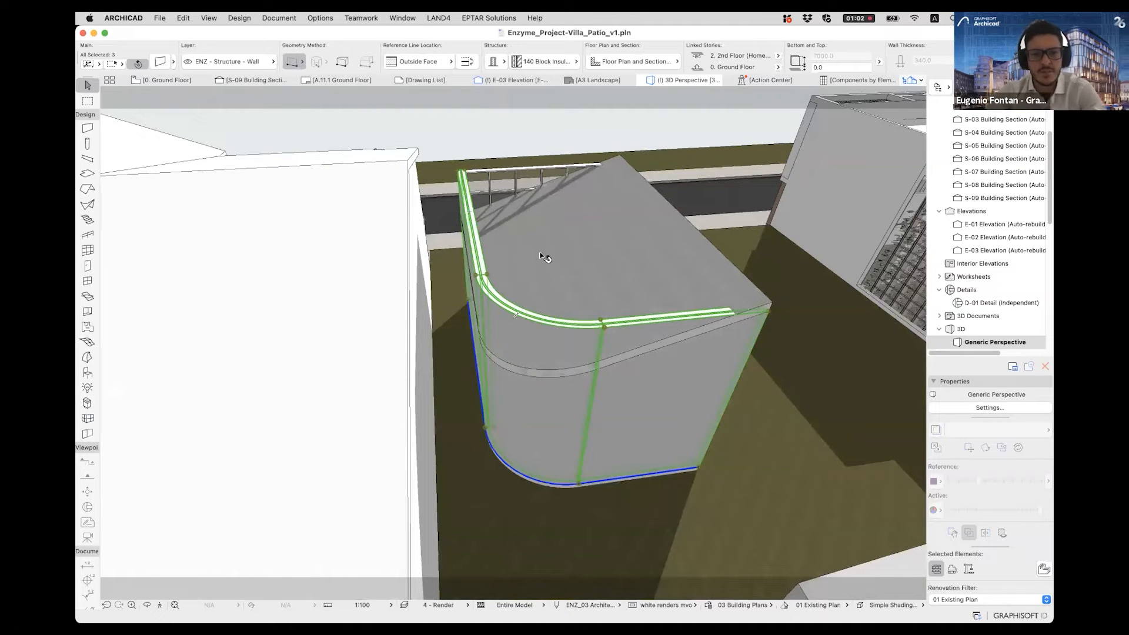
right_click(537, 327)
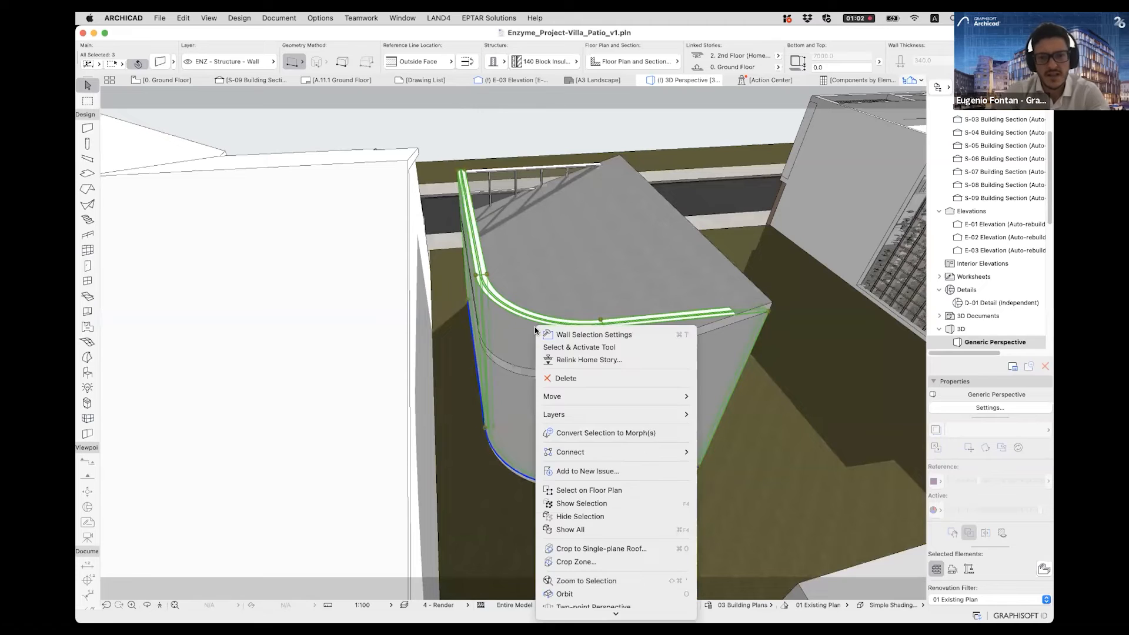
mouse_move(573, 453)
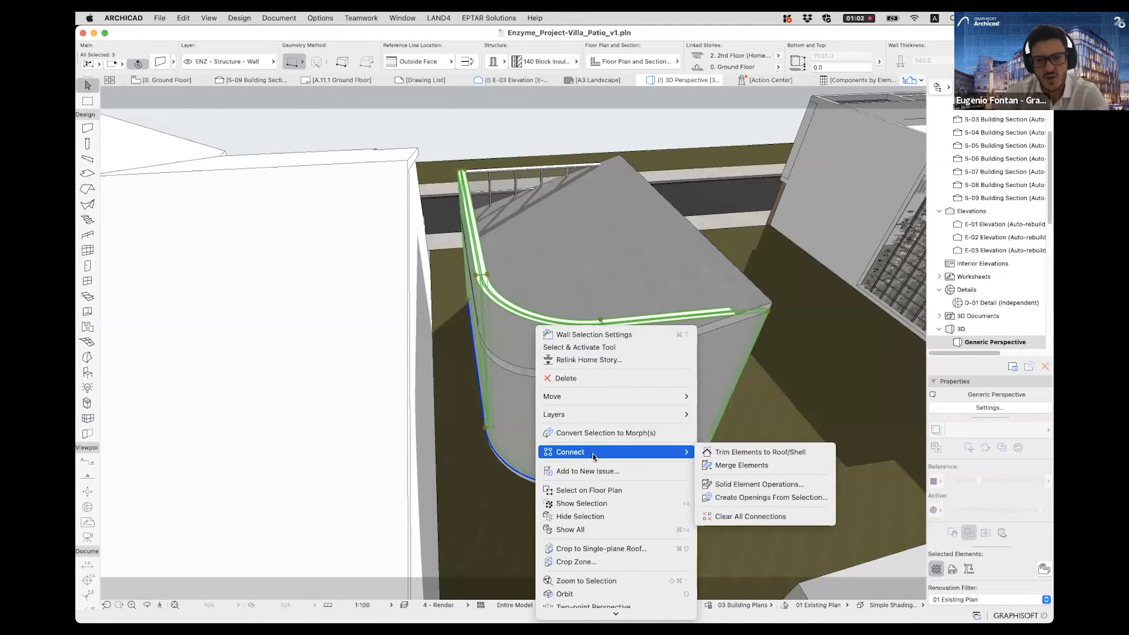
click(791, 456)
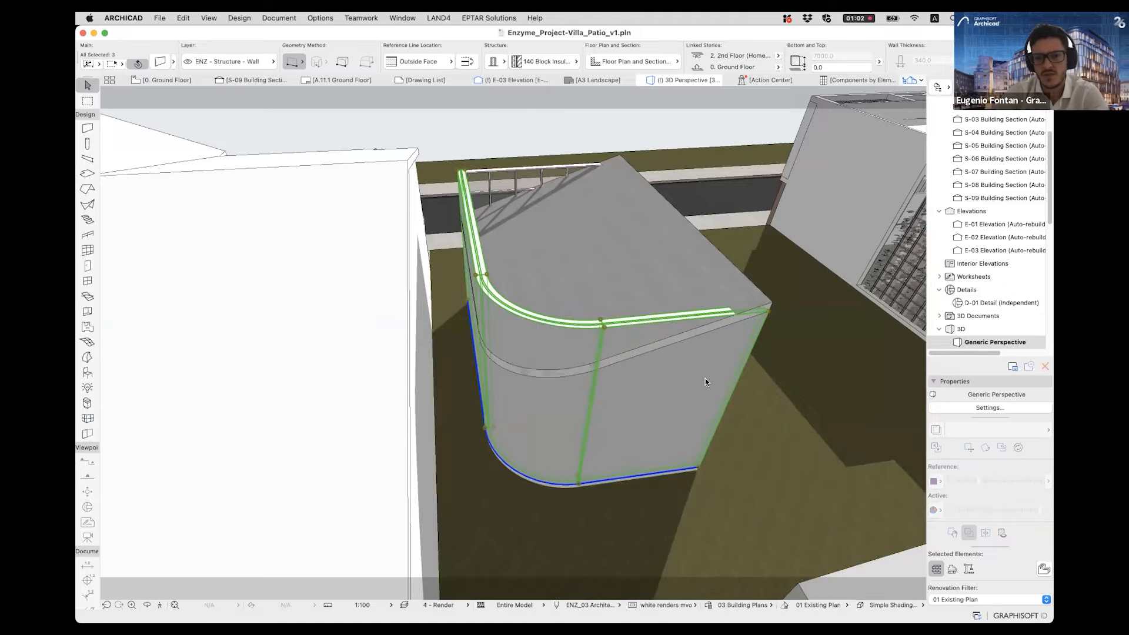
click(630, 303)
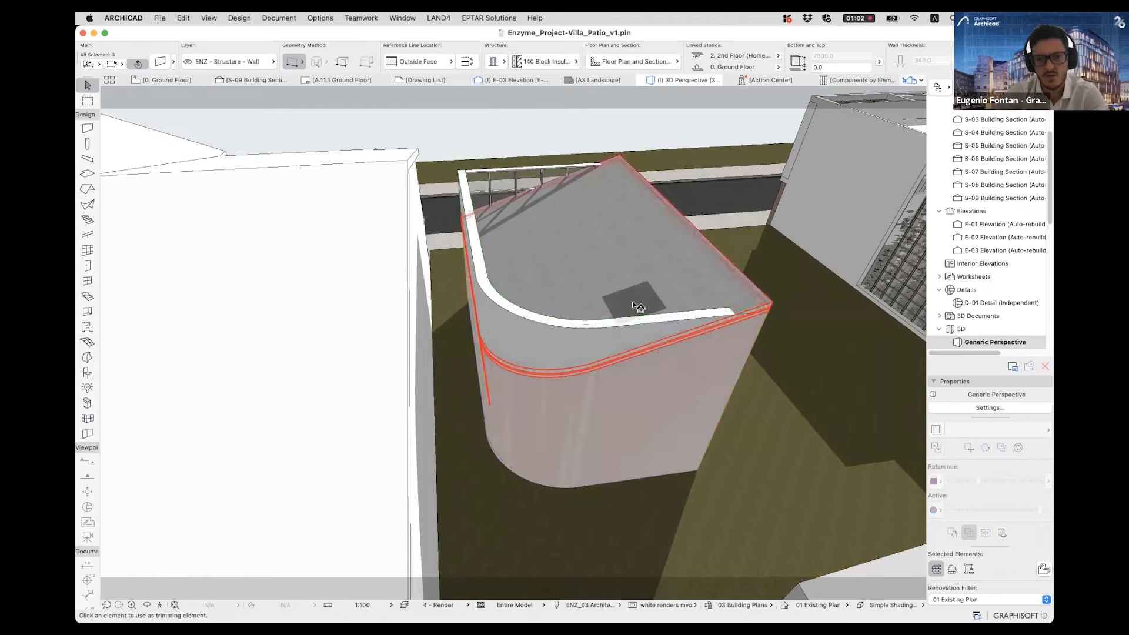
click(638, 306)
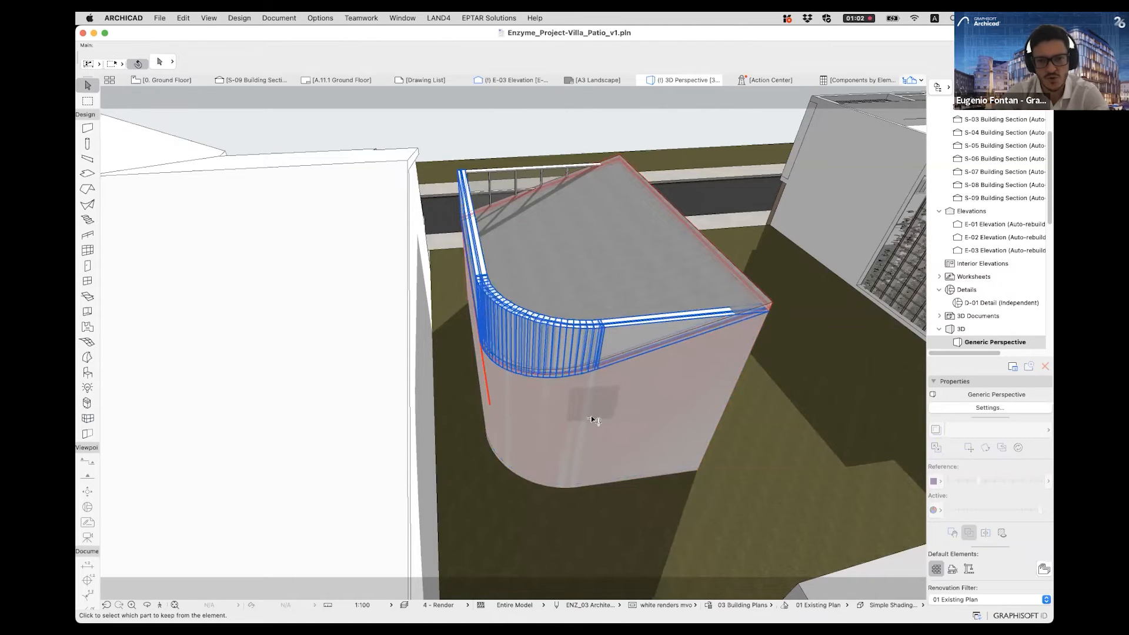
scroll(572, 424, up, 3)
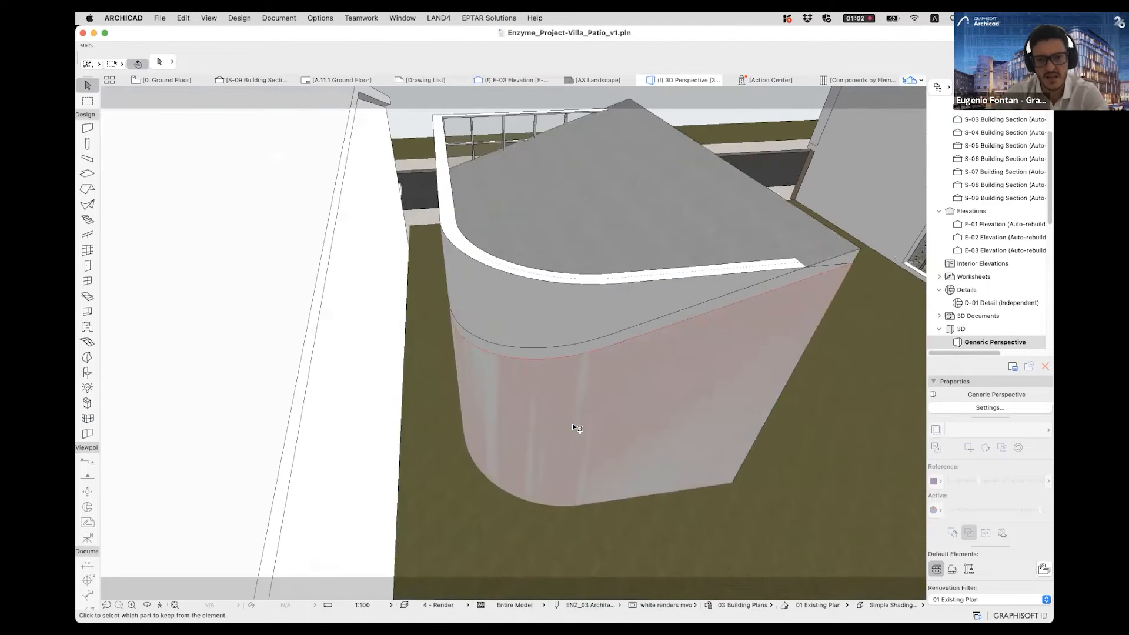
scroll(573, 423, up, 2)
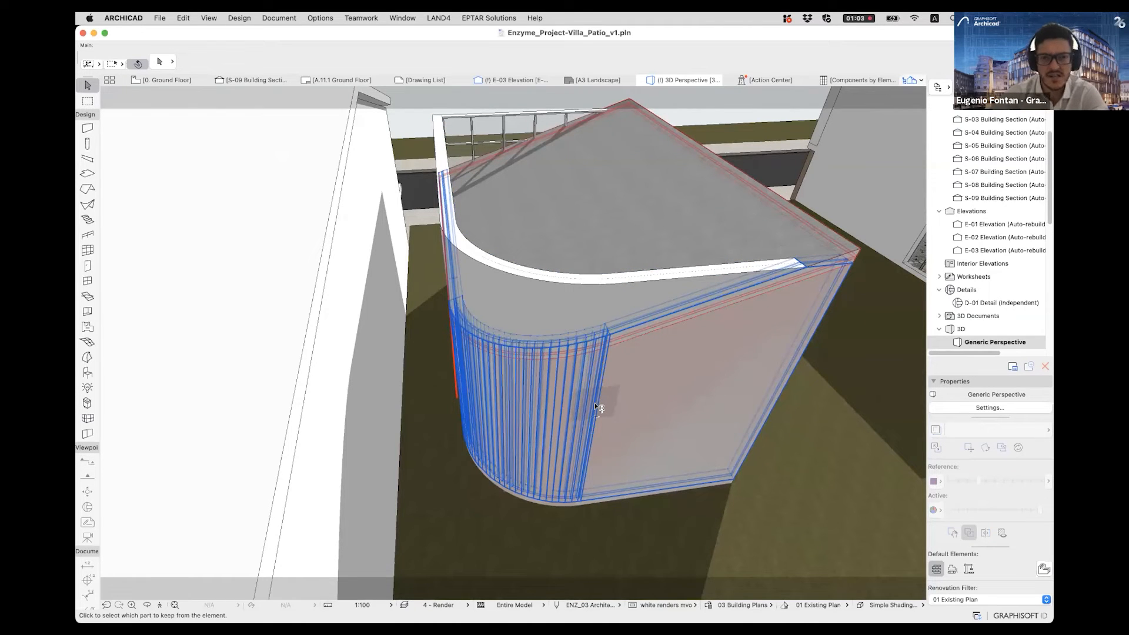
click(599, 407)
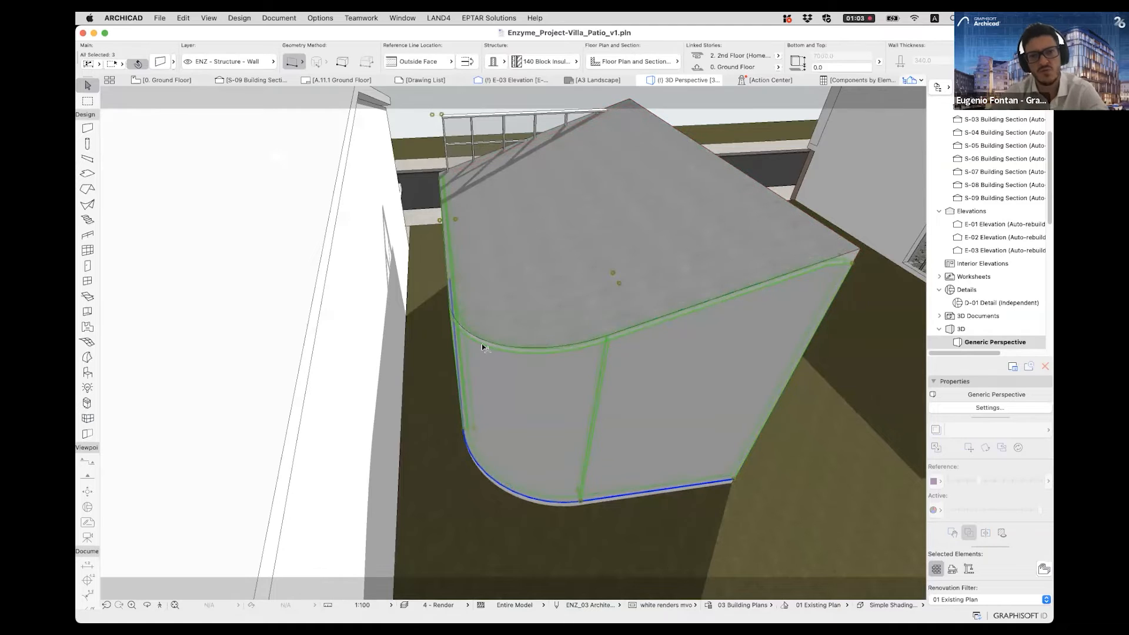
- Clear the selection and examine the trimmed walls and roof from around the pavilion
key(Escape)
scroll(543, 425, up, 5)
mouse_move(544, 425)
shift+middle_down()
mouse_move(535, 351)
mouse_move(590, 331)
mouse_move(504, 336)
mouse_move(577, 399)
mouse_move(320, 310)
mouse_move(369, 298)
mouse_move(537, 320)
mouse_move(504, 293)
mouse_move(587, 277)
mouse_move(479, 383)
mouse_move(542, 262)
mouse_move(313, 310)
mouse_move(459, 298)
mouse_move(277, 303)
mouse_move(676, 315)
mouse_move(471, 335)
mouse_move(669, 408)
mouse_move(493, 415)
mouse_move(557, 261)
mouse_move(353, 347)
mouse_move(580, 310)
mouse_move(316, 328)
mouse_move(759, 307)
mouse_move(551, 409)
mouse_move(435, 408)
mouse_move(461, 382)
mouse_move(516, 423)
mouse_move(556, 429)
shift+middle_up()
click(470, 333)
click(415, 302)
scroll(435, 406, down, 3)
scroll(435, 407, down, 4)
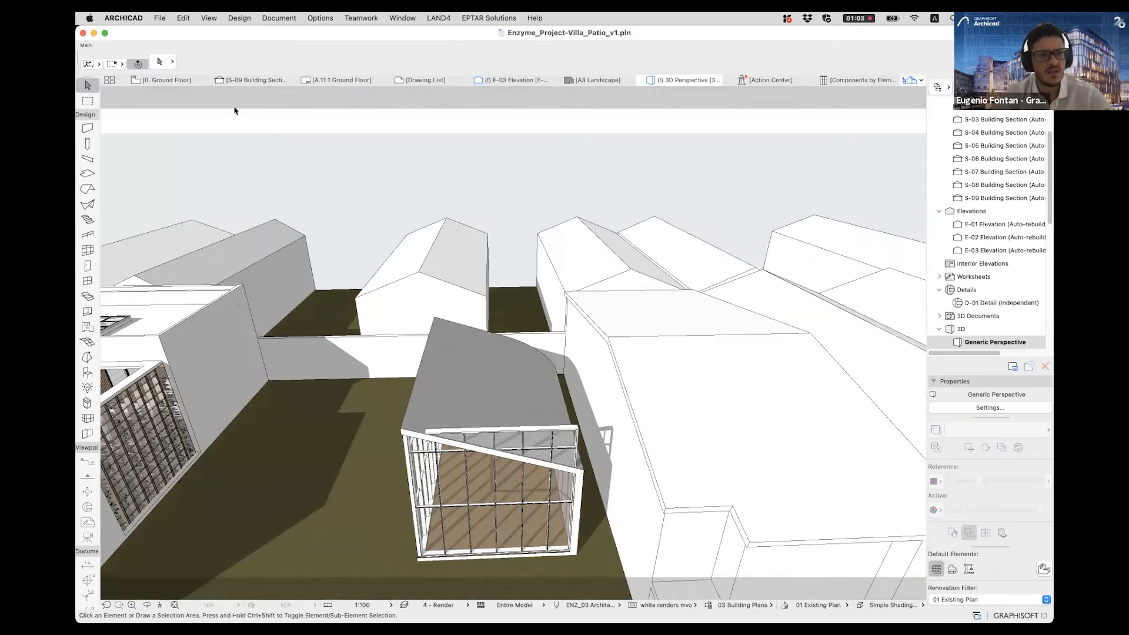
- Open building section S-09 and select the cut wall to inspect its layers where it meets the low end of the roof
click(253, 80)
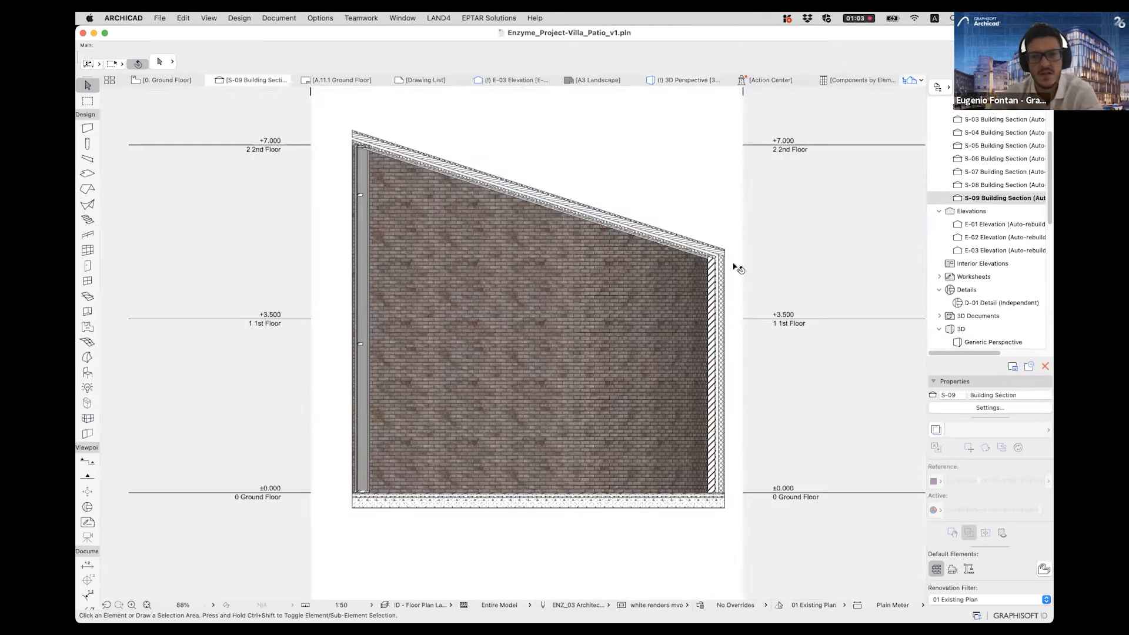
scroll(700, 265, up, 6)
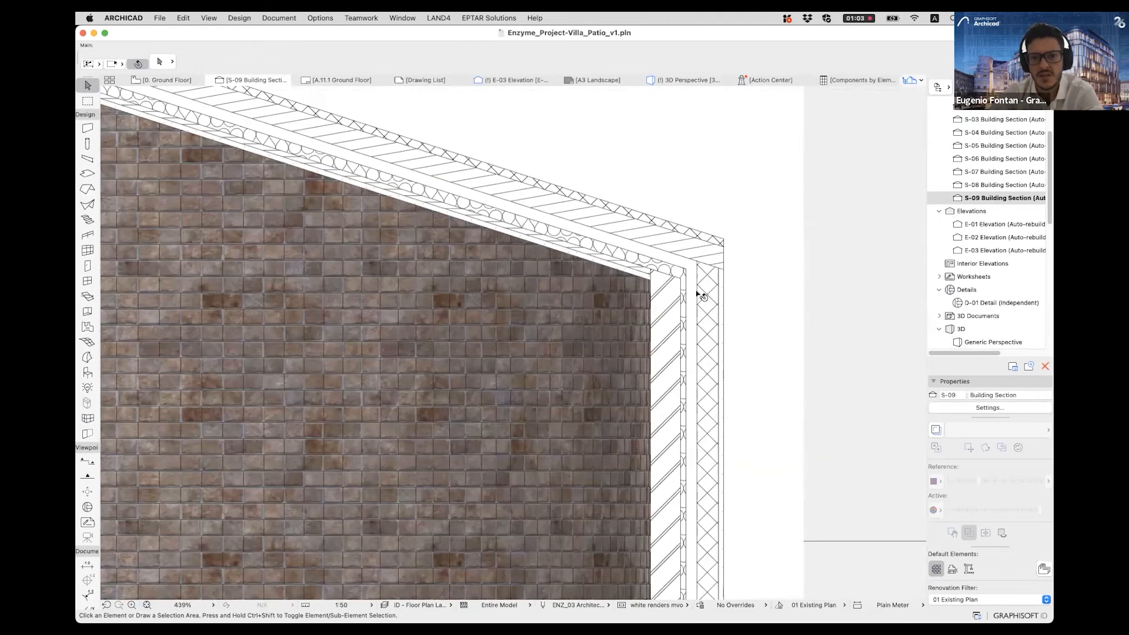
click(698, 297)
scroll(705, 283, up, 2)
click(564, 327)
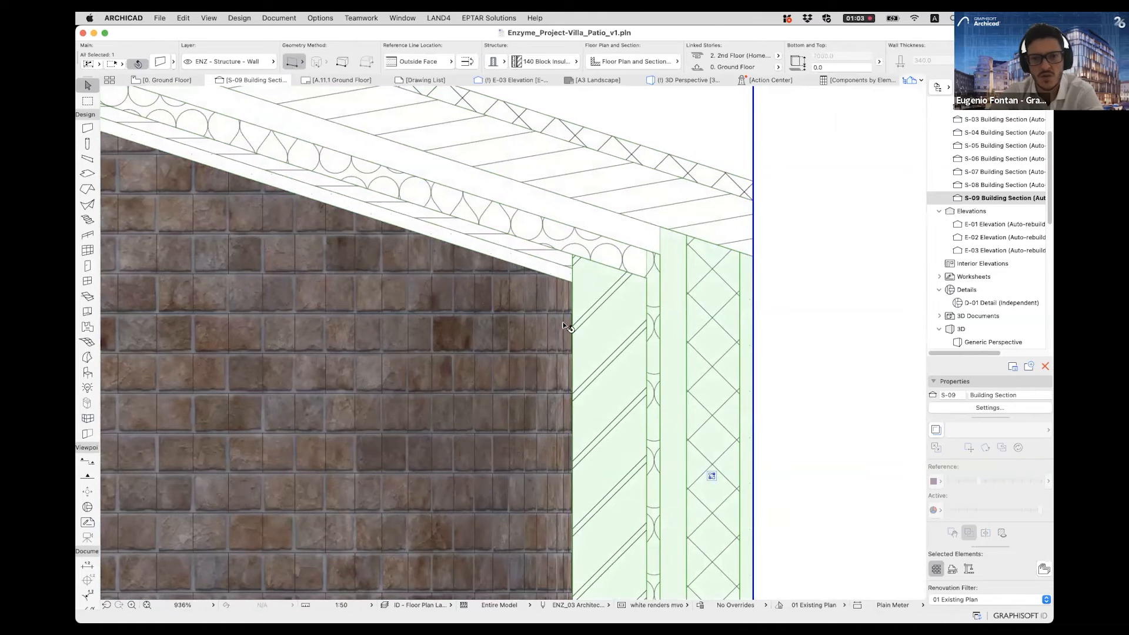
scroll(559, 328, up, 2)
right_click(555, 332)
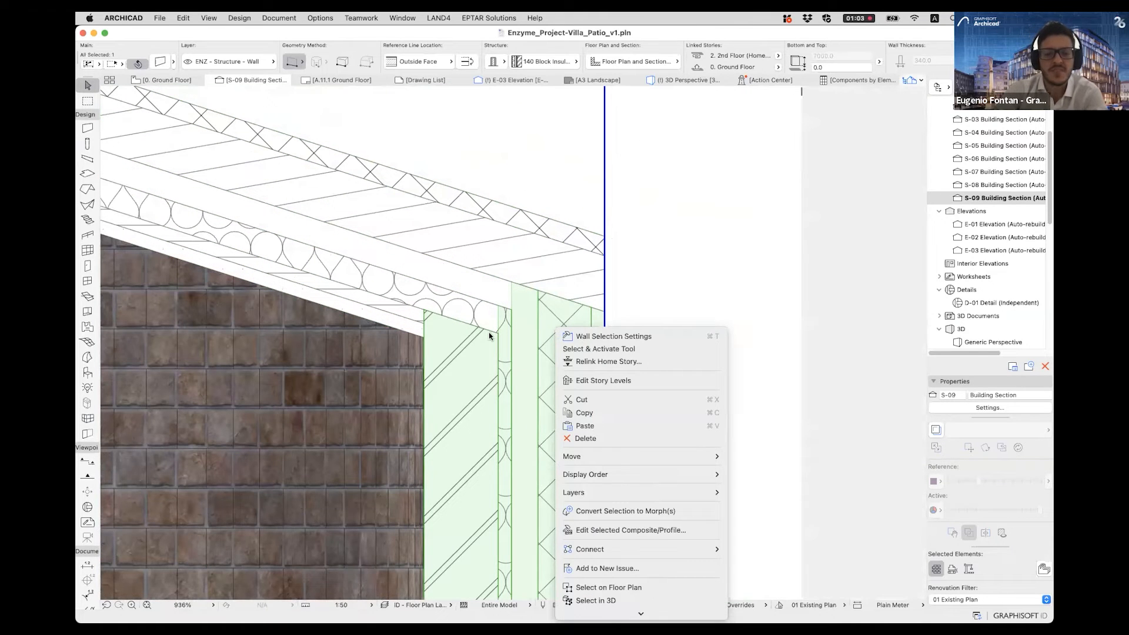
click(552, 338)
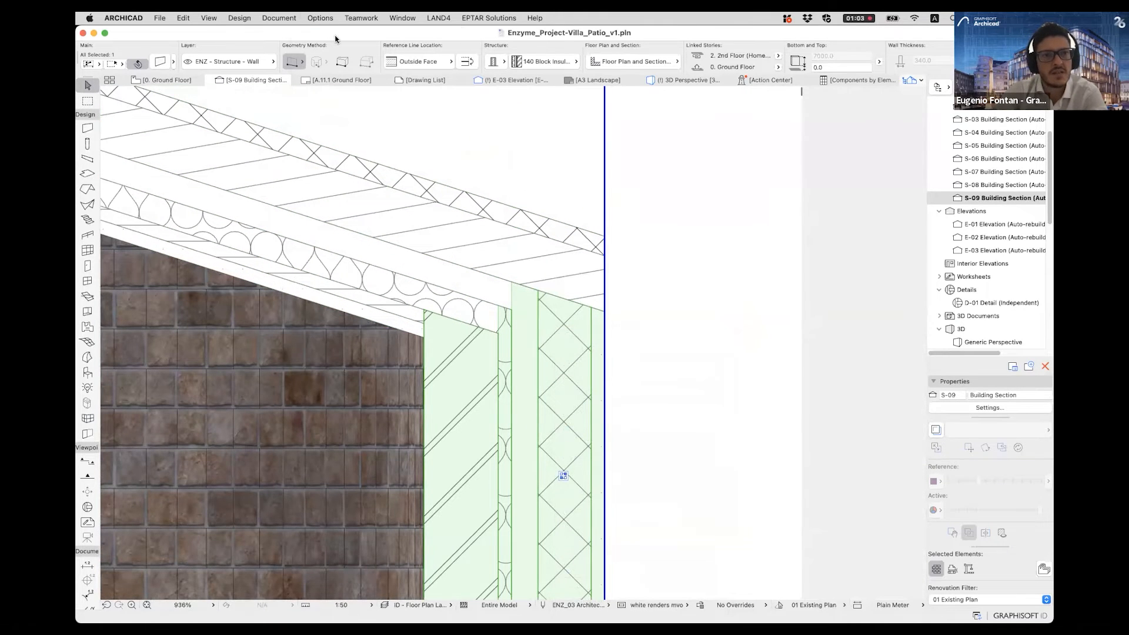
- Review the building materials list by intersection priority, comparing the selected wall's layers, and close it without changes
click(321, 18)
mouse_move(337, 35)
click(471, 99)
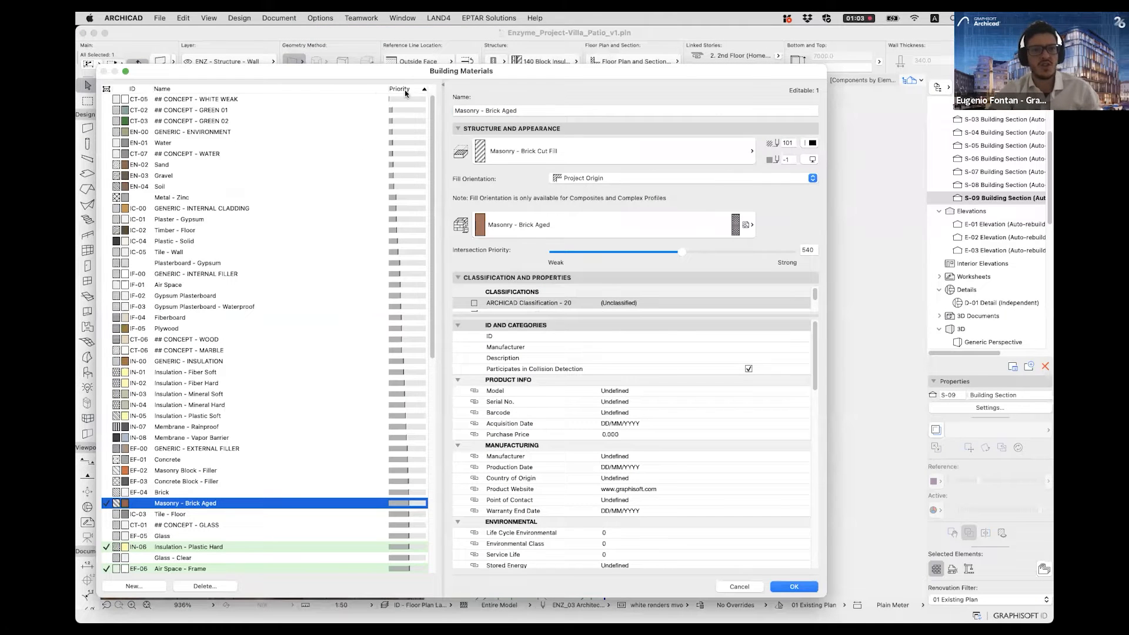
scroll(428, 210, down, 3)
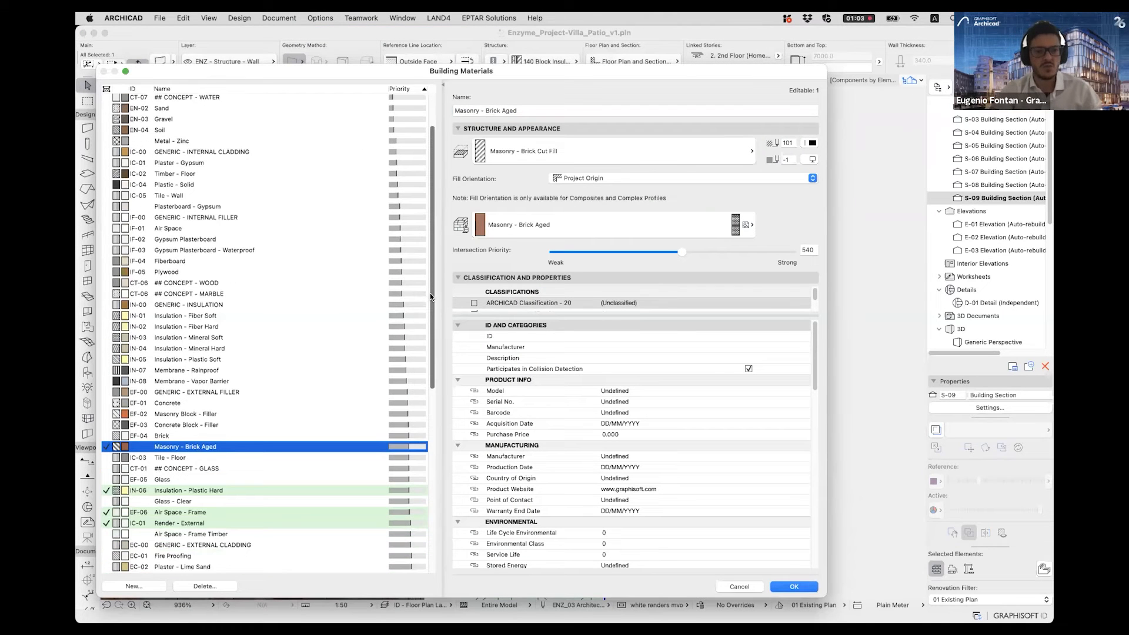
scroll(430, 296, down, 10)
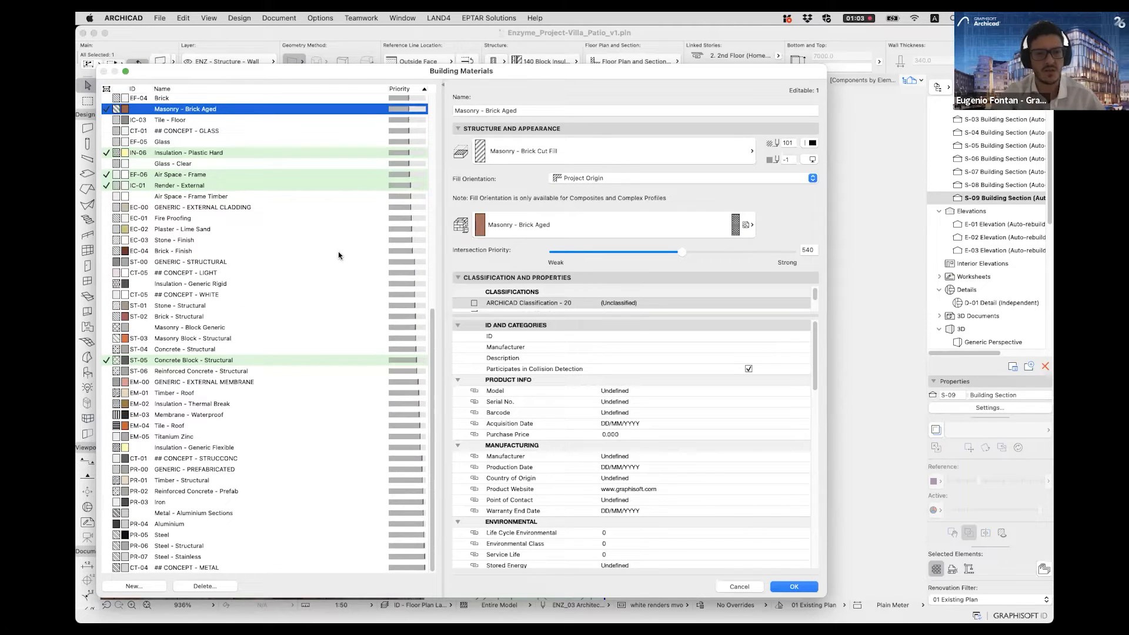
click(735, 586)
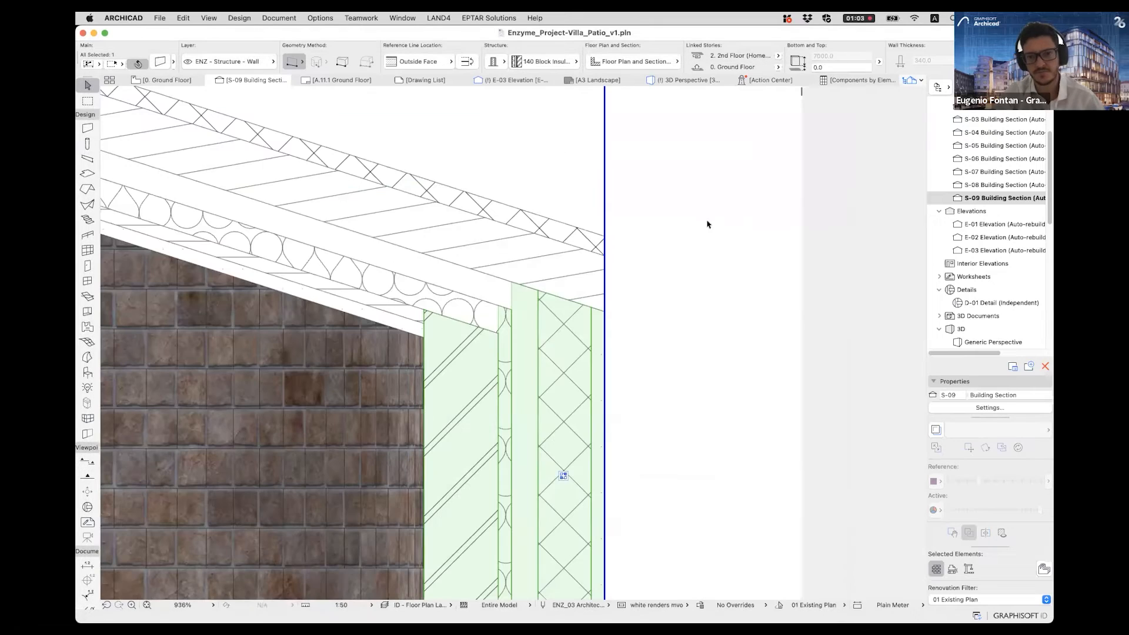
- Examine how the wall and roof layers join in the section, deselect the wall and view the whole section
scroll(515, 312, left, 3)
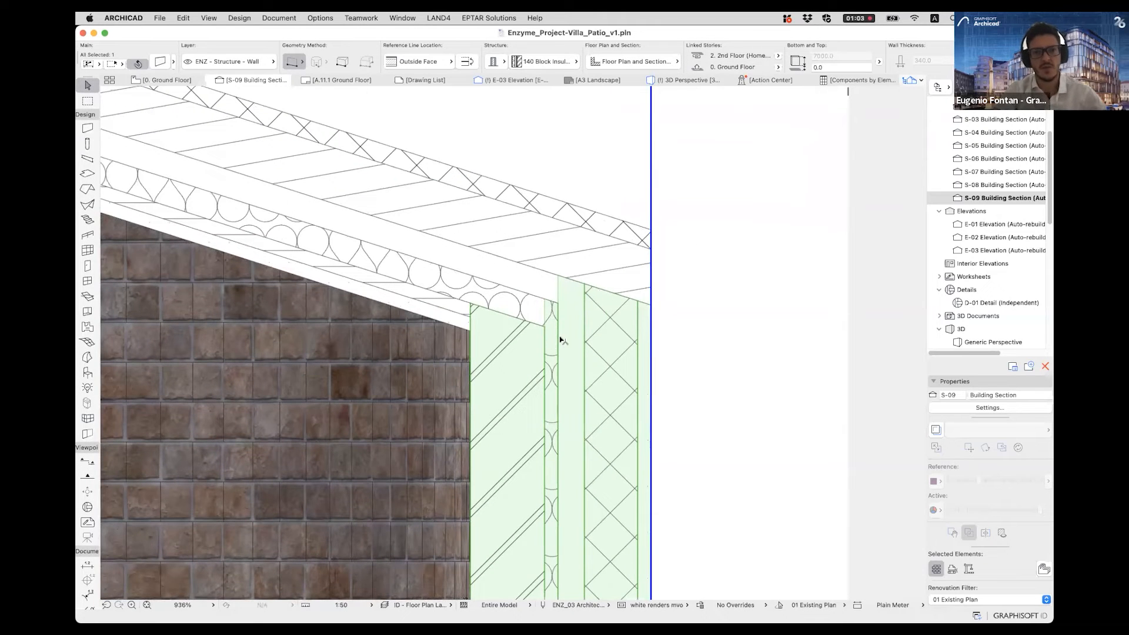
scroll(562, 340, up, 2)
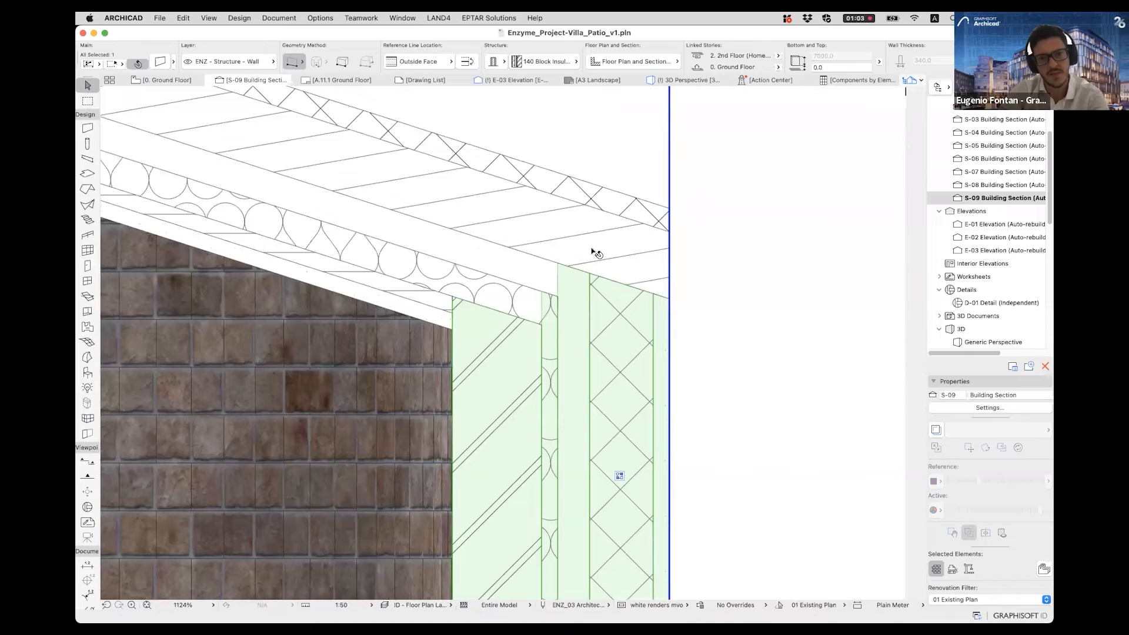
scroll(622, 259, down, 6)
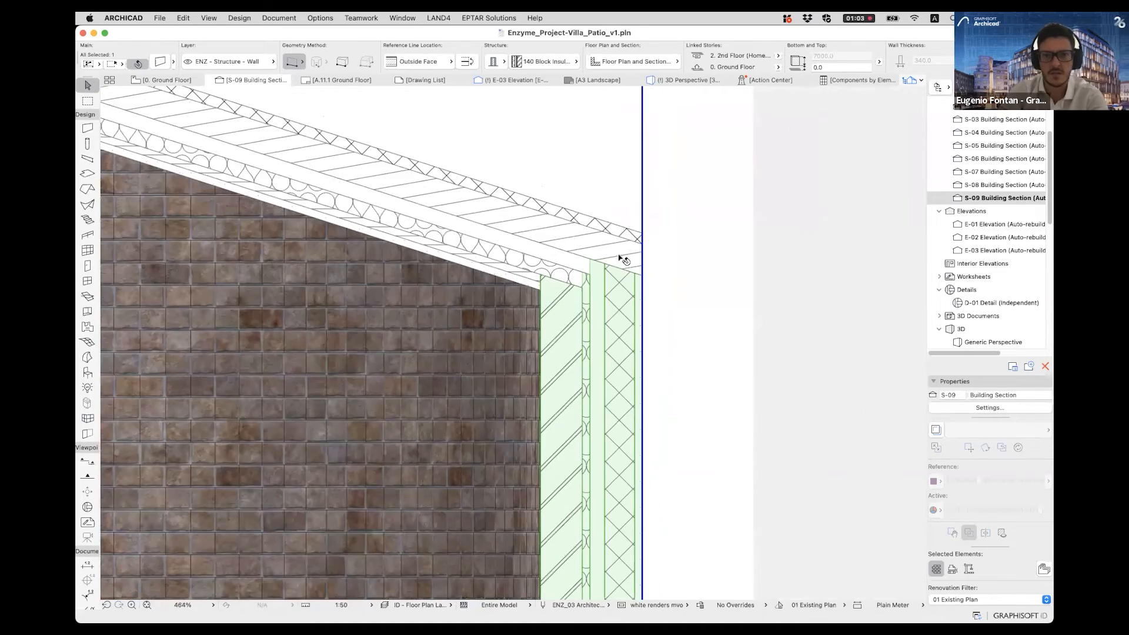
scroll(622, 259, down, 3)
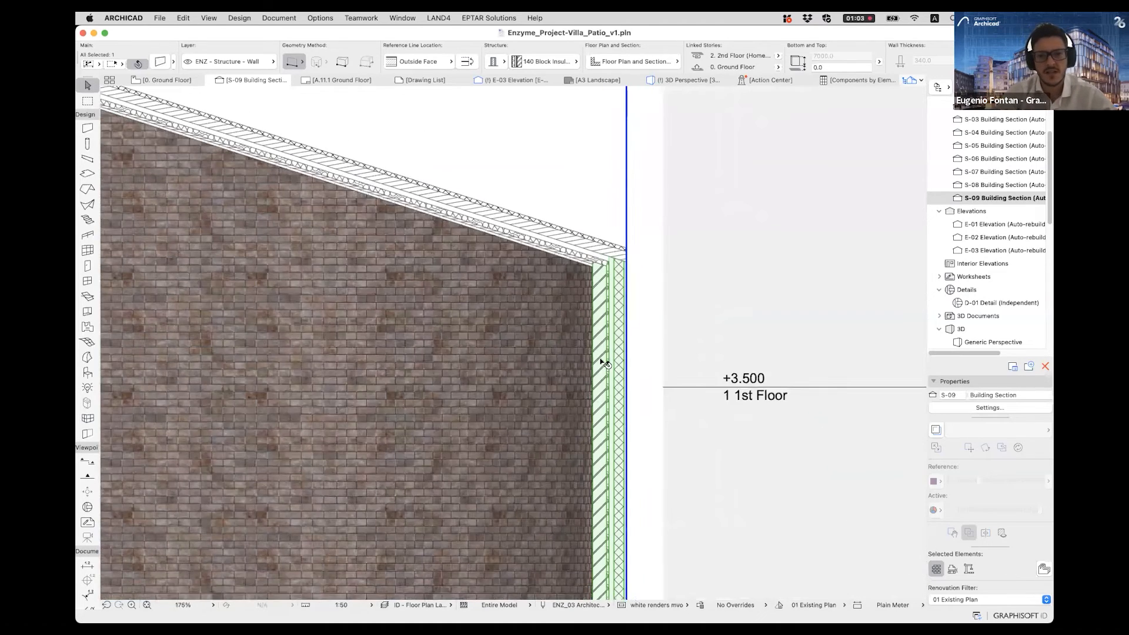
key(Escape)
scroll(561, 269, down, 2)
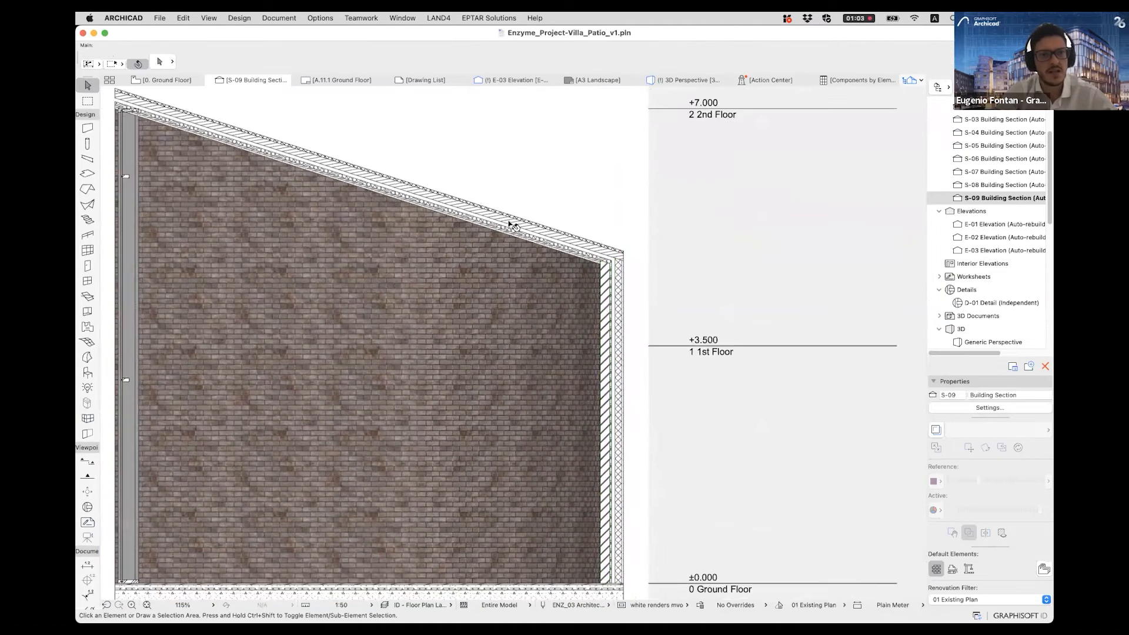
middle_drag(426, 100, 471, 101)
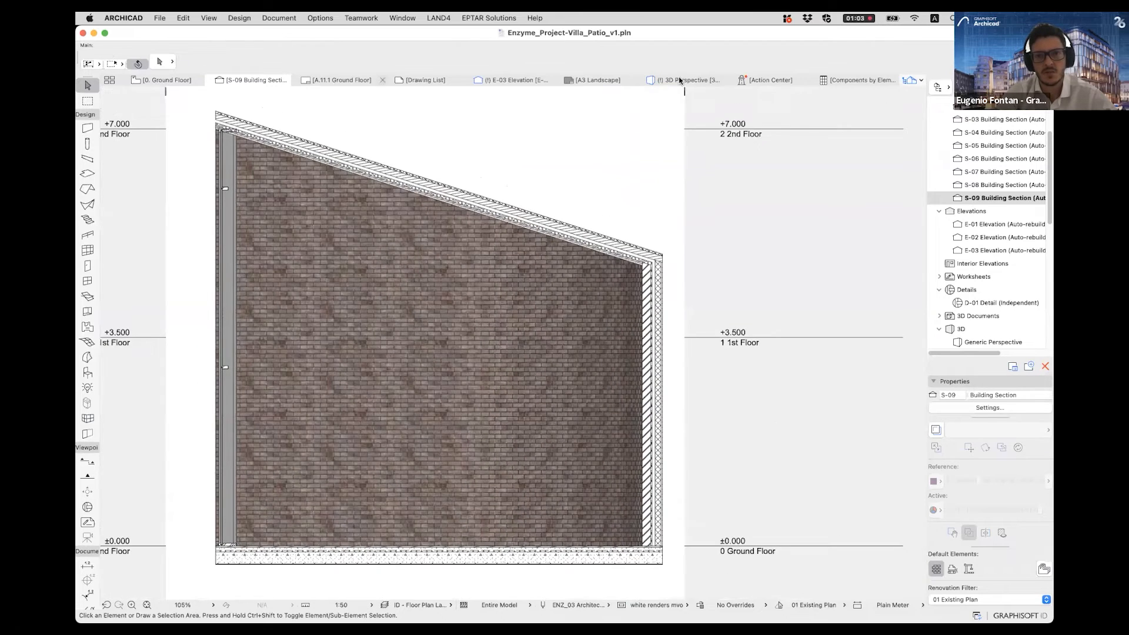
- Enter edit mode for the pavilion's curtain wall in the 3D perspective, showing the scheme grid and hiding frames, panels, junctions and accessories
click(680, 81)
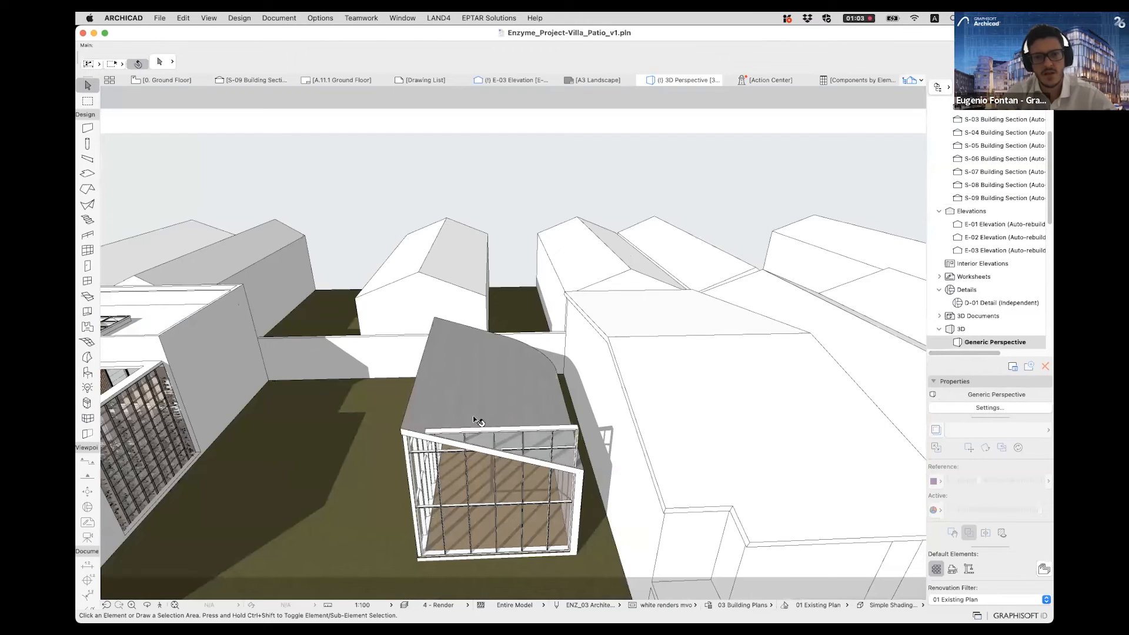
shift+middle_drag(473, 415, 573, 447)
click(564, 470)
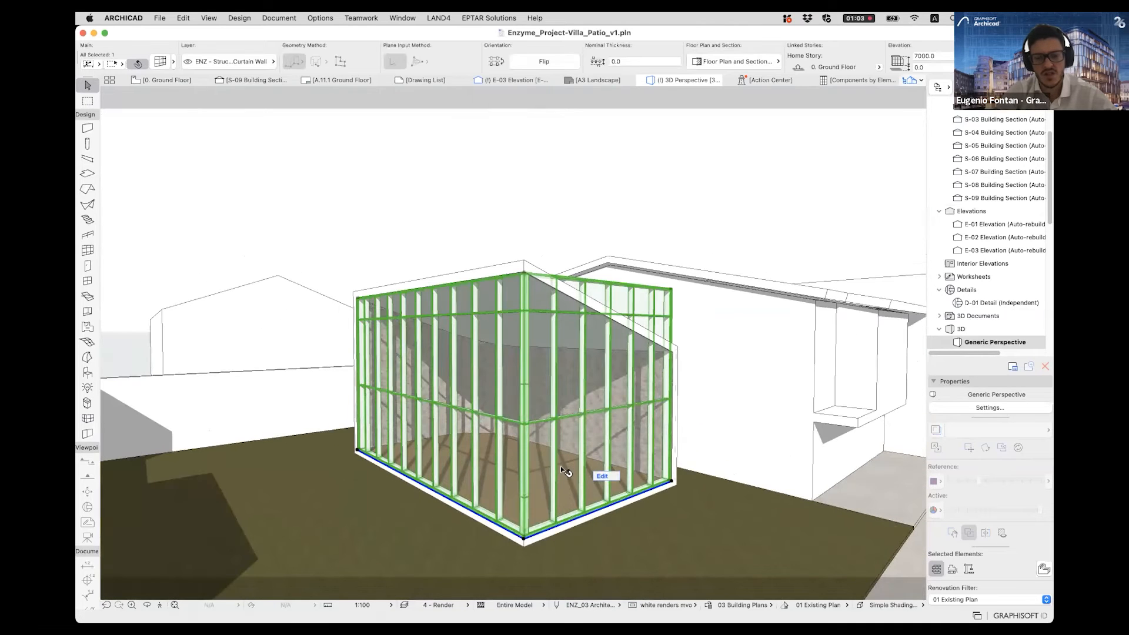
click(605, 475)
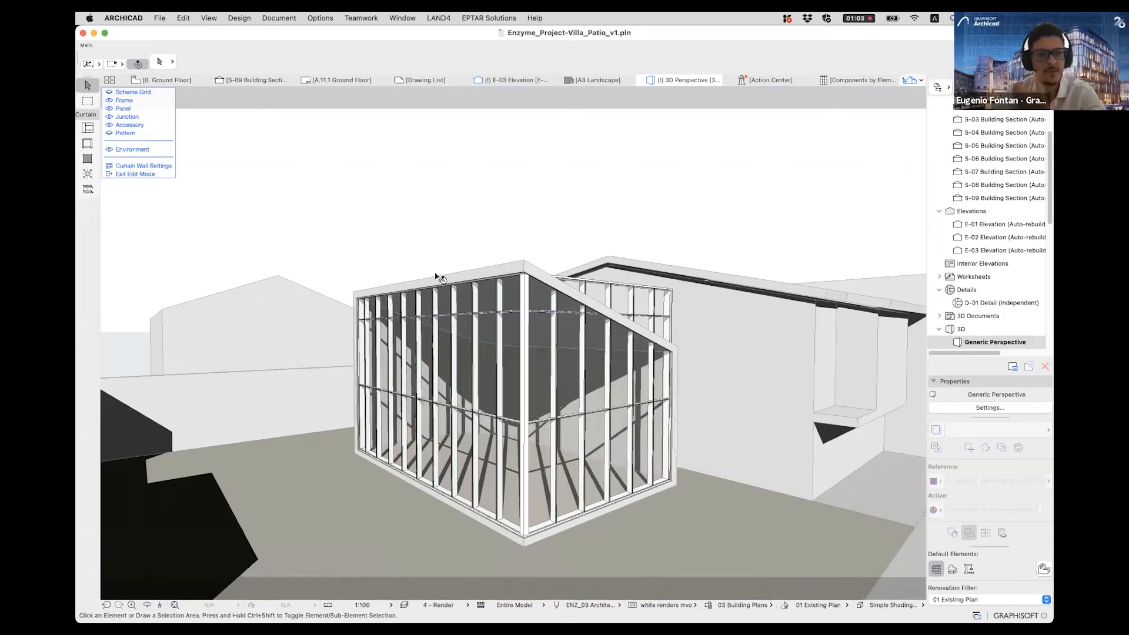
click(108, 108)
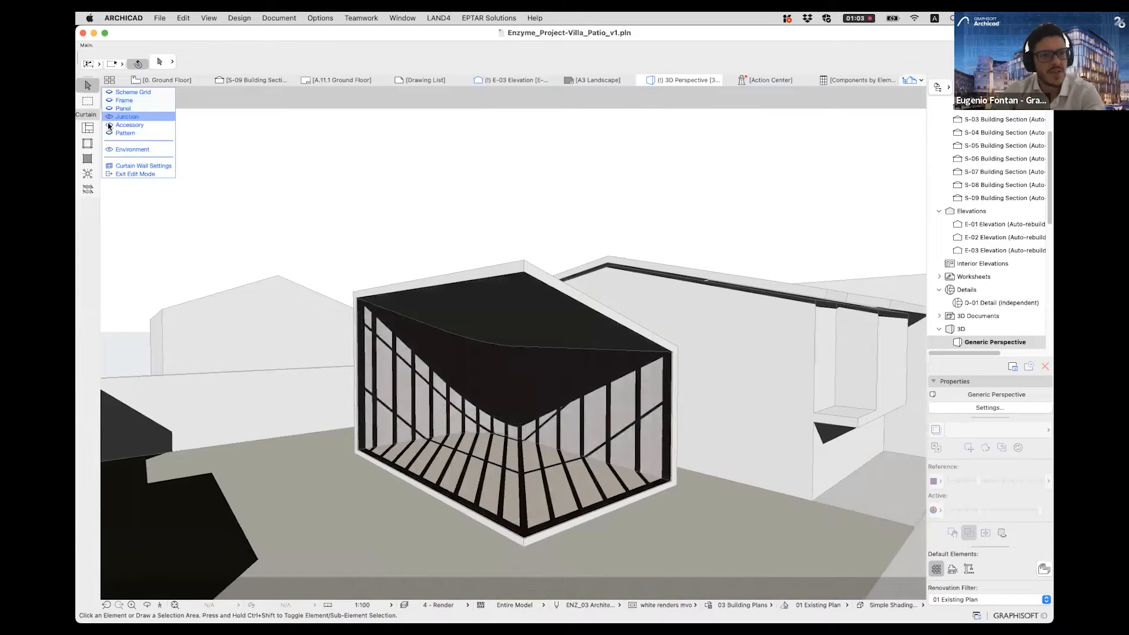
click(109, 91)
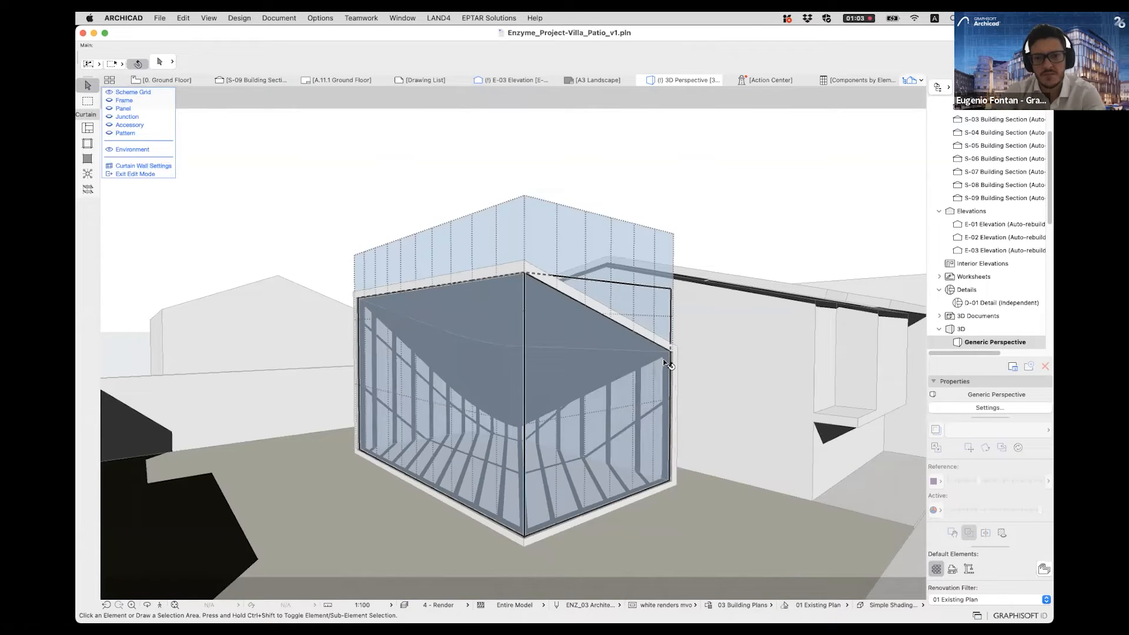
- Try moving the upper corner node of the curtain wall's end-face boundary down to the roof's low corner, and undo it
scroll(666, 363, up, 3)
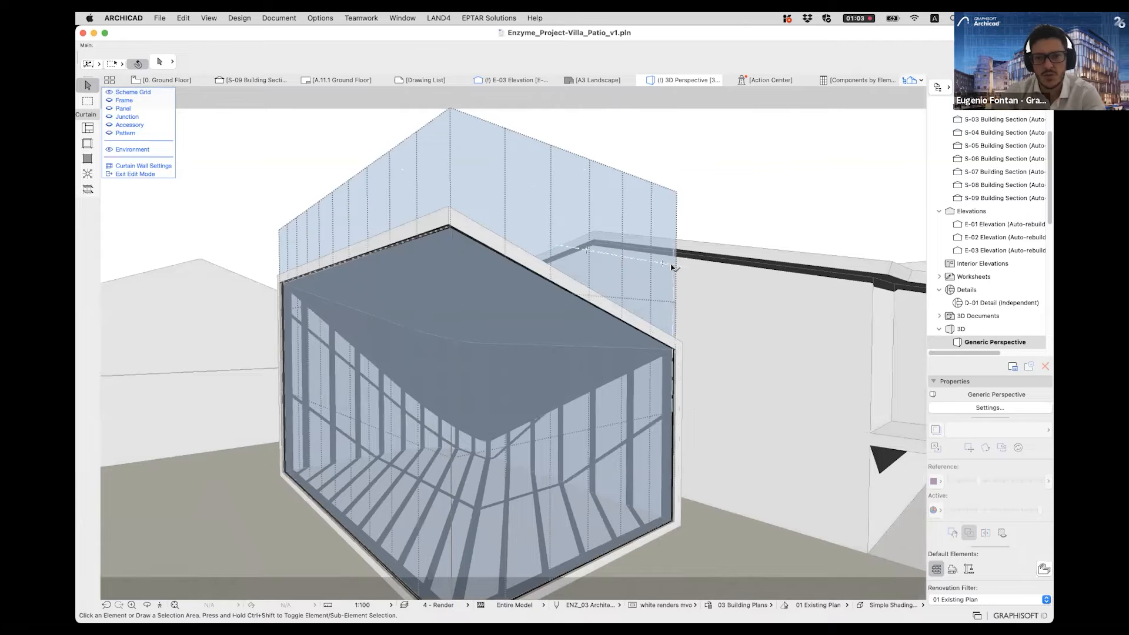
click(672, 265)
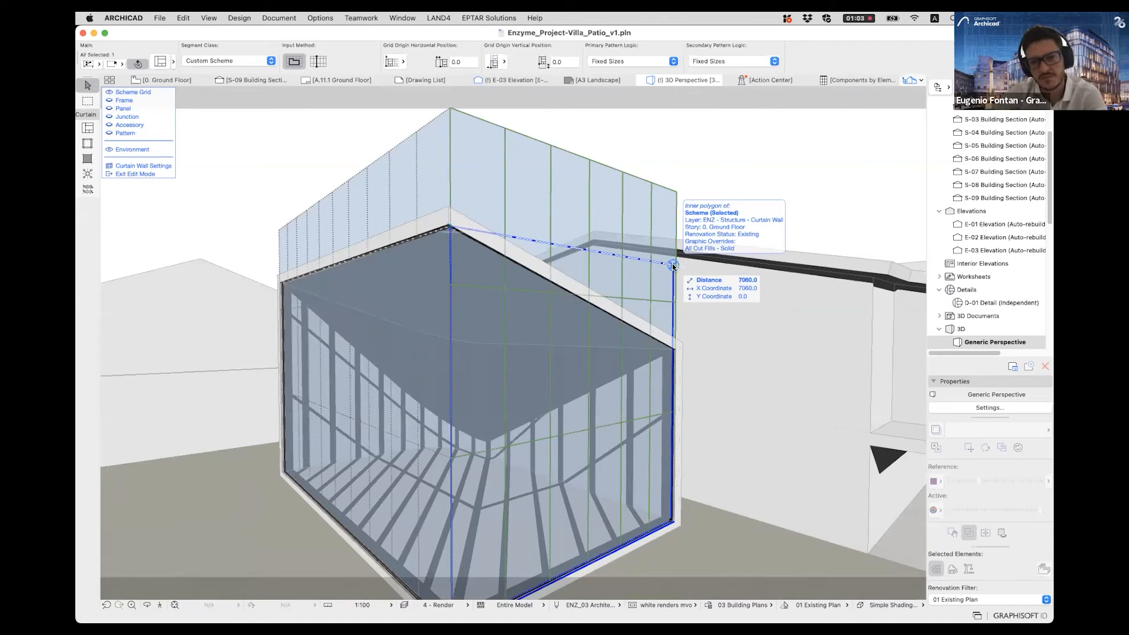
click(672, 264)
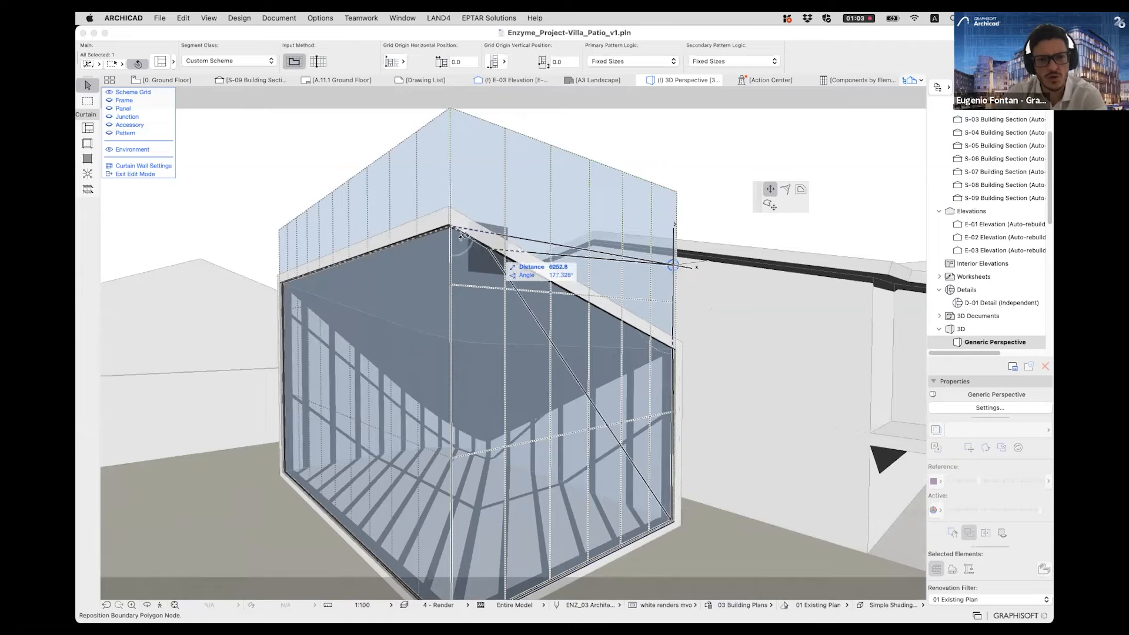
click(675, 336)
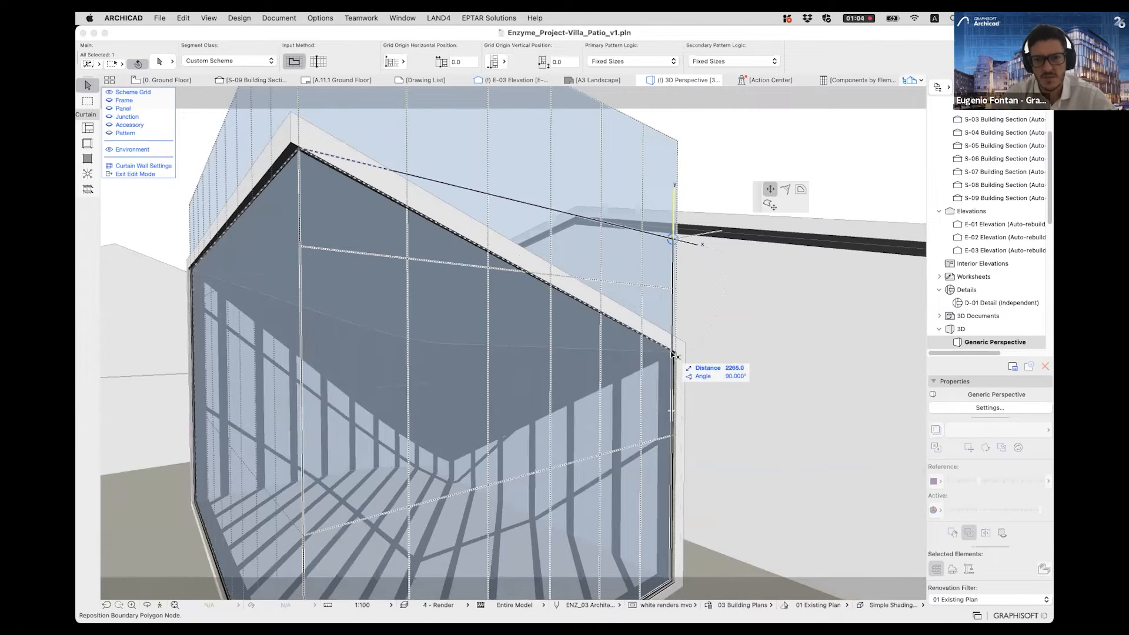
click(669, 236)
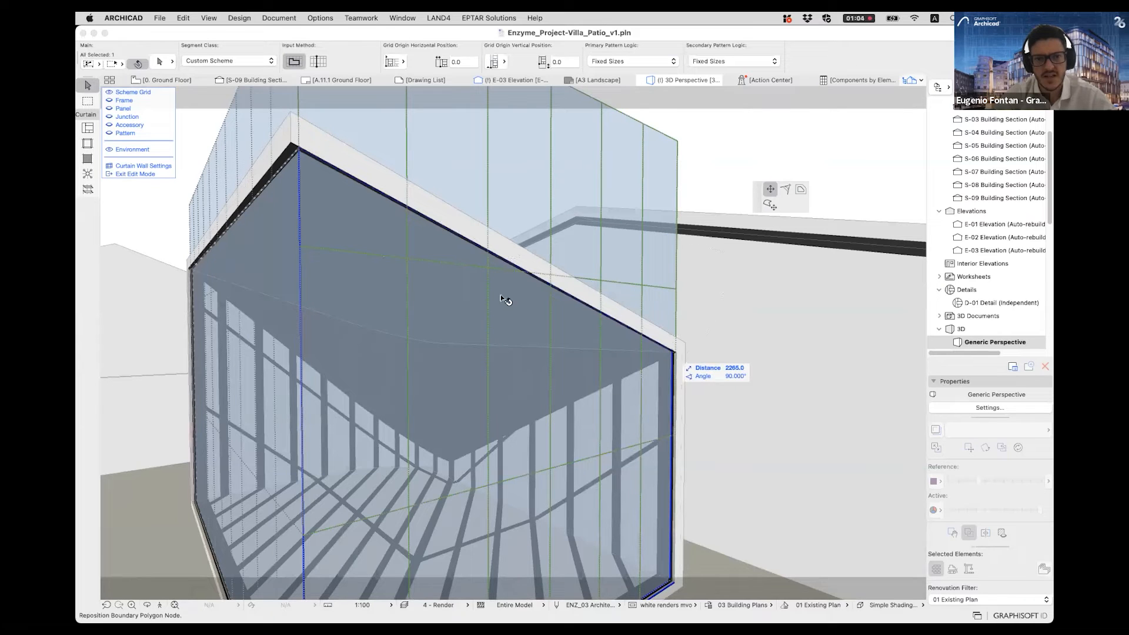
key(super+z)
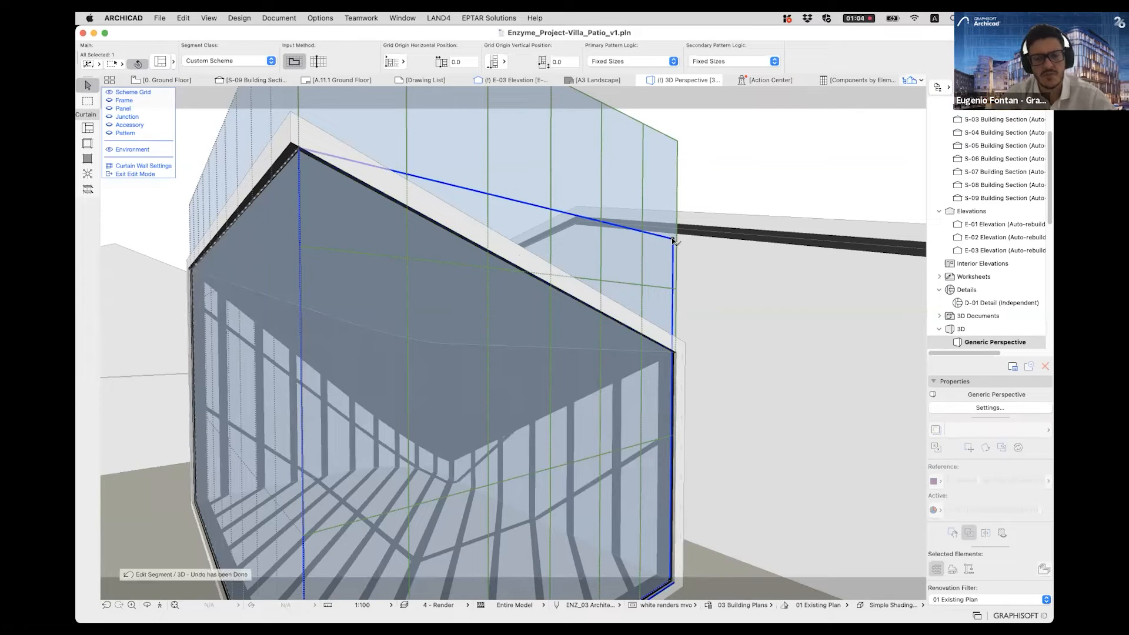
- Leave the curtain wall's edit mode, deselect the wall, and re-enter edit mode with the scheme grid shown and its components hidden
shift+middle_drag(390, 232, 321, 273)
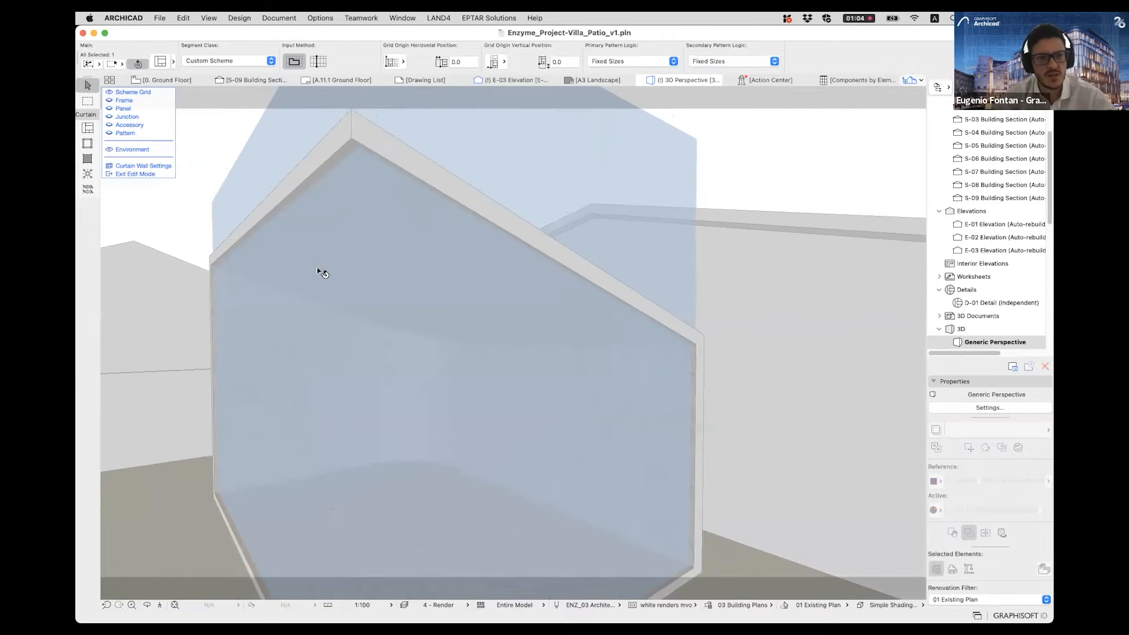
key(Escape)
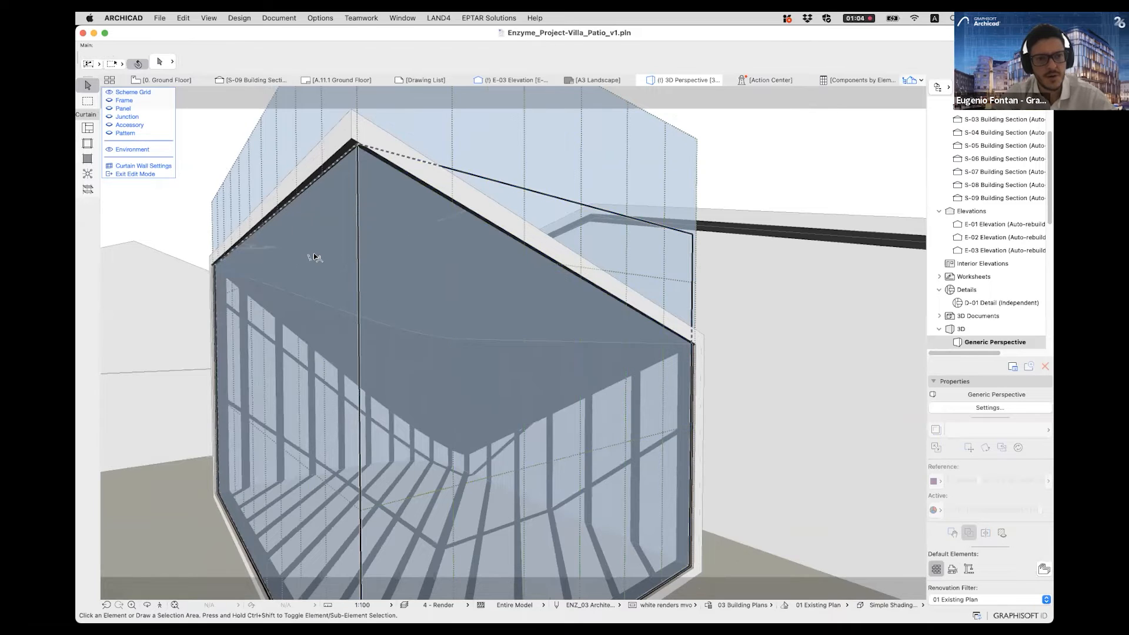
key(Escape)
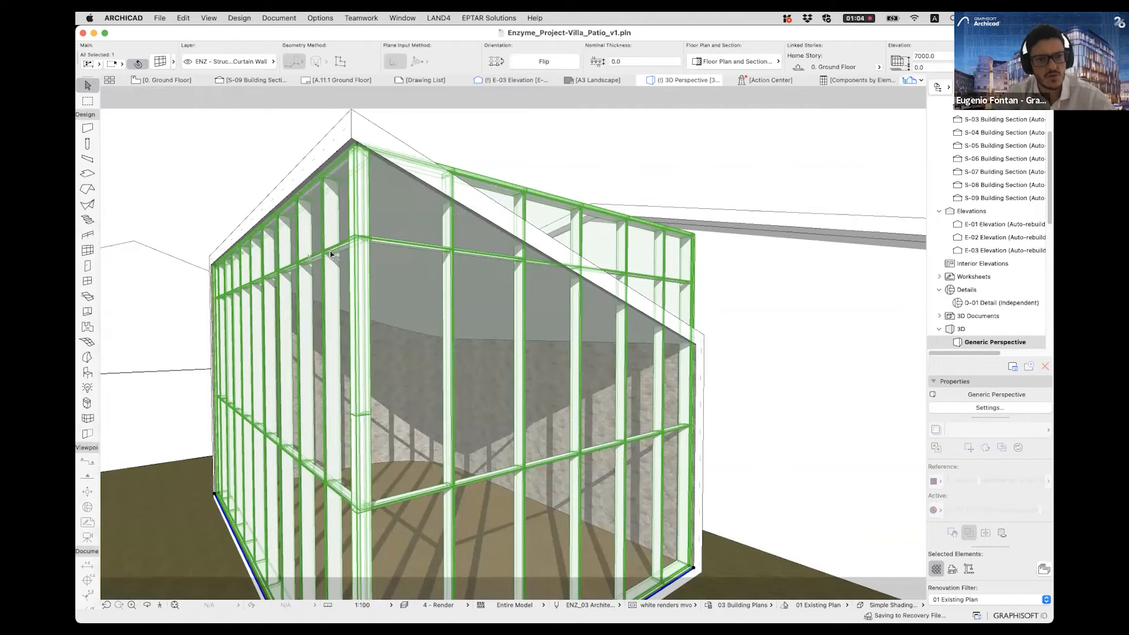
key(Escape)
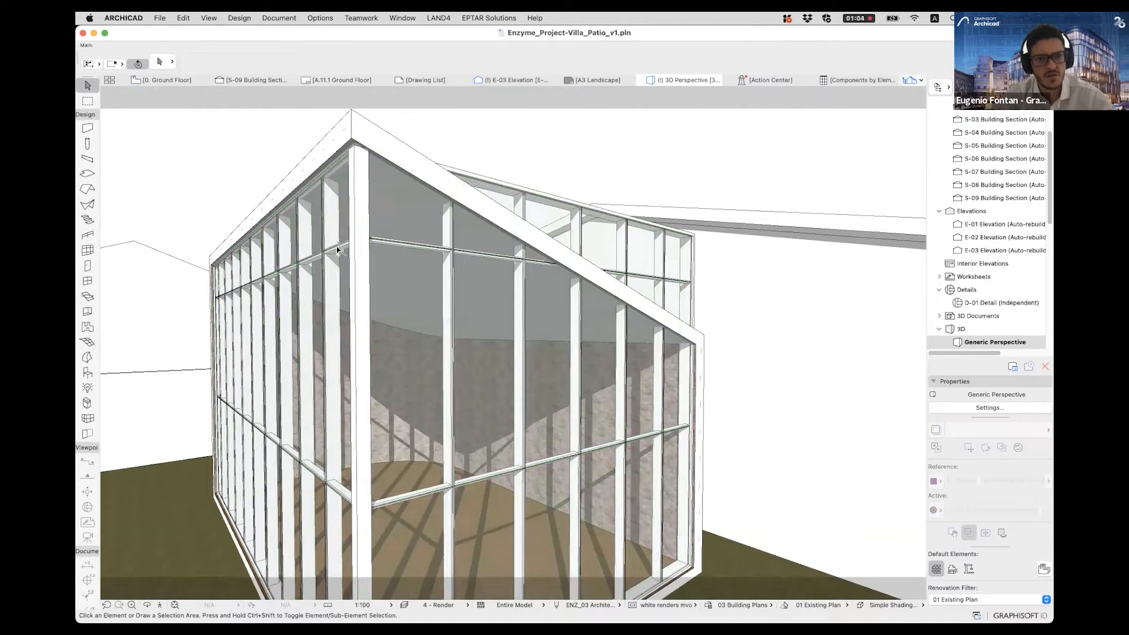
click(337, 248)
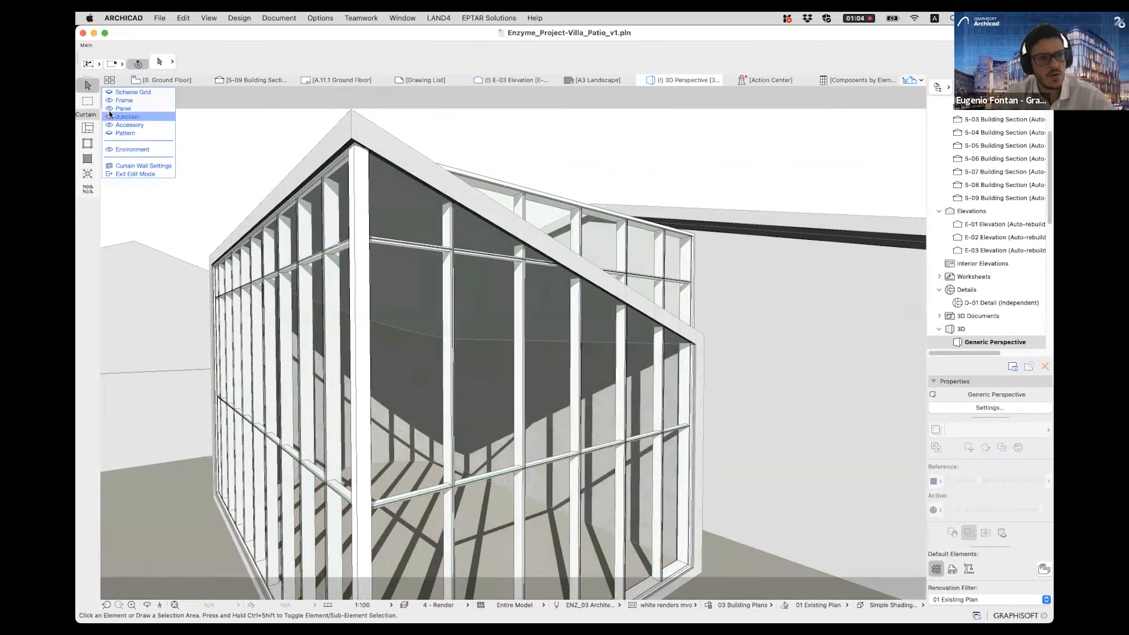
click(108, 101)
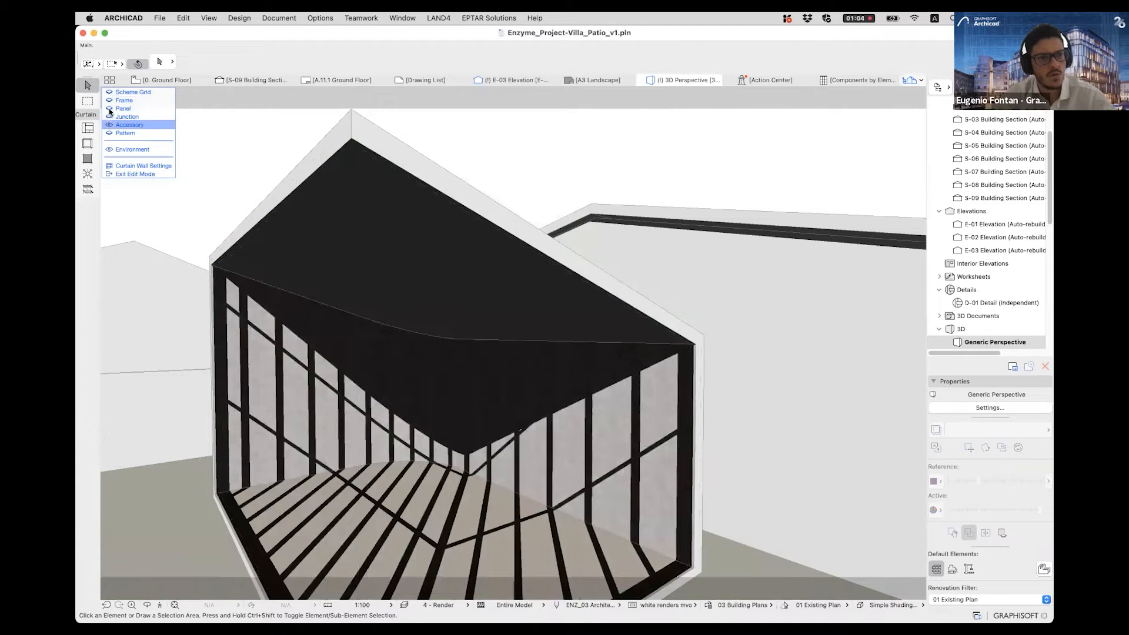
click(109, 92)
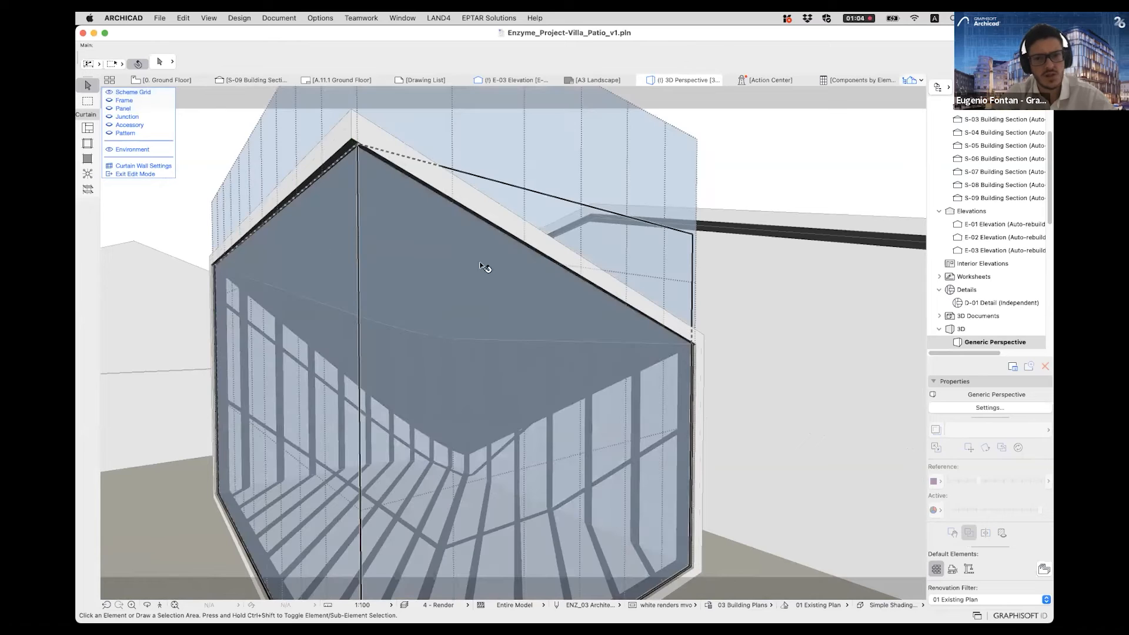
- Move the upper corner node of the curtain wall's end-face boundary vertically down to the roof's low corner, and exit edit mode
click(612, 226)
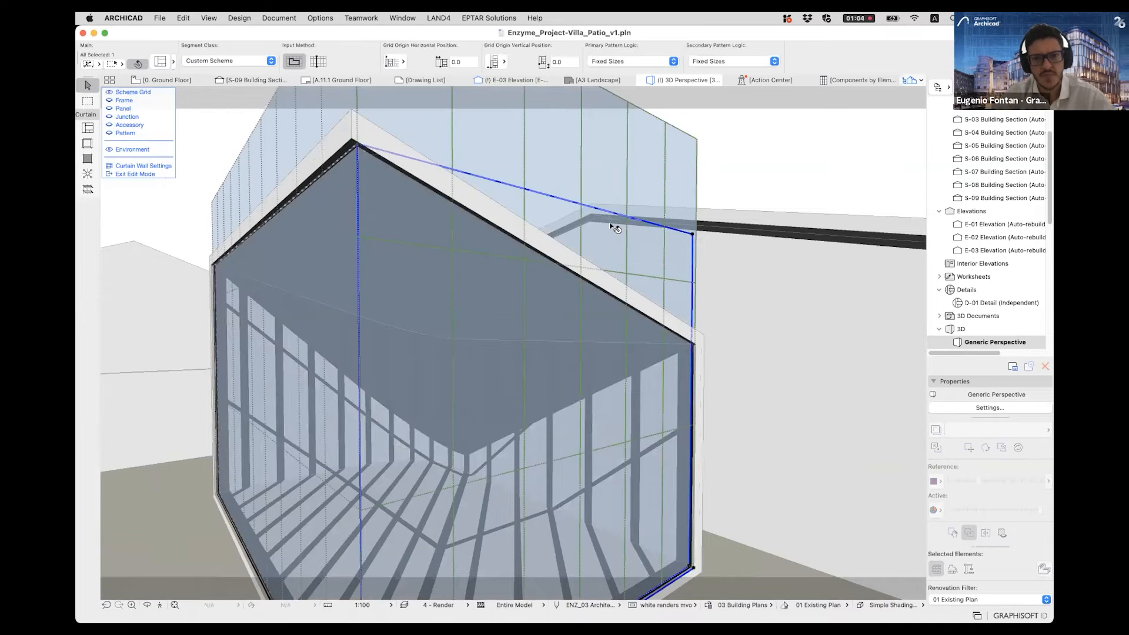
shift+middle_drag(613, 226, 667, 225)
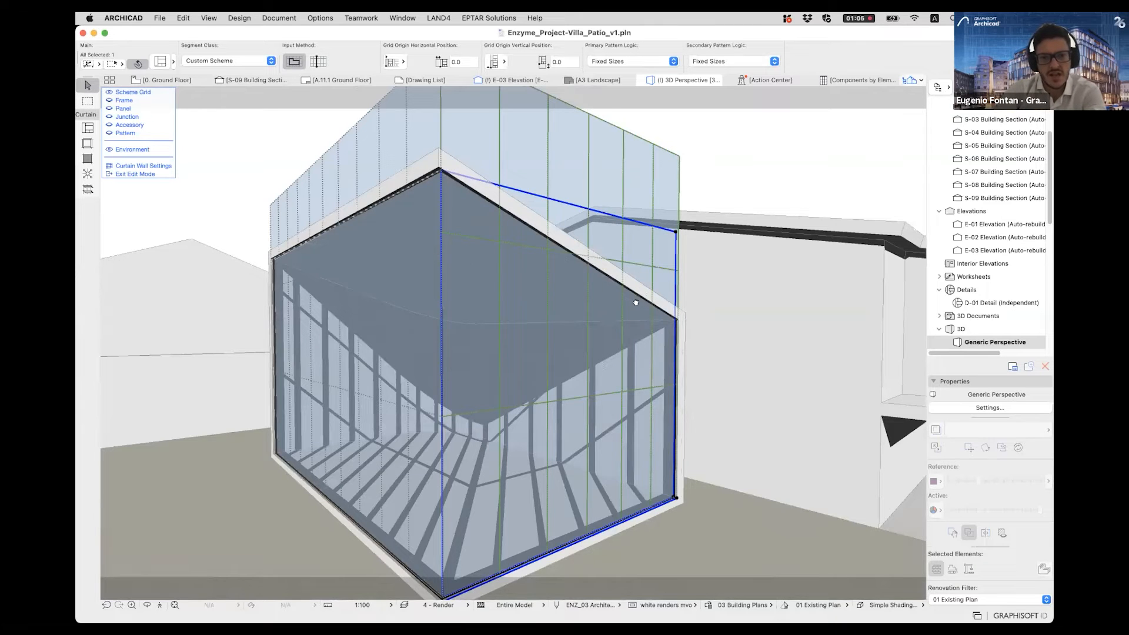
middle_drag(635, 302, 636, 291)
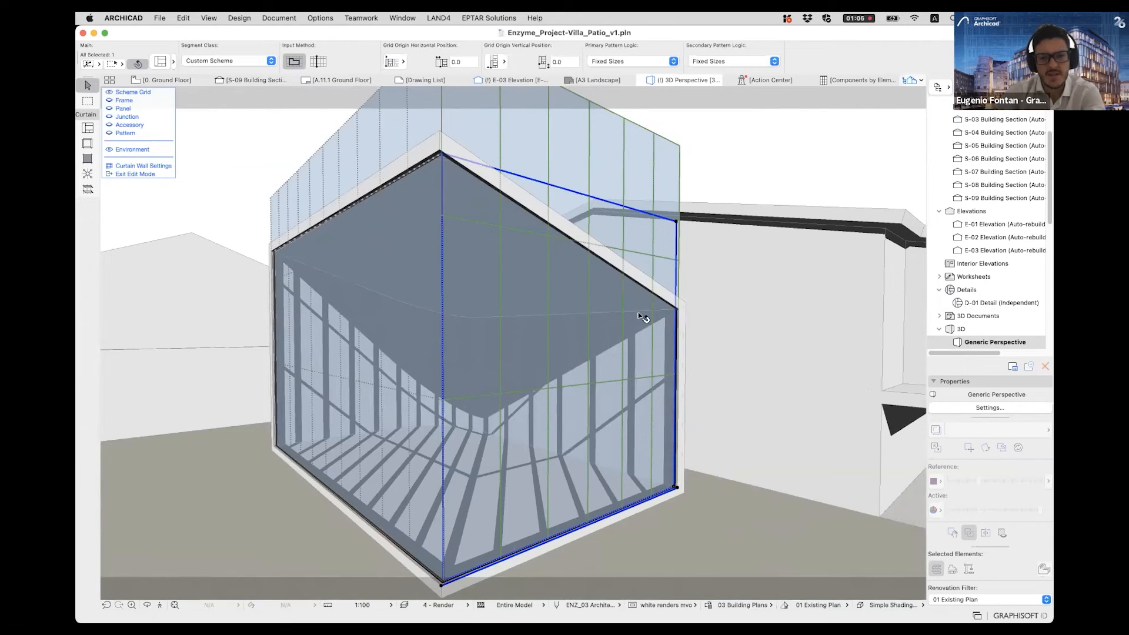
shift+middle_drag(643, 318, 681, 225)
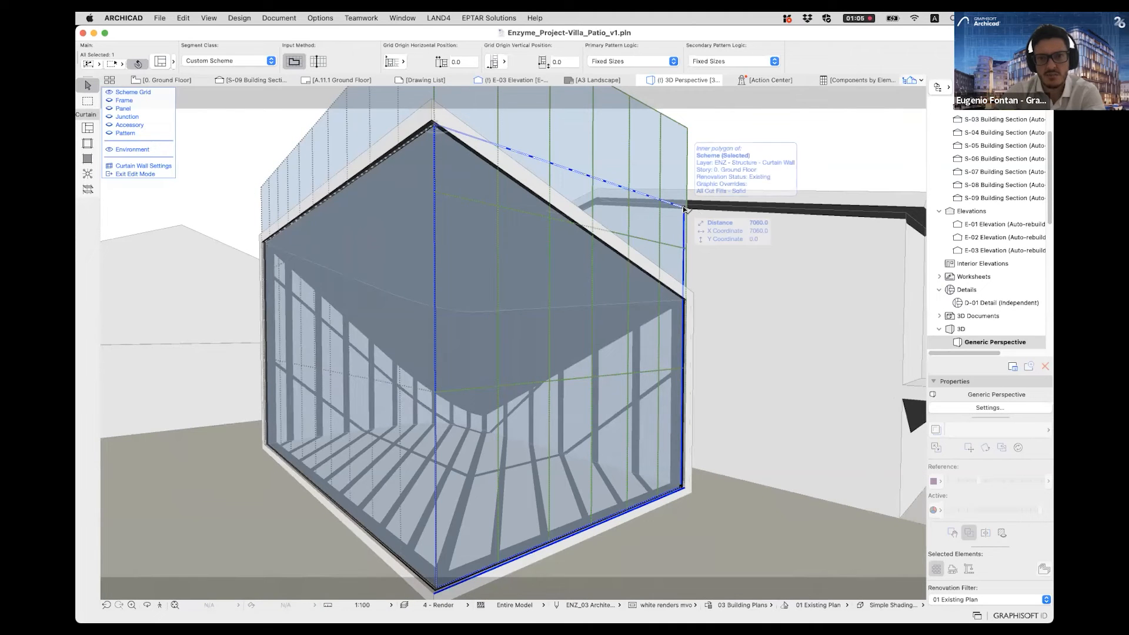
click(685, 209)
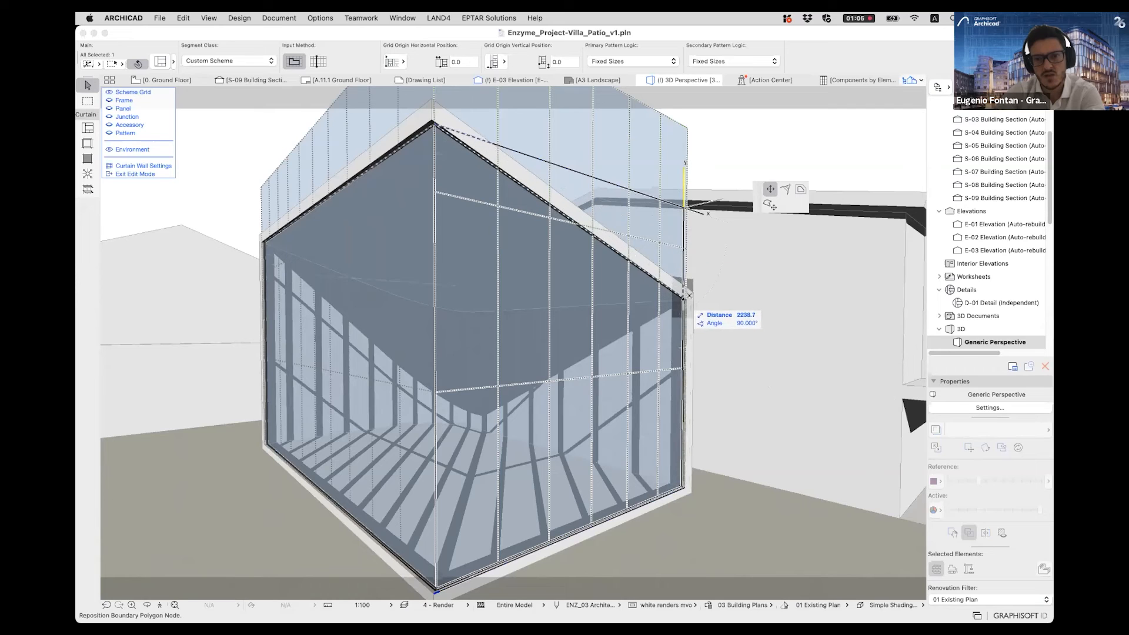
click(684, 303)
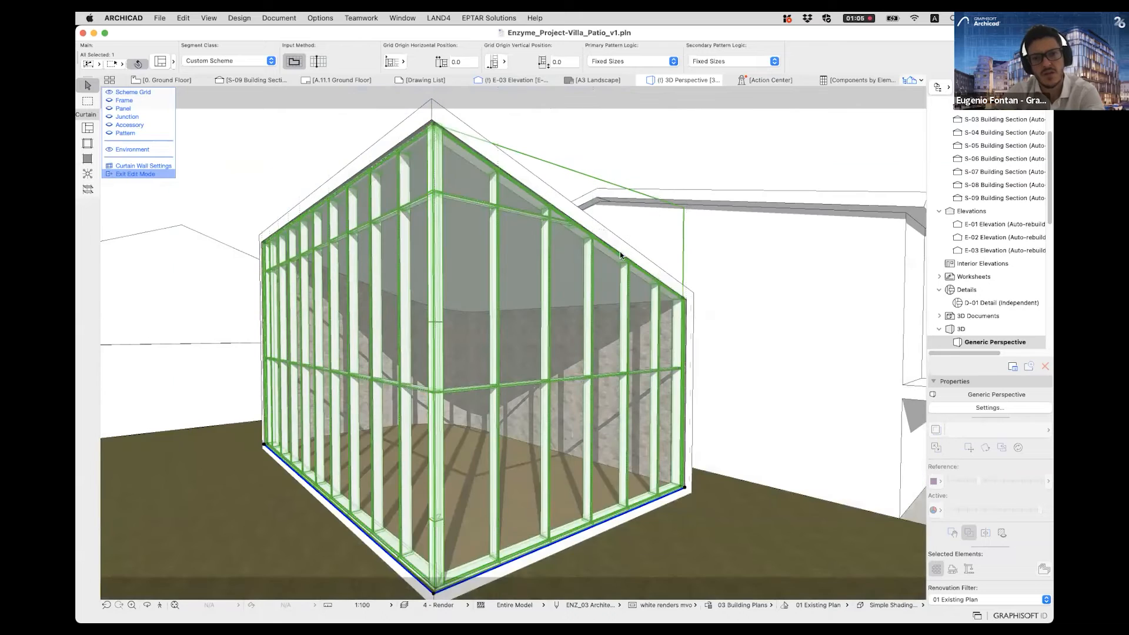
key(Escape)
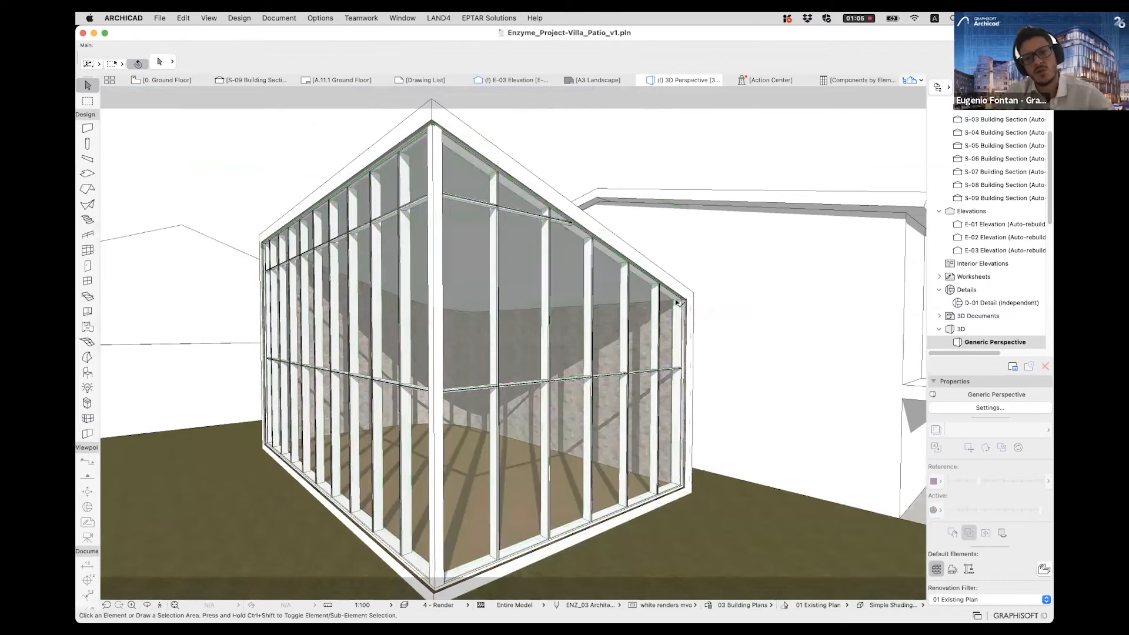
- Inspect the pavilion in 3D and open the Ground Floor plan to examine the layered wall where it meets the curtain wall
scroll(677, 303, up, 6)
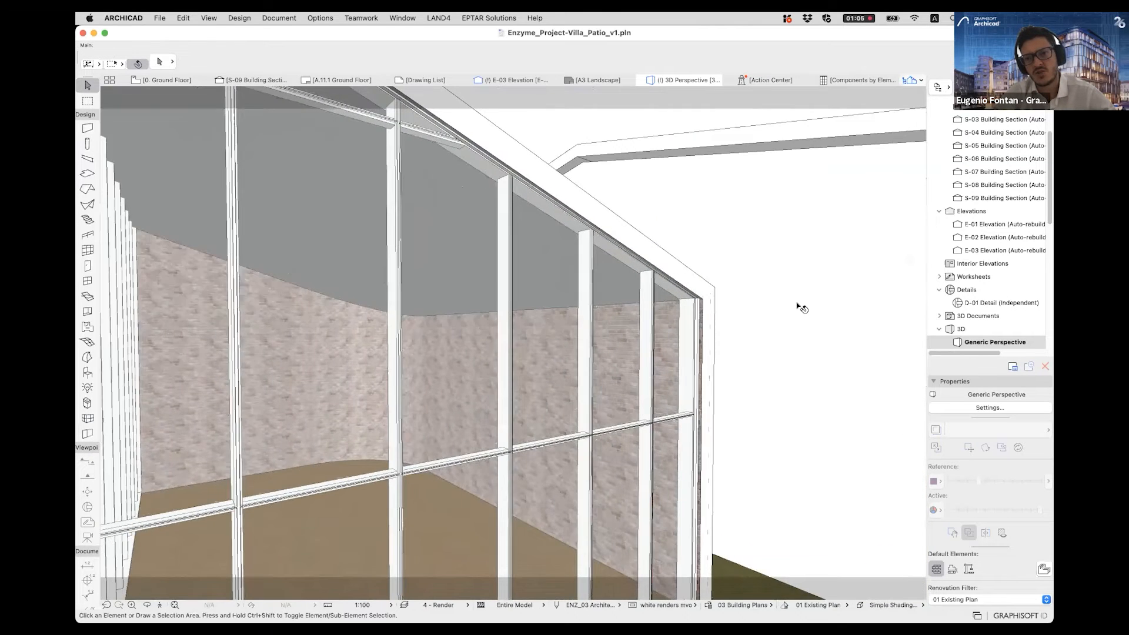
shift+middle_drag(347, 162, 760, 323)
shift+middle_drag(509, 215, 712, 481)
scroll(711, 480, down, 6)
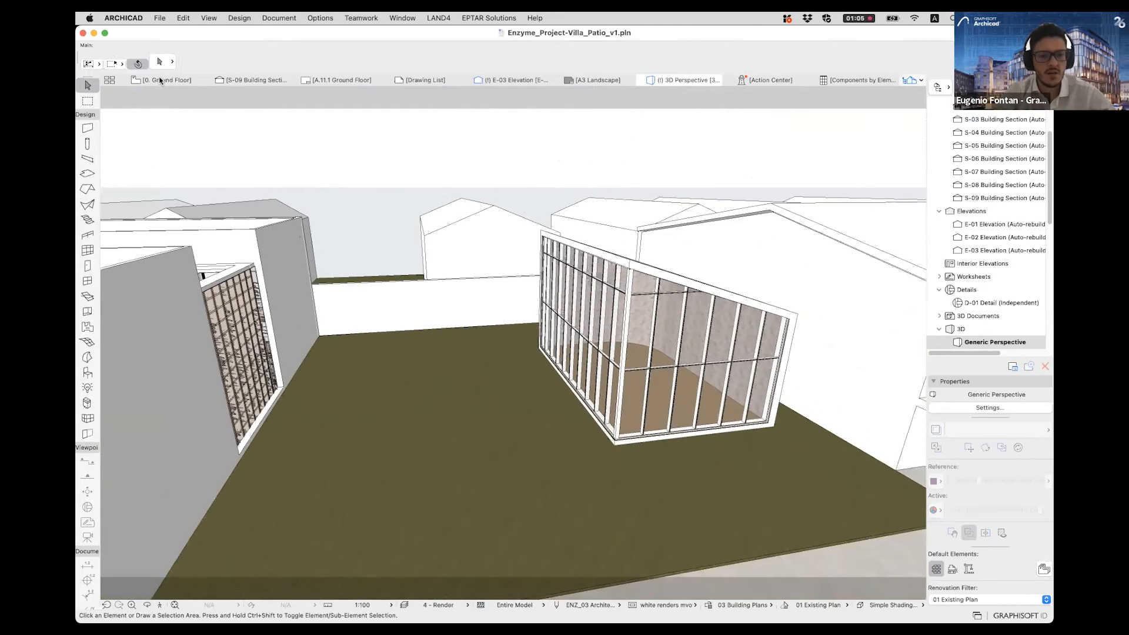
click(159, 80)
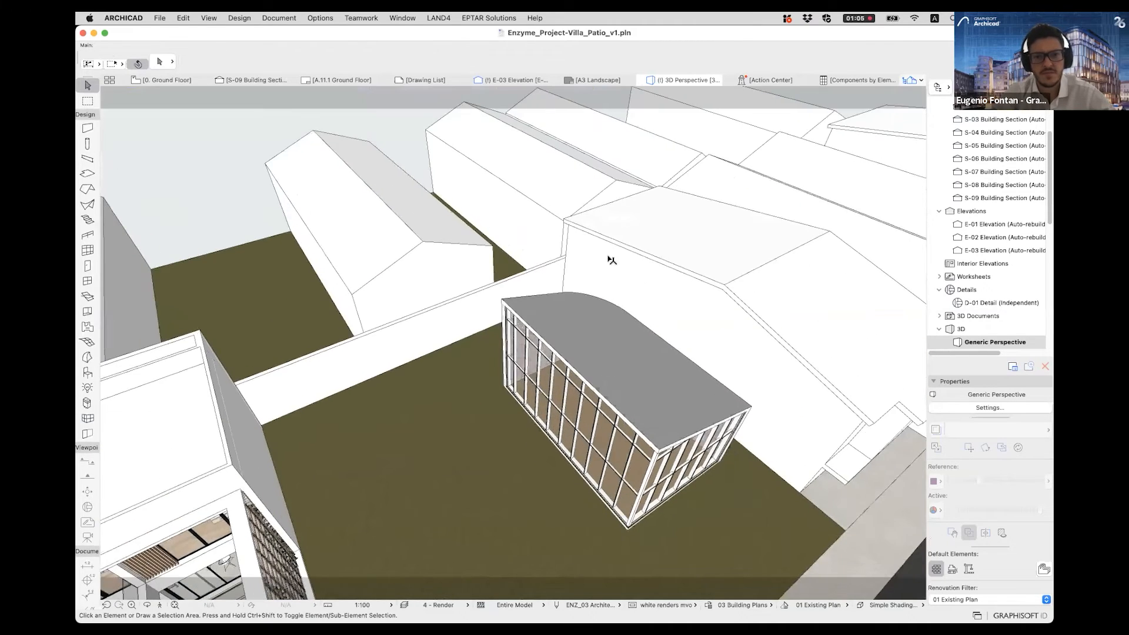
scroll(544, 191, up, 10)
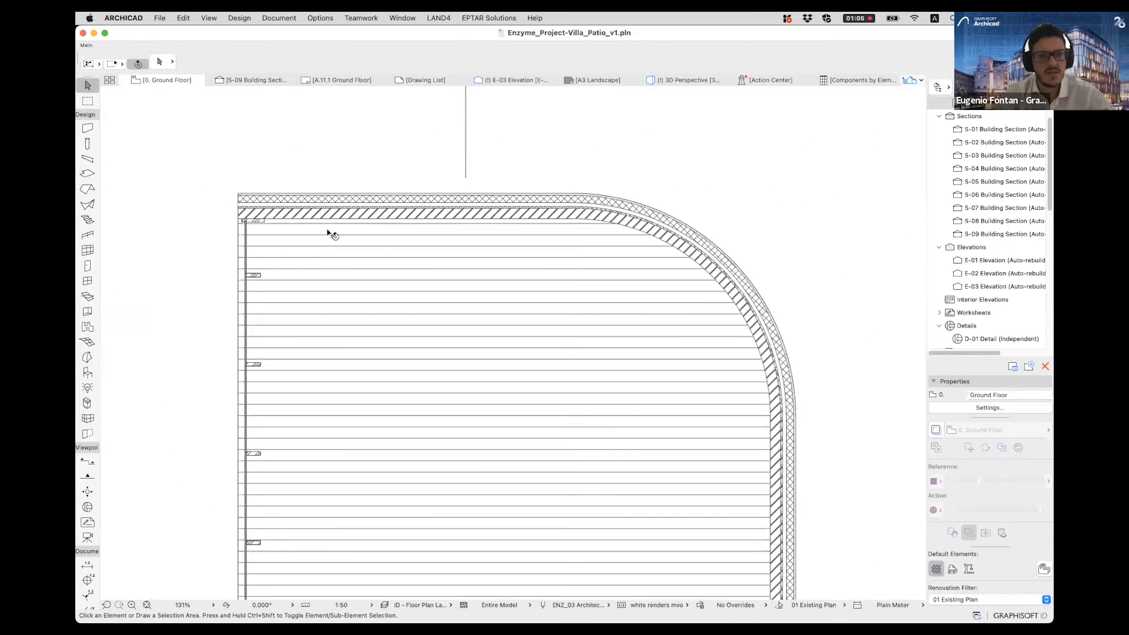
scroll(301, 207, up, 5)
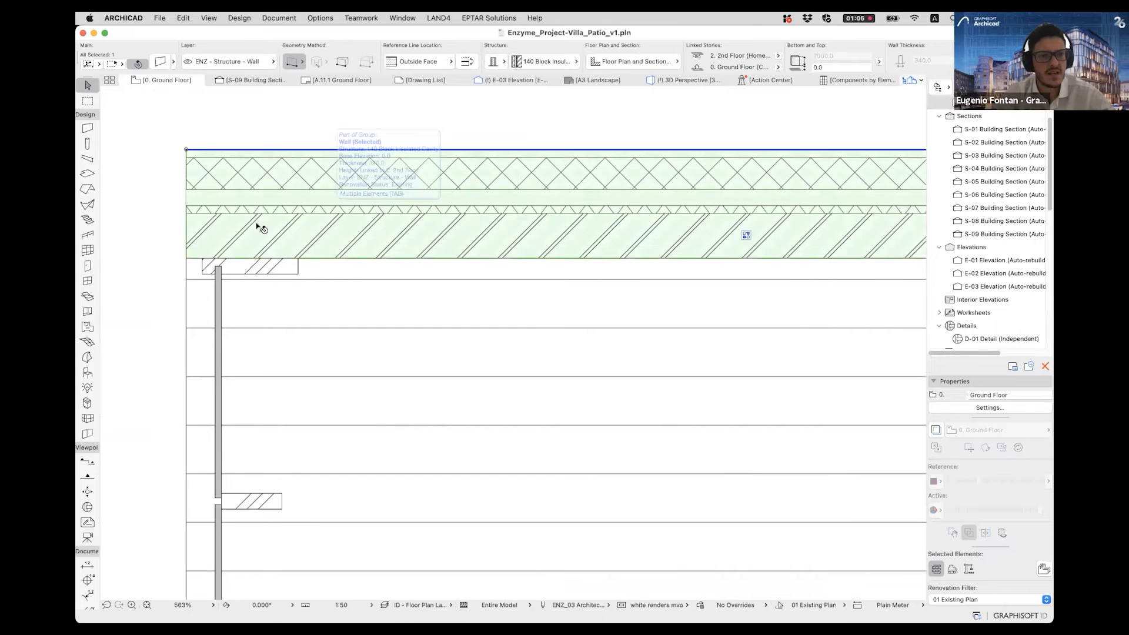
scroll(276, 230, down, 6)
scroll(291, 253, up, 4)
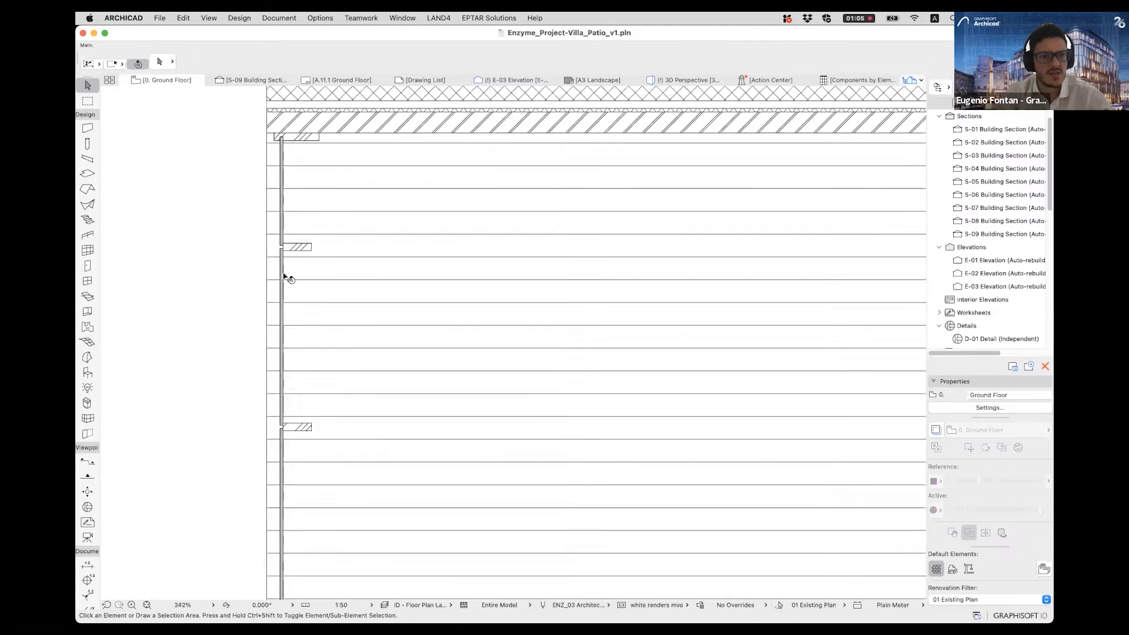
- Select the curtain wall in the floor plan, examine how both of its sides are represented, and deselect it
click(280, 263)
scroll(287, 317, down, 8)
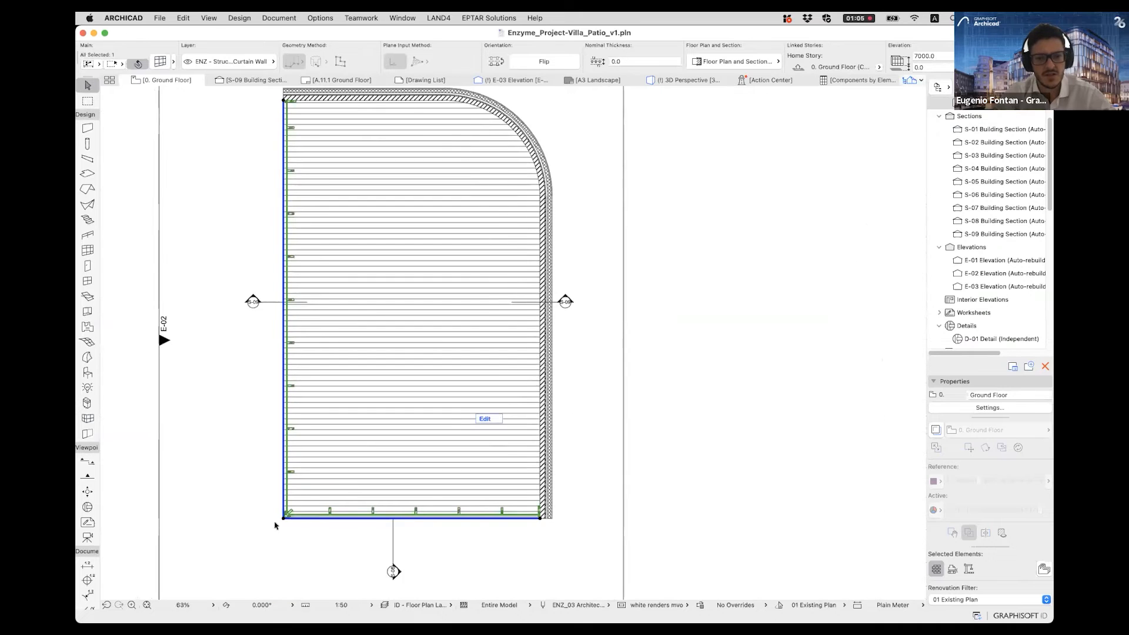
scroll(376, 429, up, 4)
scroll(388, 419, down, 5)
scroll(386, 417, down, 3)
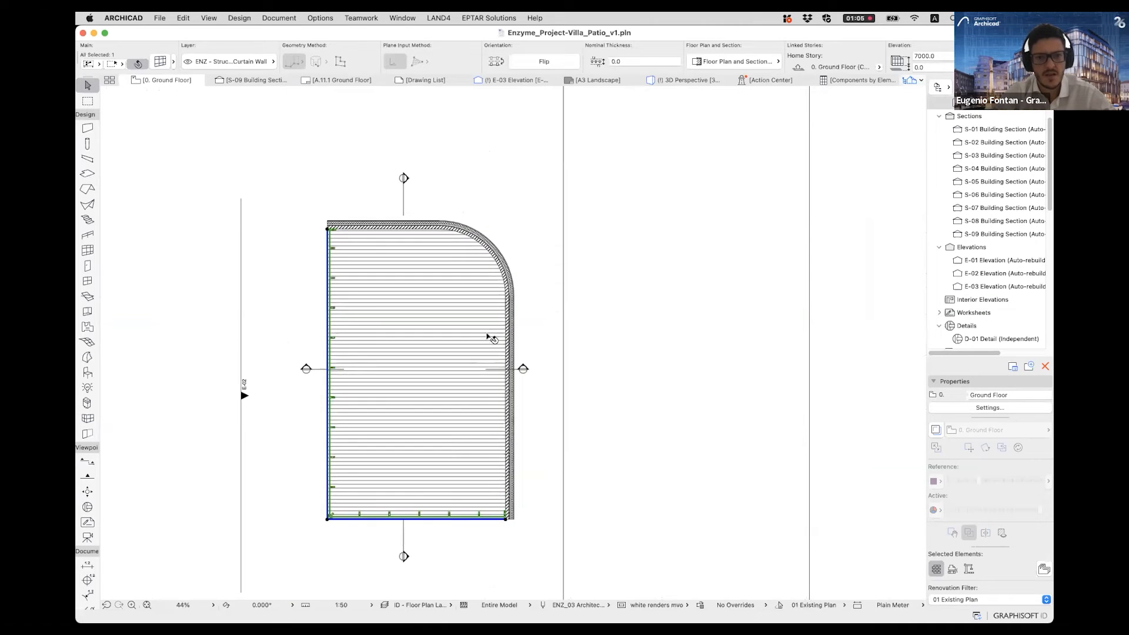
key(Escape)
scroll(406, 247, up, 5)
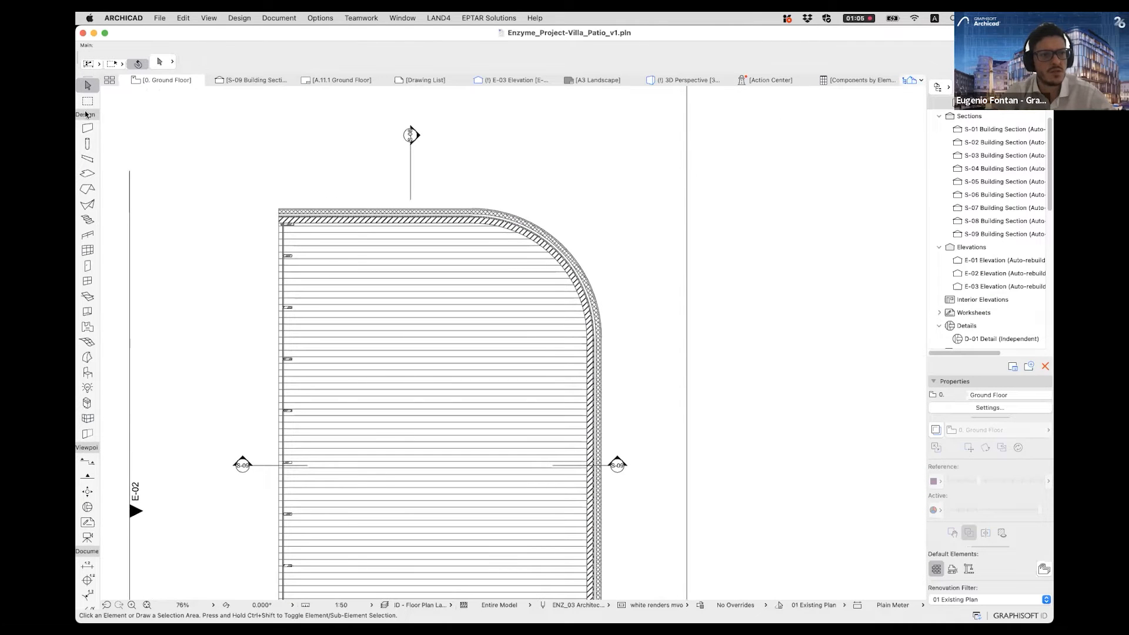
- Activate the Wall tool and browse its saved wall favorites
click(87, 129)
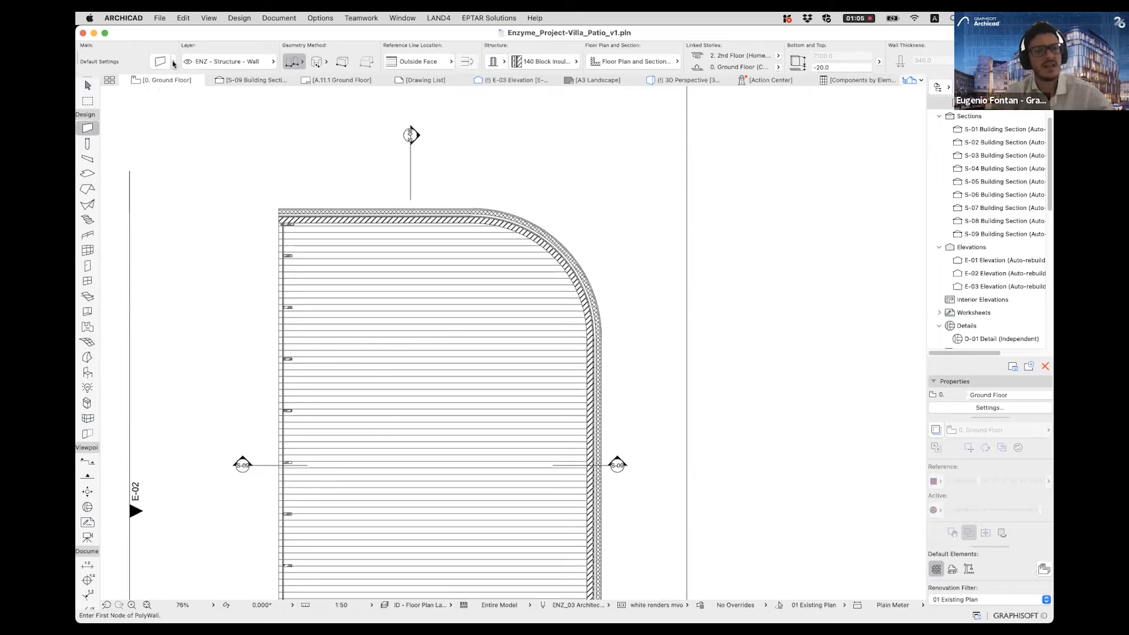
click(175, 62)
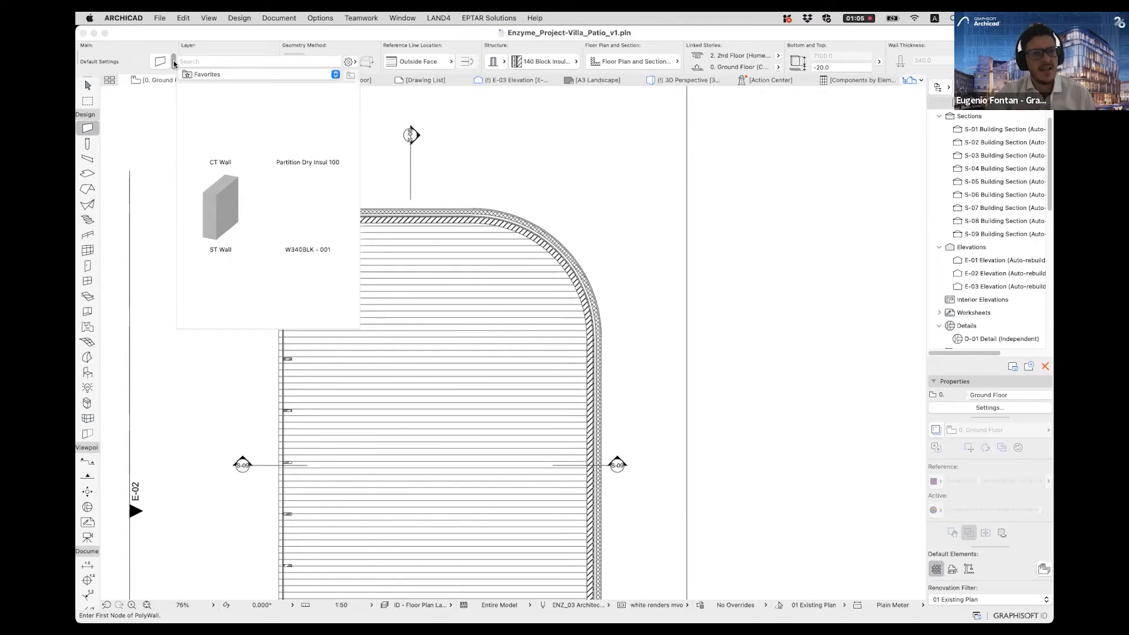
click(175, 62)
click(175, 62)
click(222, 75)
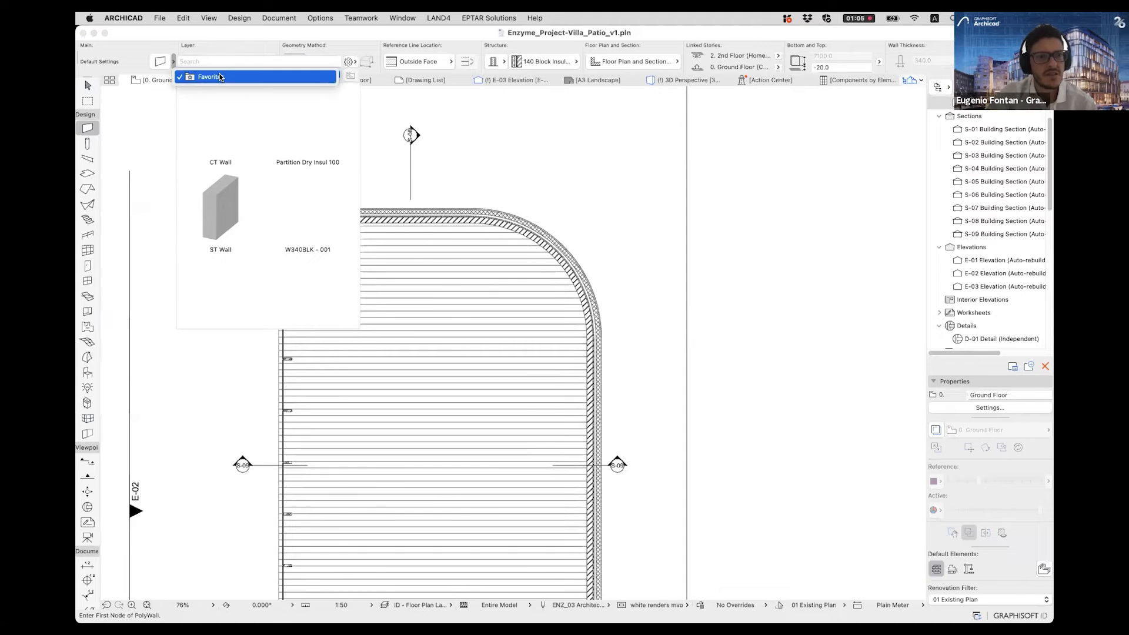
click(206, 78)
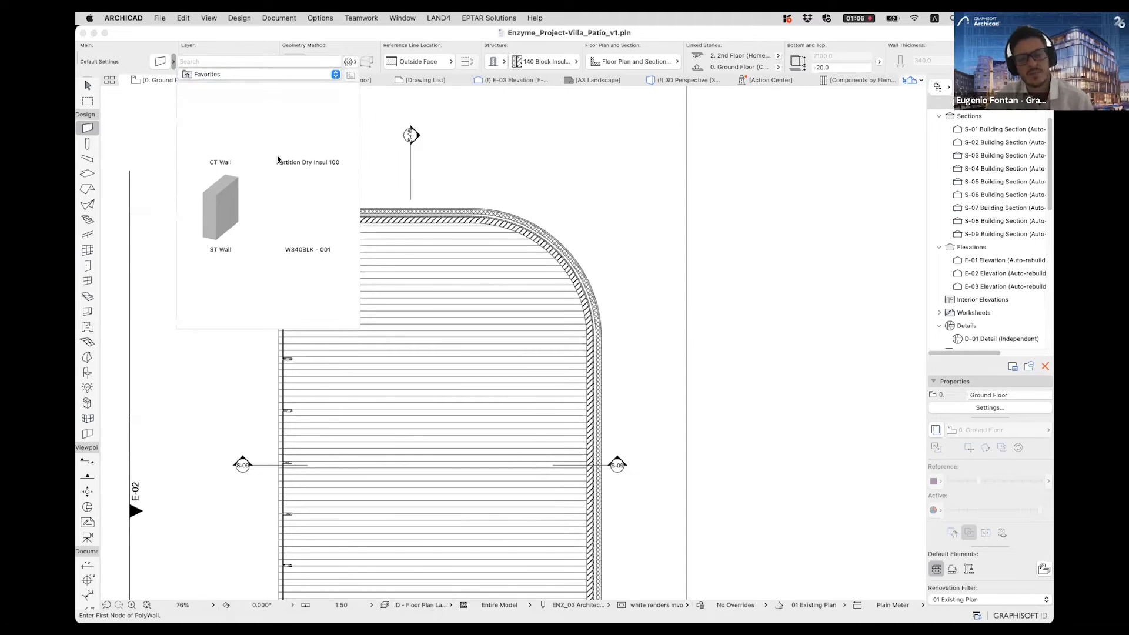
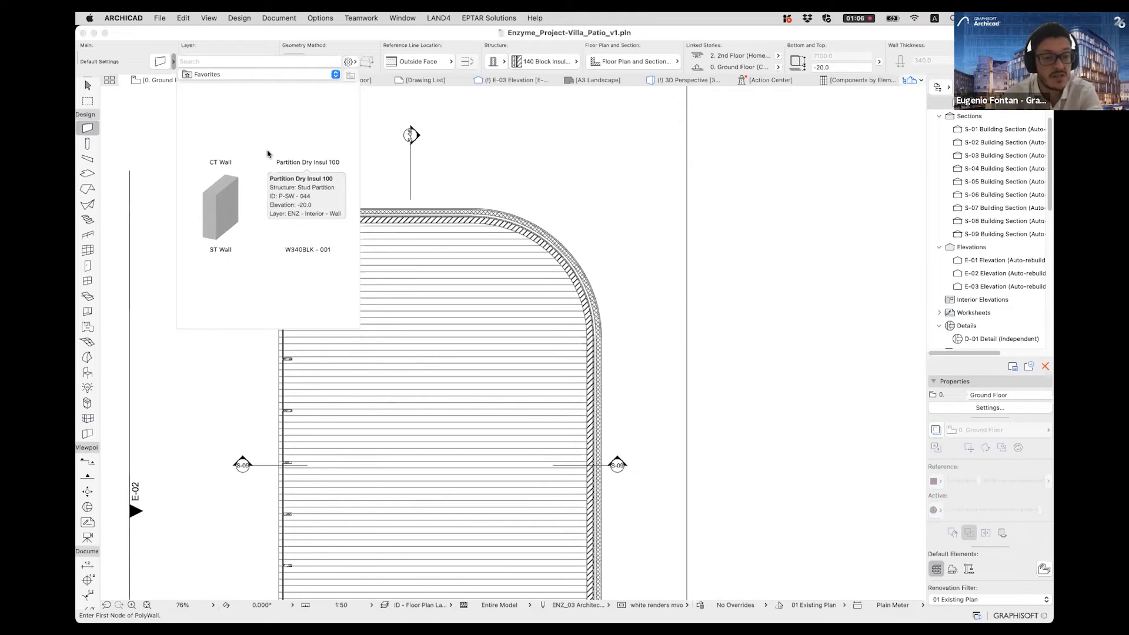
- Apply the Partition Dry Insul 100 favorite to the Wall tool, with Stud Partition as the composite structure
click(305, 142)
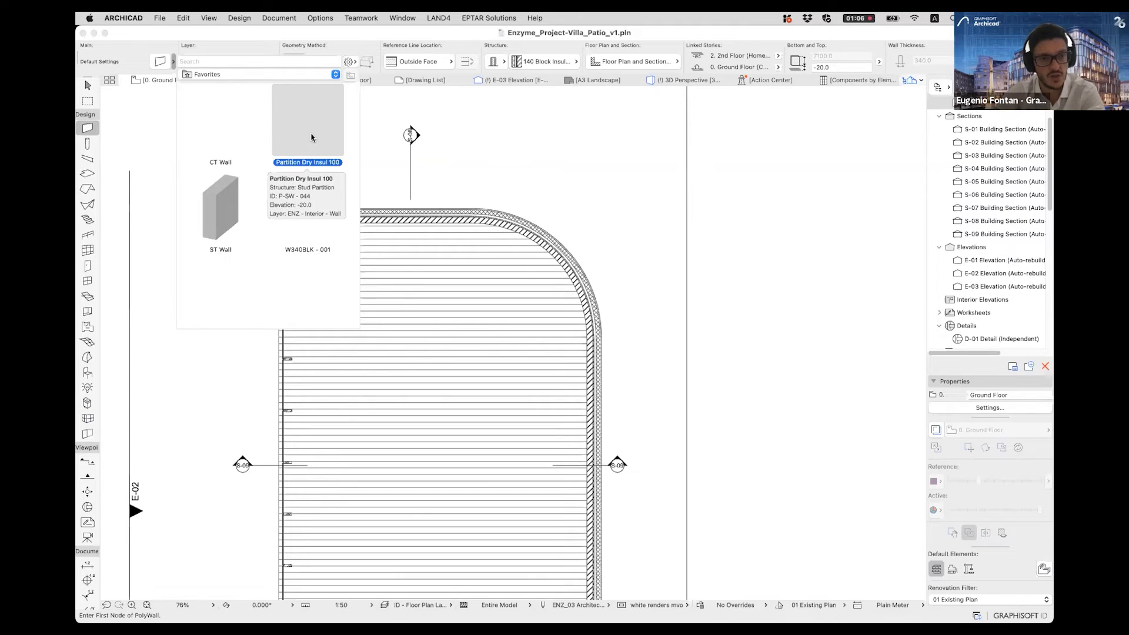
double_click(311, 138)
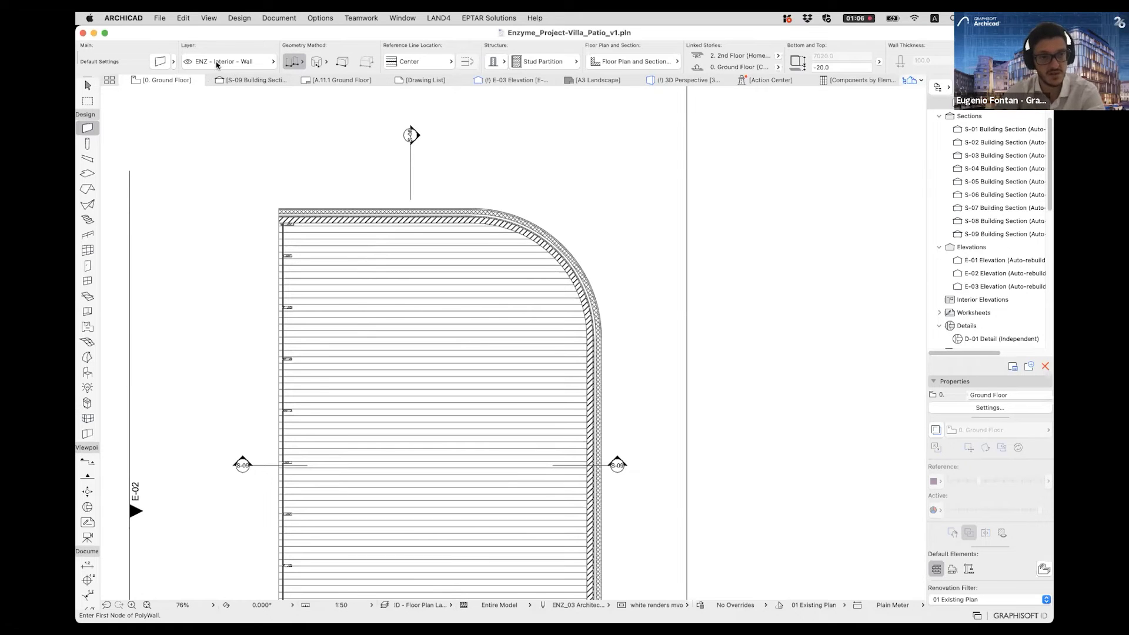
click(549, 62)
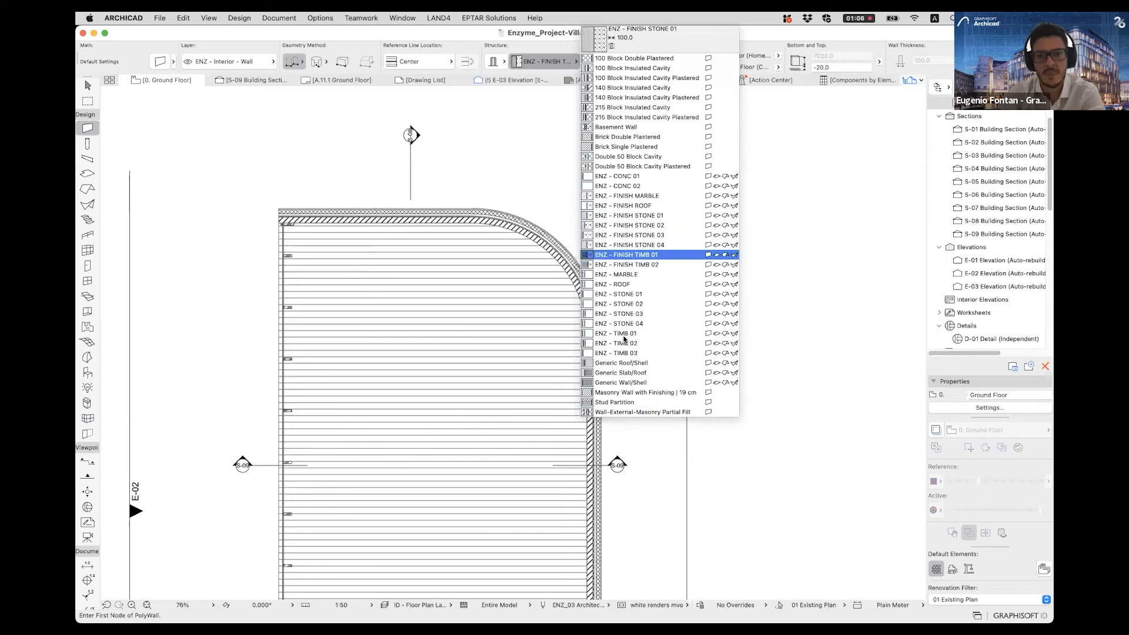
click(624, 405)
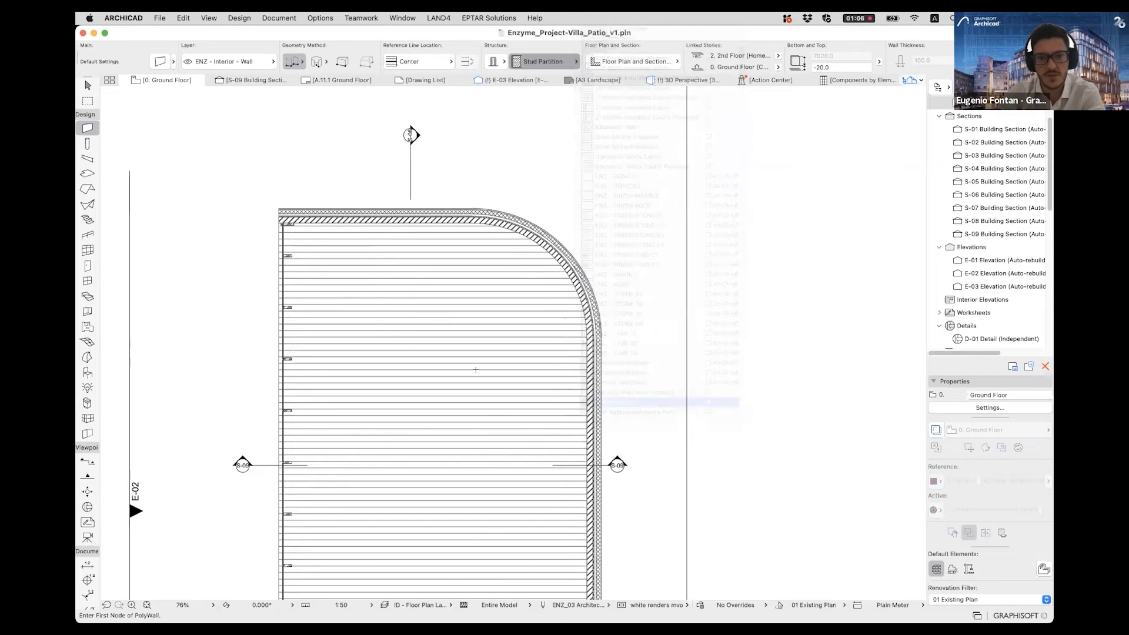
- Draw an L-shaped chained partition from the pavilion's upper exterior wall straight down, then across to the long exterior wall on the right
scroll(429, 347, down, 2)
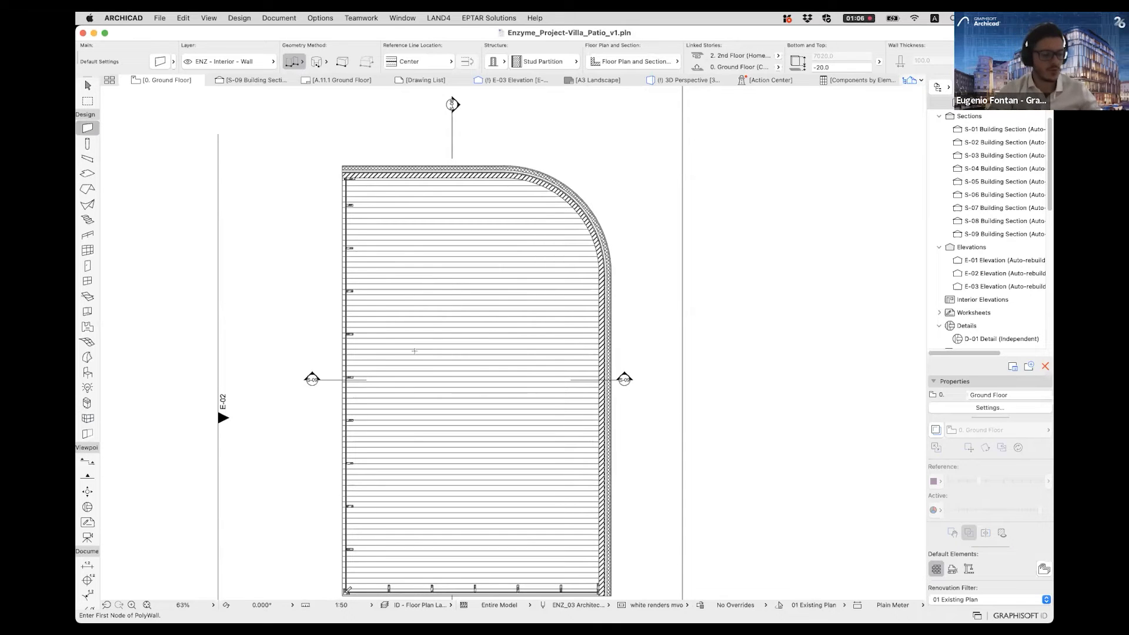
click(419, 177)
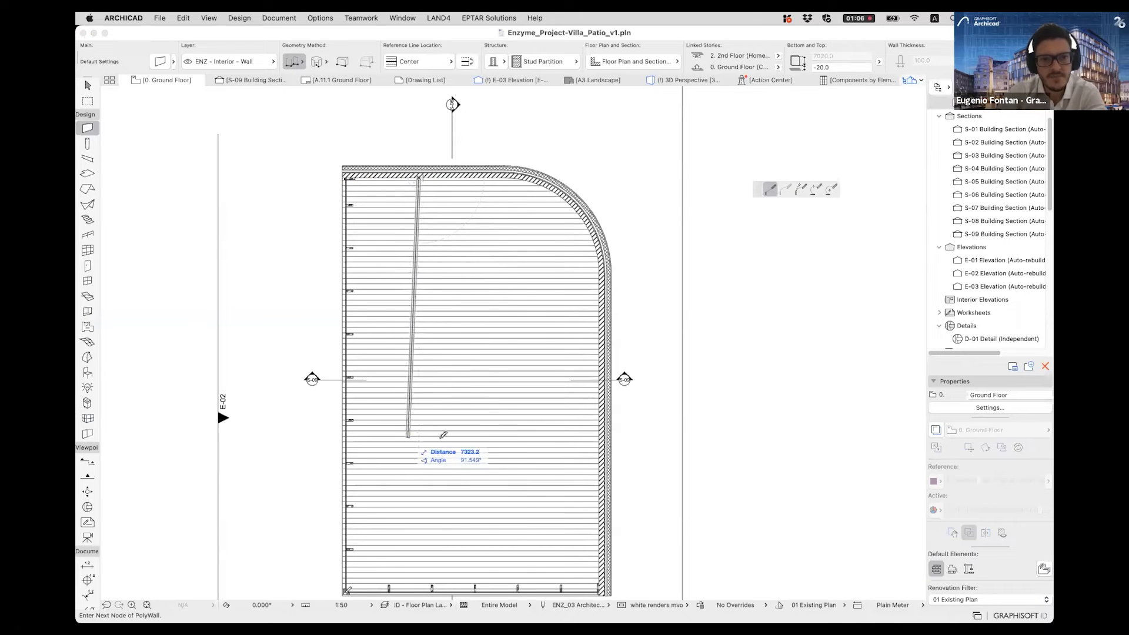
click(420, 411)
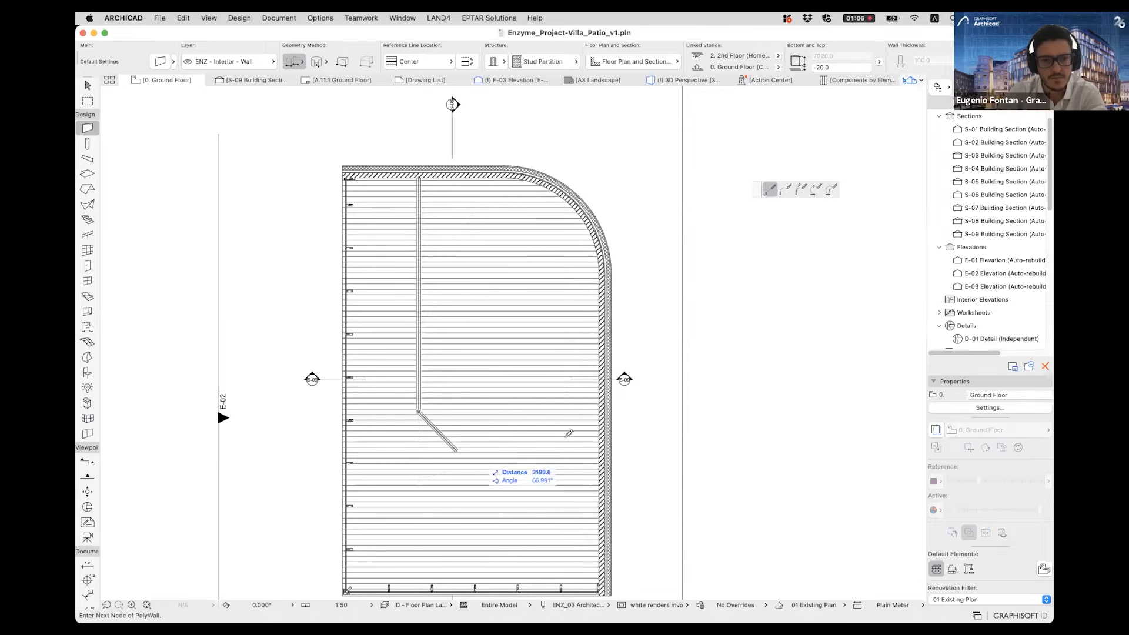
click(599, 413)
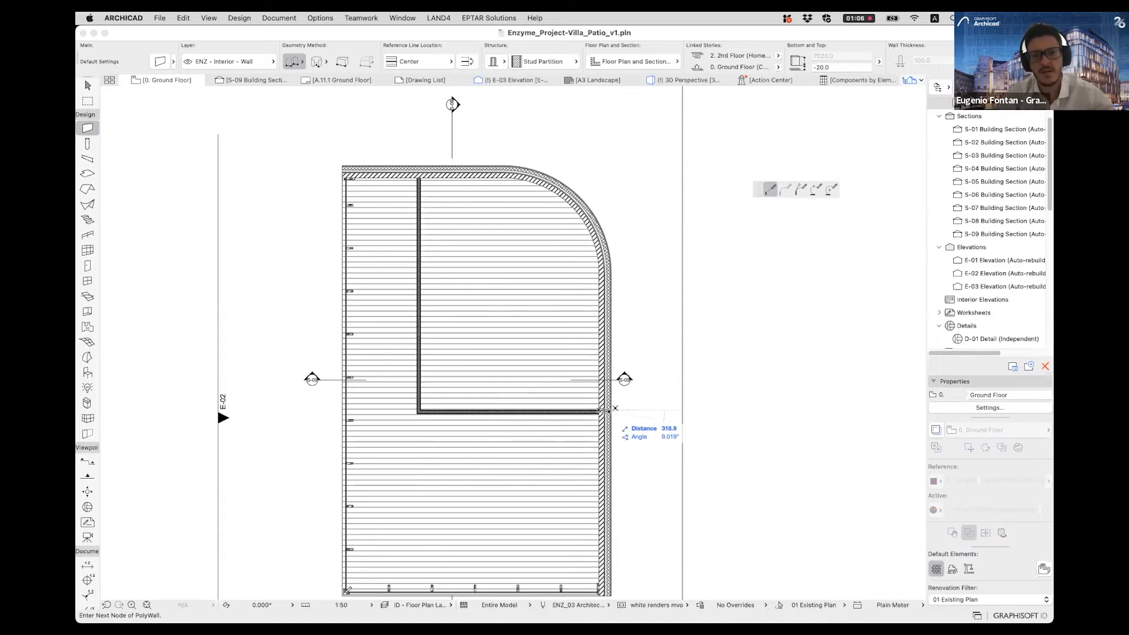
double_click(608, 413)
key(Escape)
- Select both new partition segments and fillet the corner where they meet, then deselect them
scroll(407, 413, up, 5)
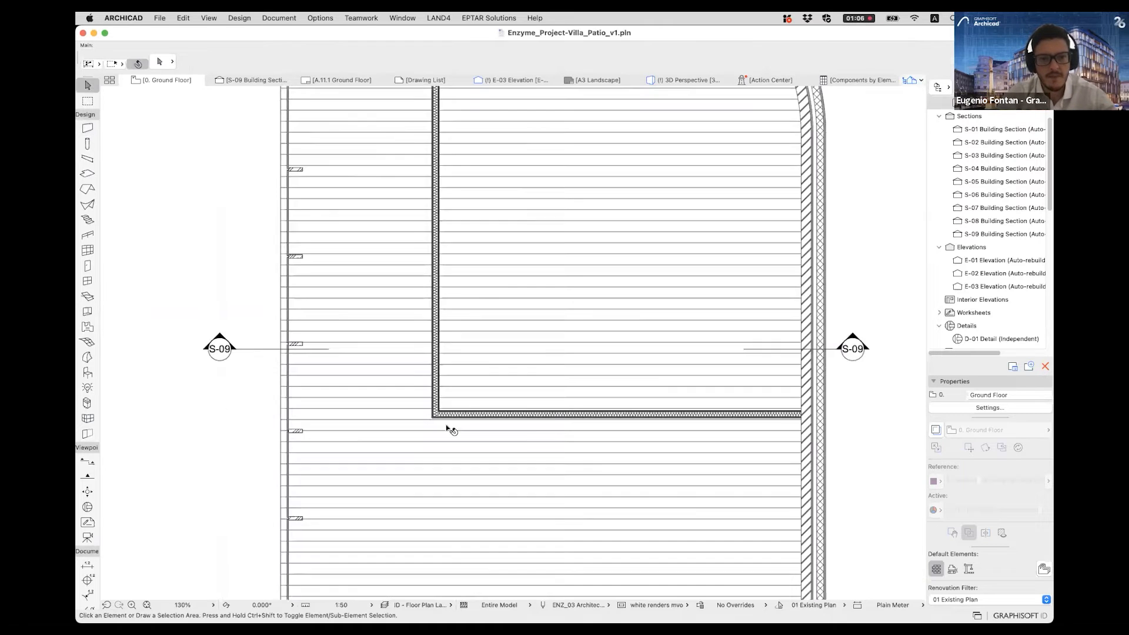
scroll(442, 424, up, 5)
click(462, 401)
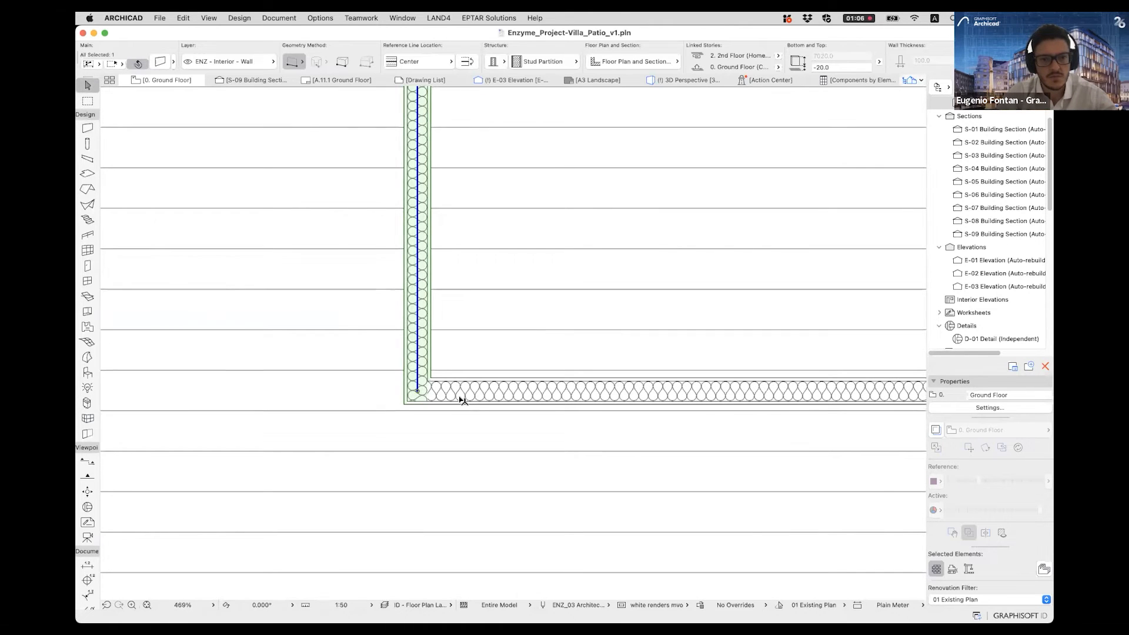
scroll(445, 394, up, 4)
key(Escape)
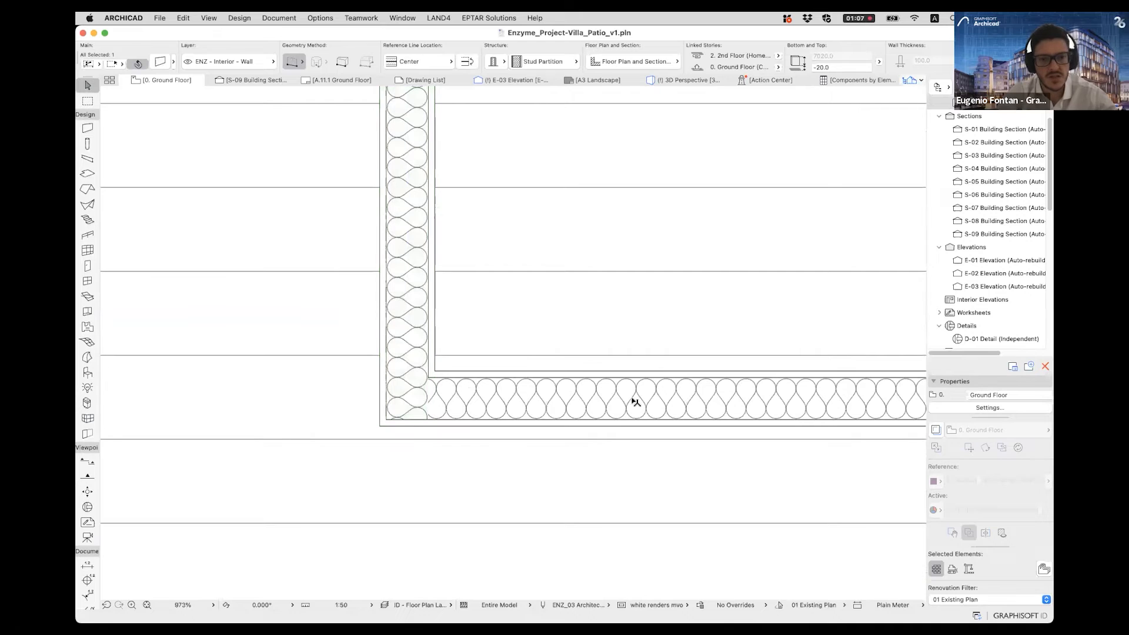
click(413, 328)
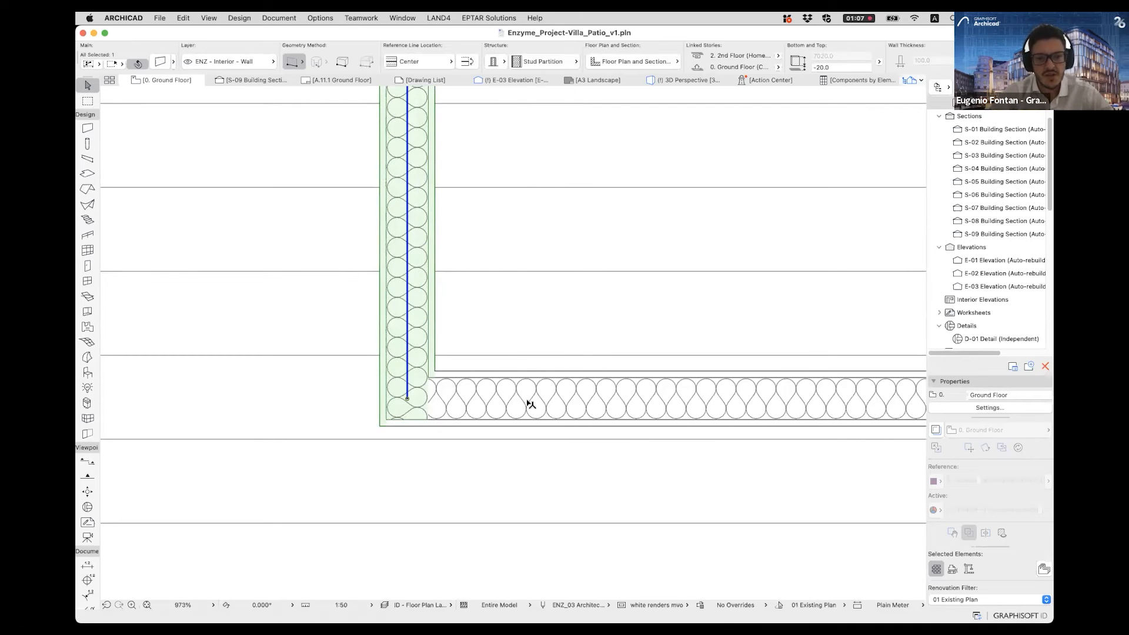
shift+click(489, 405)
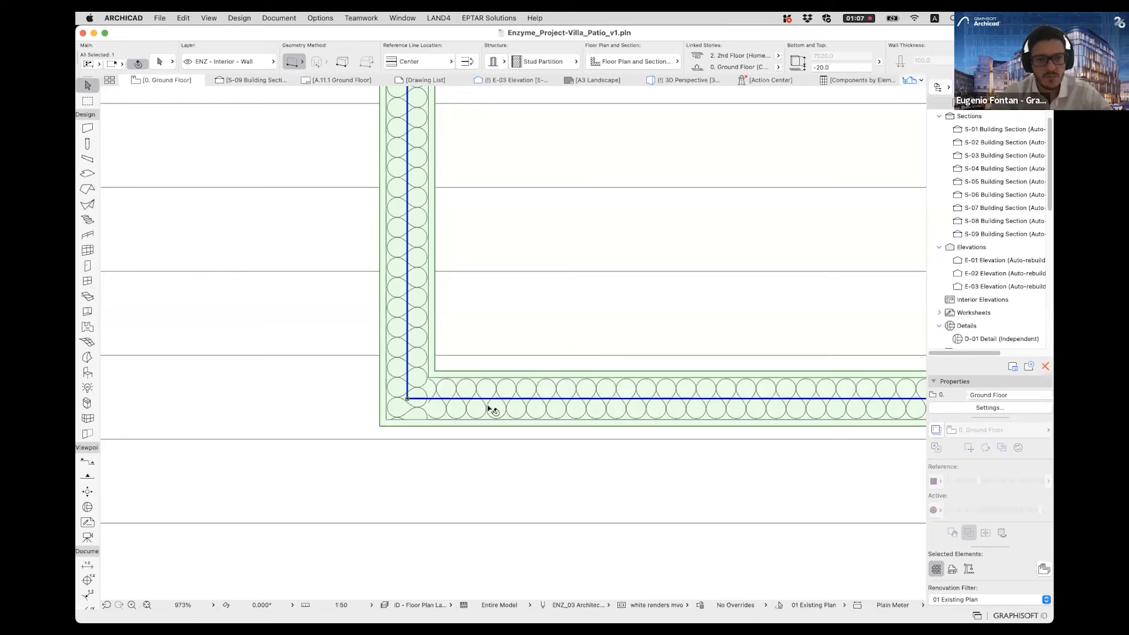
click(407, 399)
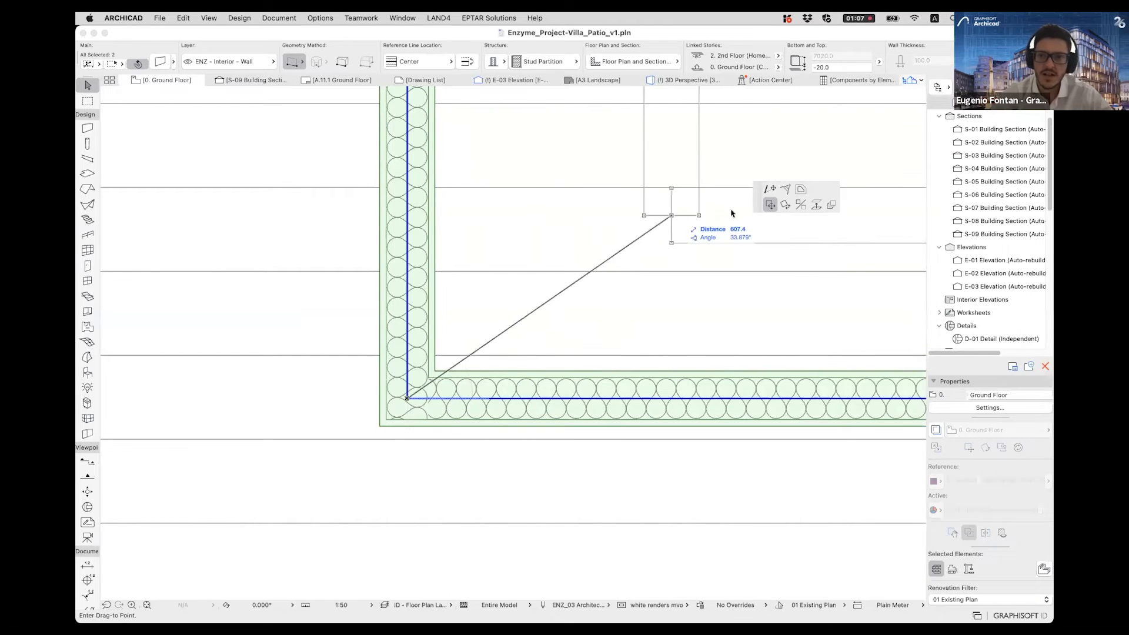
click(785, 189)
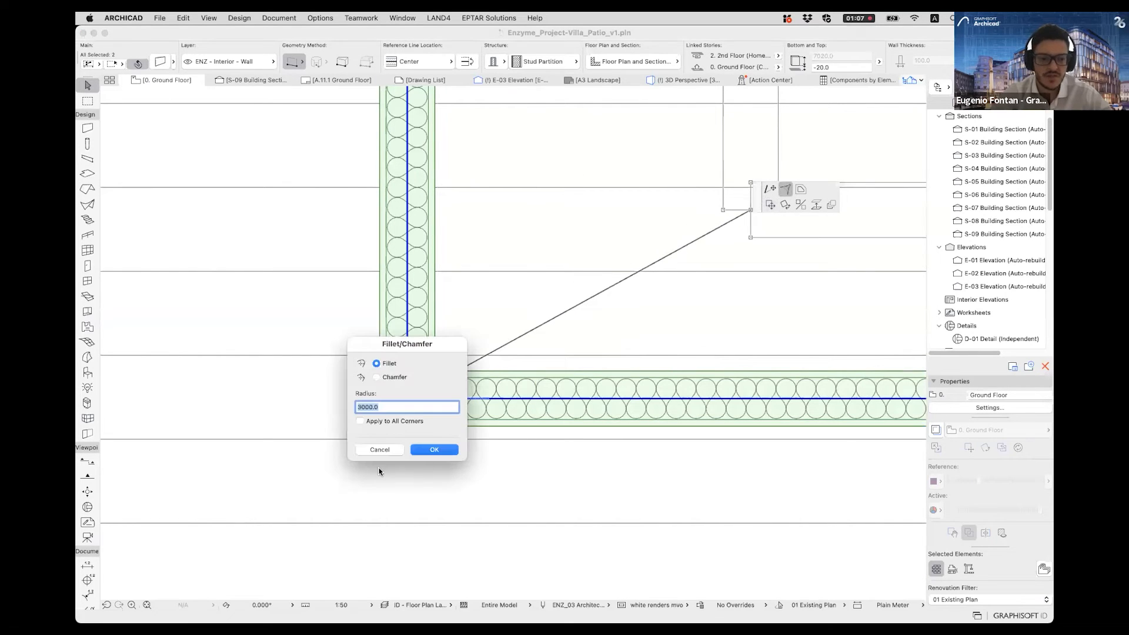
key(Return)
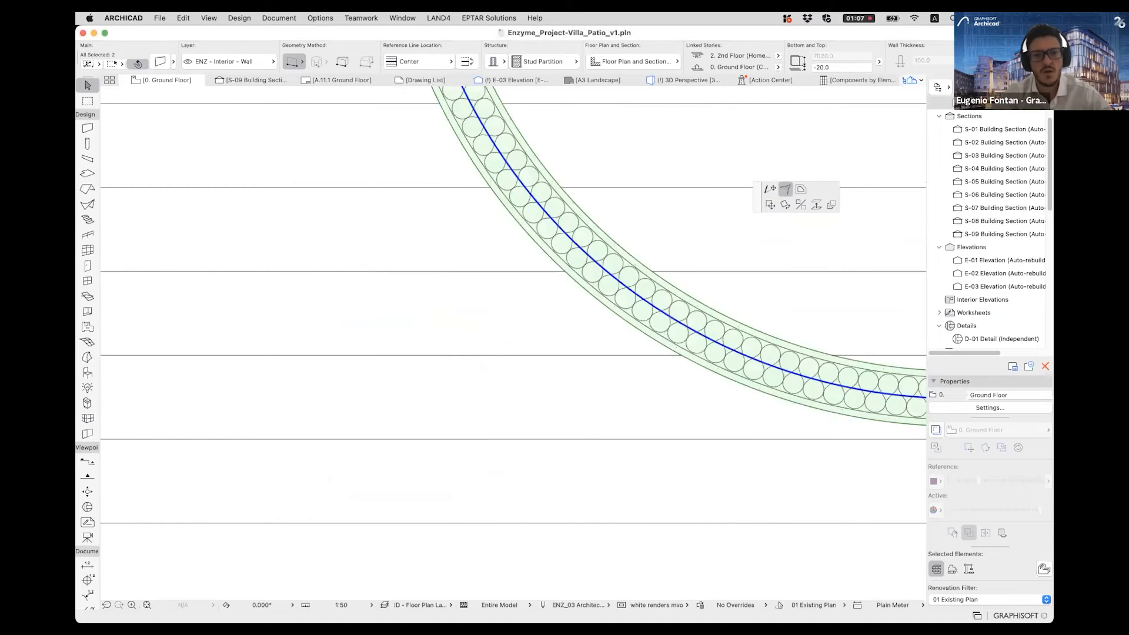
click(327, 373)
scroll(327, 373, down, 5)
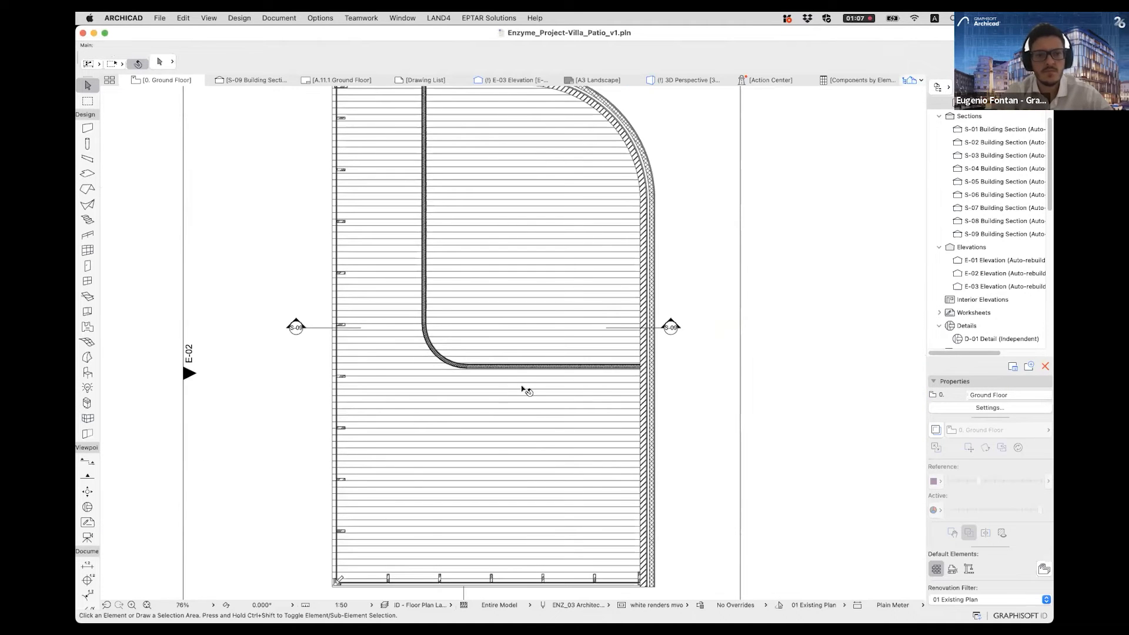
- In the 3D view, trim the three partition segments to the pavilion's roof, keeping the part below it
middle_drag(504, 388, 535, 417)
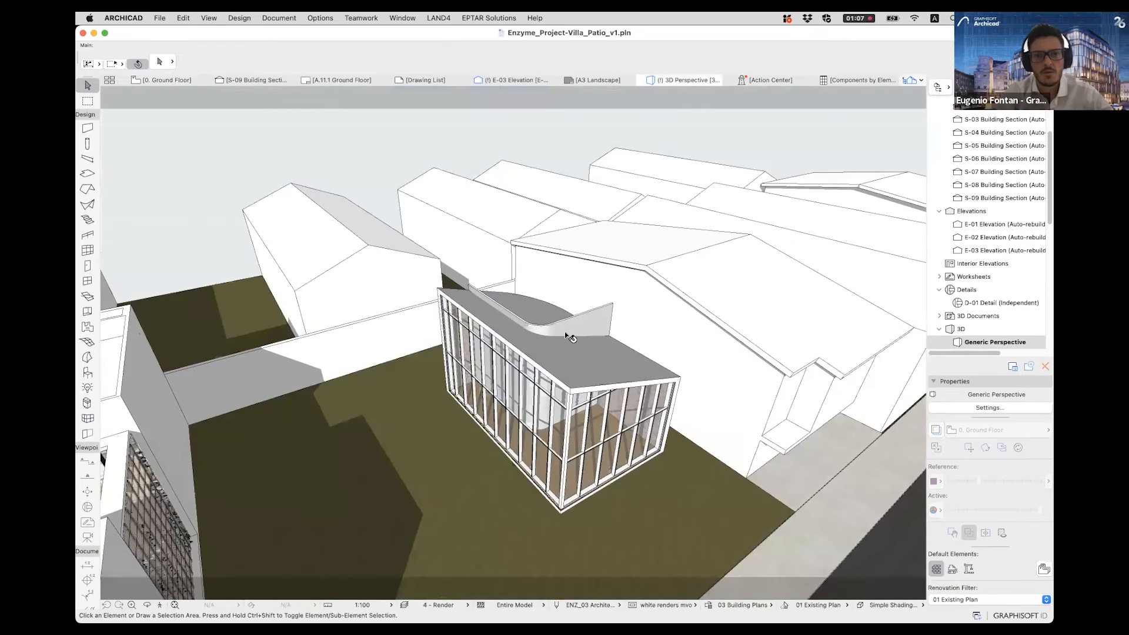
scroll(565, 331, up, 5)
click(475, 297)
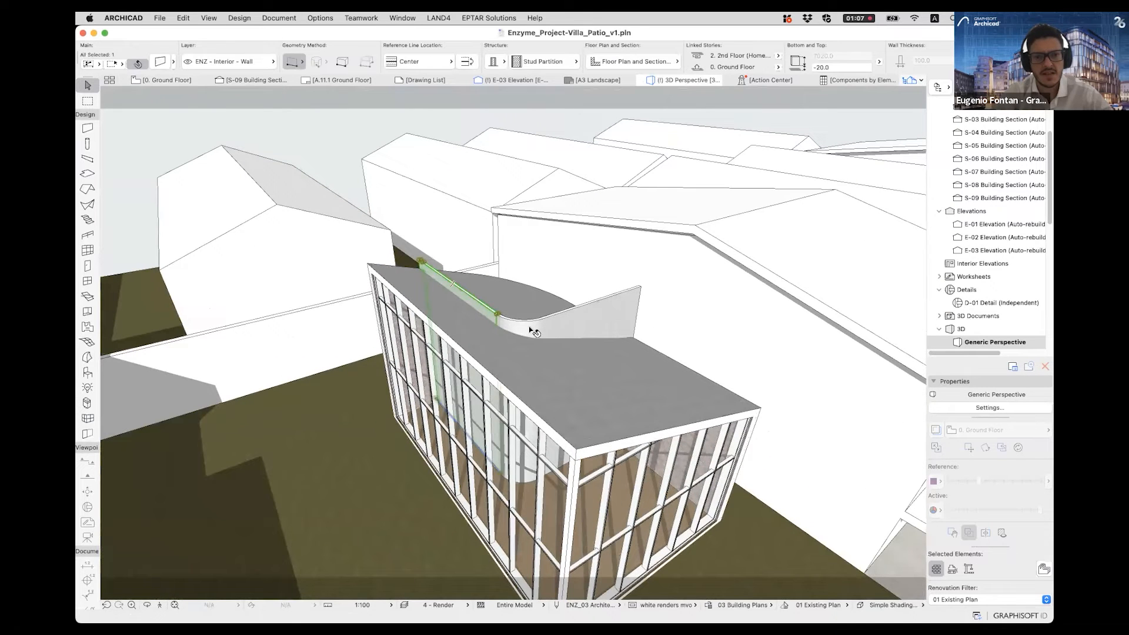
shift+click(527, 326)
shift+click(579, 324)
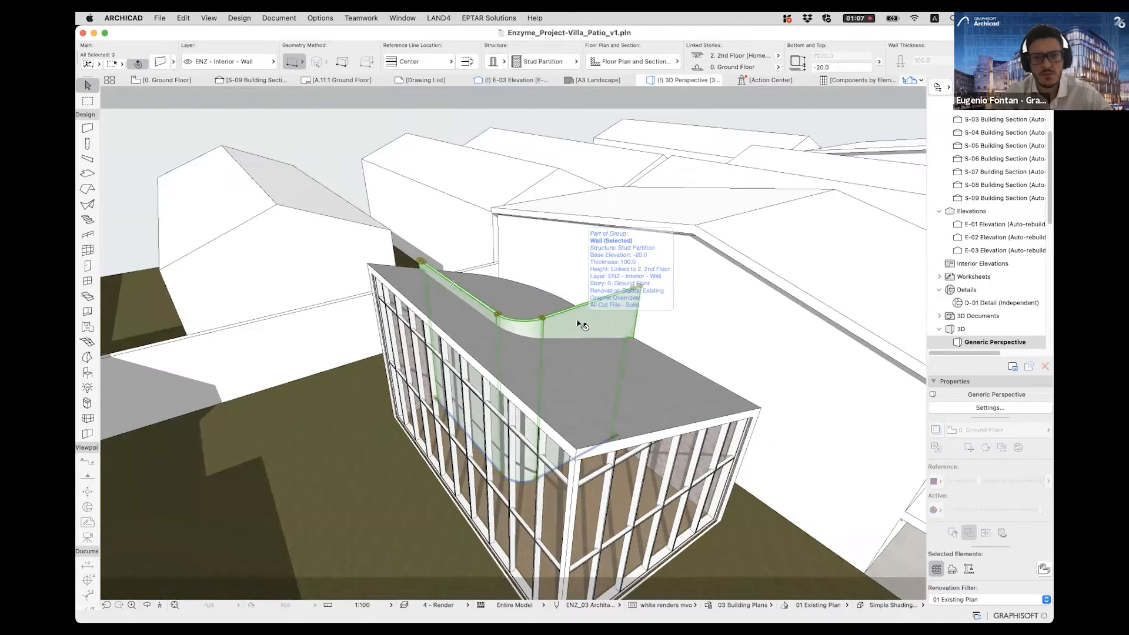
right_click(570, 318)
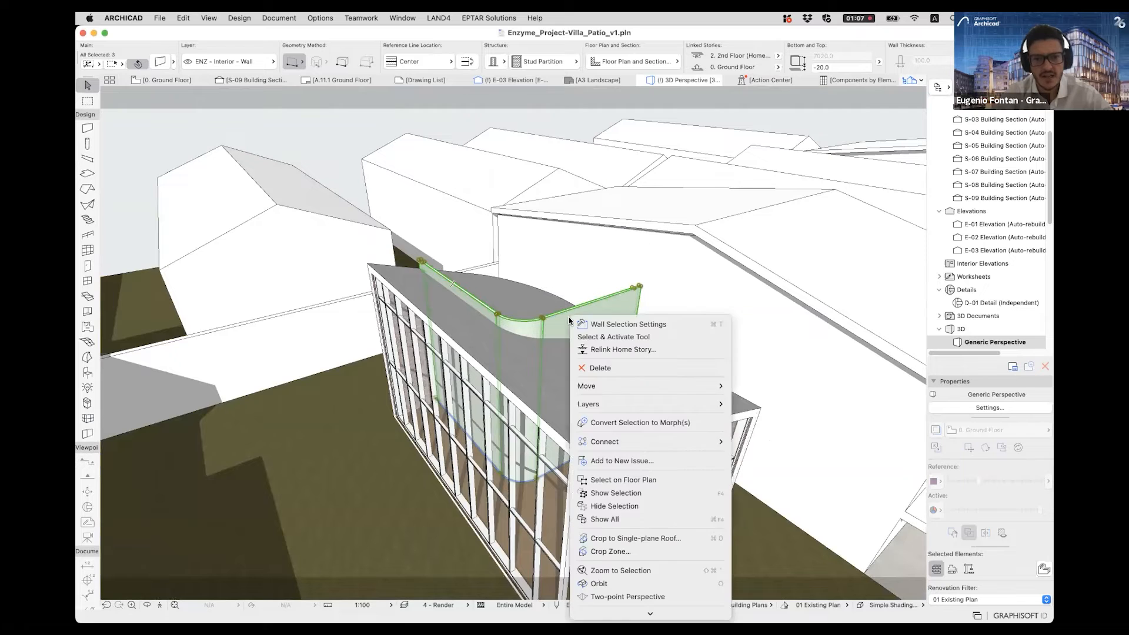
mouse_move(723, 441)
click(785, 441)
click(572, 405)
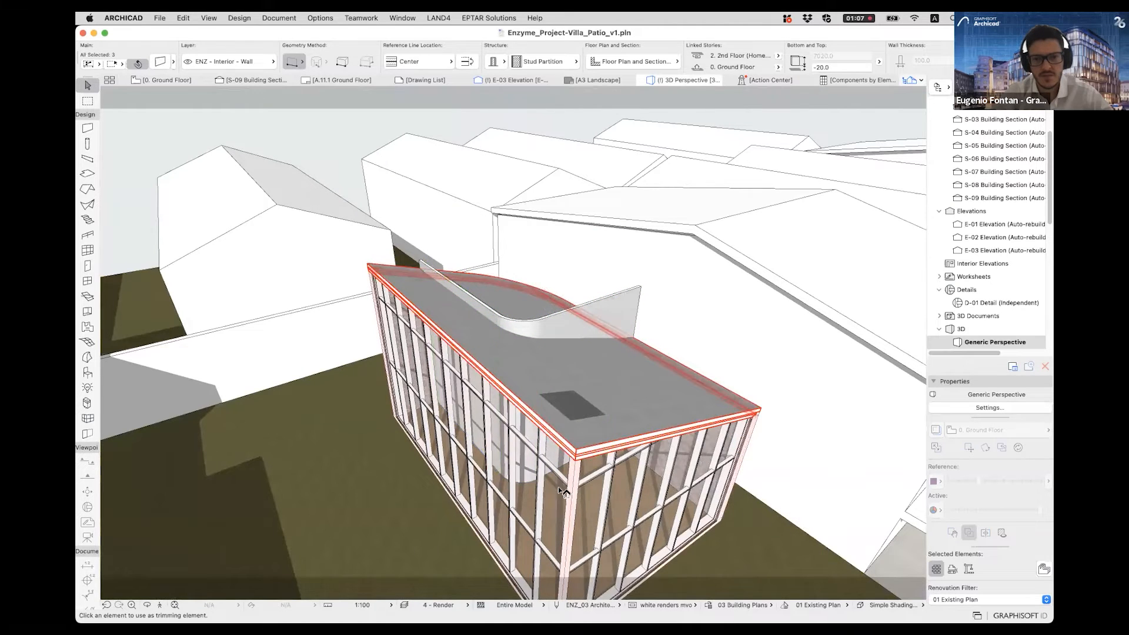
shift+middle_drag(525, 442, 529, 386)
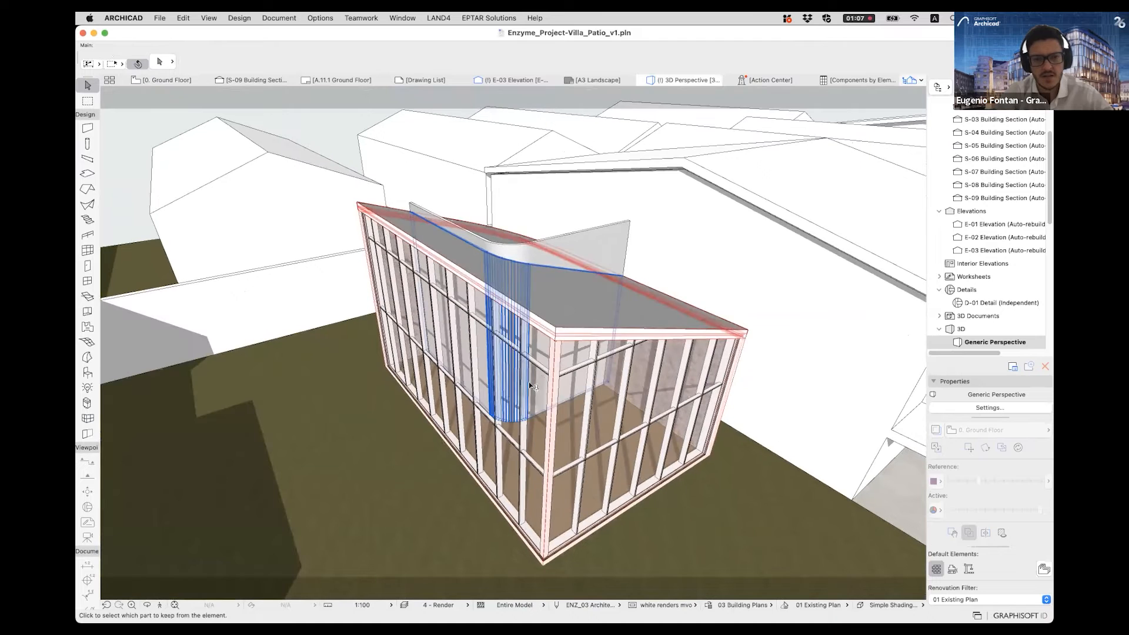
click(529, 385)
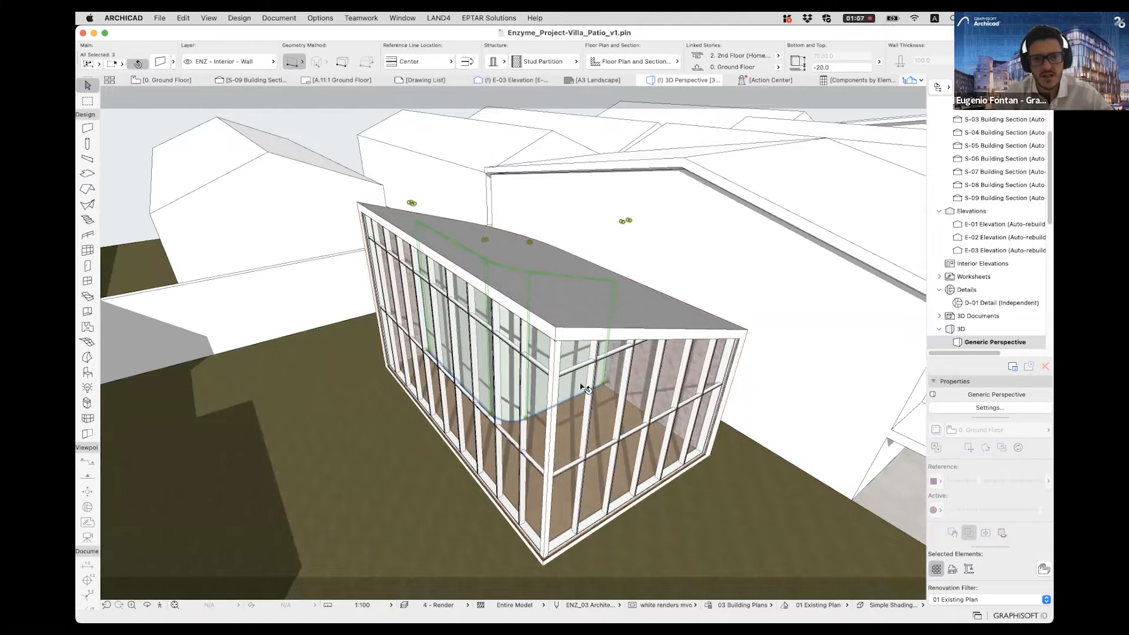
key(Escape)
- Examine in 3D how the partition joins the layered exterior wall, and view the room through the curtain wall from outside
shift+middle_drag(708, 521, 606, 390)
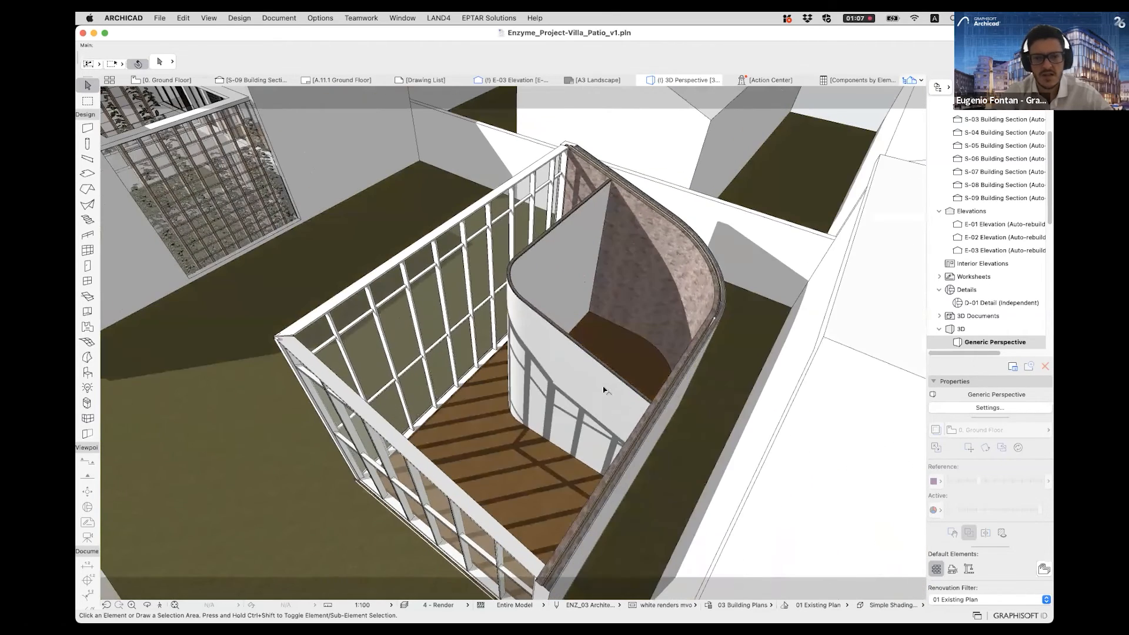
scroll(595, 391, up, 4)
scroll(592, 339, up, 2)
scroll(728, 320, up, 3)
shift+middle_drag(729, 306, 677, 312)
scroll(641, 369, up, 5)
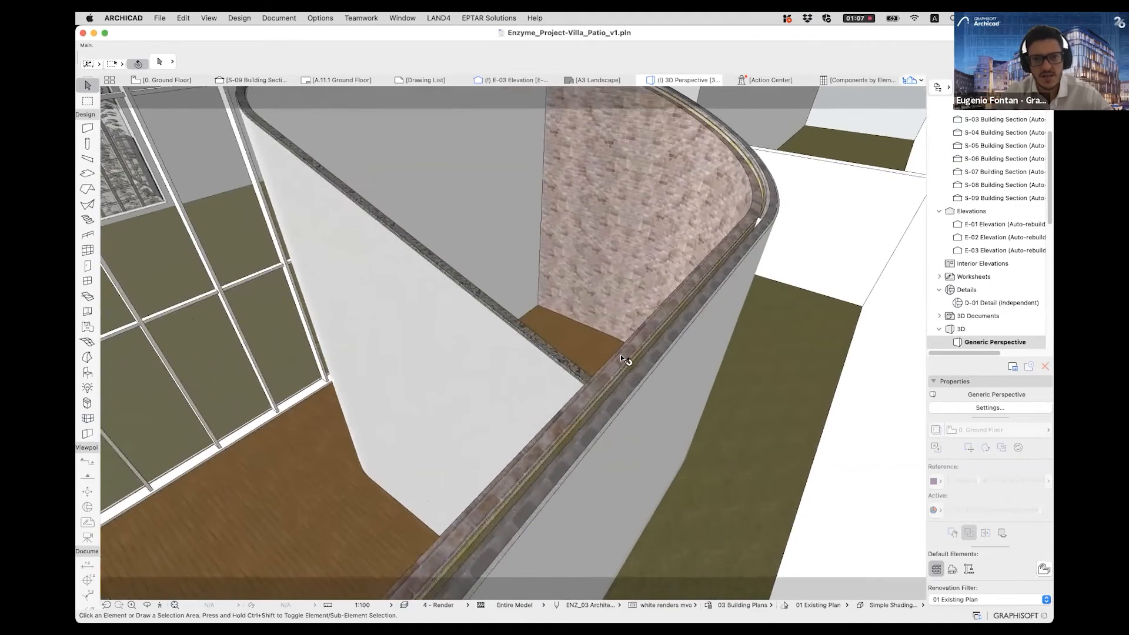
scroll(621, 357, up, 5)
scroll(547, 294, down, 4)
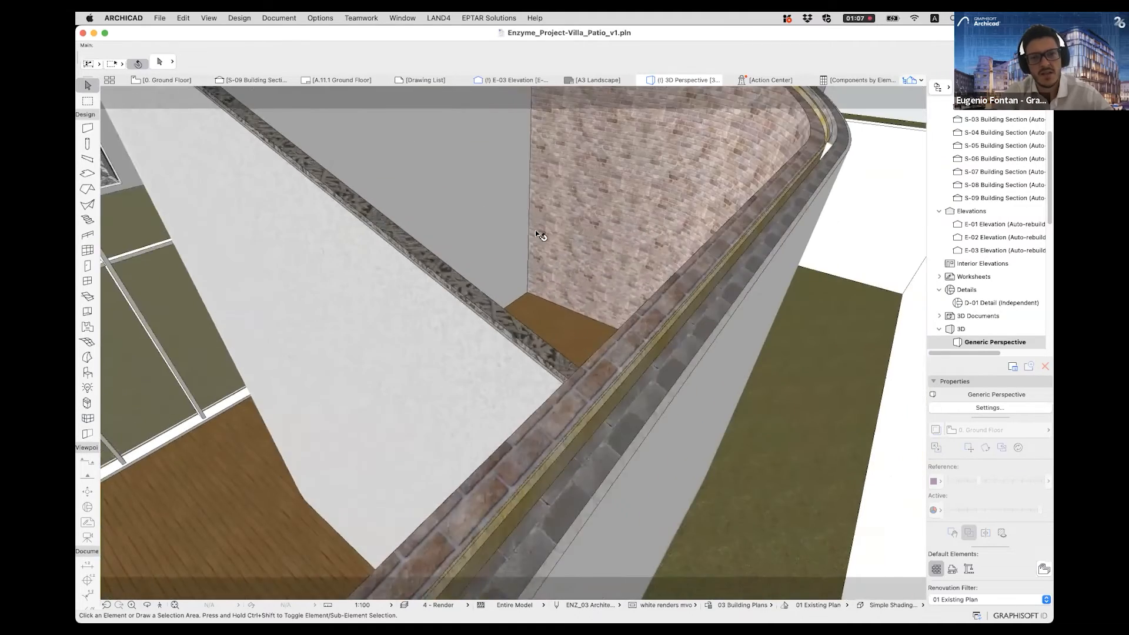
scroll(536, 230, down, 7)
shift+middle_drag(634, 181, 622, 271)
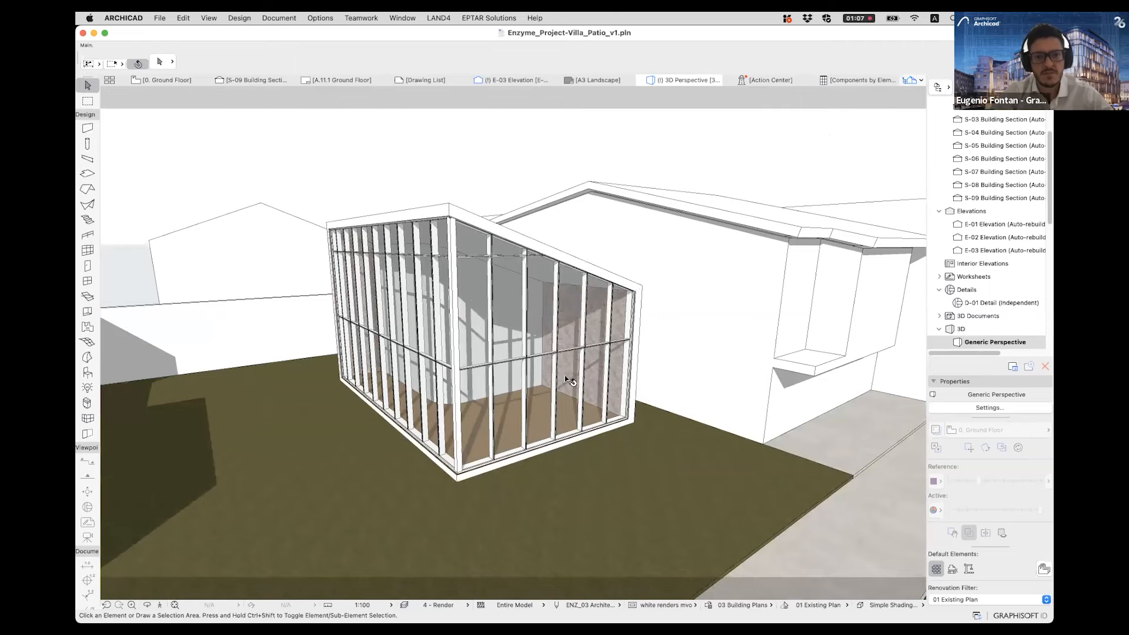
shift+middle_drag(566, 380, 564, 367)
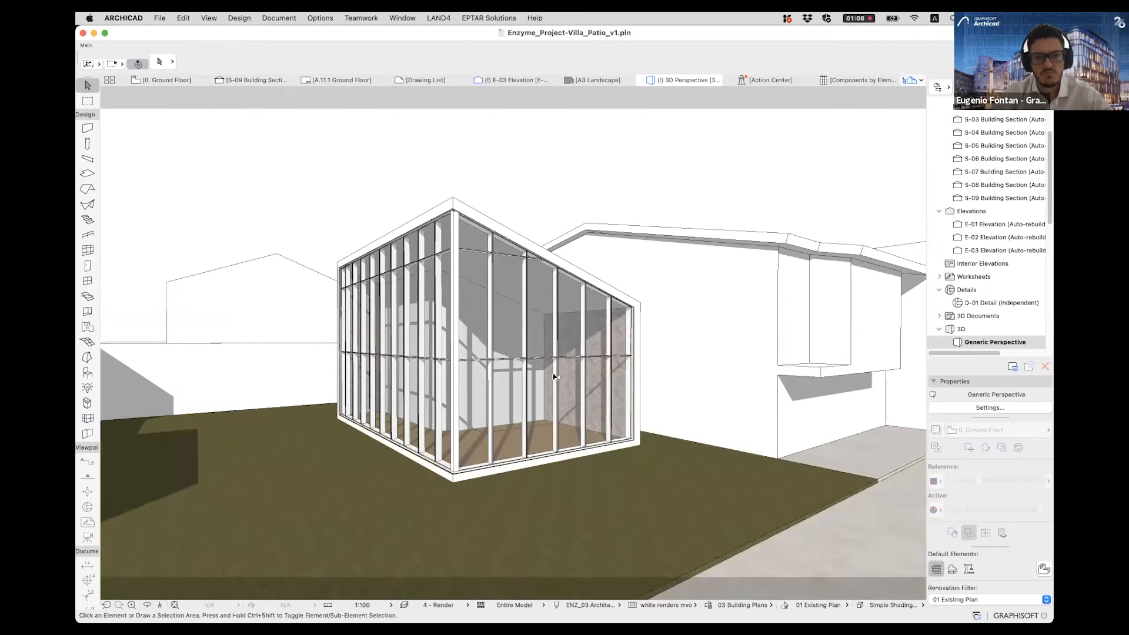
scroll(554, 377, up, 5)
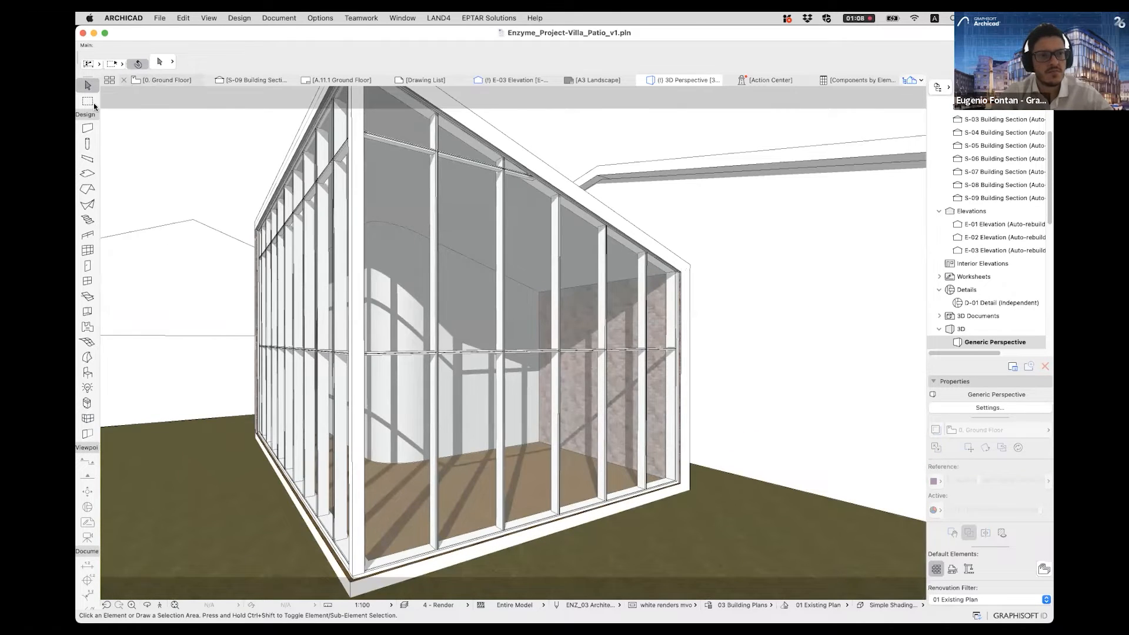
- On the Ground Floor plan, place a 900 × 2100 Door 25 in the partition's horizontal segment, opening into the enclosed room and hinged on the right
key(F2)
scroll(559, 359, down, 3)
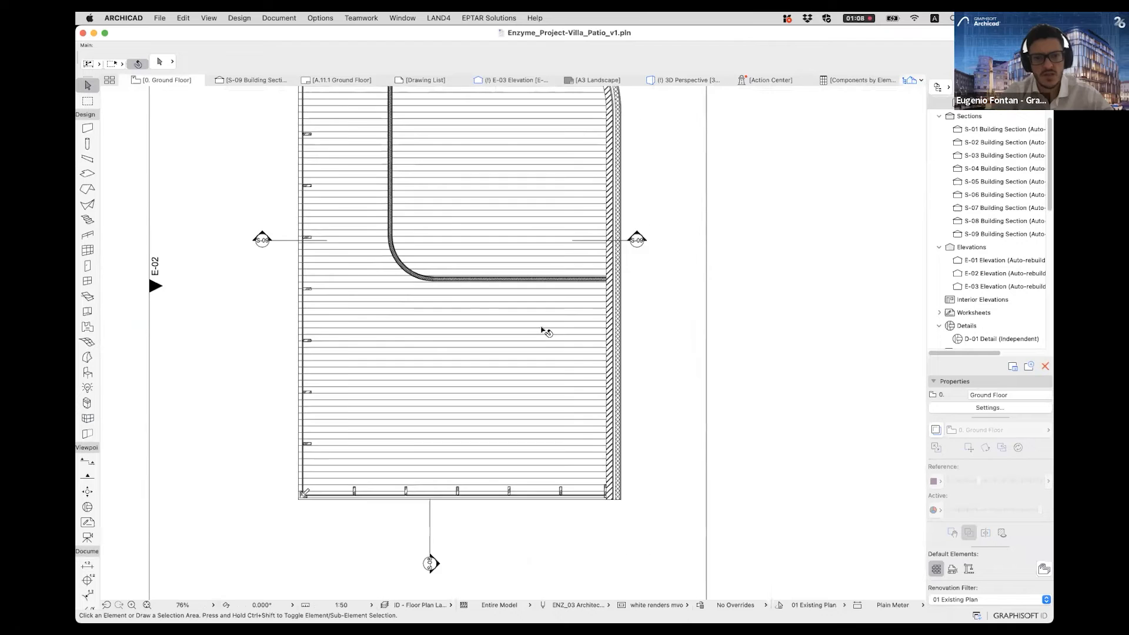
scroll(541, 341, down, 3)
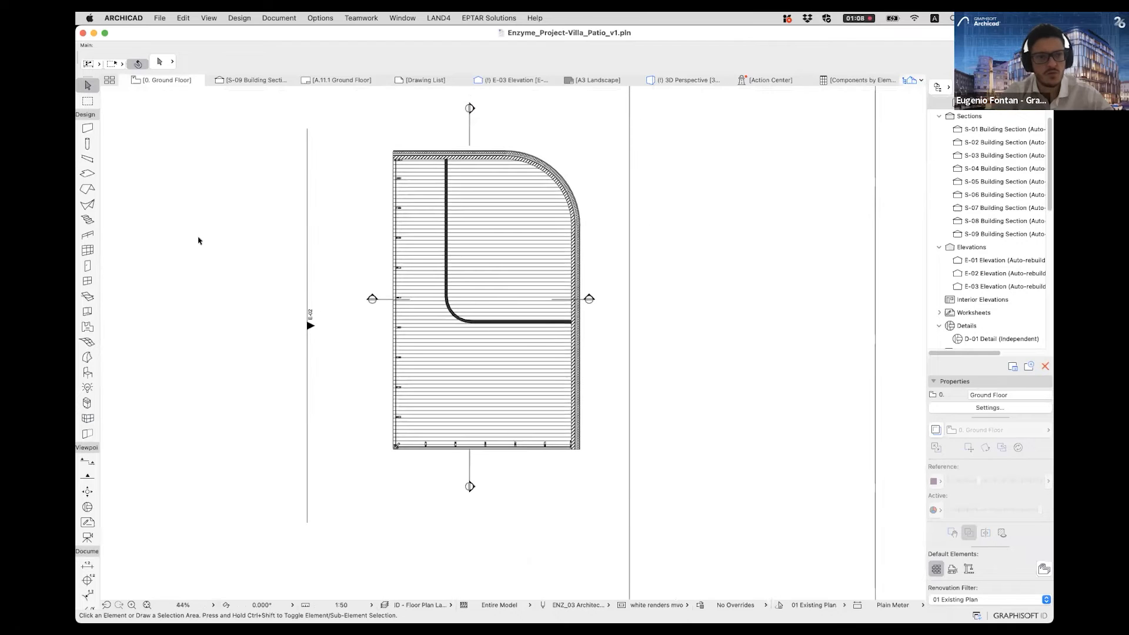
click(88, 265)
scroll(588, 370, up, 4)
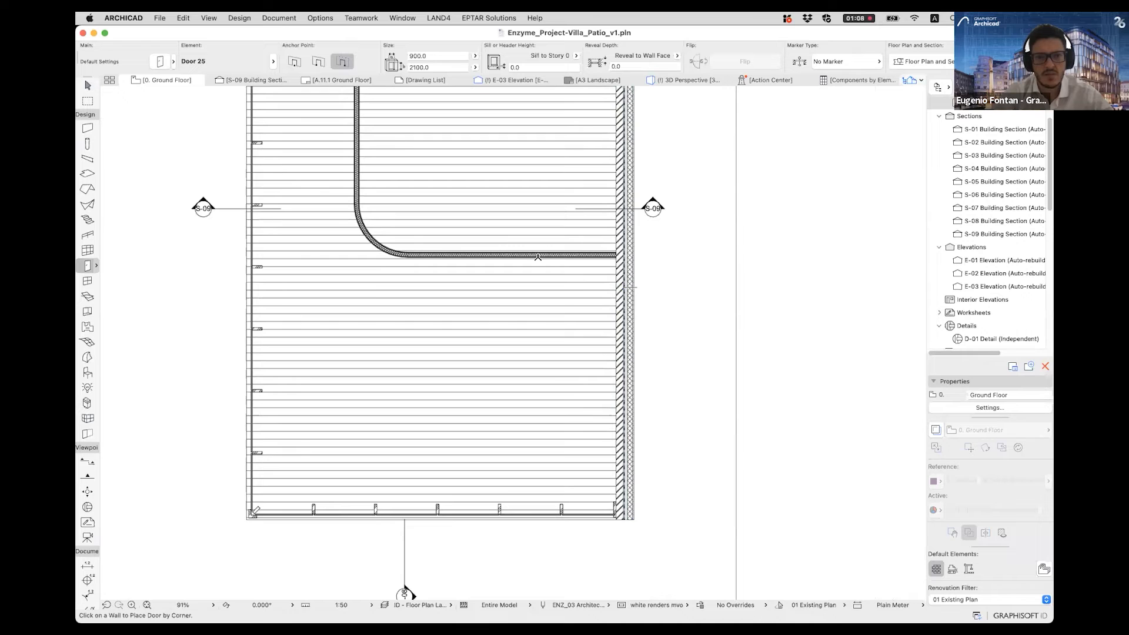
scroll(547, 255, up, 4)
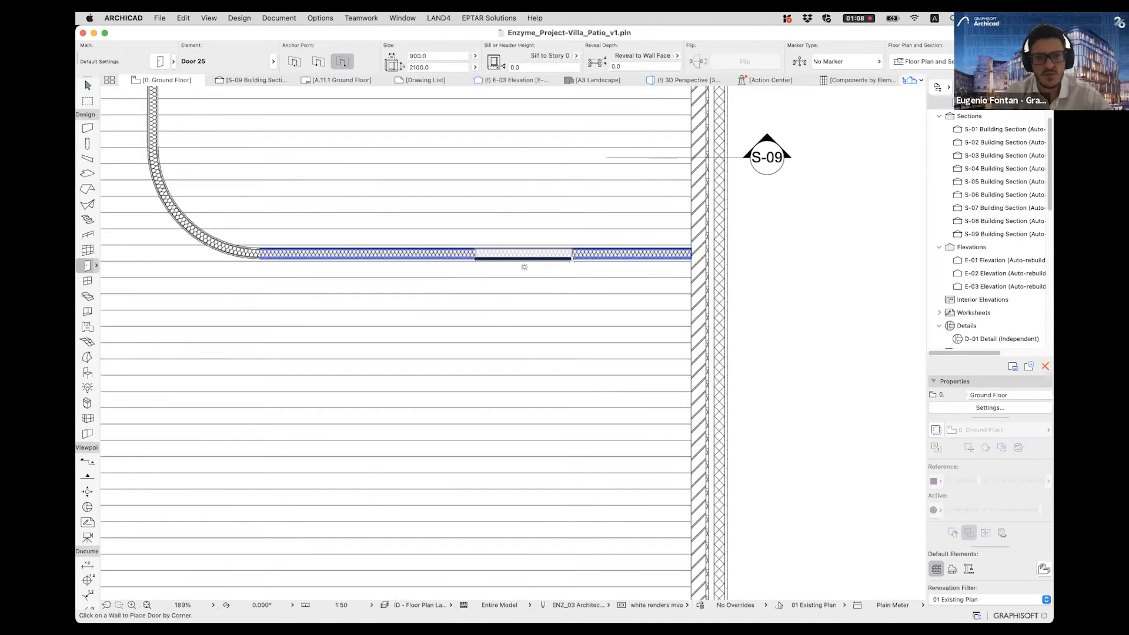
click(565, 209)
click(567, 206)
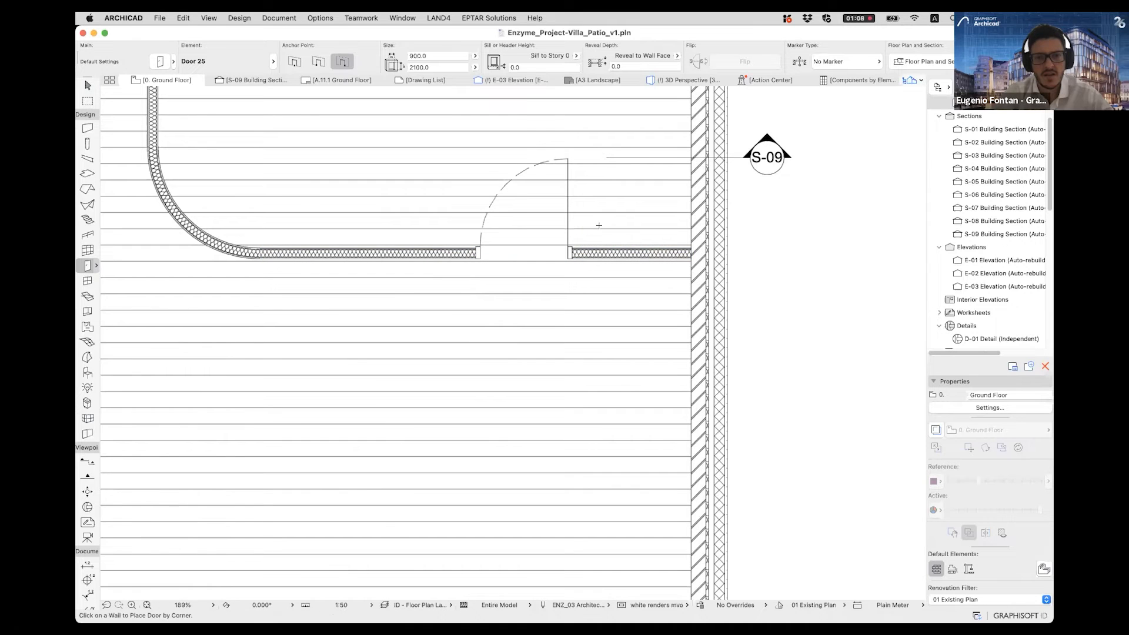
- Place the Door 01 favorite (1500 × 2100, with sidelight) in the straight exterior wall below the partition, opening into the pavilion and hinged at its lower end
scroll(580, 223, down, 3)
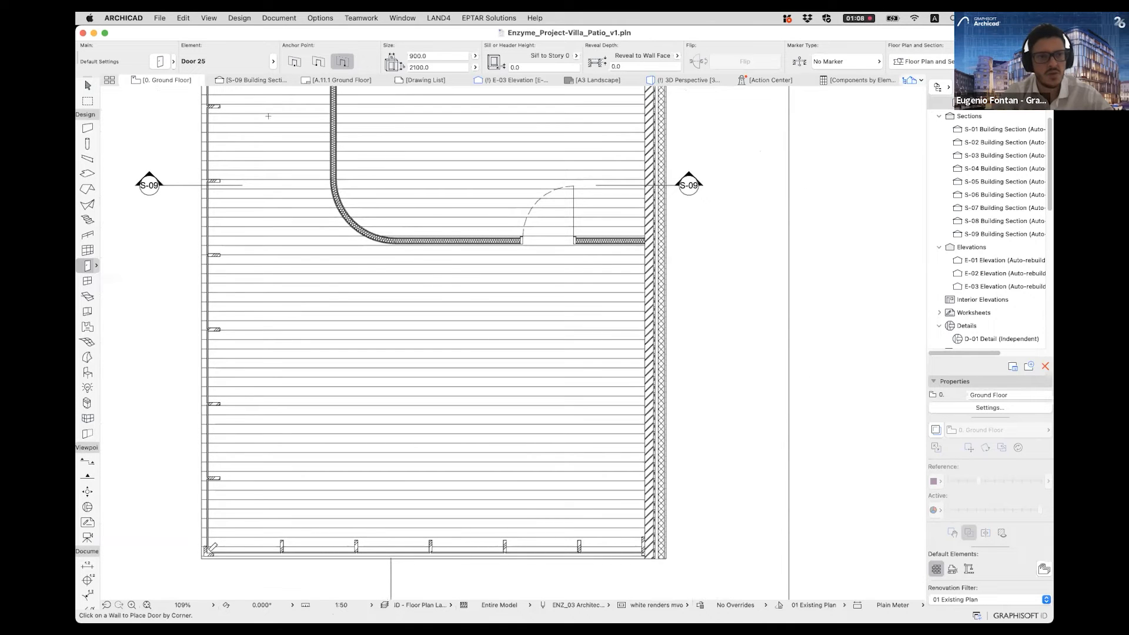
click(173, 61)
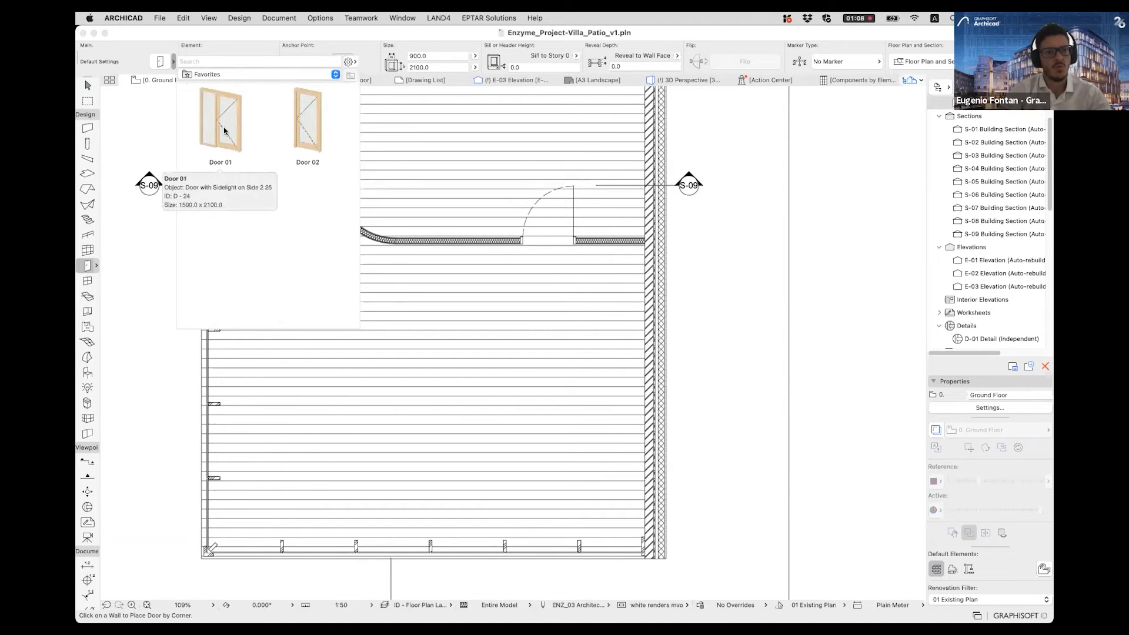
double_click(224, 131)
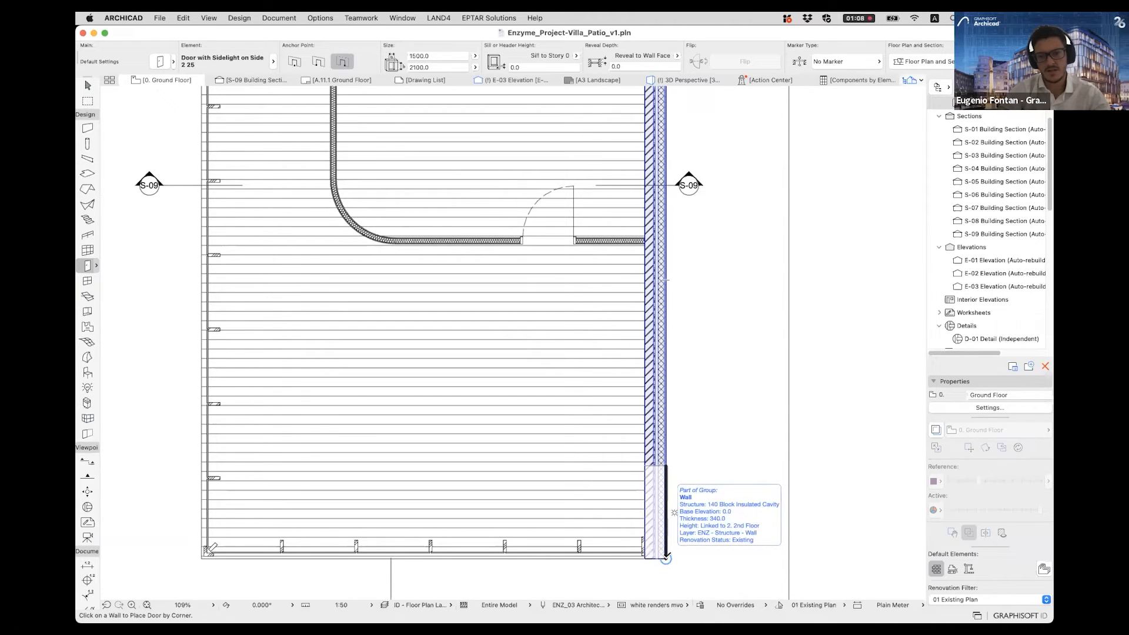
click(666, 451)
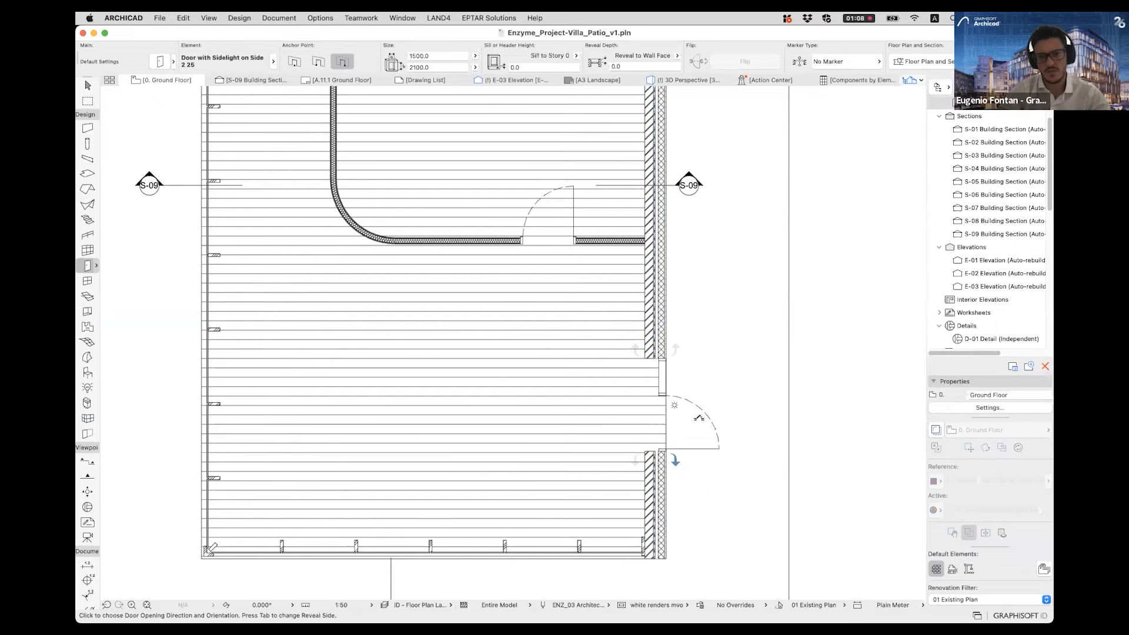
click(517, 445)
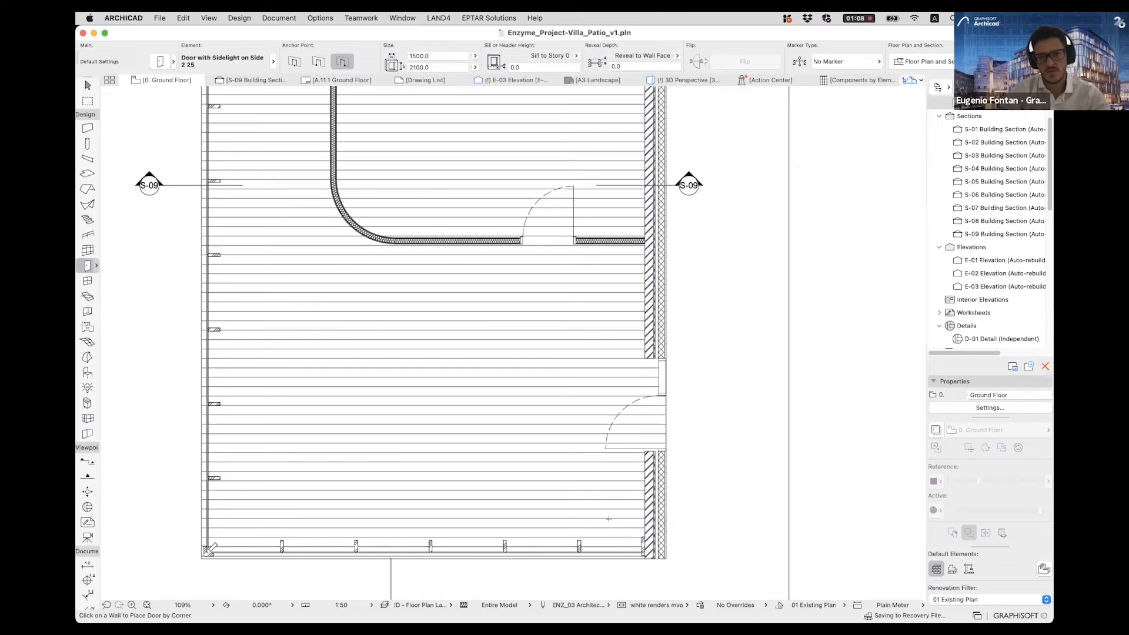
key(Escape)
scroll(665, 411, down, 5)
middle_drag(631, 412, 626, 427)
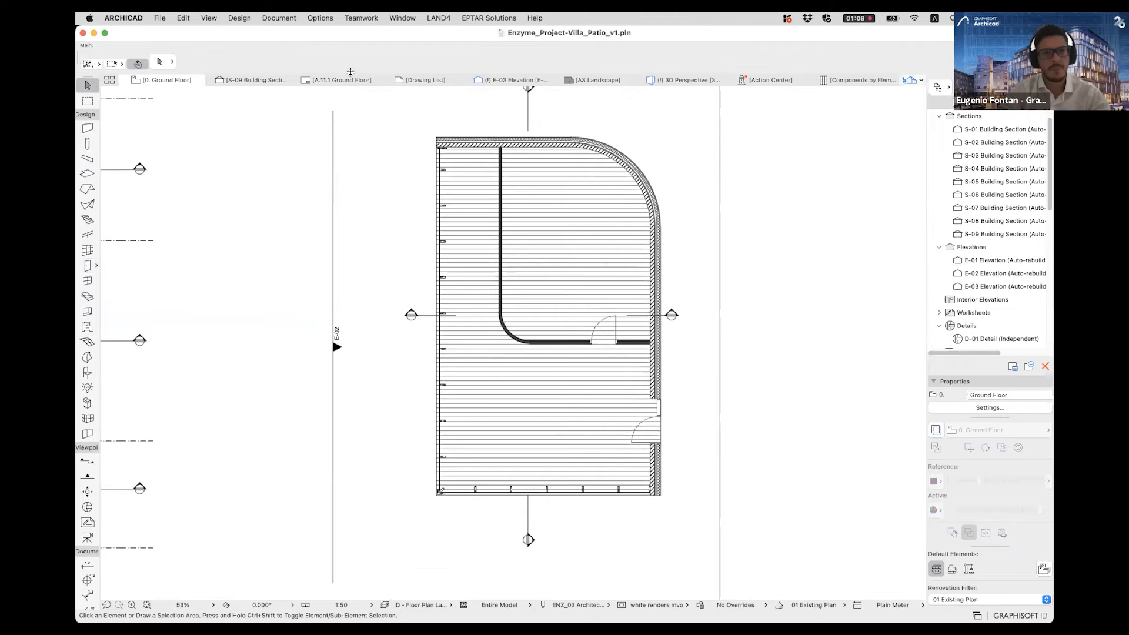
- In the 3D perspective, look into the pavilion through the curtain wall and inspect the partition door and the exterior door with sidelight
click(672, 83)
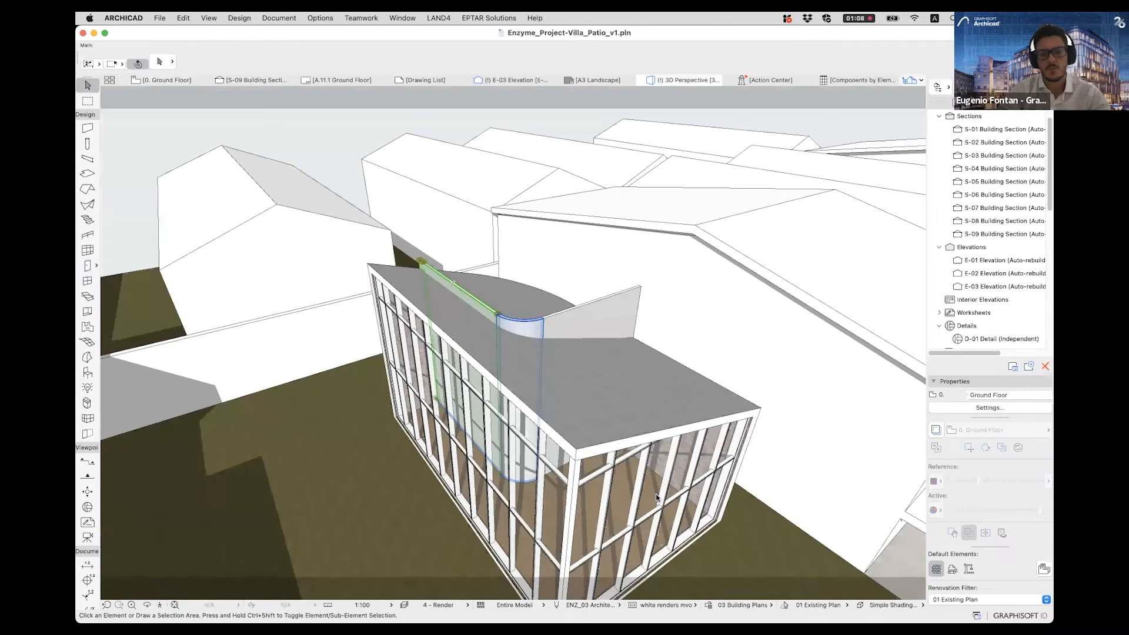
shift+middle_drag(656, 494, 550, 457)
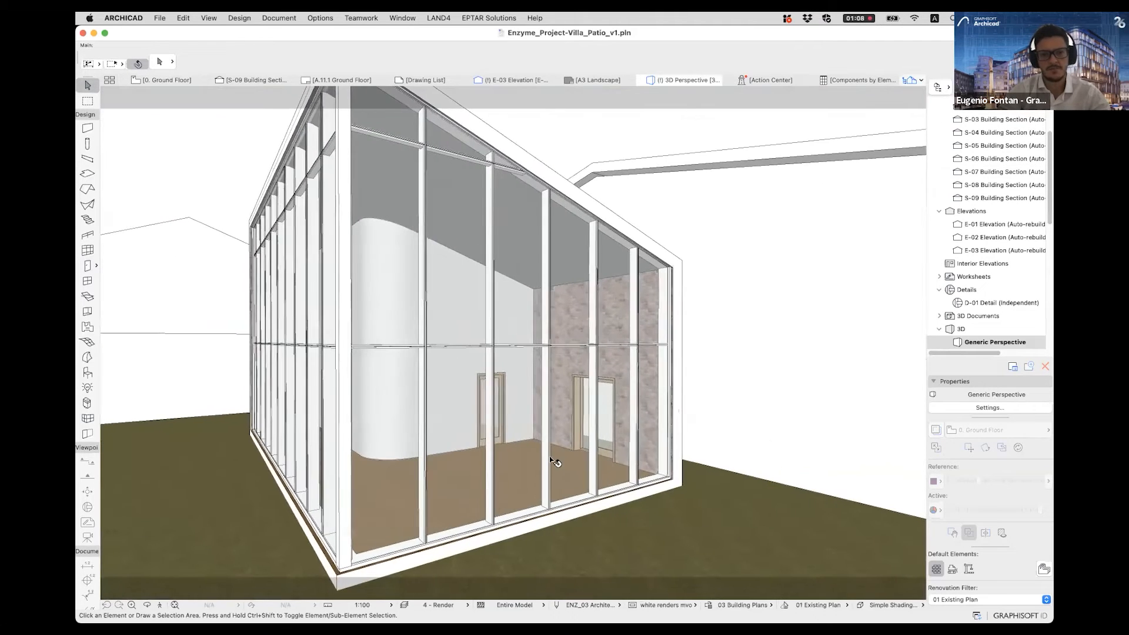
scroll(553, 462, up, 10)
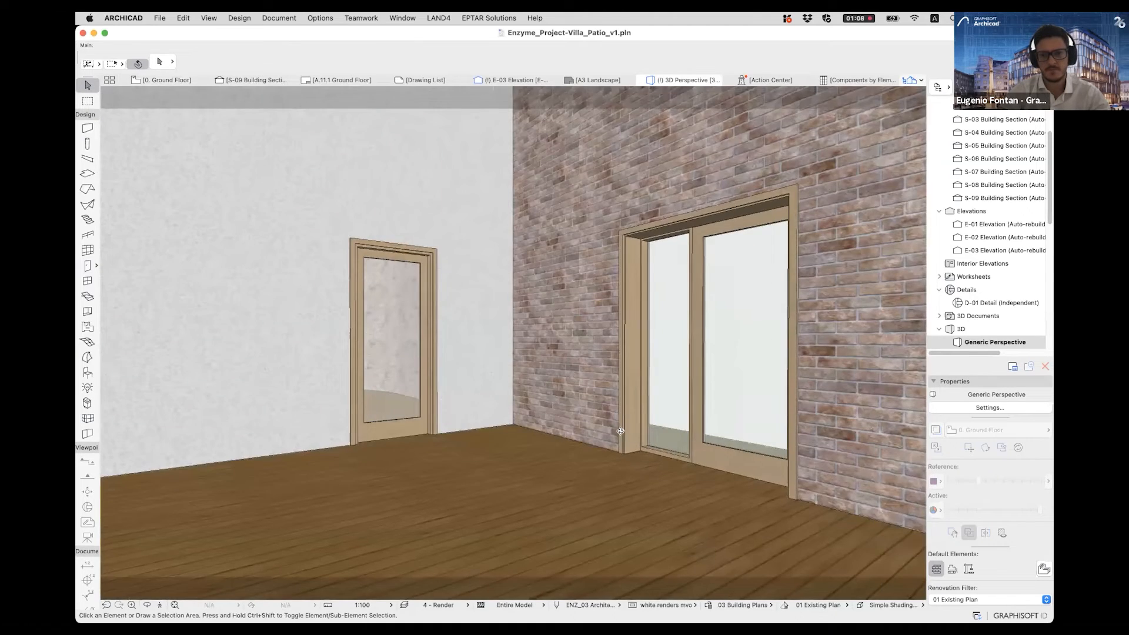
shift+middle_drag(621, 431, 652, 400)
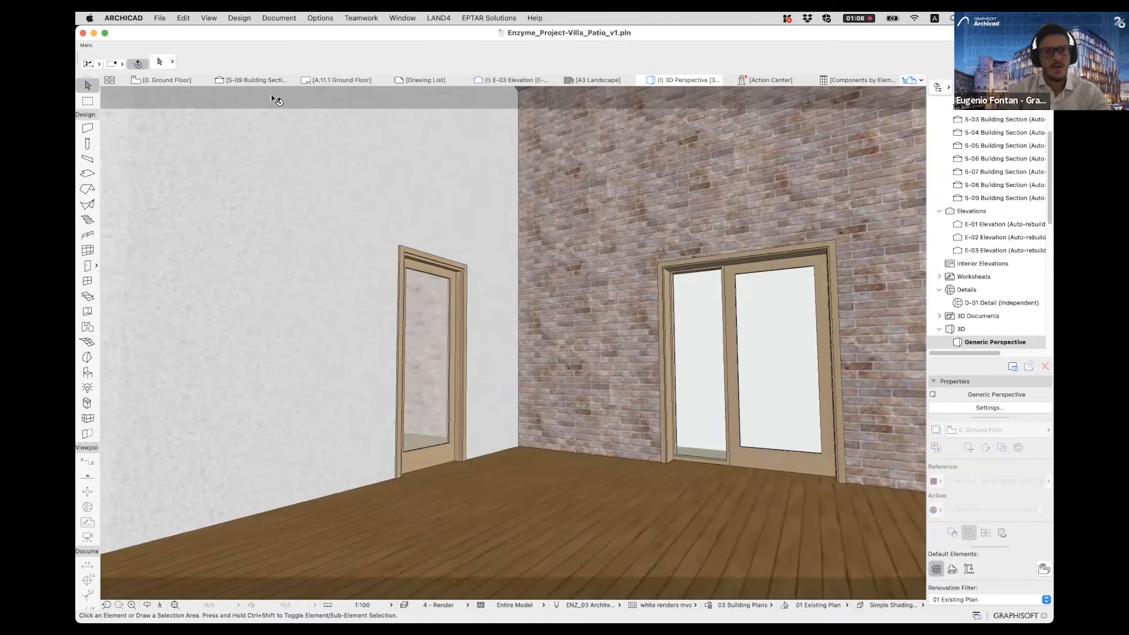
- In section S-09, examine how the stud partition's layers join the roof's layers, highlighting the roof and the partition in turn
shift+middle_drag(270, 94, 231, 79)
shift+middle_drag(279, 249, 393, 331)
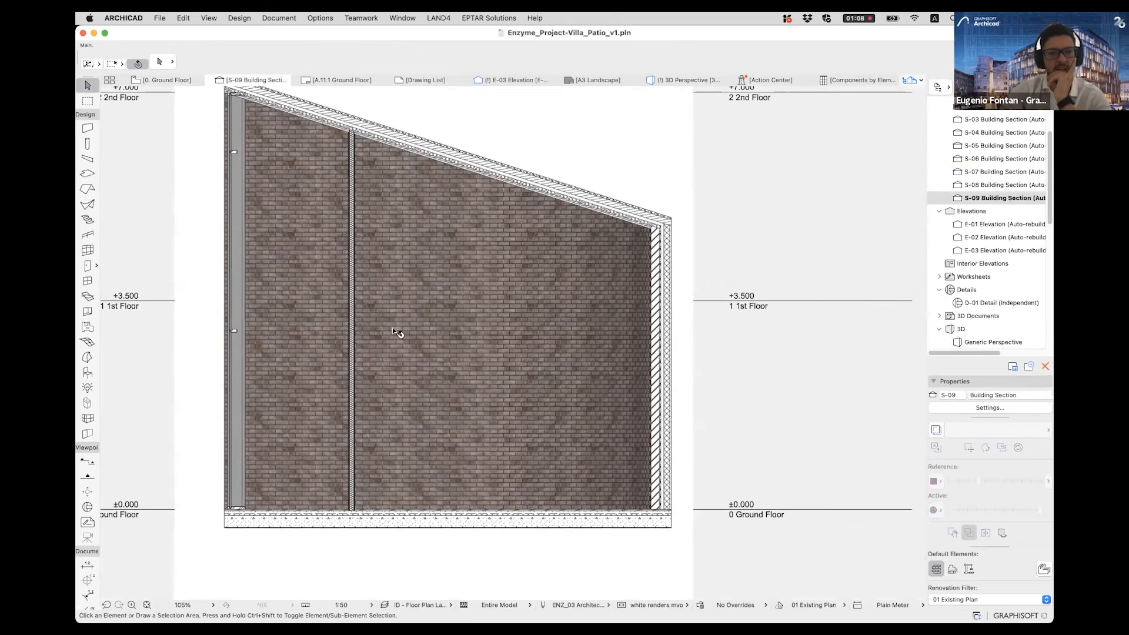
scroll(261, 273, up, 5)
scroll(306, 279, up, 5)
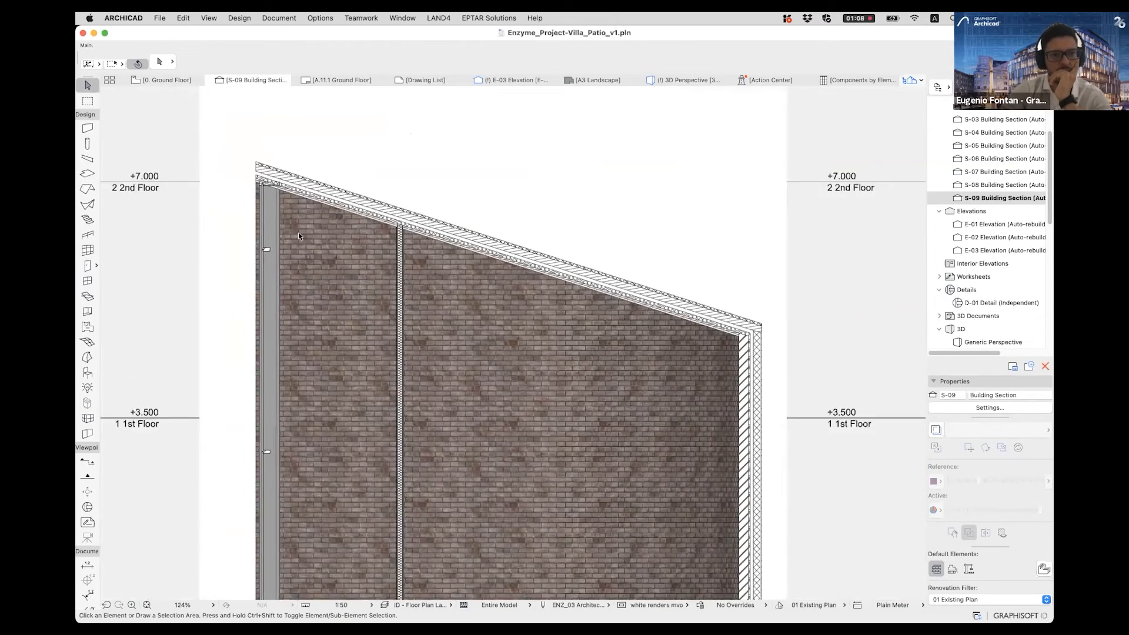
scroll(319, 351, up, 7)
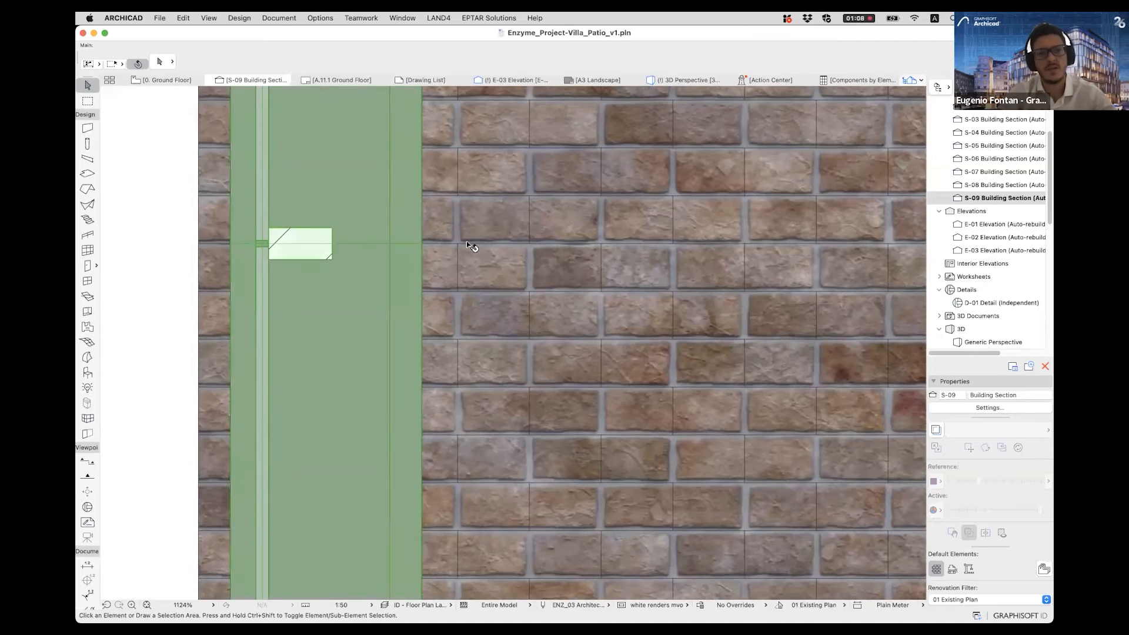
click(467, 241)
scroll(464, 247, down, 8)
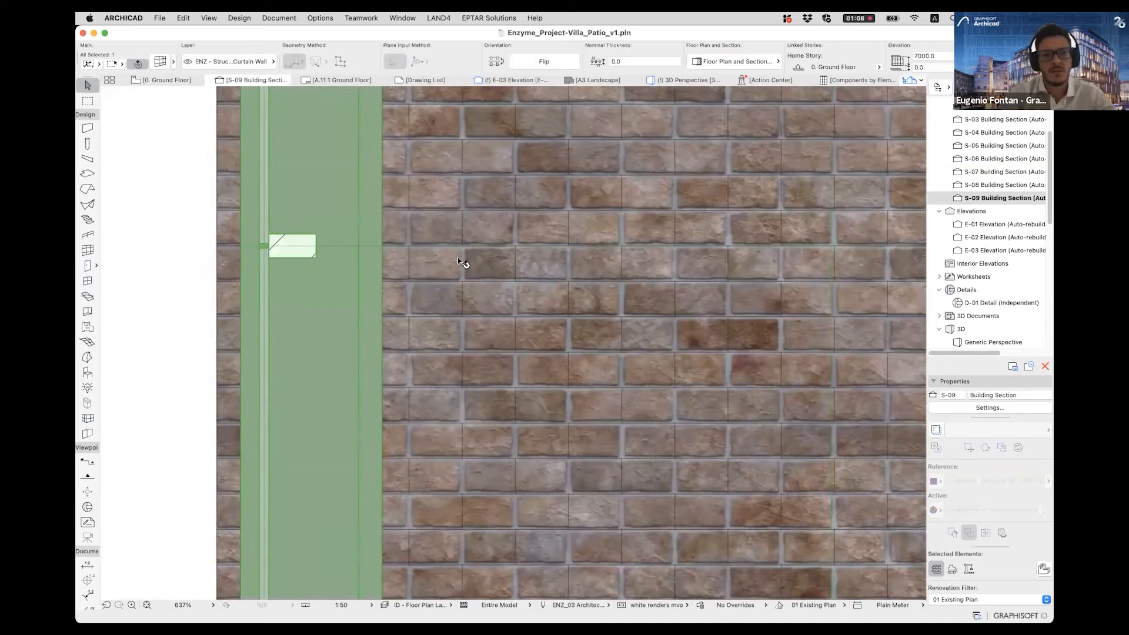
scroll(518, 323, down, 1)
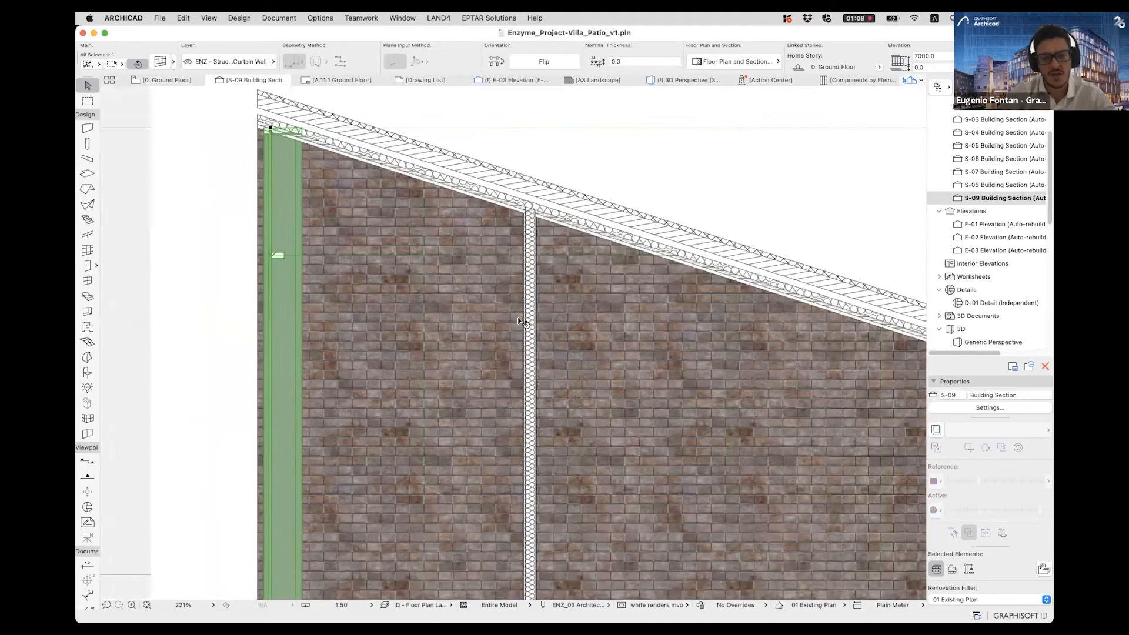
middle_drag(527, 285, 485, 281)
click(478, 229)
scroll(481, 213, up, 9)
click(547, 292)
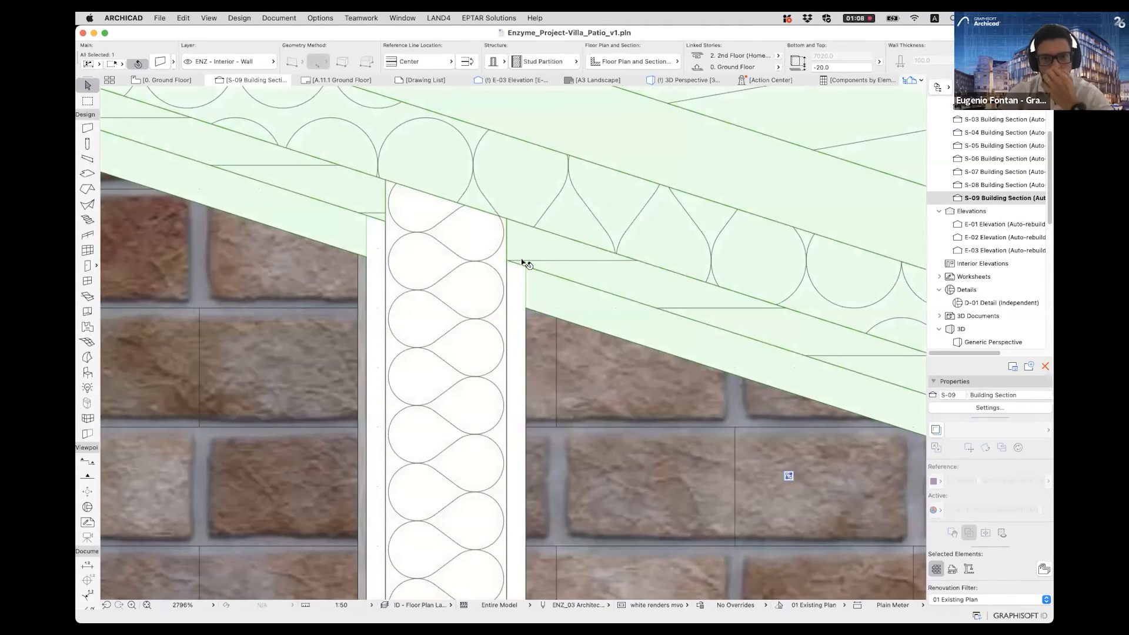
click(499, 246)
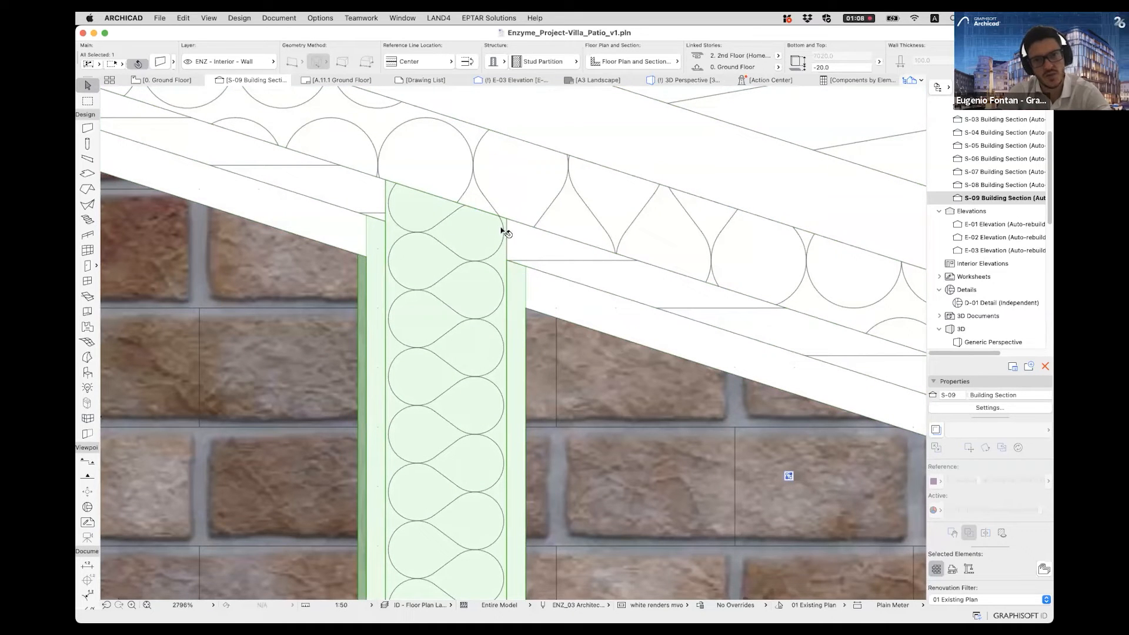
scroll(475, 286, up, 3)
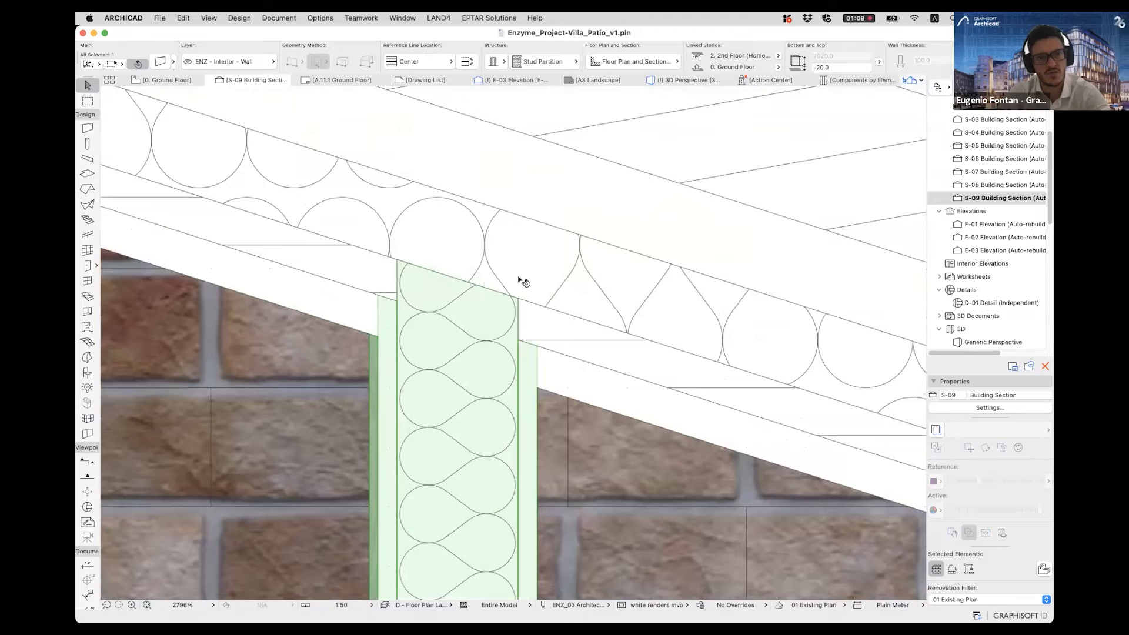
scroll(477, 259, down, 10)
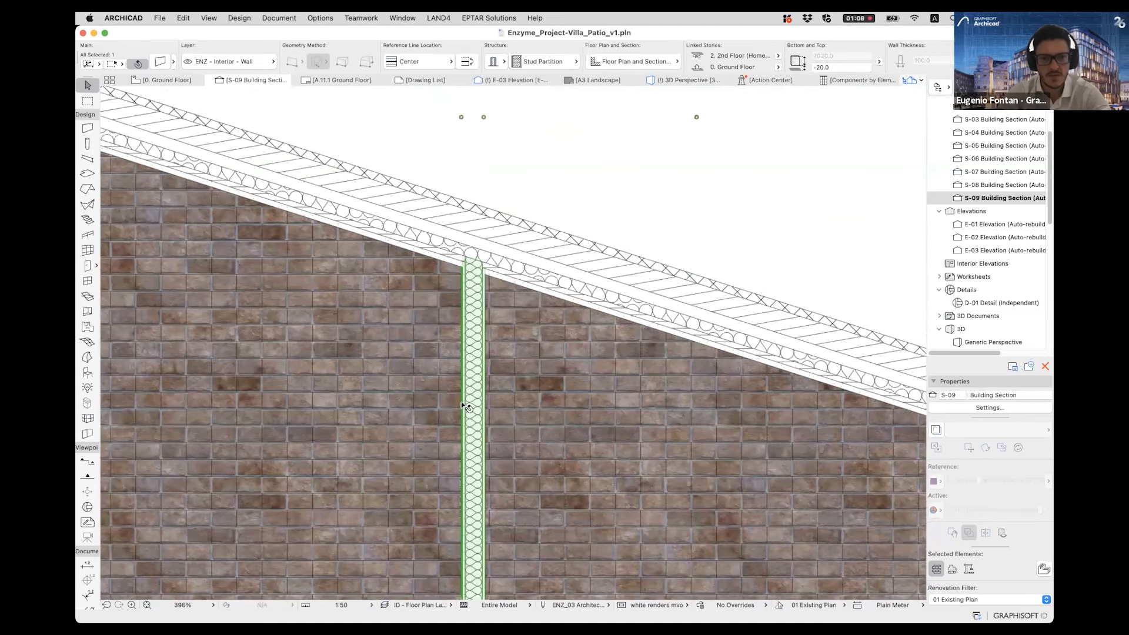
- Examine the partition's base in section S-09 and highlight the floor slab to see how their layers intersect, then deselect it
scroll(362, 532, down, 2)
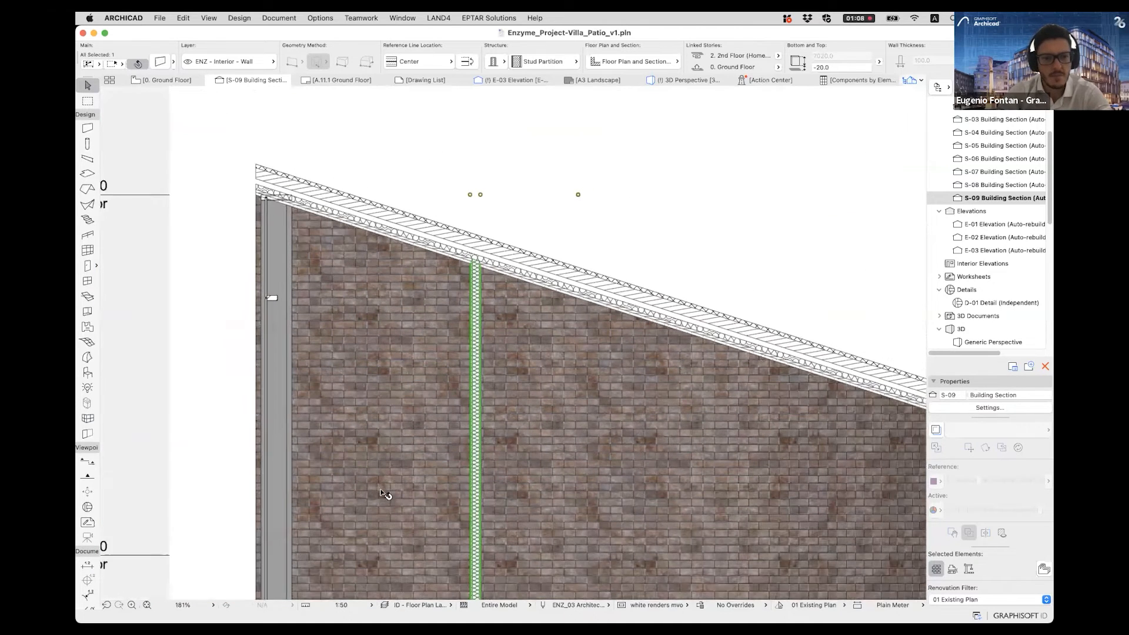
scroll(410, 408, right, 5)
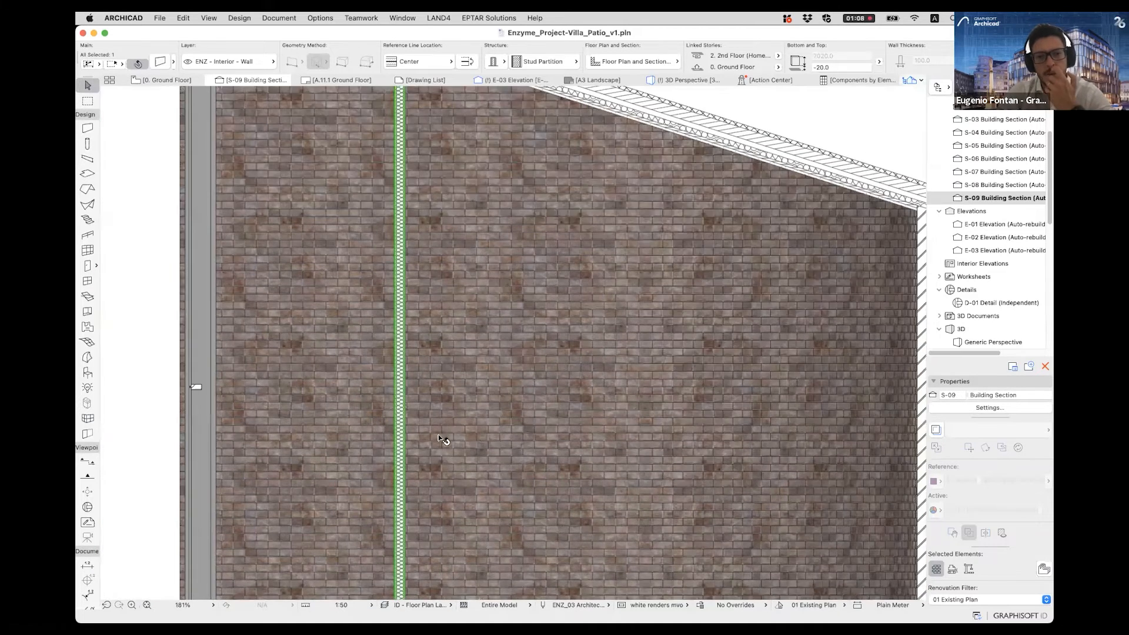
scroll(477, 434, down, 3)
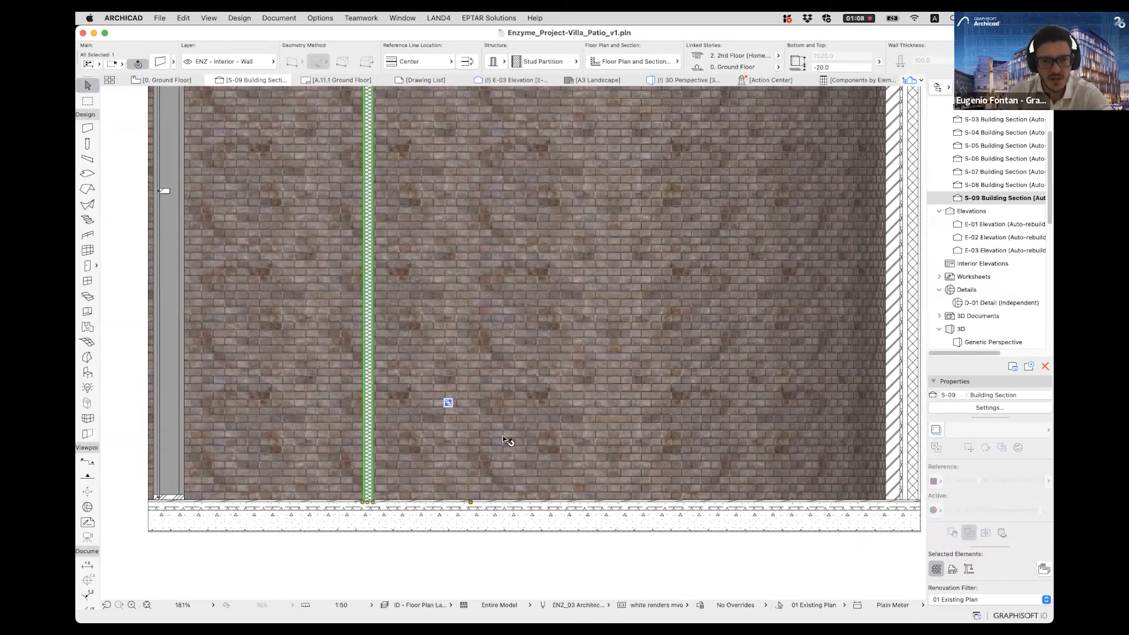
scroll(391, 419, up, 8)
click(397, 432)
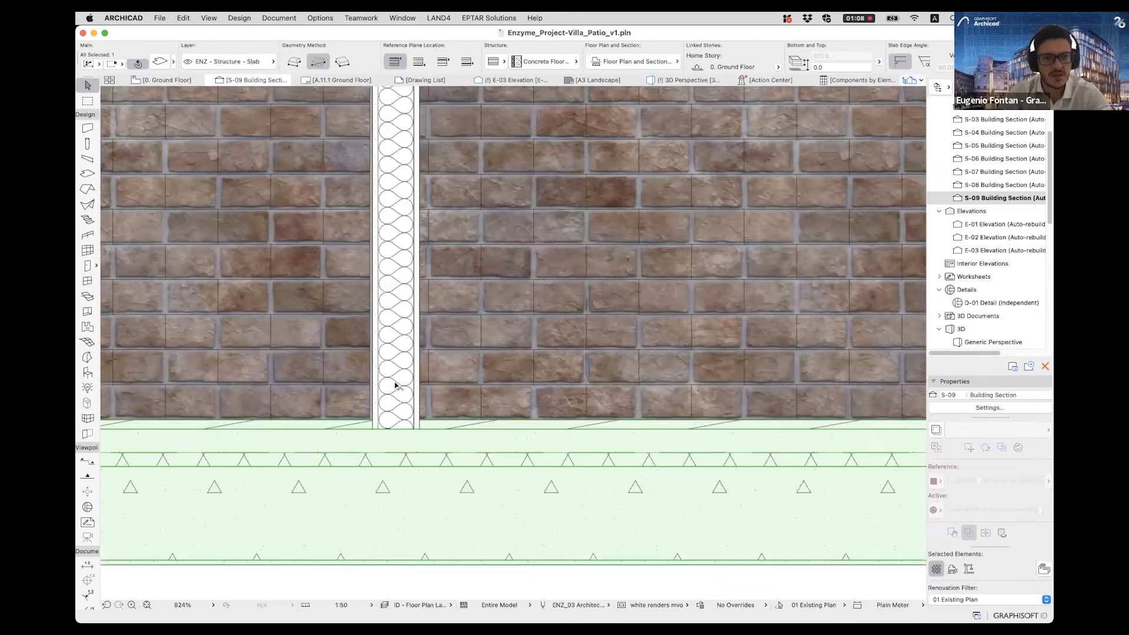
scroll(396, 385, down, 5)
scroll(451, 418, up, 5)
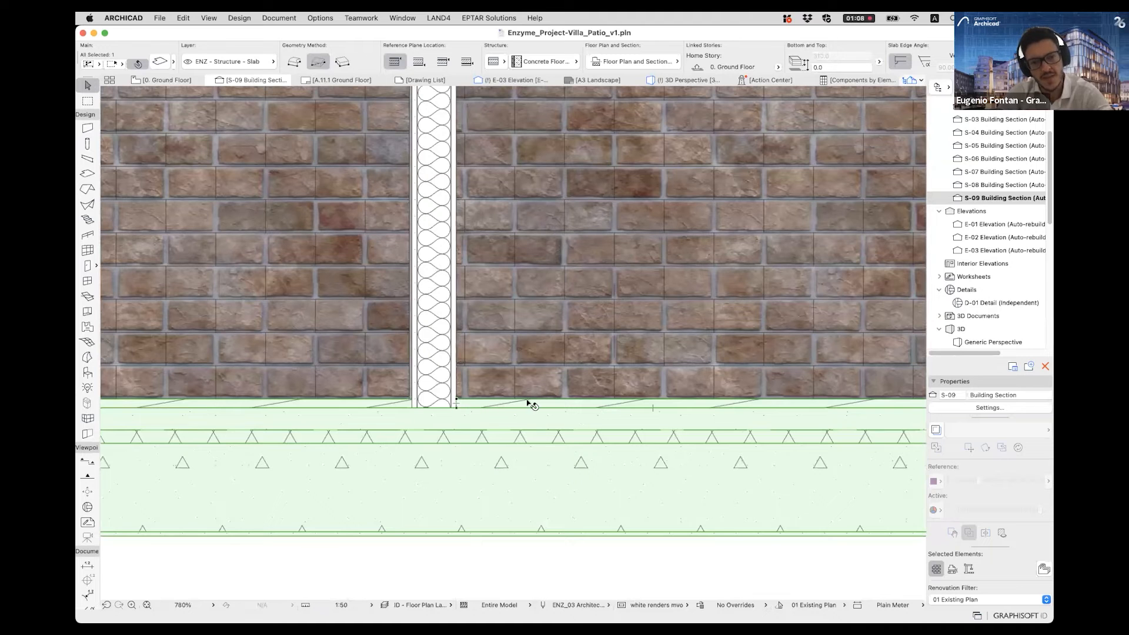
scroll(389, 400, down, 10)
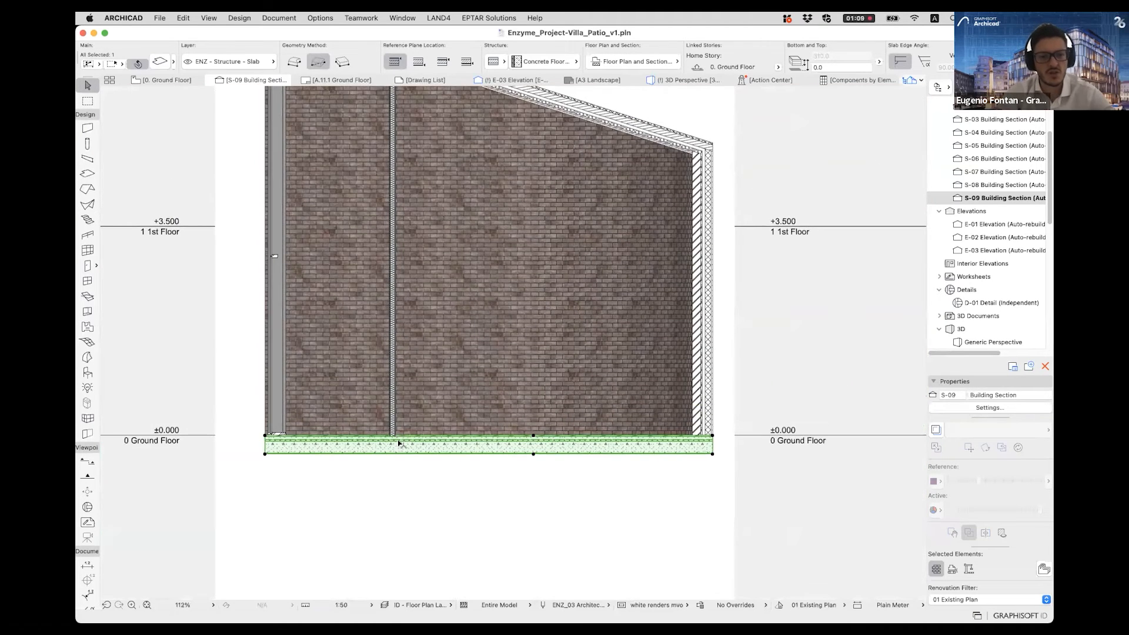
scroll(393, 436, up, 2)
key(Escape)
- Highlight the partition and the floor slab in turn at their junction to compare their layers, then clear the selection
scroll(396, 432, up, 2)
scroll(395, 431, up, 2)
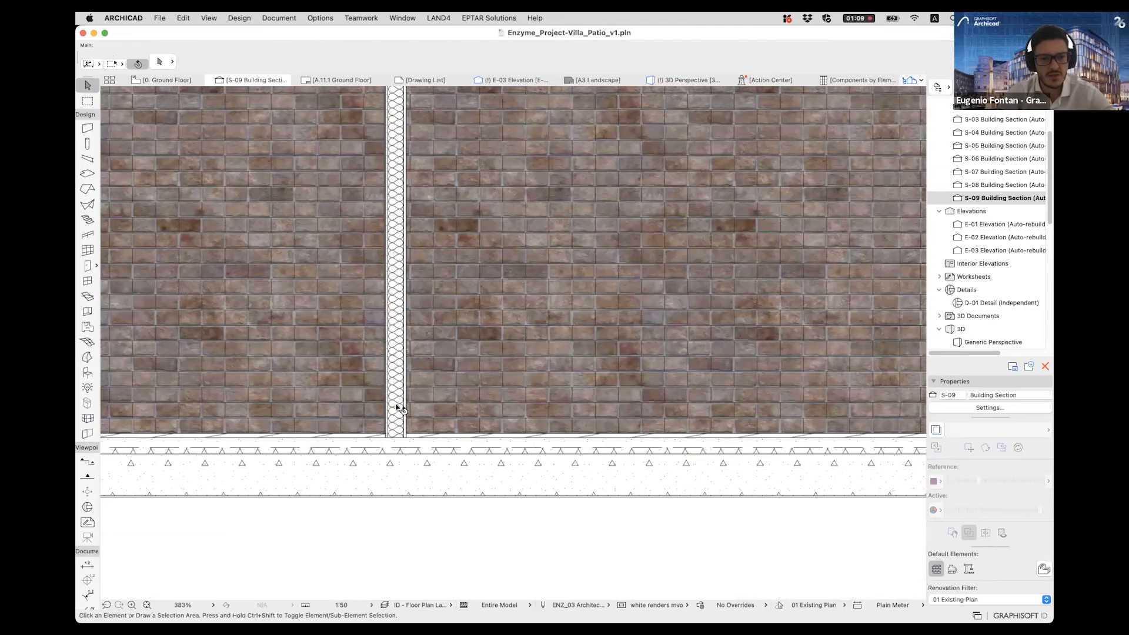
click(396, 408)
click(423, 436)
click(398, 433)
click(428, 430)
key(Escape)
scroll(392, 429, up, 3)
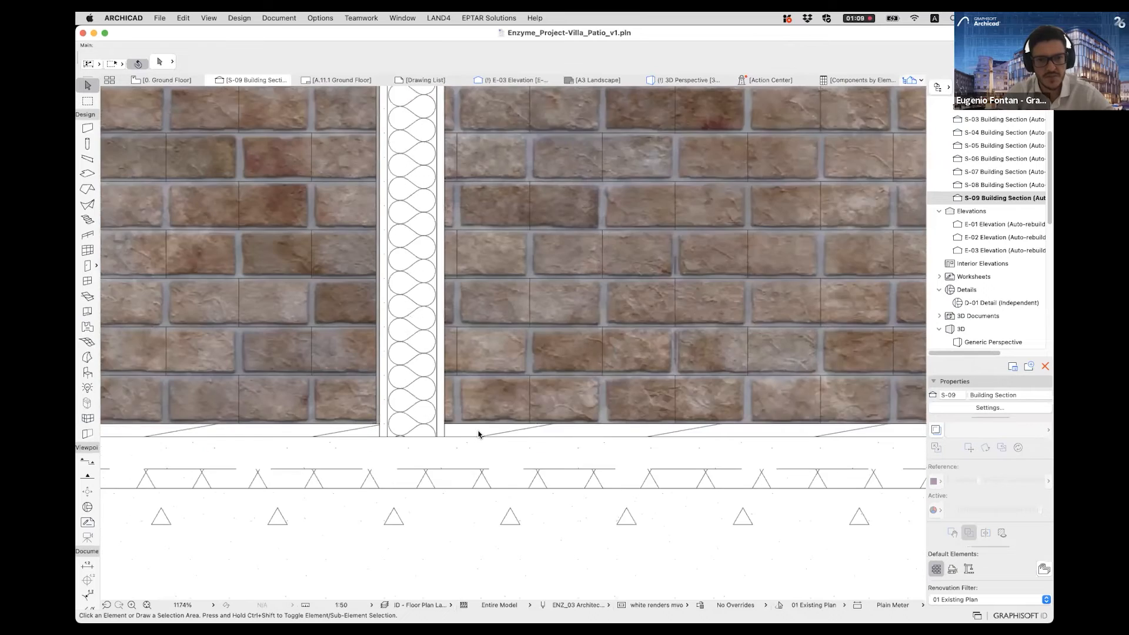
scroll(478, 434, up, 1)
click(498, 442)
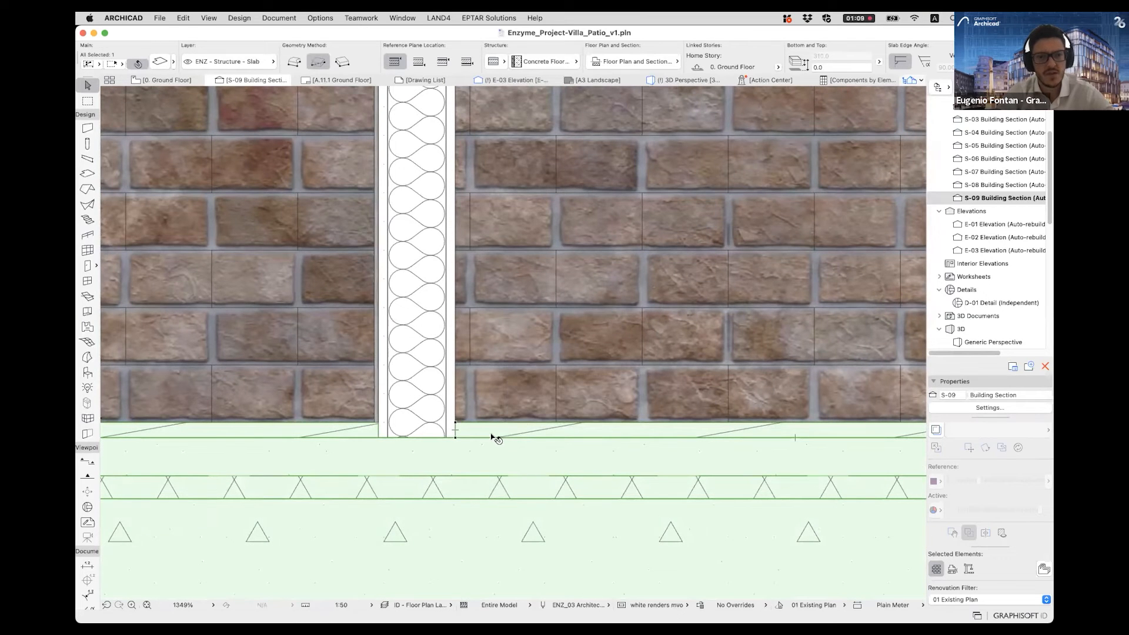
click(322, 21)
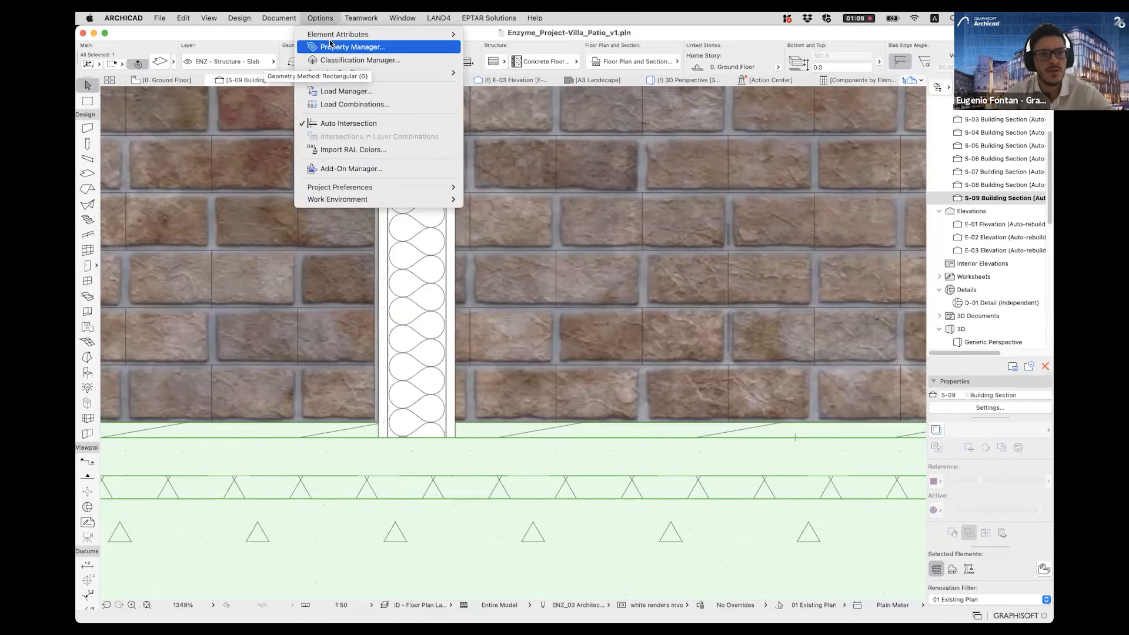
key(Escape)
key(Escape)
scroll(504, 412, down, 5)
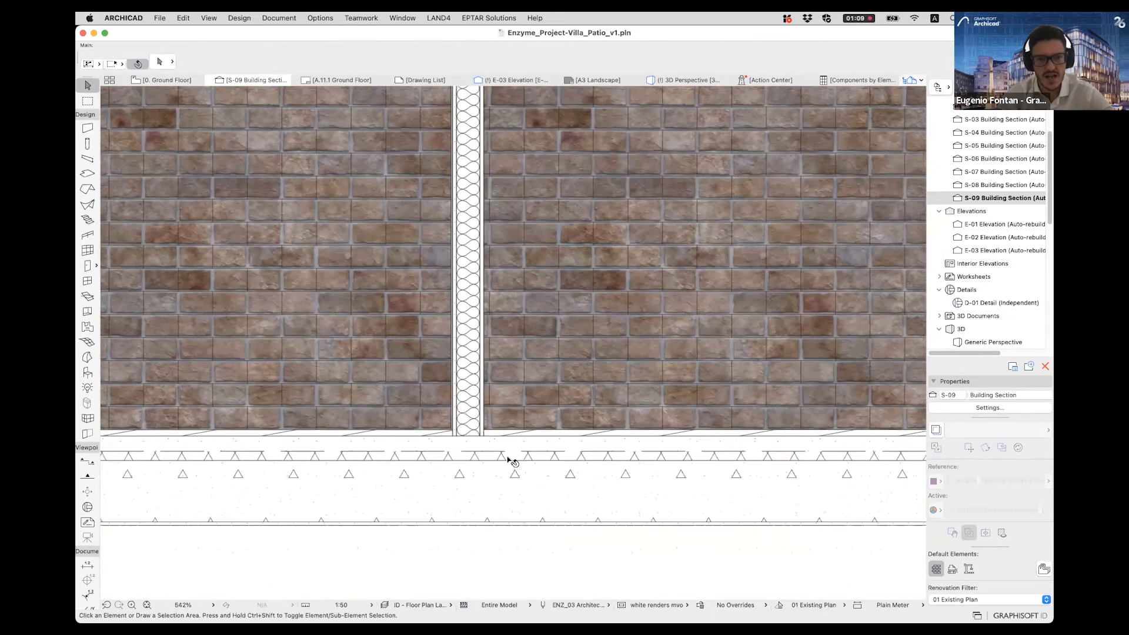
- Select the floor slab and open the Building Materials settings, moving the dialog aside so the slab junction stays visible
click(511, 460)
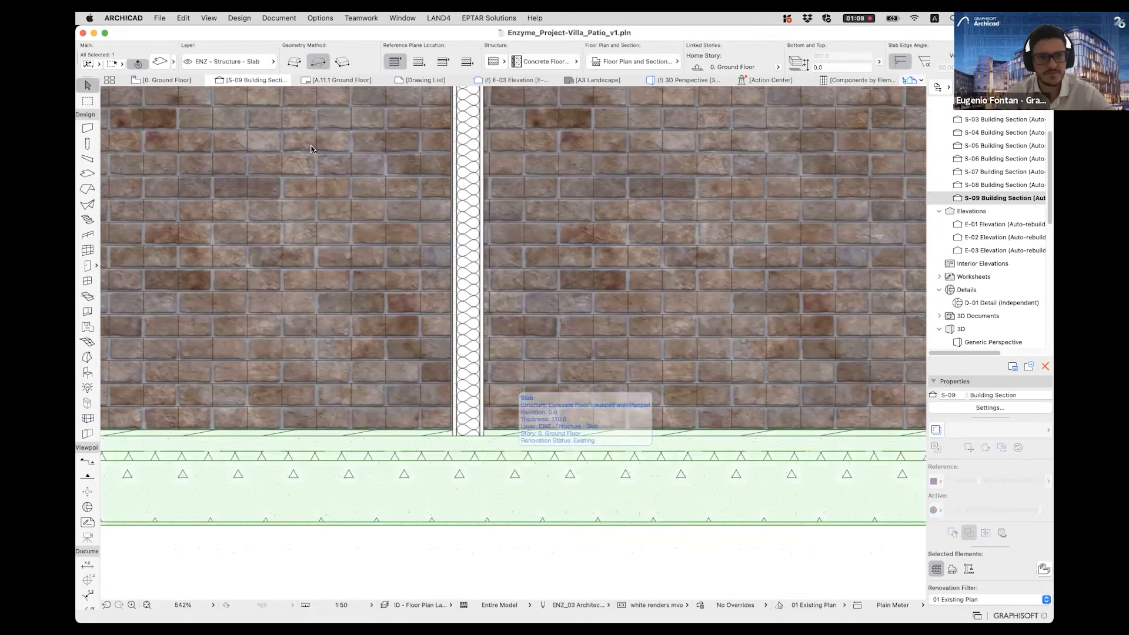
click(322, 18)
mouse_move(325, 34)
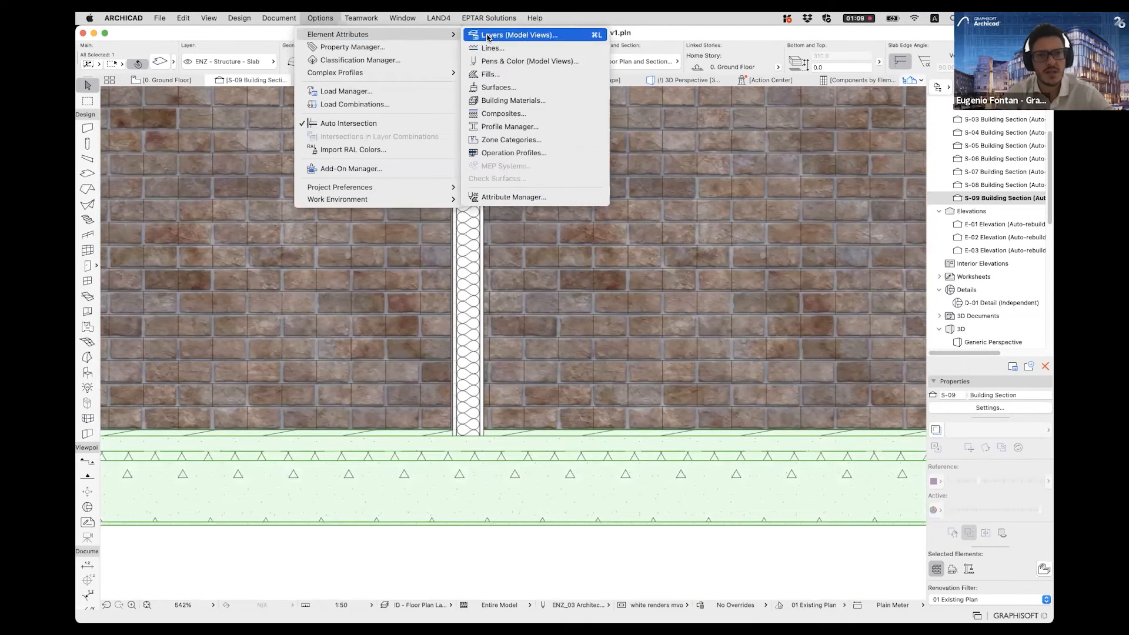
click(510, 100)
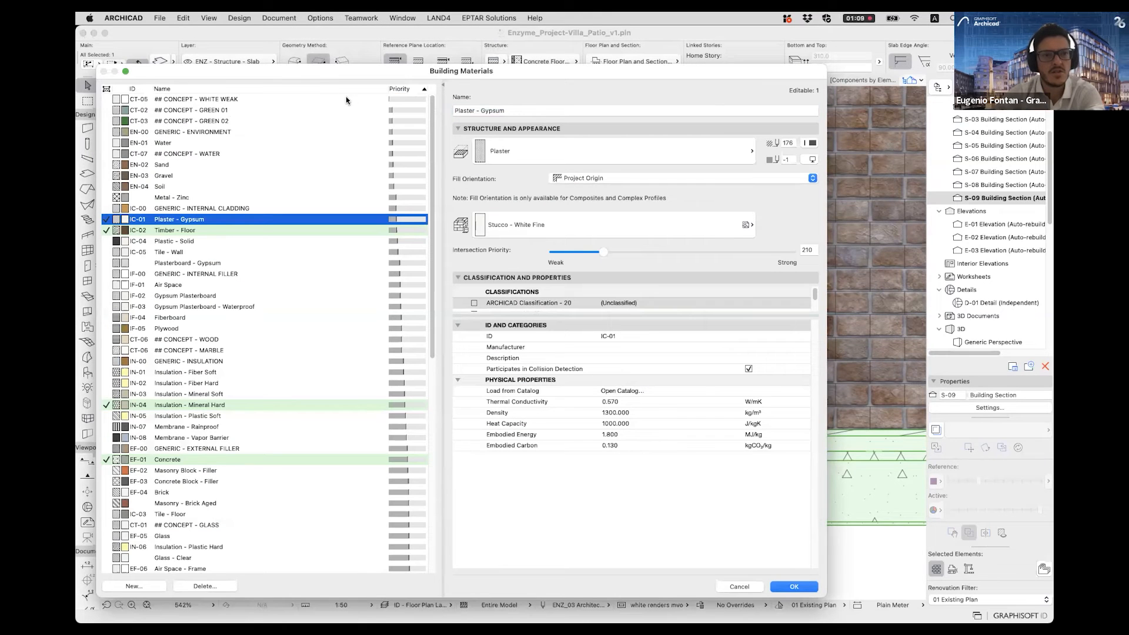
drag(347, 73, 770, 71)
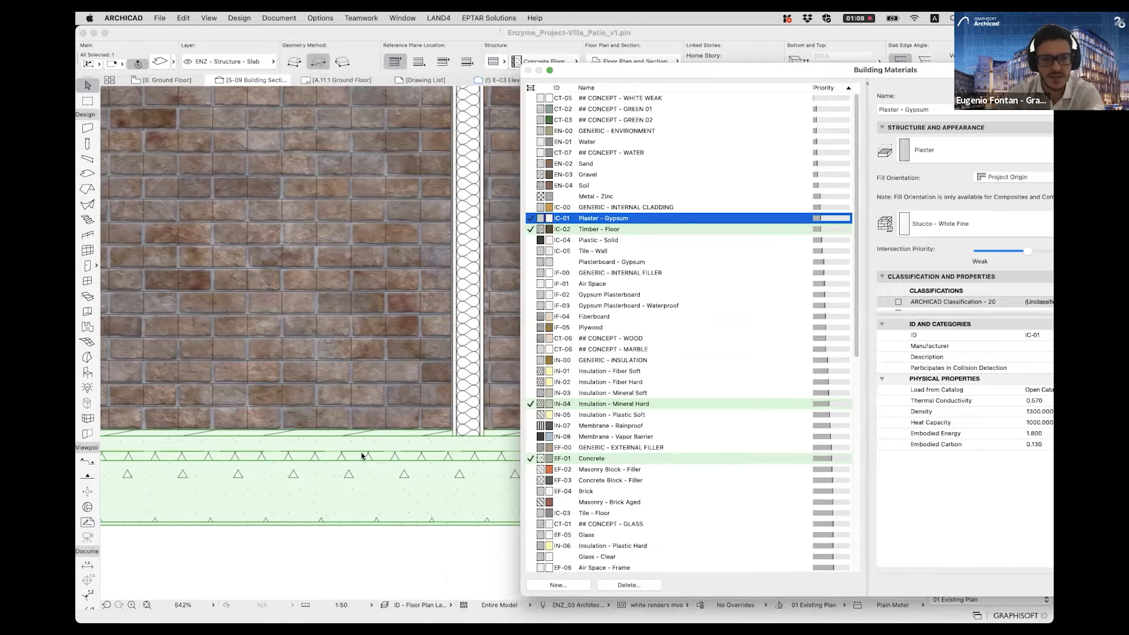
- Review the building materials ordered by intersection priority and show the settings of Timber - Floor
drag(856, 247, 855, 446)
scroll(841, 191, up, 12)
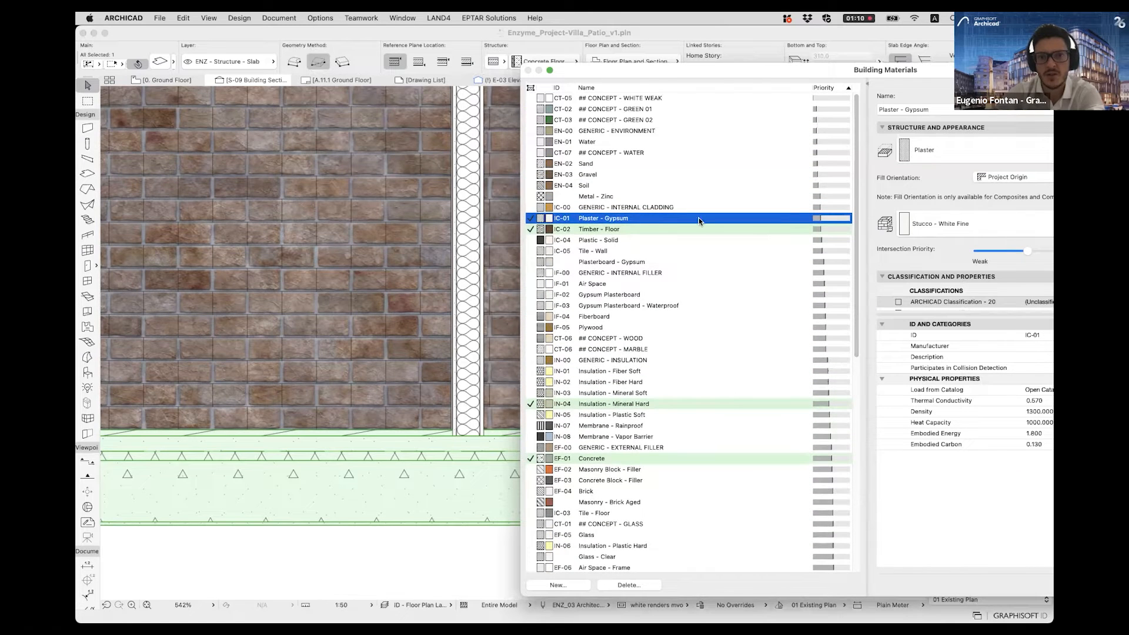
click(632, 232)
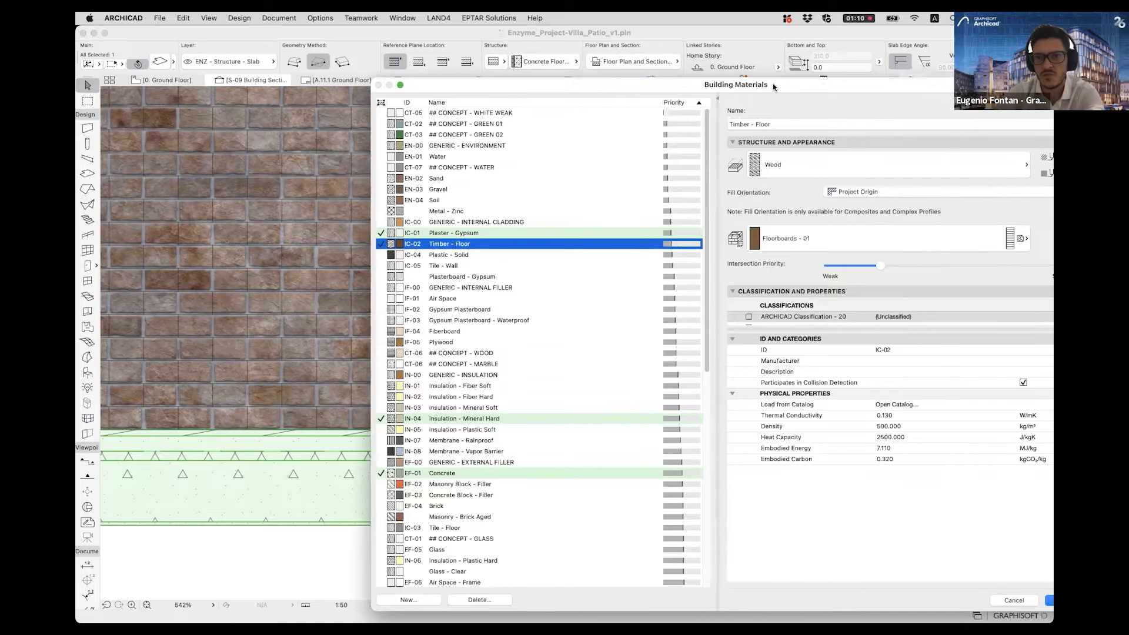
- Set the intersection priority of the Timber - Floor building material to 900 and apply the change
drag(773, 87, 588, 92)
drag(902, 268, 885, 271)
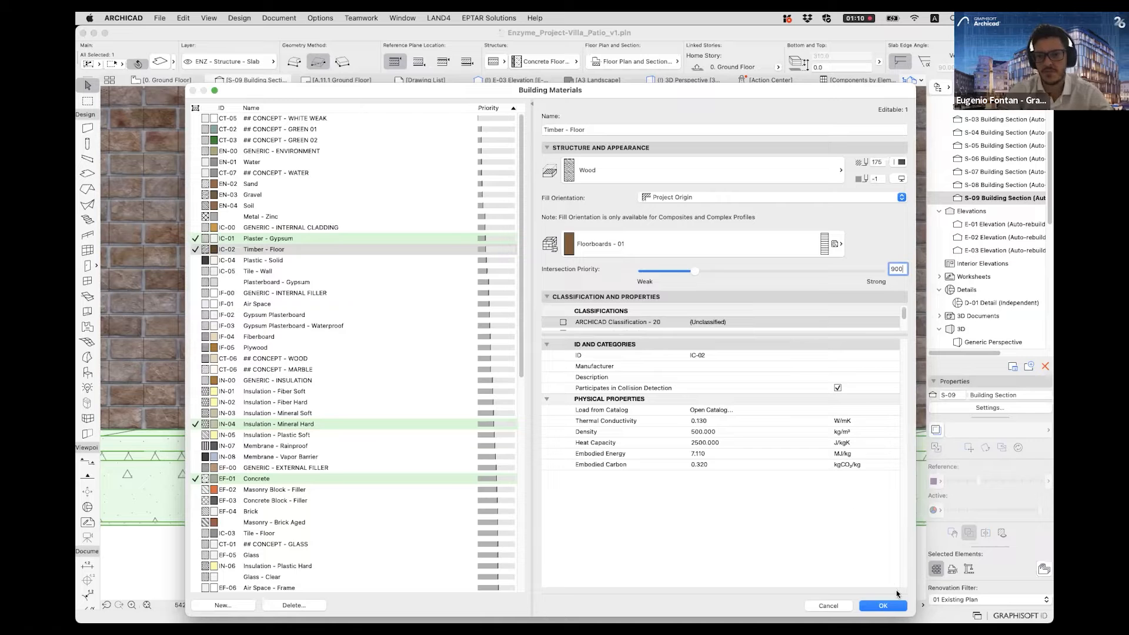
click(882, 606)
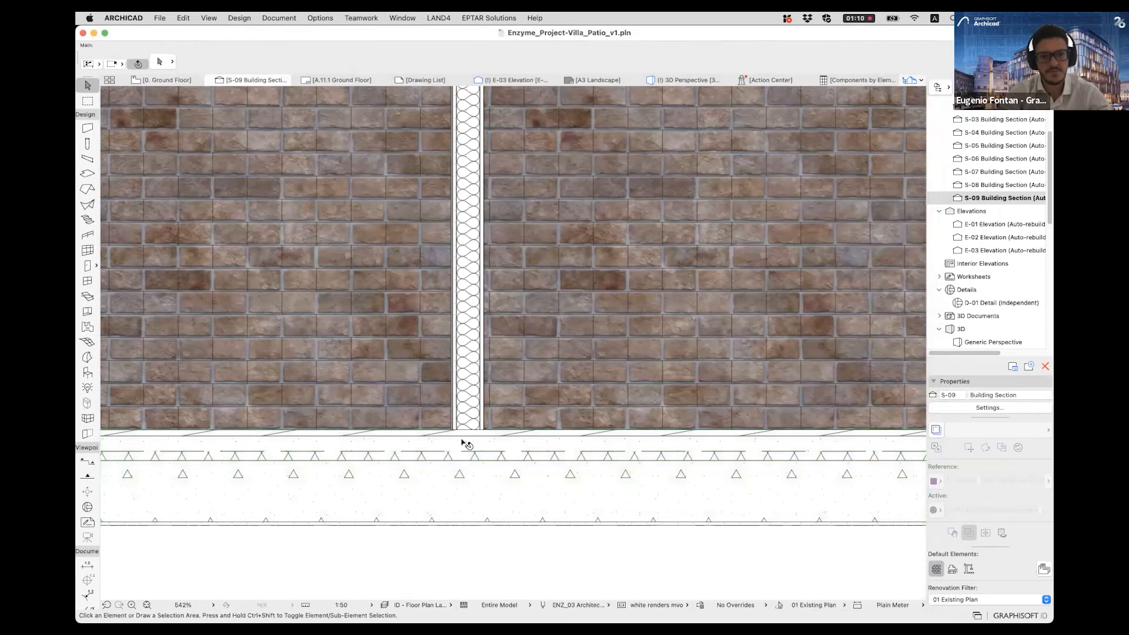
- Highlight the partition and the floor slab in turn to check their updated junction, then clear the selection
scroll(465, 442, up, 10)
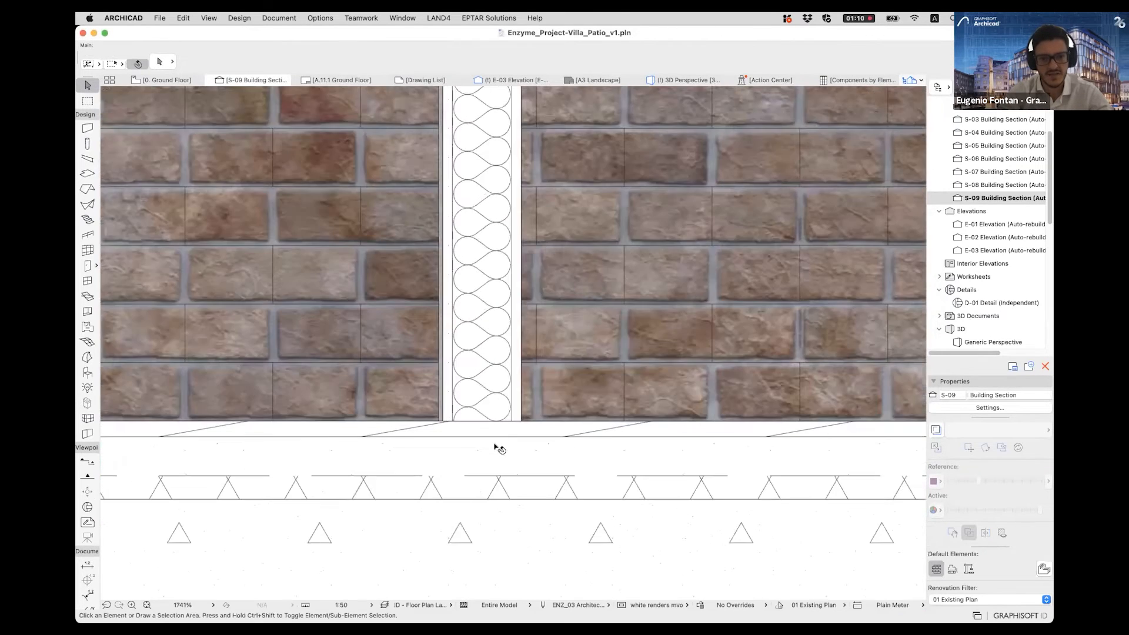
click(491, 439)
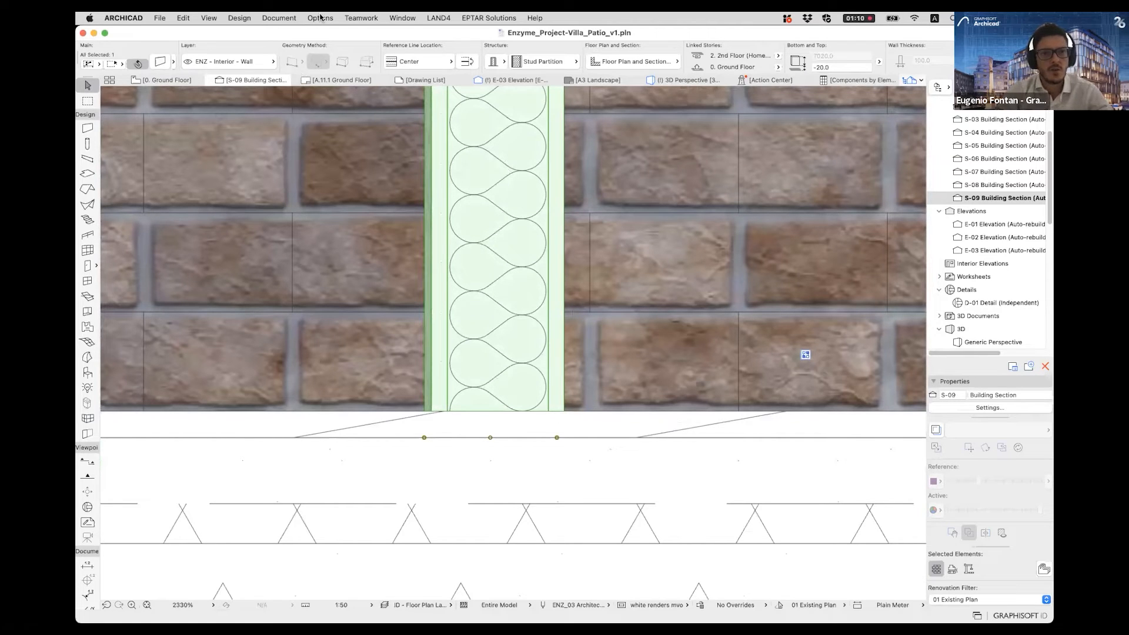
click(461, 475)
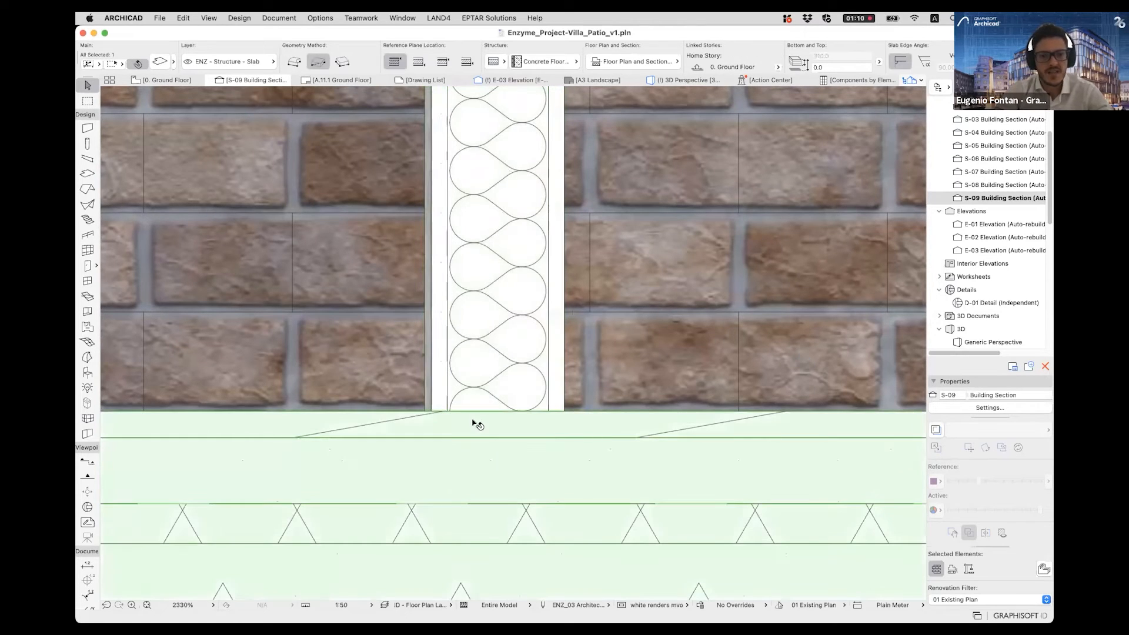
scroll(477, 425, down, 12)
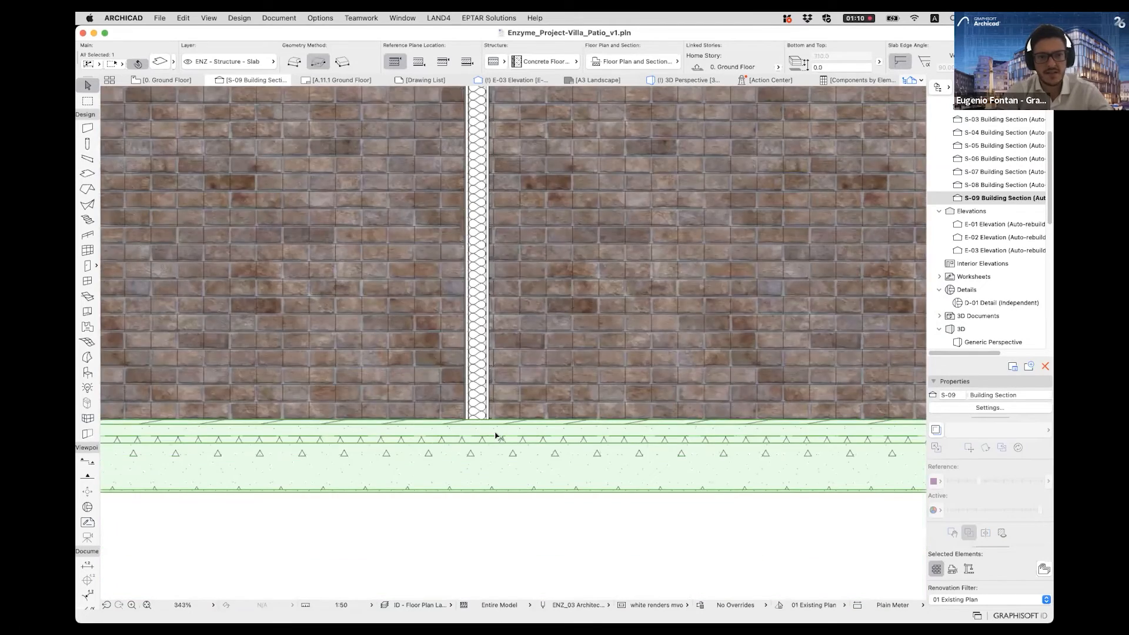
scroll(496, 436, down, 5)
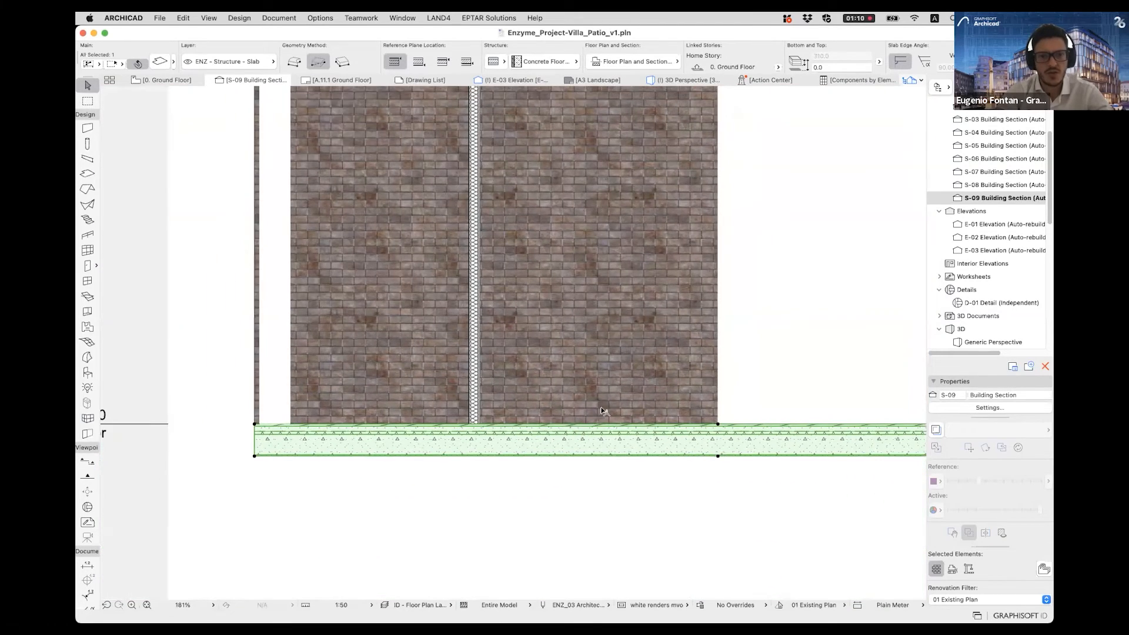
scroll(522, 425, down, 5)
middle_drag(689, 211, 593, 230)
key(Escape)
- Set the uncut fill of section S-09 to Uniform Pen - Color Fill, Non-Shaded
scroll(564, 421, up, 4)
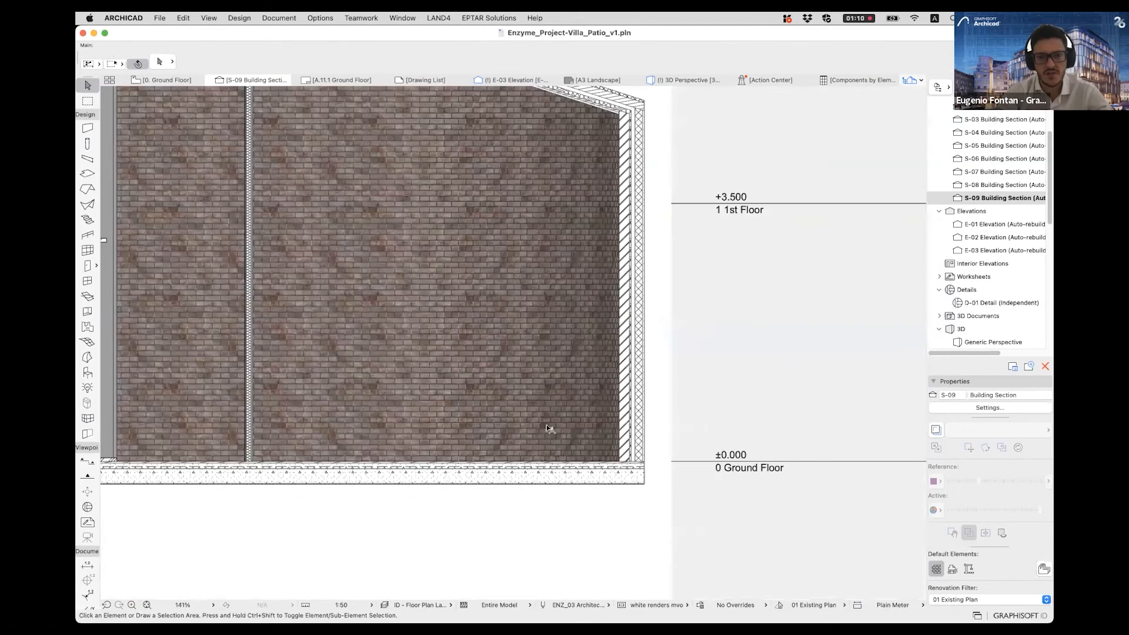
scroll(582, 425, up, 5)
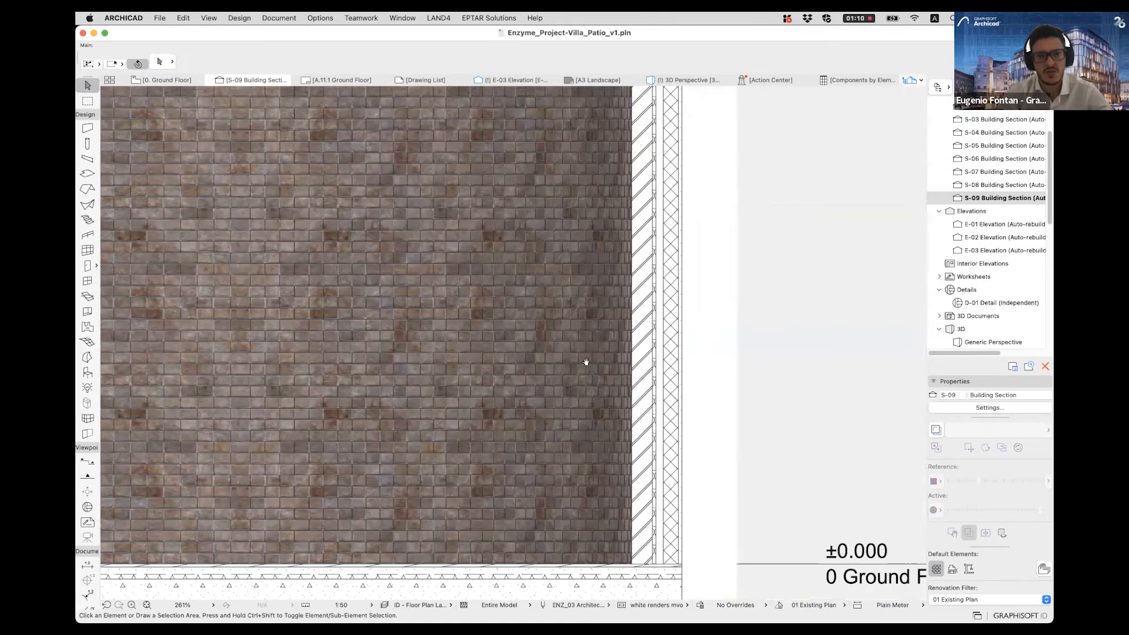
scroll(471, 324, down, 5)
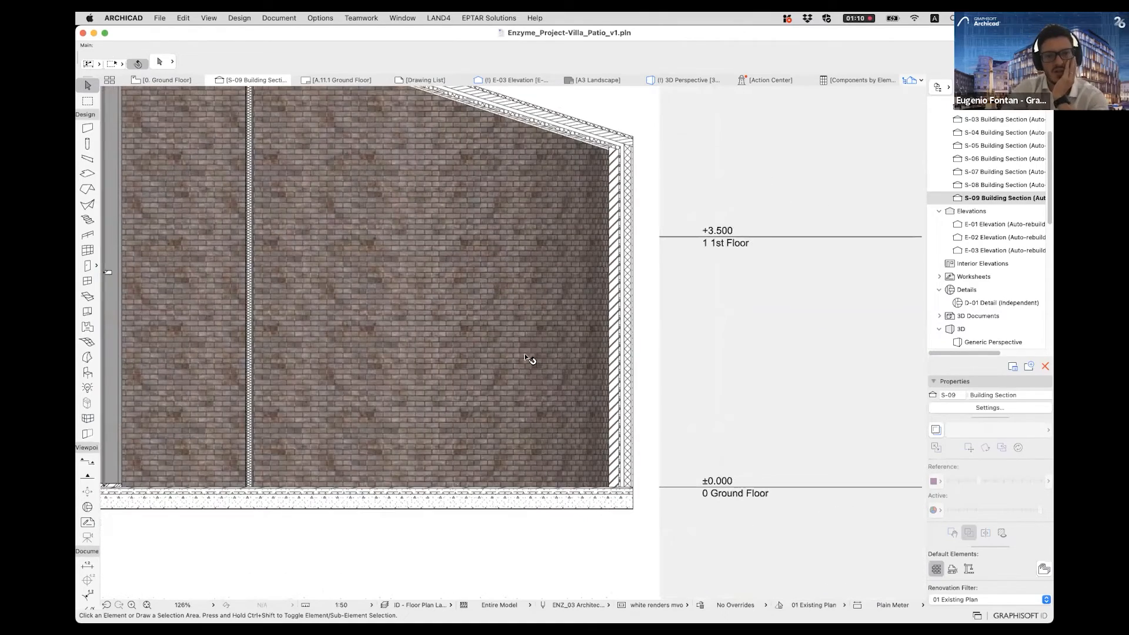
middle_drag(783, 303, 787, 309)
scroll(980, 367, left, 2)
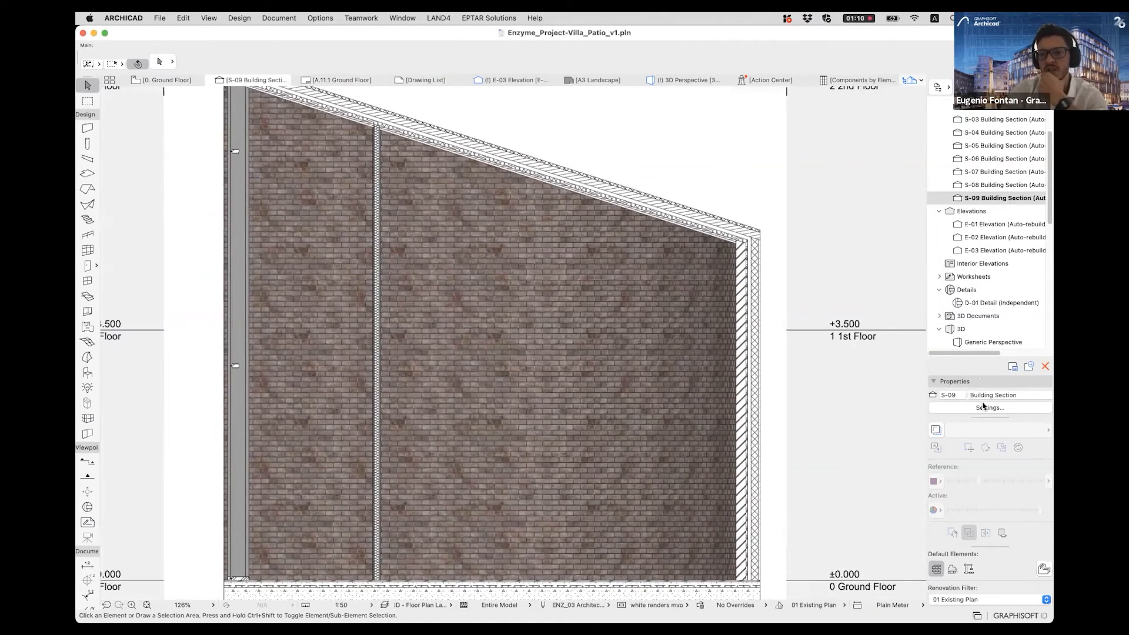
scroll(941, 386, down, 3)
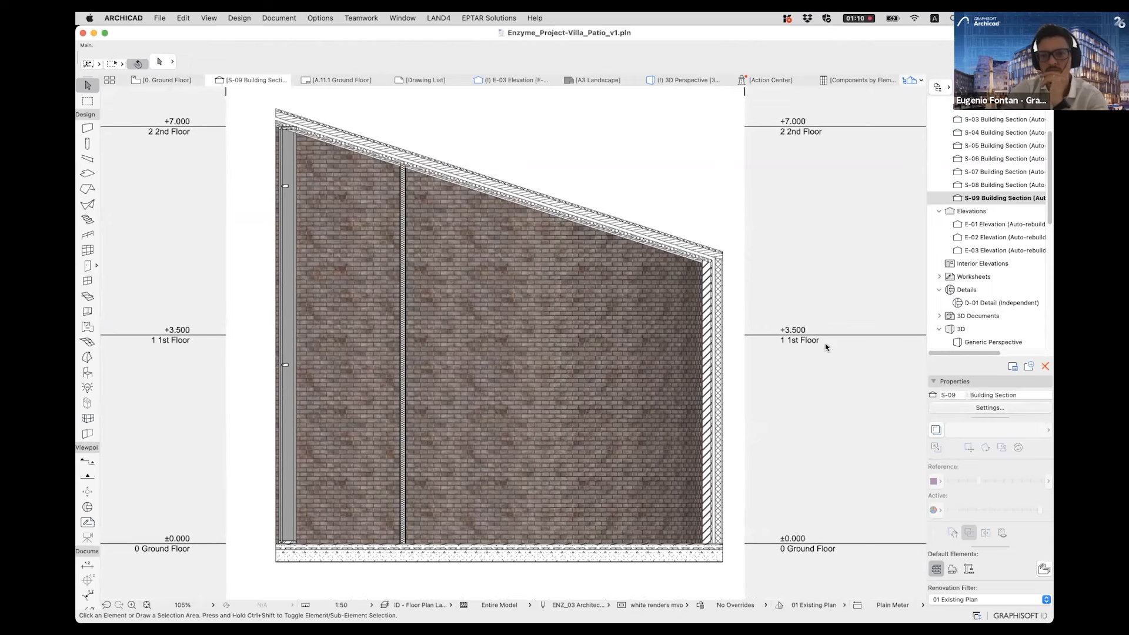
click(825, 347)
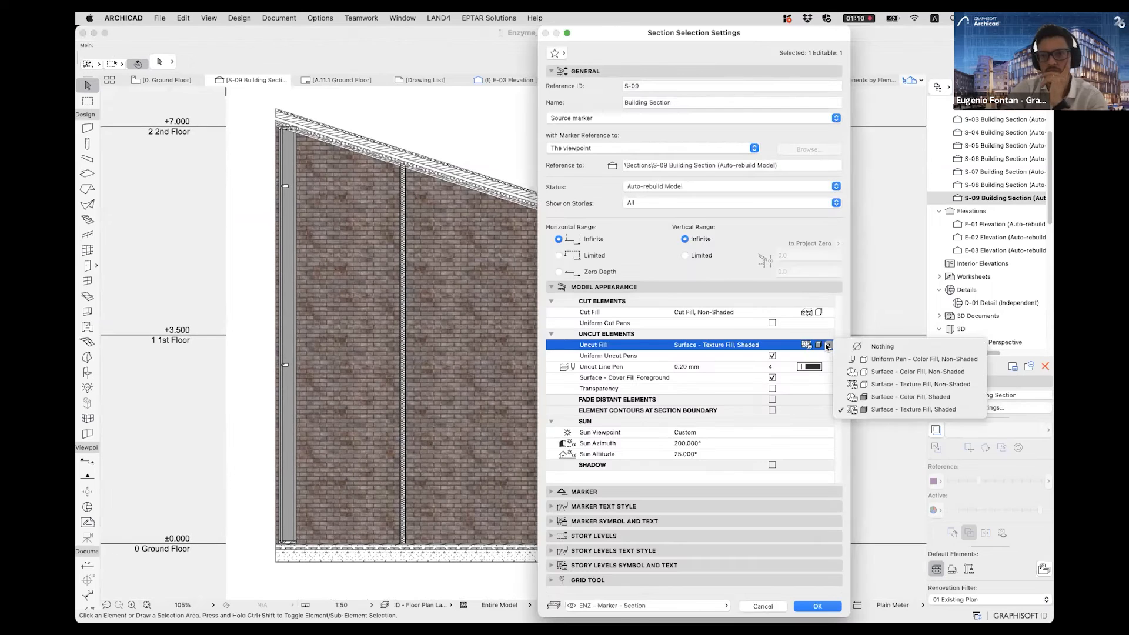
click(894, 359)
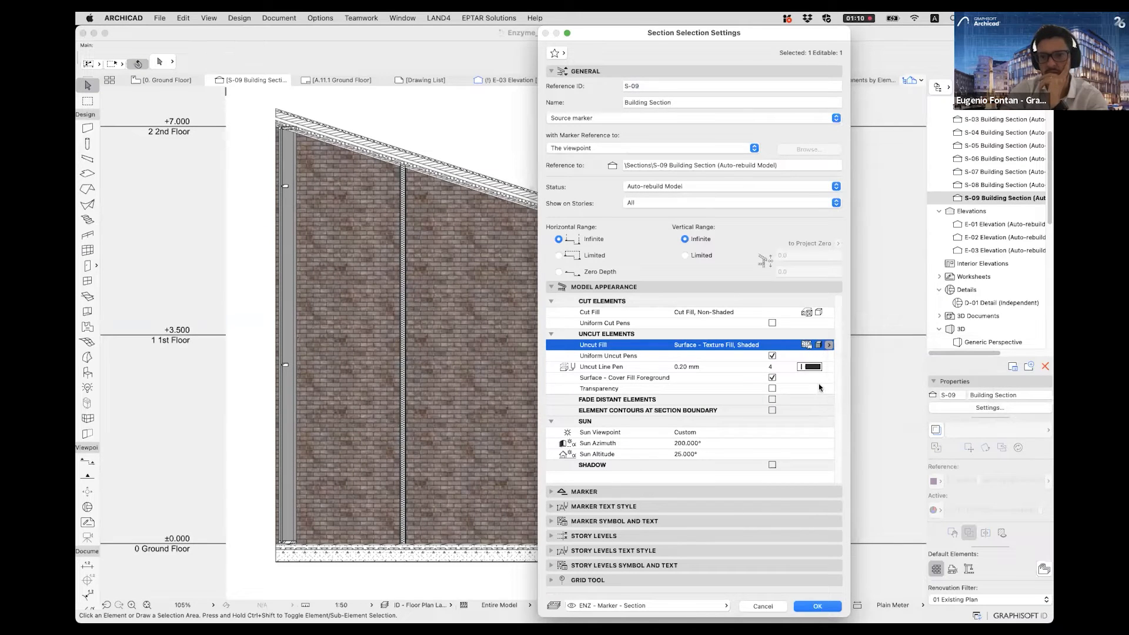
click(817, 607)
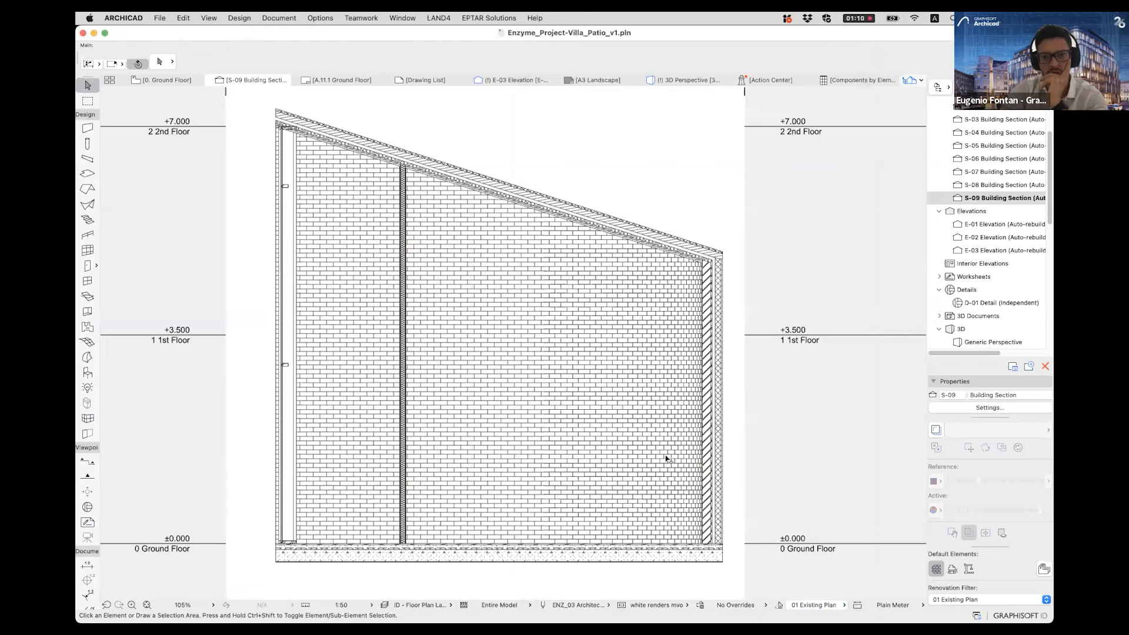
- Enable sun shadows in section S-09 and set the shadow's fill foreground pen to 73
scroll(643, 461, down, 2)
scroll(643, 461, right, 2)
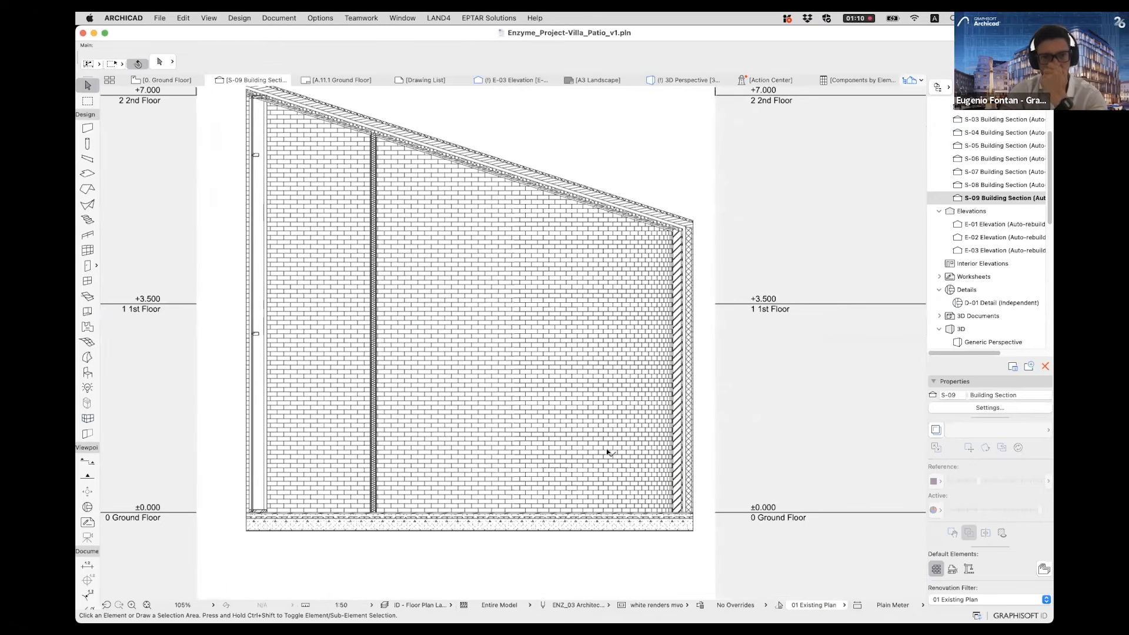
middle_drag(493, 483, 493, 488)
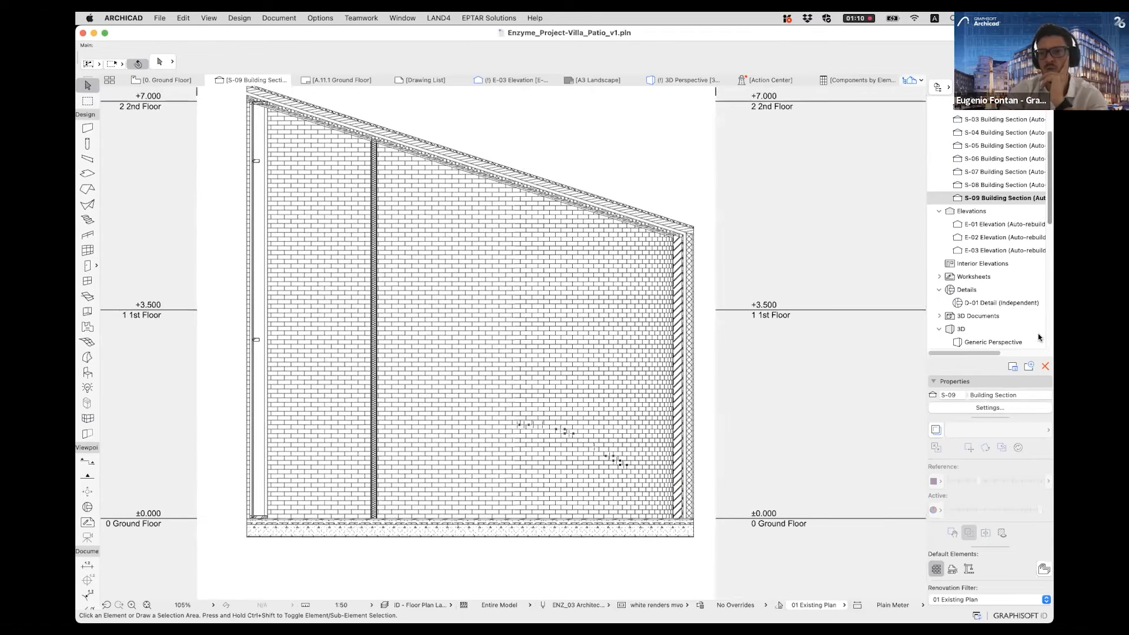
click(990, 407)
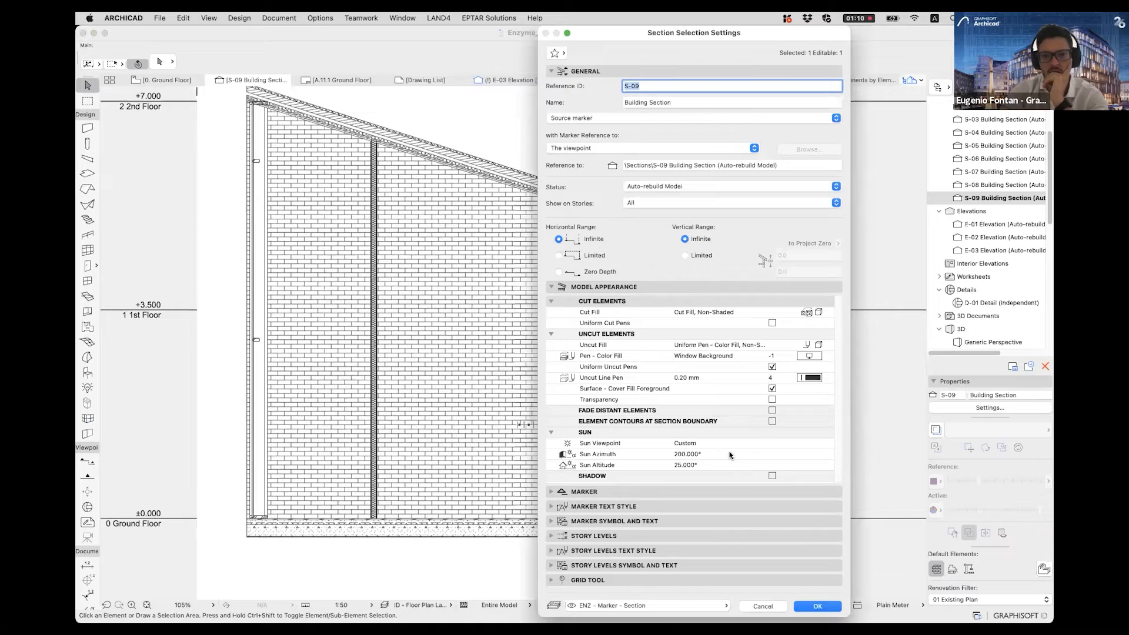
click(824, 345)
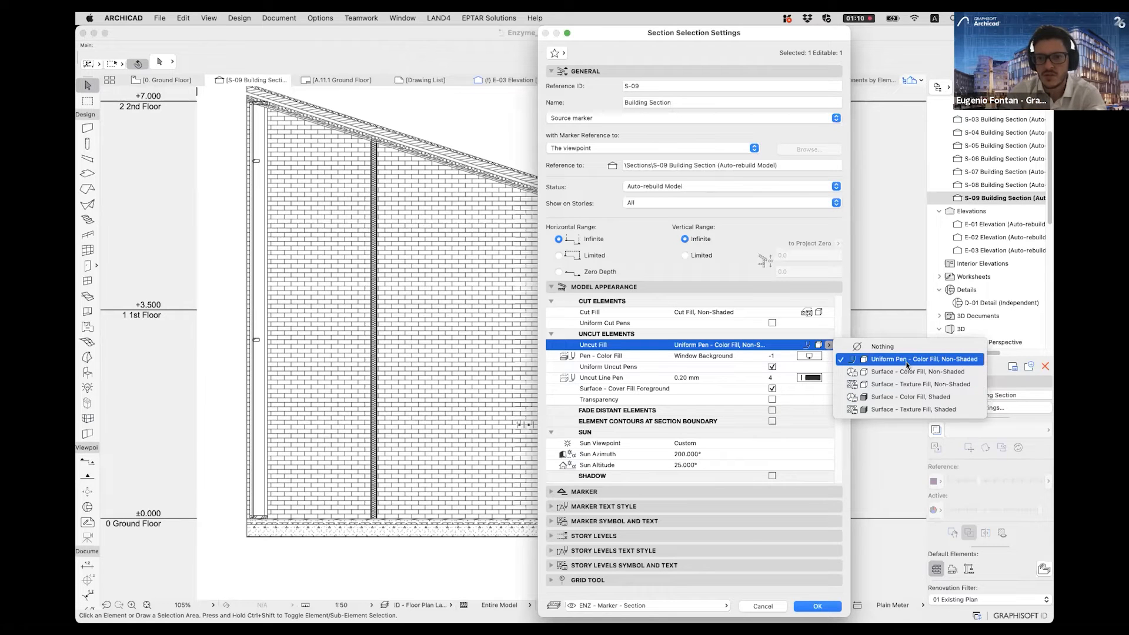
click(813, 493)
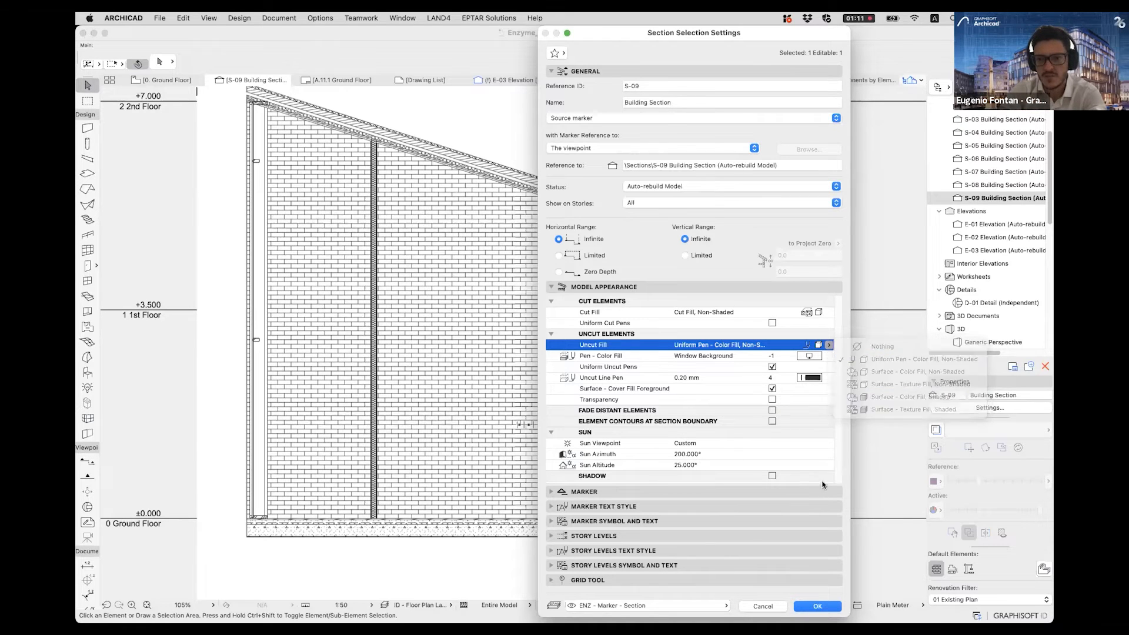
click(771, 476)
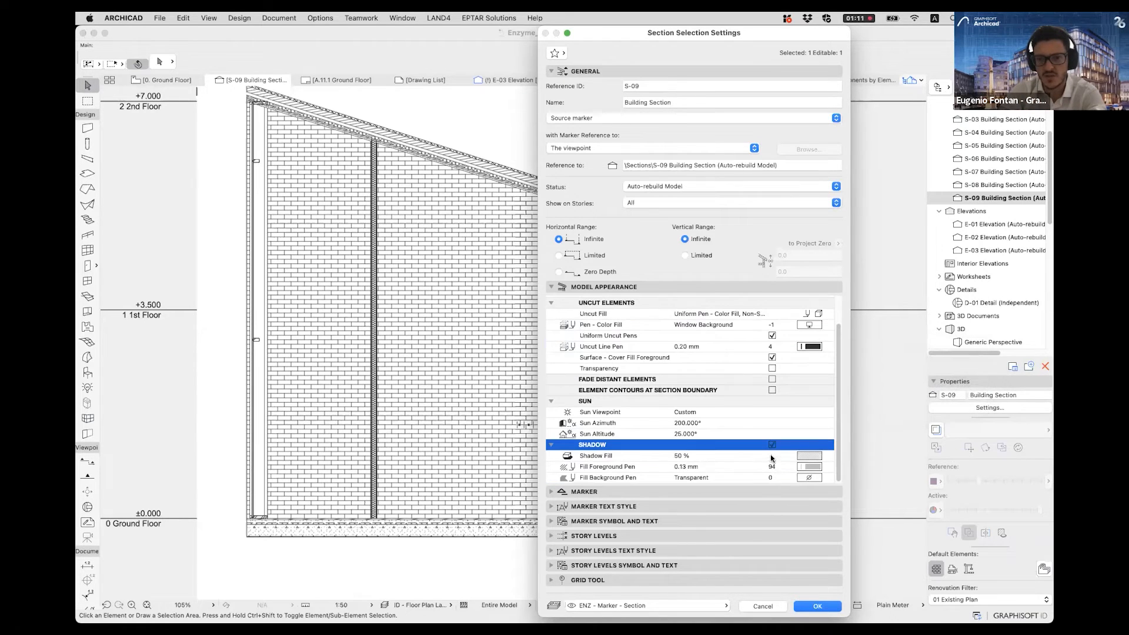
click(828, 467)
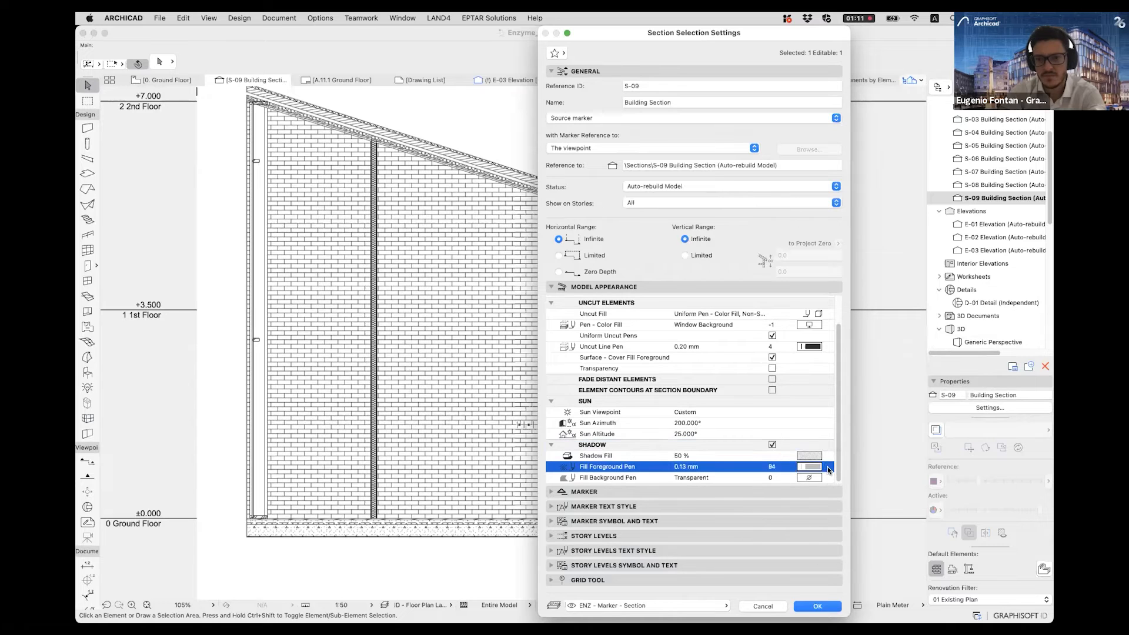
click(948, 501)
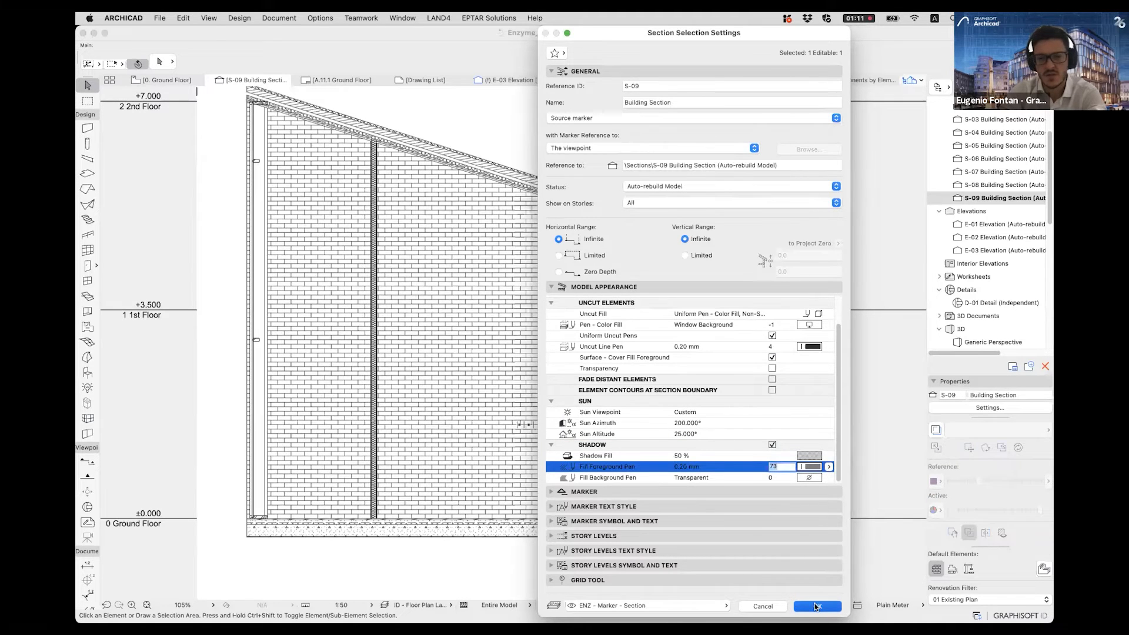
click(817, 605)
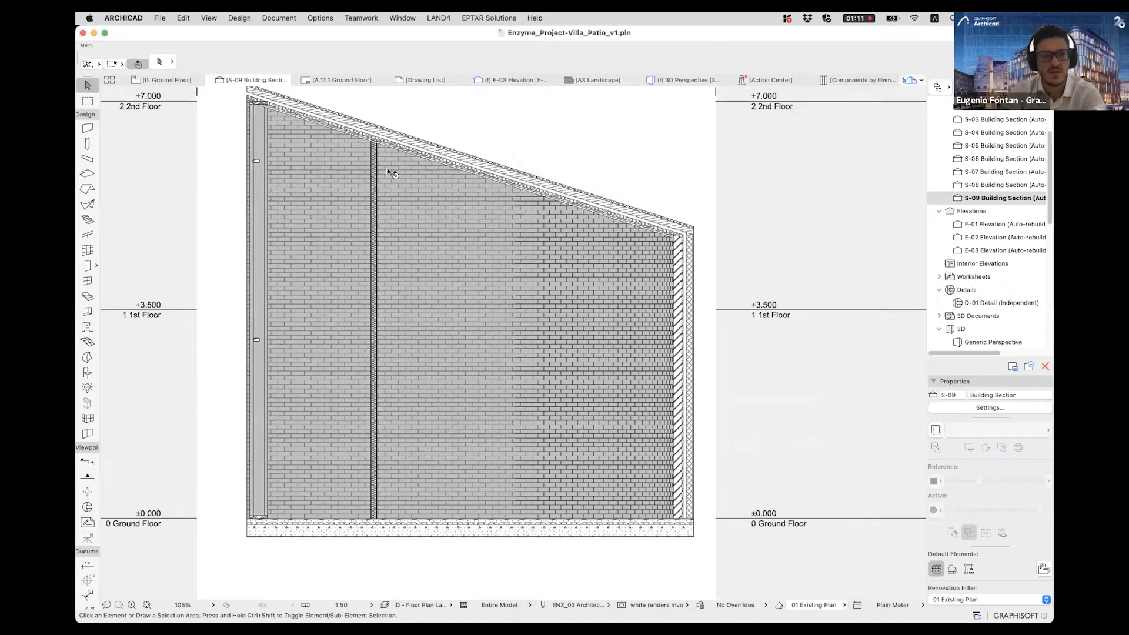
- Open section S-08 and examine the shadows cast on the textured brick wall
double_click(1011, 186)
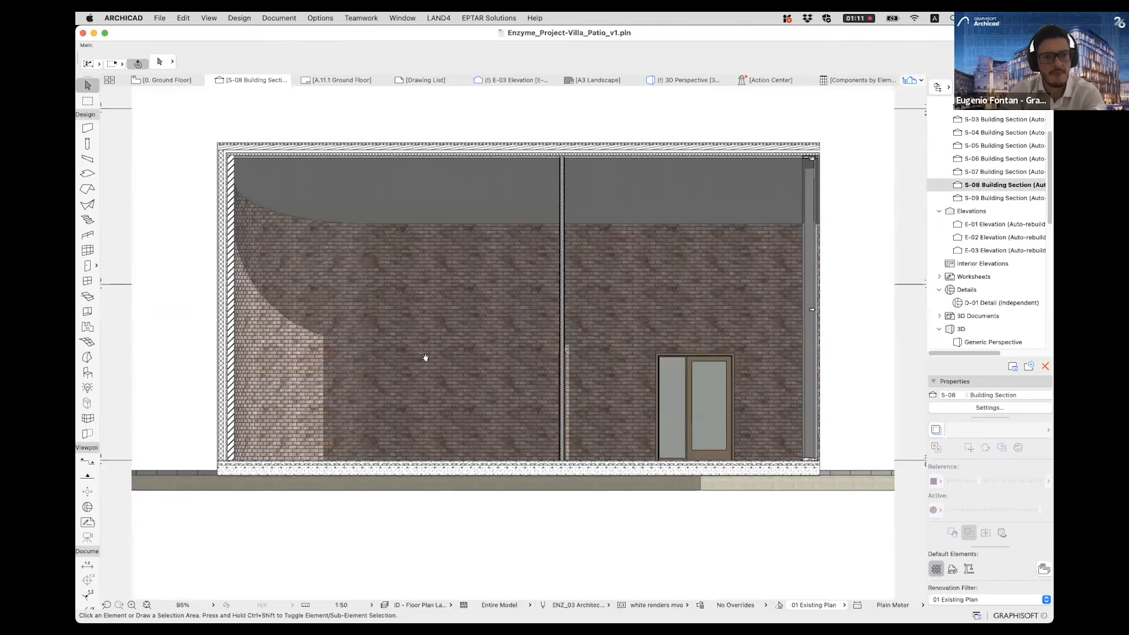
scroll(423, 359, up, 5)
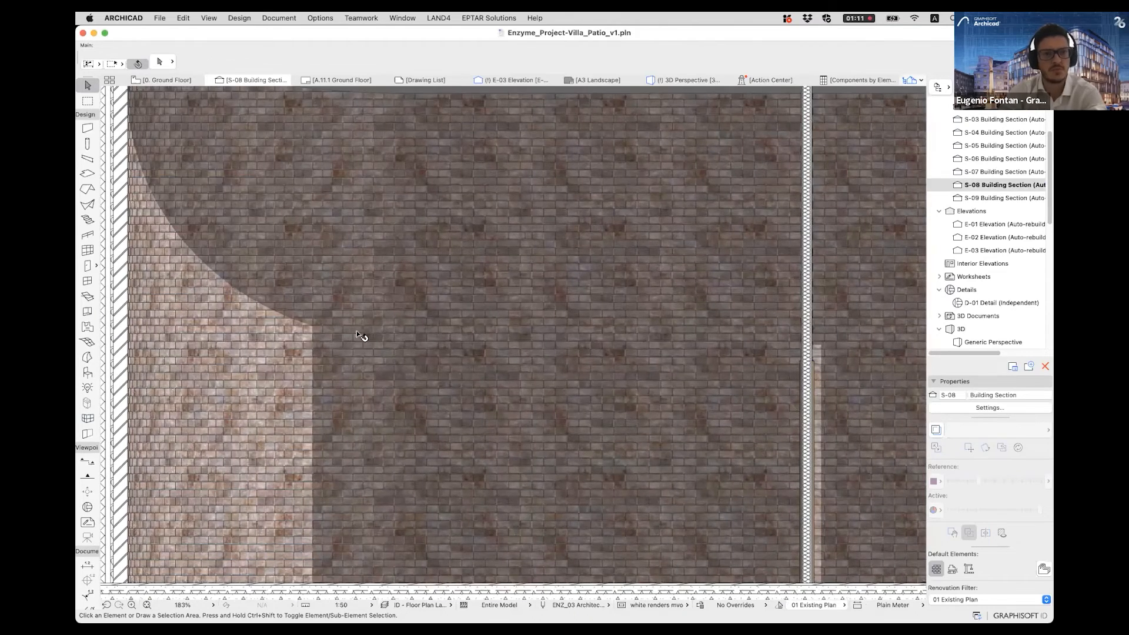
scroll(676, 365, left, 5)
scroll(362, 359, down, 5)
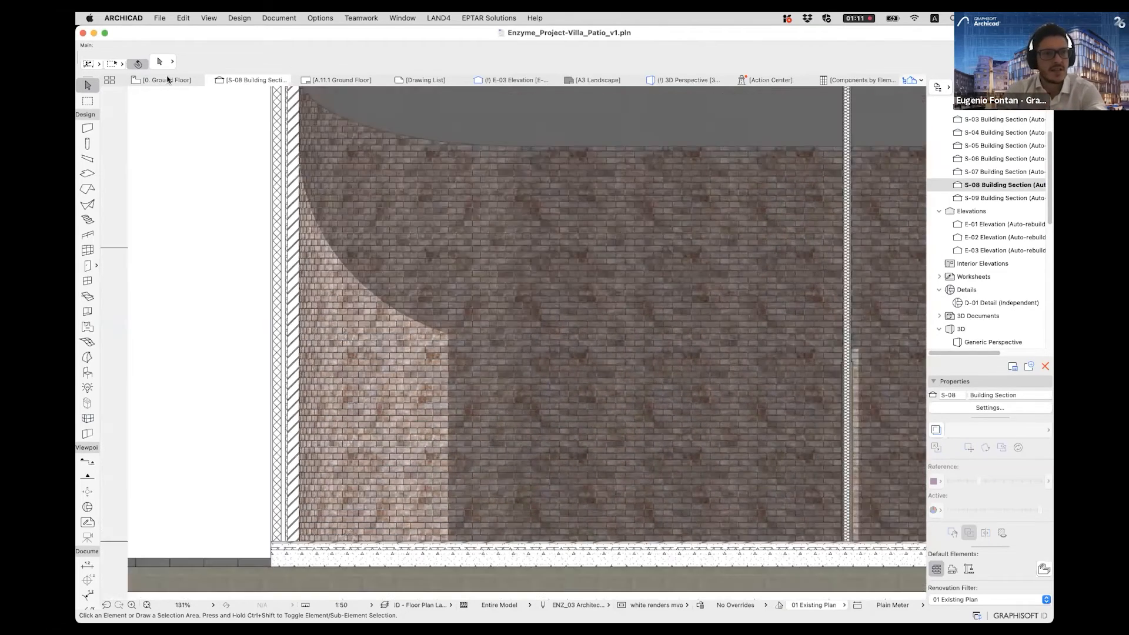
- Place the Sofa 01 favorite on the ground floor plan, in the room below the curved partition
click(171, 80)
scroll(488, 237, up, 5)
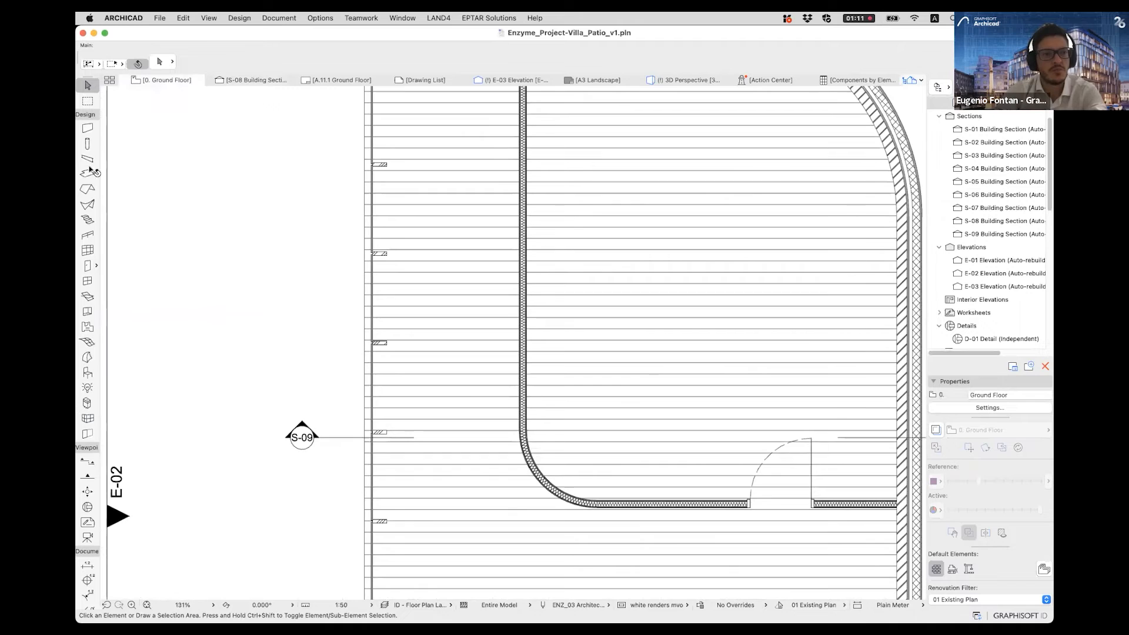
click(87, 372)
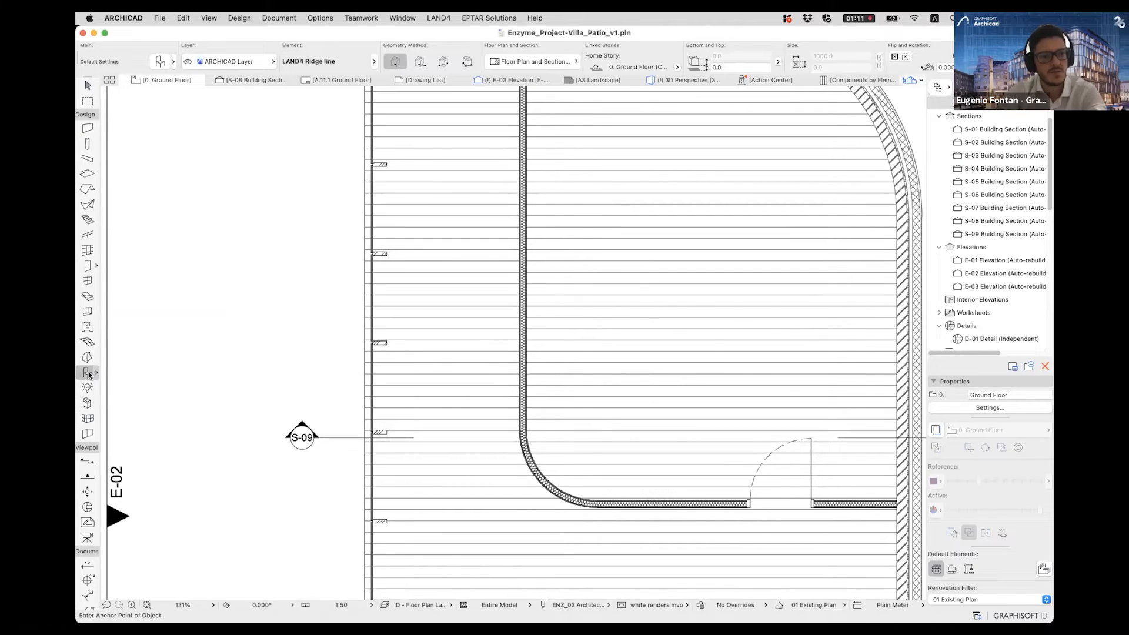
click(174, 61)
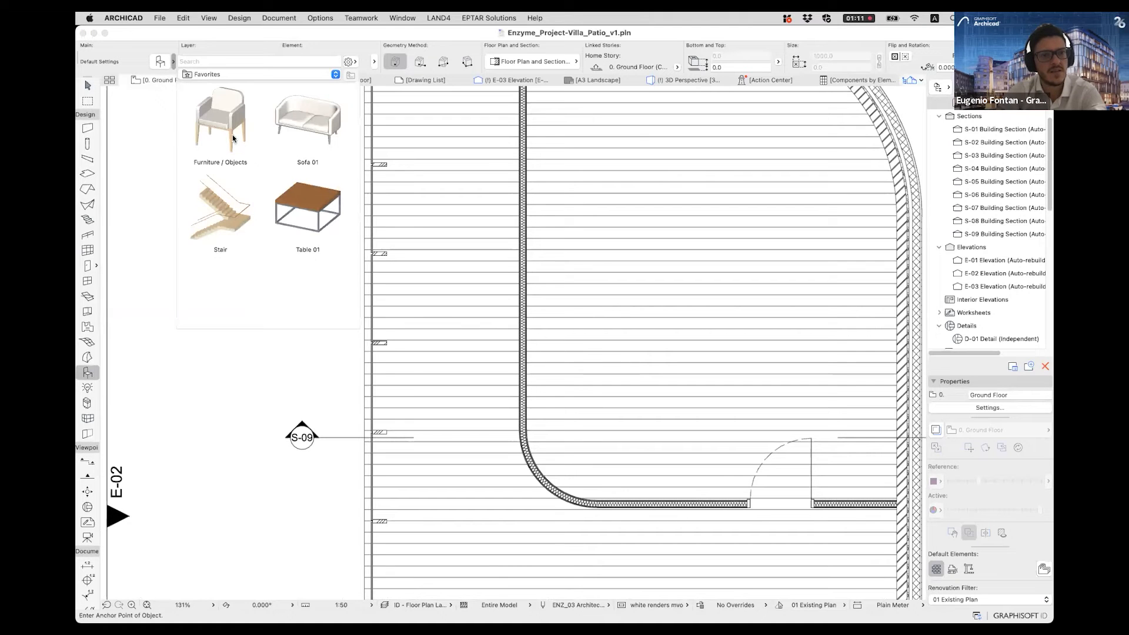
double_click(311, 139)
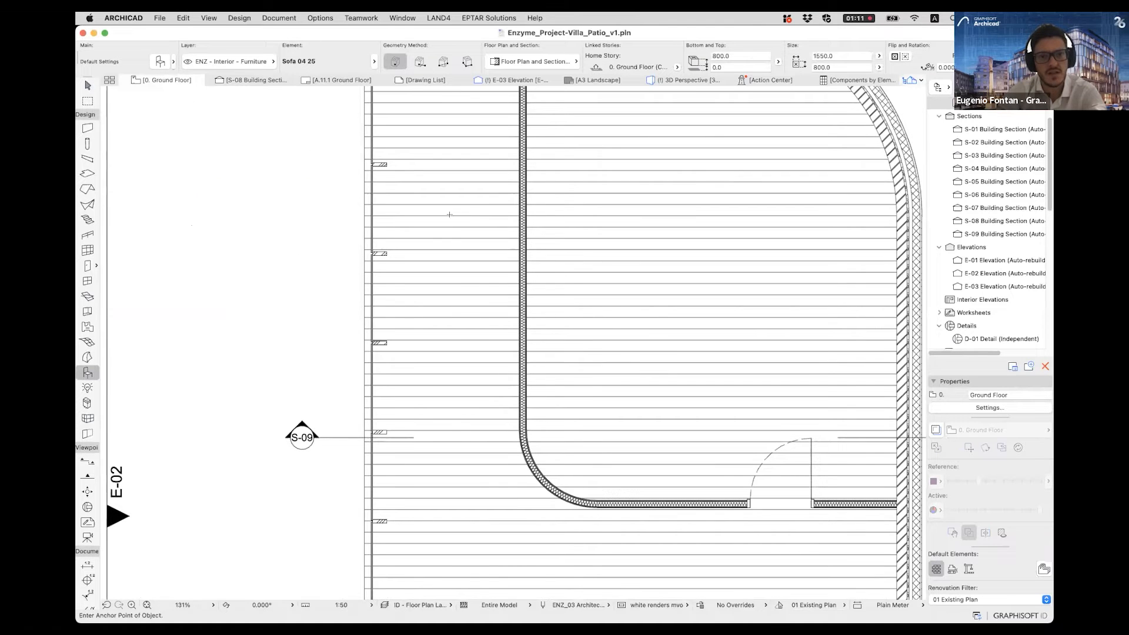
scroll(573, 286, up, 2)
scroll(572, 287, right, 2)
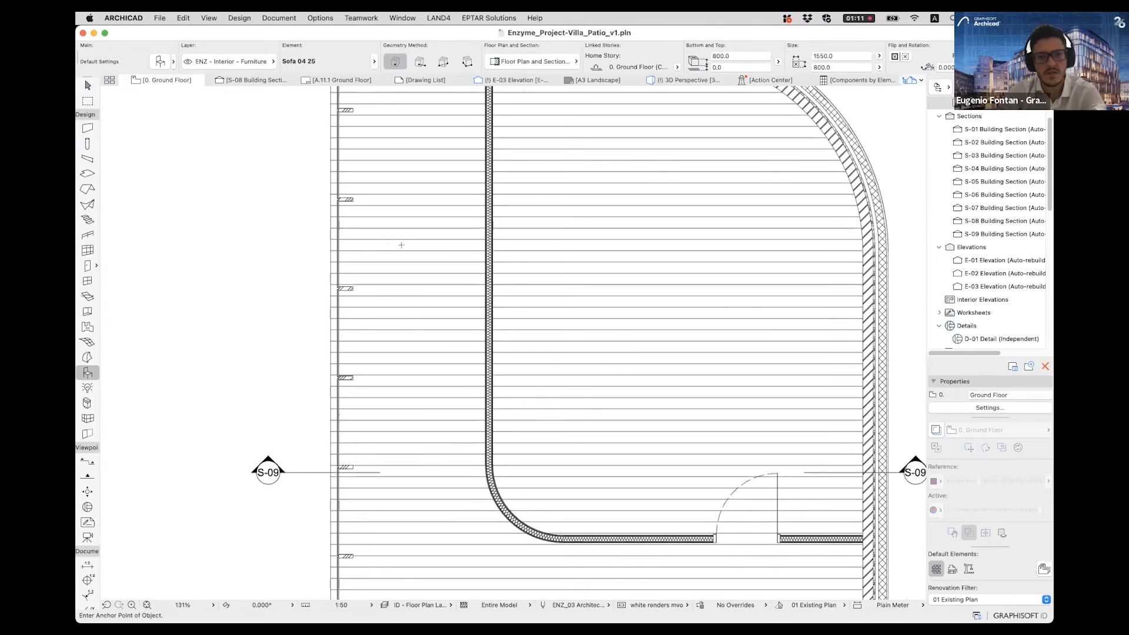
scroll(519, 238, down, 3)
scroll(438, 341, down, 3)
click(438, 352)
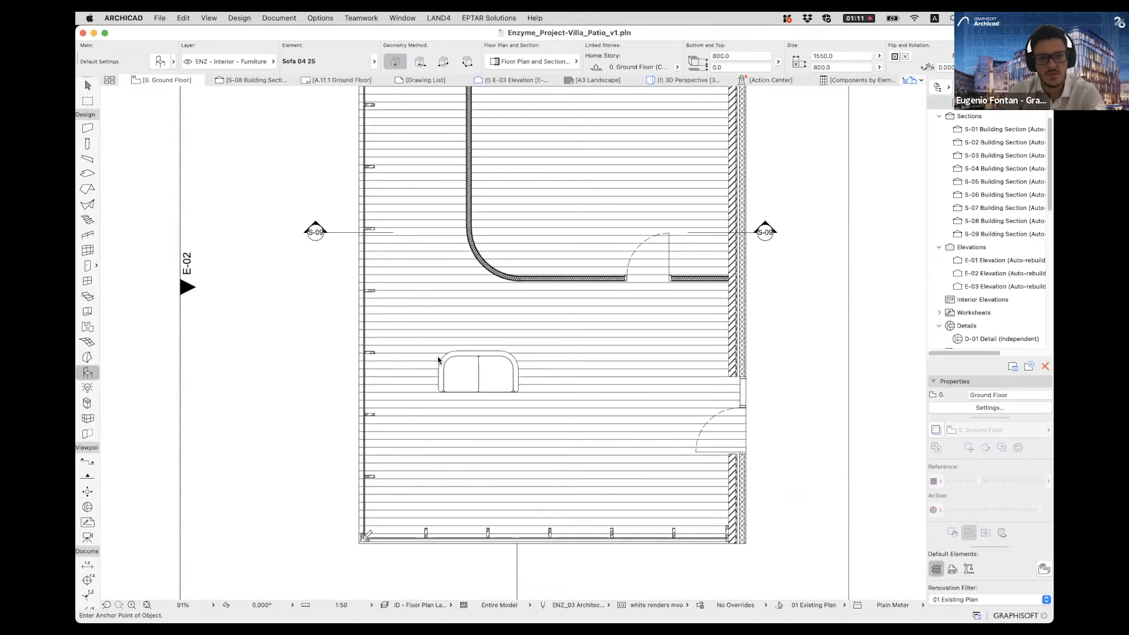
- Move the sofa toward the glazed side wall and mirror a copy of it about a horizontal axis below it
click(477, 374)
drag(477, 374, 440, 382)
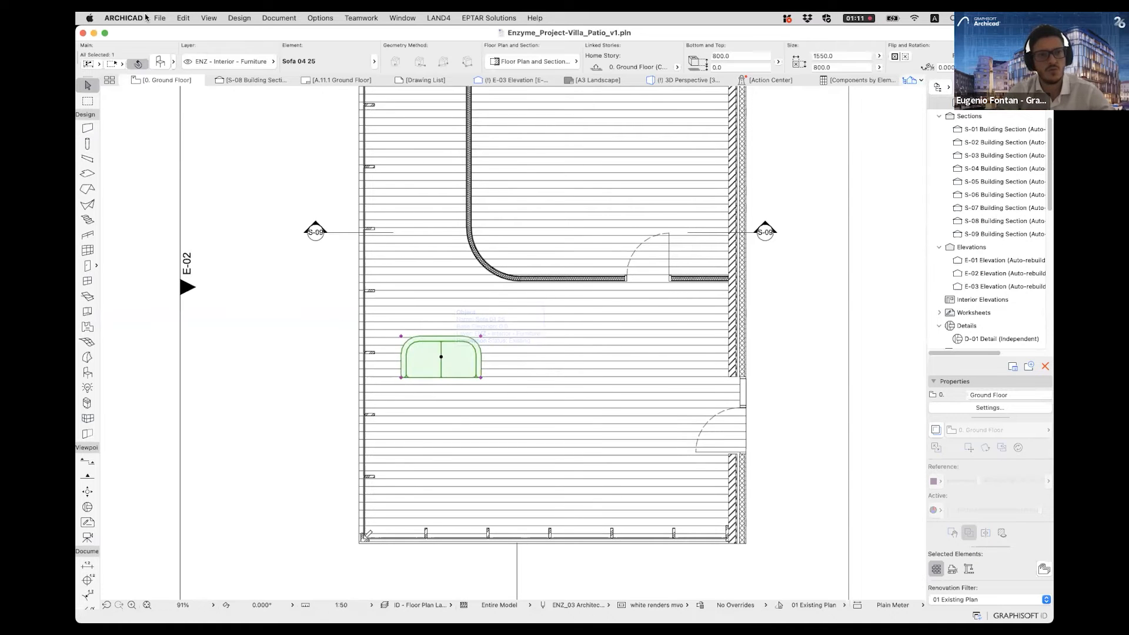
click(189, 18)
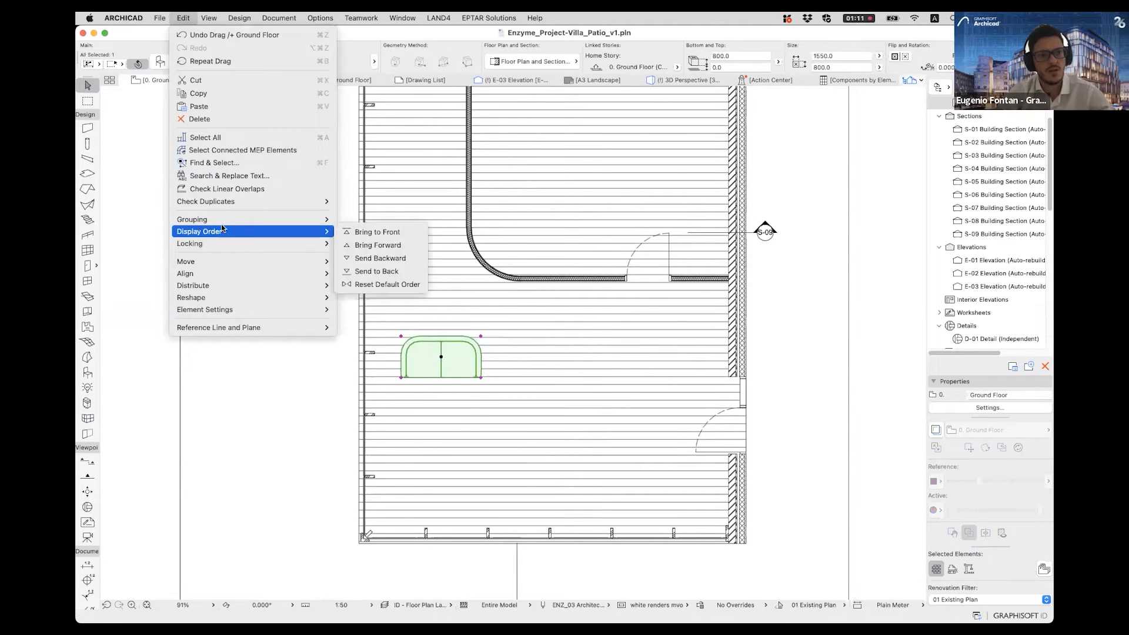
mouse_move(223, 261)
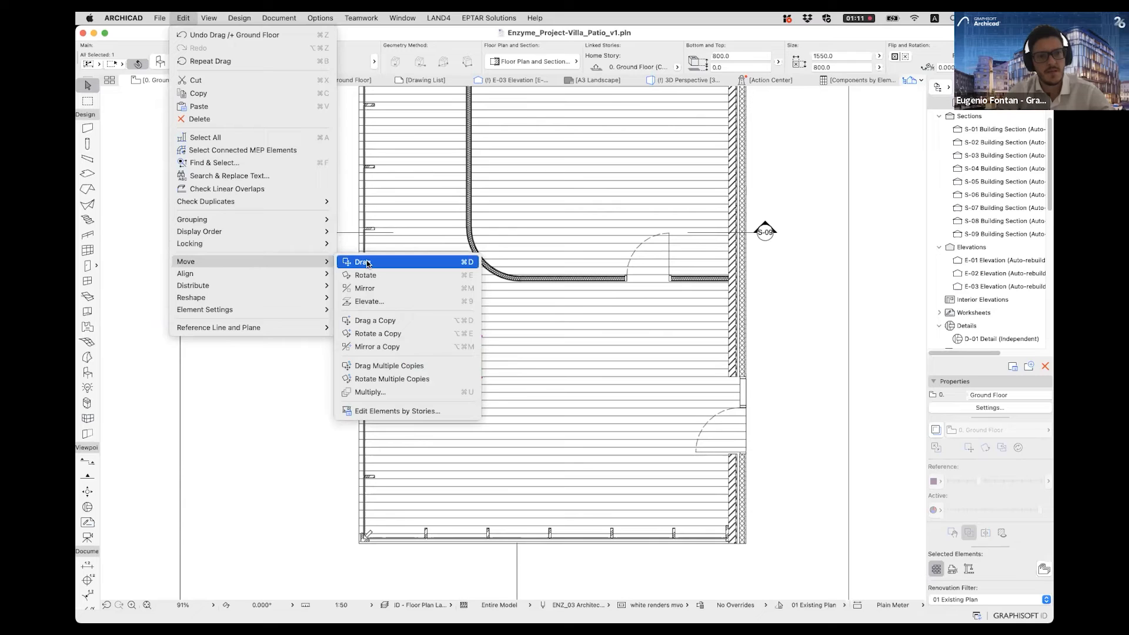
click(389, 347)
click(397, 415)
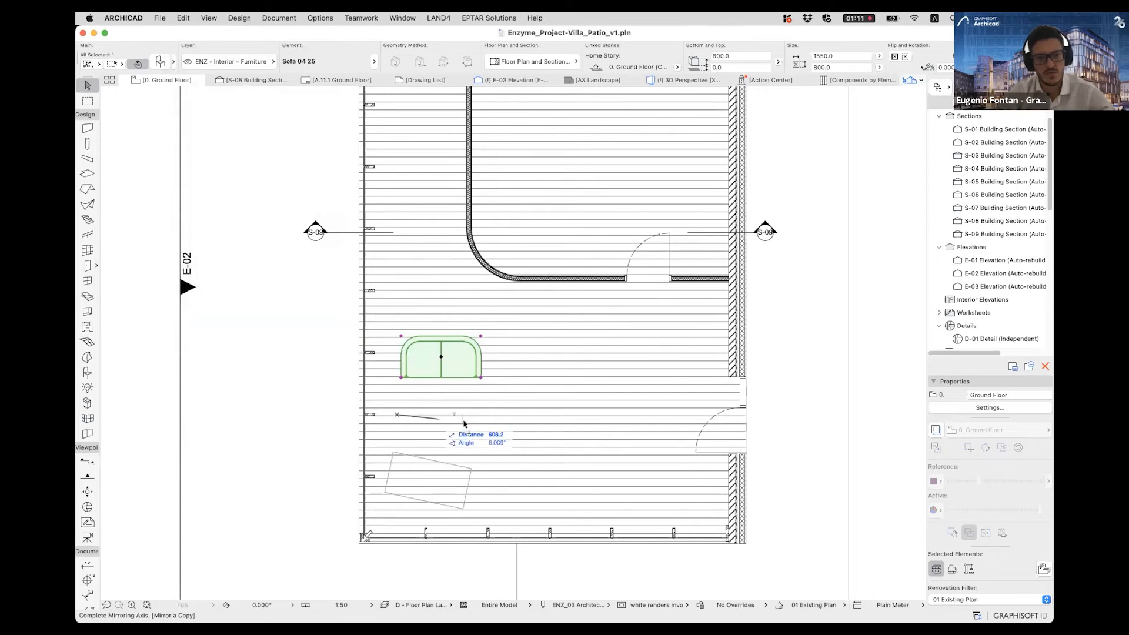
click(542, 417)
key(Escape)
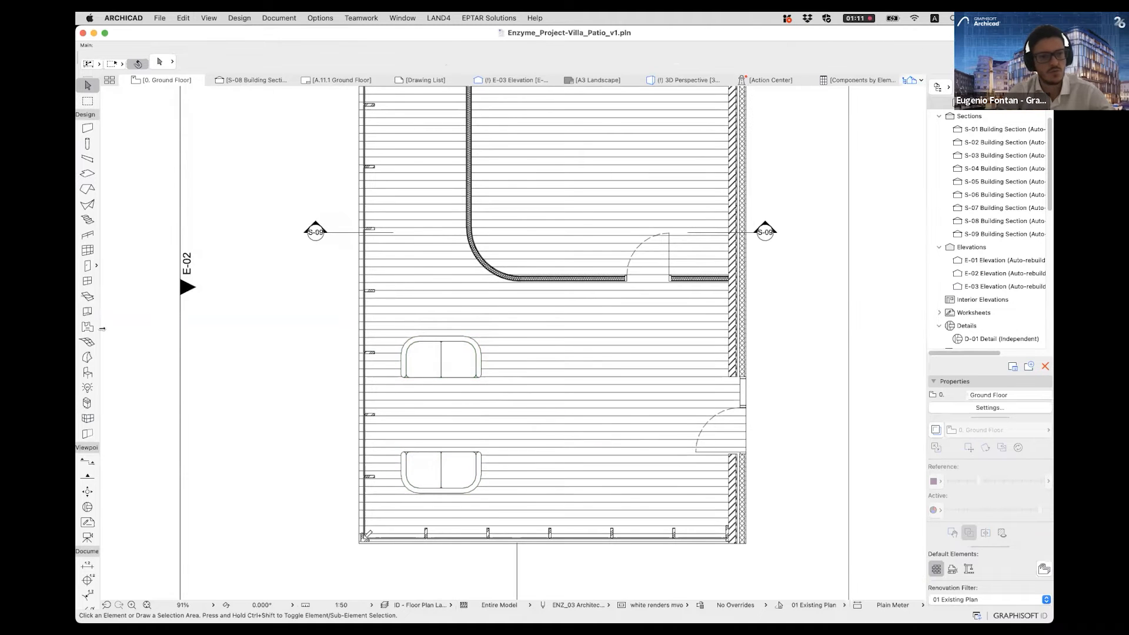
- Place the Table 01 favorite between the two facing sofas on the ground floor plan
click(88, 372)
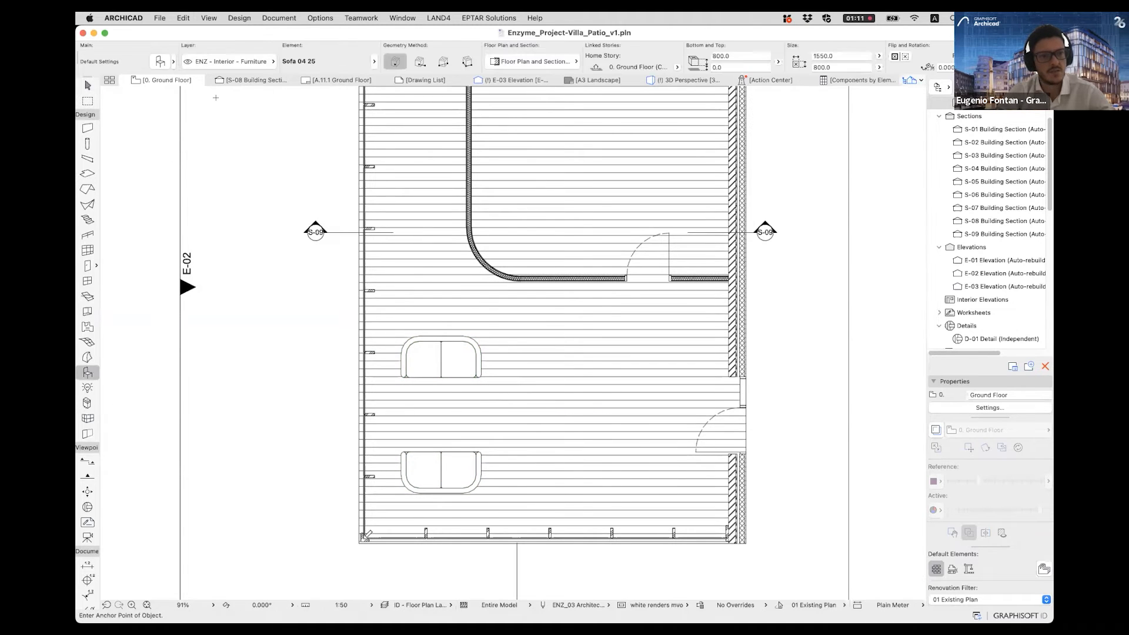
click(173, 62)
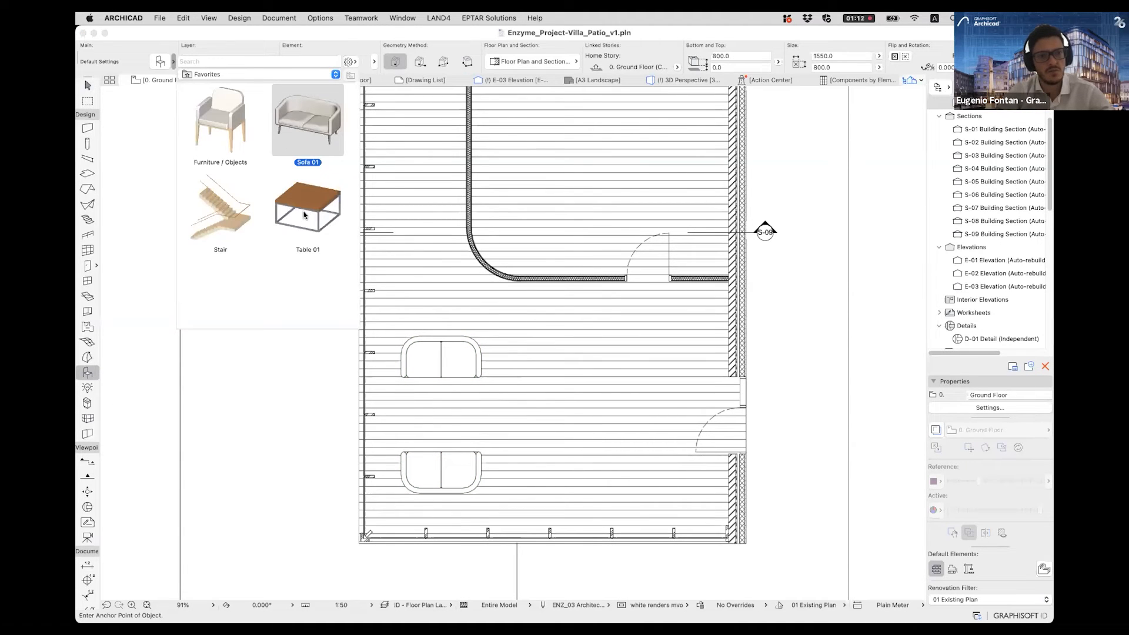
double_click(304, 215)
click(439, 411)
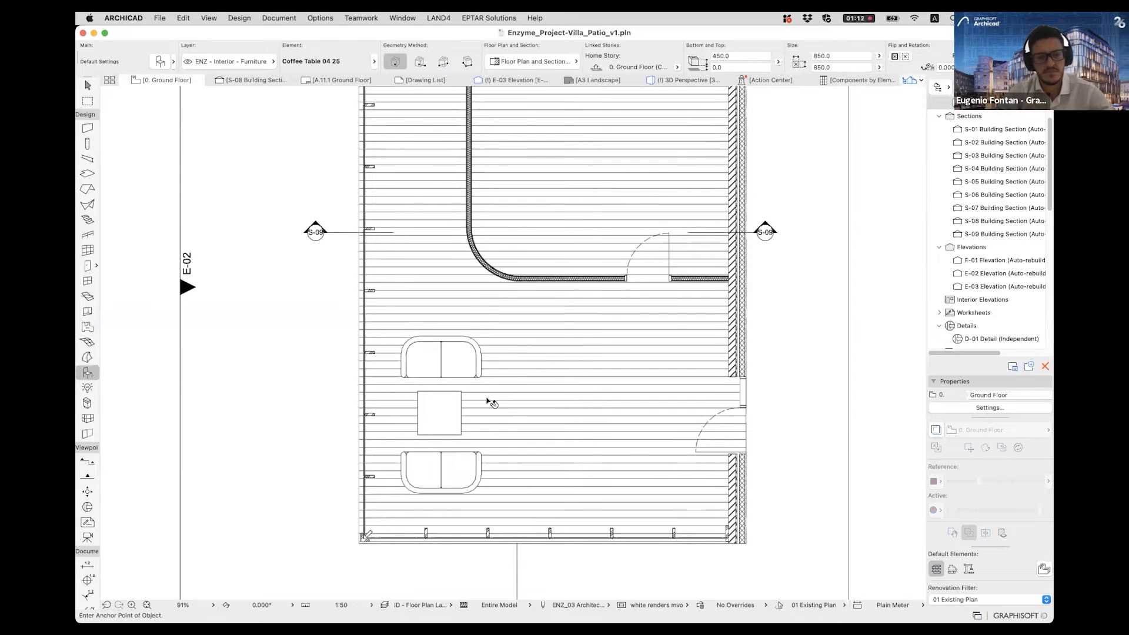
key(Escape)
- Open the 3D perspective and examine the sofas and coffee table through the pavilion's curtain wall
click(446, 413)
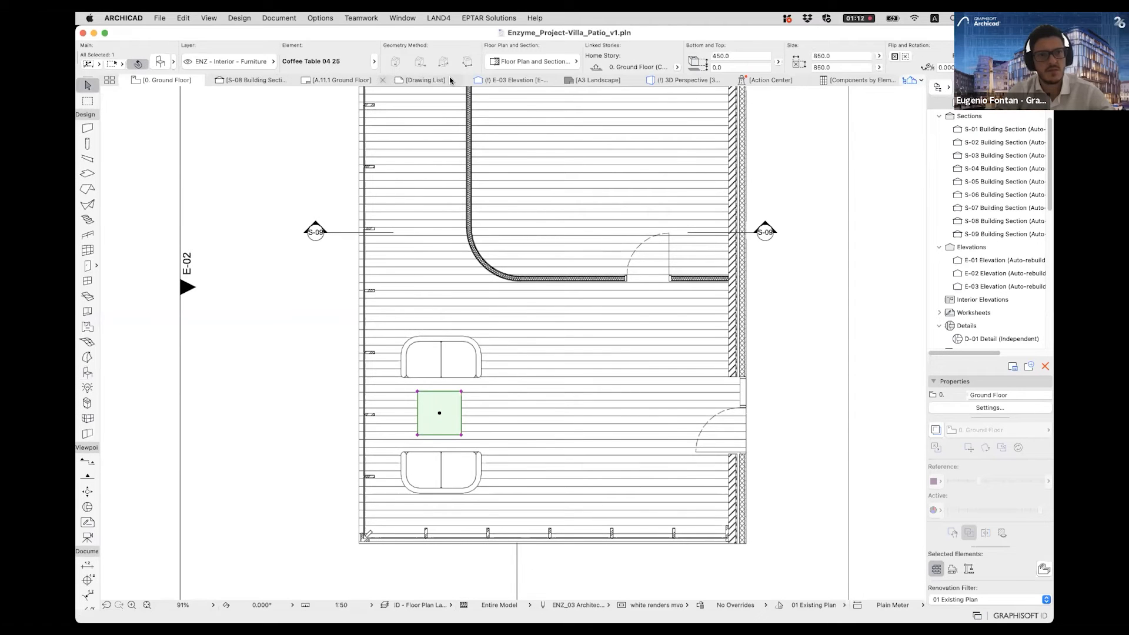
click(665, 80)
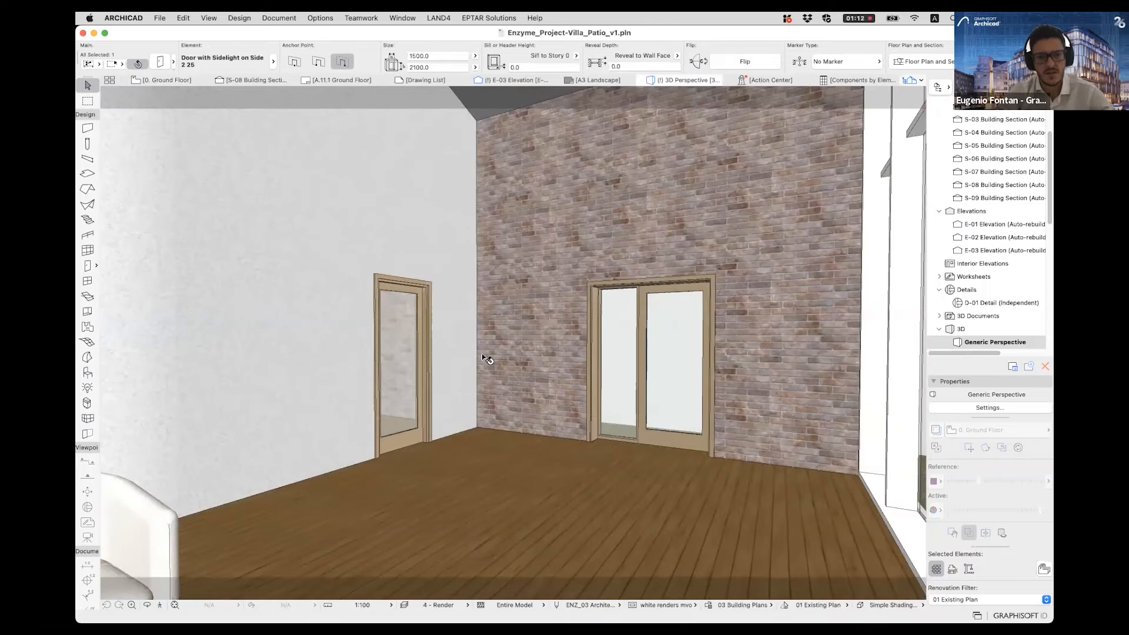
scroll(483, 357, down, 10)
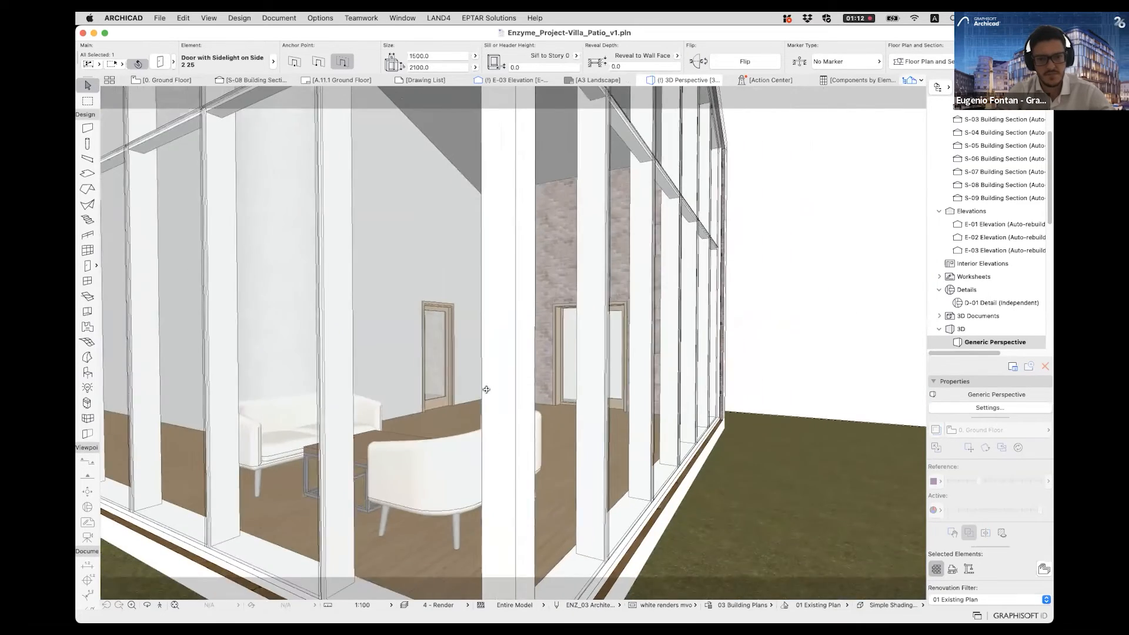
scroll(484, 387, up, 8)
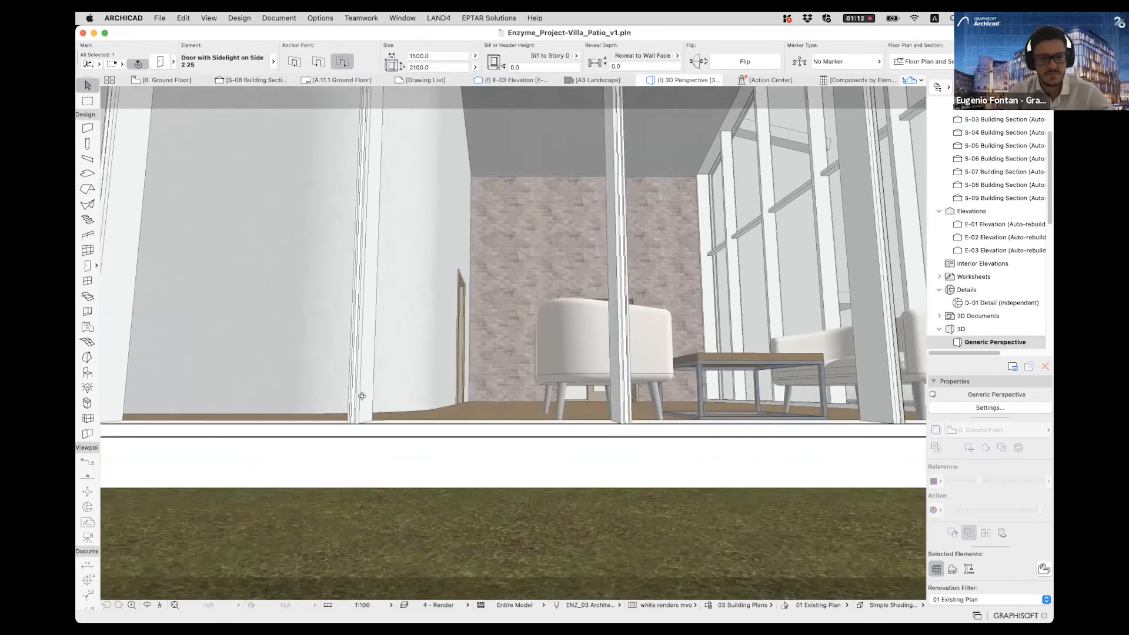
shift+middle_drag(364, 421, 393, 371)
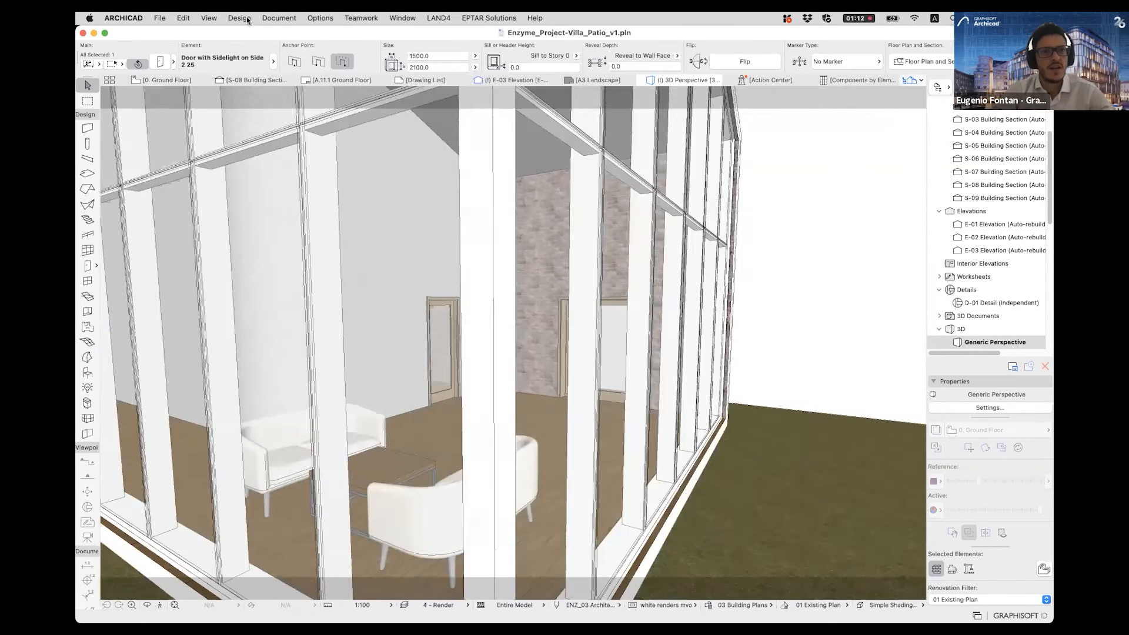
scroll(238, 261, down, 10)
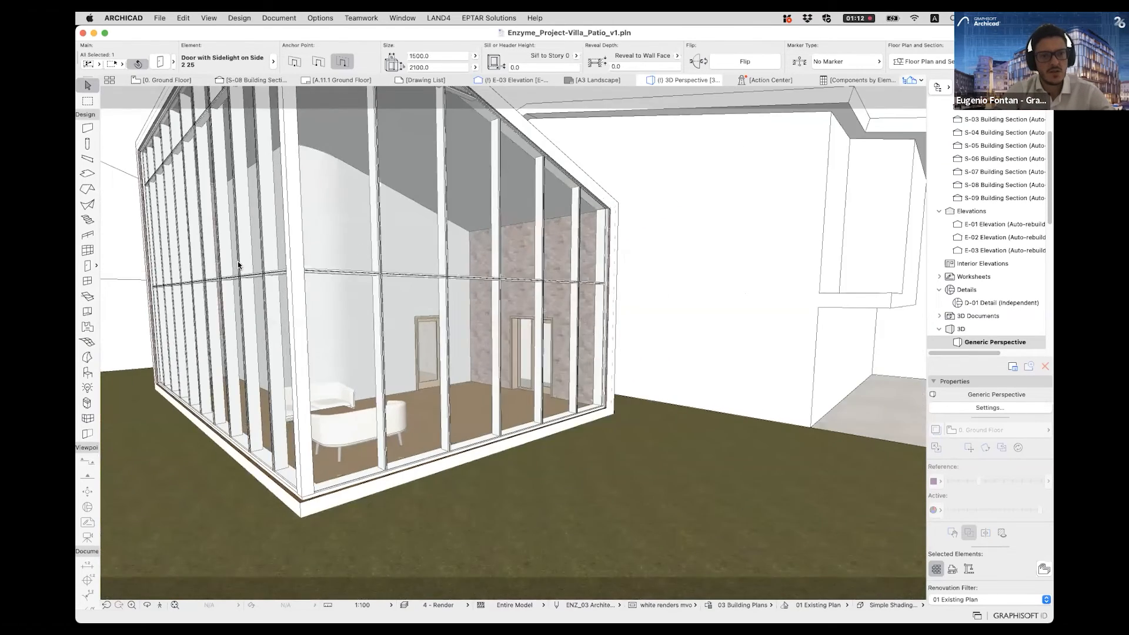
shift+middle_drag(347, 257, 399, 260)
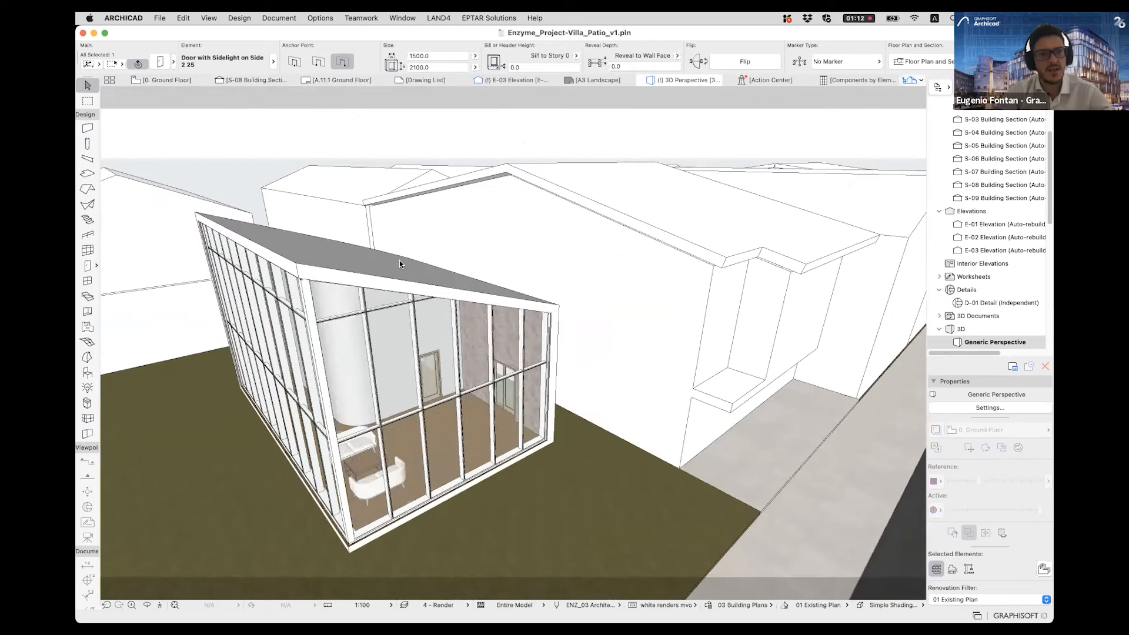
- Turn on the 3D Cutaway and try to rotate the vertical cutting plane that slices through the pavilion
click(208, 18)
mouse_move(238, 261)
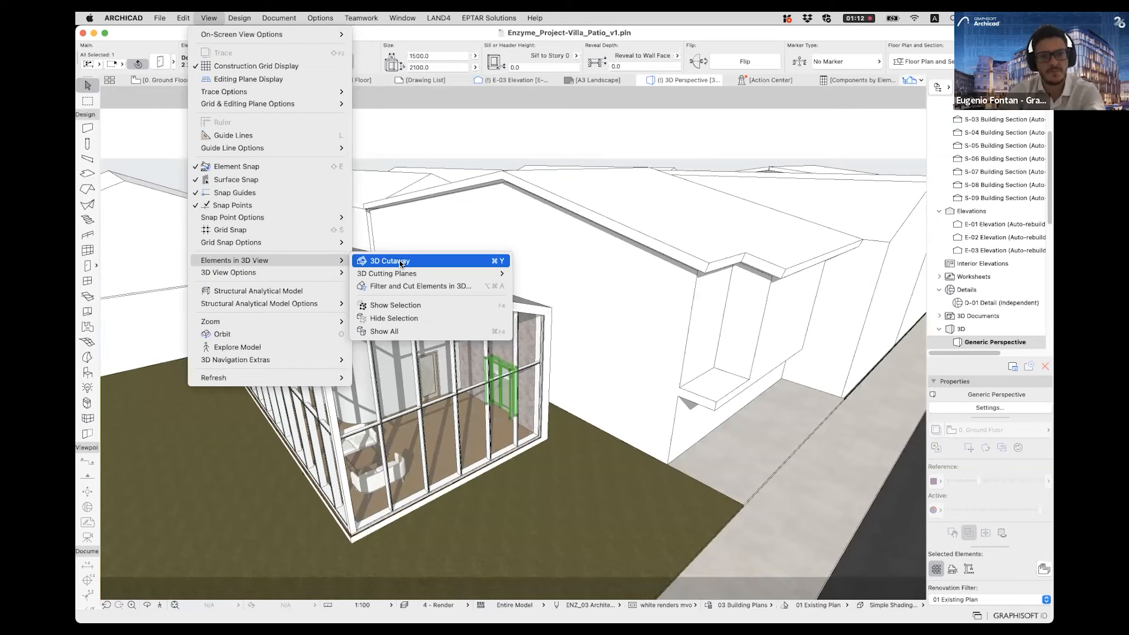
click(400, 259)
click(323, 488)
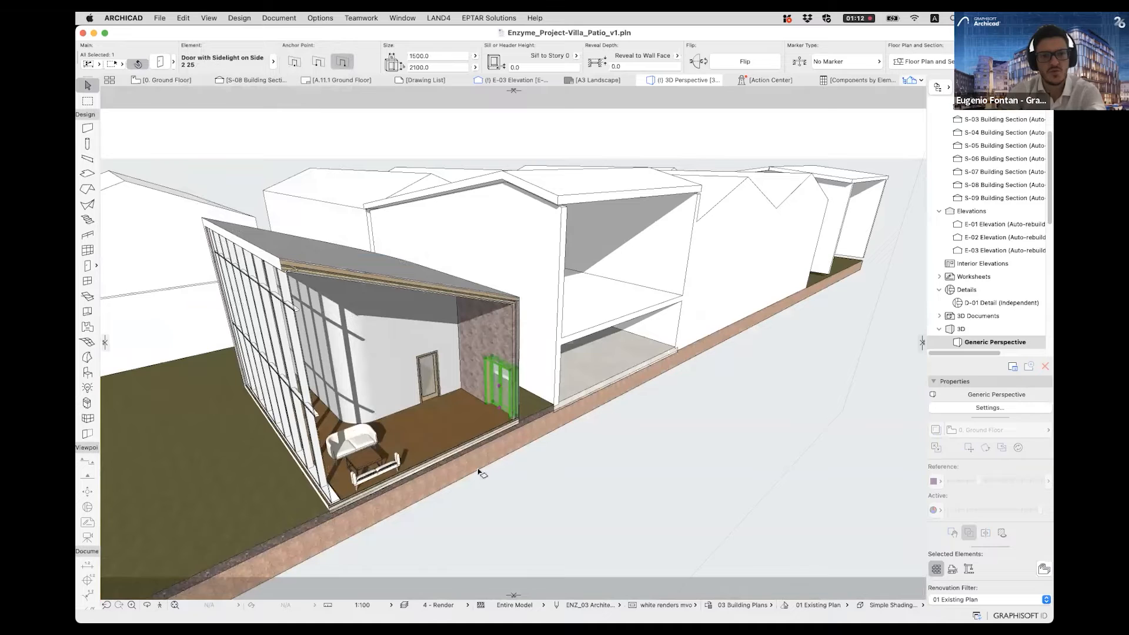
click(613, 440)
right_click(615, 439)
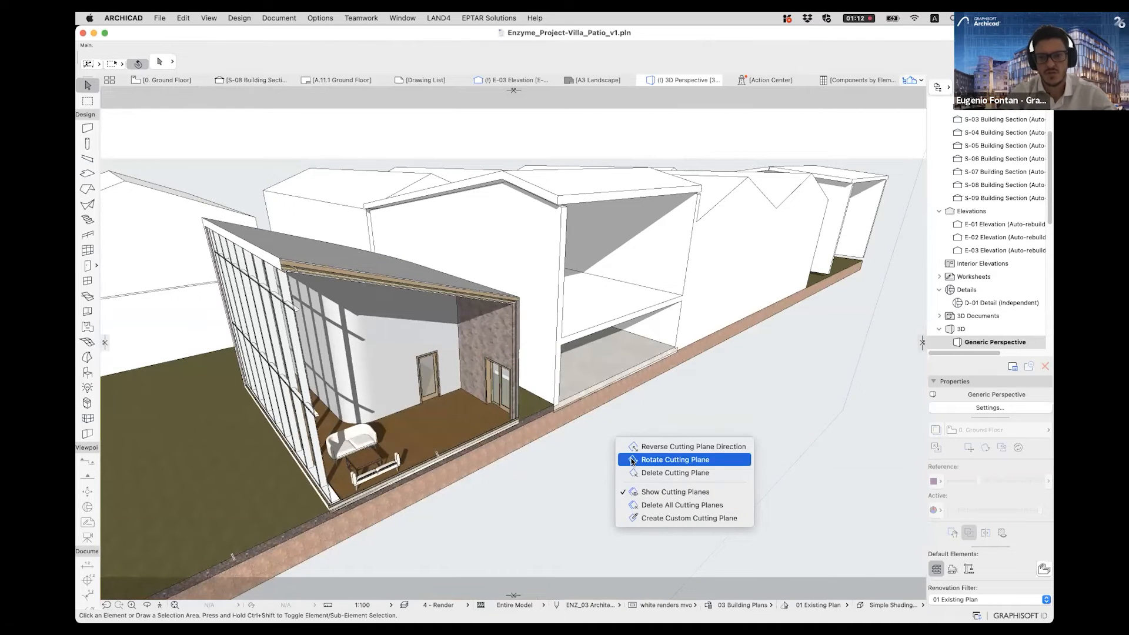
click(633, 460)
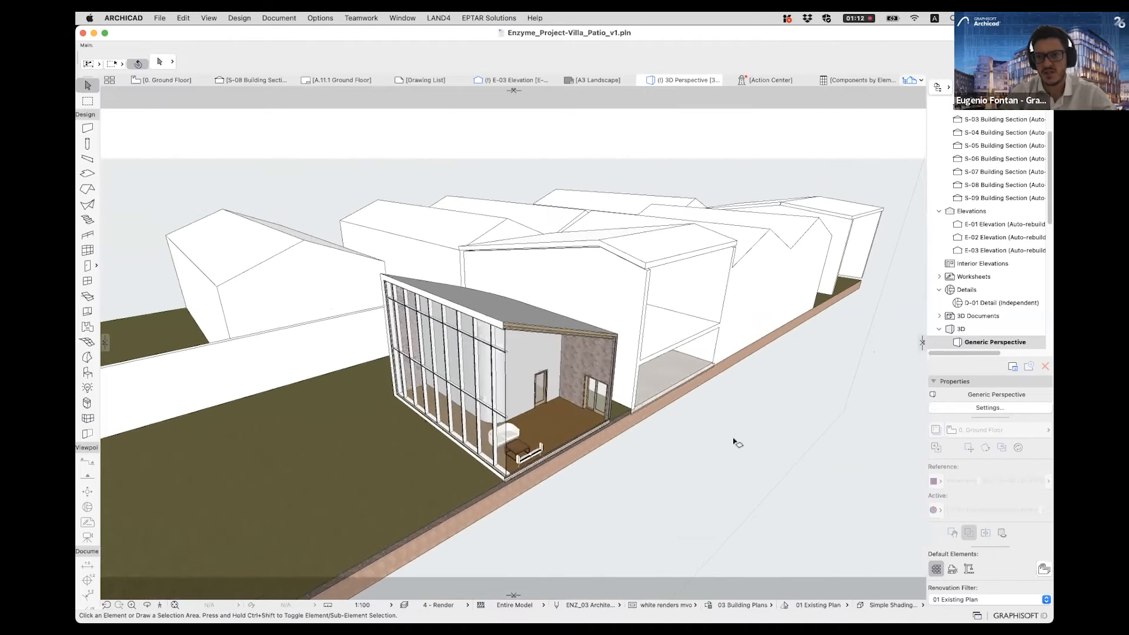
- Remove the vertical cutting plane so that the cutaway includes the street side of the model
scroll(734, 441, down, 3)
shift+middle_drag(854, 178, 784, 240)
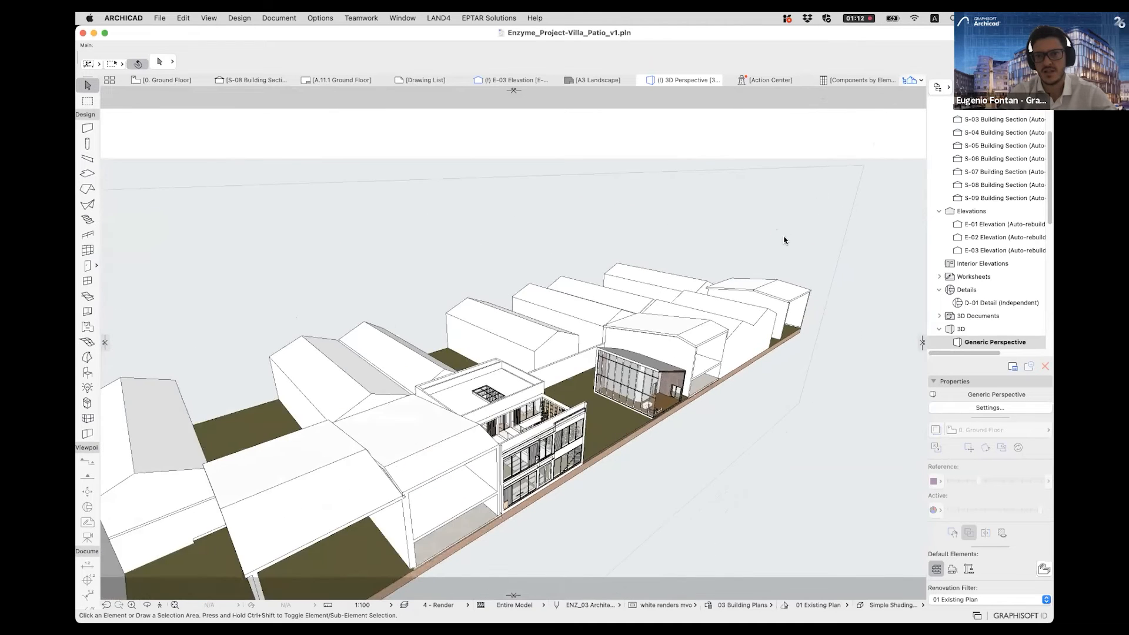
scroll(817, 262, up, 3)
right_click(780, 235)
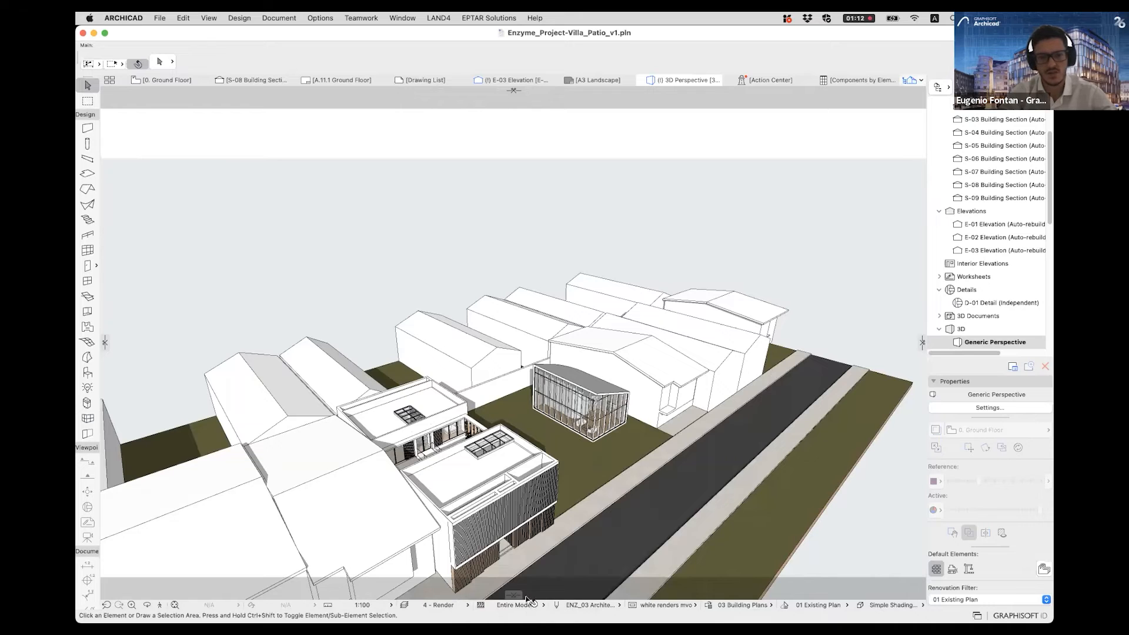
- Add a horizontal cutting plane through the whole model at a Z coordinate of about 3333 and finalize it
click(512, 92)
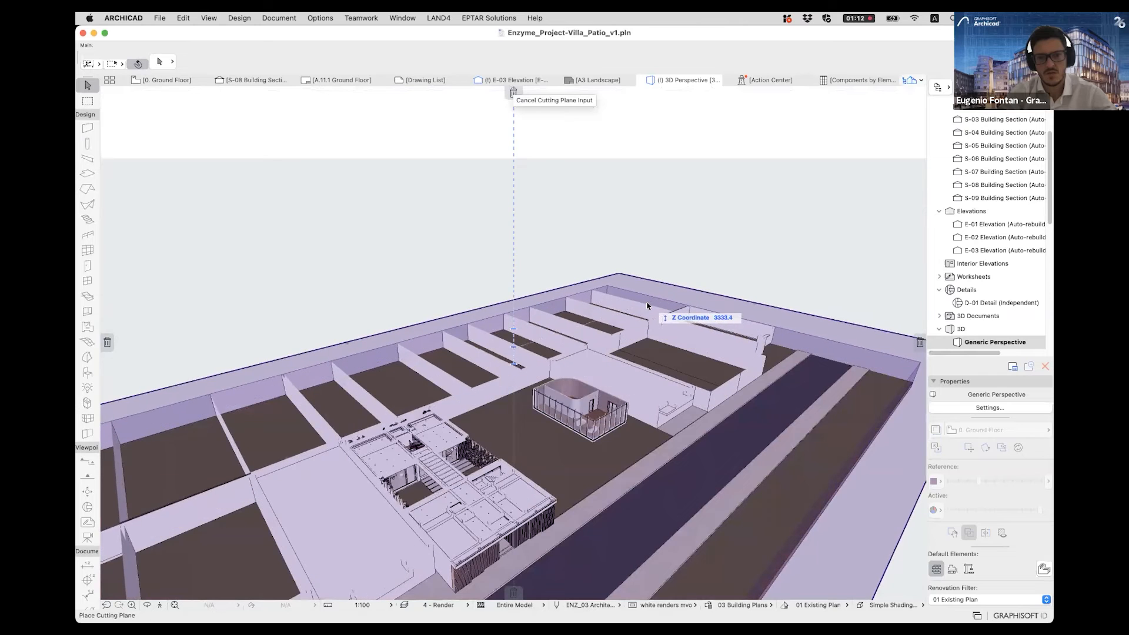
click(646, 309)
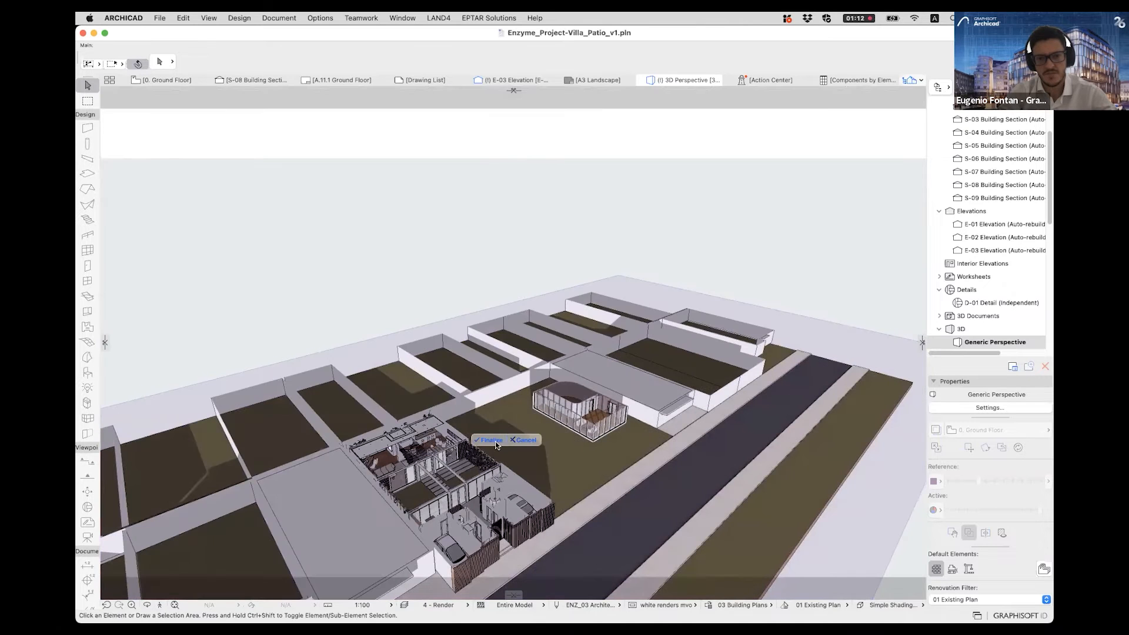
scroll(598, 413, up, 8)
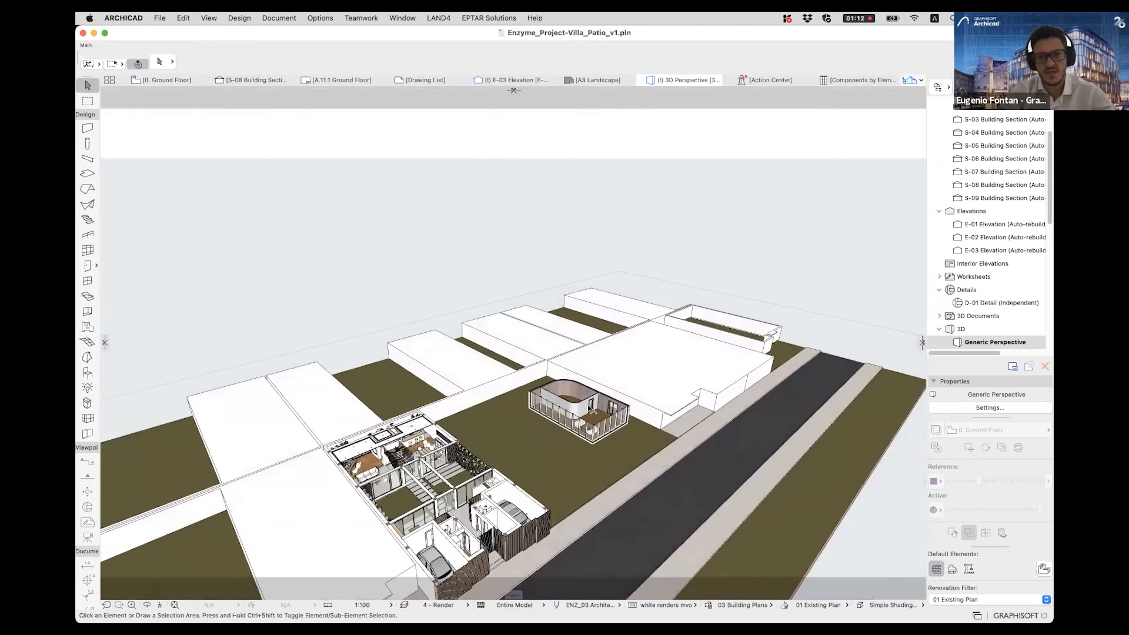
- Examine the cut-open pavilion from above and from the glazed corner, checking its brick wall, curved partition and furniture
shift+middle_drag(448, 416, 431, 443)
scroll(492, 356, up, 5)
shift+middle_drag(523, 428, 396, 273)
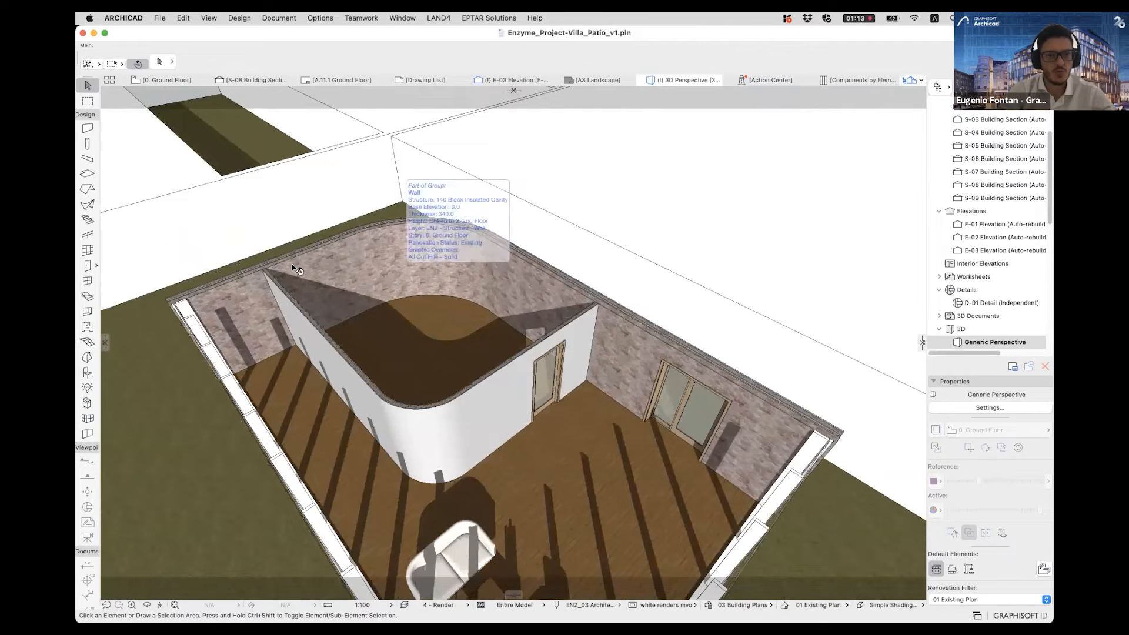
click(432, 248)
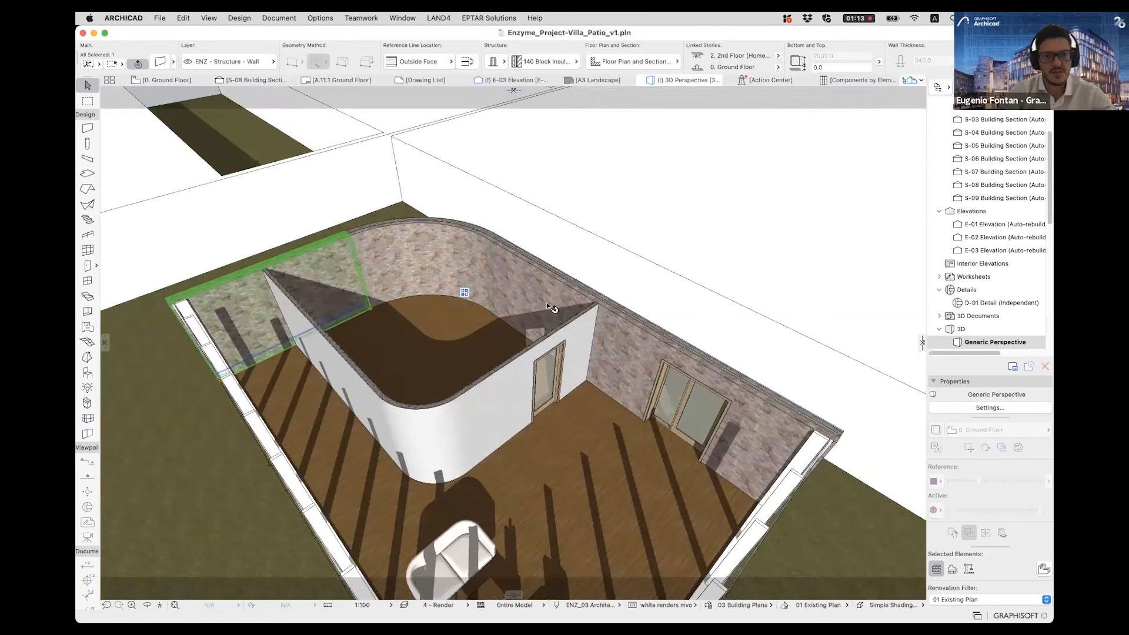
key(Escape)
shift+middle_drag(559, 429, 538, 246)
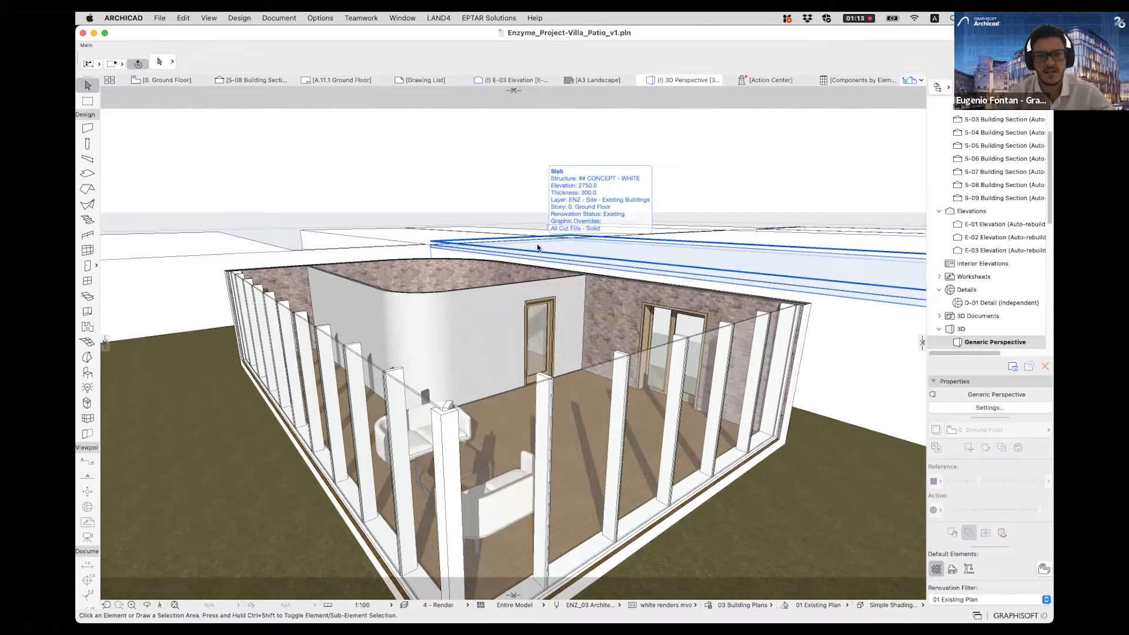
- Turn off the 3D Cutaway to display the complete pavilion with its roof and full-height curtain wall
scroll(541, 249, up, 5)
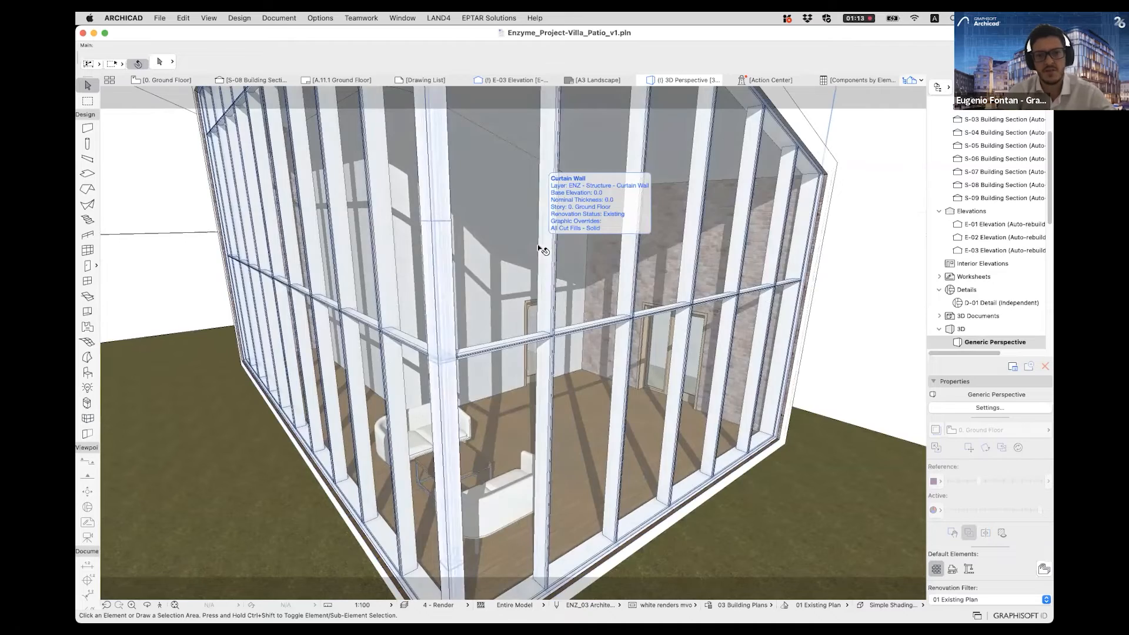
scroll(551, 398, down, 10)
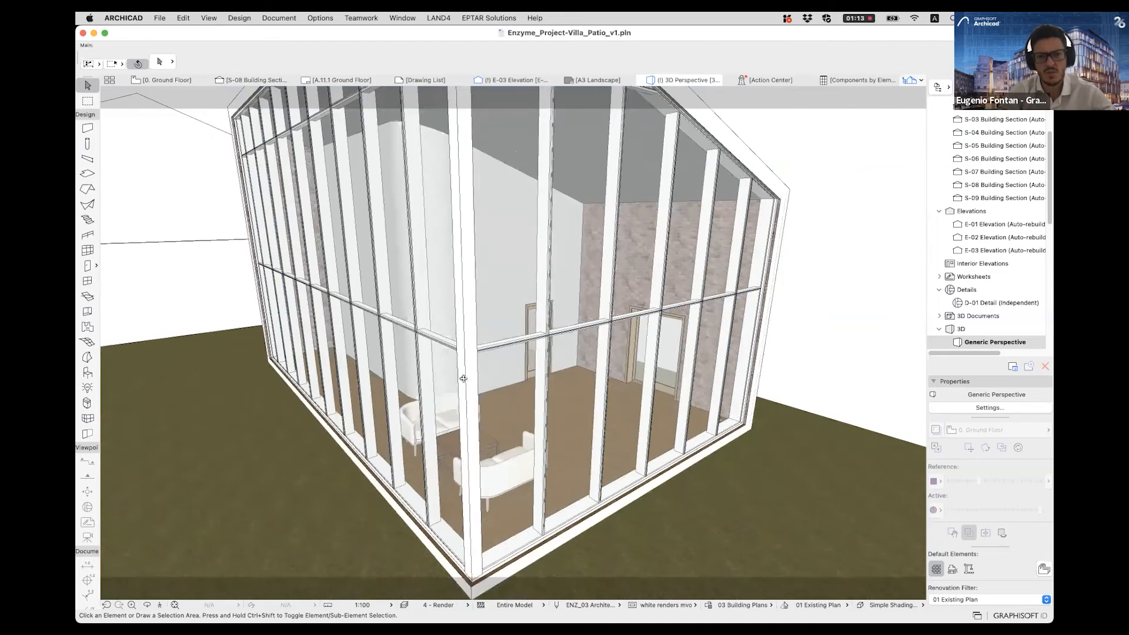
scroll(551, 398, down, 2)
shift+middle_drag(551, 397, 1023, 218)
- Open the A.11.1 Ground Floor layout in the Layout Book's A.11 Pavilion subset and examine its entrance door up close
click(1016, 87)
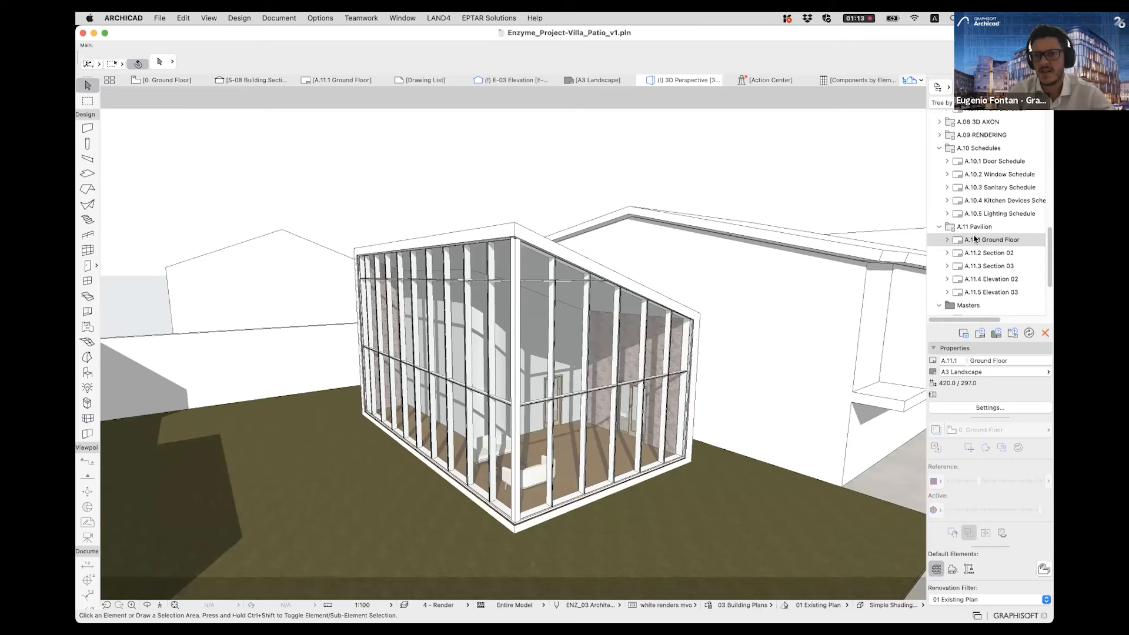
click(976, 228)
scroll(990, 236, up, 10)
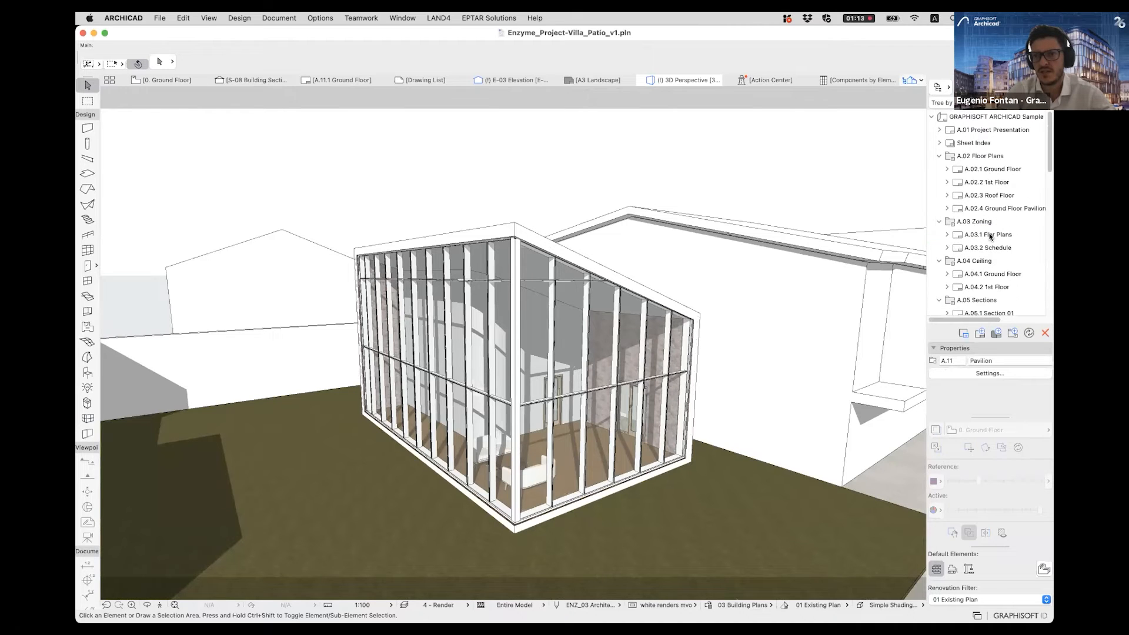
scroll(979, 192, down, 10)
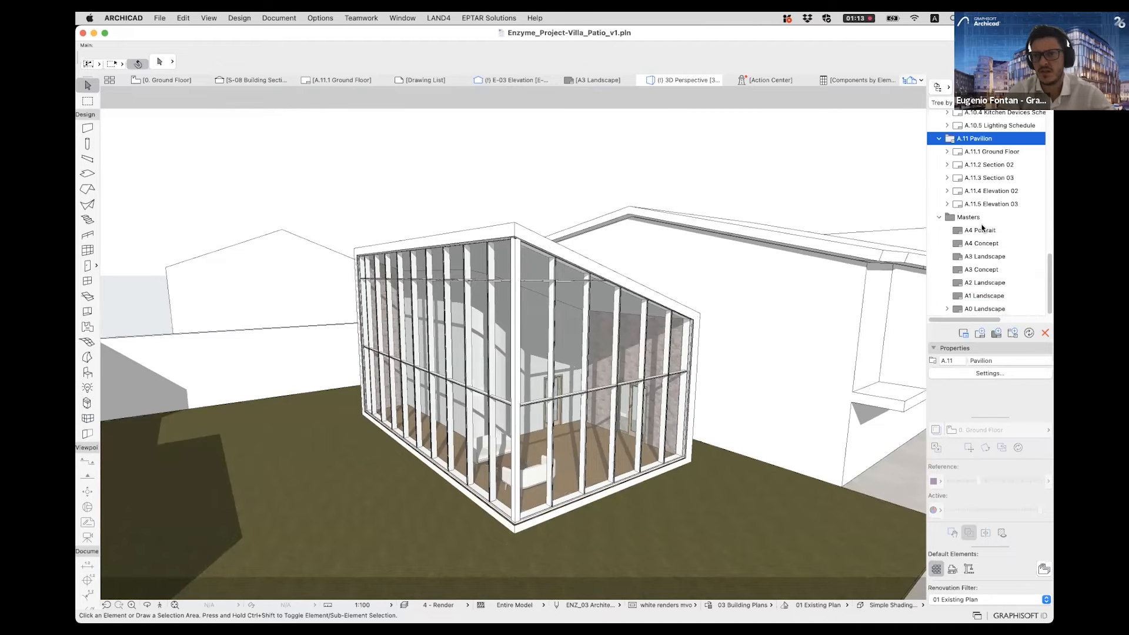
double_click(979, 172)
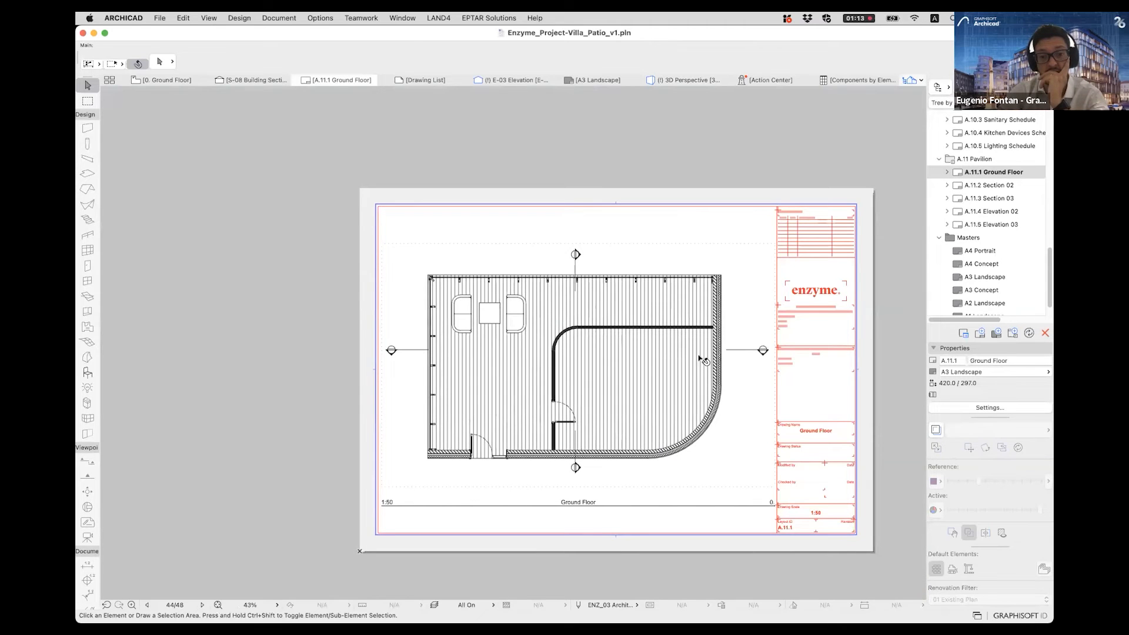
scroll(593, 380, up, 3)
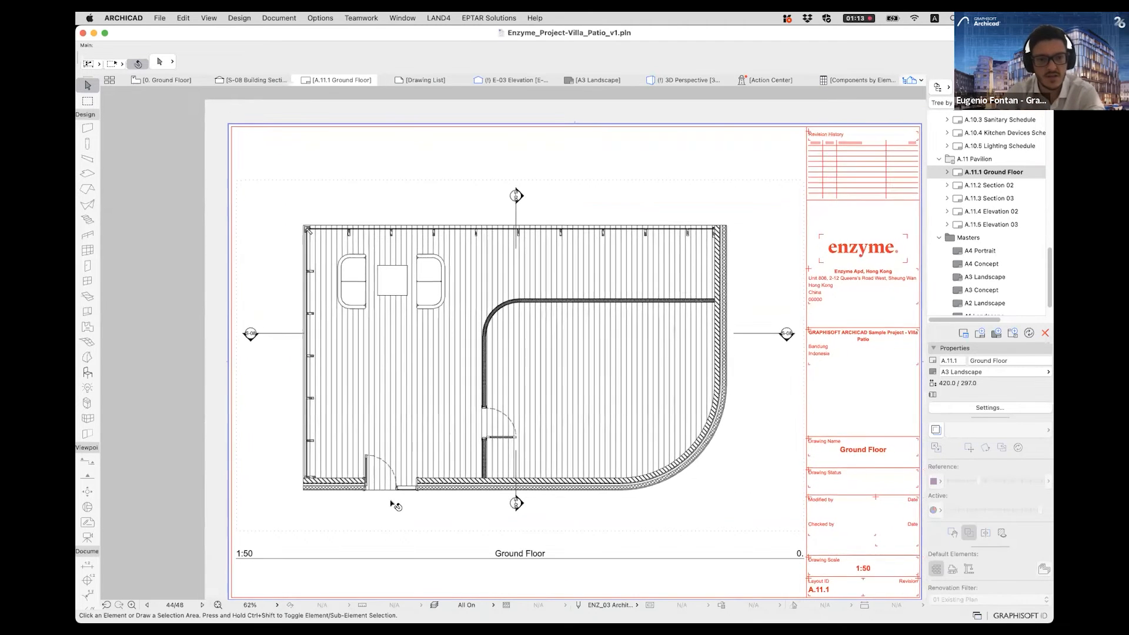
scroll(399, 487, up, 5)
scroll(400, 468, up, 4)
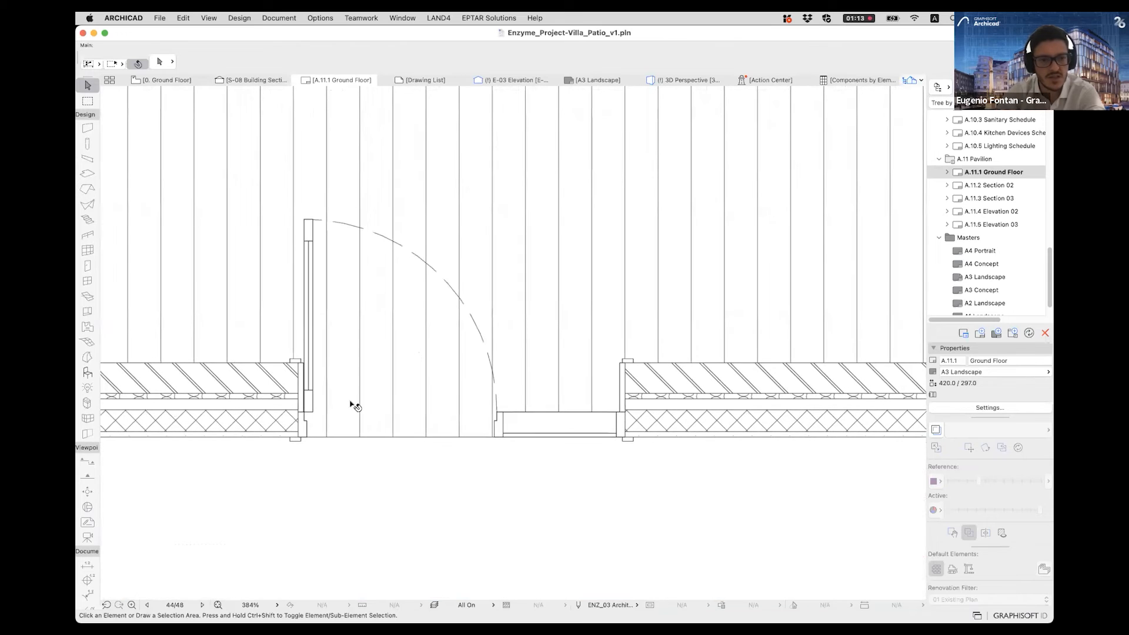
- Open the A.11.2 Section 02 layout and examine the brick walls and door of its building section drawing up close
scroll(428, 388, down, 10)
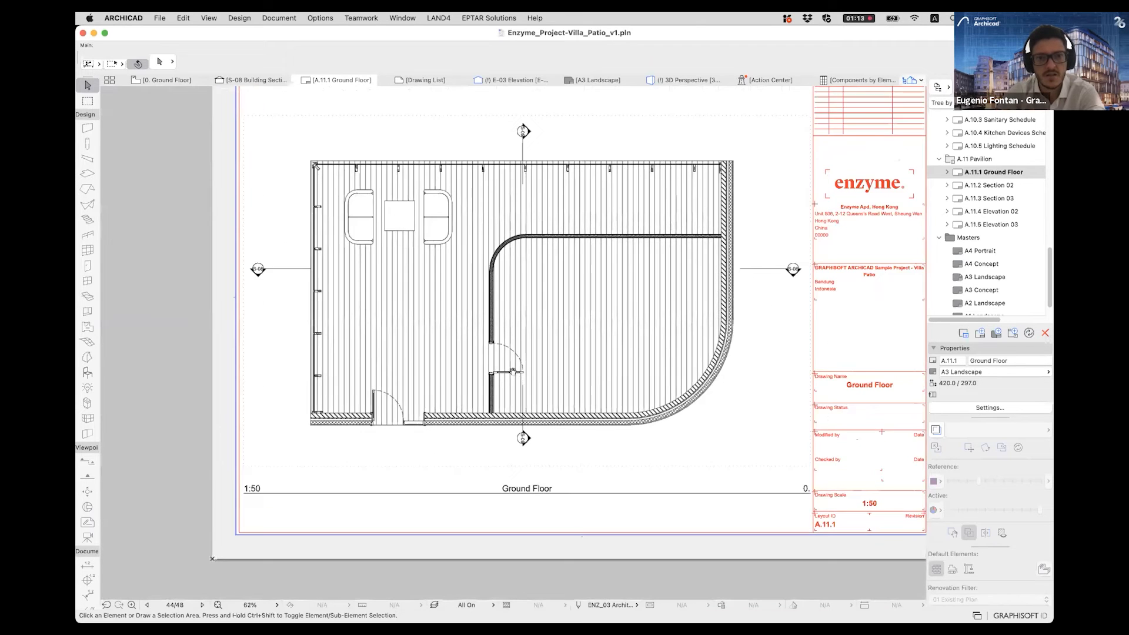
middle_drag(512, 371, 502, 400)
double_click(988, 186)
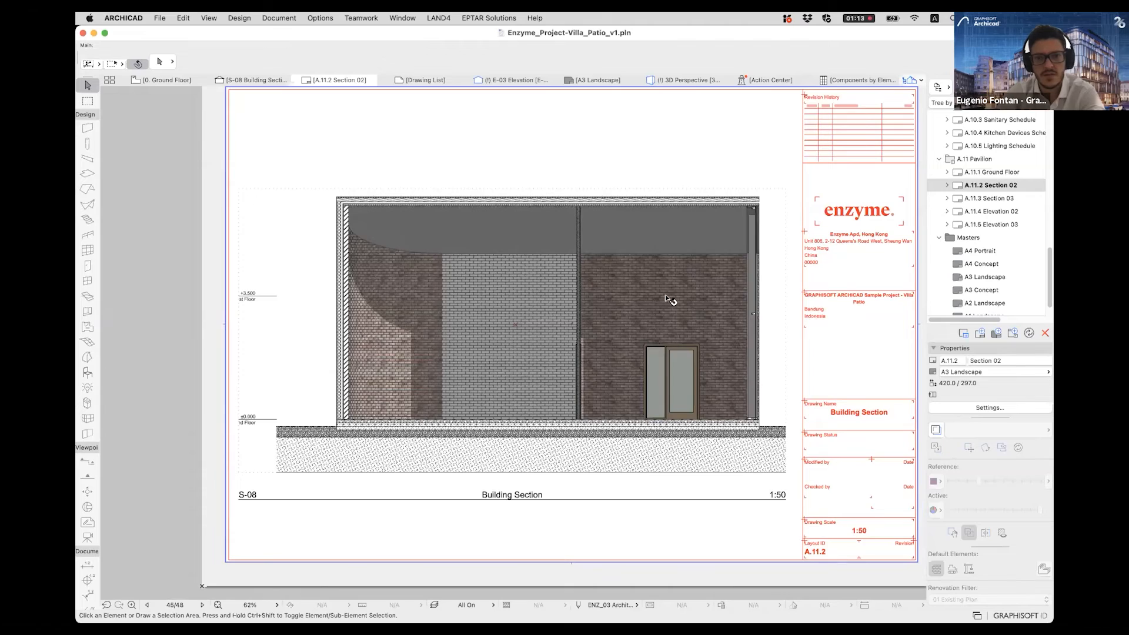
scroll(532, 347, up, 5)
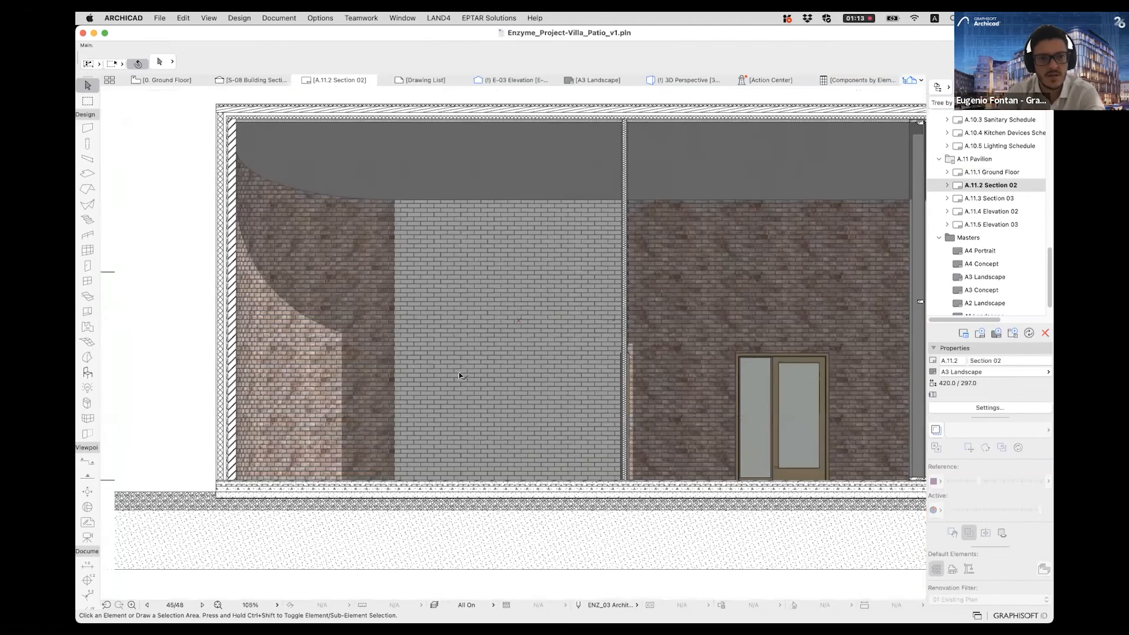
scroll(430, 375, up, 3)
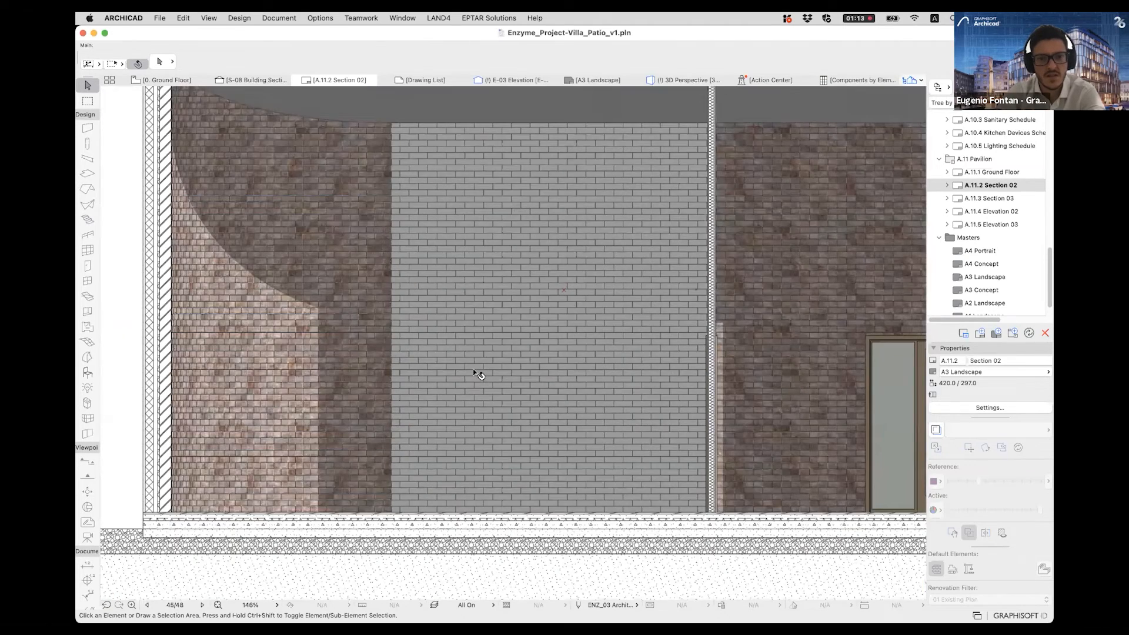
scroll(517, 329, up, 4)
click(485, 359)
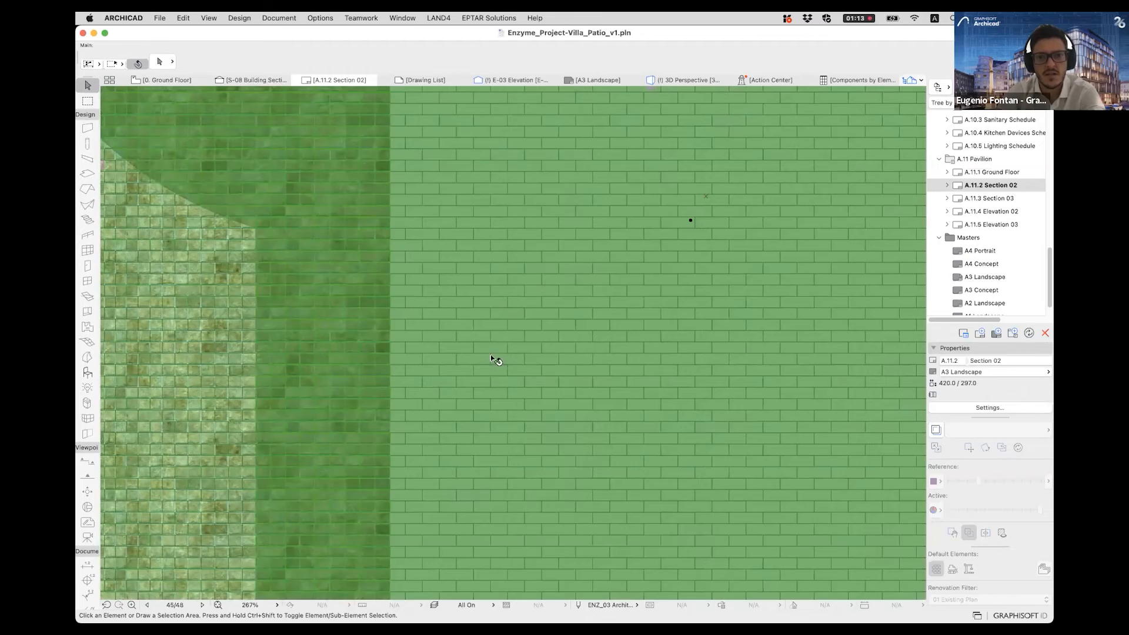
scroll(477, 370, down, 5)
scroll(458, 379, down, 4)
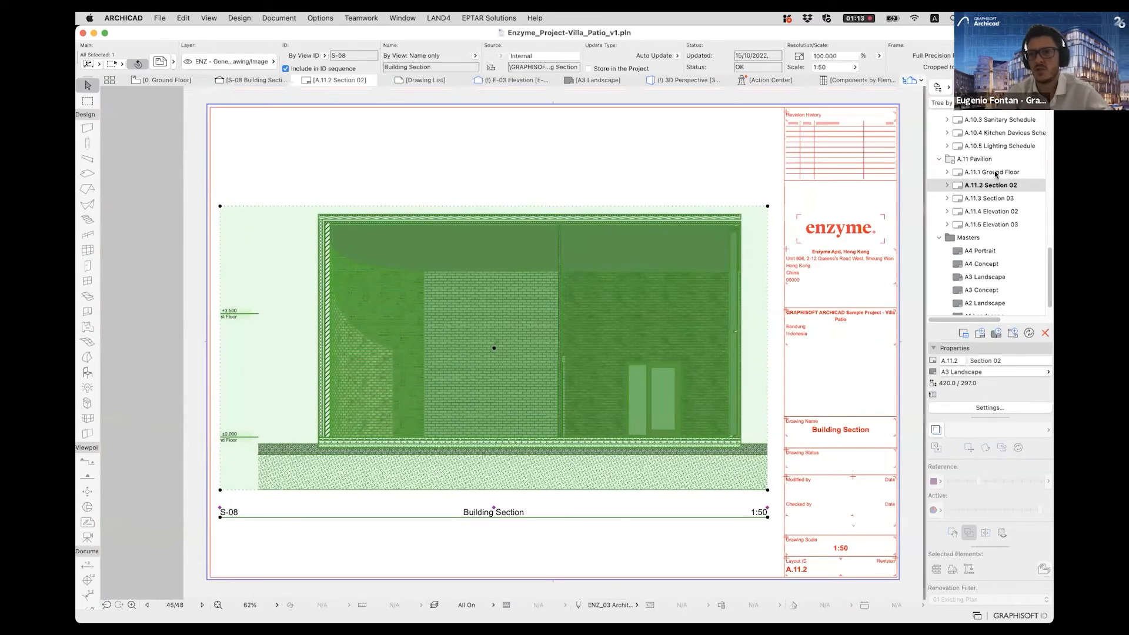
key(Escape)
scroll(629, 331, up, 3)
scroll(475, 337, up, 1)
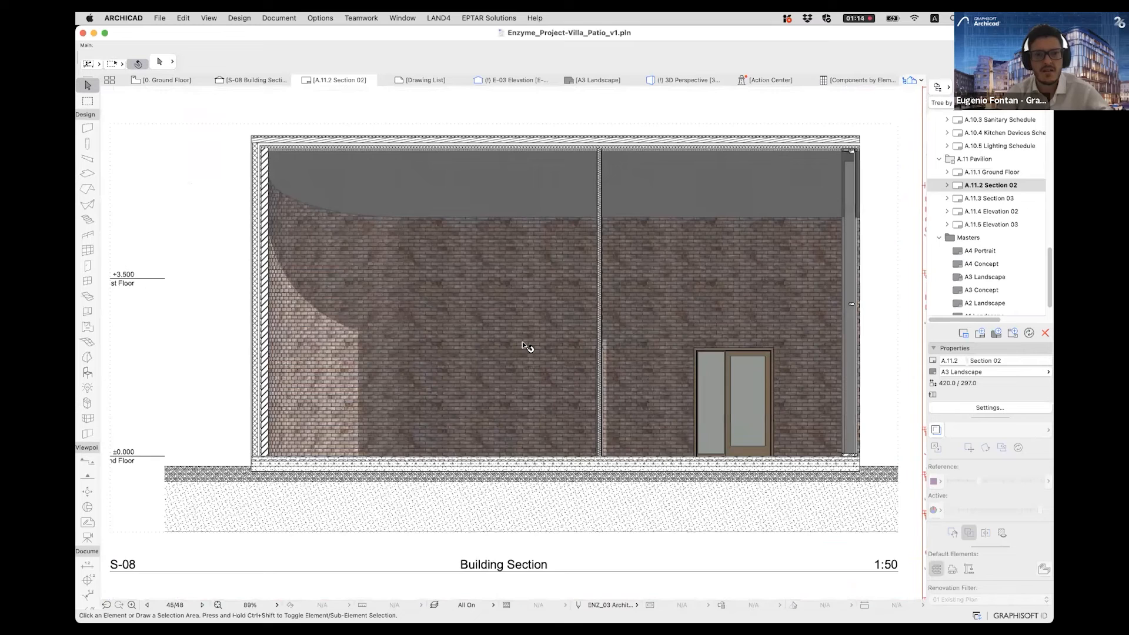
- On the A.11.3 Section 03 layout, widen the building section drawing's frame past its cropped side and update the drawing to the frame
key(super+Down)
scroll(521, 355, down, 3)
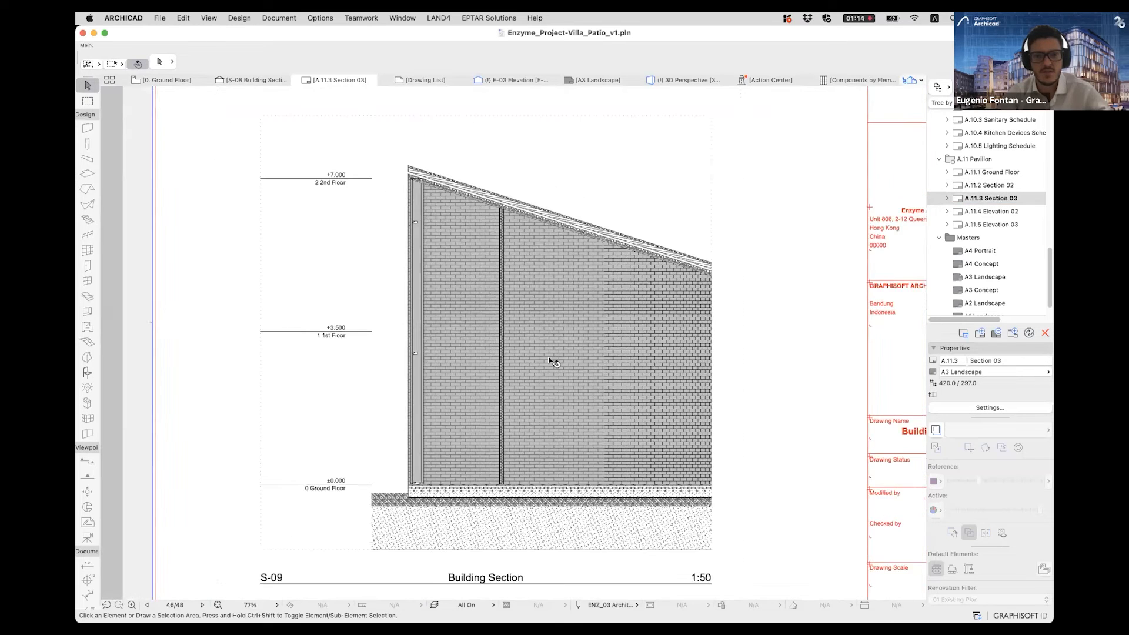
click(676, 254)
drag(676, 254, 722, 255)
click(579, 359)
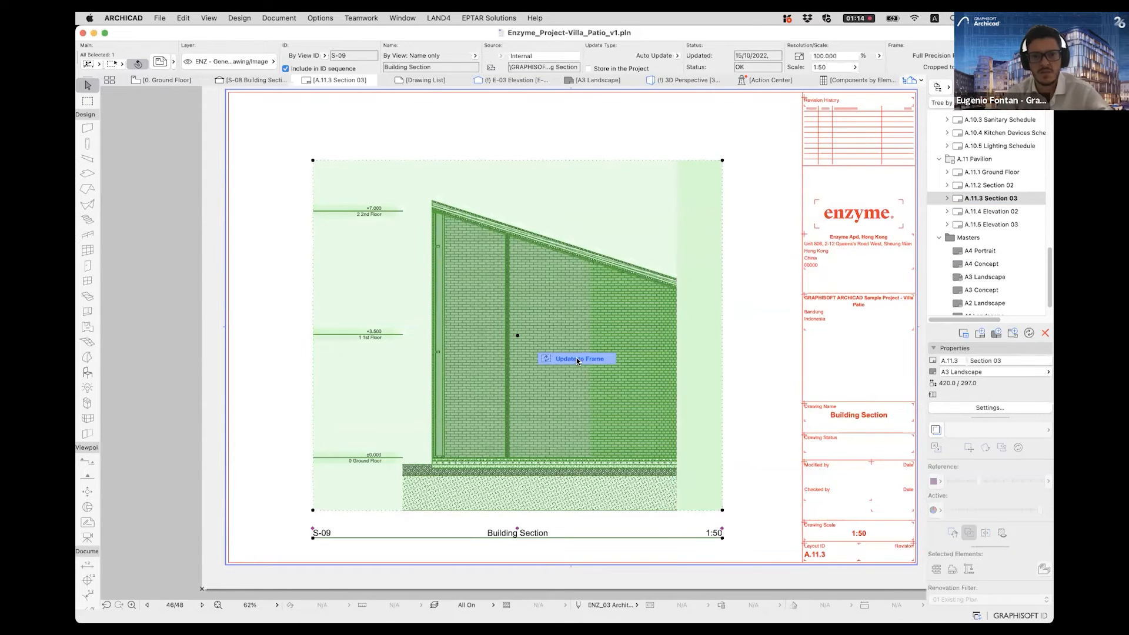
click(729, 360)
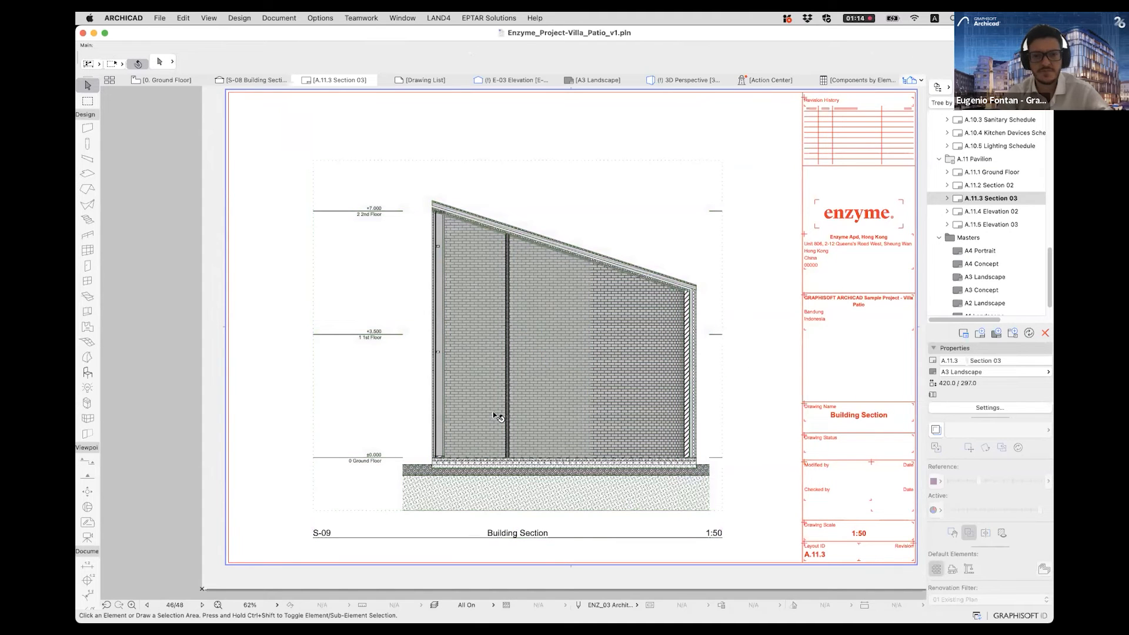
- View the A.11.4 Elevation 02 layout and widen the cropped elevation drawing's frame on the A.11.5 Elevation 03 layout
double_click(1006, 211)
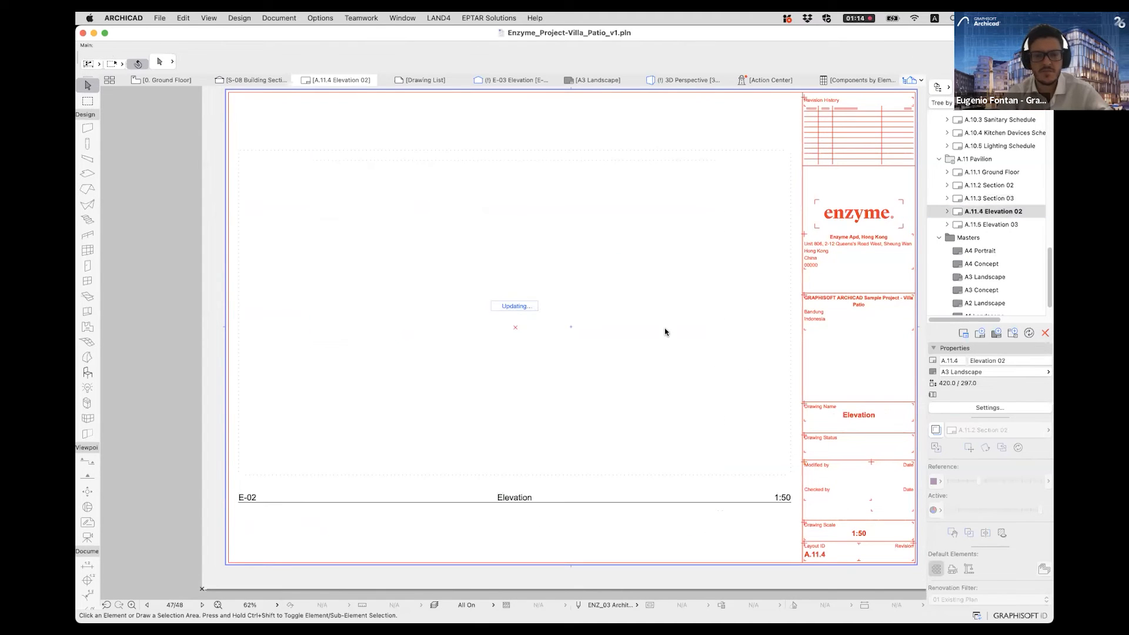
double_click(979, 225)
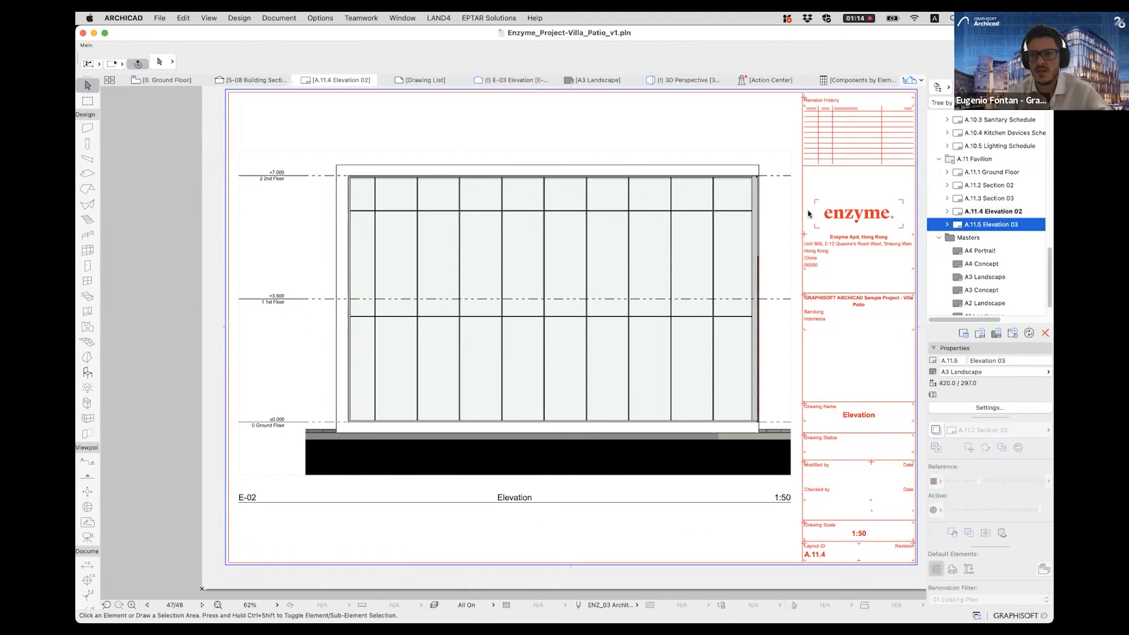
click(675, 271)
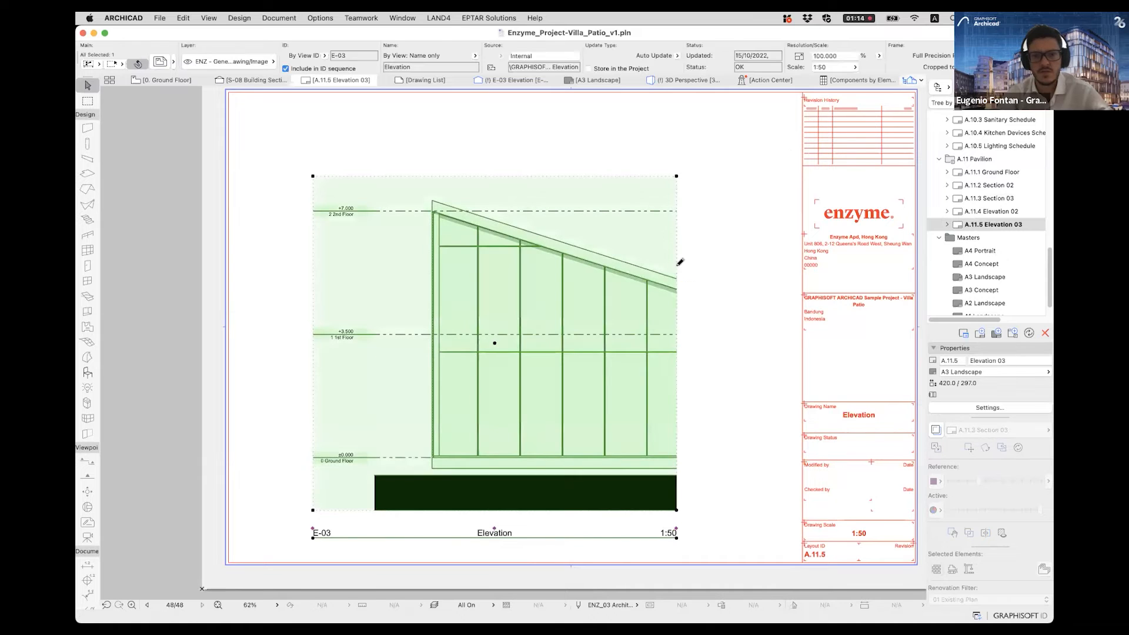
click(676, 265)
click(726, 269)
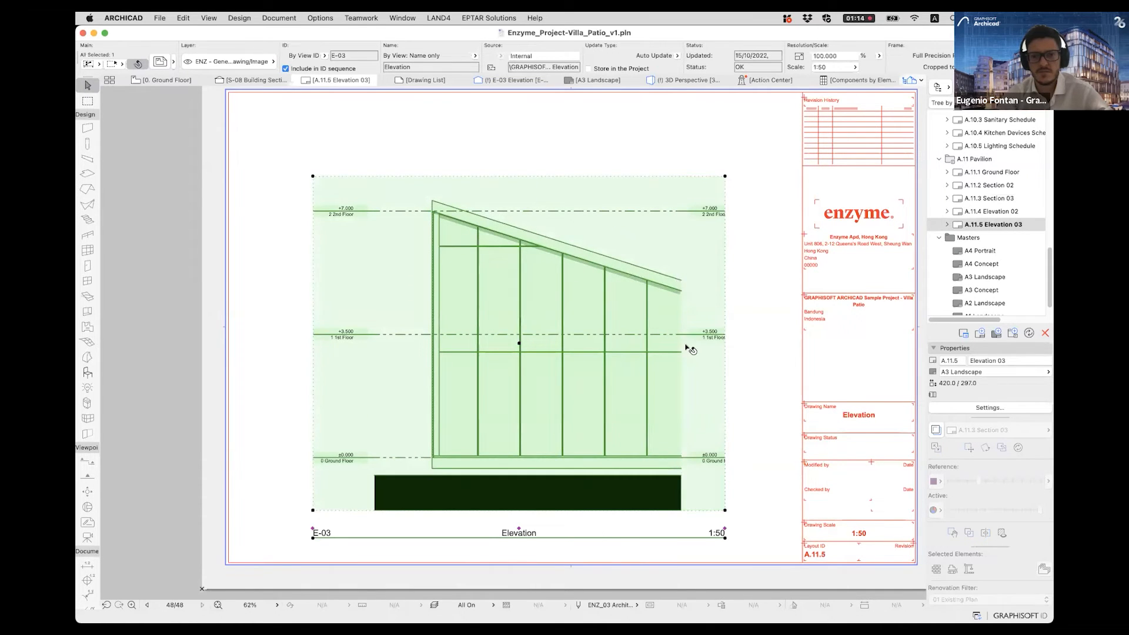
middle_drag(491, 272, 480, 276)
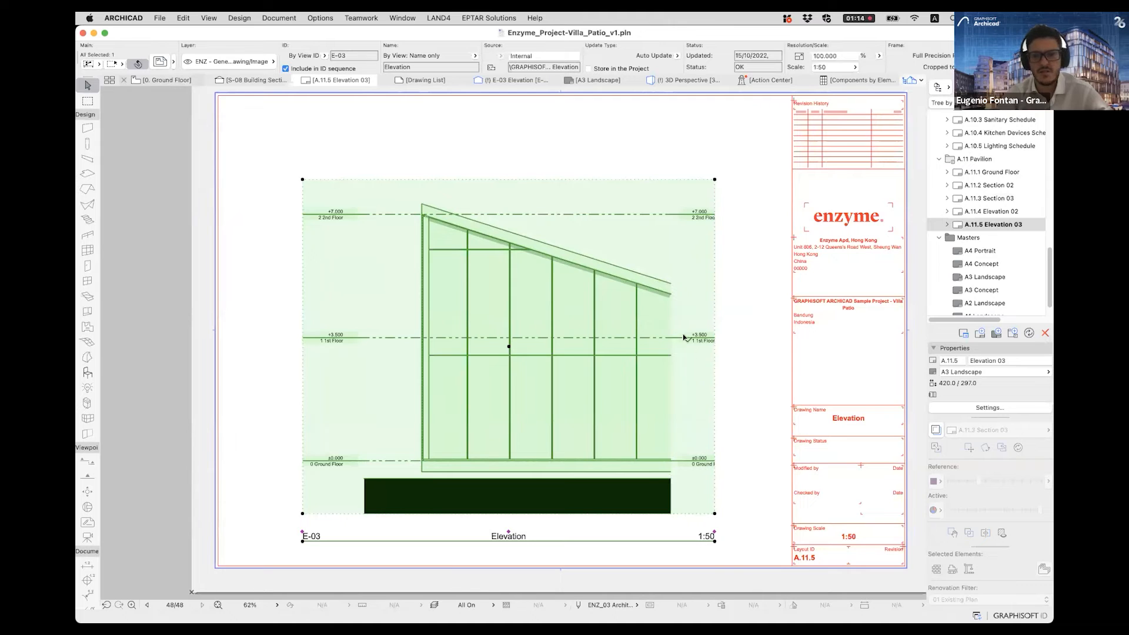
- On the Ground Floor plan, shift the E-03 elevation line sideways so it spans the full width of the pavilion
click(148, 81)
scroll(651, 362, down, 5)
scroll(650, 363, down, 1)
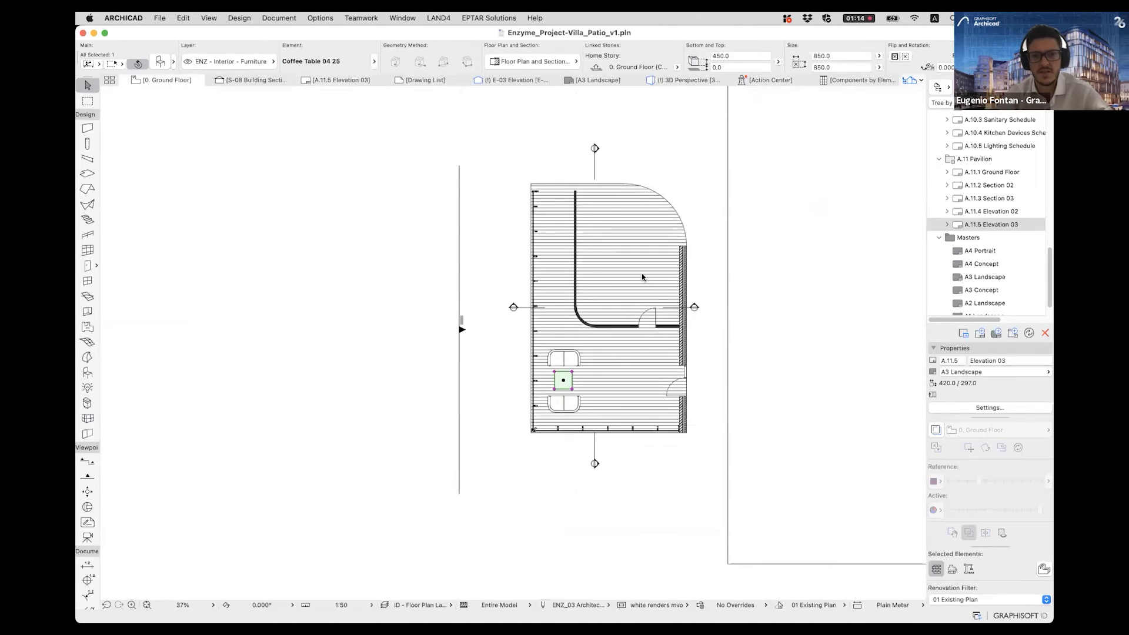
click(584, 548)
click(590, 532)
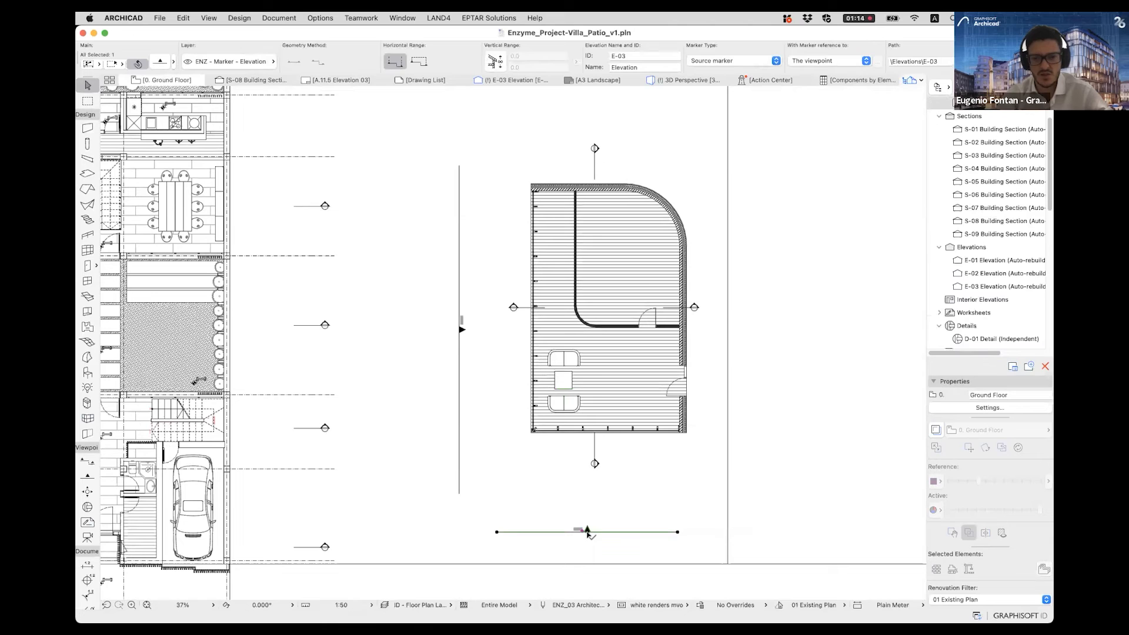
click(588, 532)
click(606, 534)
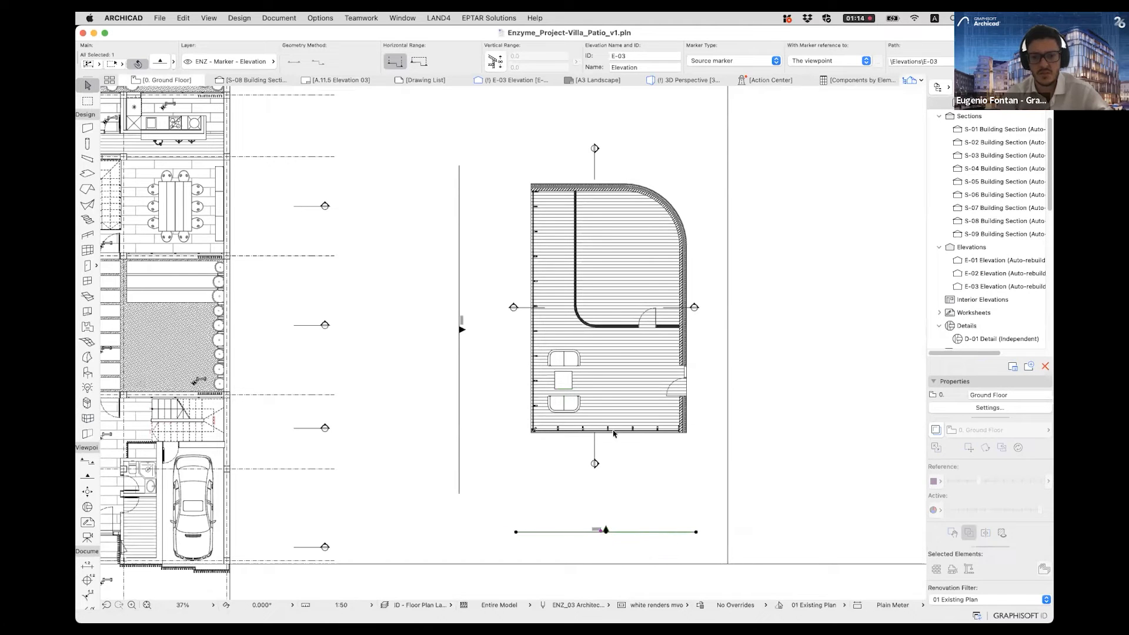
scroll(539, 419, up, 3)
scroll(621, 438, down, 3)
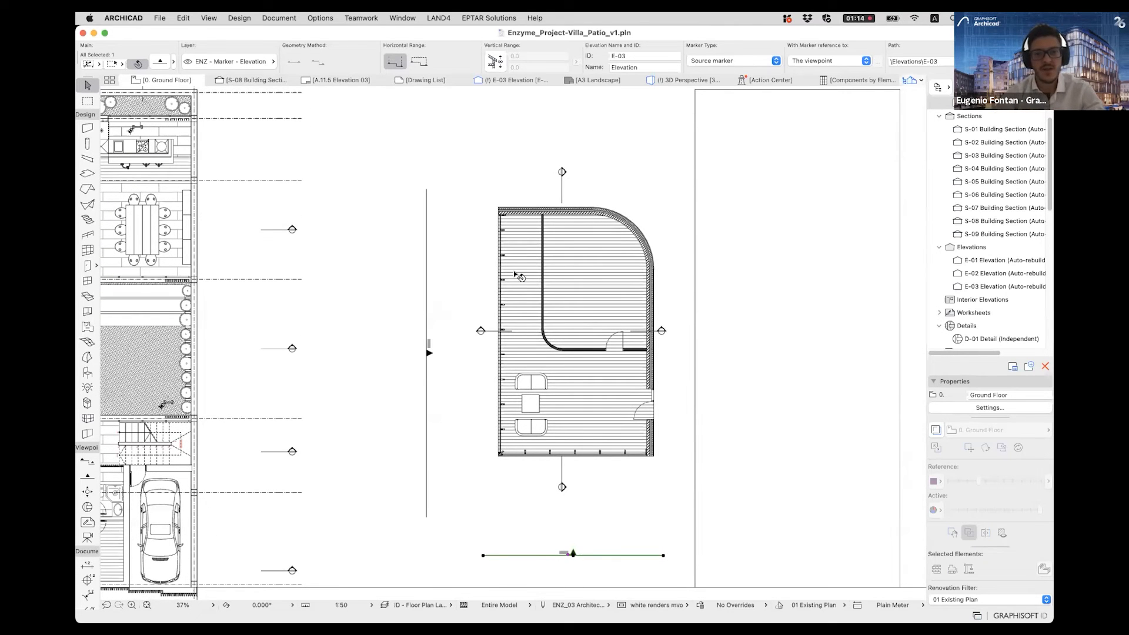
middle_drag(527, 317, 506, 333)
key(Escape)
scroll(540, 277, up, 3)
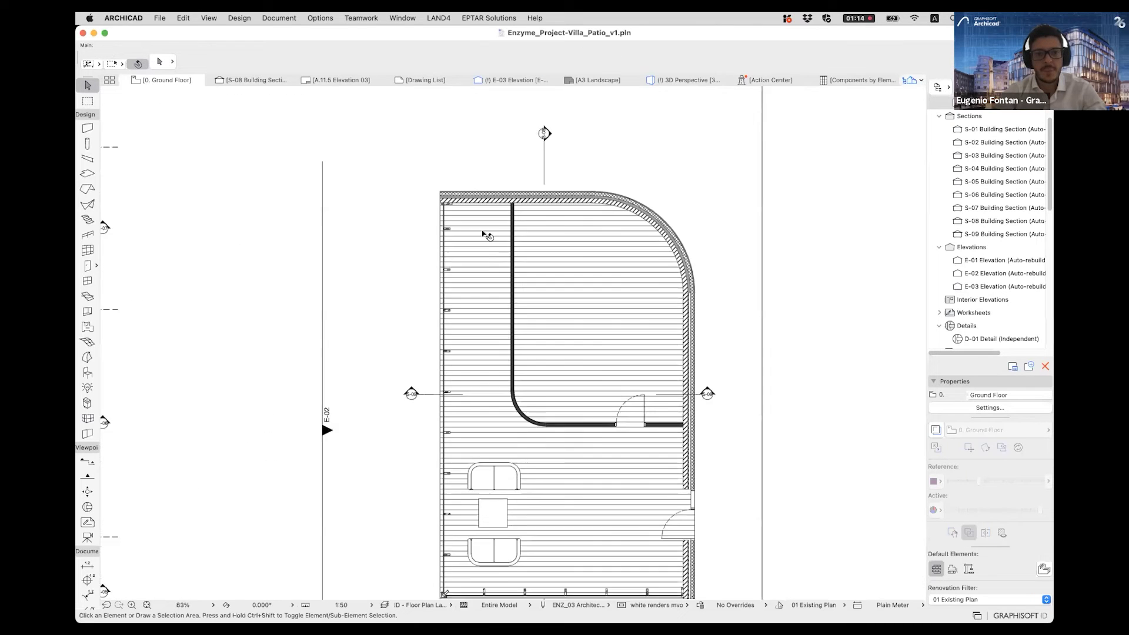
- Show the pavilion in the 3D Perspective, widen the Navigator and open the Components by Elements - PAVILION schedule
click(683, 80)
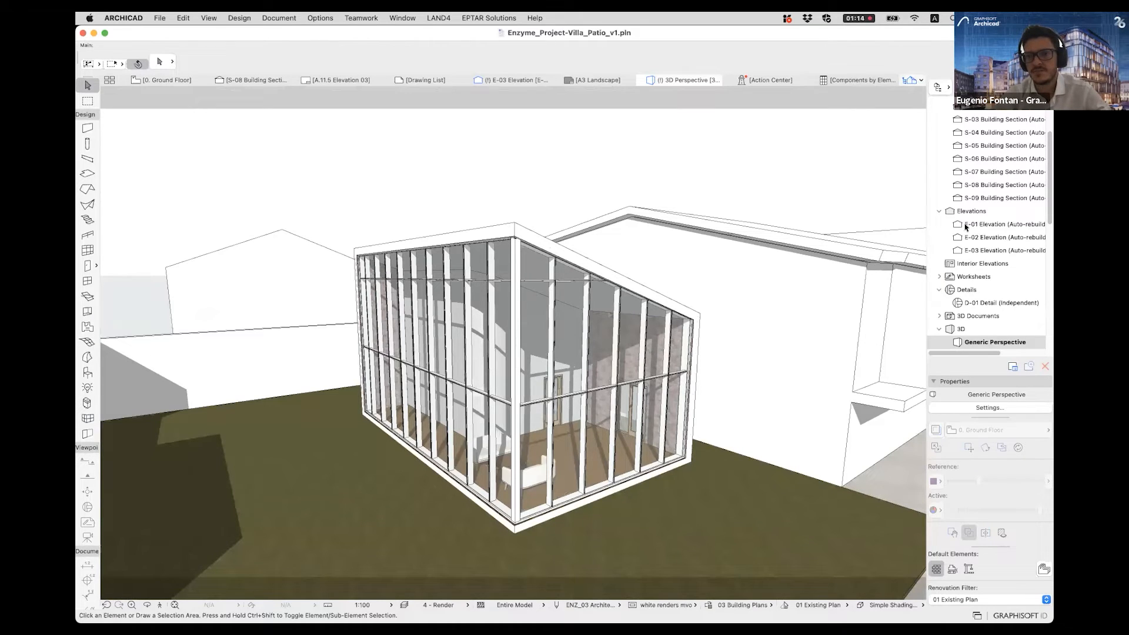
scroll(1000, 278, down, 5)
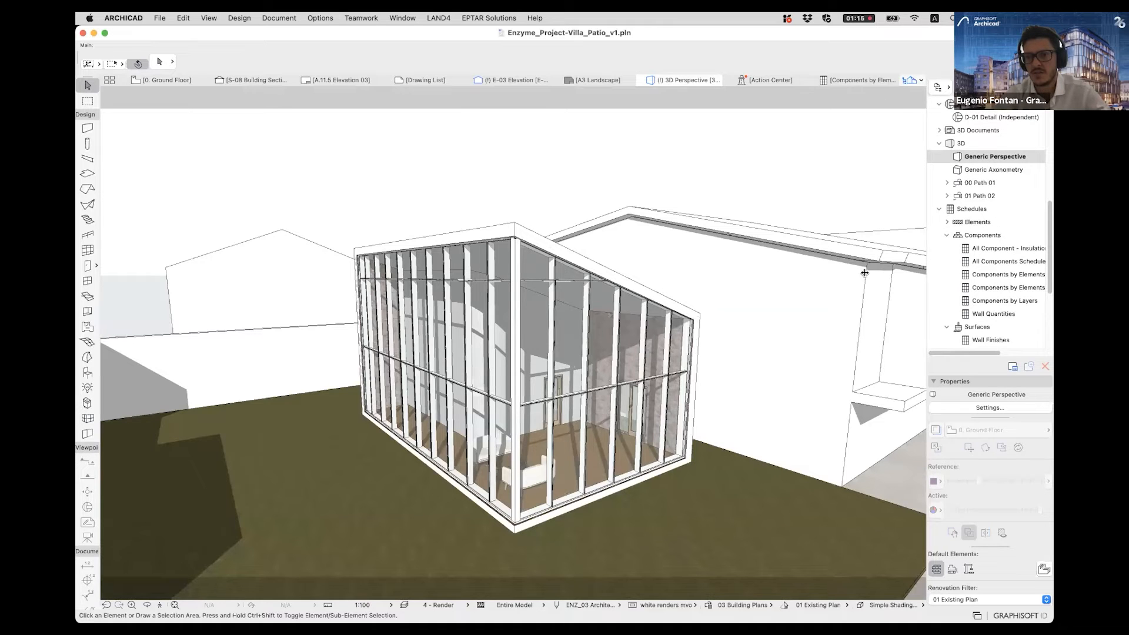
drag(865, 273, 858, 272)
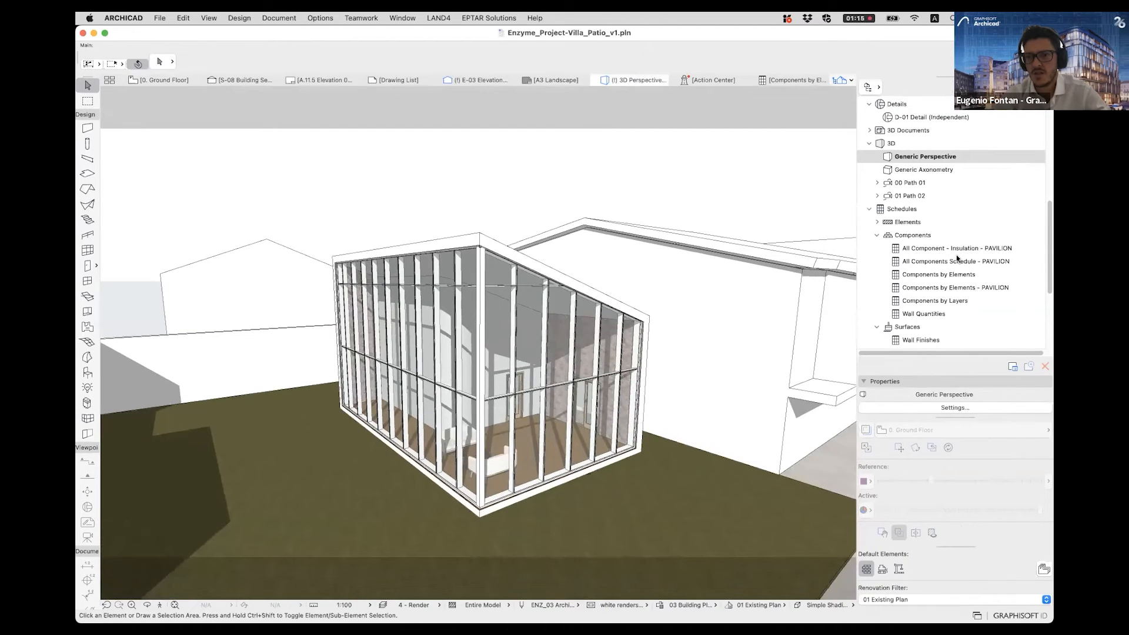
click(948, 287)
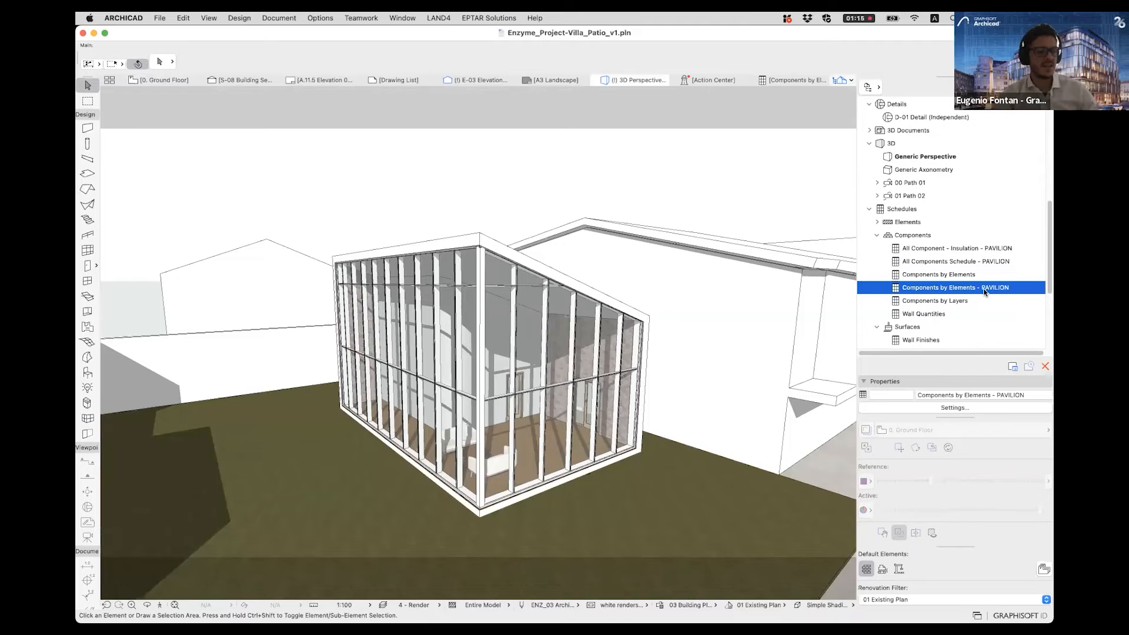
double_click(985, 290)
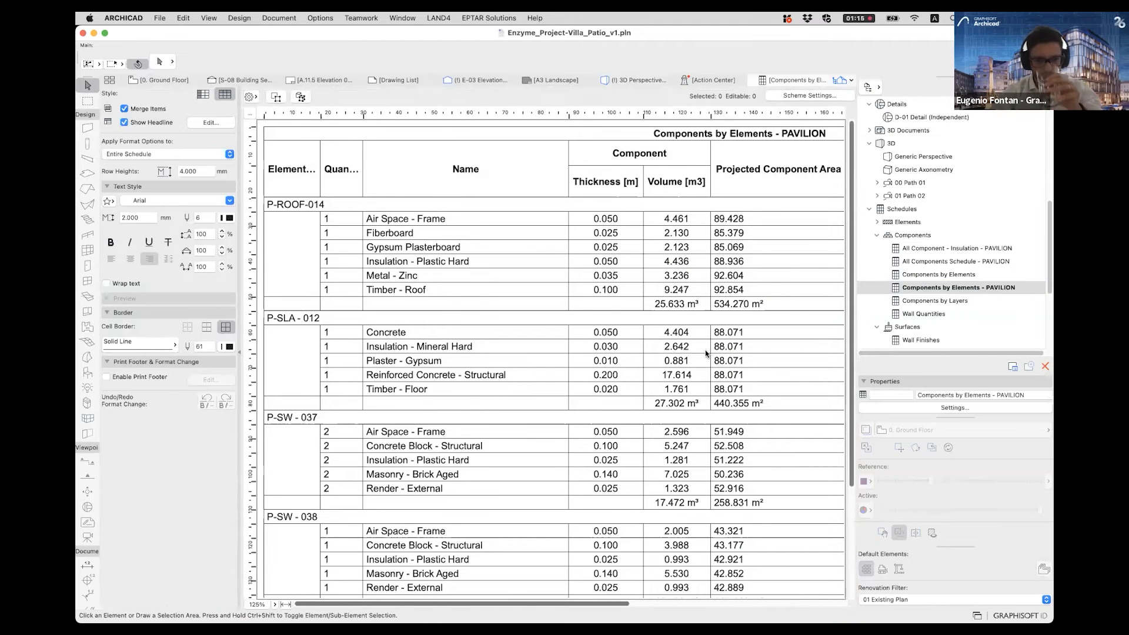
- Examine the component groups of the roof, slab and walls in the schedule, including P-SW - 037, 038, 044 and 045
scroll(585, 362, down, 5)
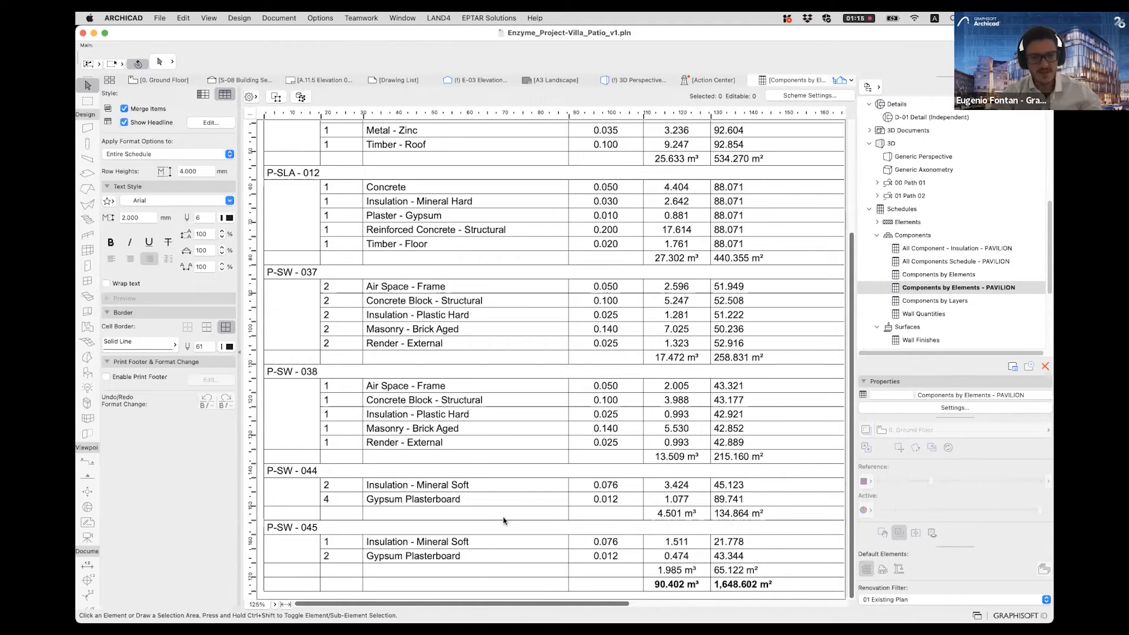
click(292, 528)
click(291, 469)
click(283, 372)
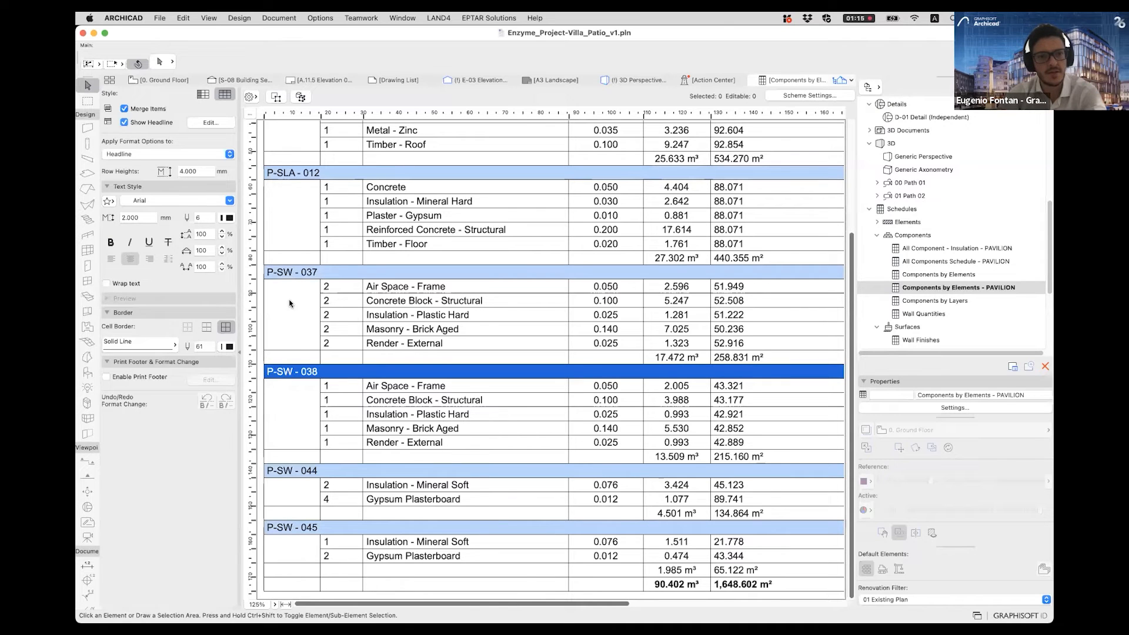
click(294, 274)
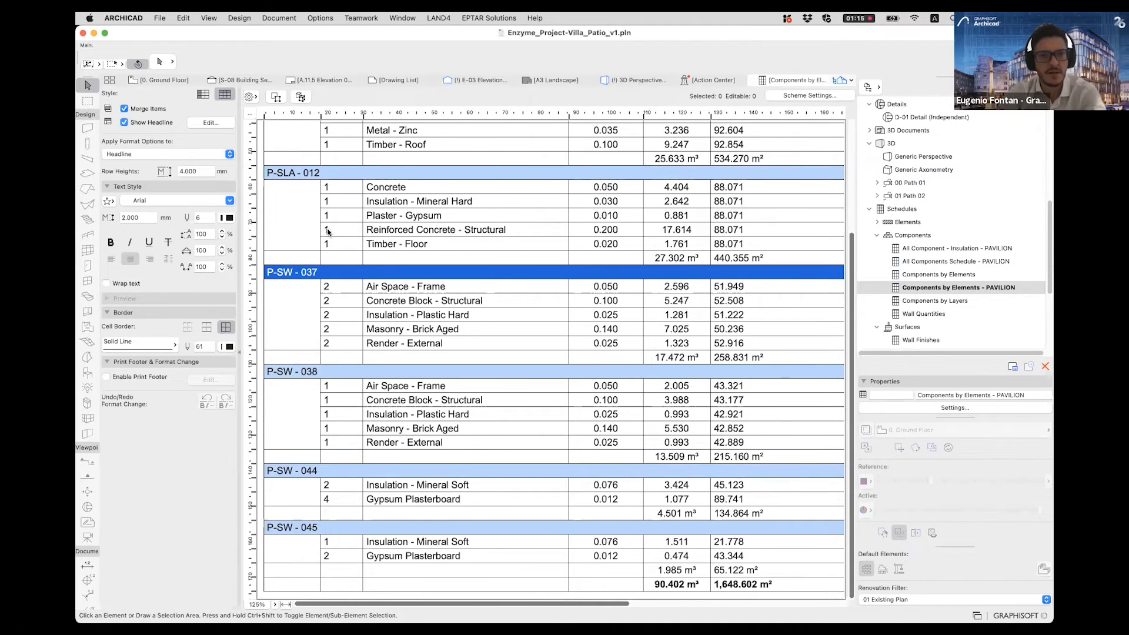
scroll(292, 285, up, 5)
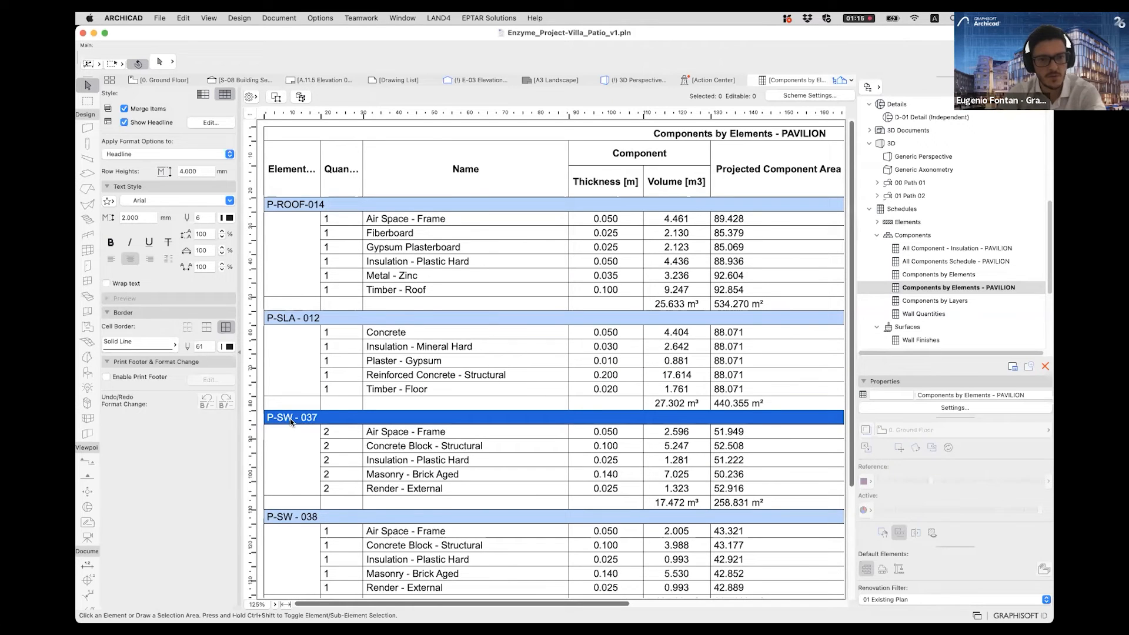
- Select the schedule's P-SW - 038 wall in 3D and view it highlighted in the pavilion
click(286, 518)
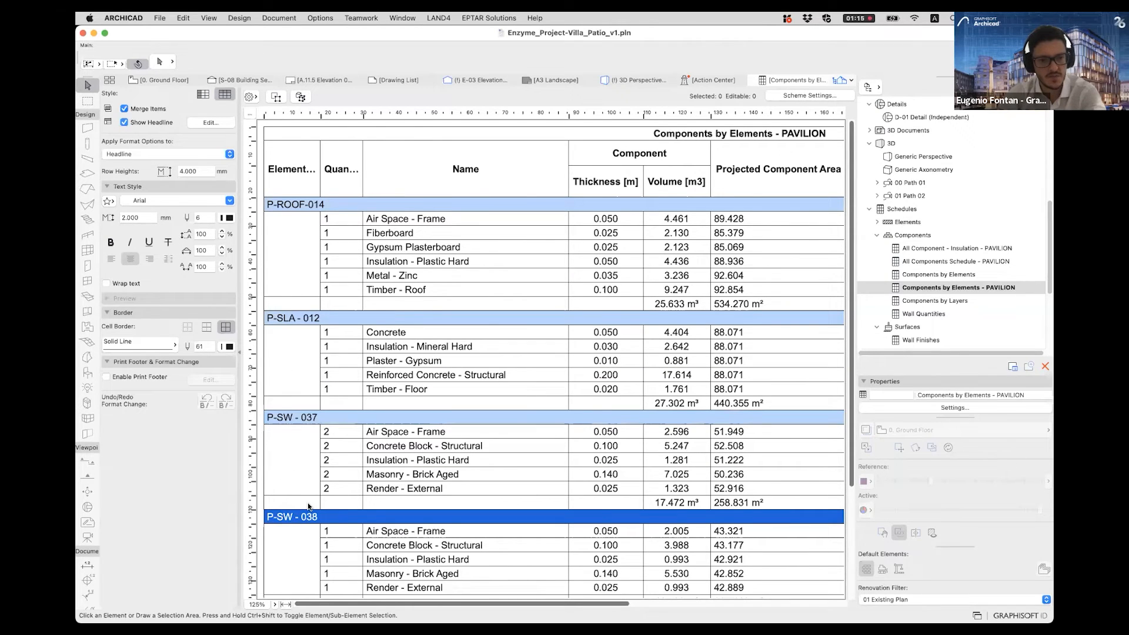
scroll(308, 506, down, 3)
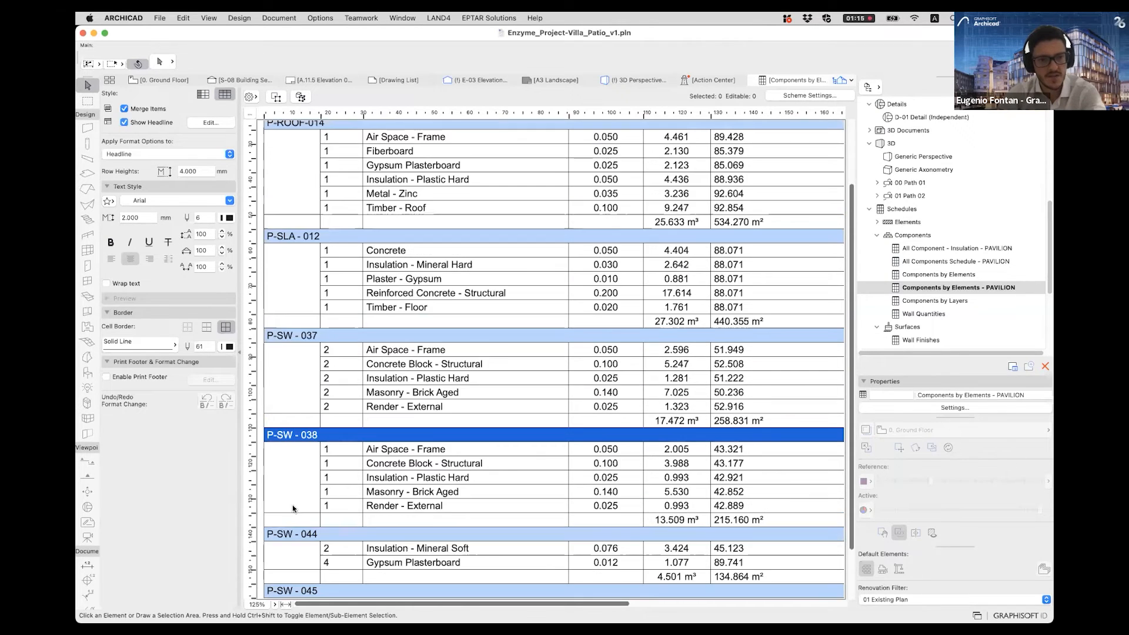
click(300, 96)
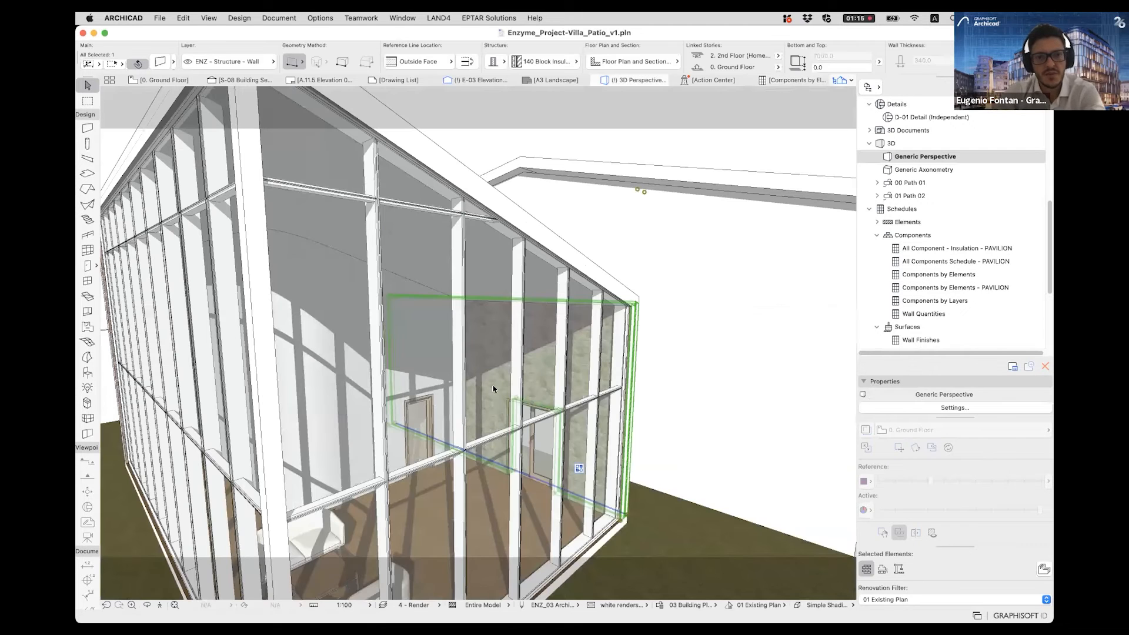
shift+middle_drag(612, 367, 376, 365)
- Select the schedule's P-SW - 037 walls in 3D and orbit around the pavilion to view them from behind
click(793, 80)
click(296, 336)
click(300, 97)
shift+middle_drag(257, 328, 780, 104)
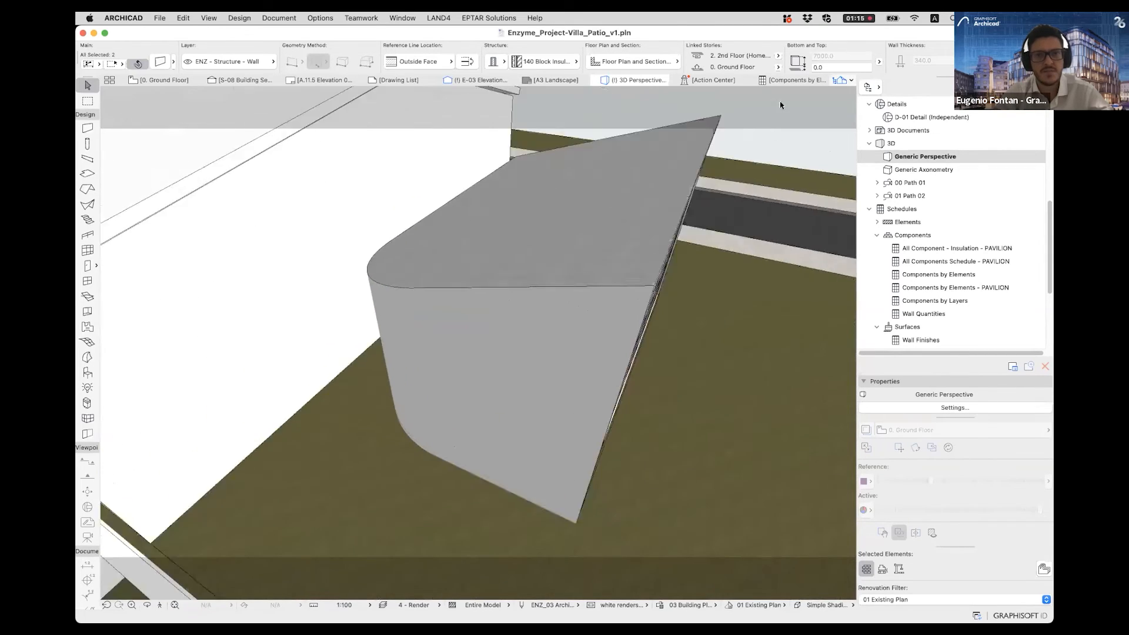
- Select the P-ROOF-014 roof in 3D from the component schedule and view it highlighted on the pavilion
click(792, 81)
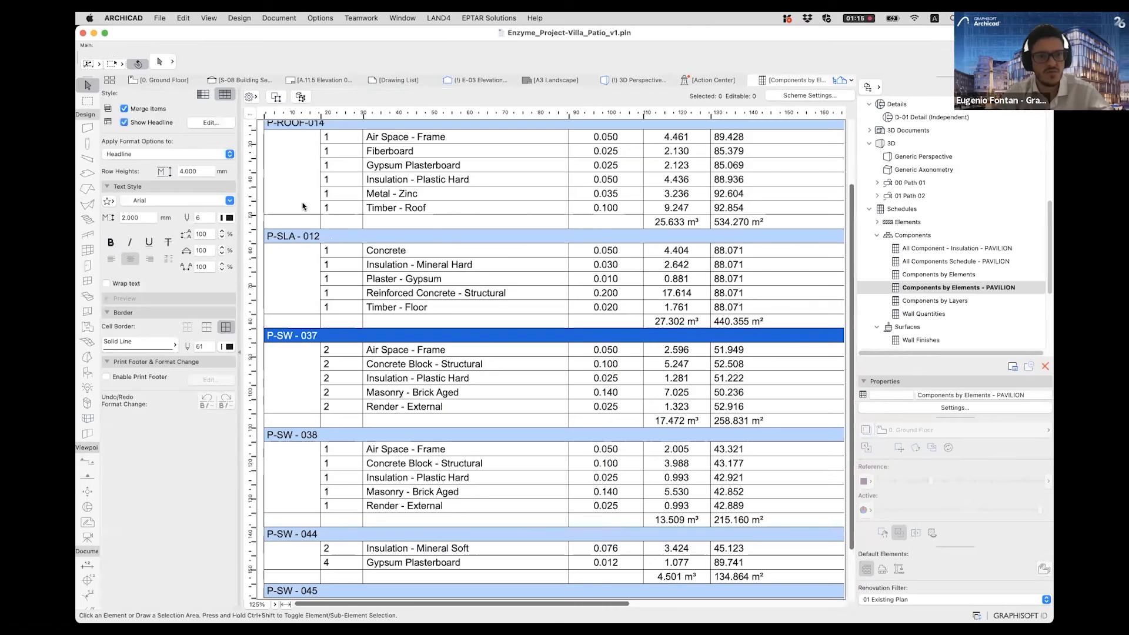
scroll(303, 206, up, 3)
click(291, 205)
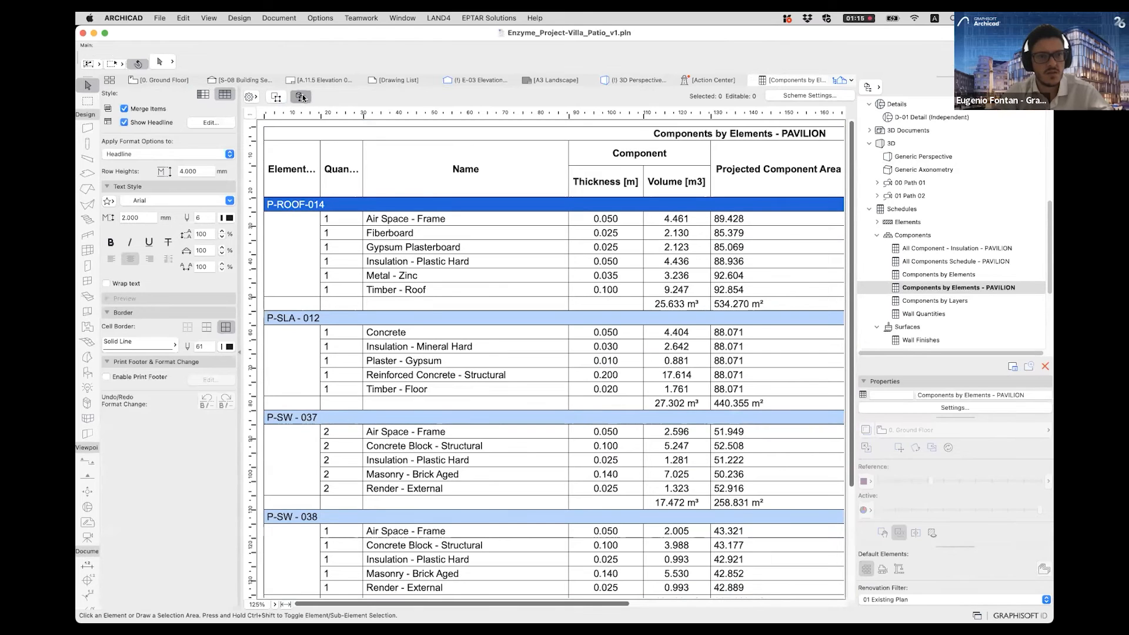
key(F3)
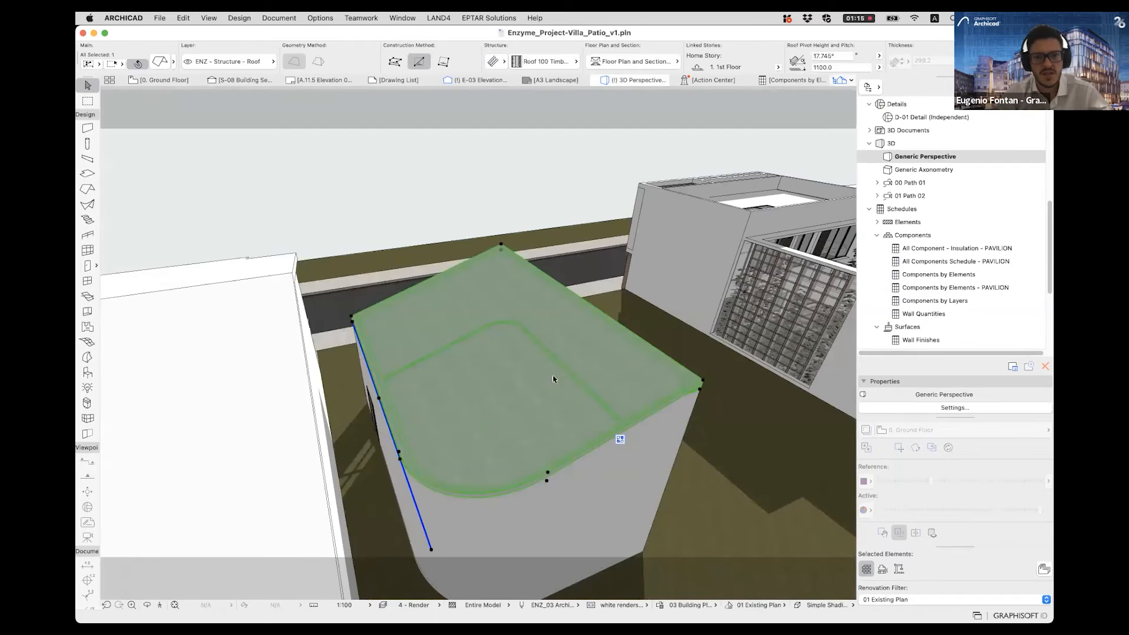
- Return to the component schedule and examine the P-SW - 037 and P-SW - 038 wall groups, including the Concrete Block - Structural component
click(822, 79)
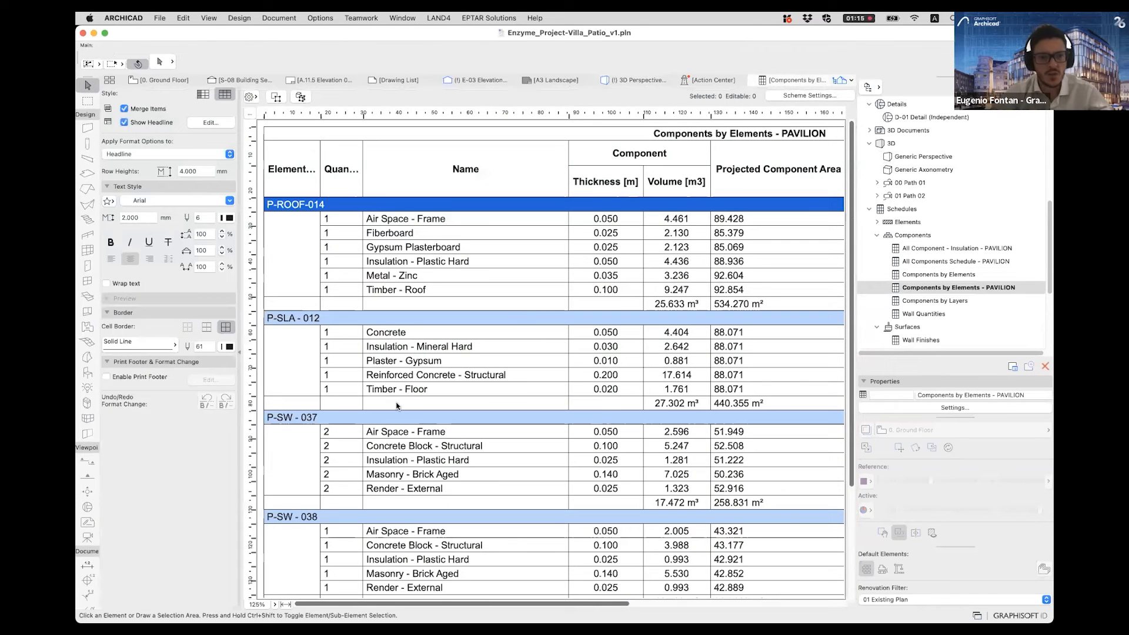
scroll(396, 406, down, 3)
click(307, 335)
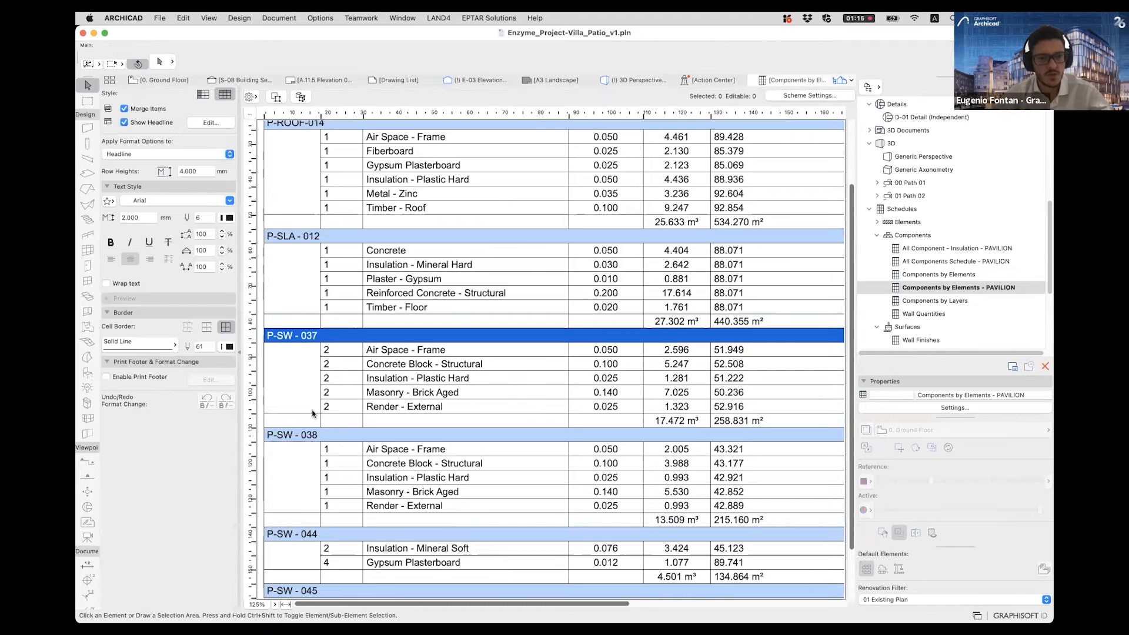
click(305, 436)
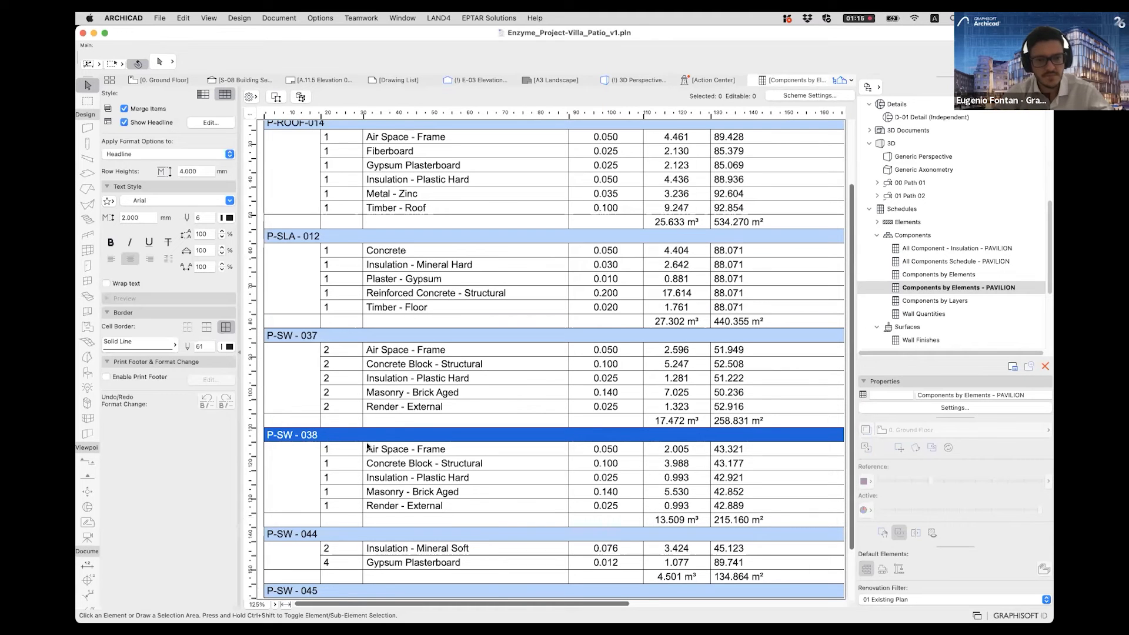
click(475, 451)
click(475, 463)
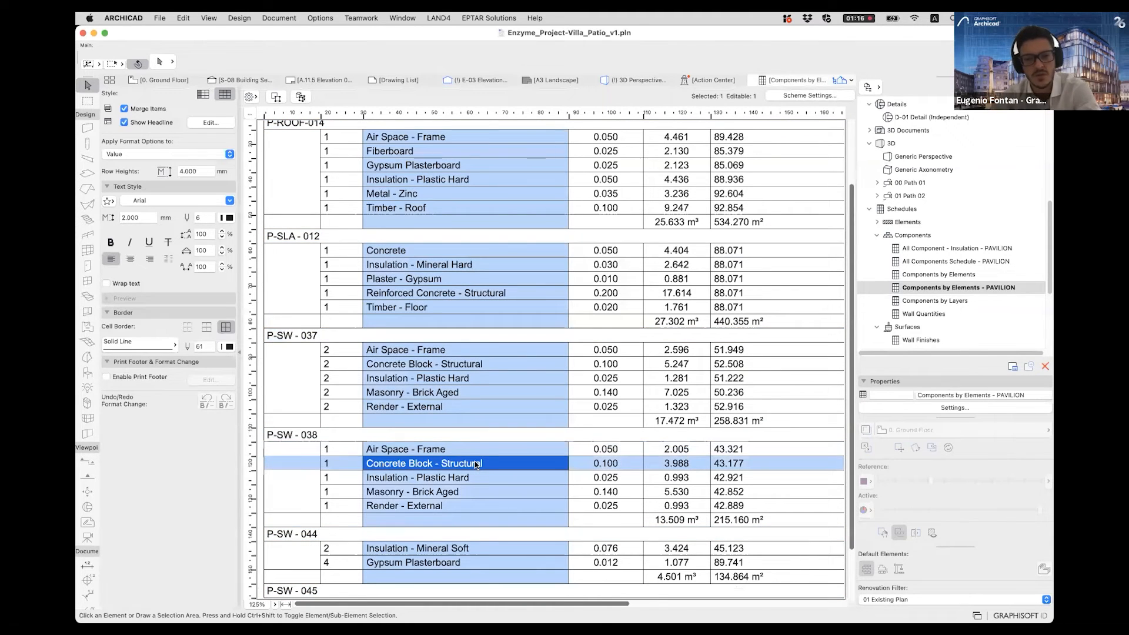
- Fit the schedule to its width, set the zoom to 100%, and examine P-SW - 038's components down to Masonry - Brick Aged
click(286, 604)
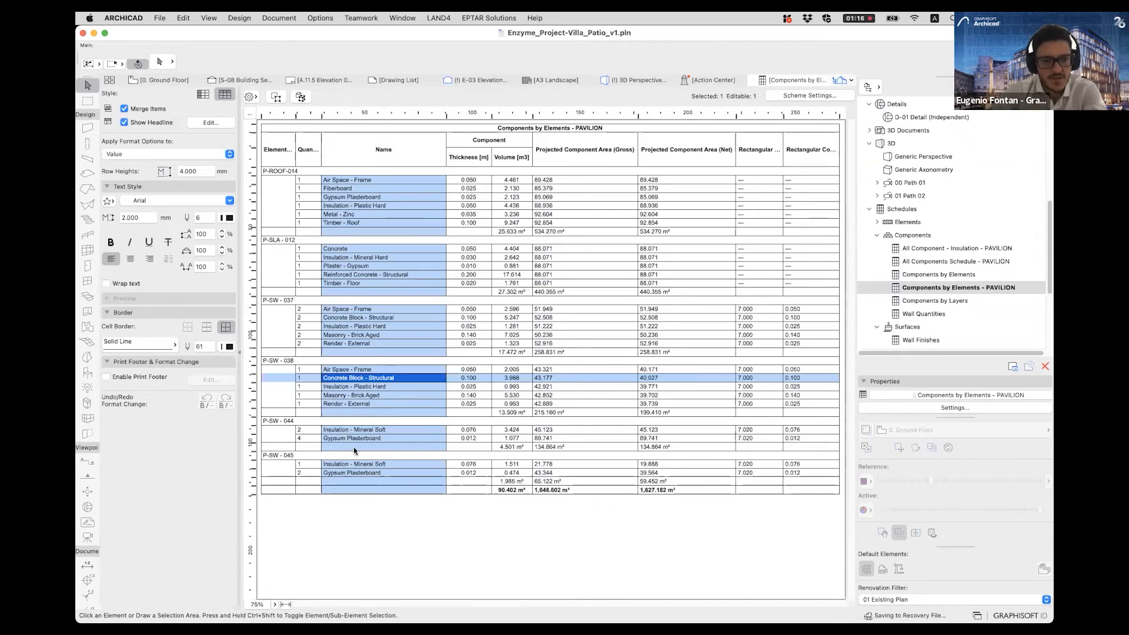
click(314, 362)
click(275, 604)
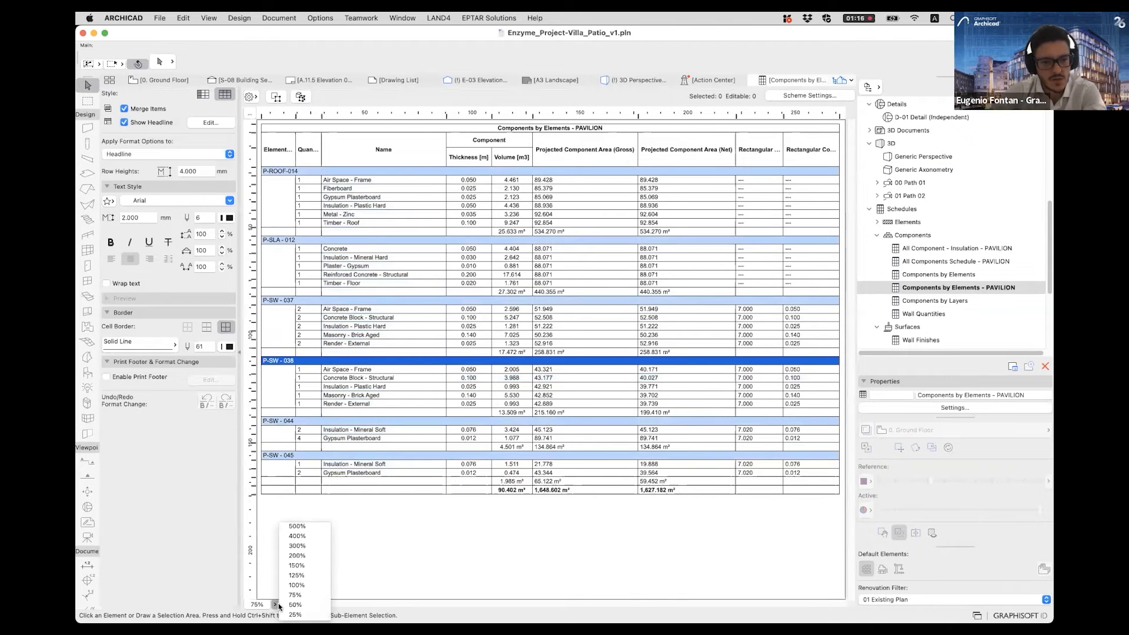
click(303, 586)
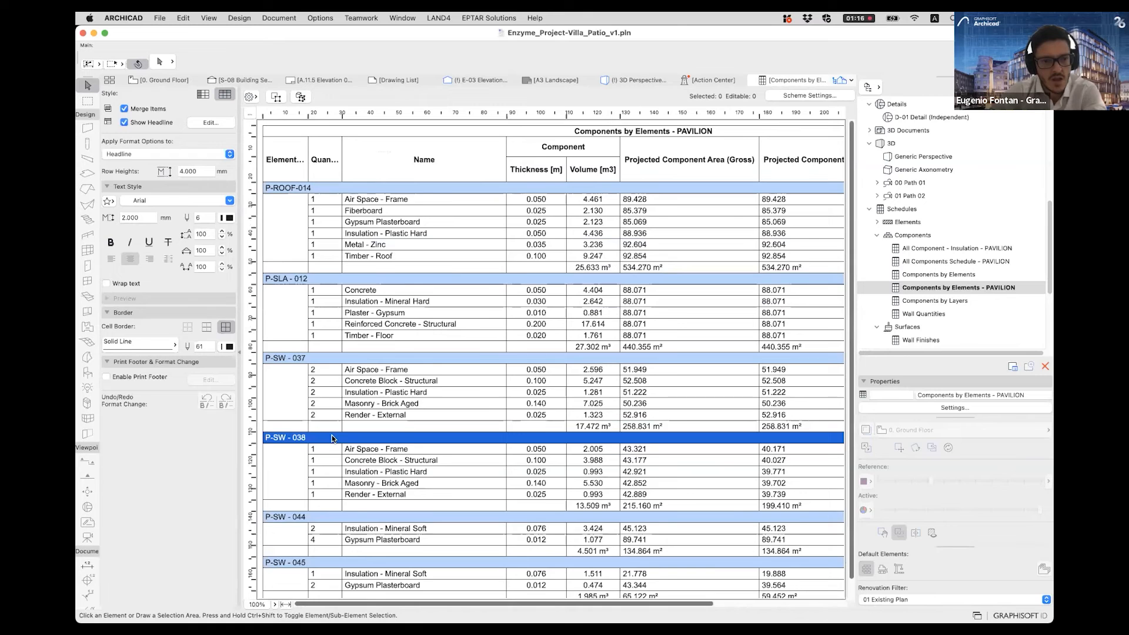
scroll(333, 439, down, 1)
click(371, 429)
click(378, 440)
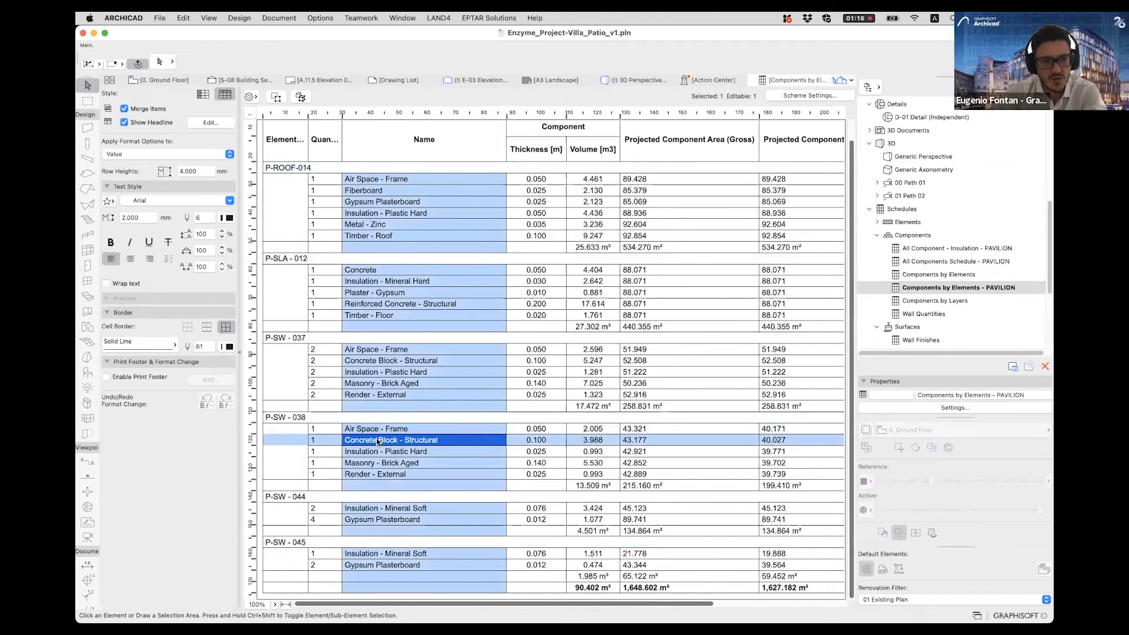
click(383, 452)
click(381, 463)
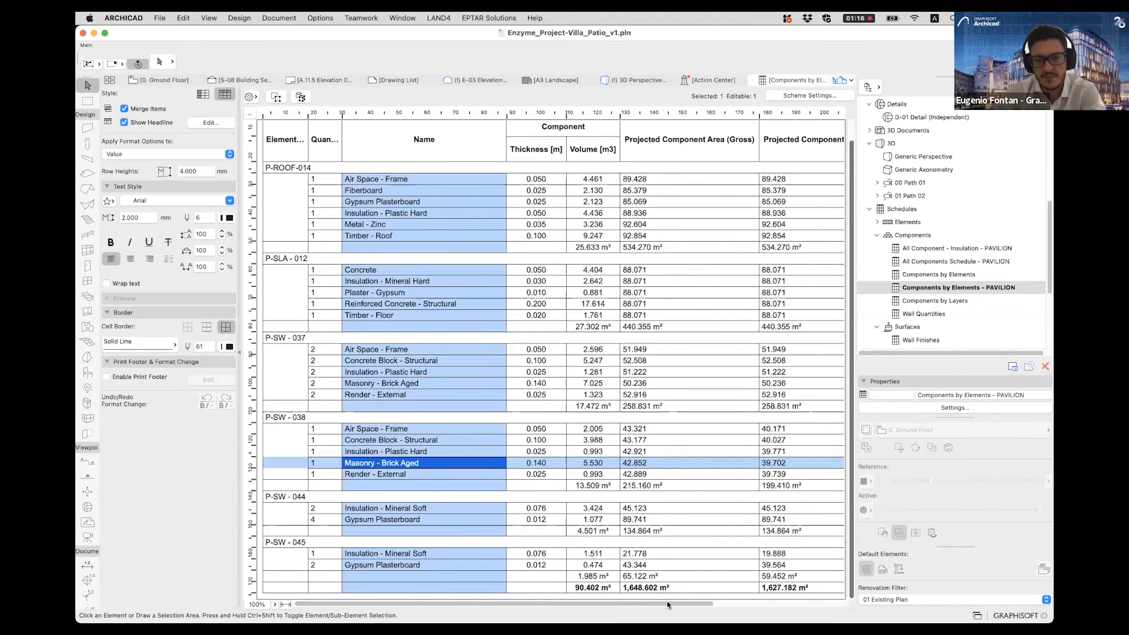
- Compare the gross and net projected component areas of the P-SW - 038 wall's components in the schedule
drag(667, 601, 779, 601)
scroll(584, 224, right, 1)
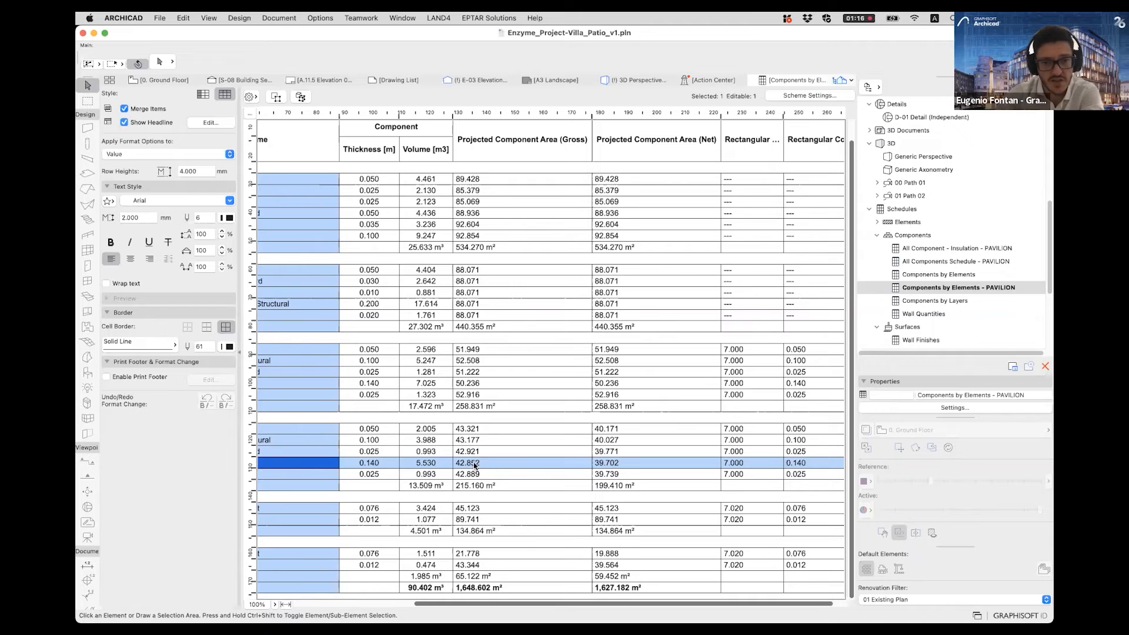
click(495, 159)
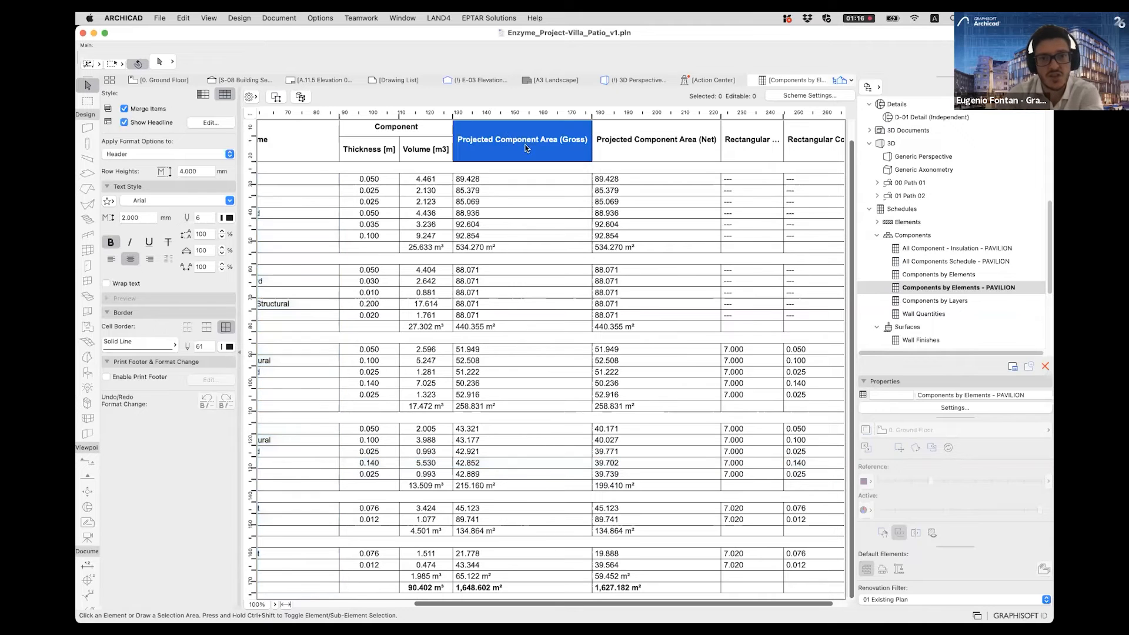
click(469, 453)
key(Down)
key(Down)
click(464, 431)
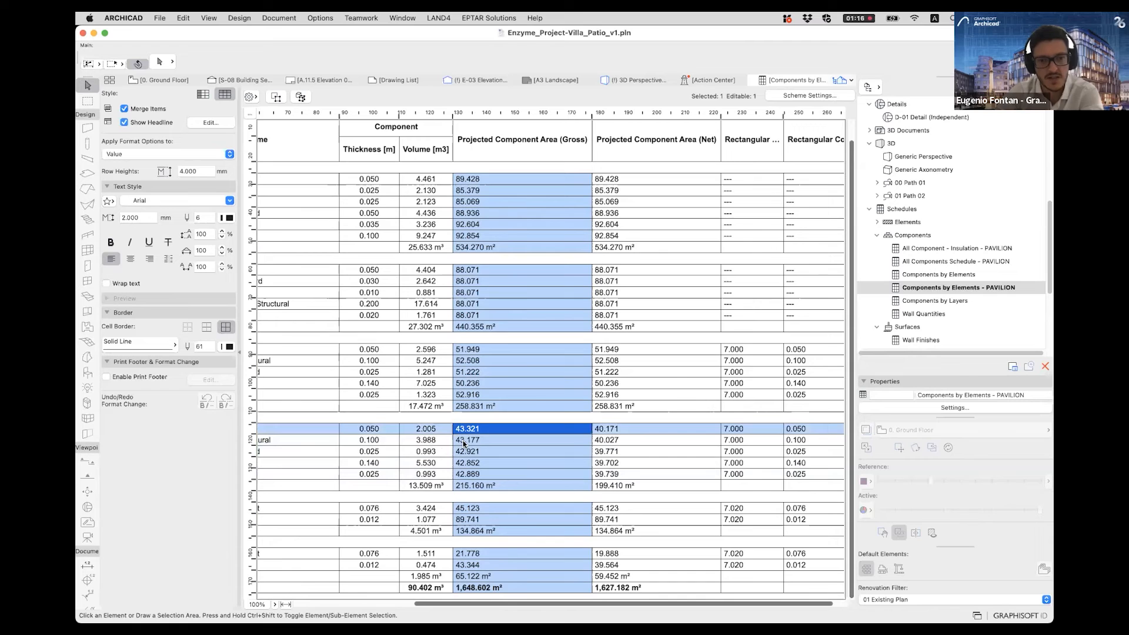
click(465, 453)
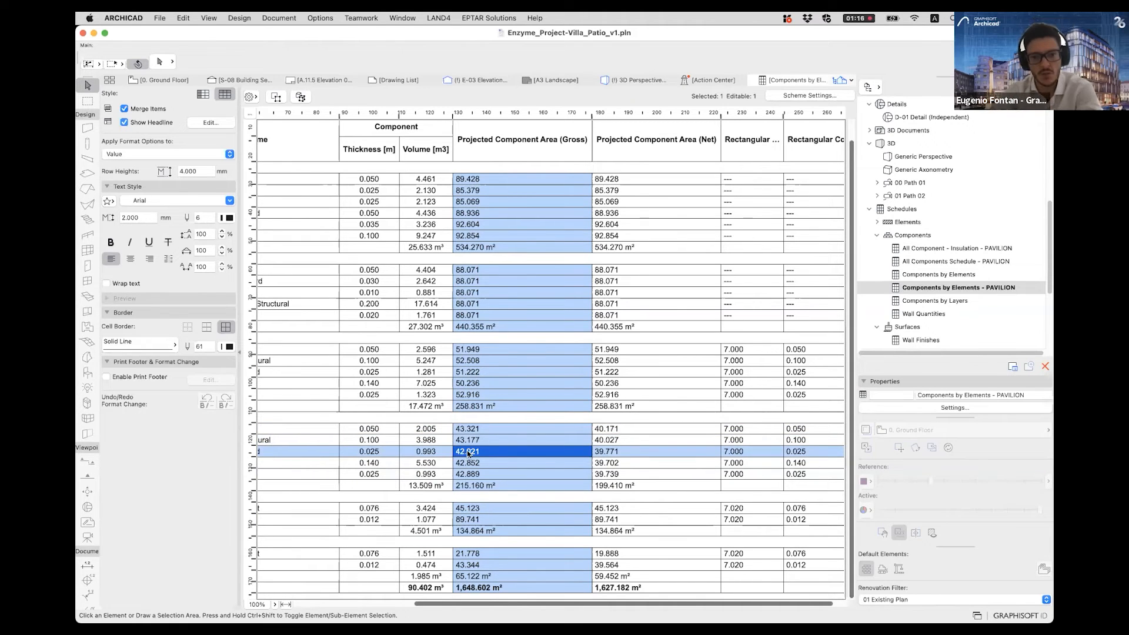
click(608, 454)
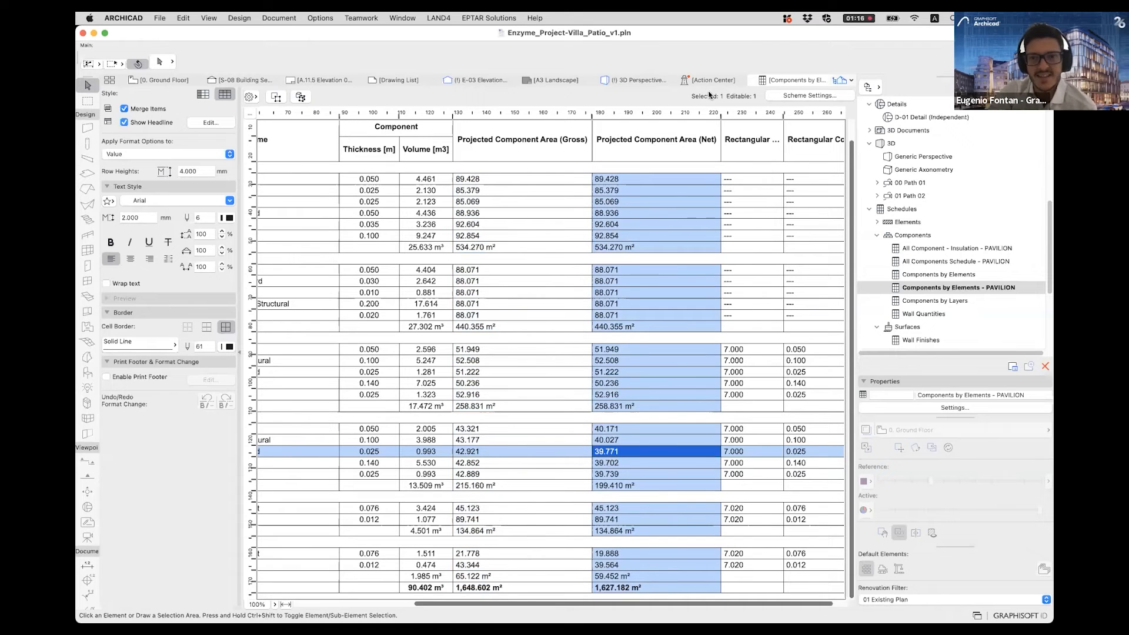
click(528, 432)
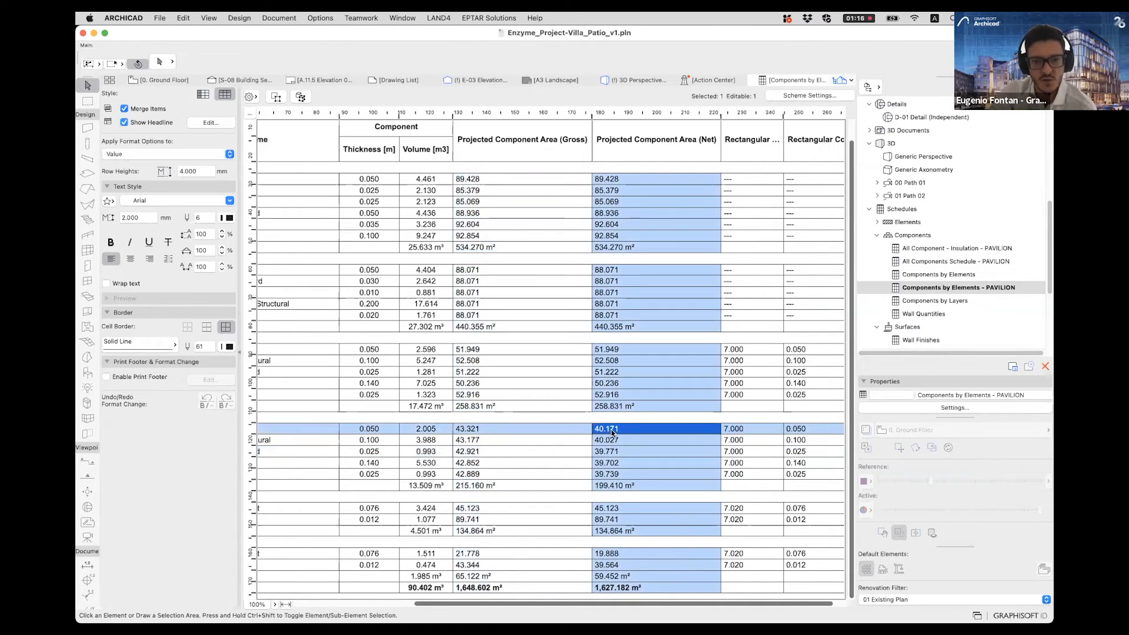
- Select the P-SW - 038 wall in 3D from the schedule, isolate it and orbit to face its door
click(302, 96)
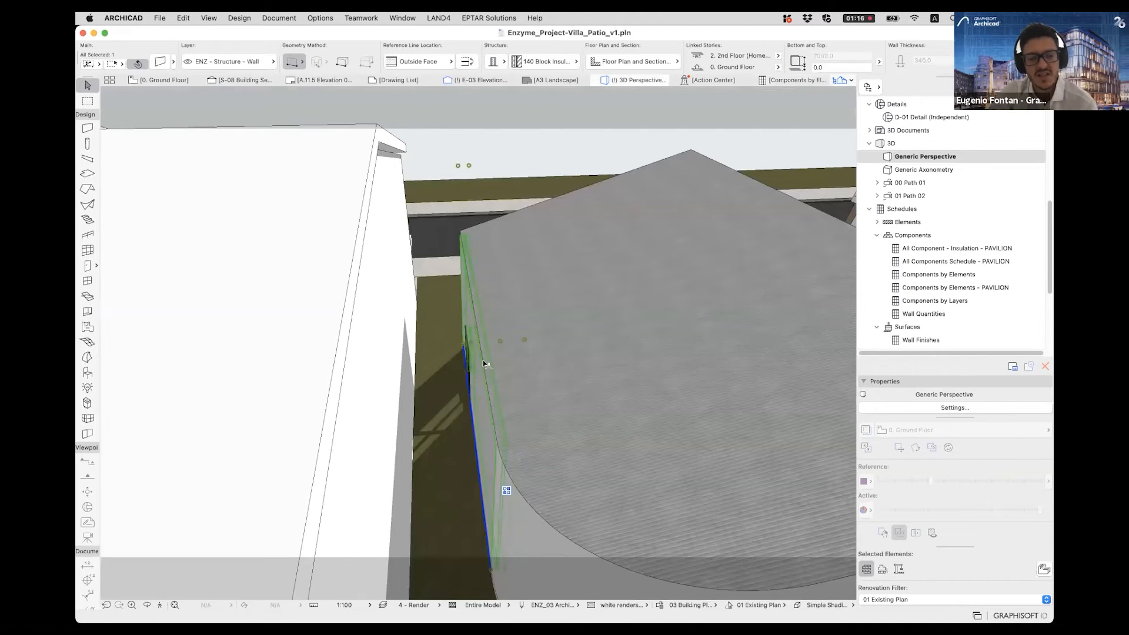
scroll(474, 360, up, 5)
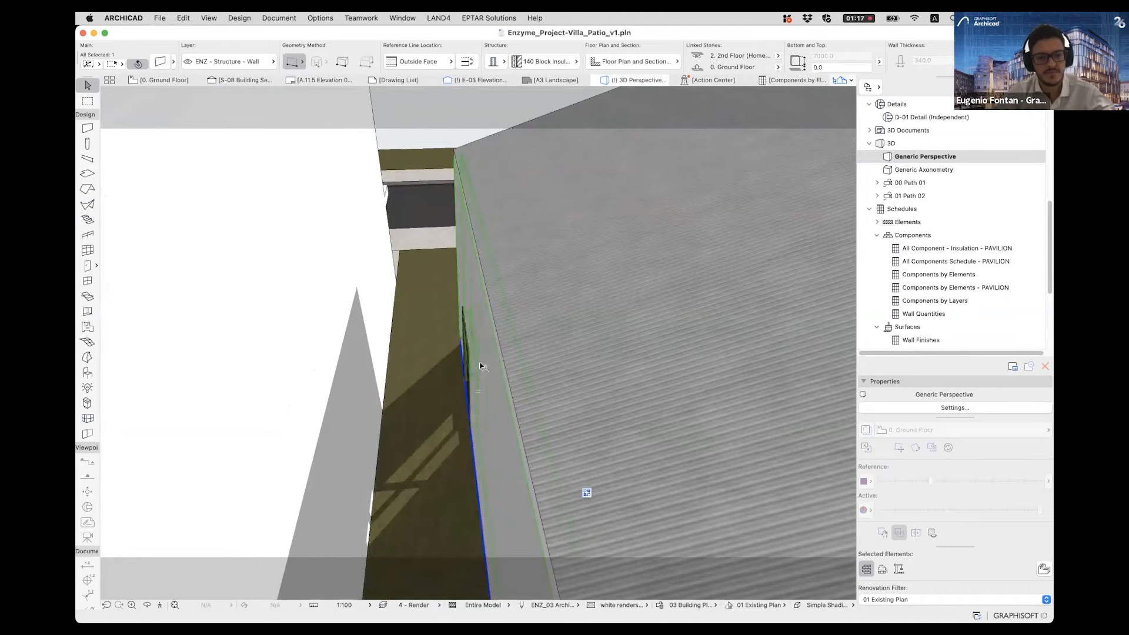
key(F5)
shift+middle_drag(440, 395, 782, 394)
middle_drag(464, 459, 459, 310)
click(457, 303)
key(Escape)
scroll(595, 270, down, 4)
middle_drag(591, 258, 576, 291)
click(577, 291)
key(Escape)
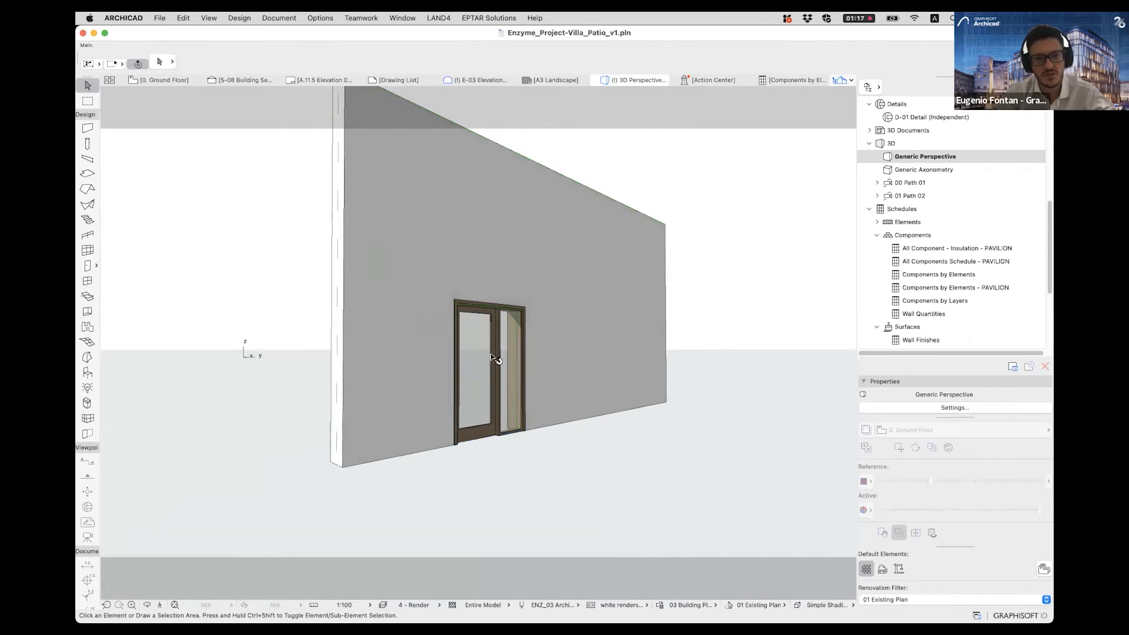
- Select the wall's door and compare the gross and net areas of P-SW - 038's first component in the schedule
click(490, 354)
click(773, 85)
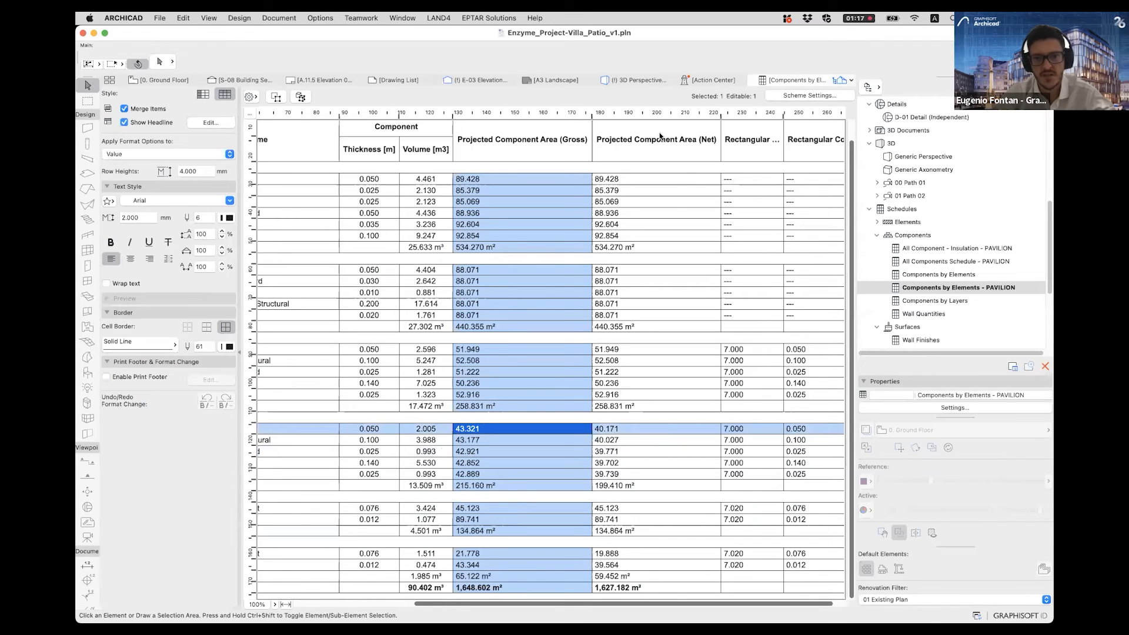
click(653, 153)
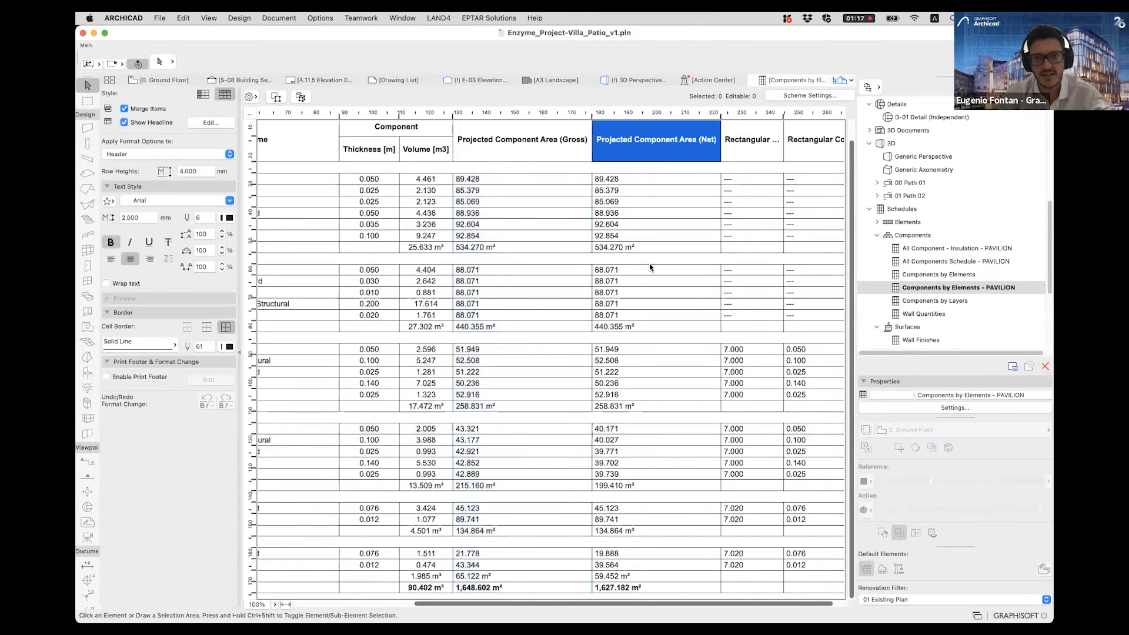
click(636, 430)
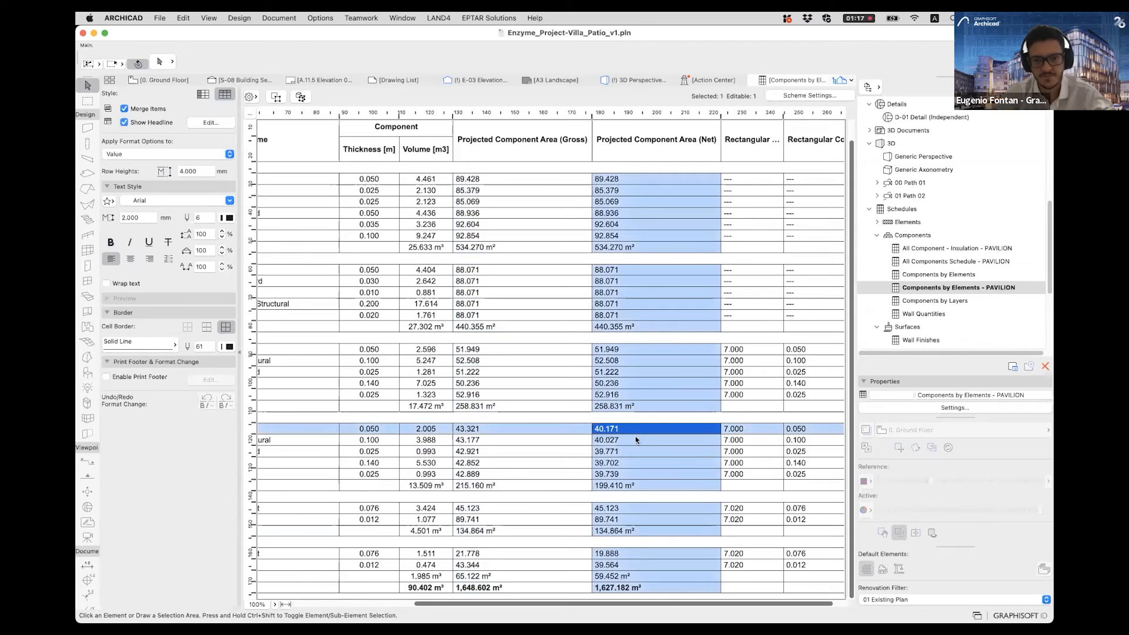
click(475, 438)
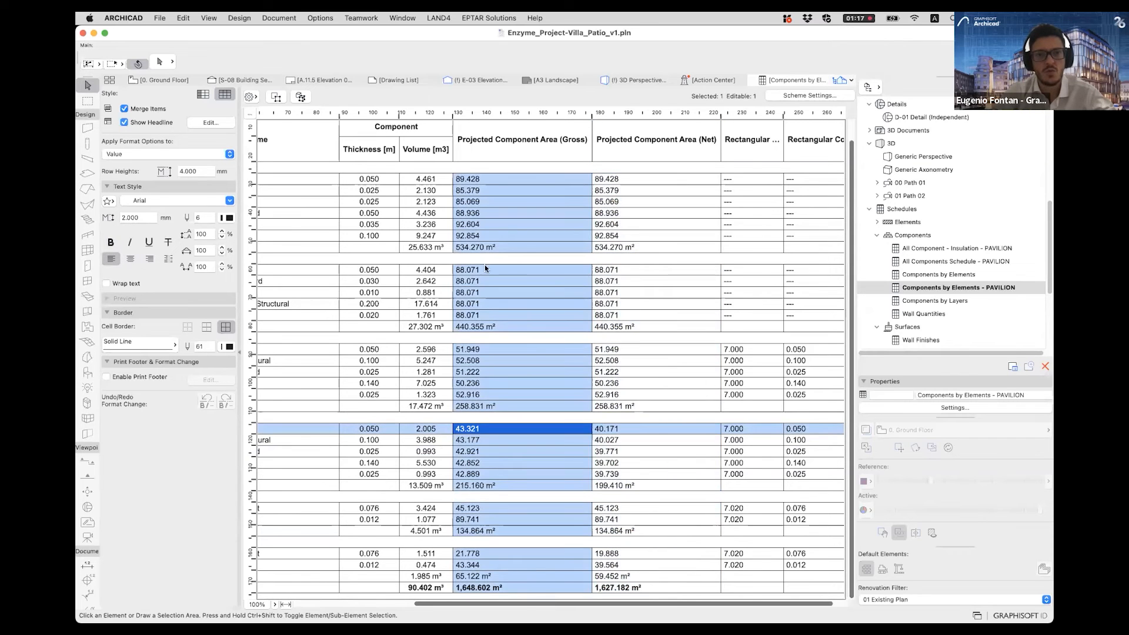
- Inspect the door opening in the isolated 3D wall and recheck the schedule's gross and net projected area columns
click(617, 81)
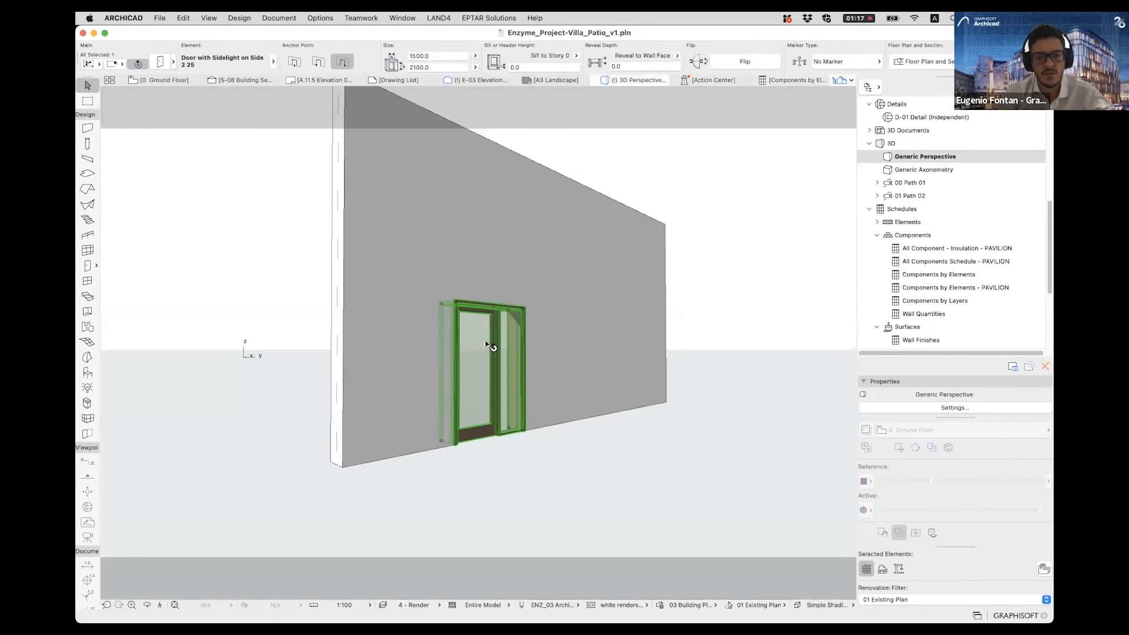
click(499, 368)
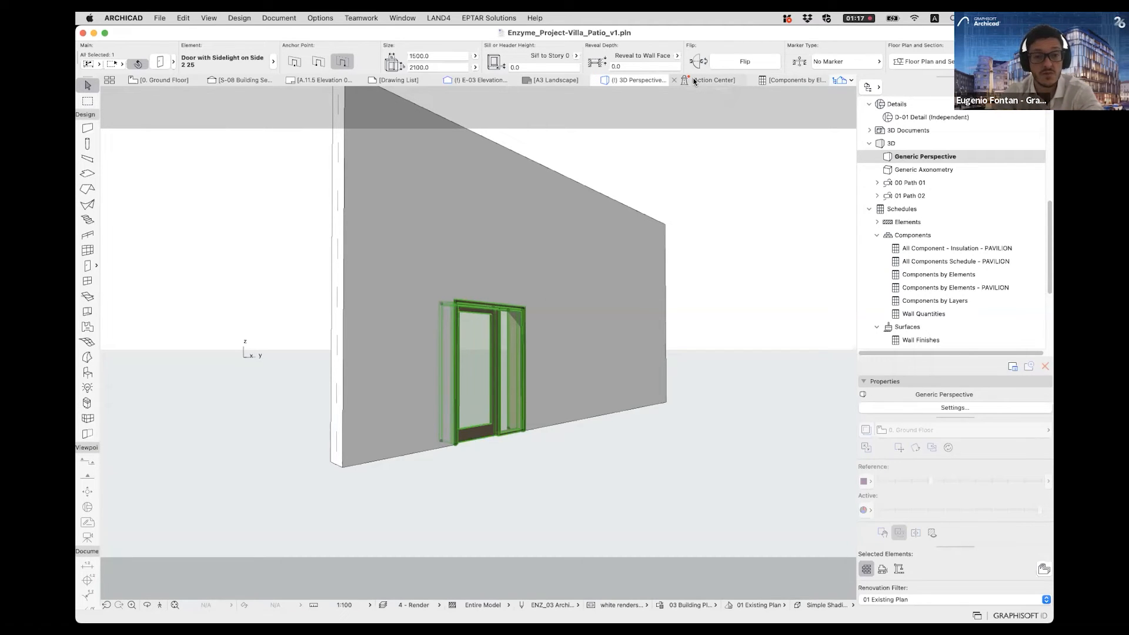
click(786, 80)
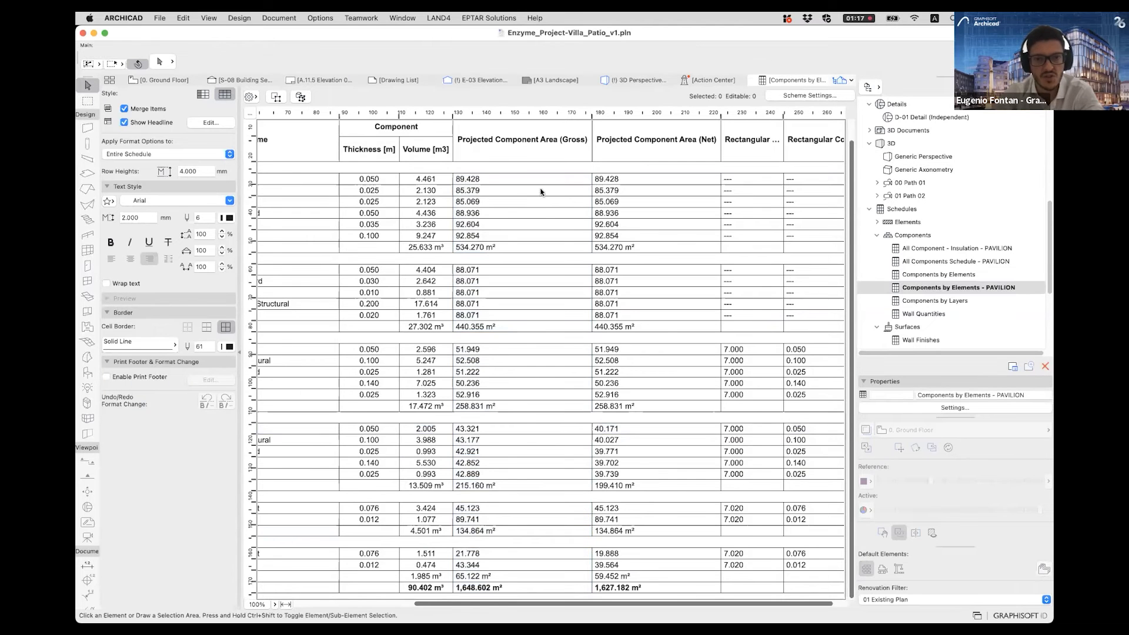
click(539, 134)
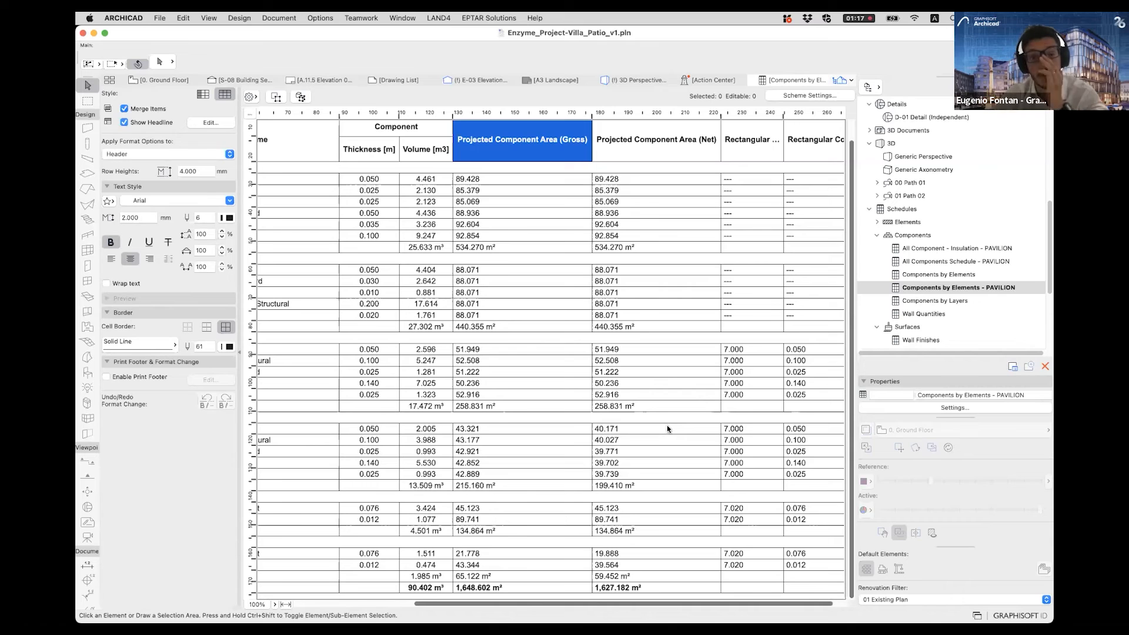
click(627, 430)
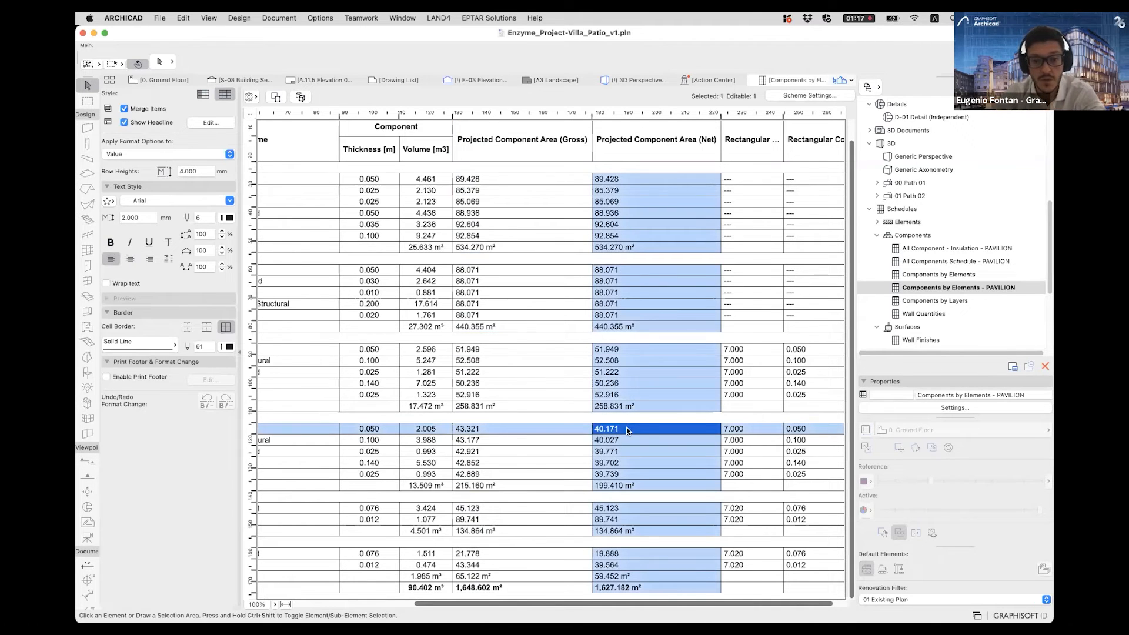
- Place a copy of the door with sidelight further along the isolated wall and open the schedule to check the areas
click(636, 79)
click(488, 430)
key(Escape)
alt+click(475, 415)
click(576, 373)
key(Escape)
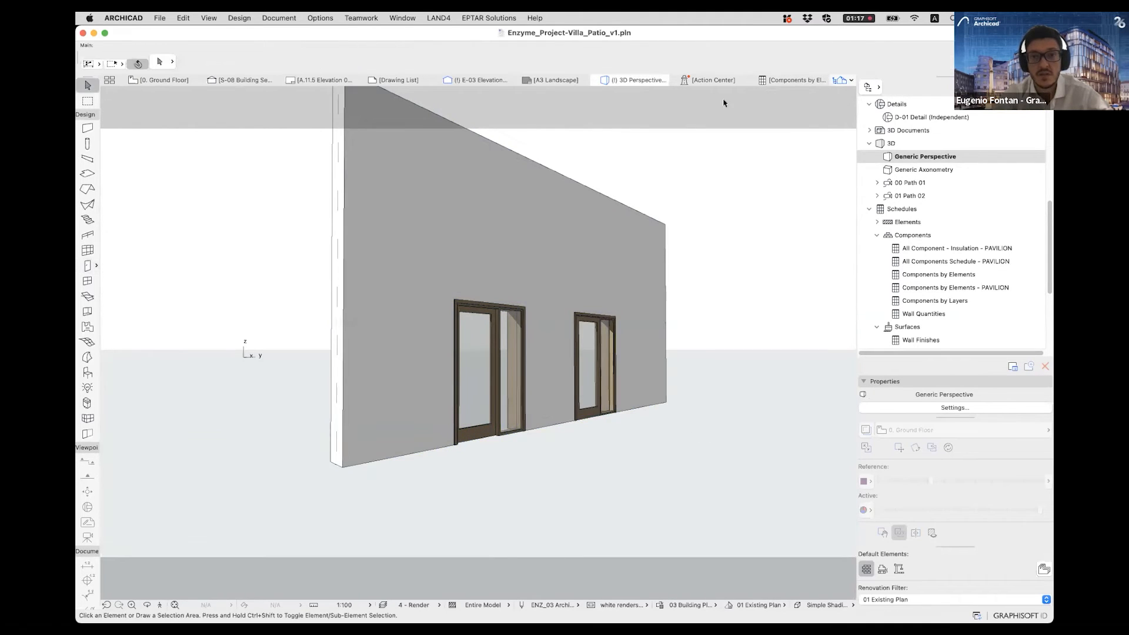
click(796, 81)
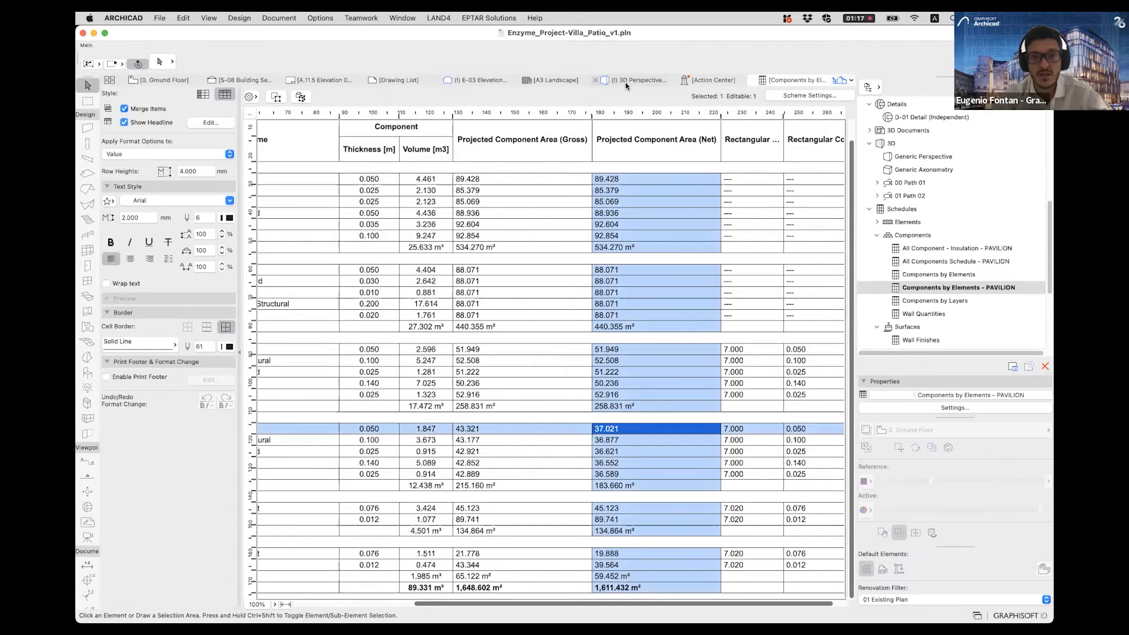
- Delete the added second door from the isolated wall in 3D
click(627, 82)
click(596, 366)
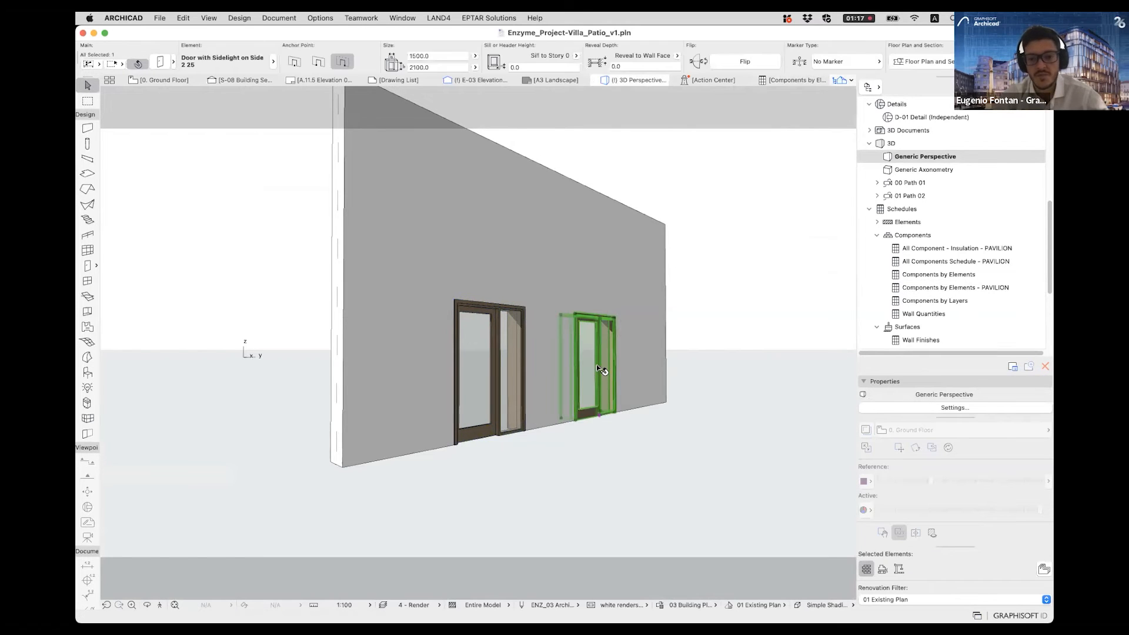
key(Delete)
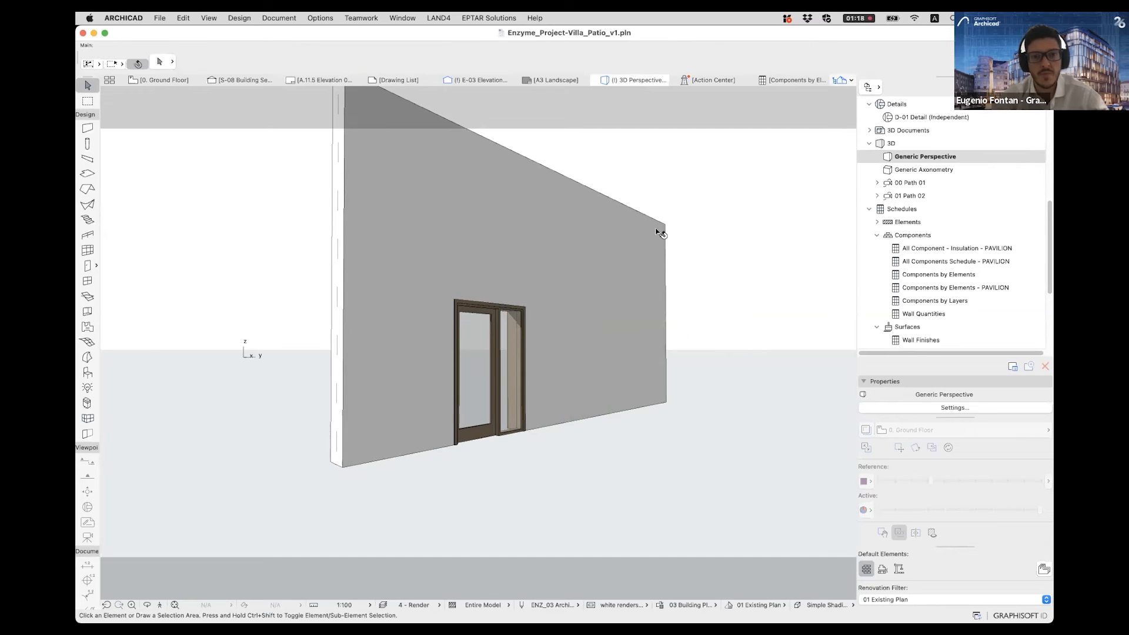
- Show all the model's elements in the 3D view again
right_click(690, 226)
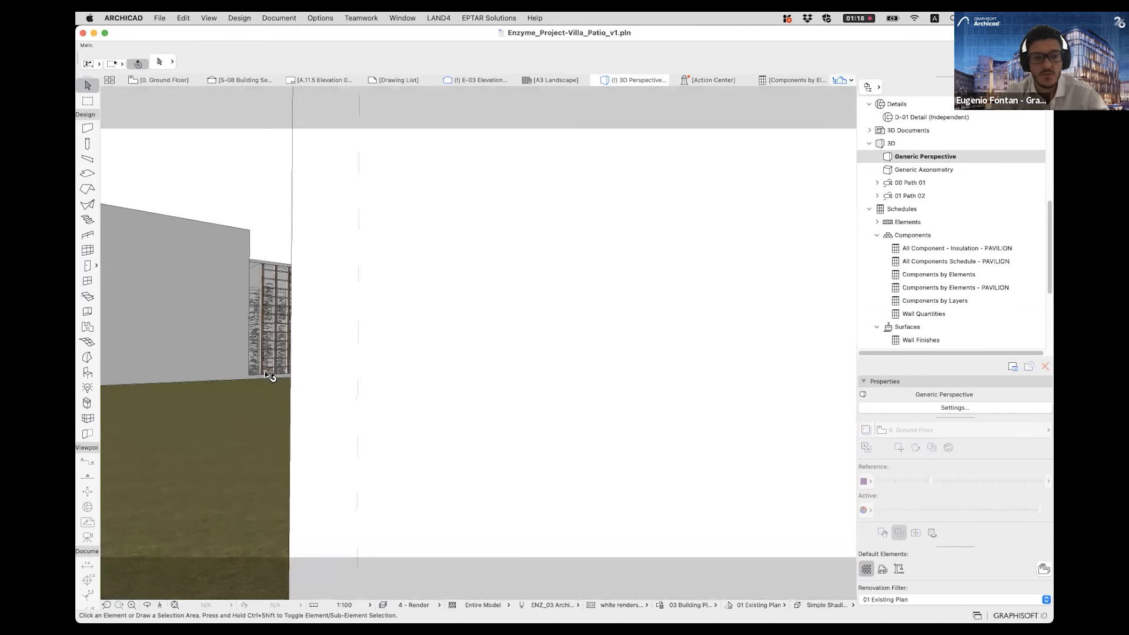
- View the glazed pavilion from outside in 3D and bring up the project's list of saved views
shift+middle_drag(267, 373, 524, 386)
scroll(482, 358, up, 2)
shift+middle_drag(420, 358, 608, 354)
shift+middle_drag(341, 390, 522, 381)
shift+middle_drag(412, 386, 895, 245)
click(1007, 89)
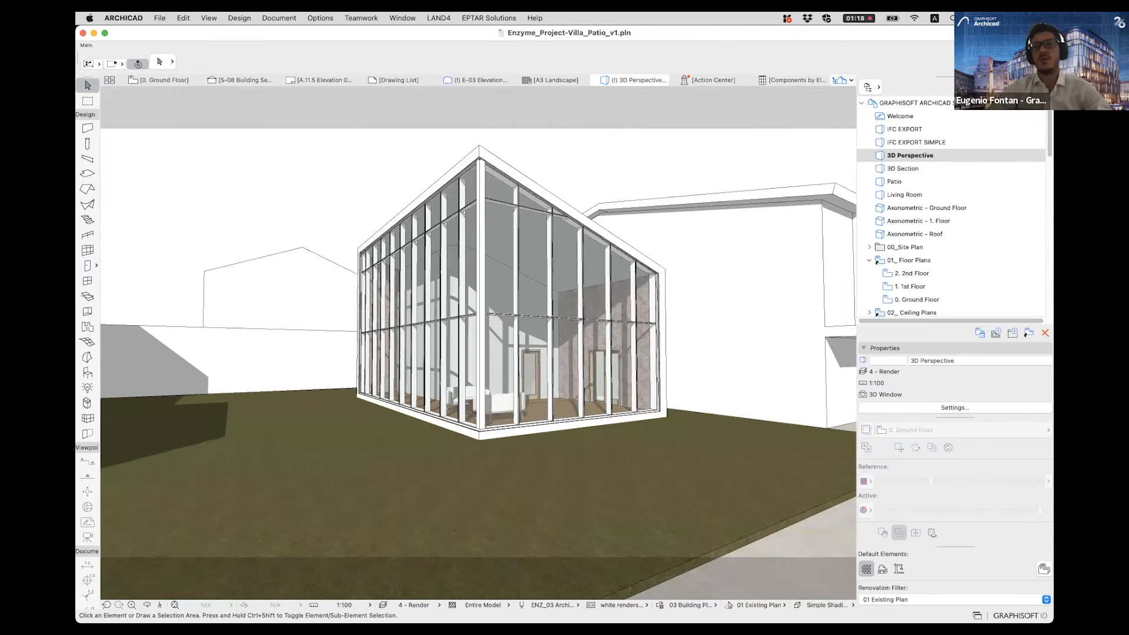
- Open the saved 3D Section view and examine the staircase, interior rooms and patio in the cutaway model
click(892, 169)
double_click(894, 169)
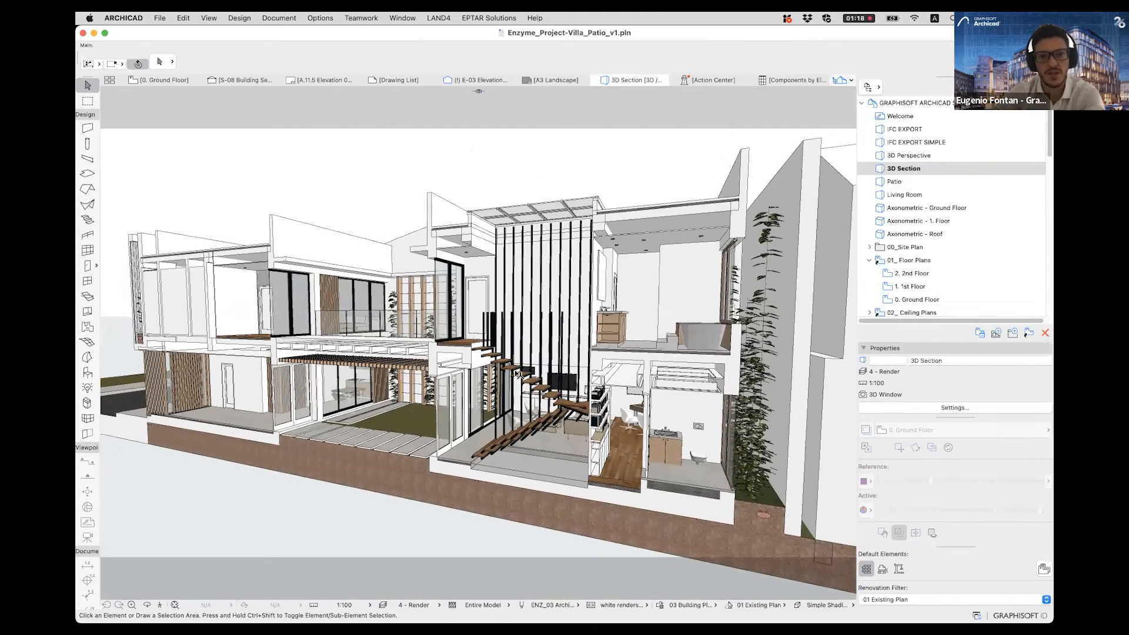
scroll(477, 372, up, 5)
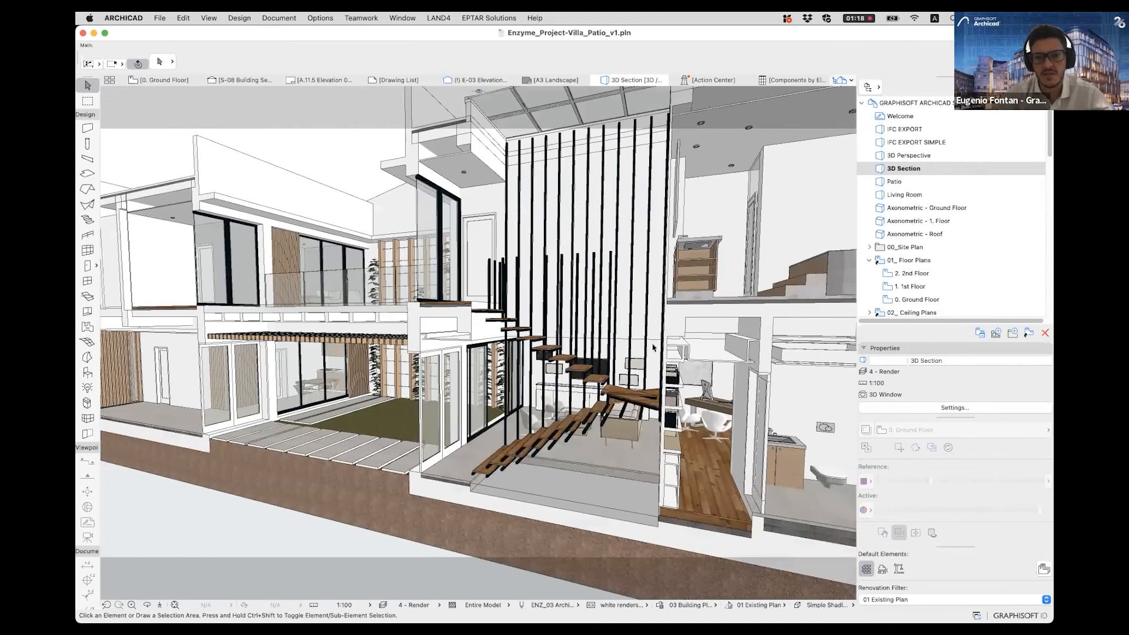
shift+middle_drag(735, 337, 690, 344)
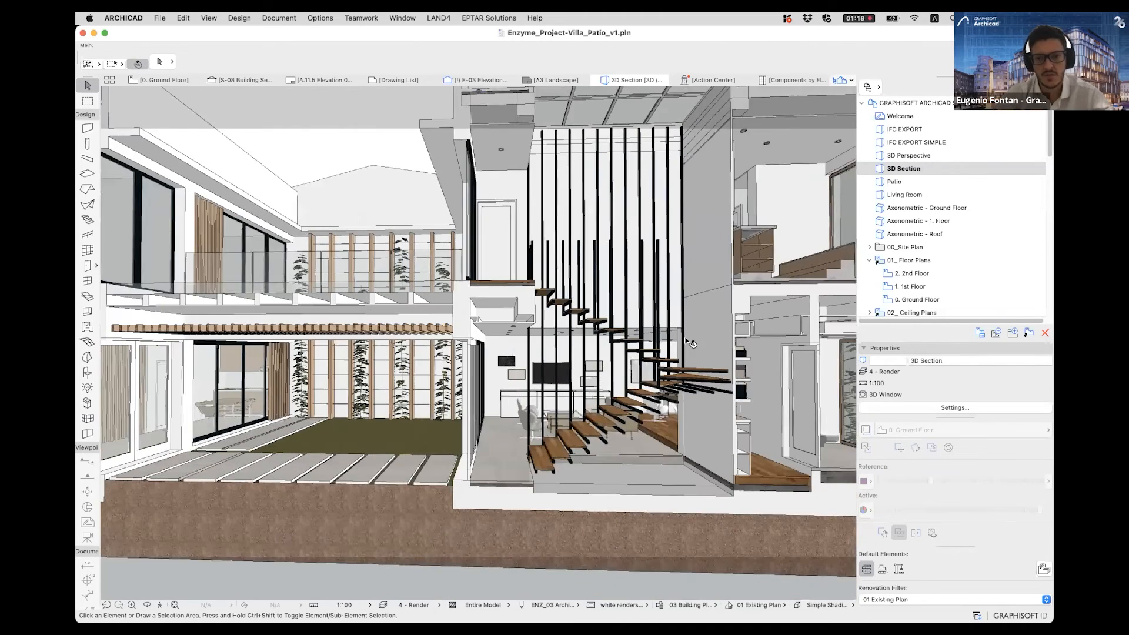
double_click(905, 182)
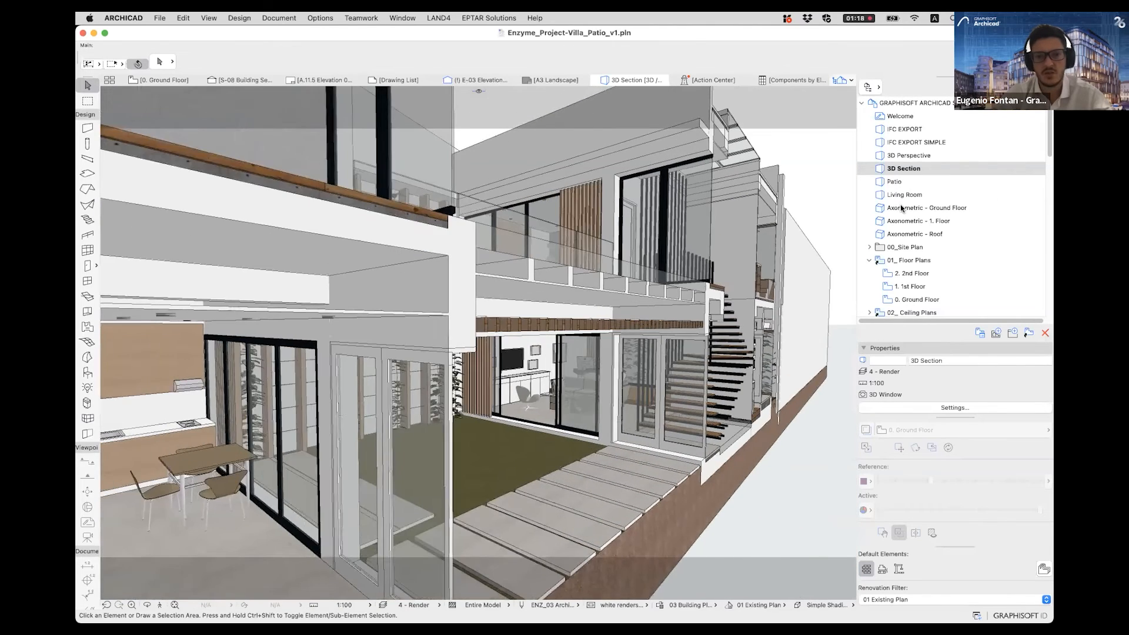
- Open the saved Axonometric views for Ground Floor, 1. Floor and Roof in turn
double_click(902, 207)
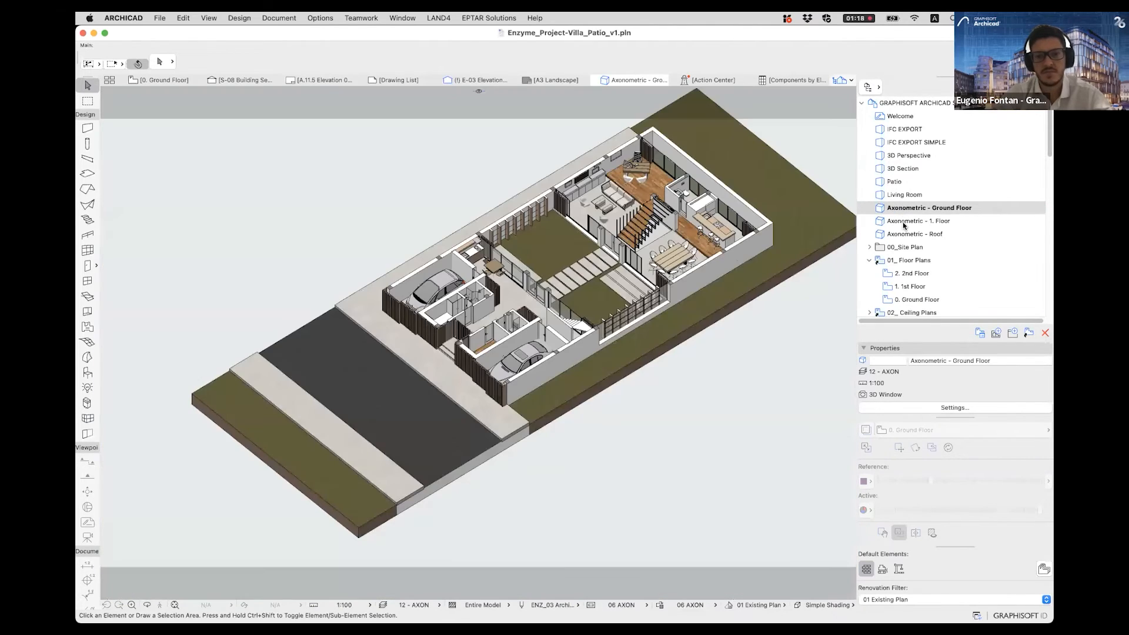
double_click(905, 221)
double_click(910, 234)
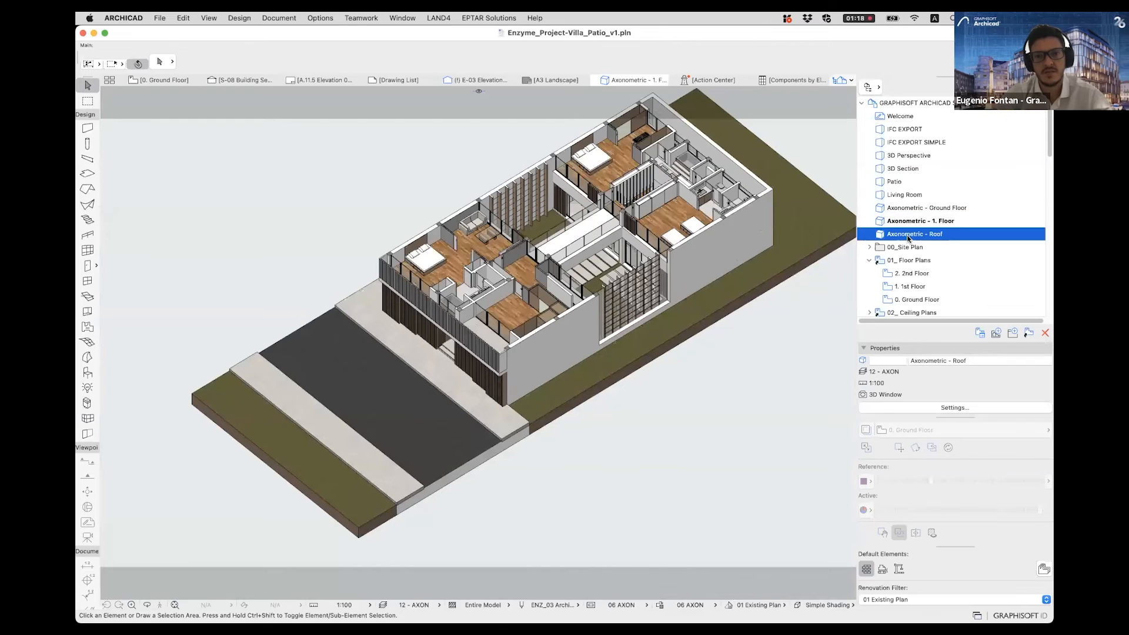
- Return to the saved 3D Perspective view and examine the pavilion's glazed facade and furnished interior
double_click(909, 157)
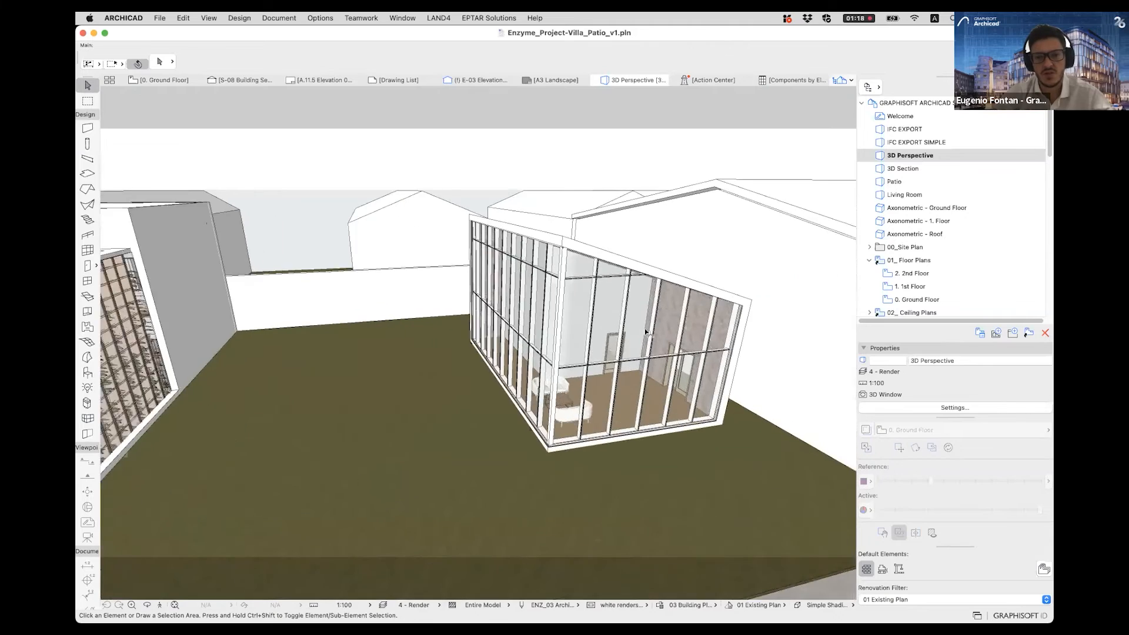
shift+middle_drag(646, 332, 523, 353)
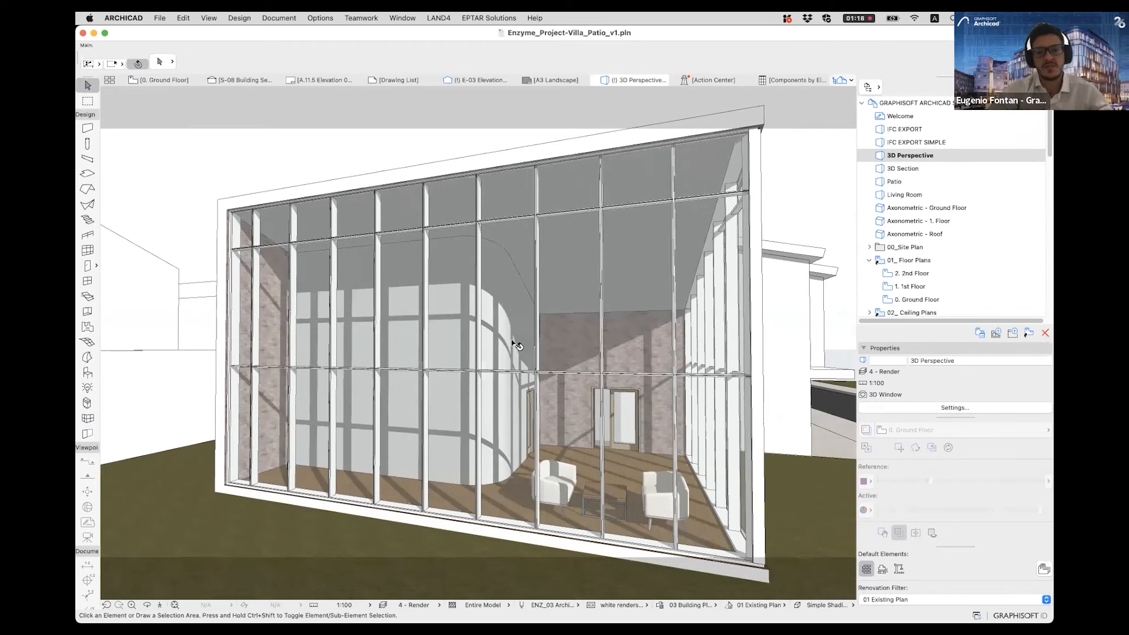
- Switch to the other Archicad window with Sample Project Pre-Cons.pln and view the tower's roof and facade corner in 3D
key(super+Tab)
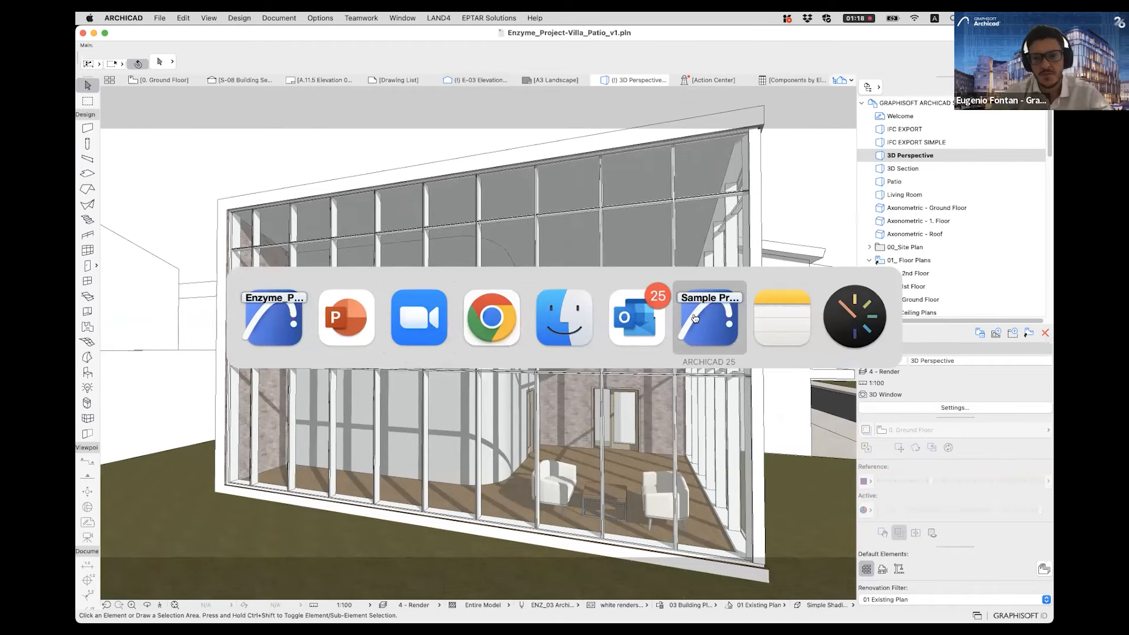
click(695, 318)
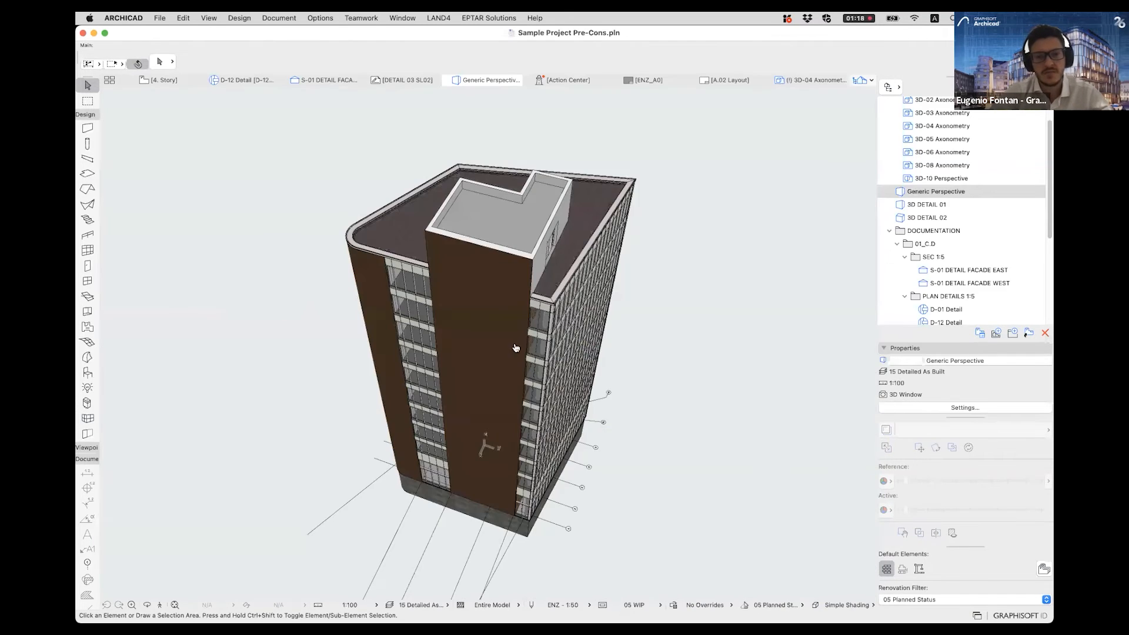
shift+middle_drag(541, 312, 491, 345)
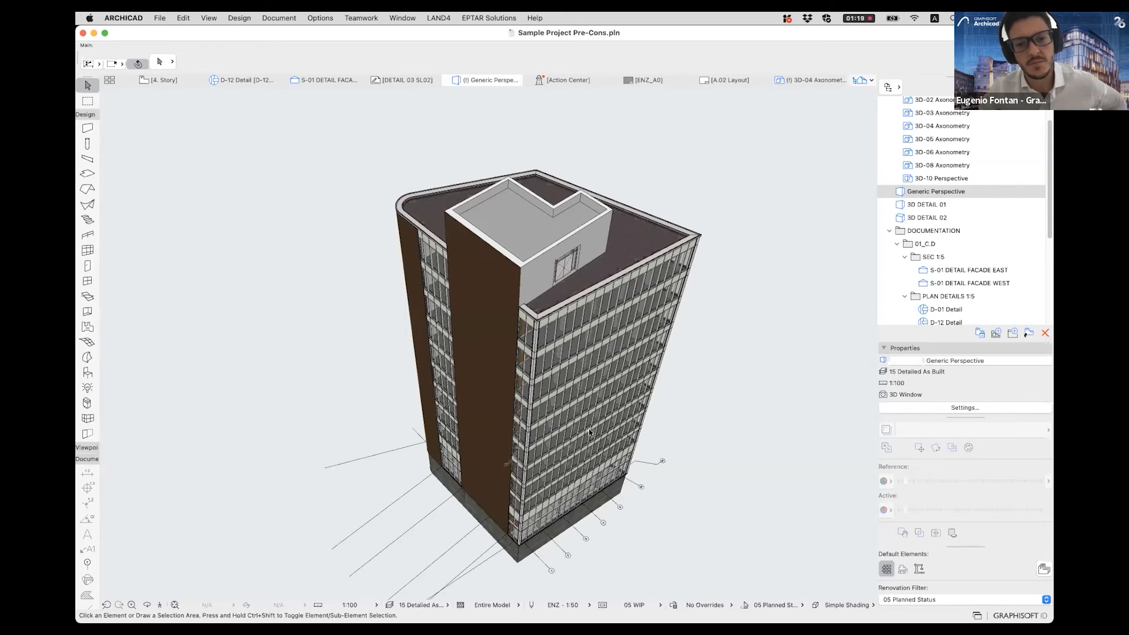
scroll(545, 323, up, 5)
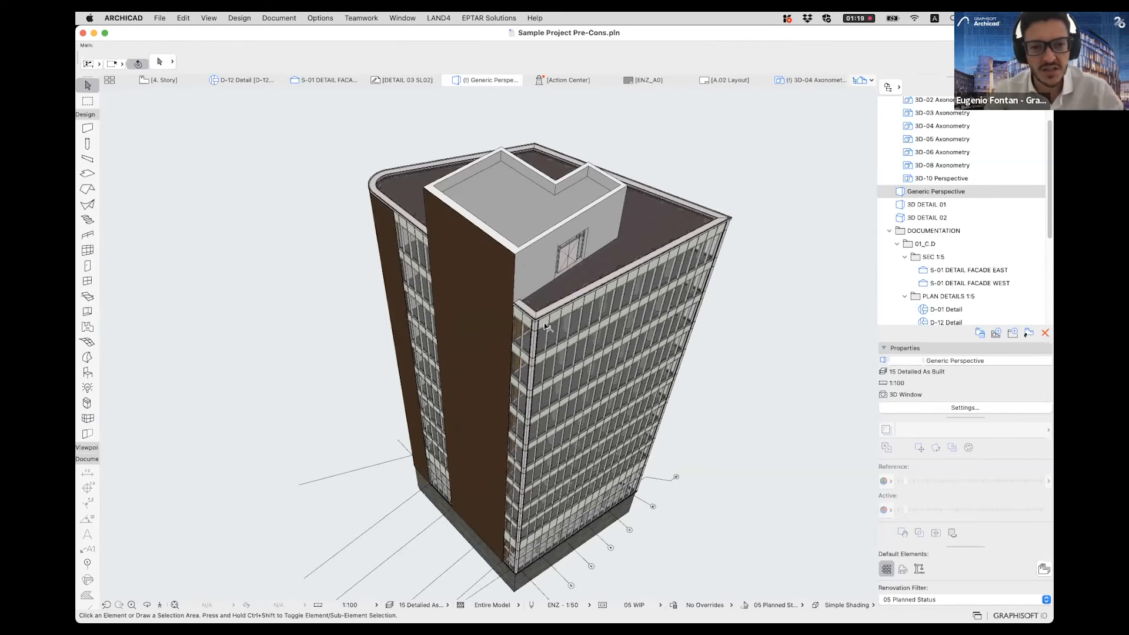
scroll(470, 357, up, 5)
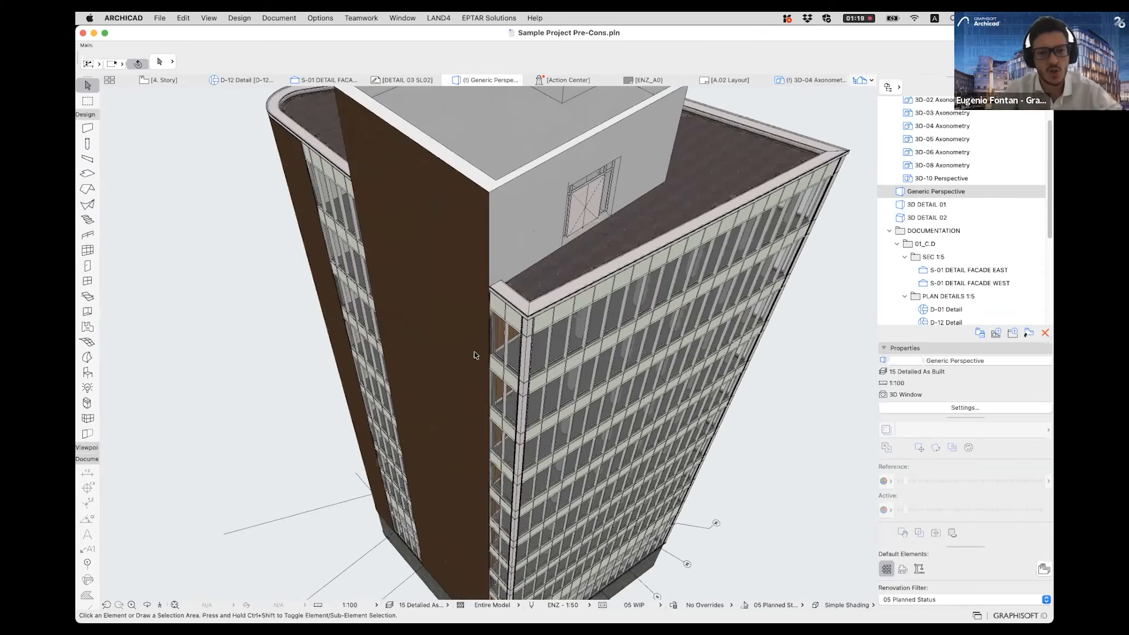
shift+middle_drag(554, 370, 573, 334)
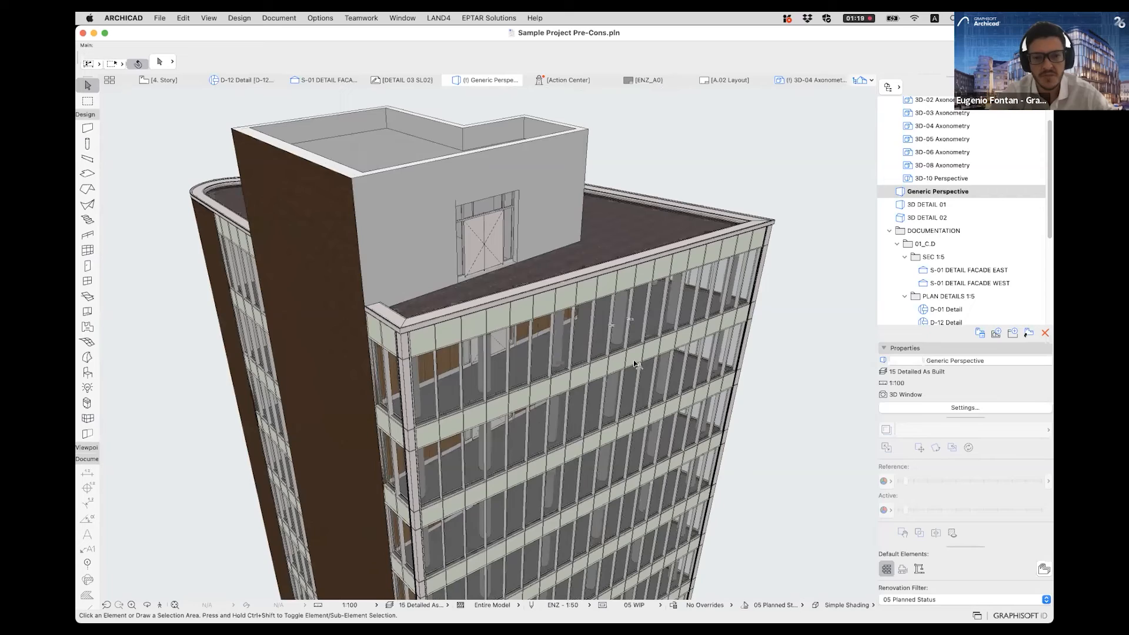
- Examine the tower's curtain wall panels and mullions up close and keep the model view option at 05 WIP
scroll(627, 369, up, 5)
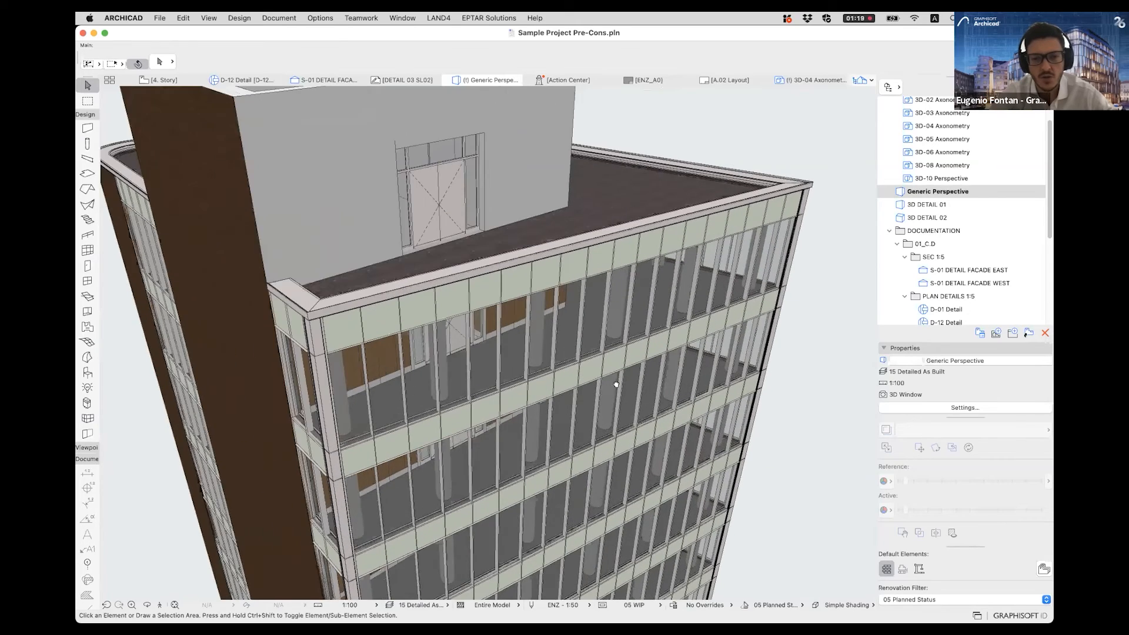
scroll(462, 315, up, 6)
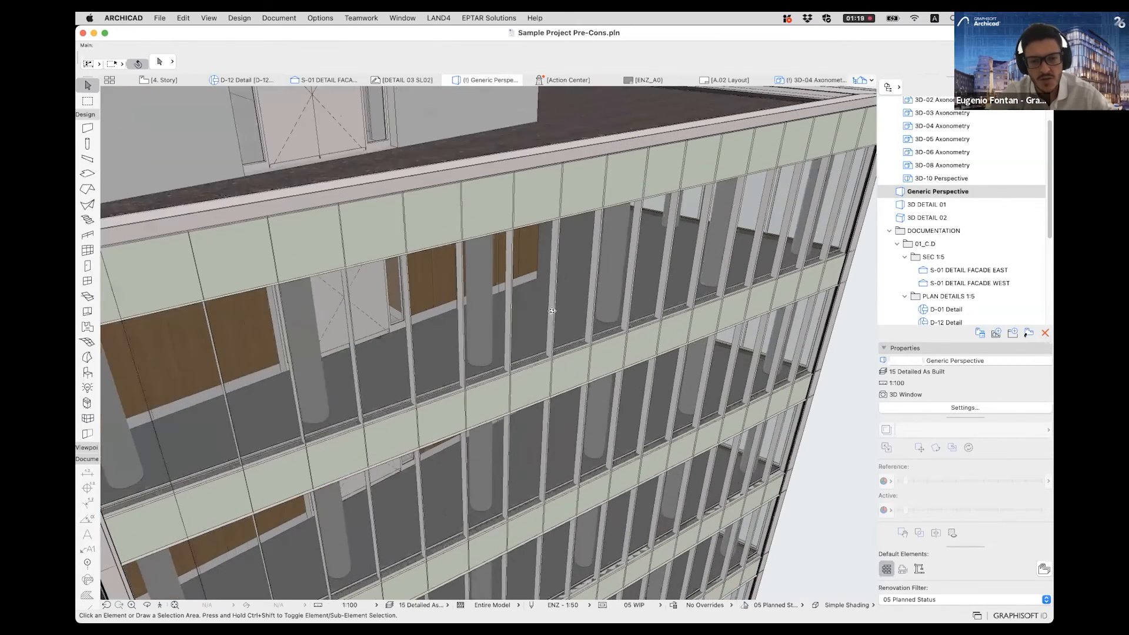
scroll(561, 408, up, 4)
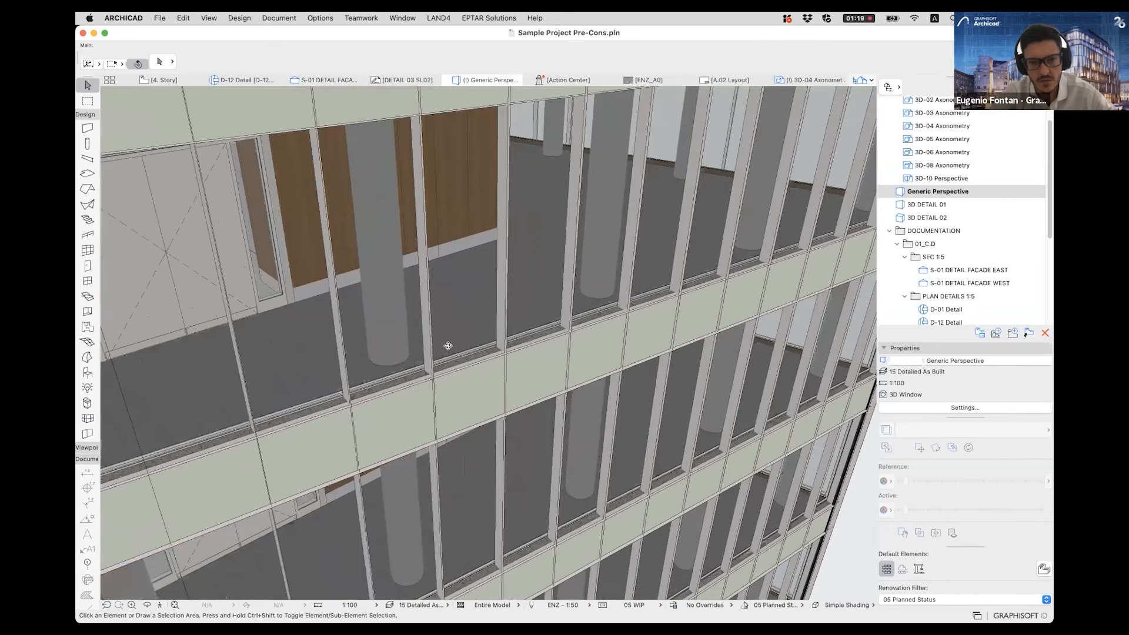
scroll(662, 570, up, 1)
scroll(662, 569, up, 5)
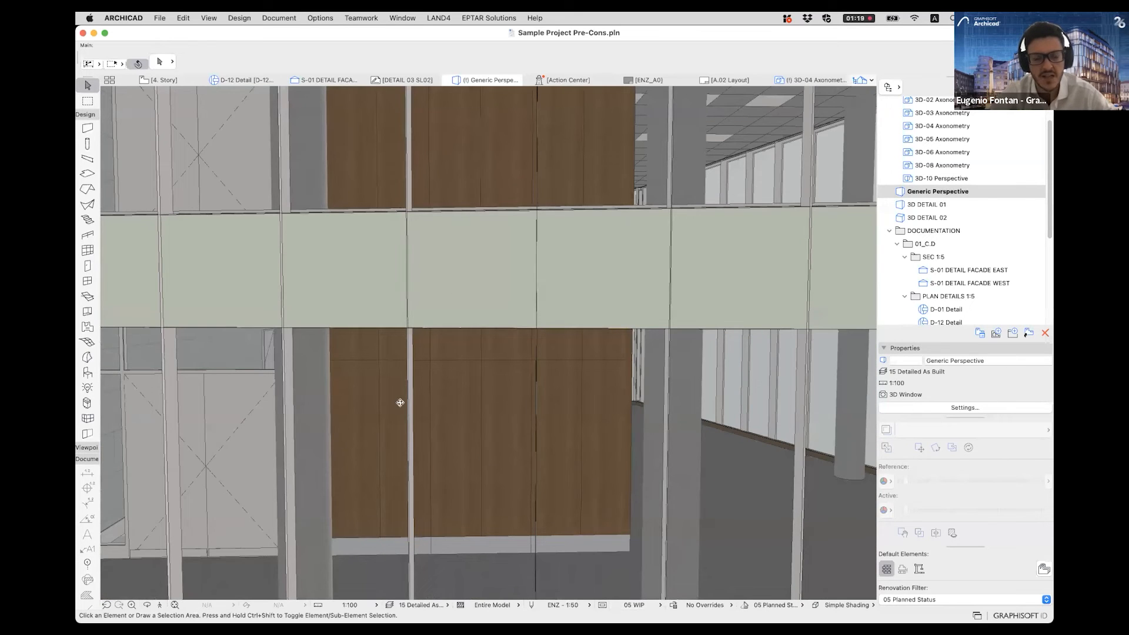
shift+middle_drag(400, 403, 564, 412)
click(635, 605)
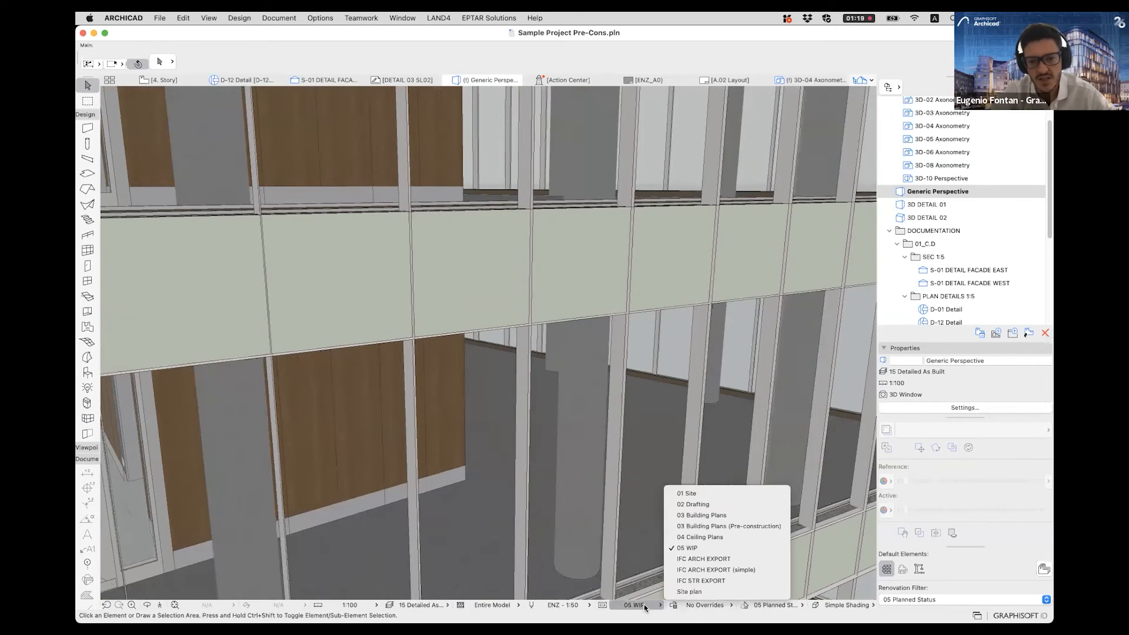
click(695, 549)
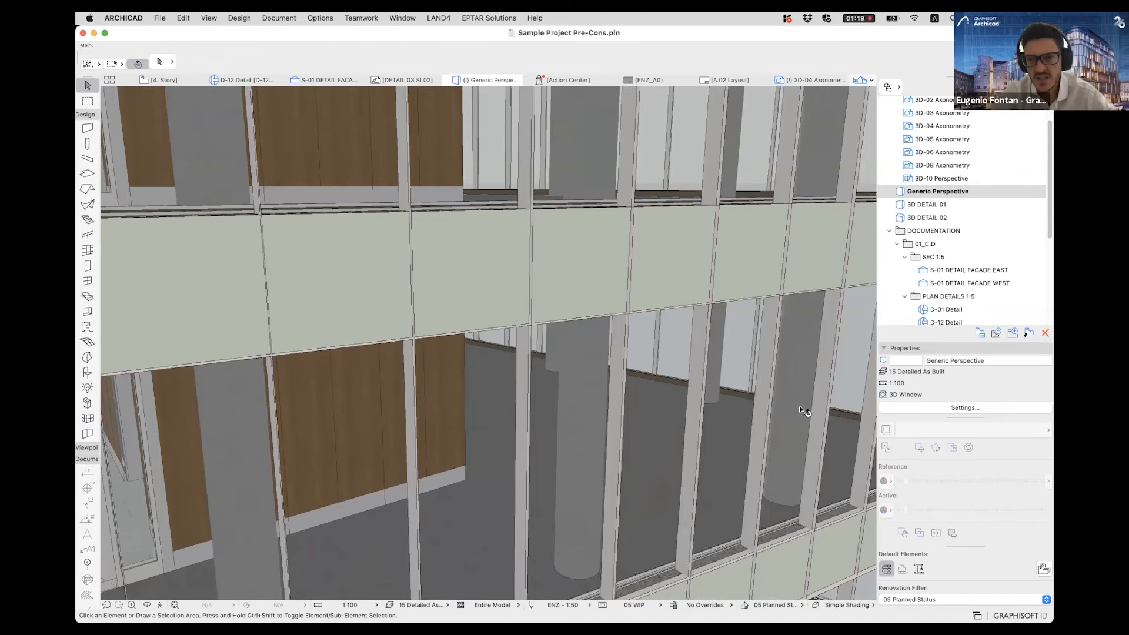
- Open the 3D-01 Perspective document and select the upper curtain wall in the facade detail
scroll(930, 196, up, 3)
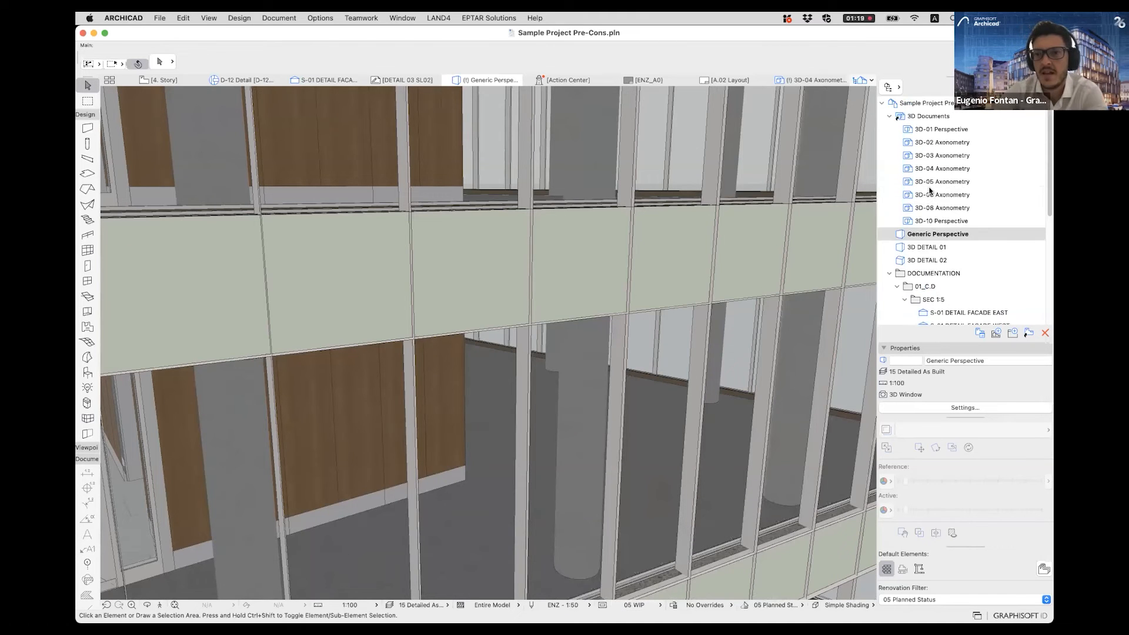
click(906, 132)
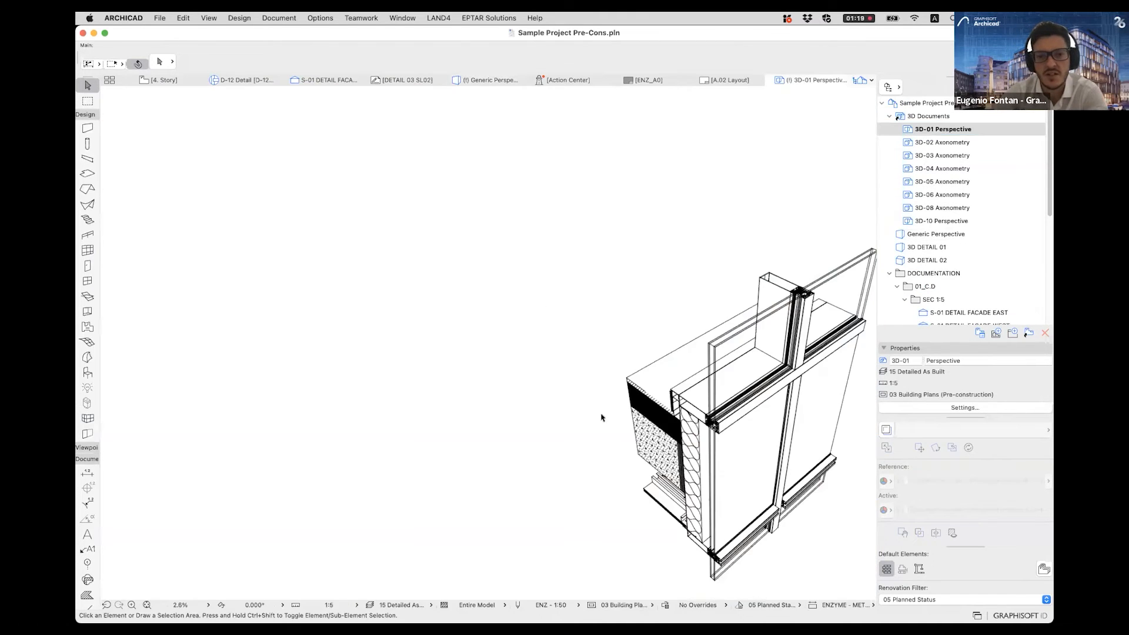
scroll(581, 351, up, 5)
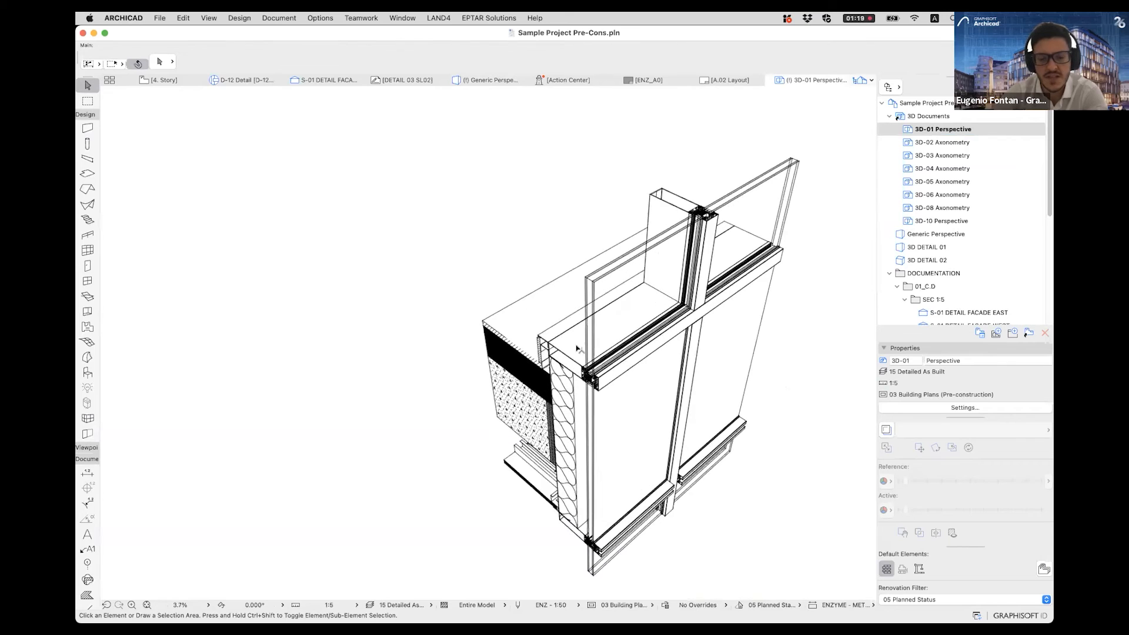
scroll(581, 351, up, 2)
click(538, 306)
scroll(570, 315, up, 2)
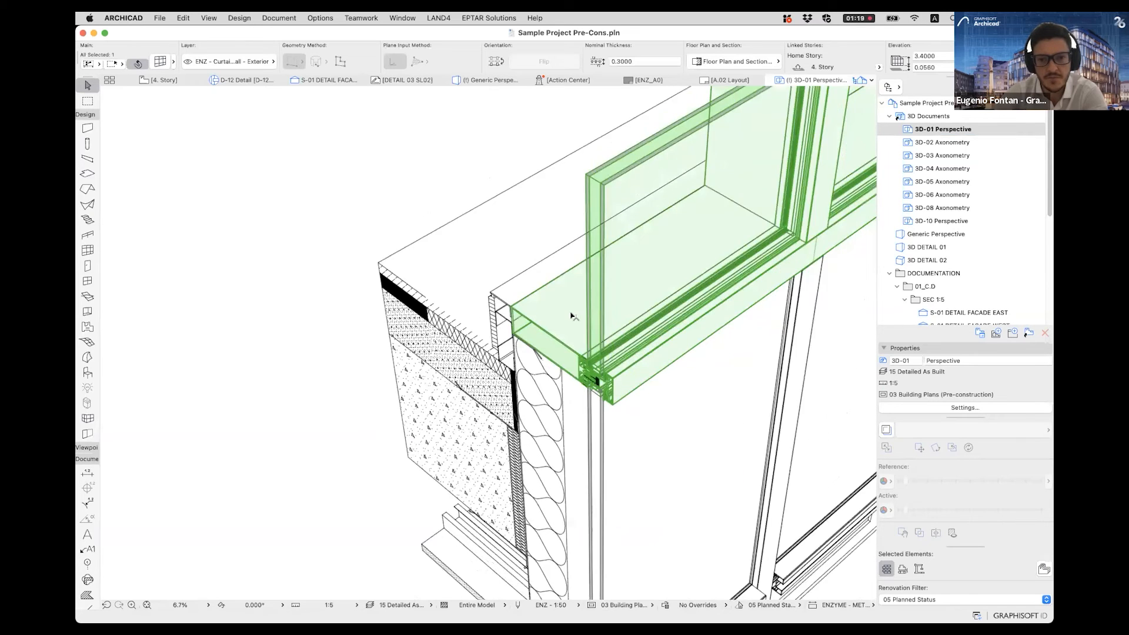
- Examine the curtain wall frame, insulation and floor slab layers in the 3D-01 Perspective detail
middle_drag(577, 320, 561, 214)
click(612, 277)
click(532, 265)
middle_drag(615, 182, 527, 247)
click(469, 325)
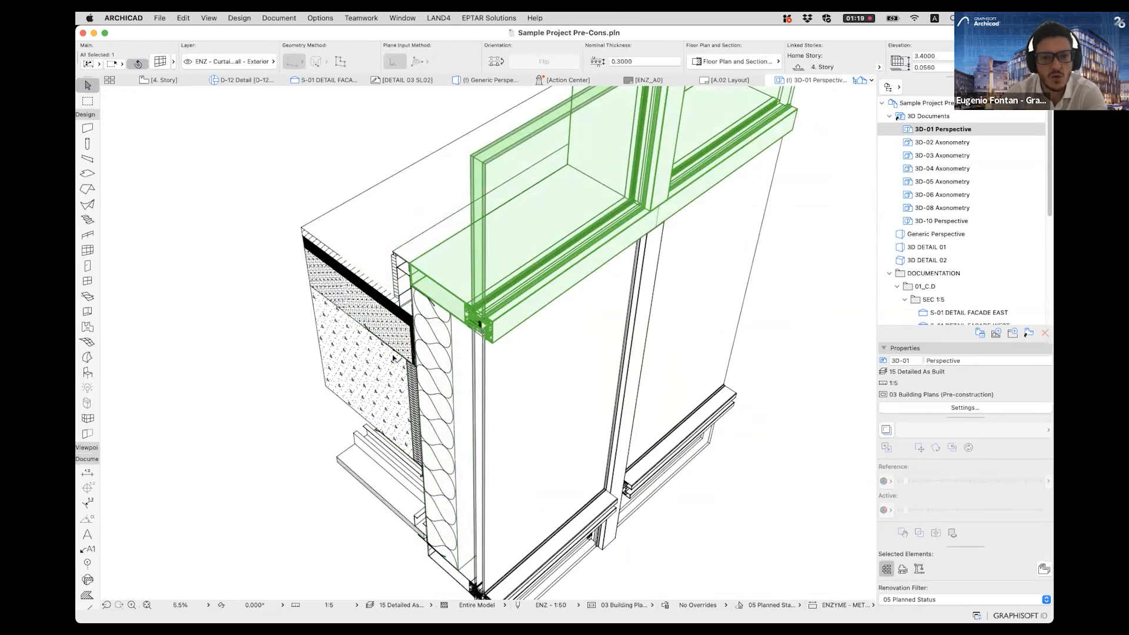
scroll(472, 323, up, 2)
- View the 3D-02 and 3D-03 Axonometry documents, and open the source view of the 3D-03 parapet detail
double_click(941, 143)
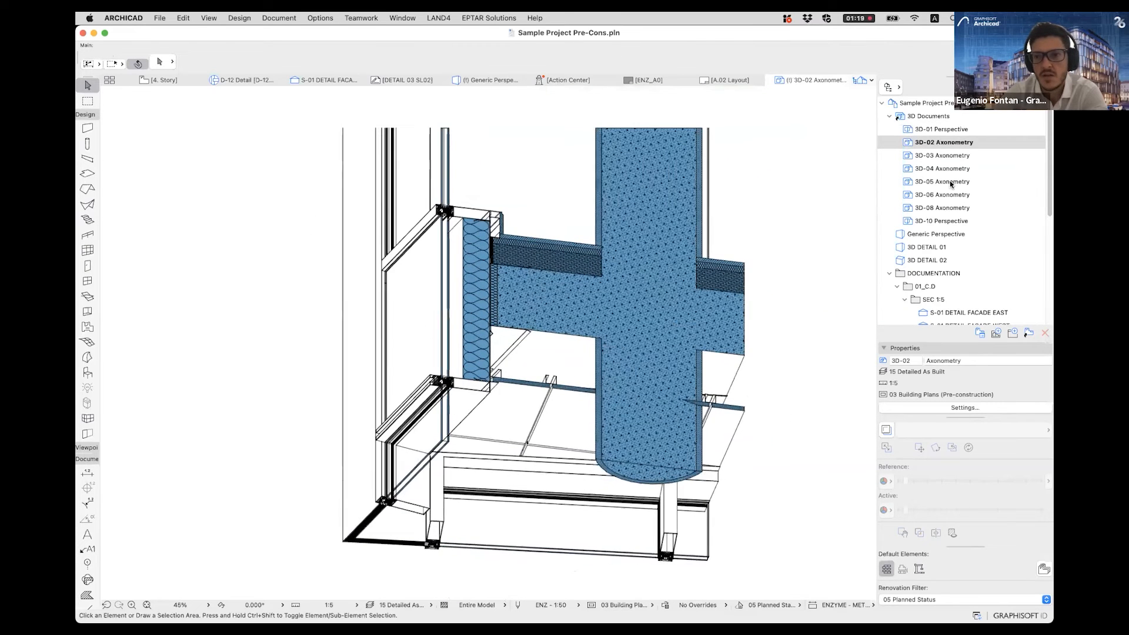
double_click(926, 156)
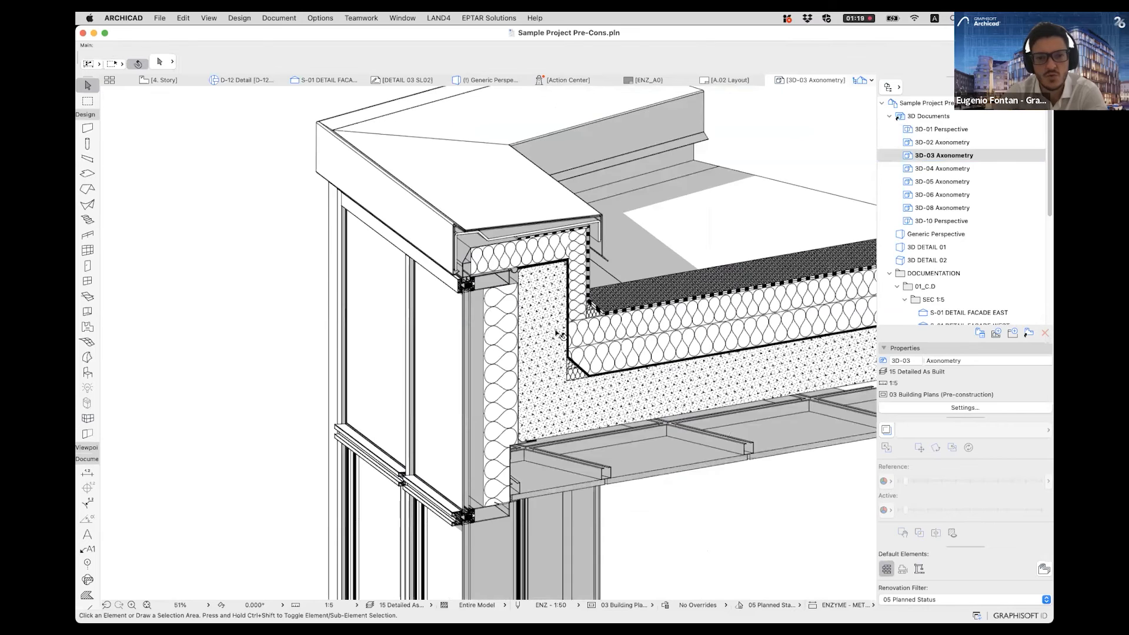
scroll(549, 316, down, 4)
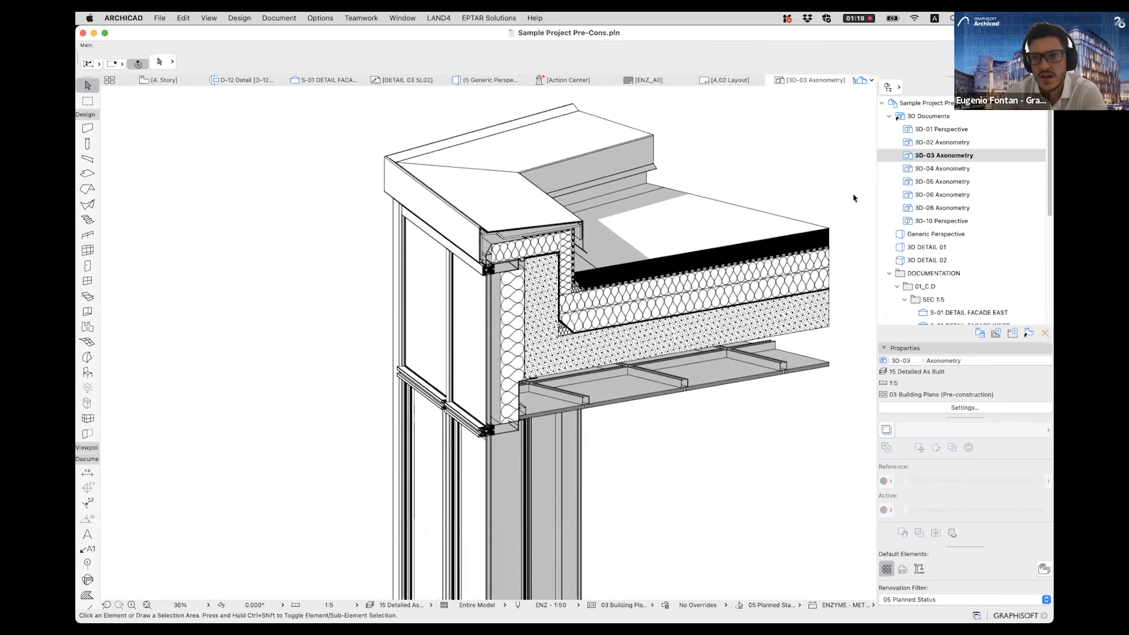
right_click(922, 156)
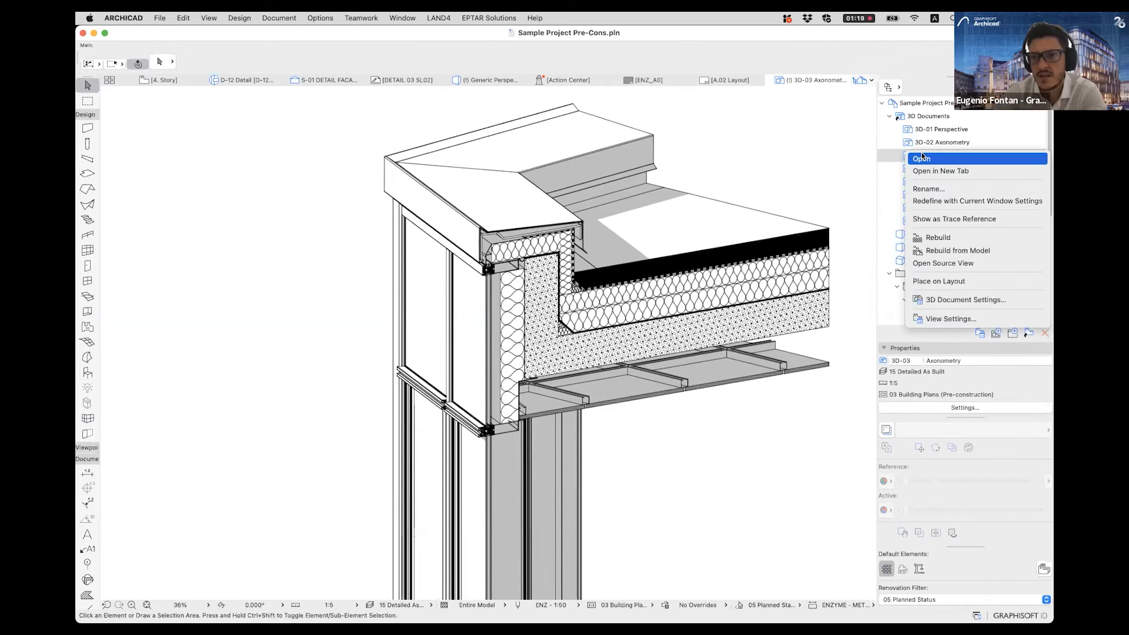
click(961, 265)
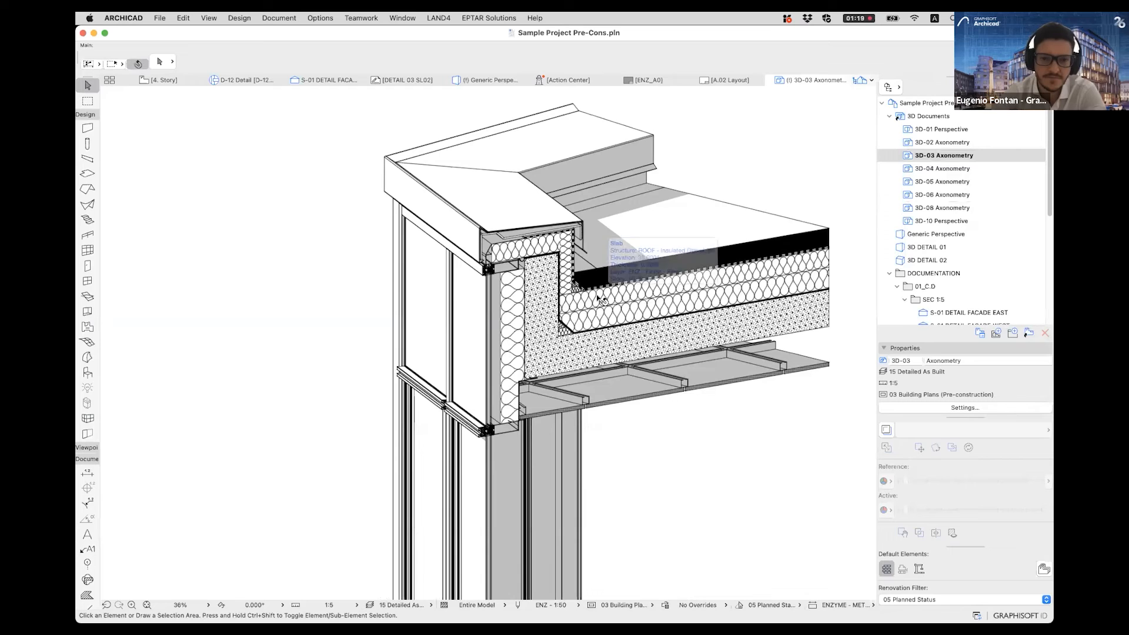
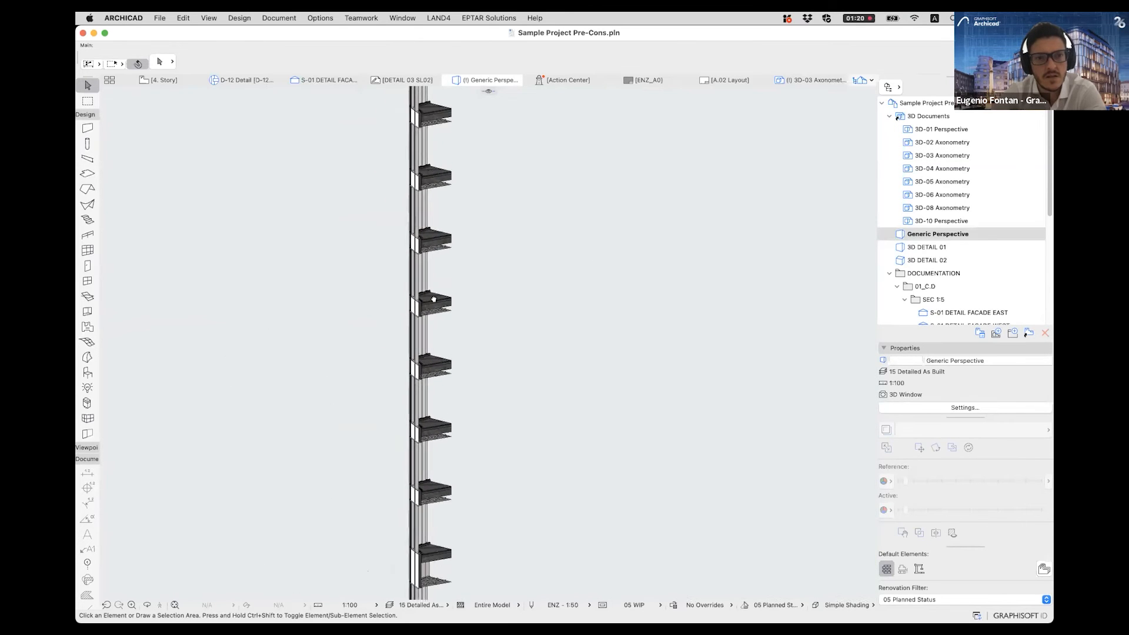
- Set the model view option to 03 Building Plans (Pre-construction) for the facade detail below the roof parapet
scroll(428, 130, up, 3)
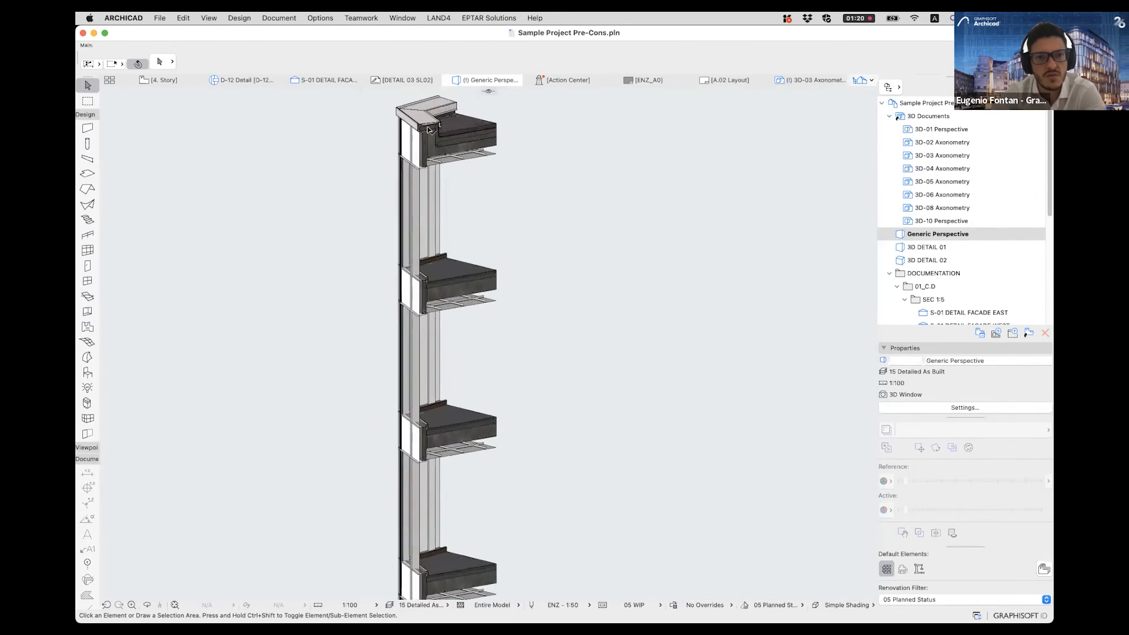
scroll(428, 130, up, 5)
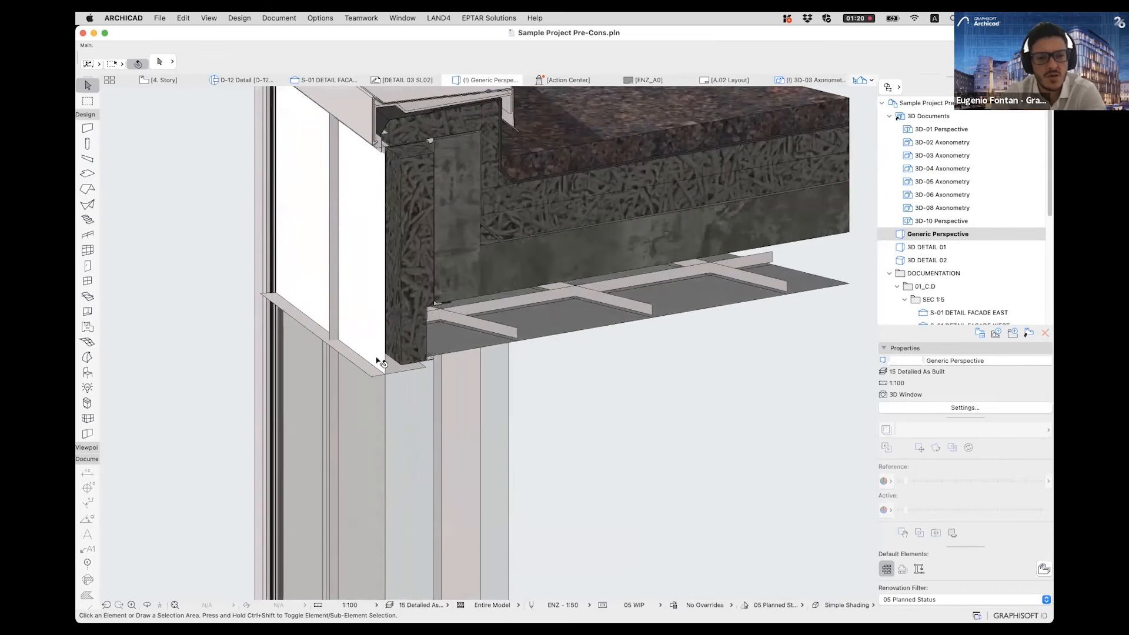
scroll(386, 383, up, 5)
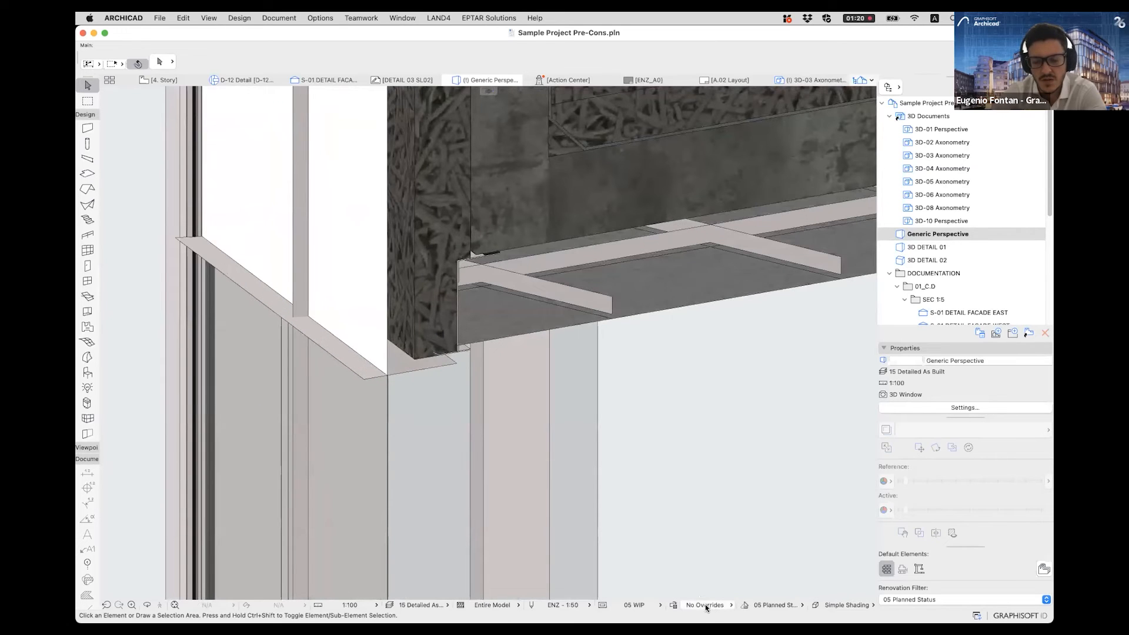
click(641, 605)
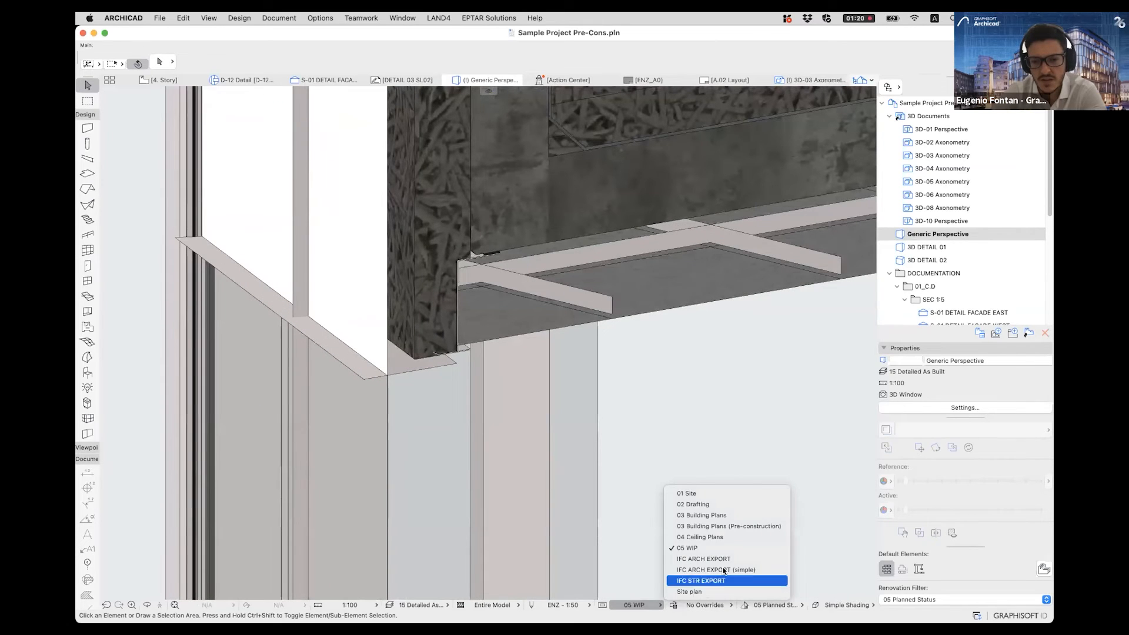
click(726, 526)
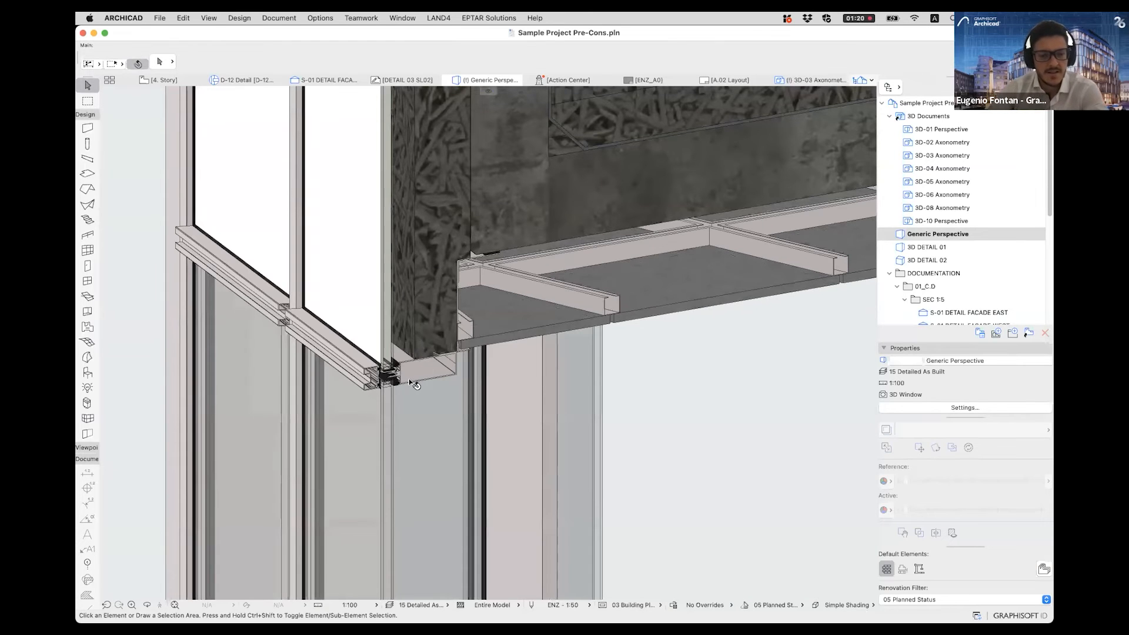
scroll(385, 372, up, 5)
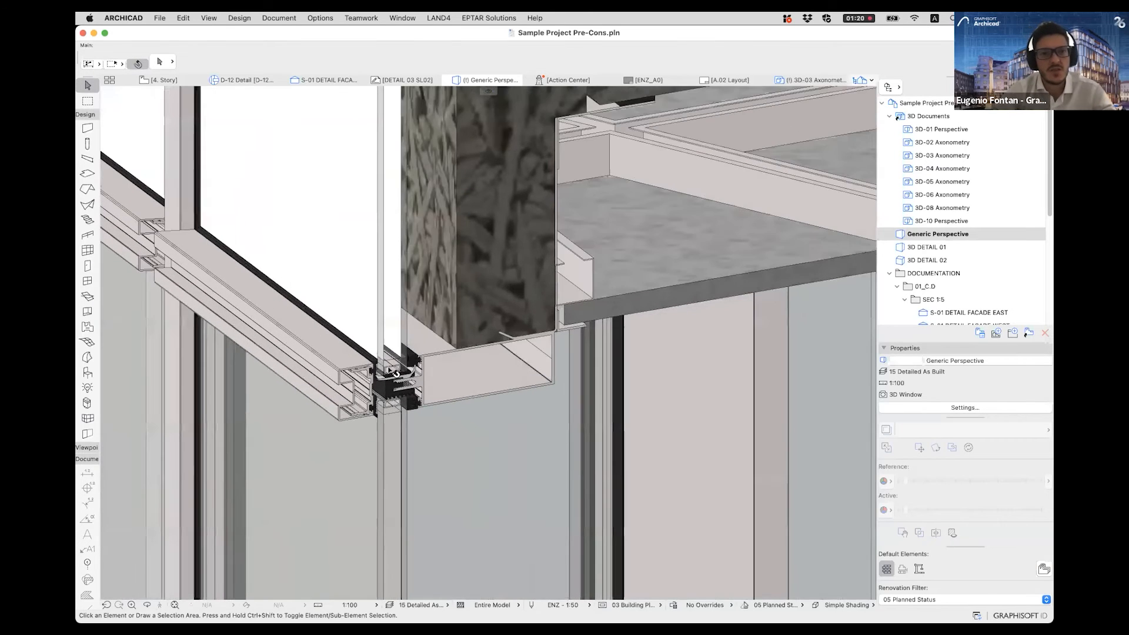
- Switch the 3D view to Perspective and inspect the curtain wall's cut frame profile beside the ceiling
right_click(474, 78)
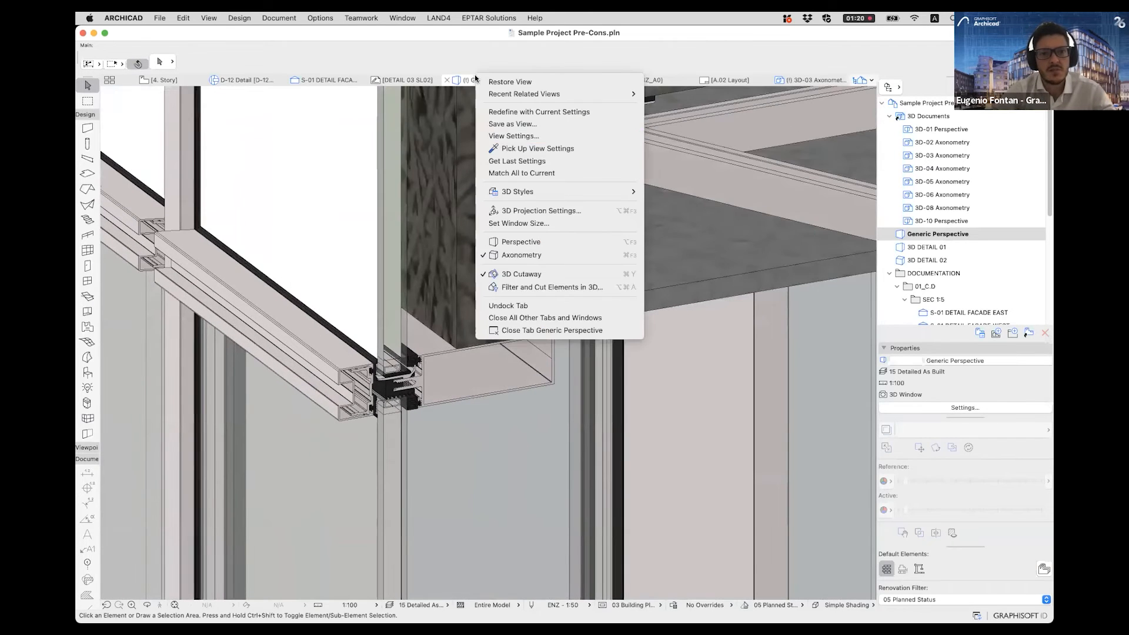
click(518, 241)
mouse_move(463, 404)
shift+middle_down()
mouse_move(404, 323)
mouse_move(264, 372)
mouse_move(429, 411)
mouse_move(468, 400)
shift+middle_up()
scroll(468, 400, up, 10)
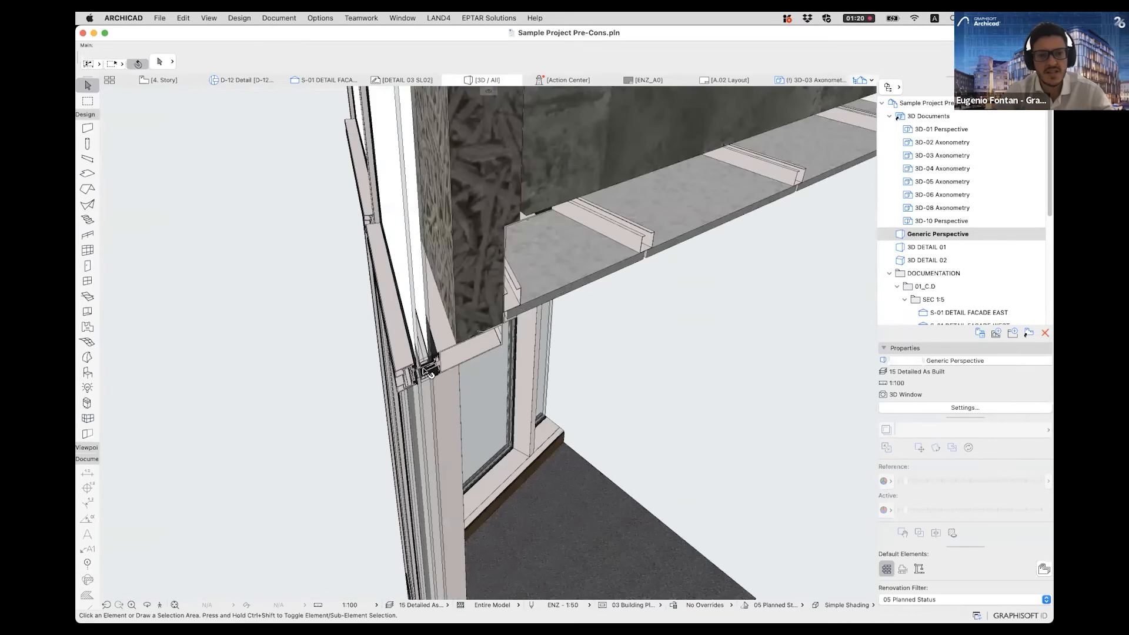
scroll(435, 336, up, 8)
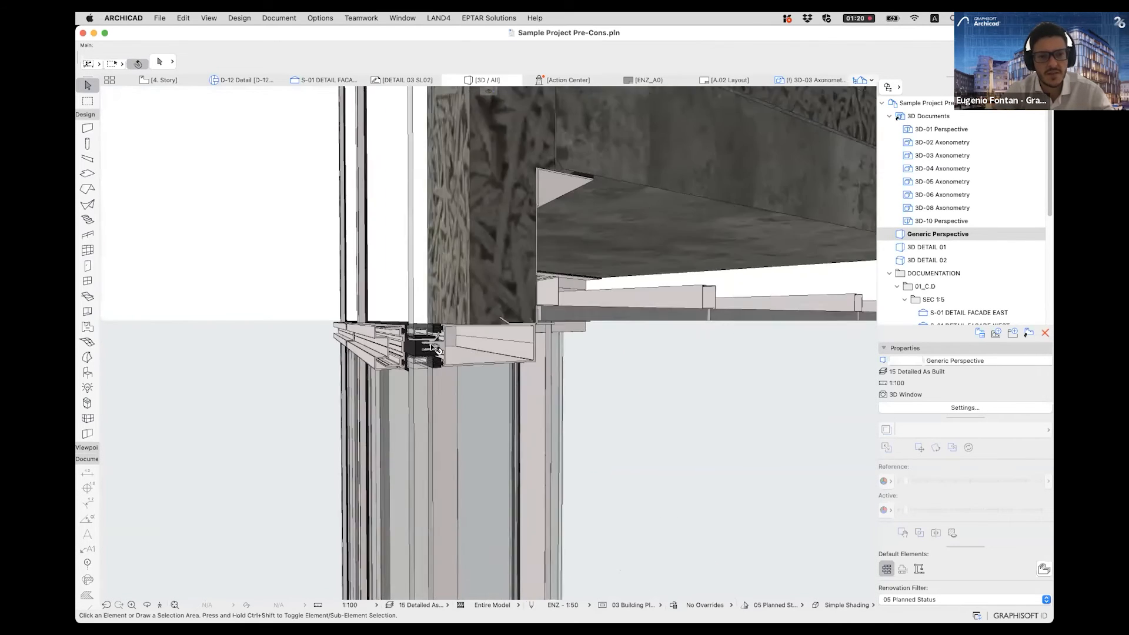
shift+middle_drag(339, 391, 414, 369)
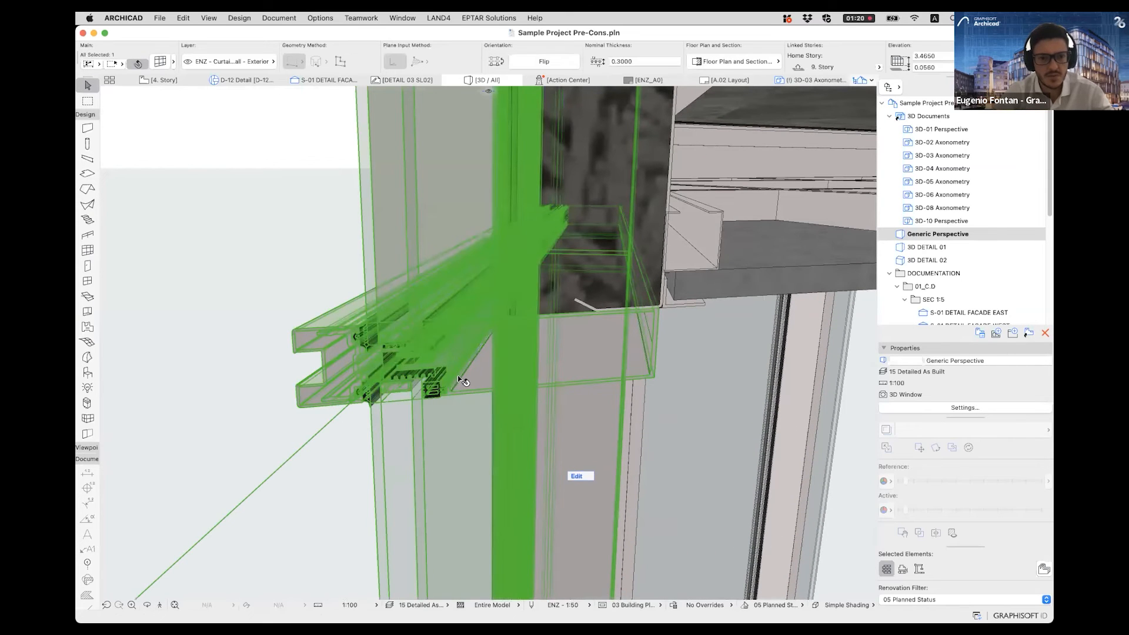
key(Escape)
scroll(457, 375, down, 2)
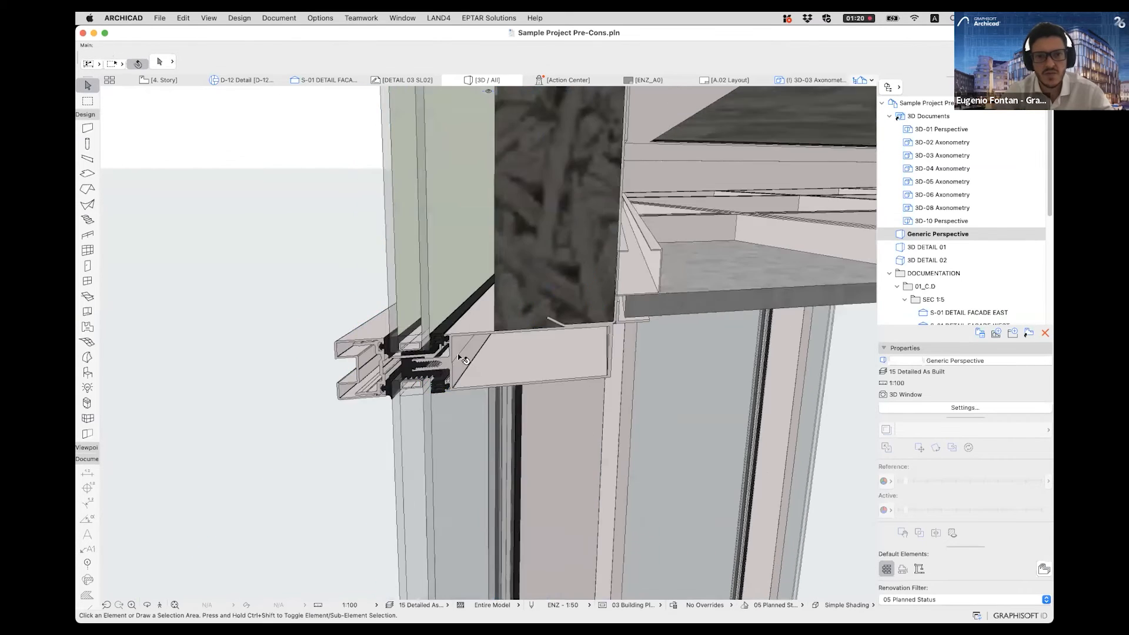
scroll(458, 357, down, 2)
- Examine the roof parapet's coping, insulation and curtain wall head frame in the 3D cutaway
middle_drag(460, 347, 468, 478)
mouse_move(499, 232)
middle_down()
mouse_move(551, 315)
mouse_move(519, 319)
mouse_move(458, 486)
middle_up()
middle_drag(547, 400, 519, 459)
shift+middle_drag(412, 317, 507, 198)
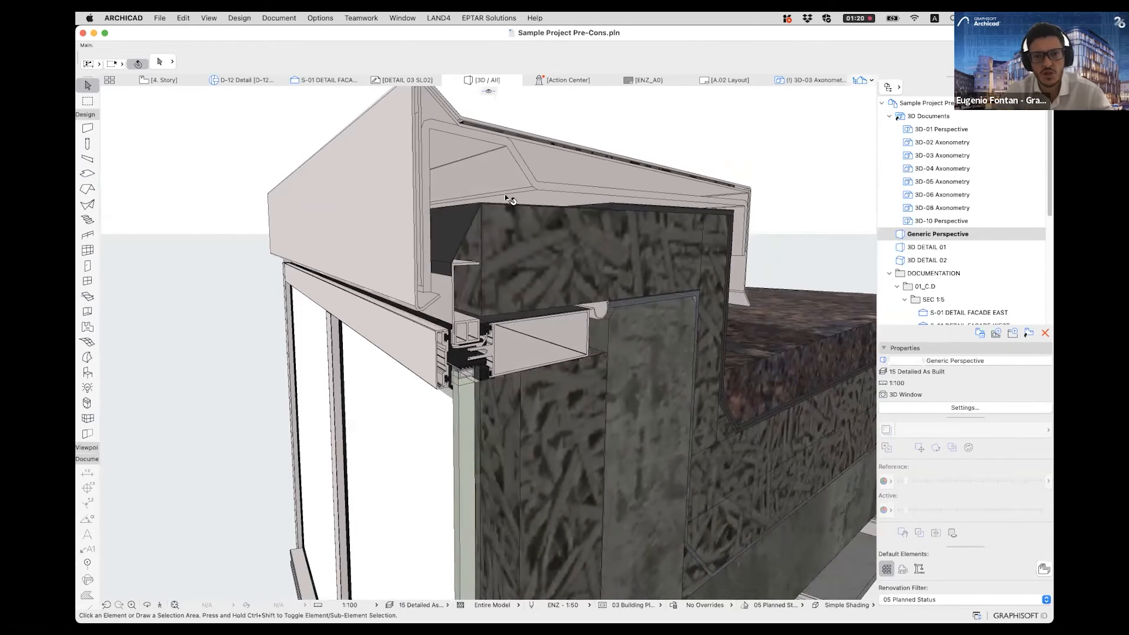
click(590, 227)
key(Escape)
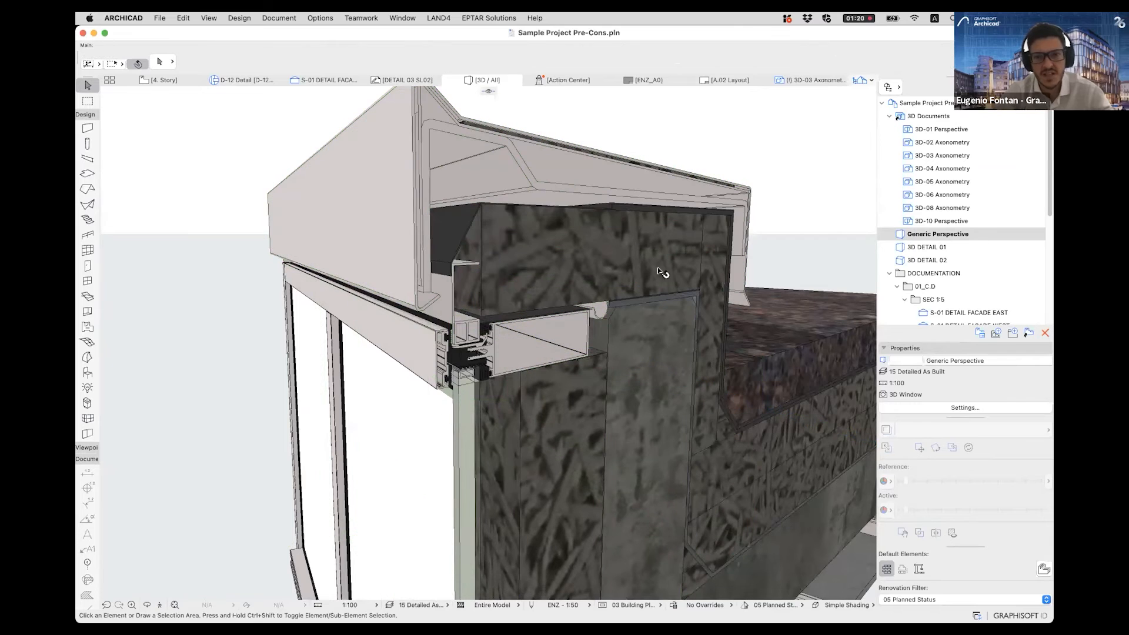
- View the 3D-10 Perspective document of the curtain wall bracket and open its source view
double_click(941, 220)
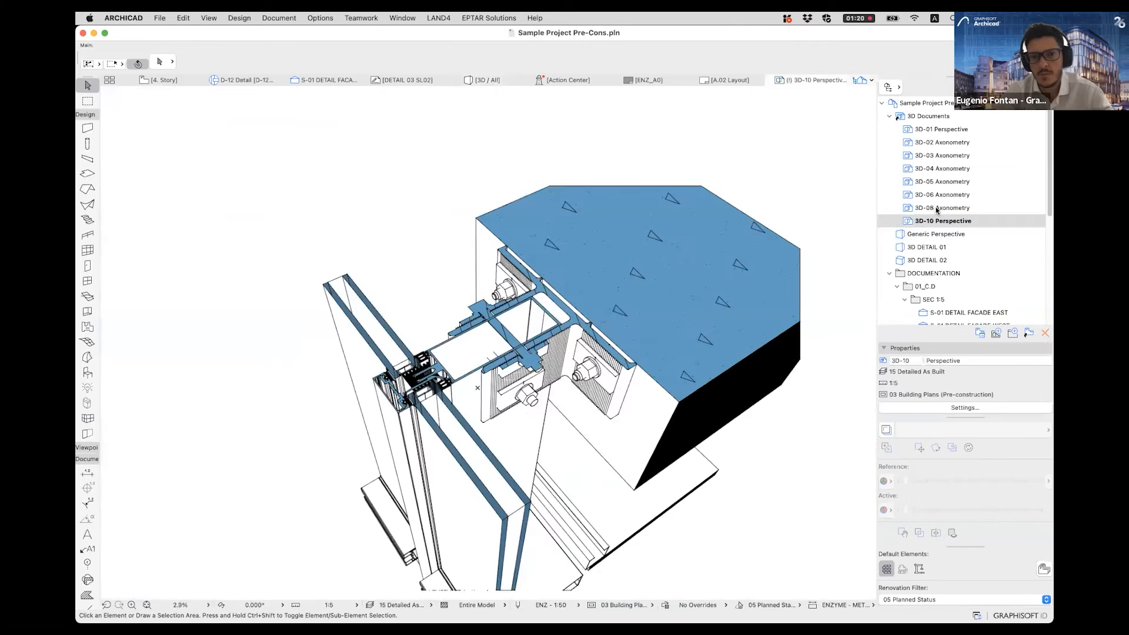
click(514, 366)
key(Escape)
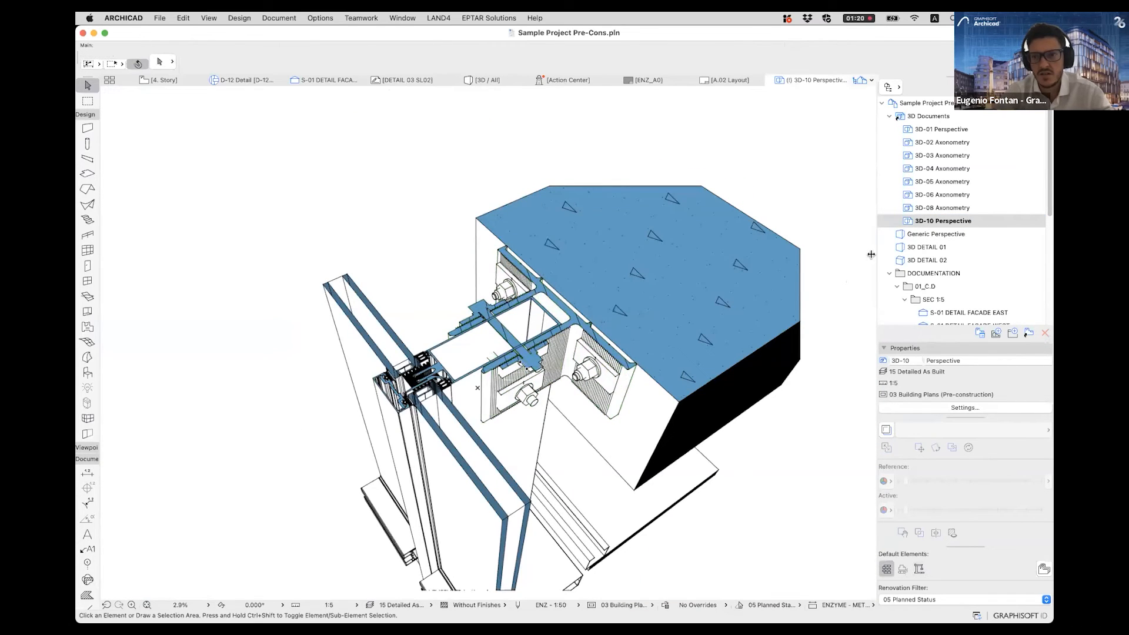
right_click(910, 220)
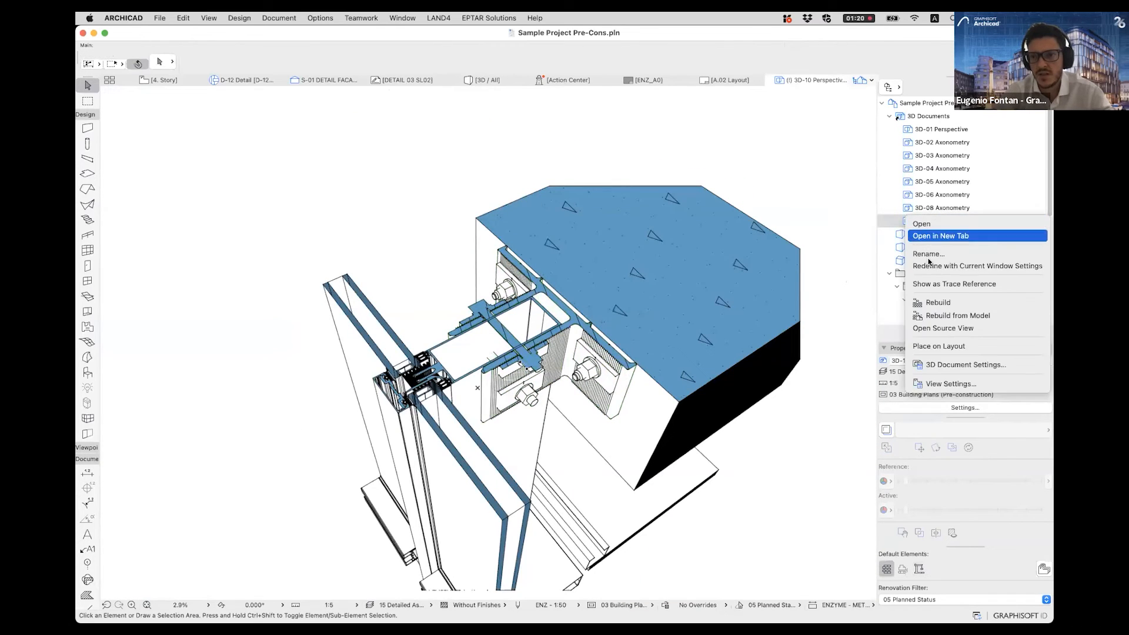
click(924, 327)
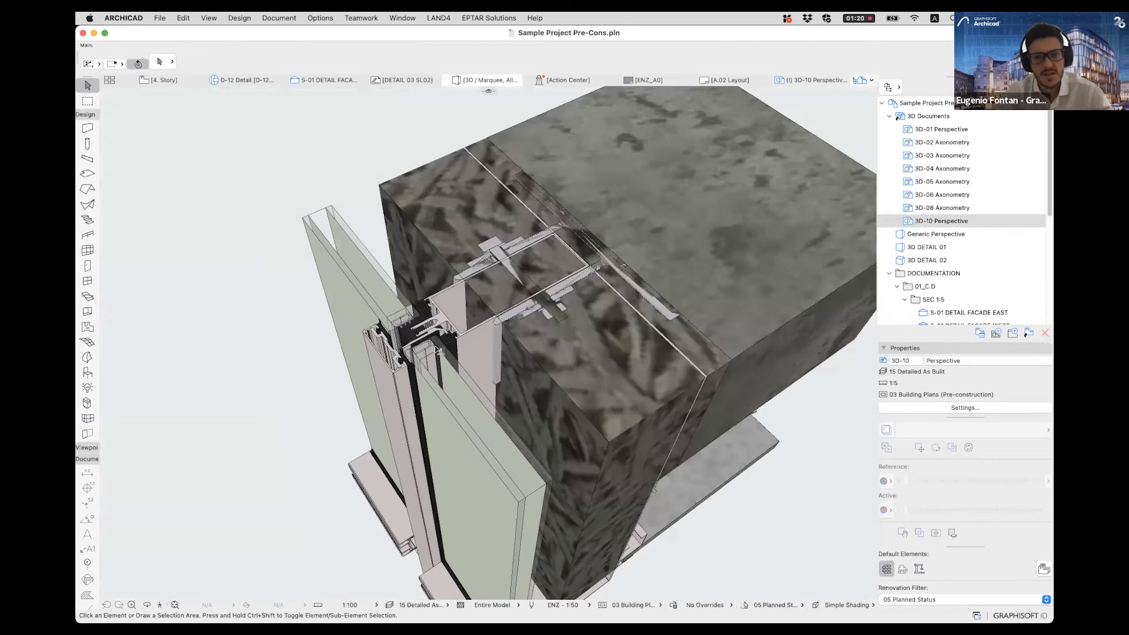
- Set the structure display to Without Finishes to expose the curtain wall bracket at the concrete slab
click(492, 605)
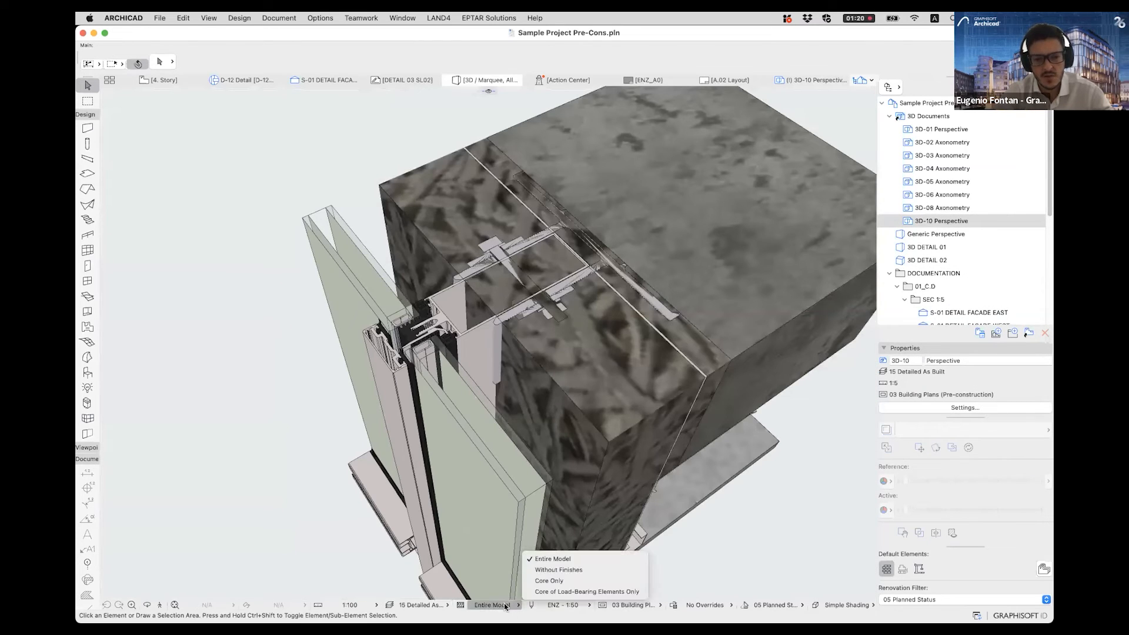
click(564, 569)
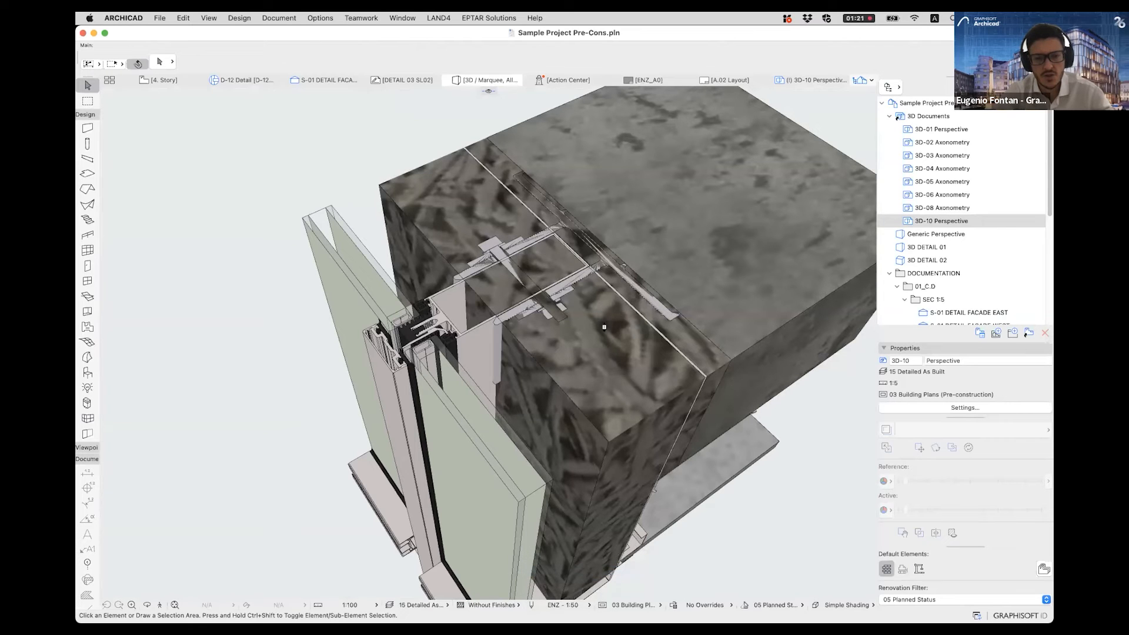
mouse_move(605, 325)
shift+middle_down()
mouse_move(575, 307)
mouse_move(584, 327)
shift+middle_up()
scroll(587, 331, up, 8)
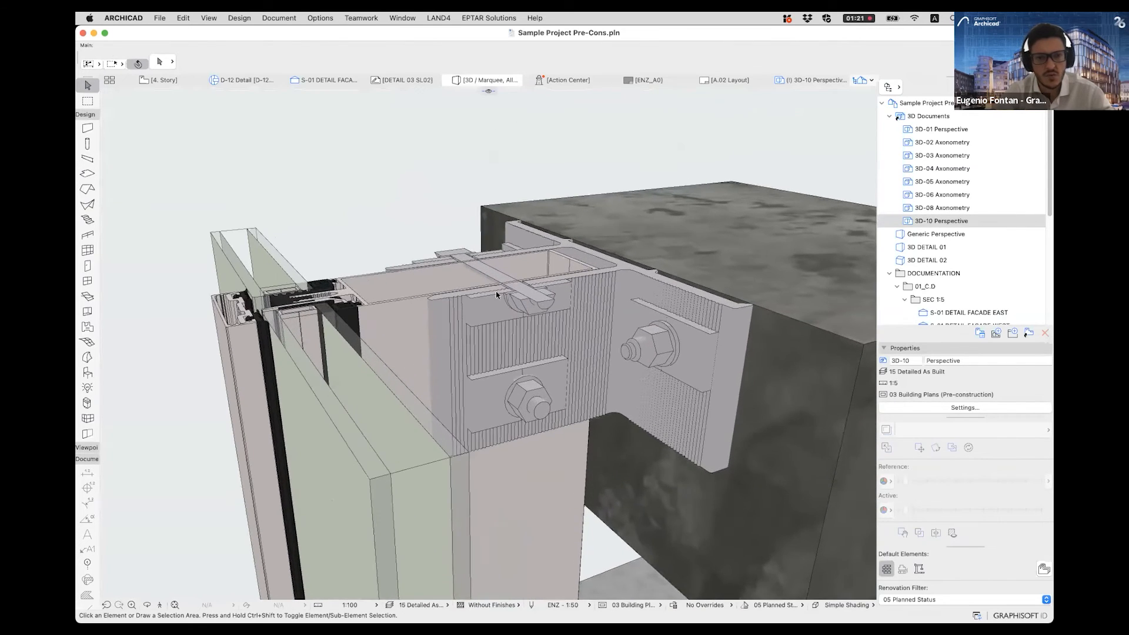
- Examine the bracket's serrated plates, bolts and mullion connection from several angles, and select the slab fixing
scroll(403, 220, up, 4)
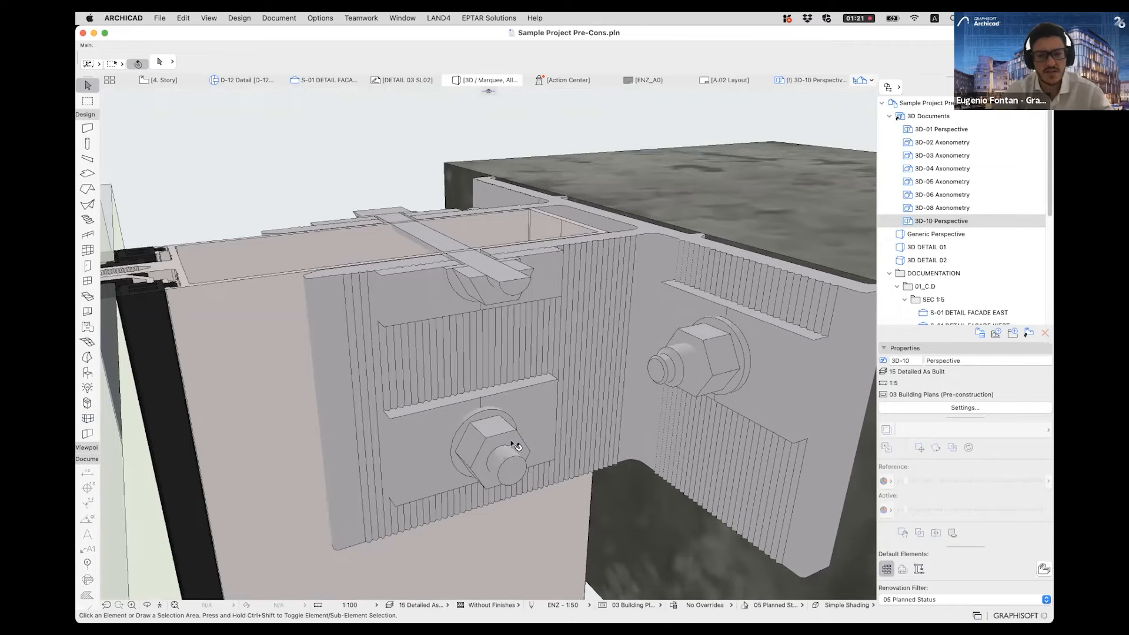
shift+middle_drag(457, 336, 1005, 115)
scroll(494, 348, down, 5)
click(572, 341)
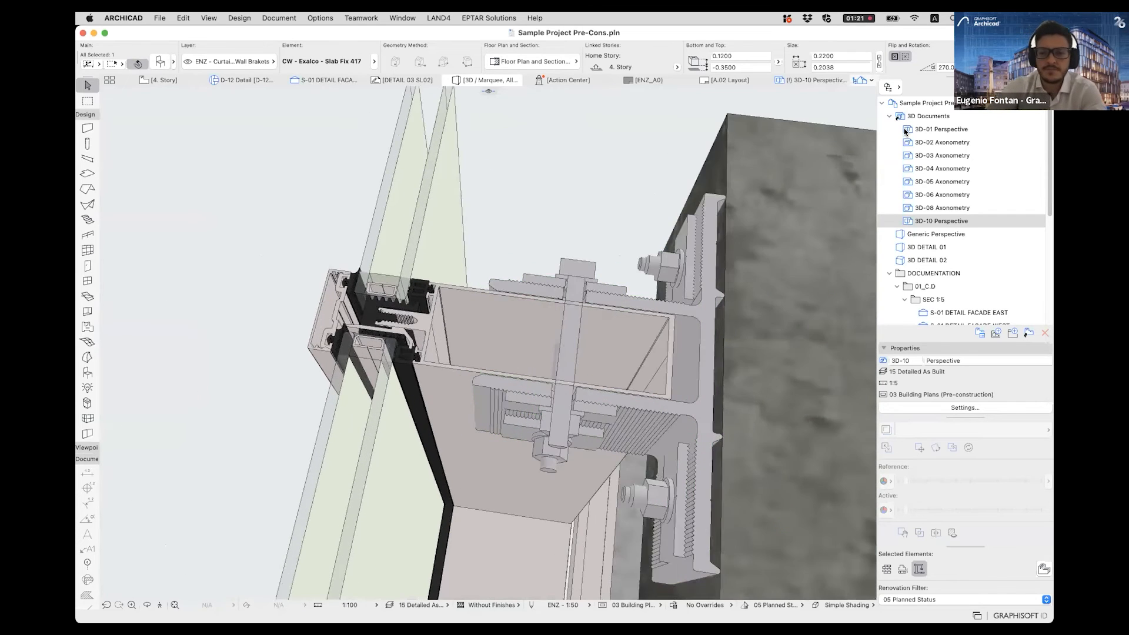
- Open the A.01 Layout and inspect the placed D-12 Detail drawing beside the floor plan
click(905, 132)
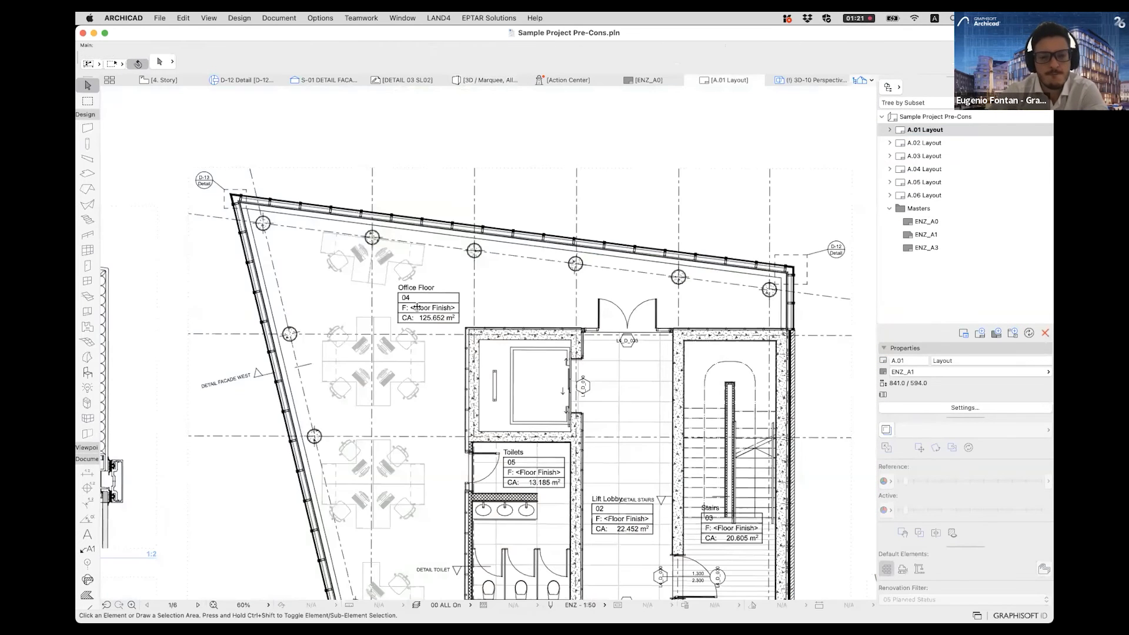
scroll(561, 299, down, 6)
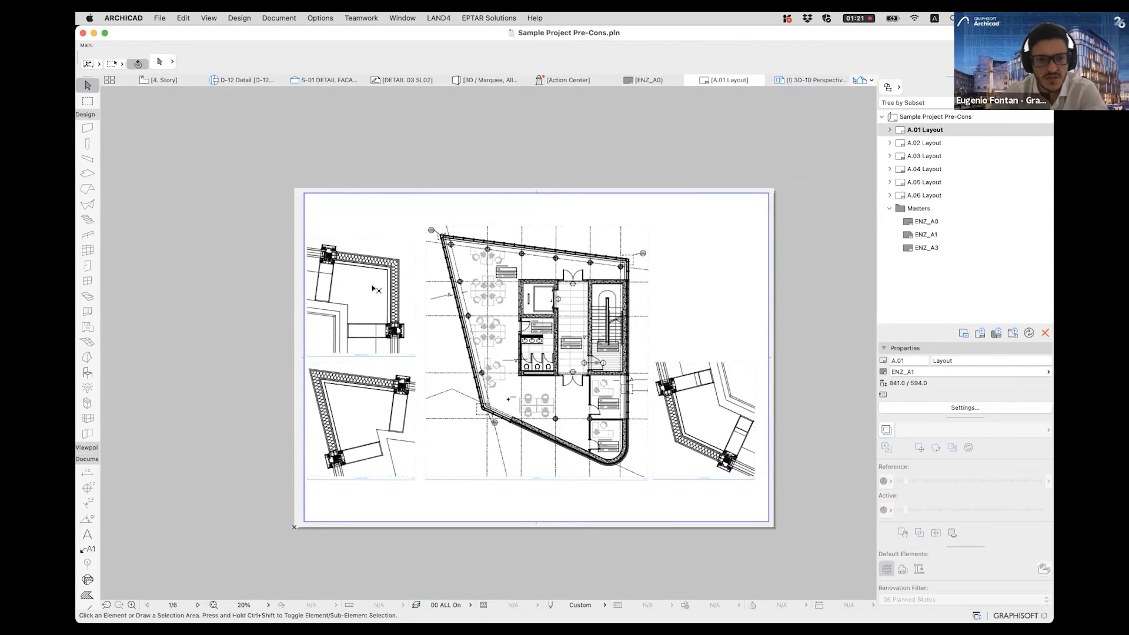
scroll(351, 260, up, 4)
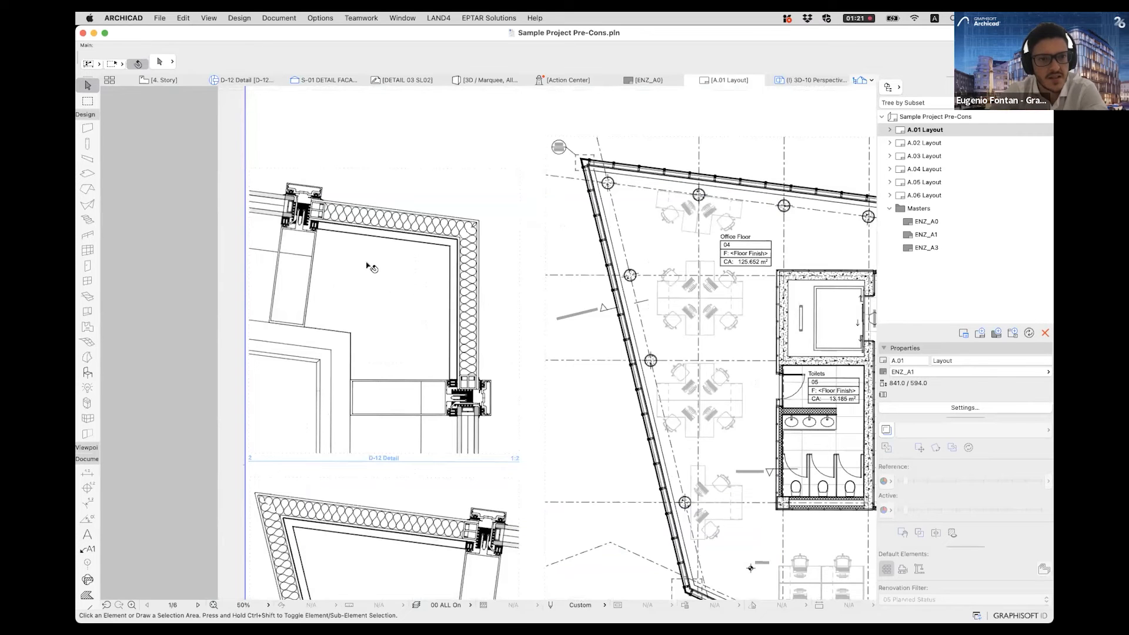
scroll(407, 188, up, 1)
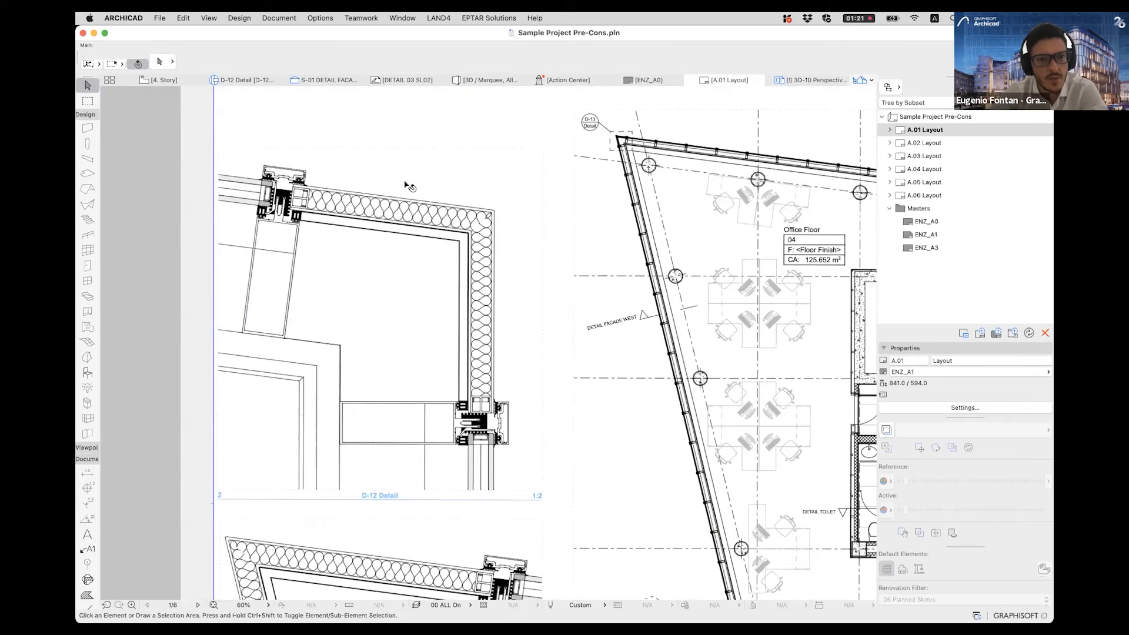
click(410, 187)
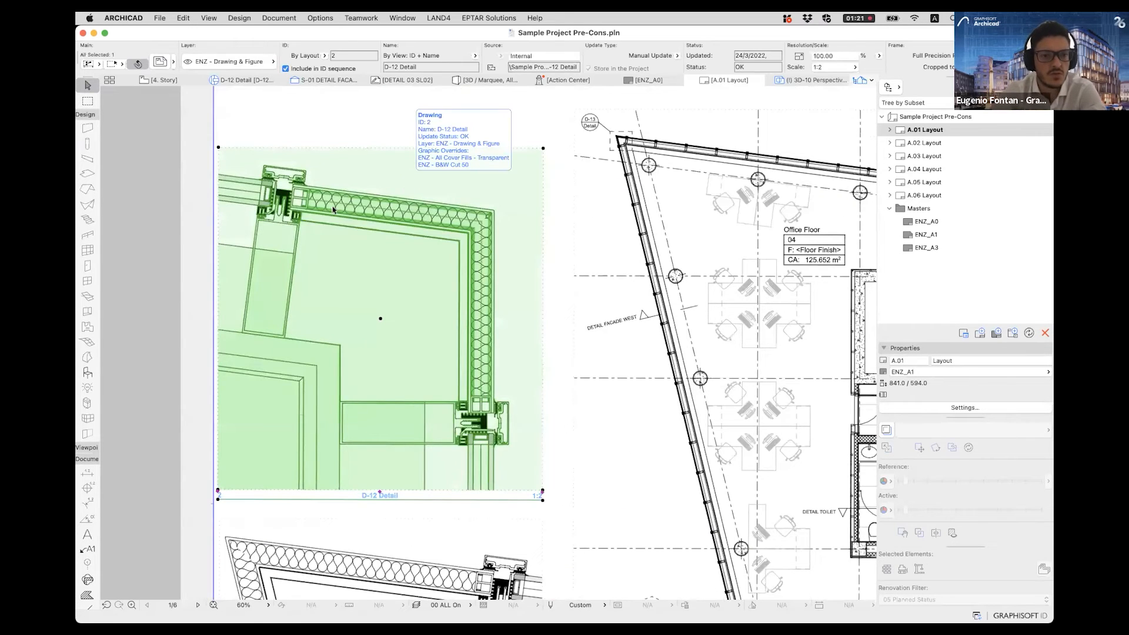
key(Escape)
scroll(457, 446, down, 3)
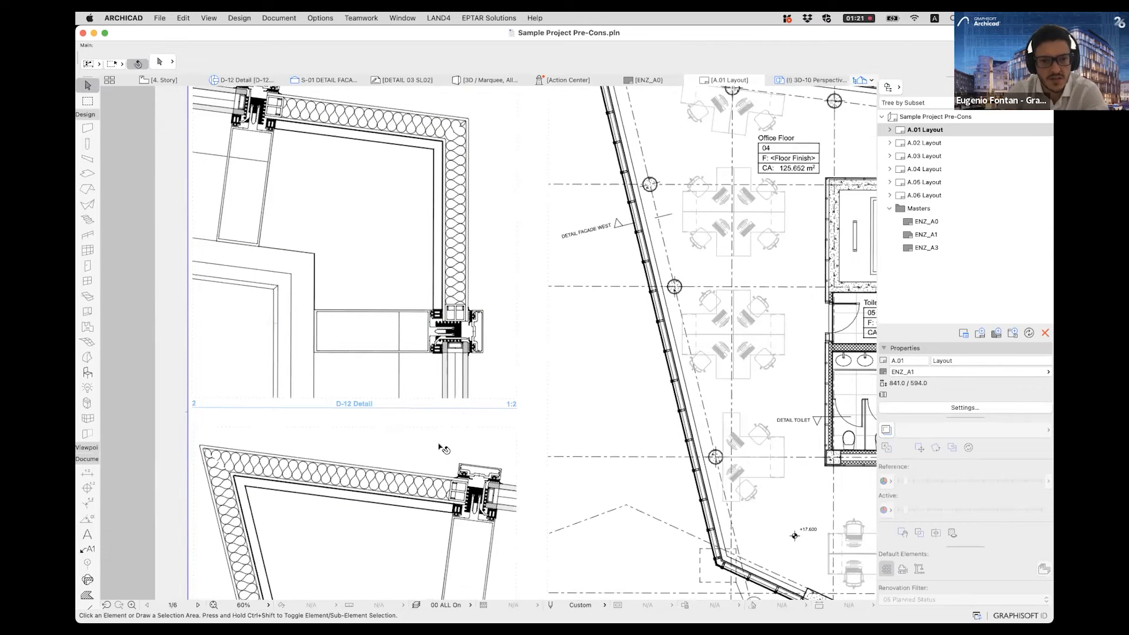
- Open the source view of the corner detail drawing placed below D-12 Detail on the layout
click(439, 445)
right_click(433, 449)
click(477, 488)
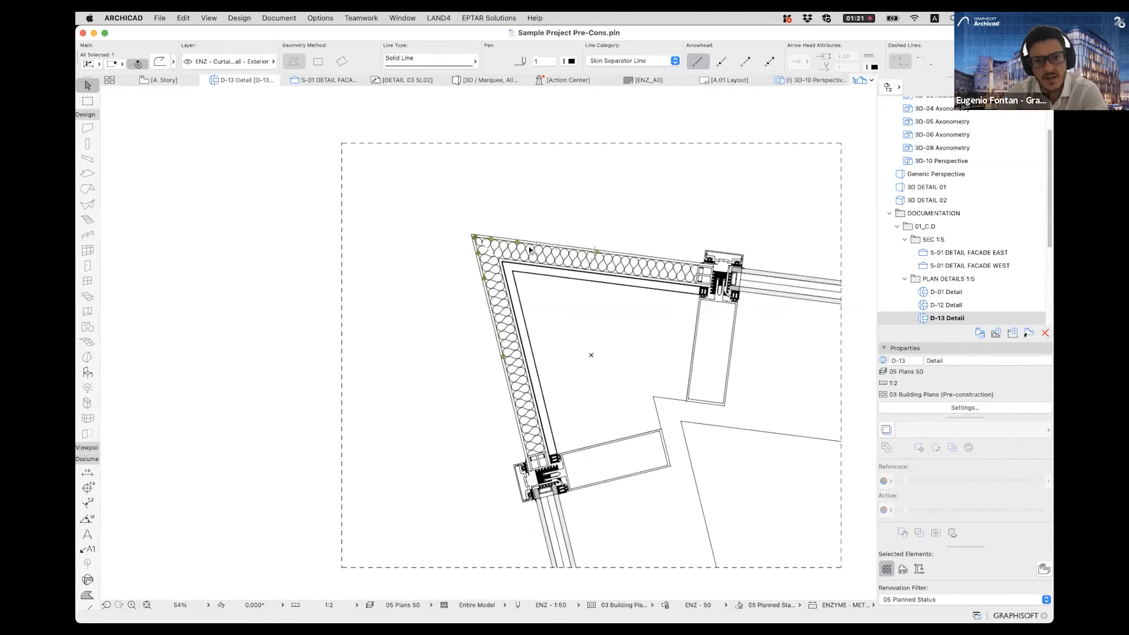
- Select the linework of the insulated corner and upper mullion in the D-13 Detail, and clear the selection
scroll(719, 263, up, 3)
middle_drag(779, 246, 687, 259)
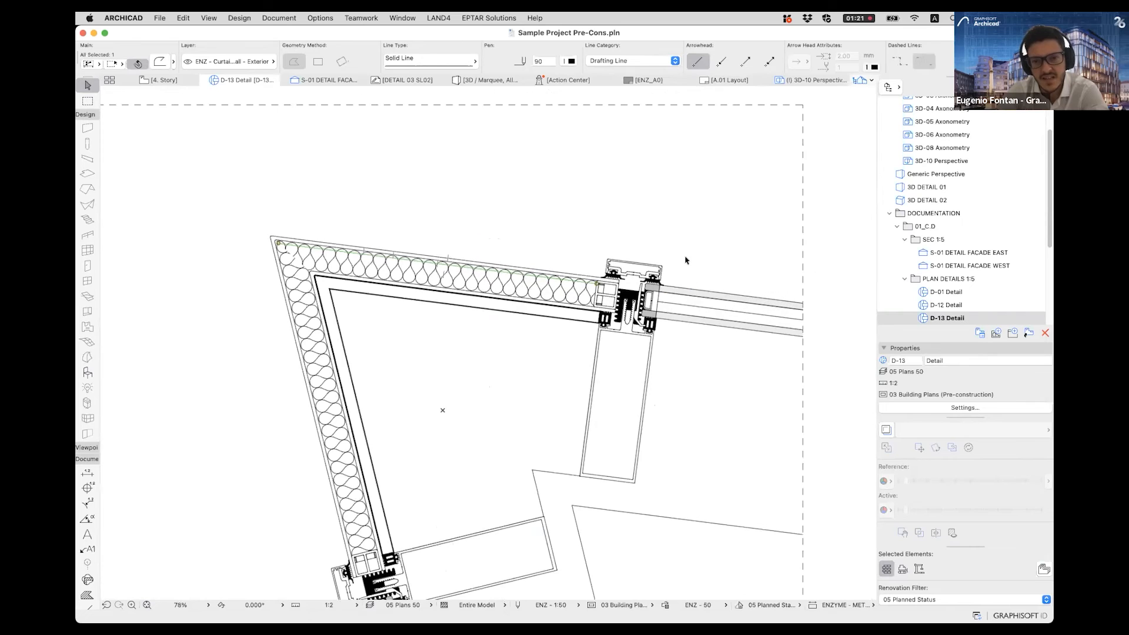
click(686, 258)
drag(728, 368, 507, 218)
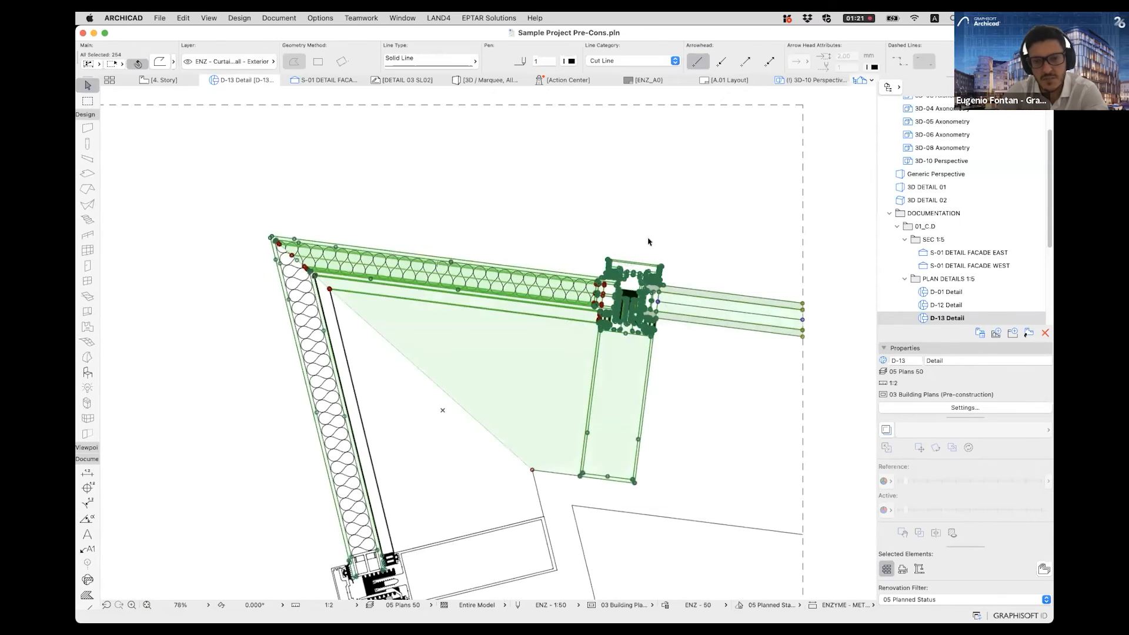
click(729, 242)
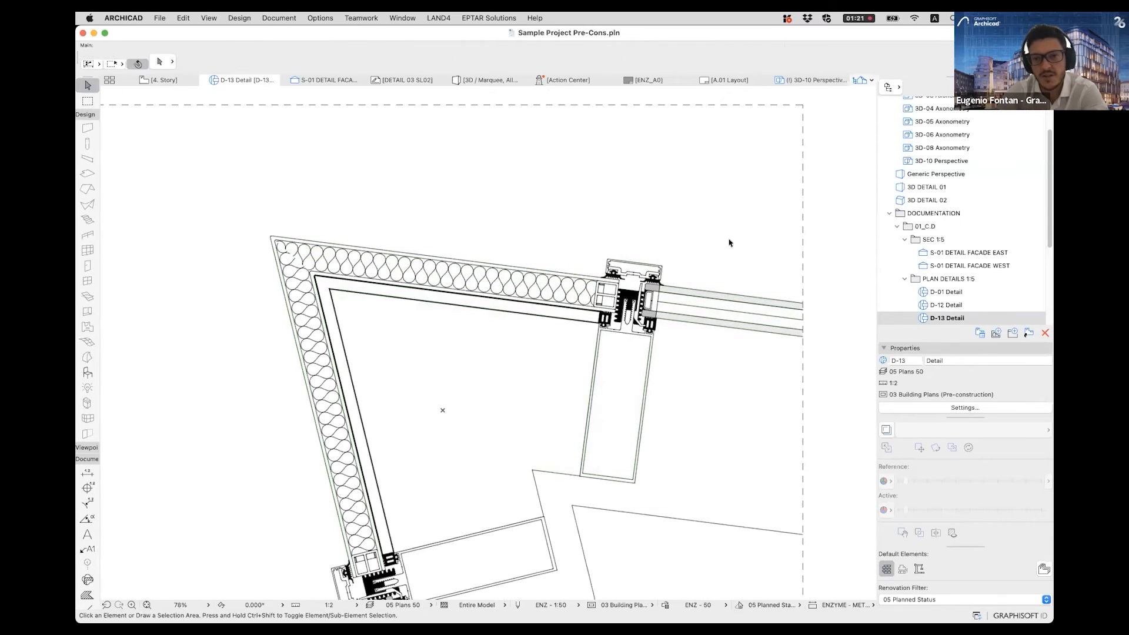
- Open the D-13 Detail's floor plan source view and look at its marker at the sharp facade corner
right_click(950, 319)
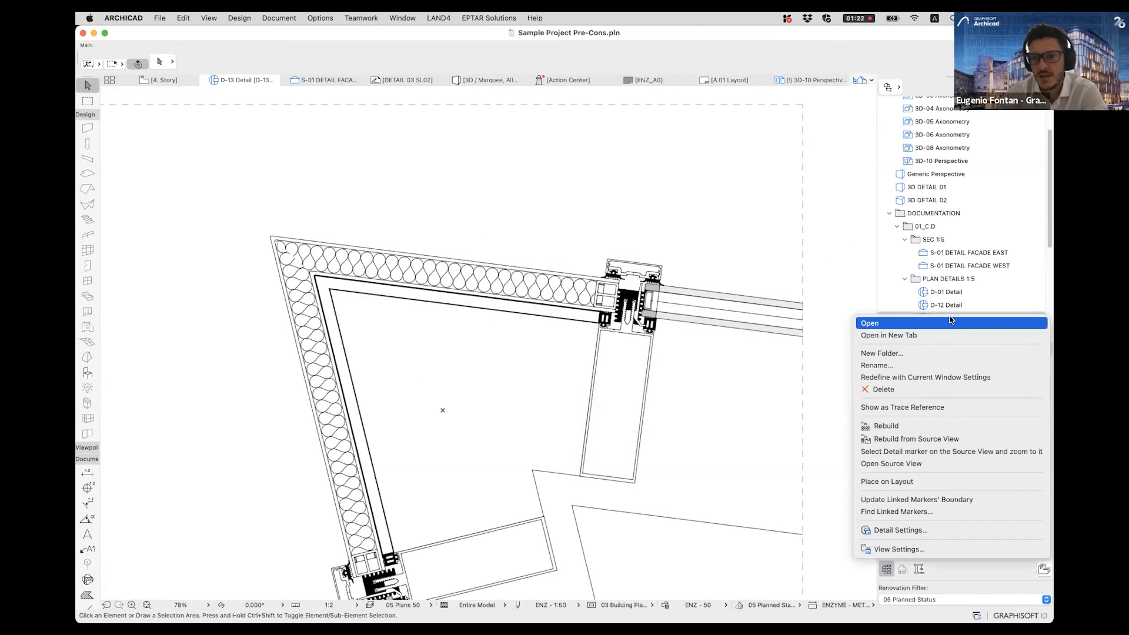
click(920, 463)
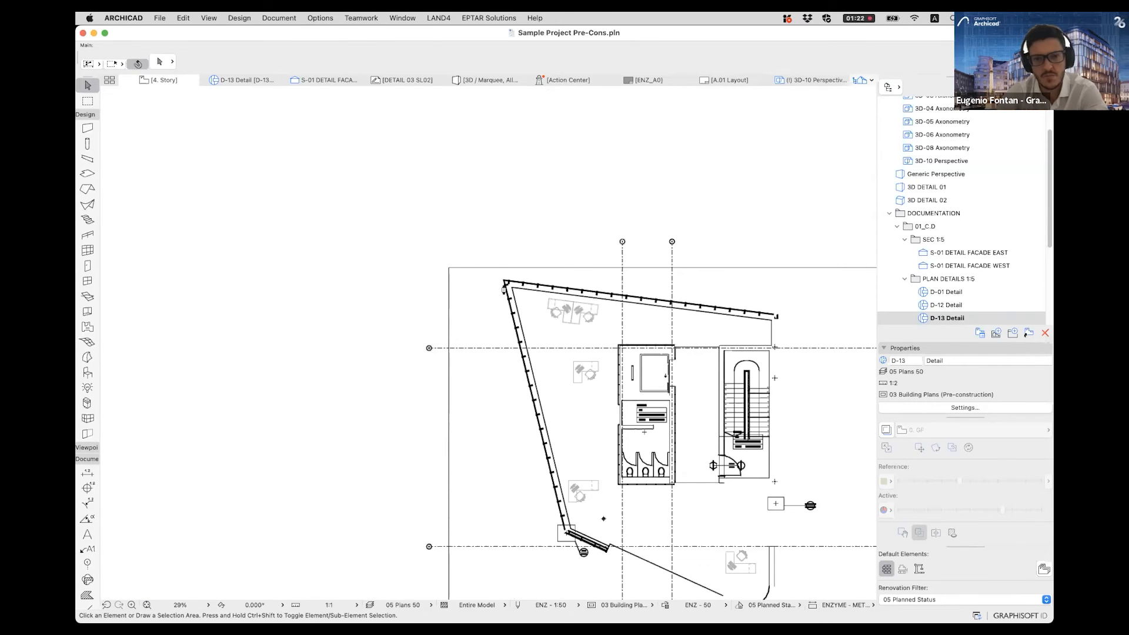
scroll(507, 284, up, 10)
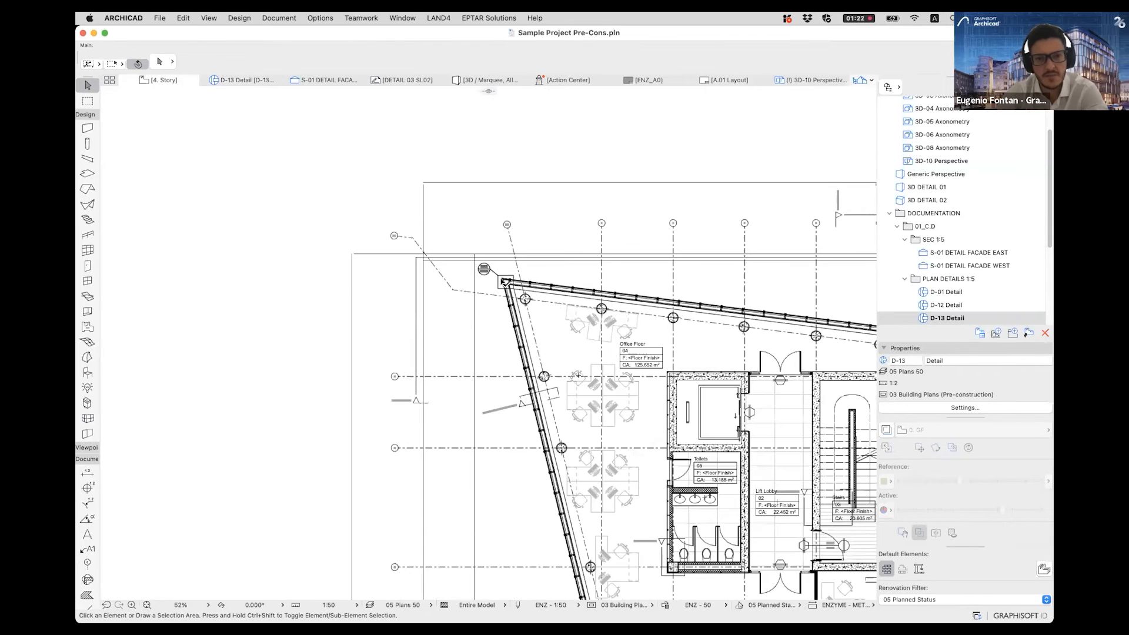
- Turn off the true line weight display for the floor plan at the sharp facade corner
scroll(531, 285, up, 6)
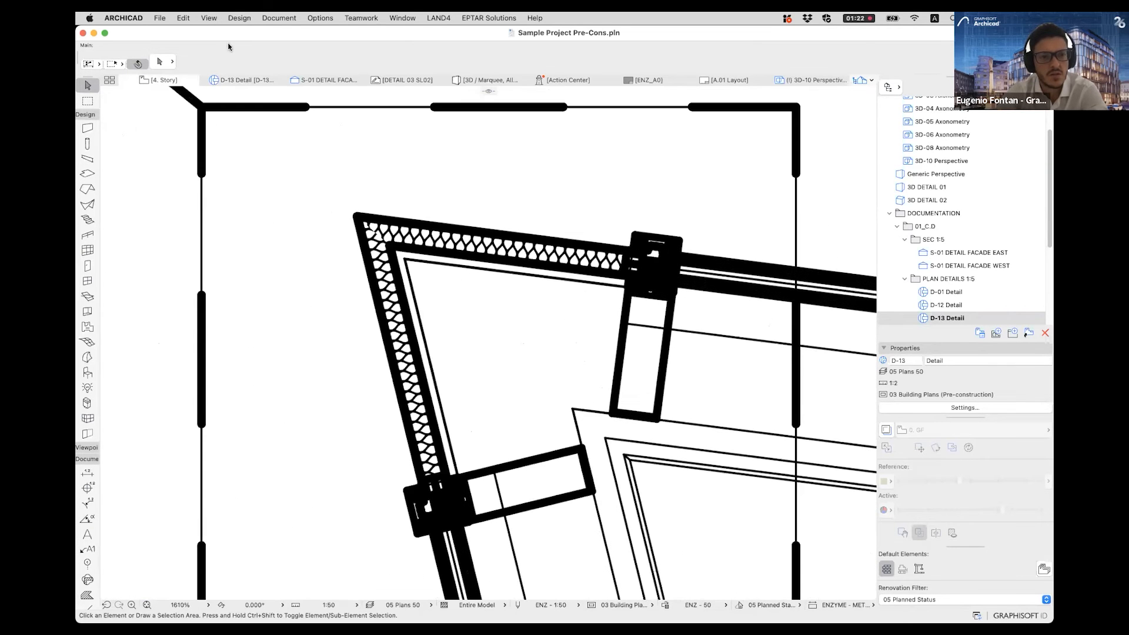
click(209, 18)
mouse_move(253, 35)
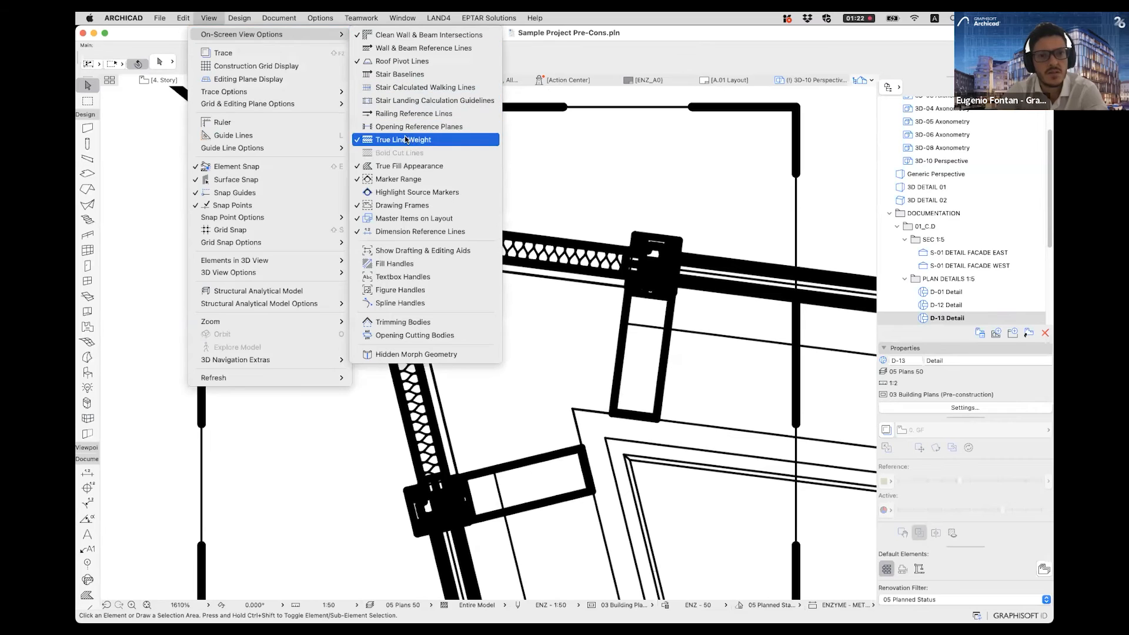
click(410, 140)
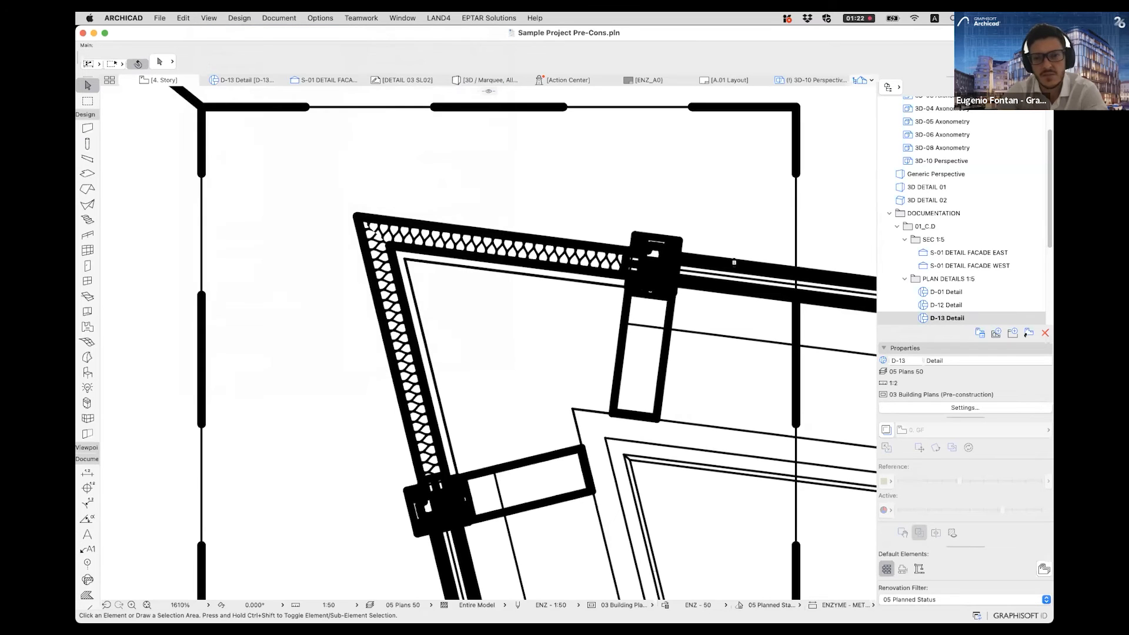
- Select the two insulated corner profiles one after the other, and select the corner mullion column that joins them
click(393, 241)
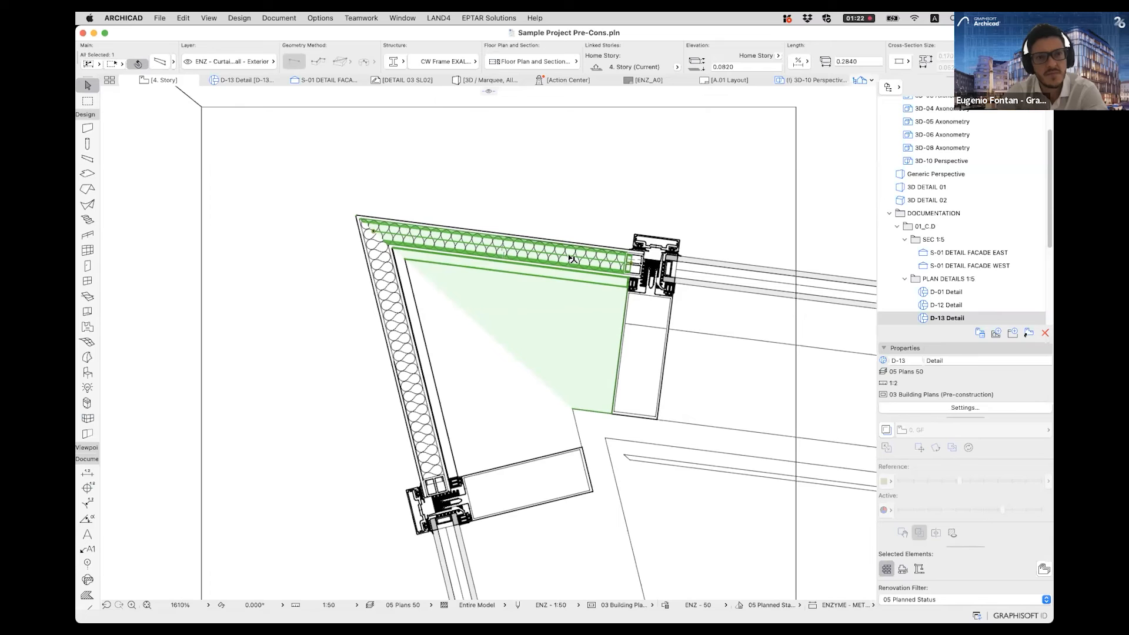
click(400, 320)
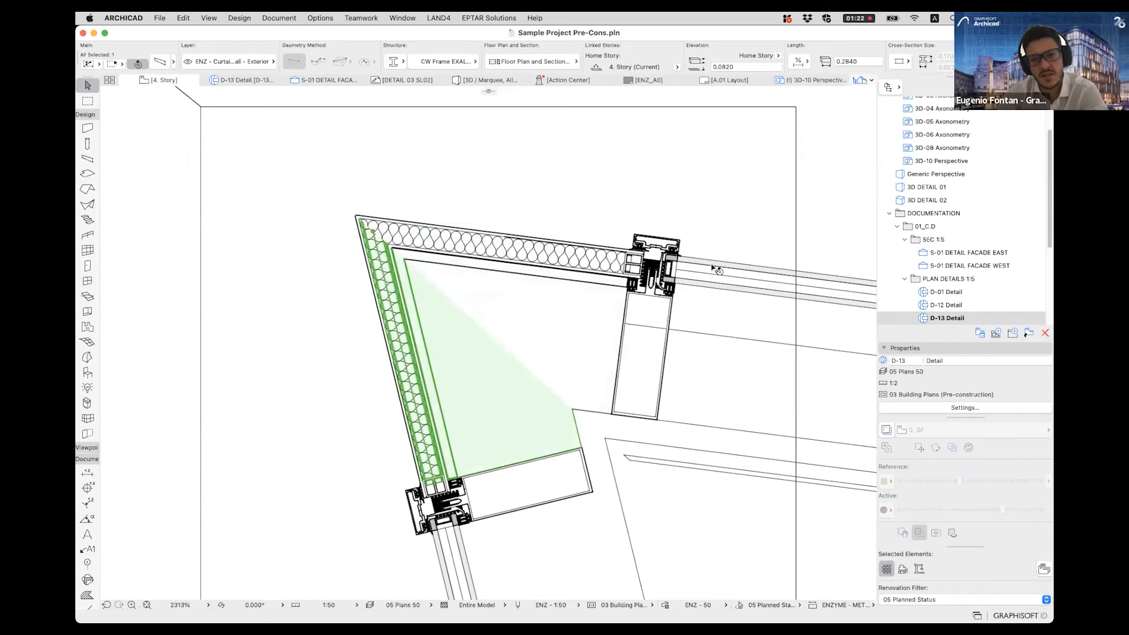
scroll(658, 271, up, 10)
click(569, 311)
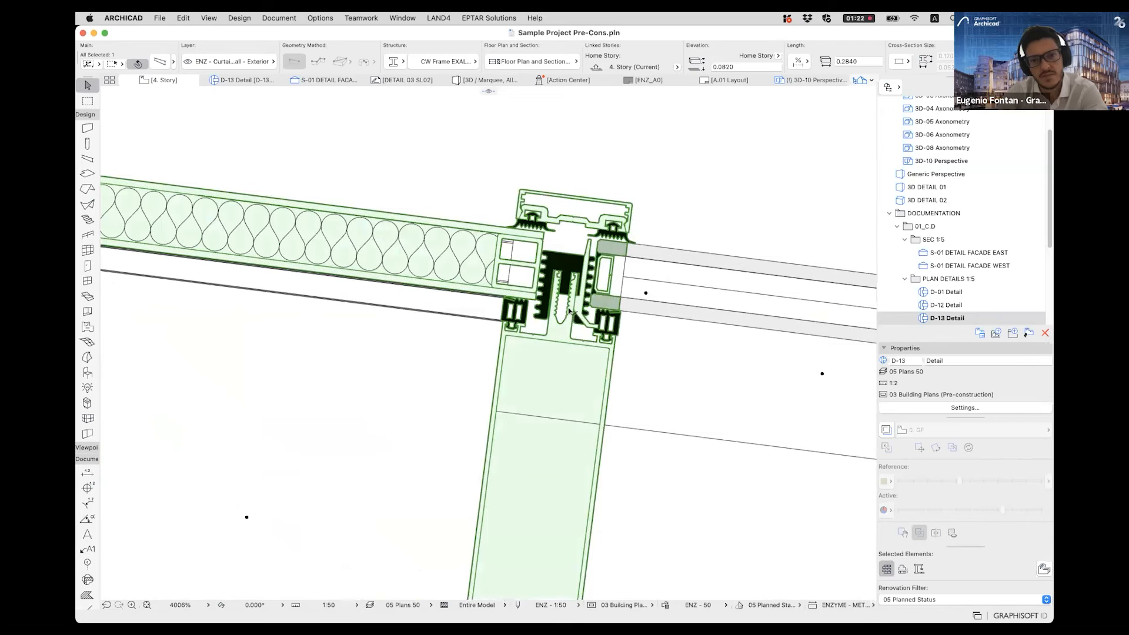
click(537, 275)
scroll(537, 276, down, 12)
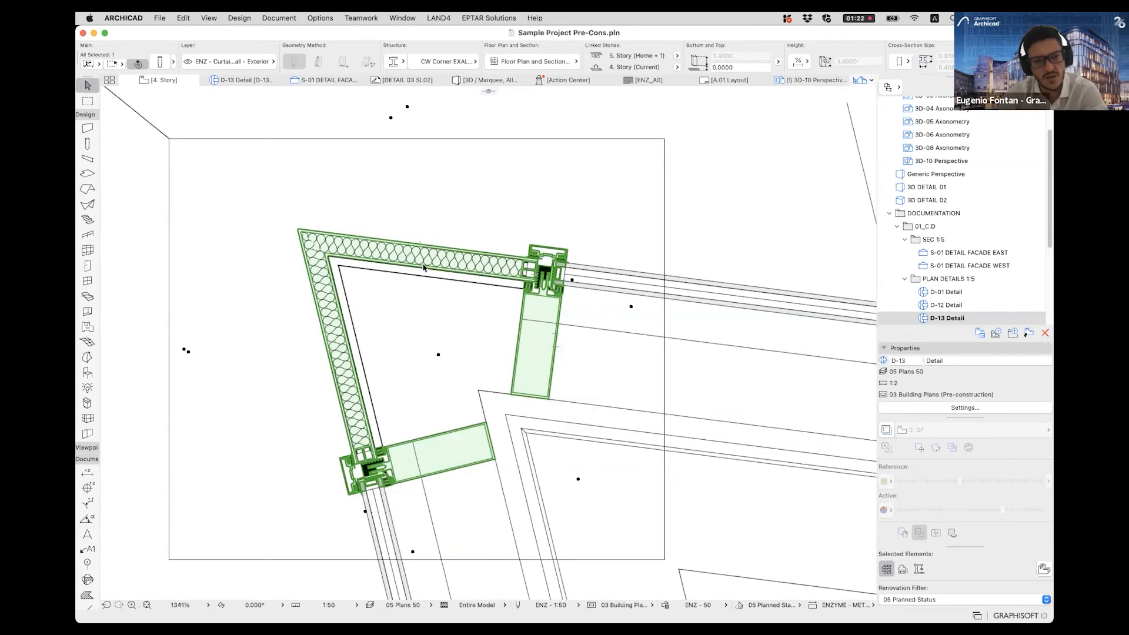
- Clear the selection and select the curtain wall at the next mullion along the upper facade on the floor plan
middle_drag(555, 273, 439, 271)
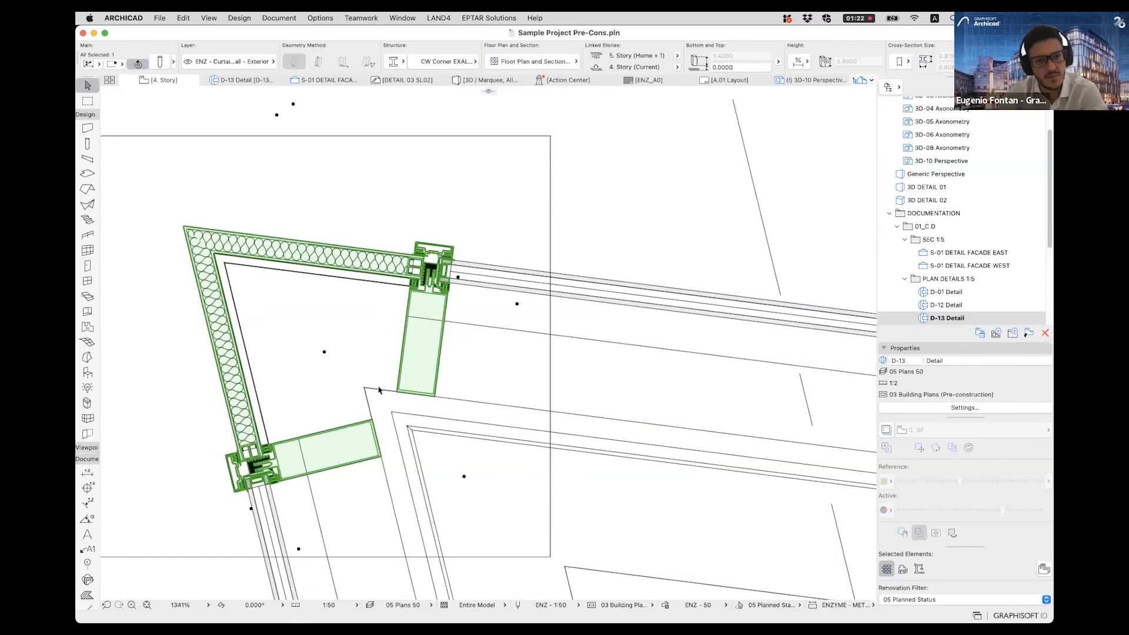
middle_drag(506, 270, 389, 283)
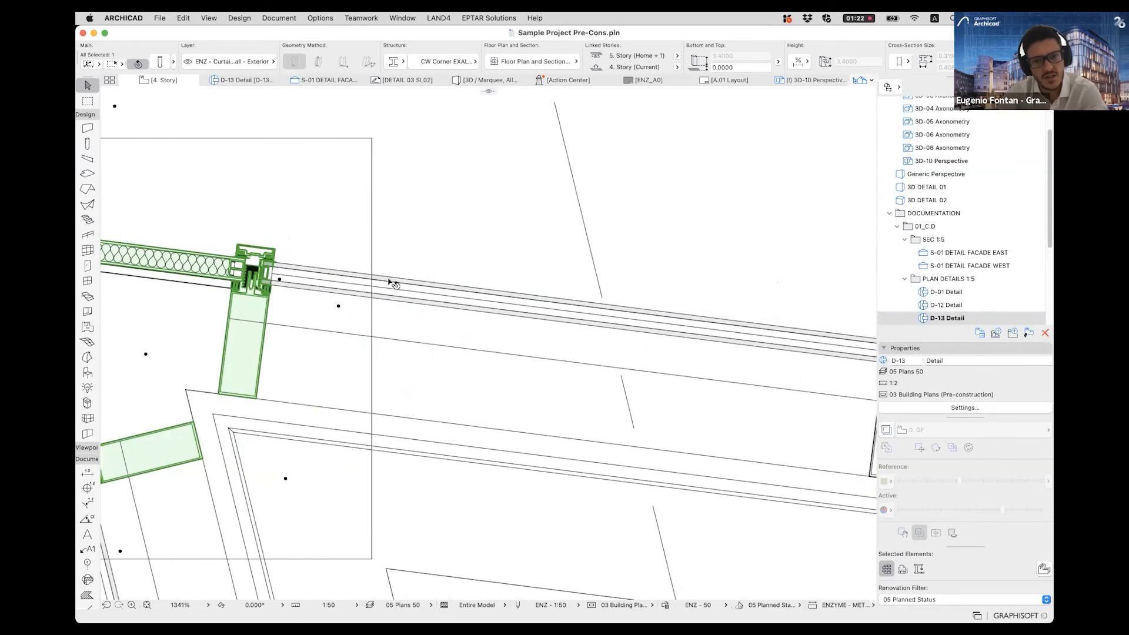
scroll(479, 336, down, 5)
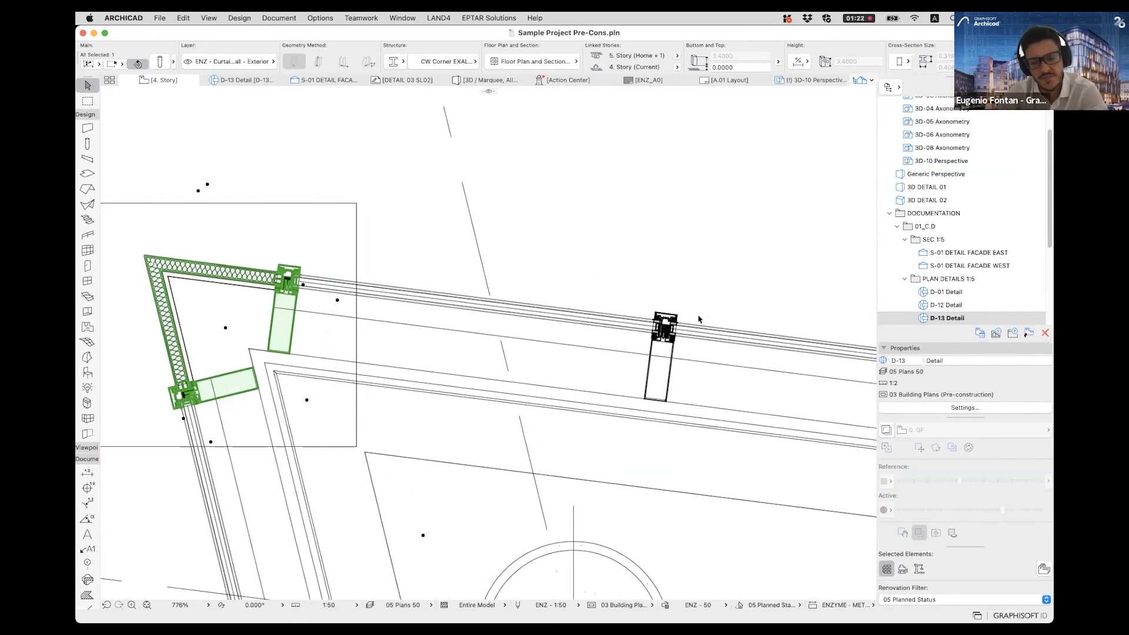
scroll(694, 332, up, 12)
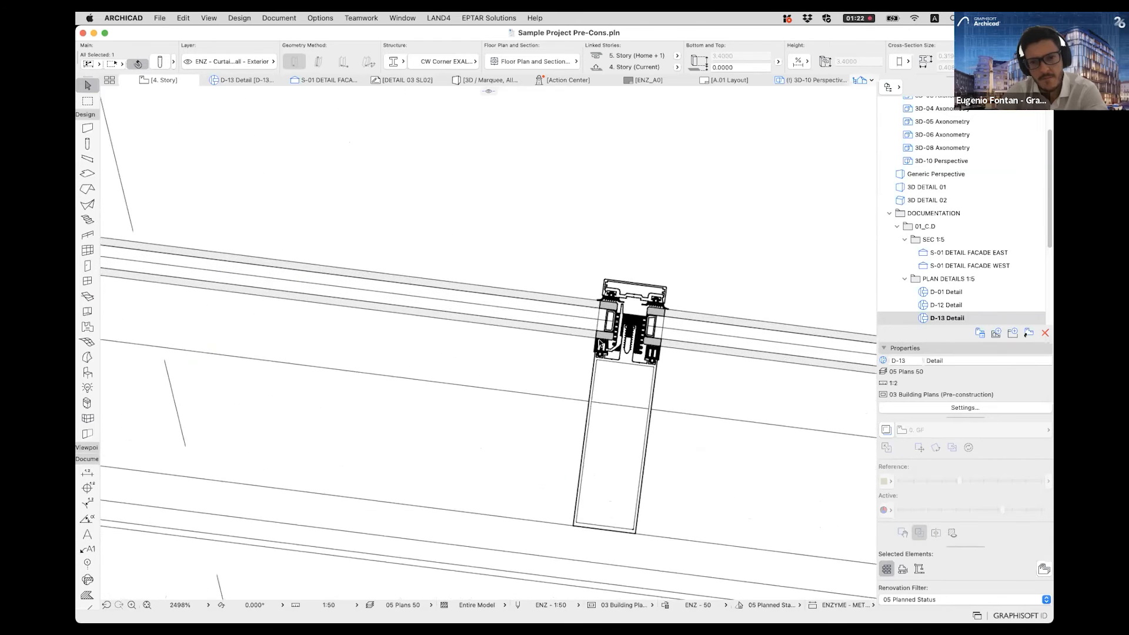
key(Escape)
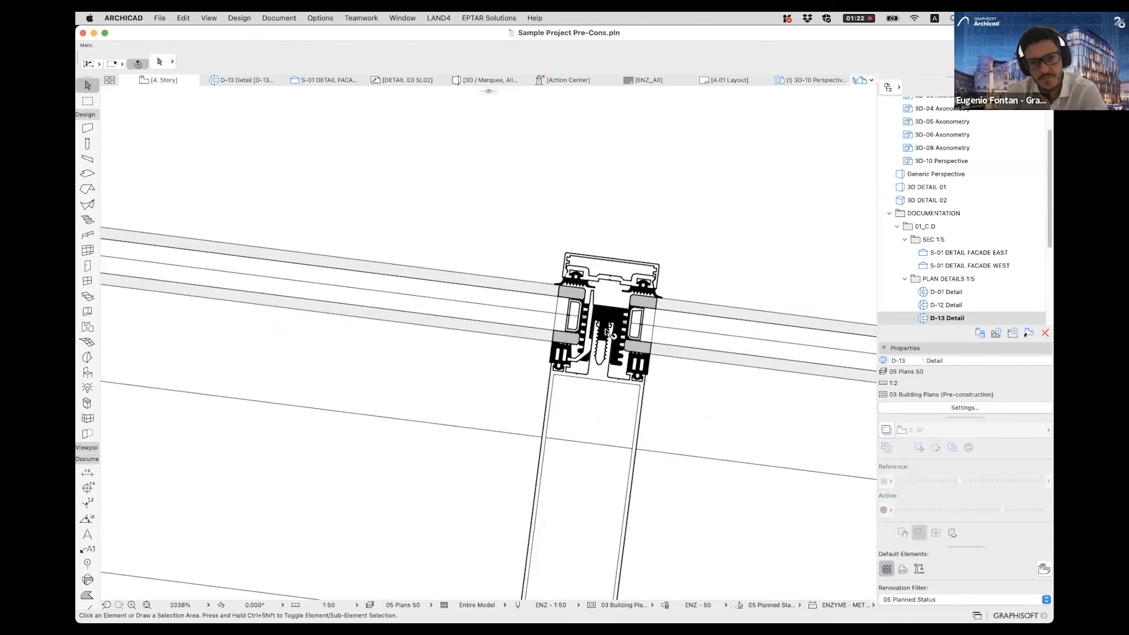
click(608, 332)
scroll(609, 332, down, 2)
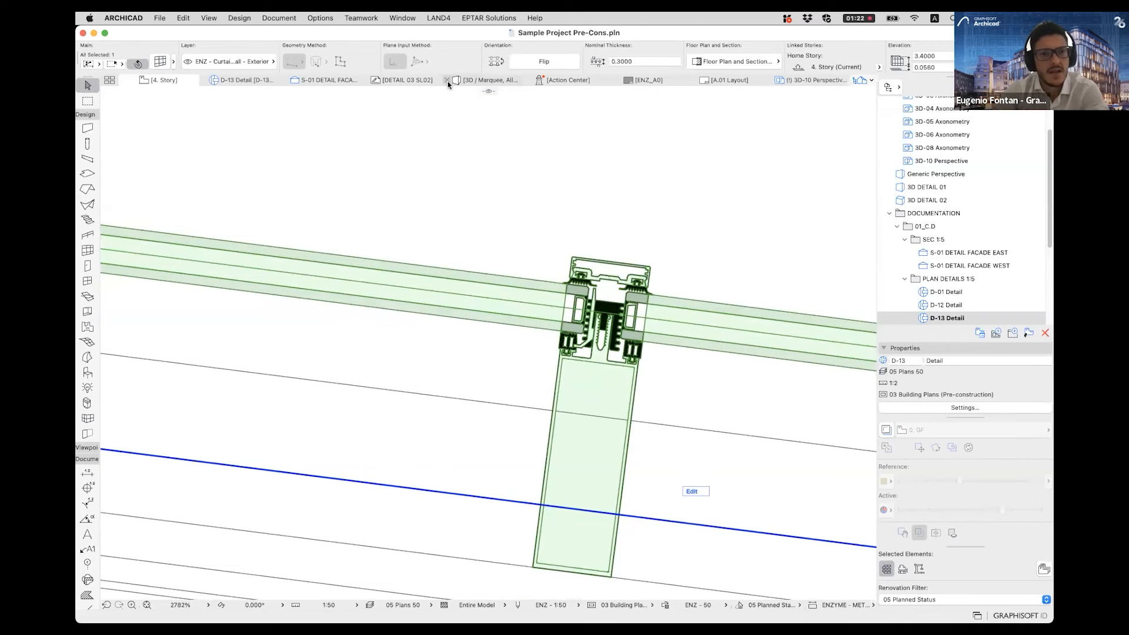
- Open the 3D-04 Axonometry document, and view the whole A.03 Layout from the layout book
scroll(932, 160, up, 3)
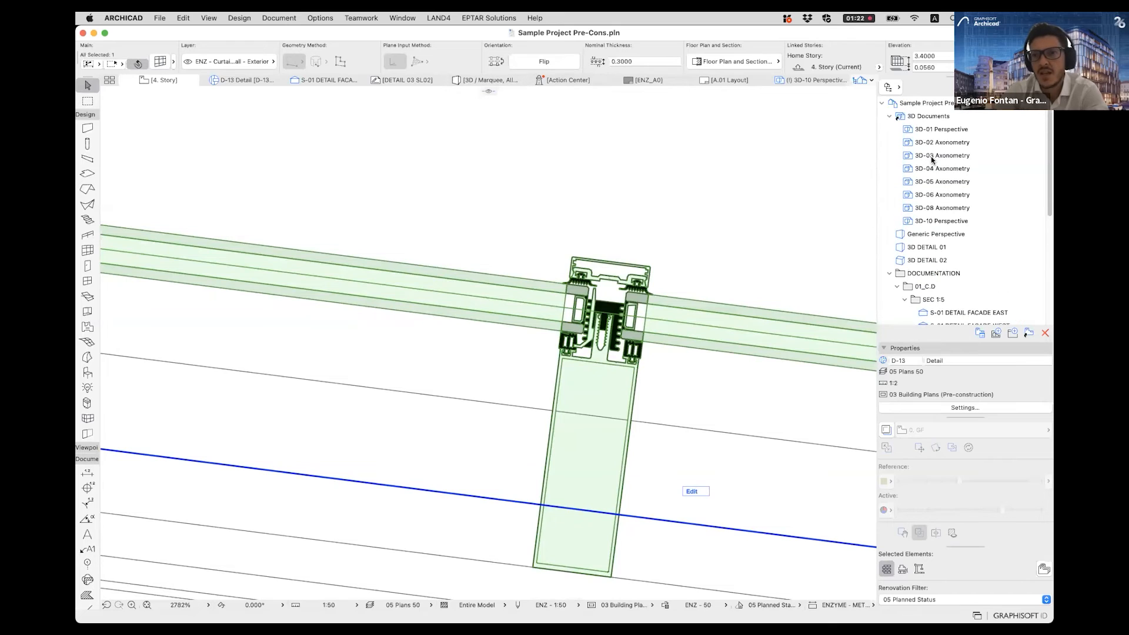
double_click(939, 169)
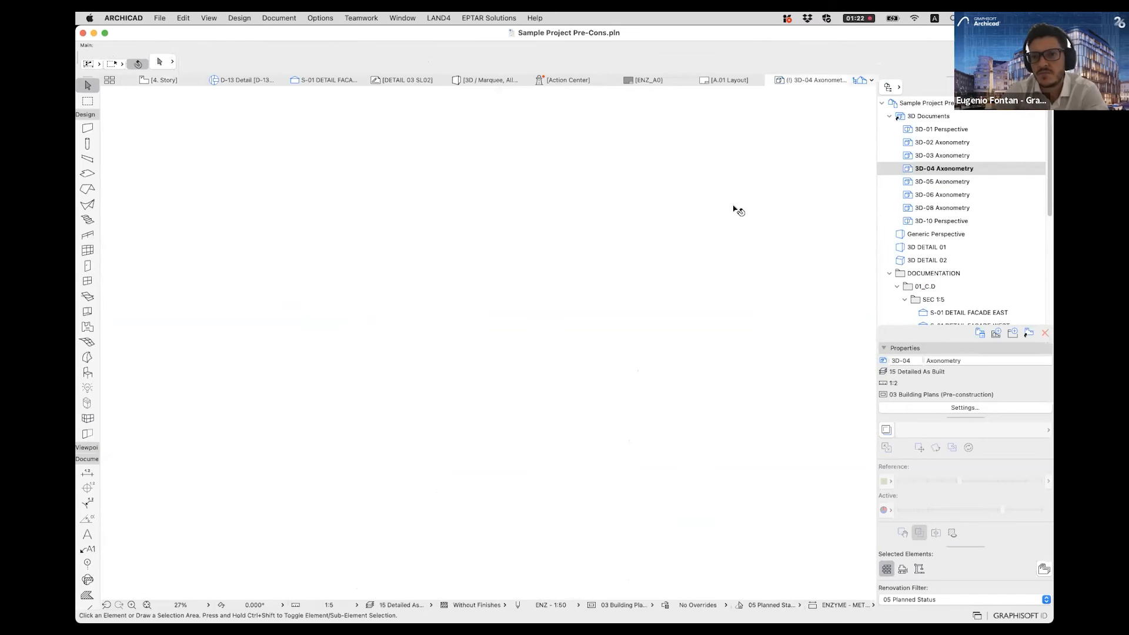
click(1016, 87)
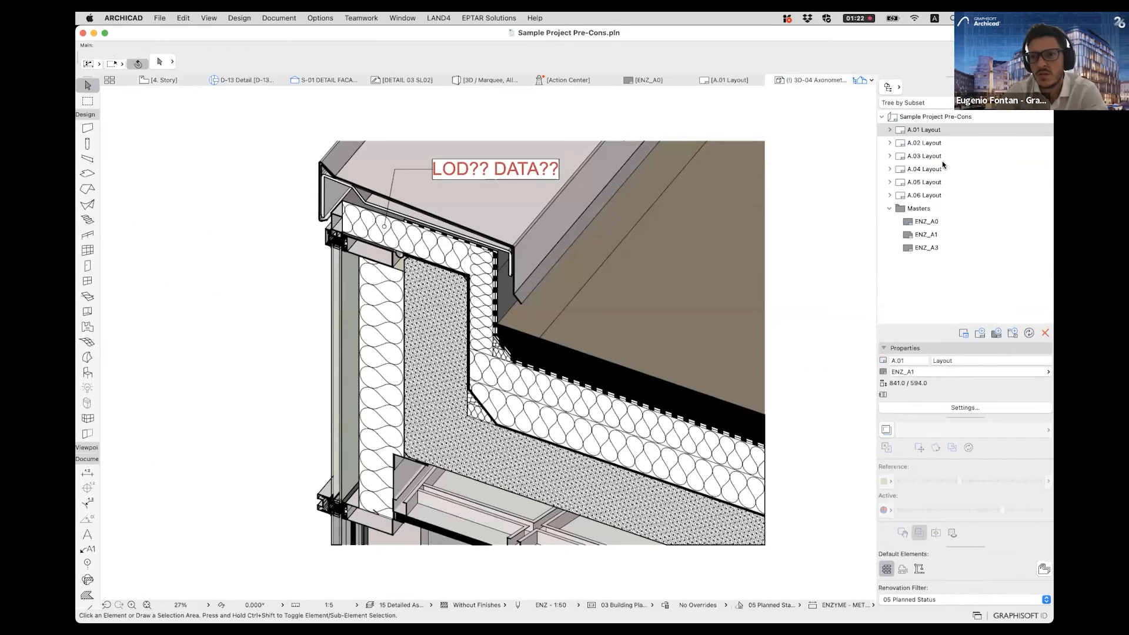
click(934, 160)
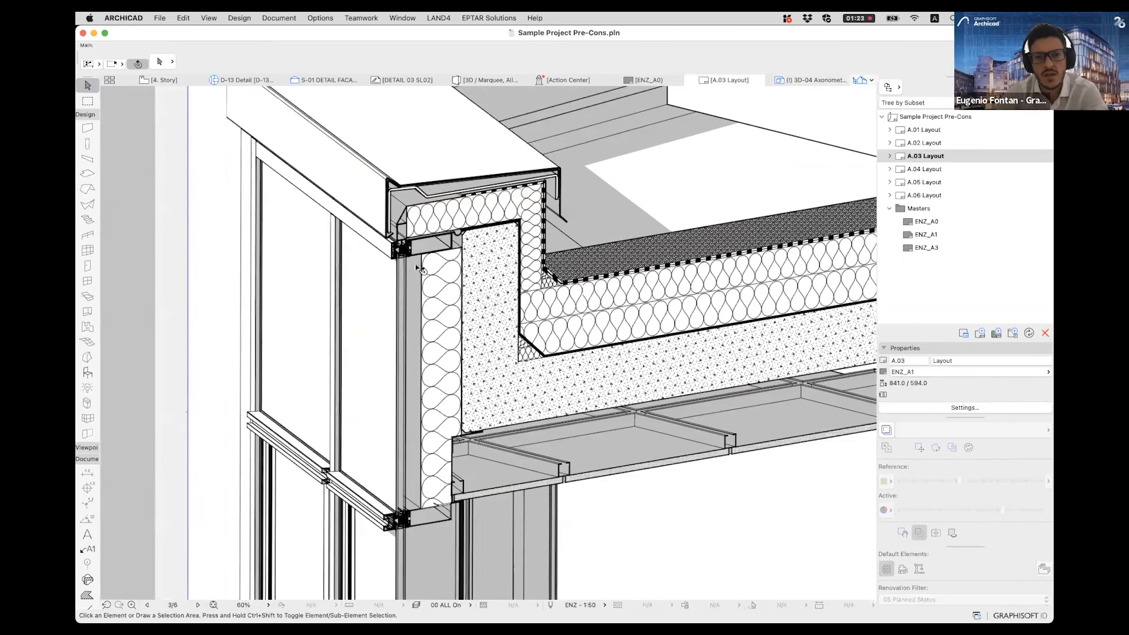
scroll(459, 289, down, 5)
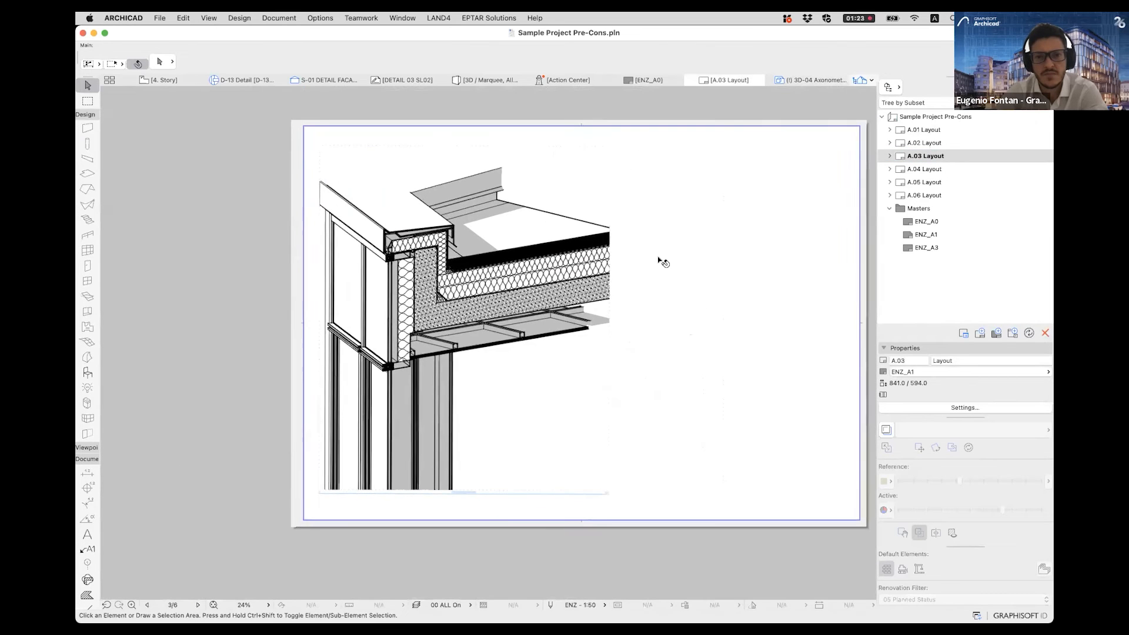
- Open the A.04 Layout and select the 3D-04 Axonometry drawing placed on it, dismissing its command list
click(960, 169)
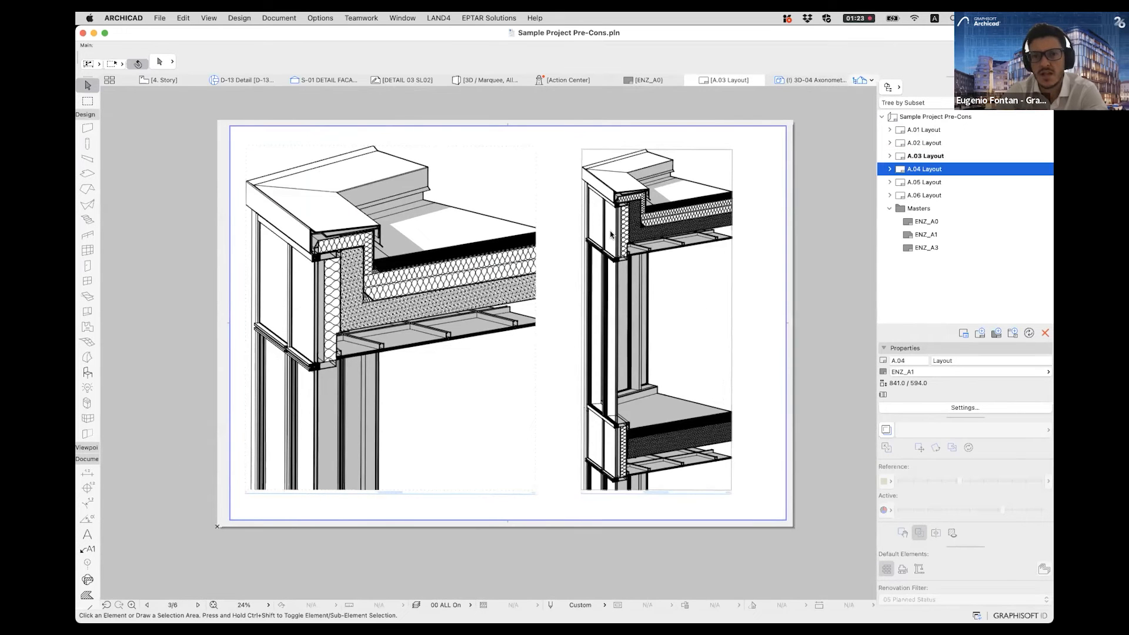
click(555, 278)
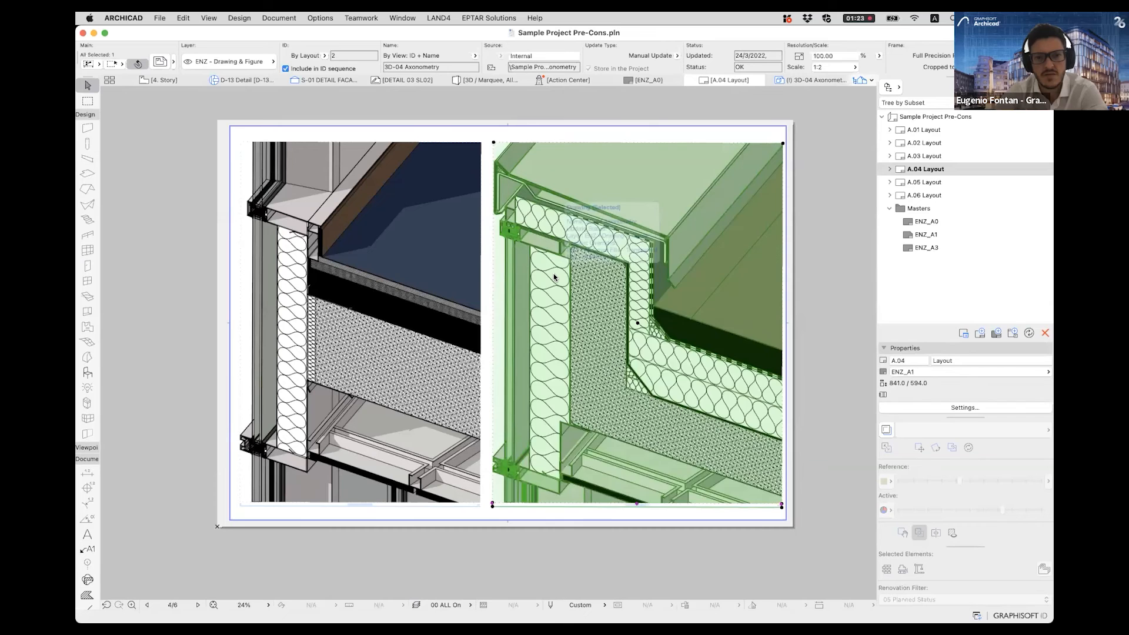
right_click(554, 277)
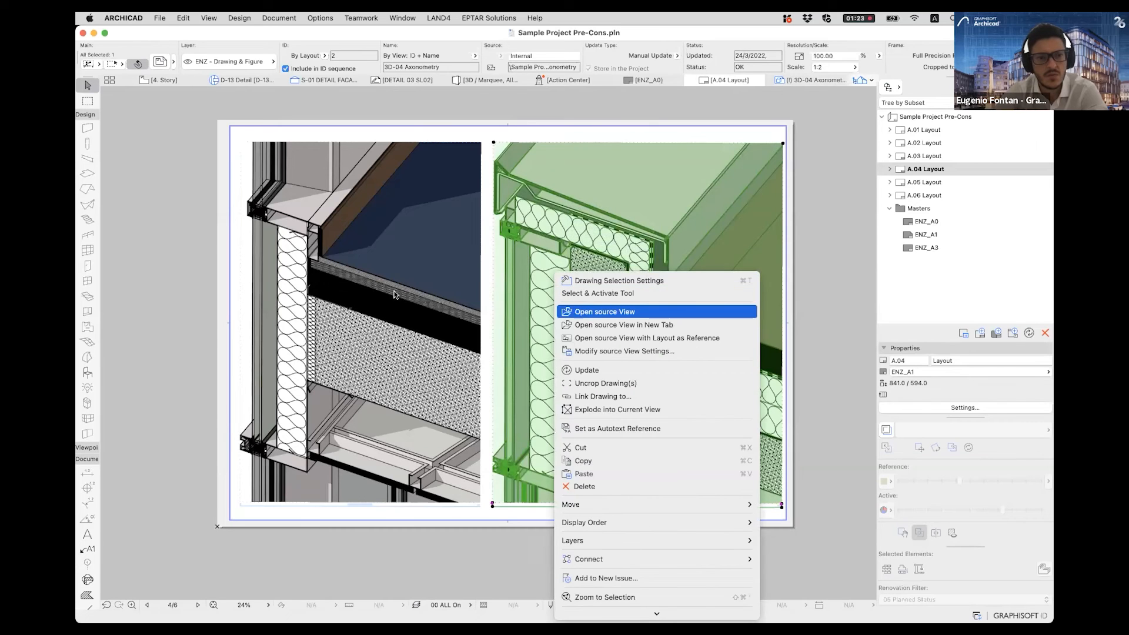
click(355, 284)
- Open the A.05 Layout and examine the mullion axonometry placed at the bottom of the sheet
click(921, 184)
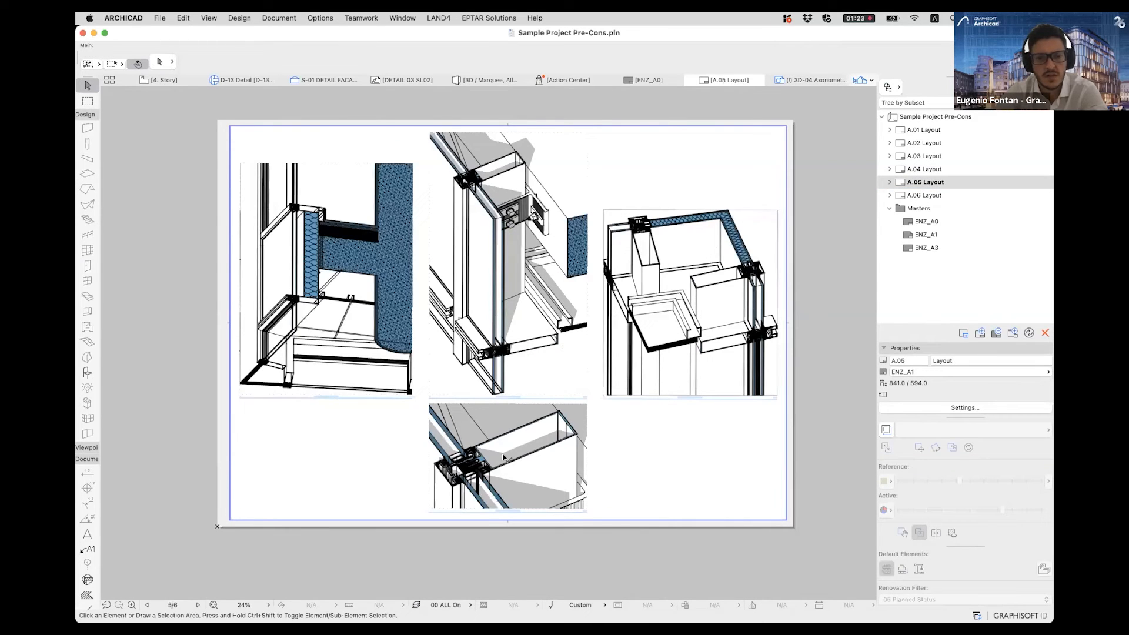
scroll(500, 478, up, 5)
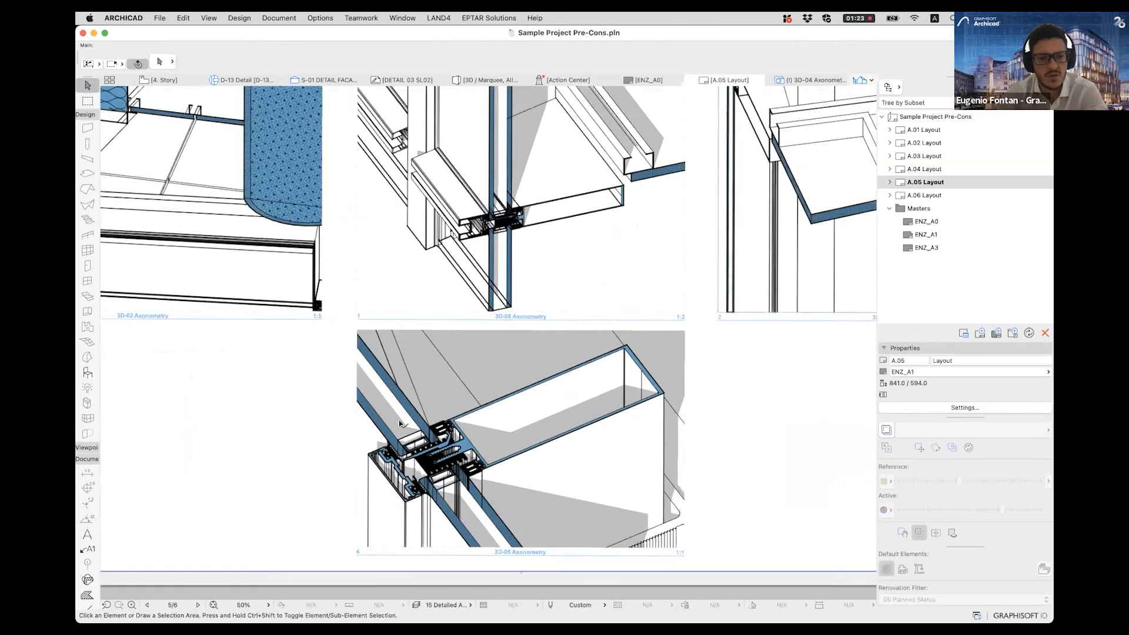
scroll(471, 387, up, 3)
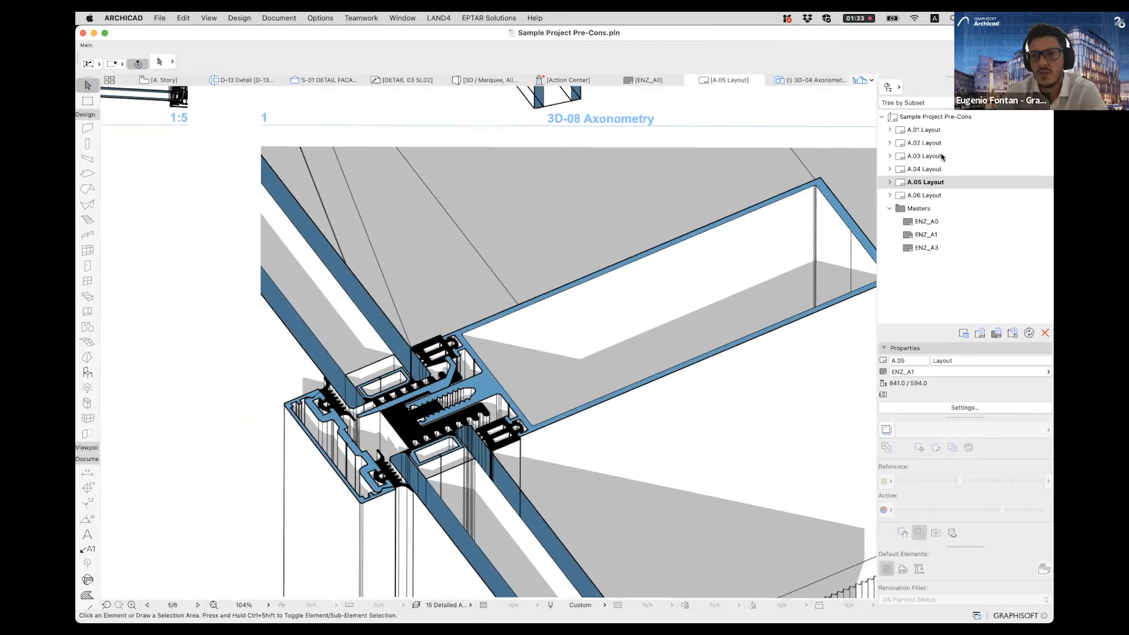
- Return to the A.03 Layout and open the source view of the 3D-03 Axonometry drawing
double_click(943, 157)
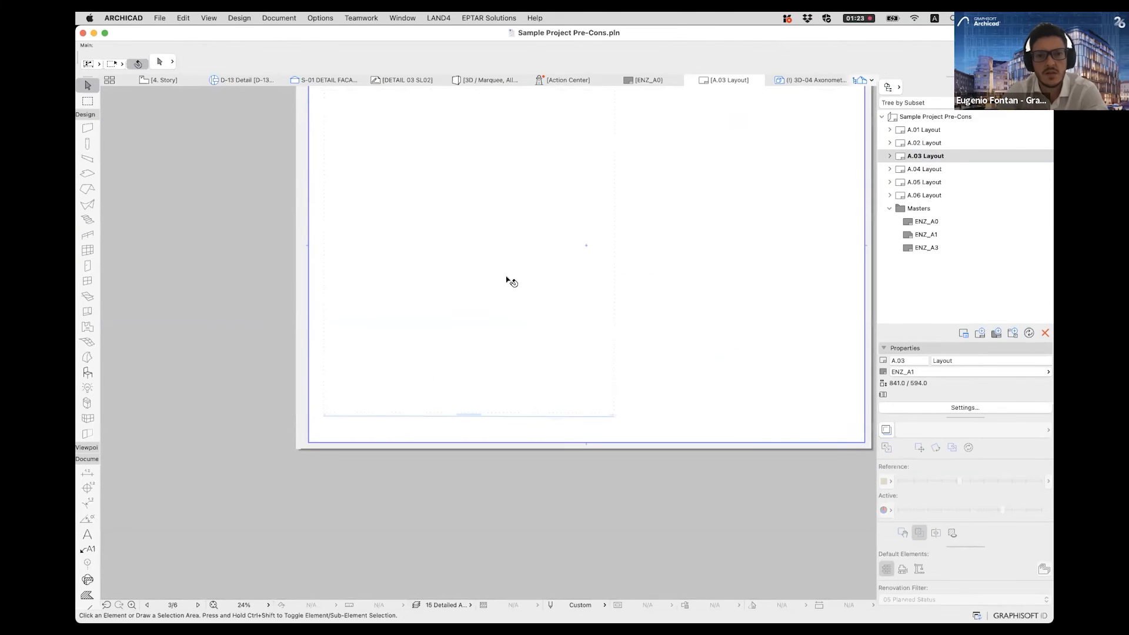
click(442, 191)
right_click(444, 191)
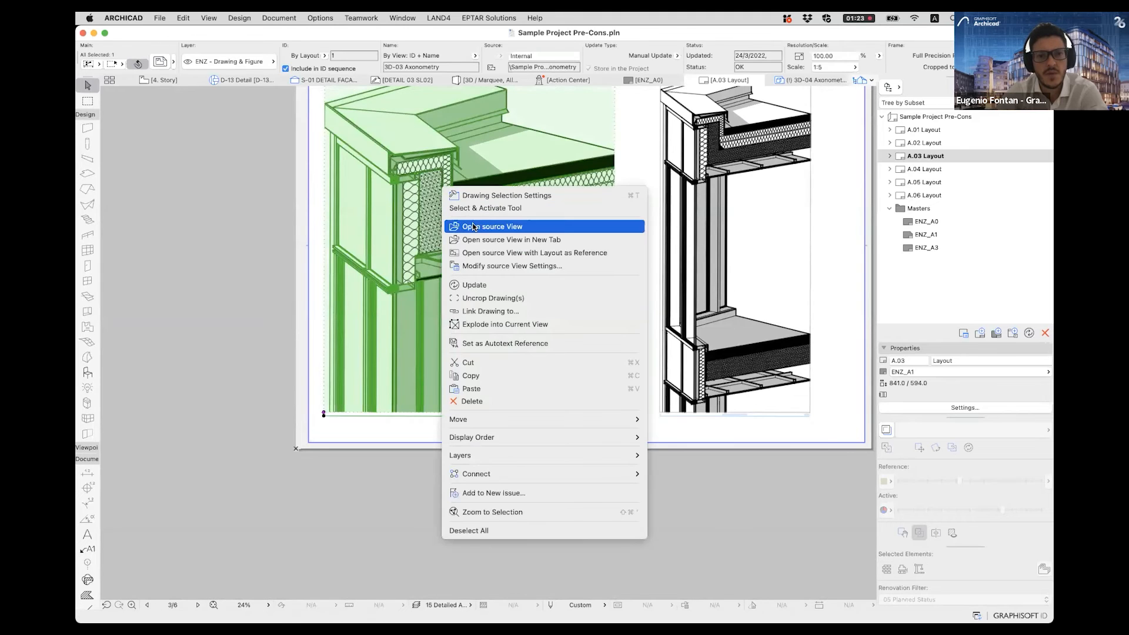
click(474, 287)
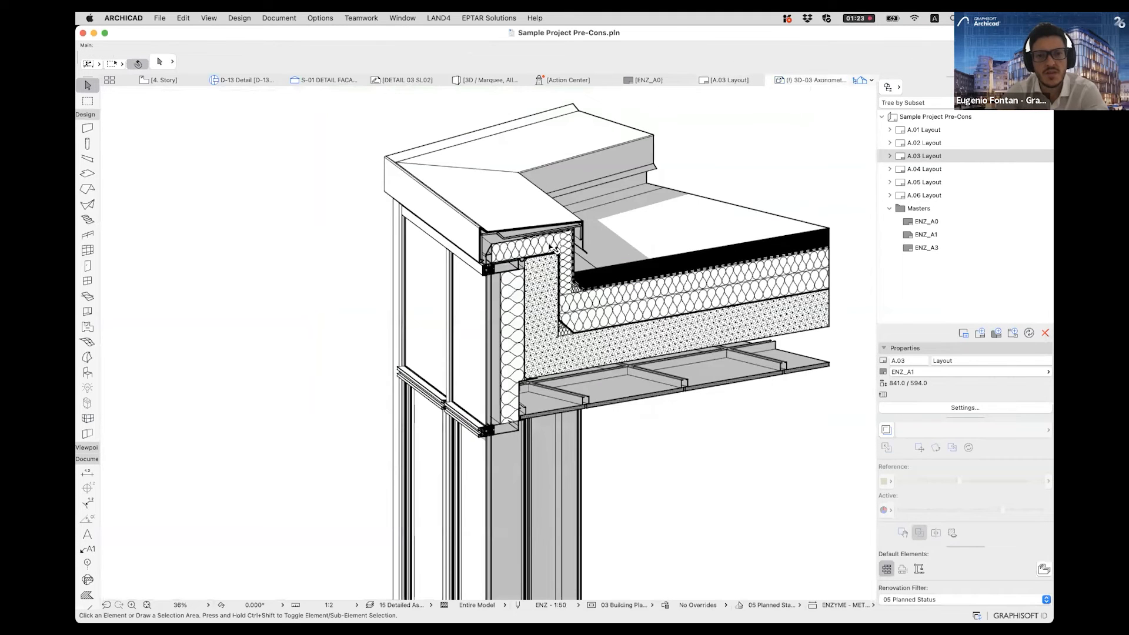
- Select the roof-edge connection beam in 3D-03 Axonometry and open its complex profile, CW-ROOF Connection 001, for editing
scroll(648, 314, up, 3)
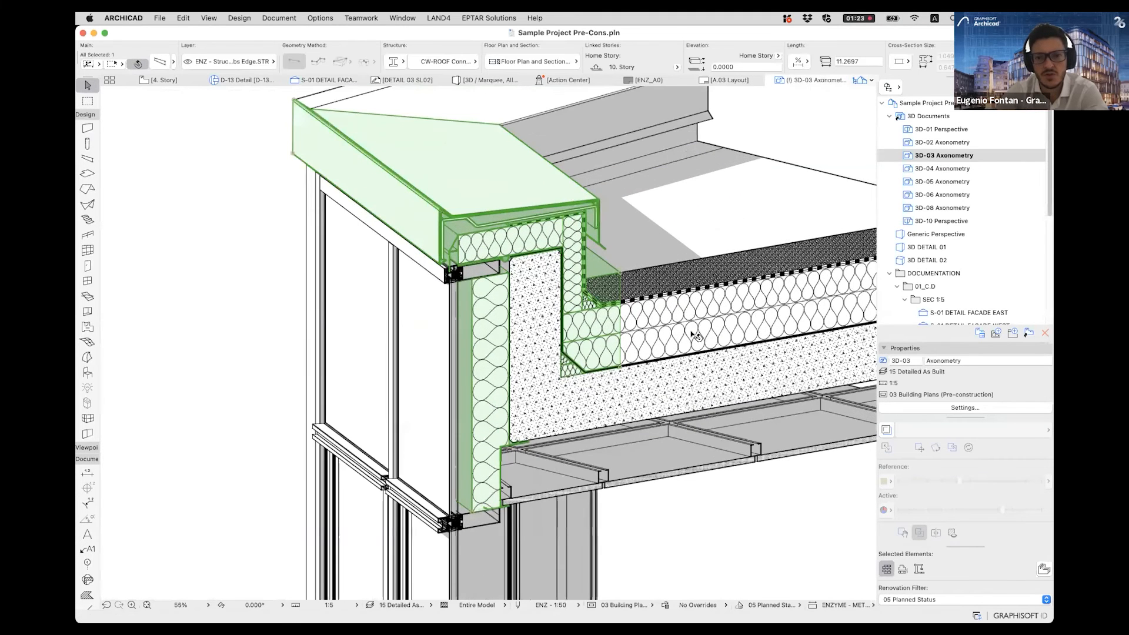
scroll(504, 239, up, 3)
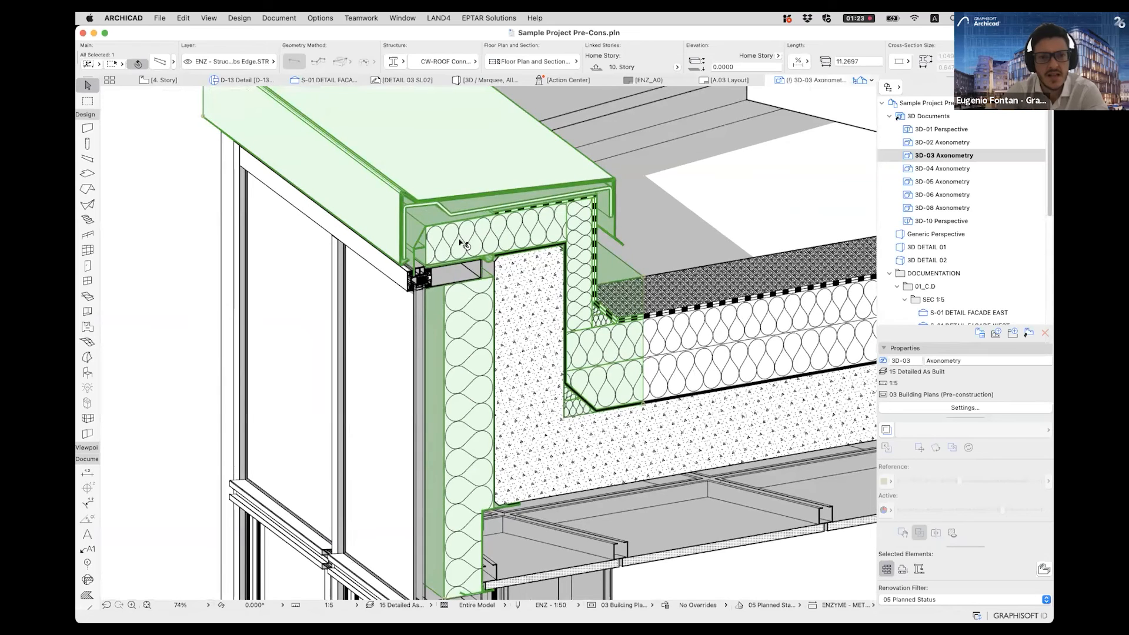
right_click(462, 238)
click(547, 373)
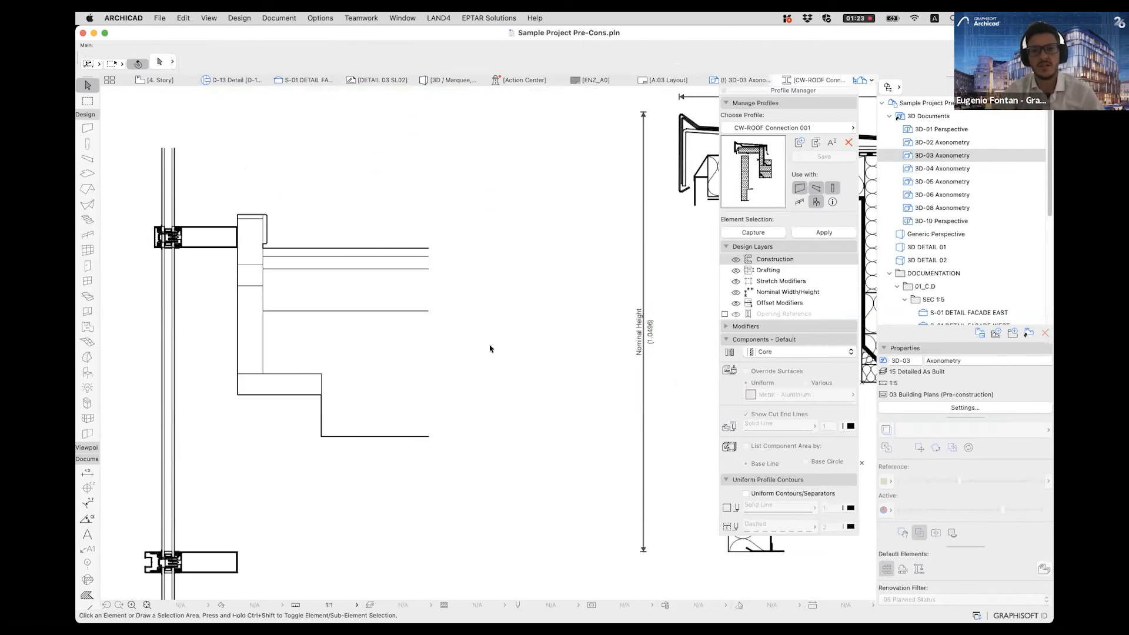
middle_drag(498, 356, 253, 416)
scroll(512, 394, down, 6)
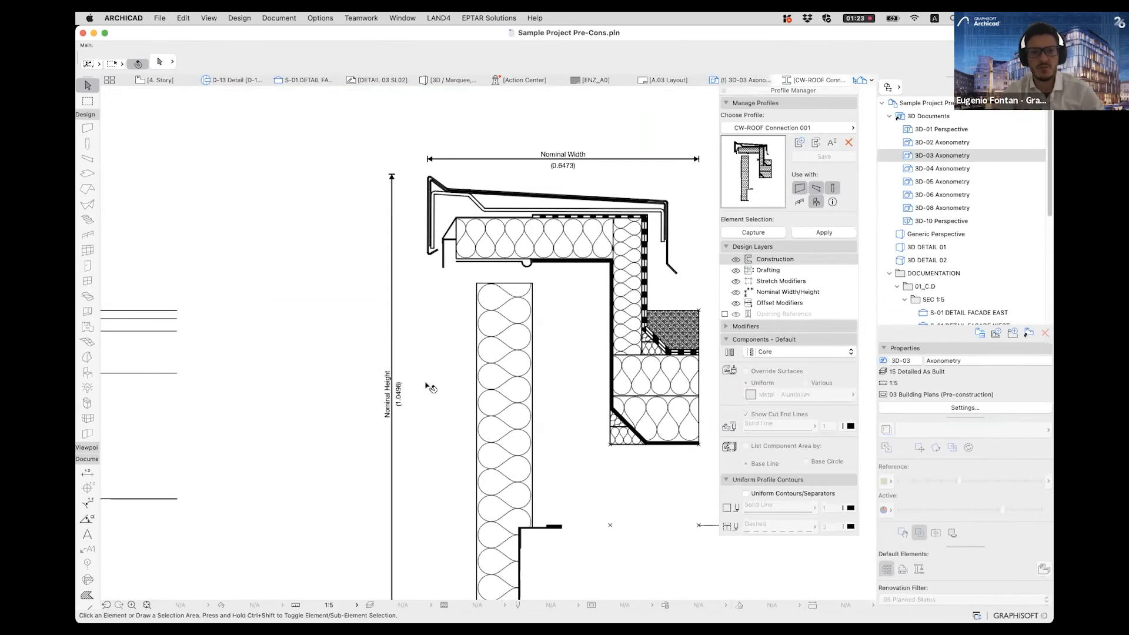
- Select the insulation fills under the coping and at the parapet upstand in the profile, and check their fill type
scroll(472, 259, up, 3)
click(472, 242)
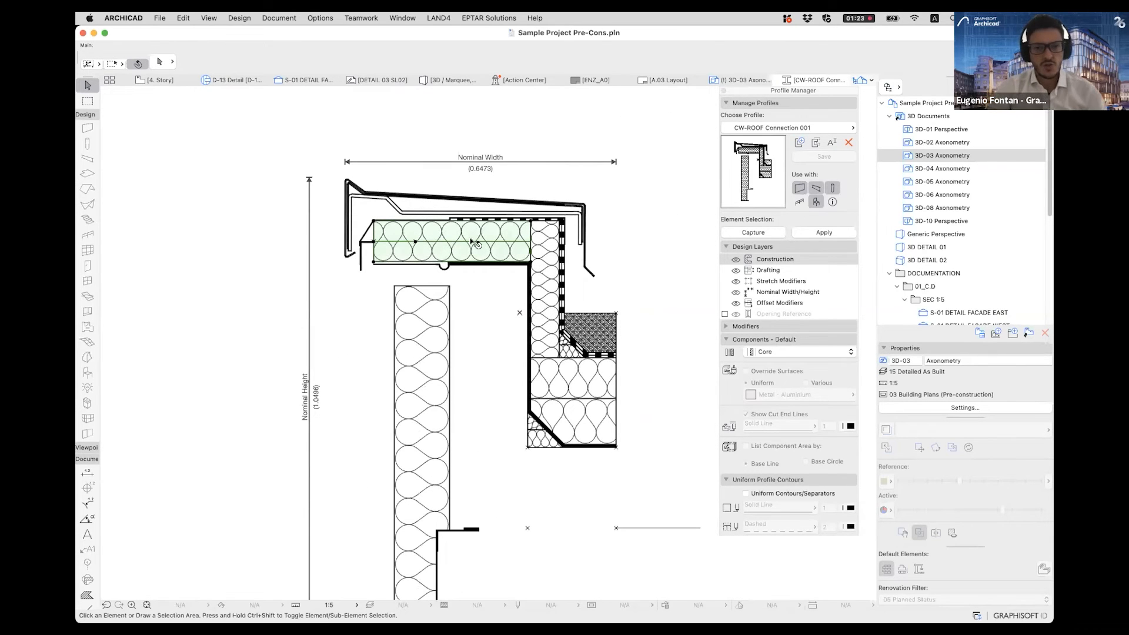
click(442, 333)
click(542, 277)
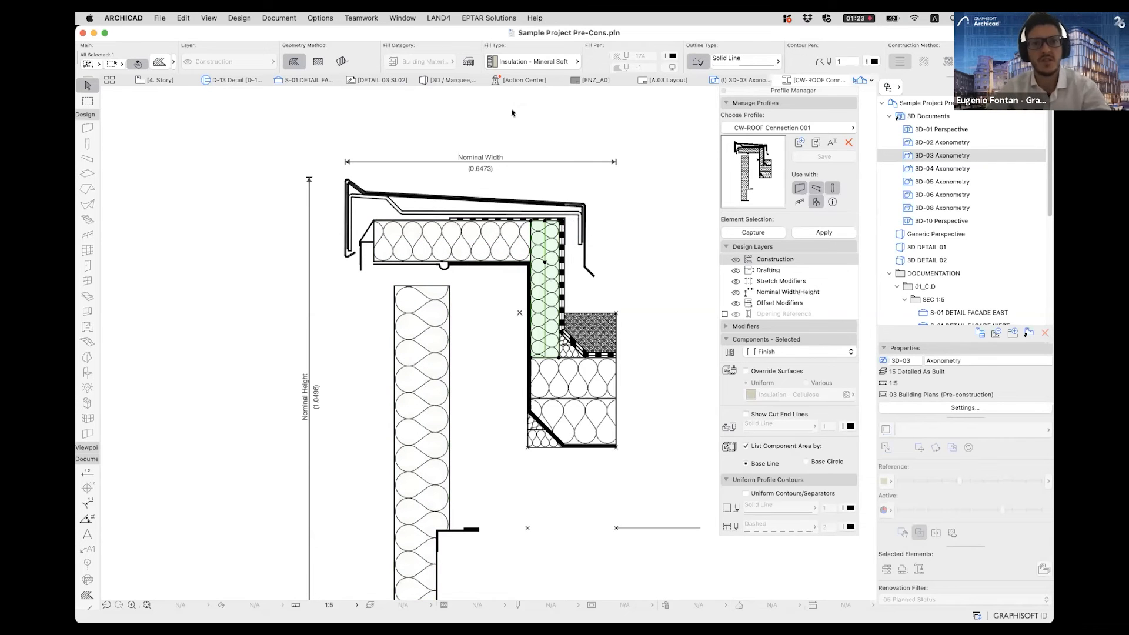
click(519, 62)
click(525, 67)
- Examine the remaining components of the roof connection profile, from the lower roof insulation to the bracket beside the vertical insulation
scroll(559, 384, up, 5)
click(559, 380)
click(586, 445)
scroll(588, 360, down, 1)
scroll(588, 360, down, 2)
scroll(573, 323, up, 5)
click(571, 318)
scroll(540, 335, down, 5)
click(449, 321)
scroll(449, 320, down, 2)
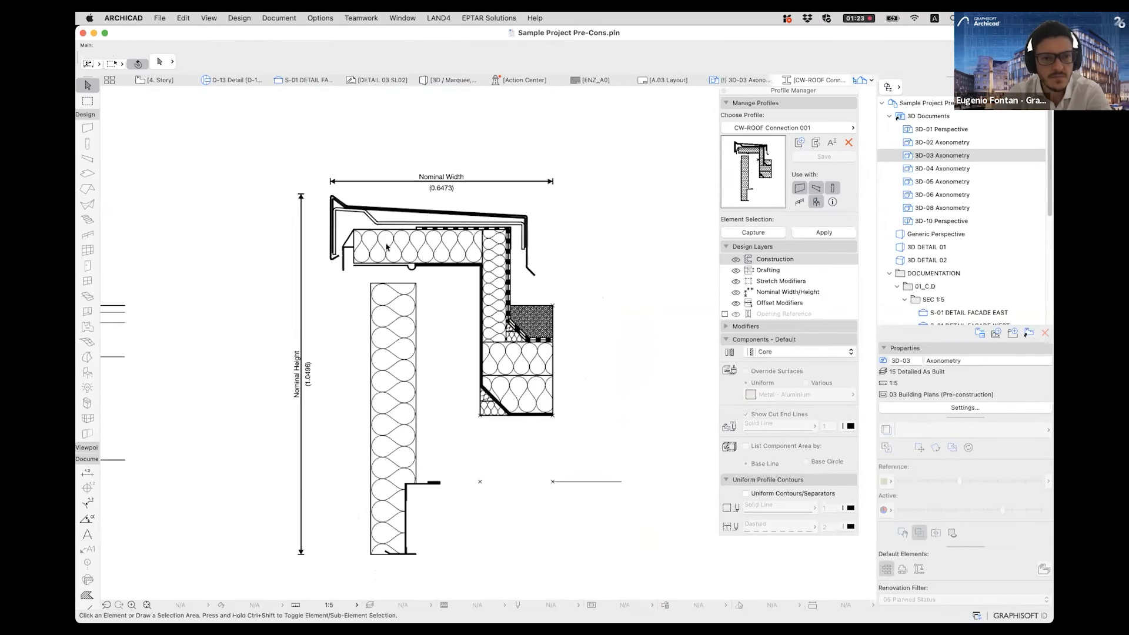
scroll(403, 500, up, 5)
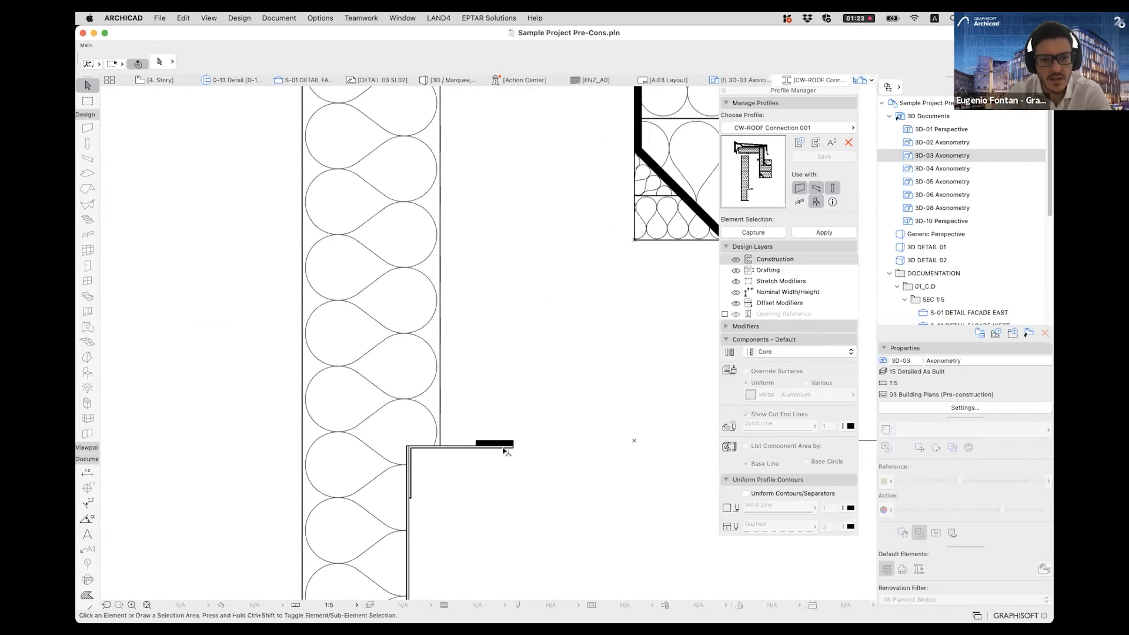
- Close the roof connection profile and the Profile Manager, return to the 3D-03 Axonometry, and deselect the roof-edge beam
scroll(504, 451, up, 4)
scroll(393, 374, down, 8)
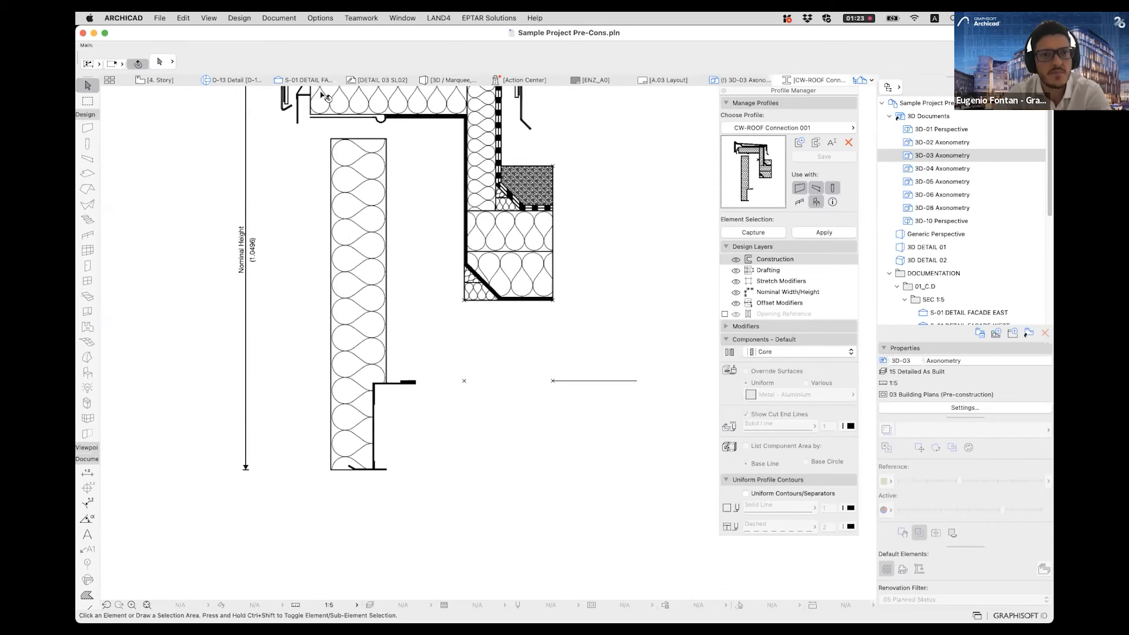
click(664, 80)
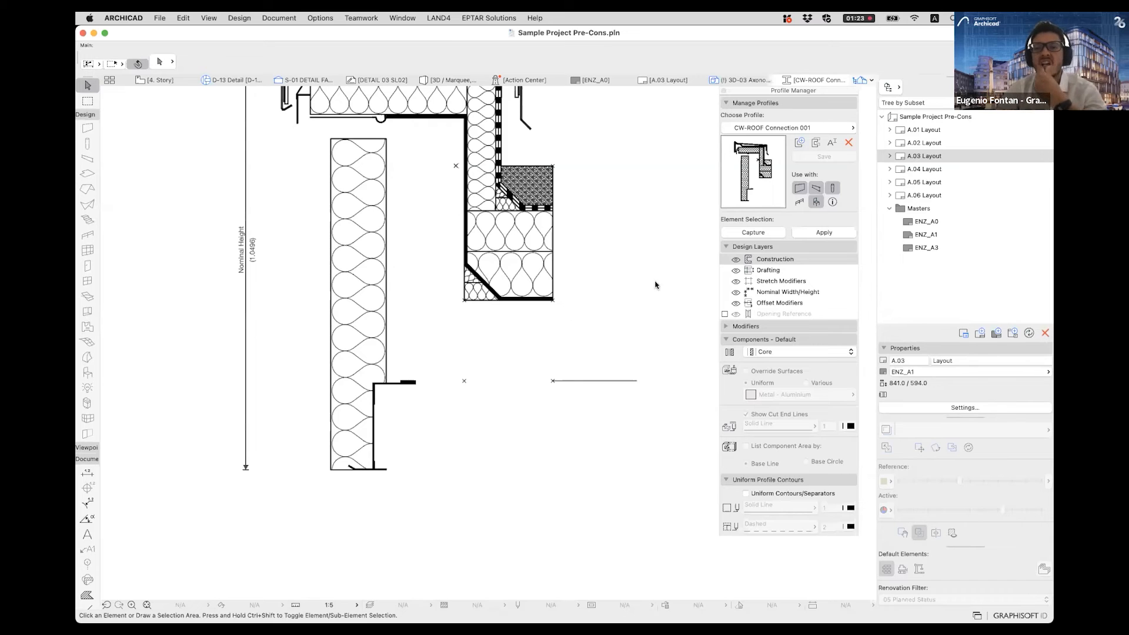
click(724, 91)
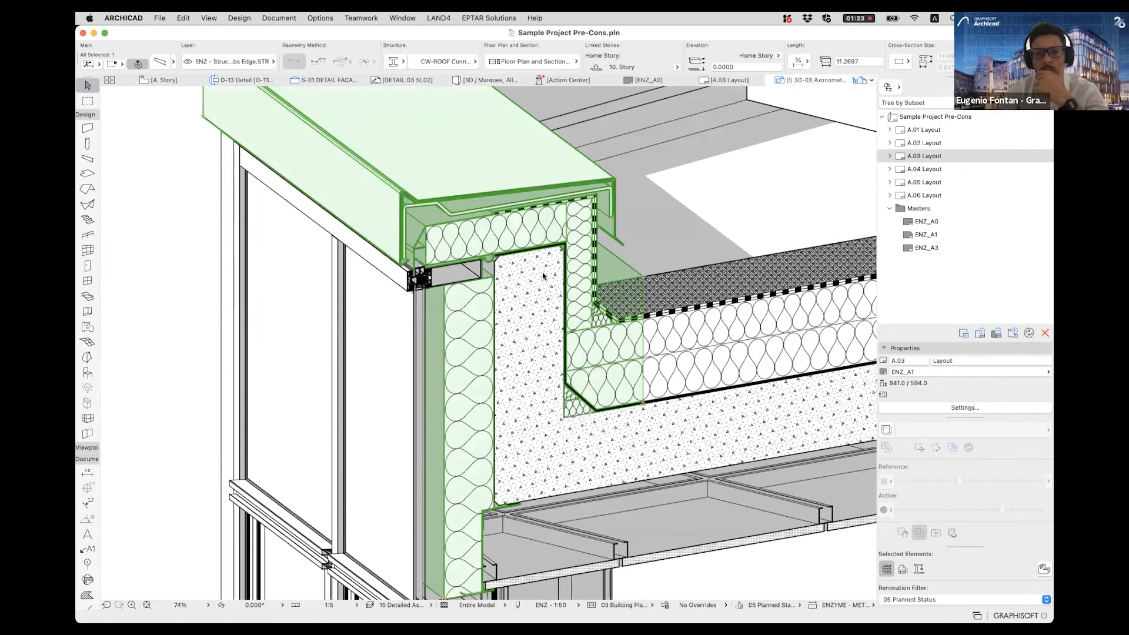
scroll(538, 273, down, 3)
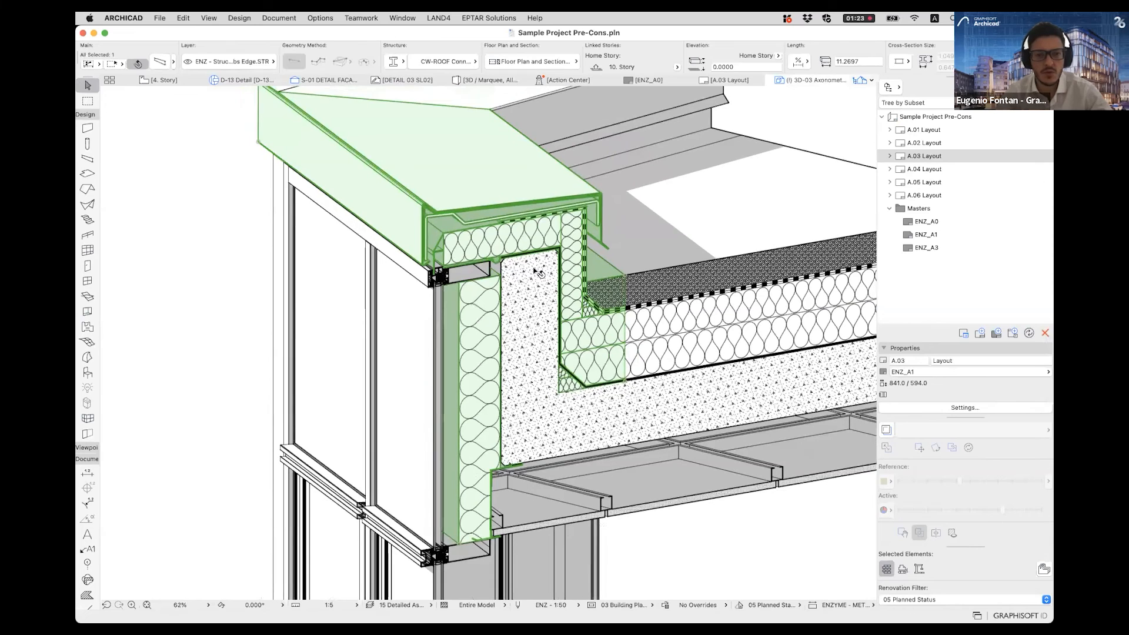
key(Escape)
scroll(504, 272, down, 10)
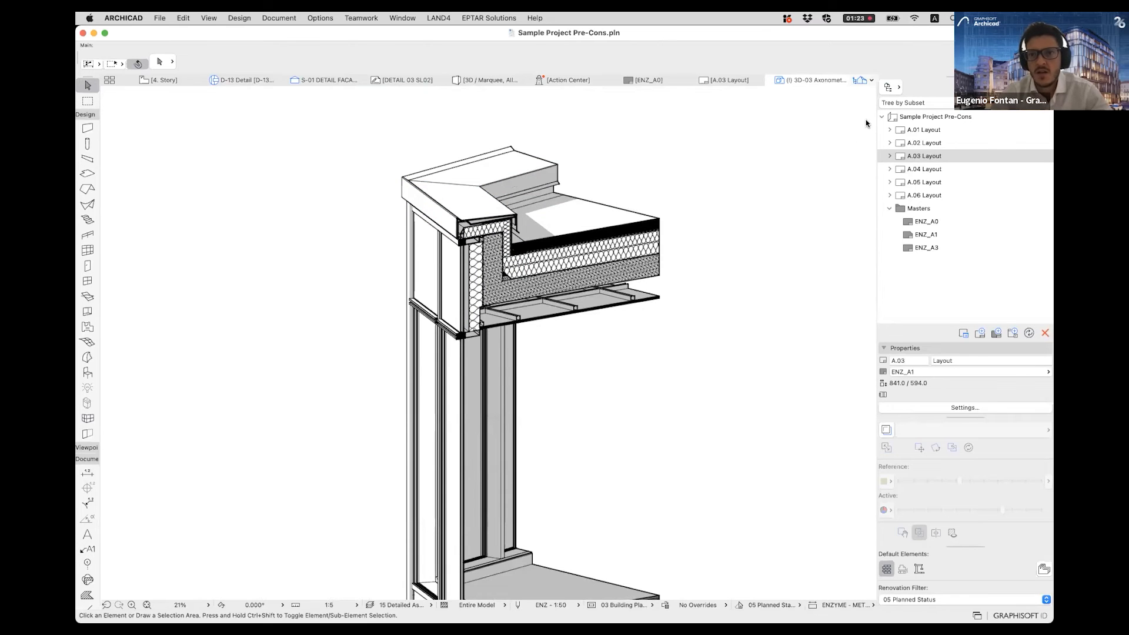
- Switch to the PowerPoint presentation and advance the Educational Commitment slide to its heading on enhancing the BIM curriculum for students
key(super+Tab)
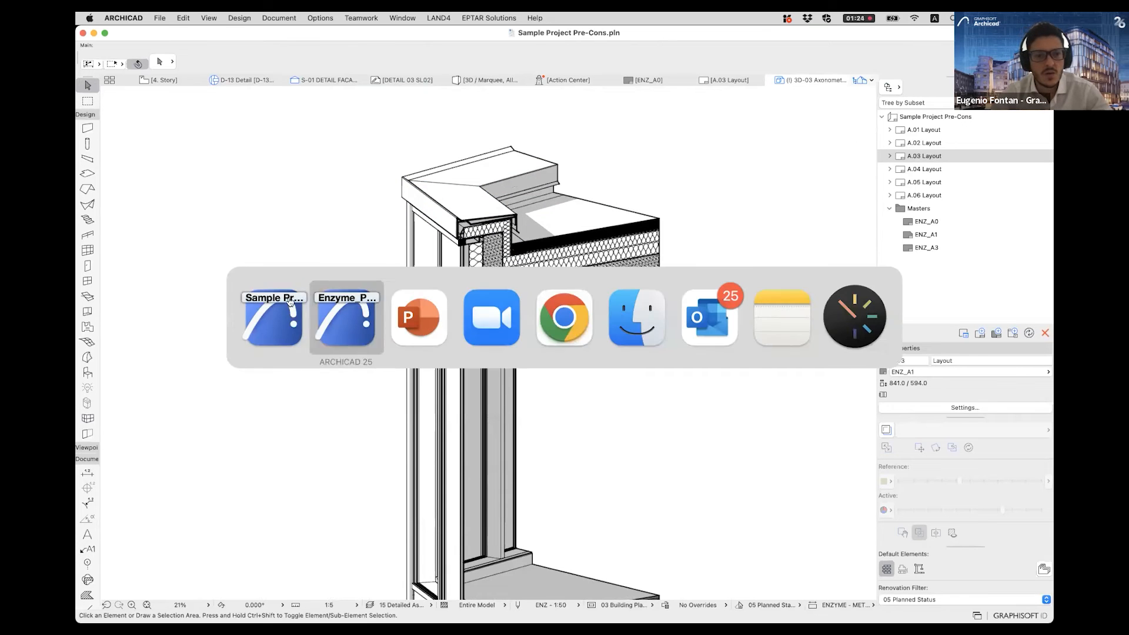
click(419, 325)
key(Right)
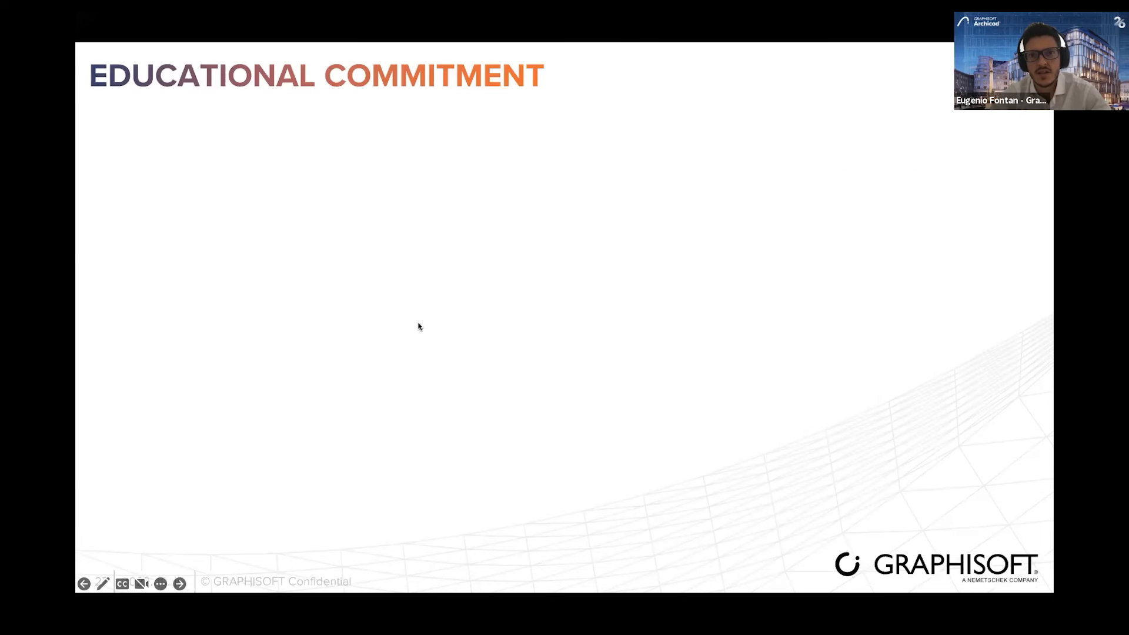
key(Right)
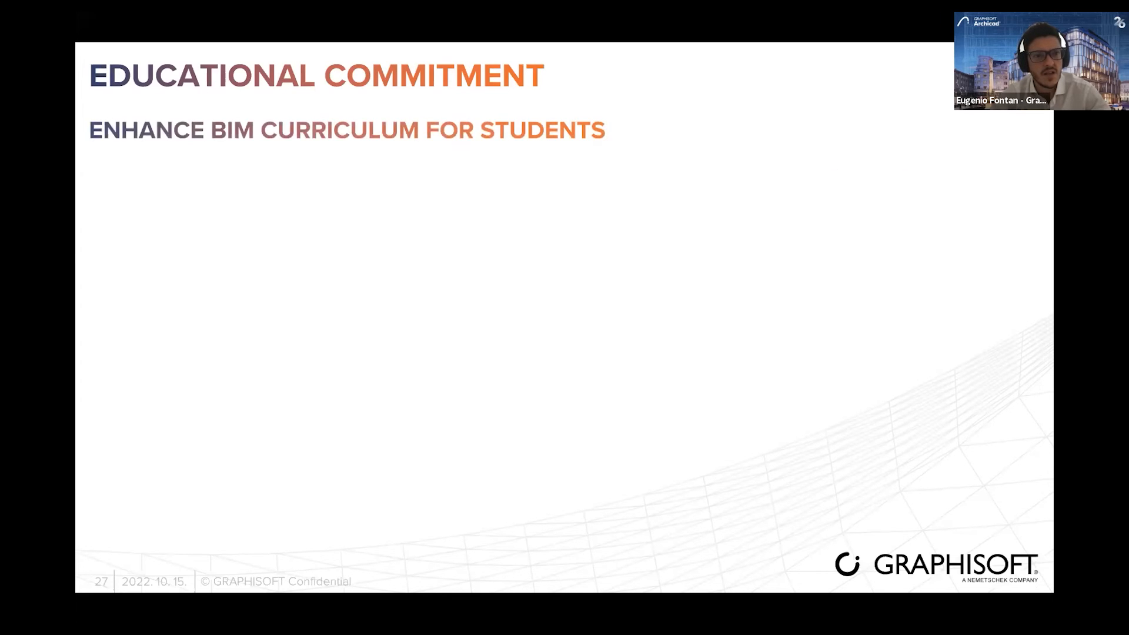